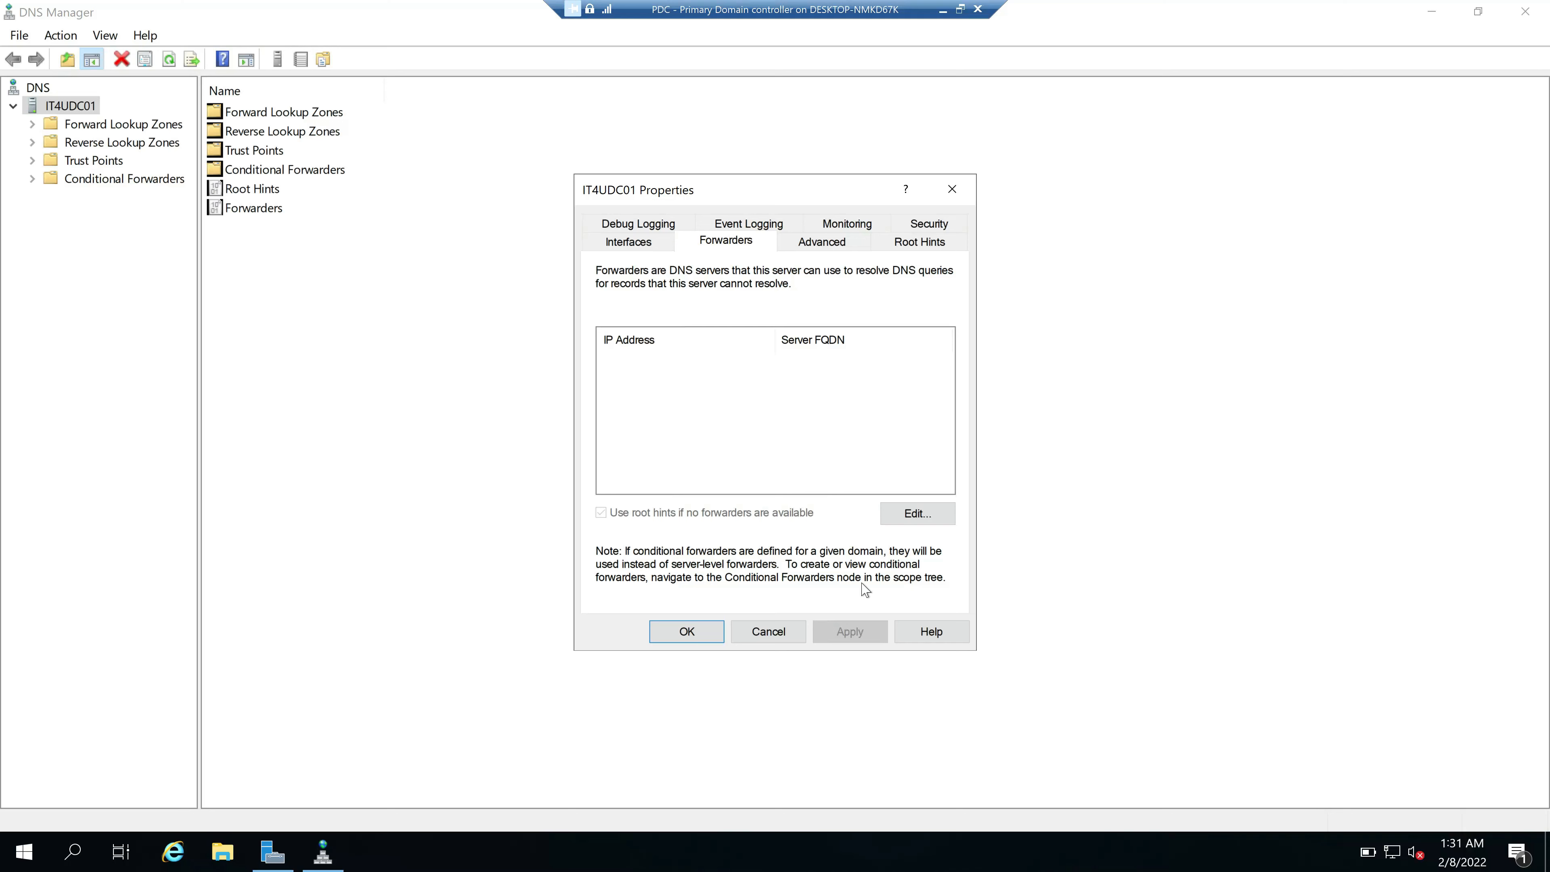
Step: Reopen the properties of DNS server IT4UDC01 and examine its Forwarders and Root Hints settings
click(951, 191)
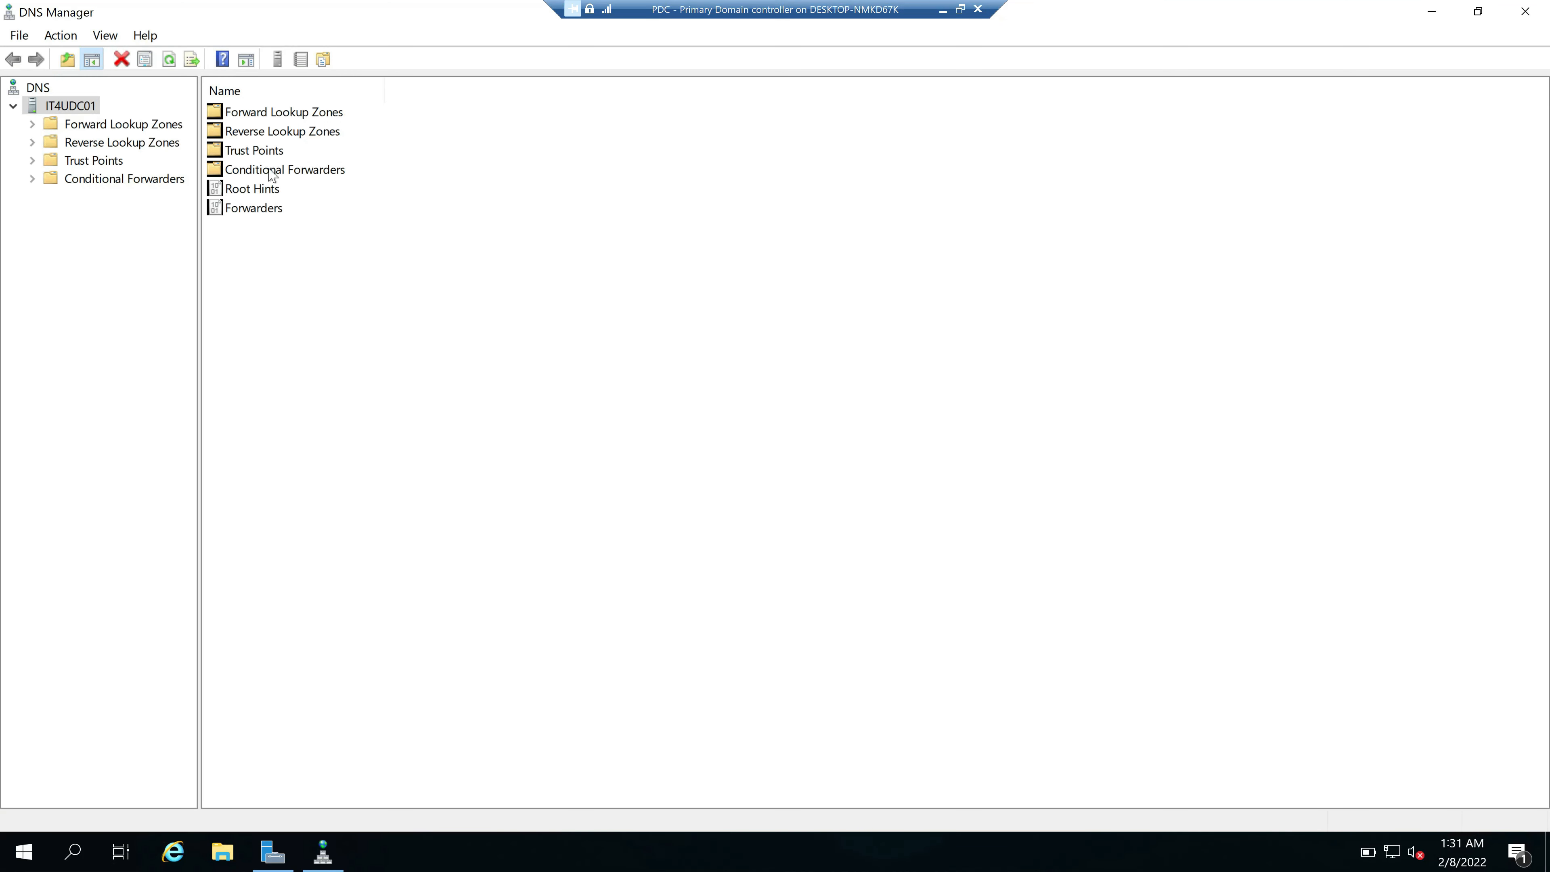
right_click(67, 113)
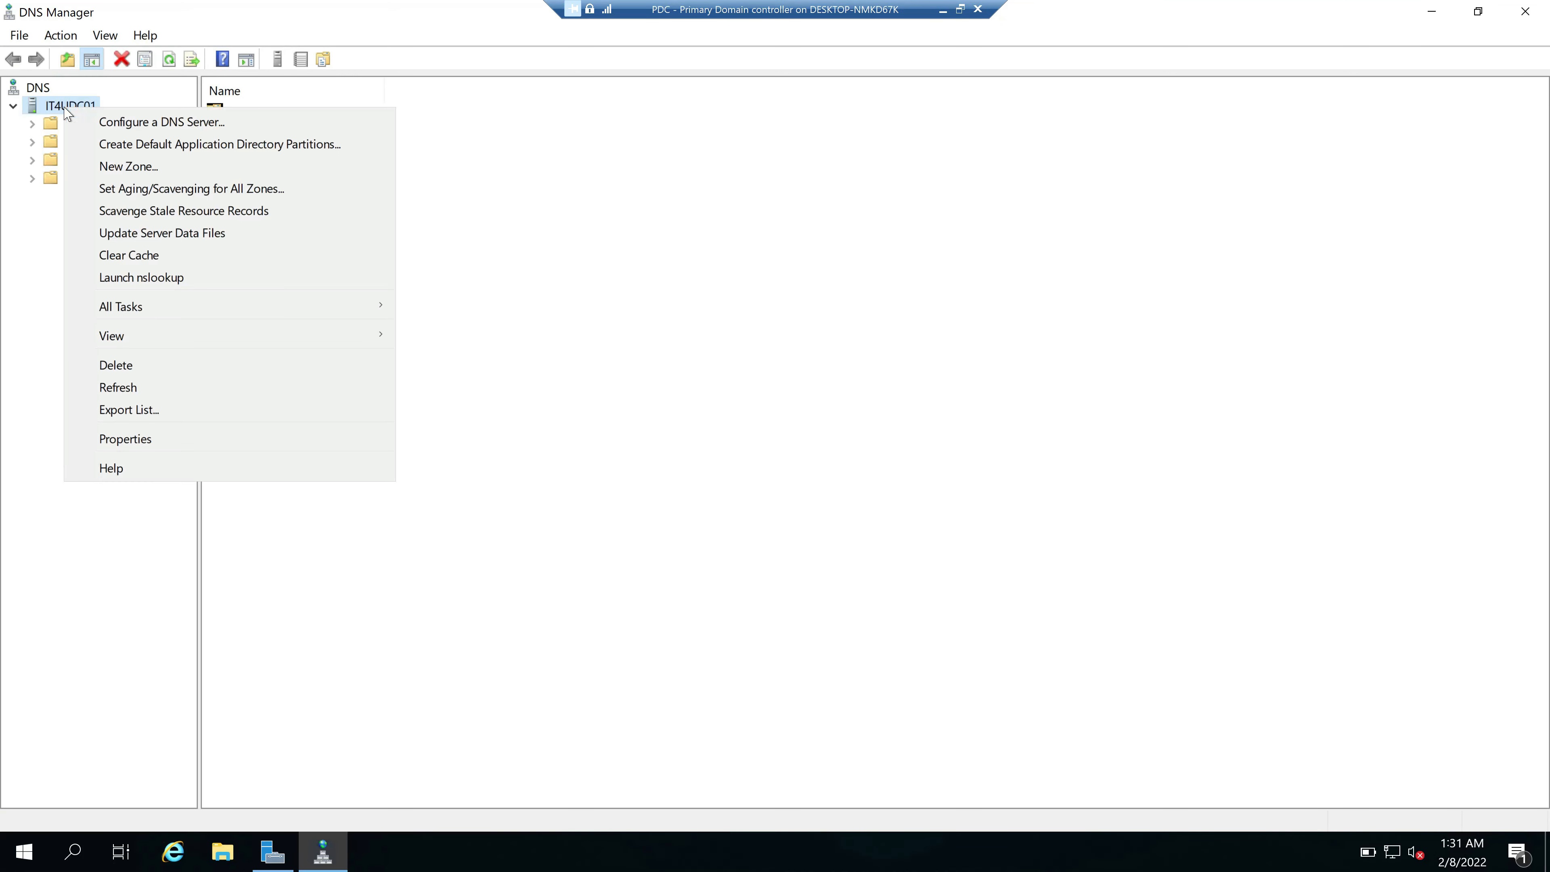
click(157, 445)
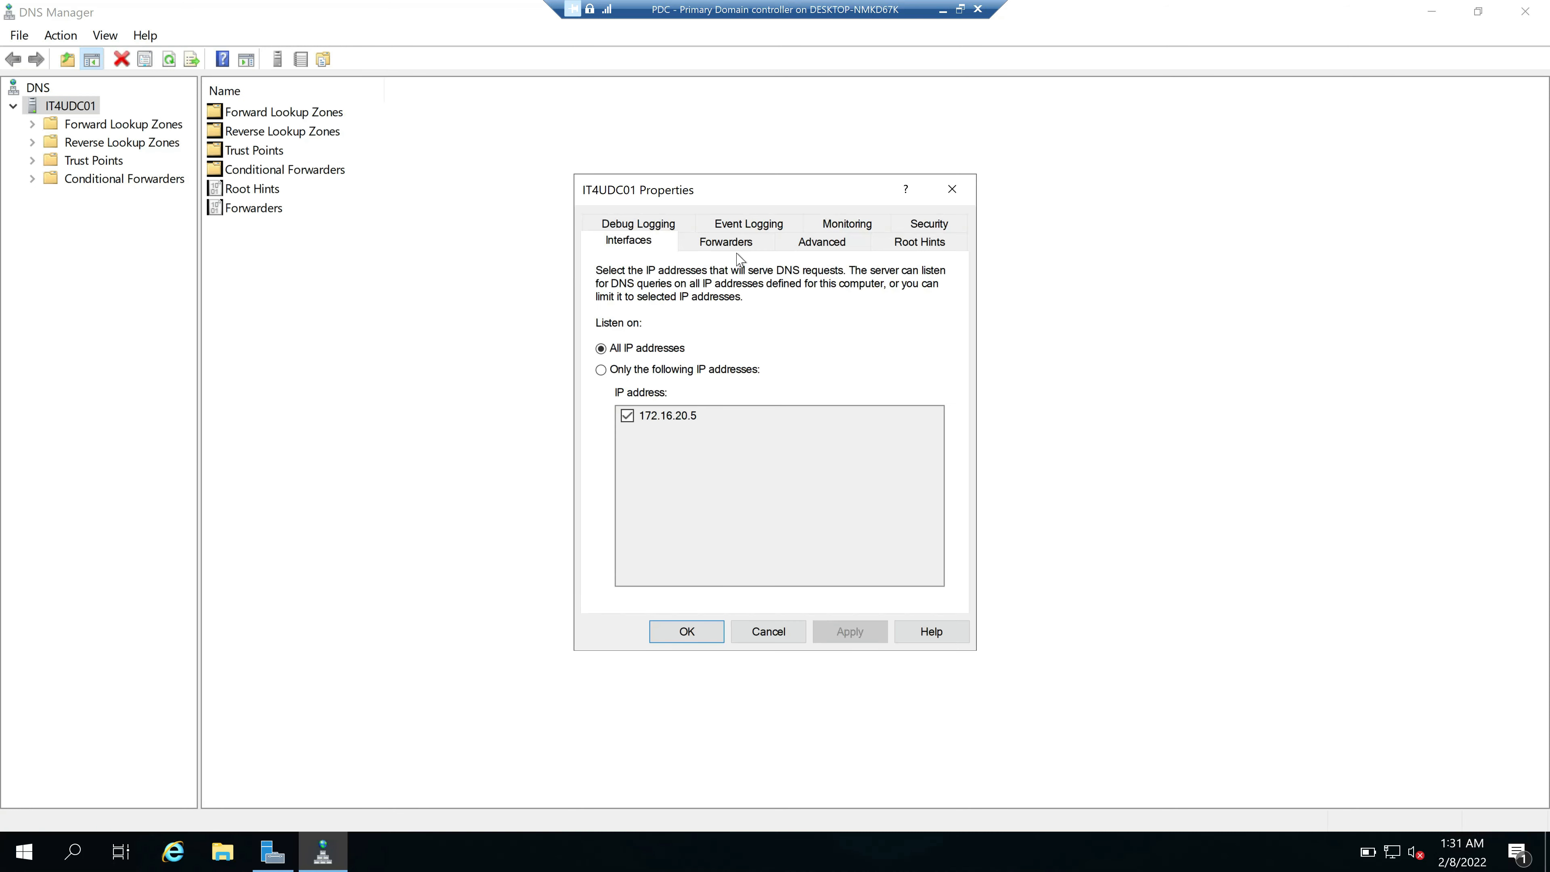
click(735, 249)
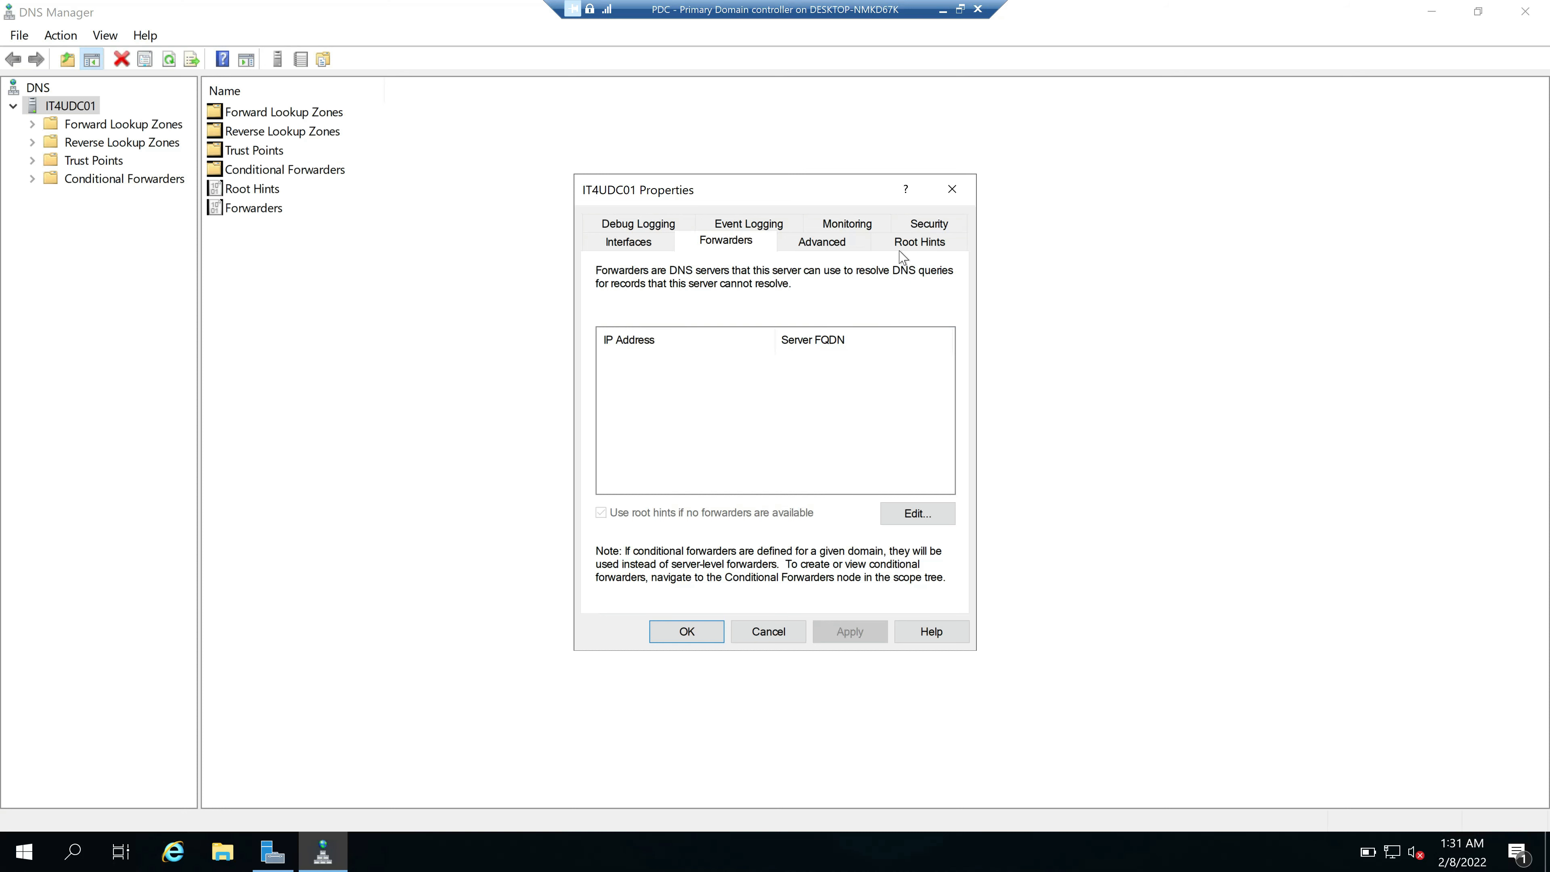
click(927, 252)
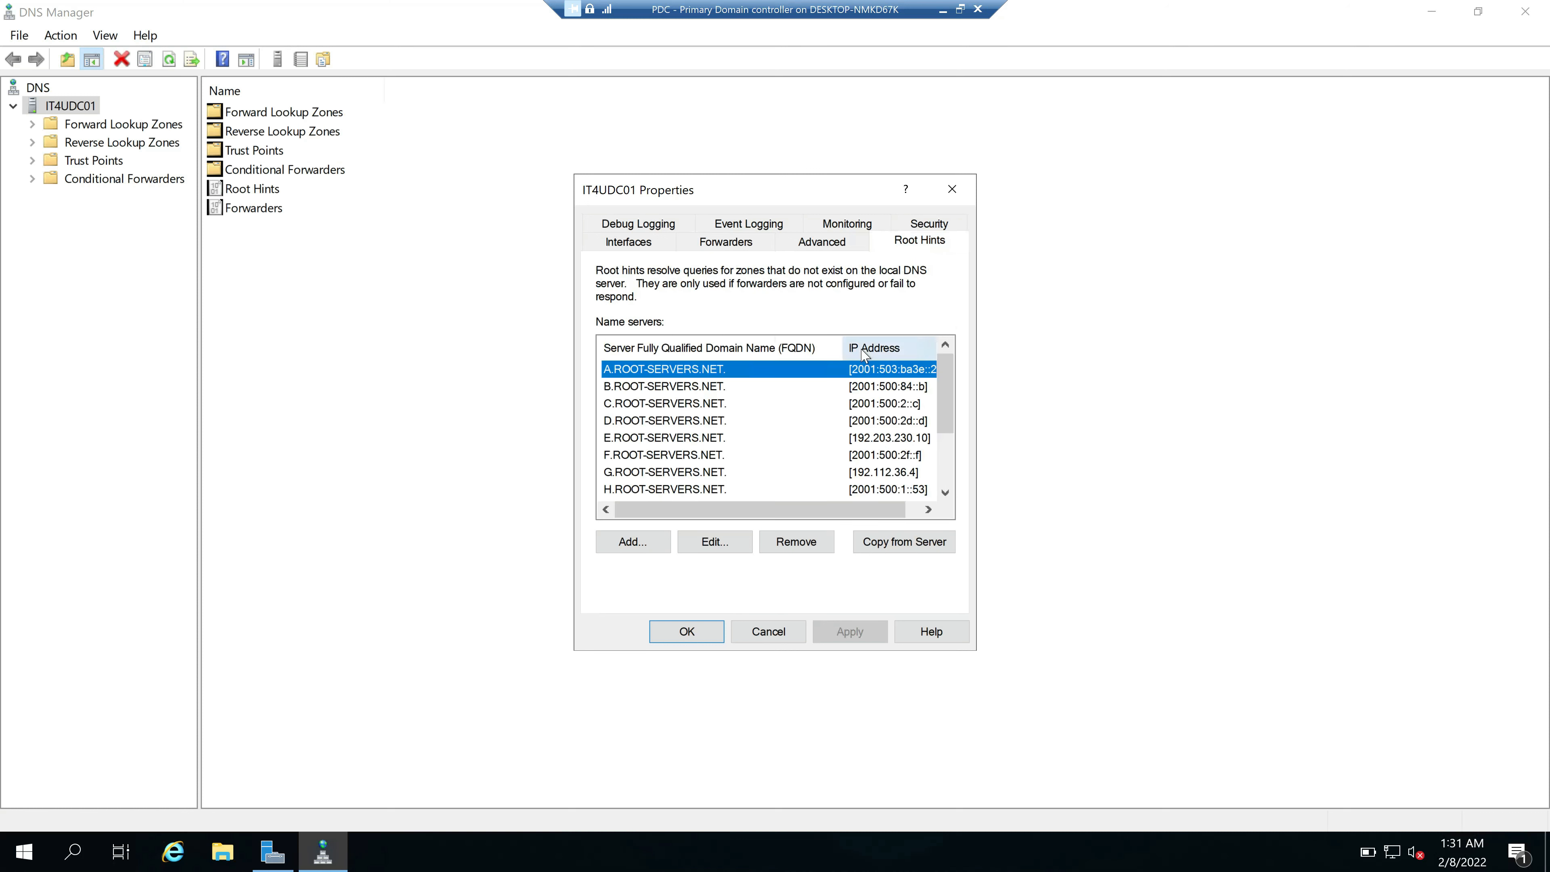
click(702, 390)
click(696, 405)
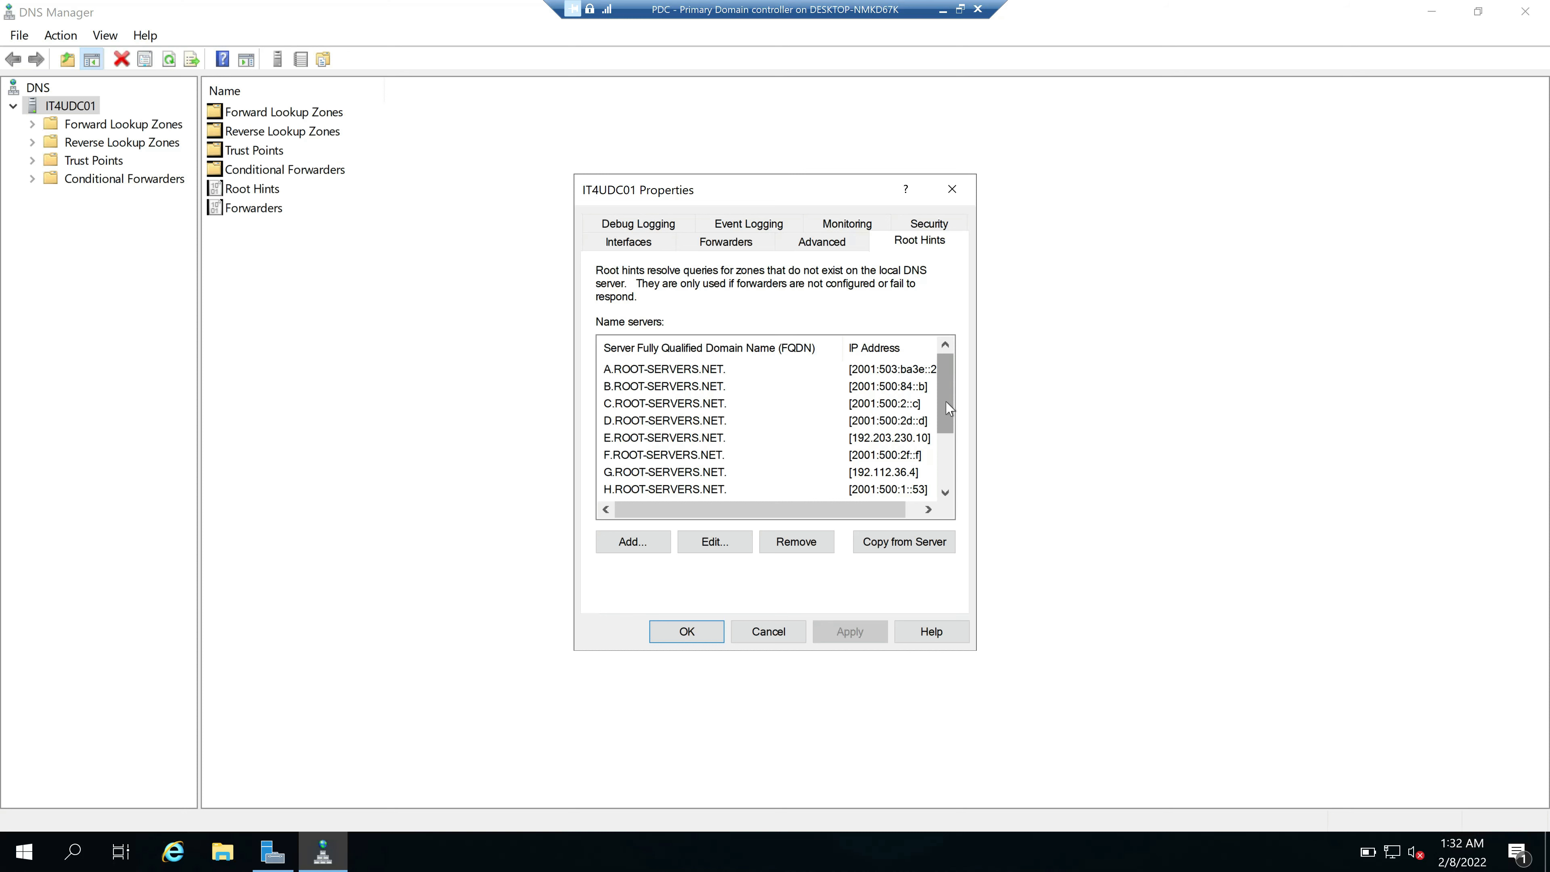
click(730, 243)
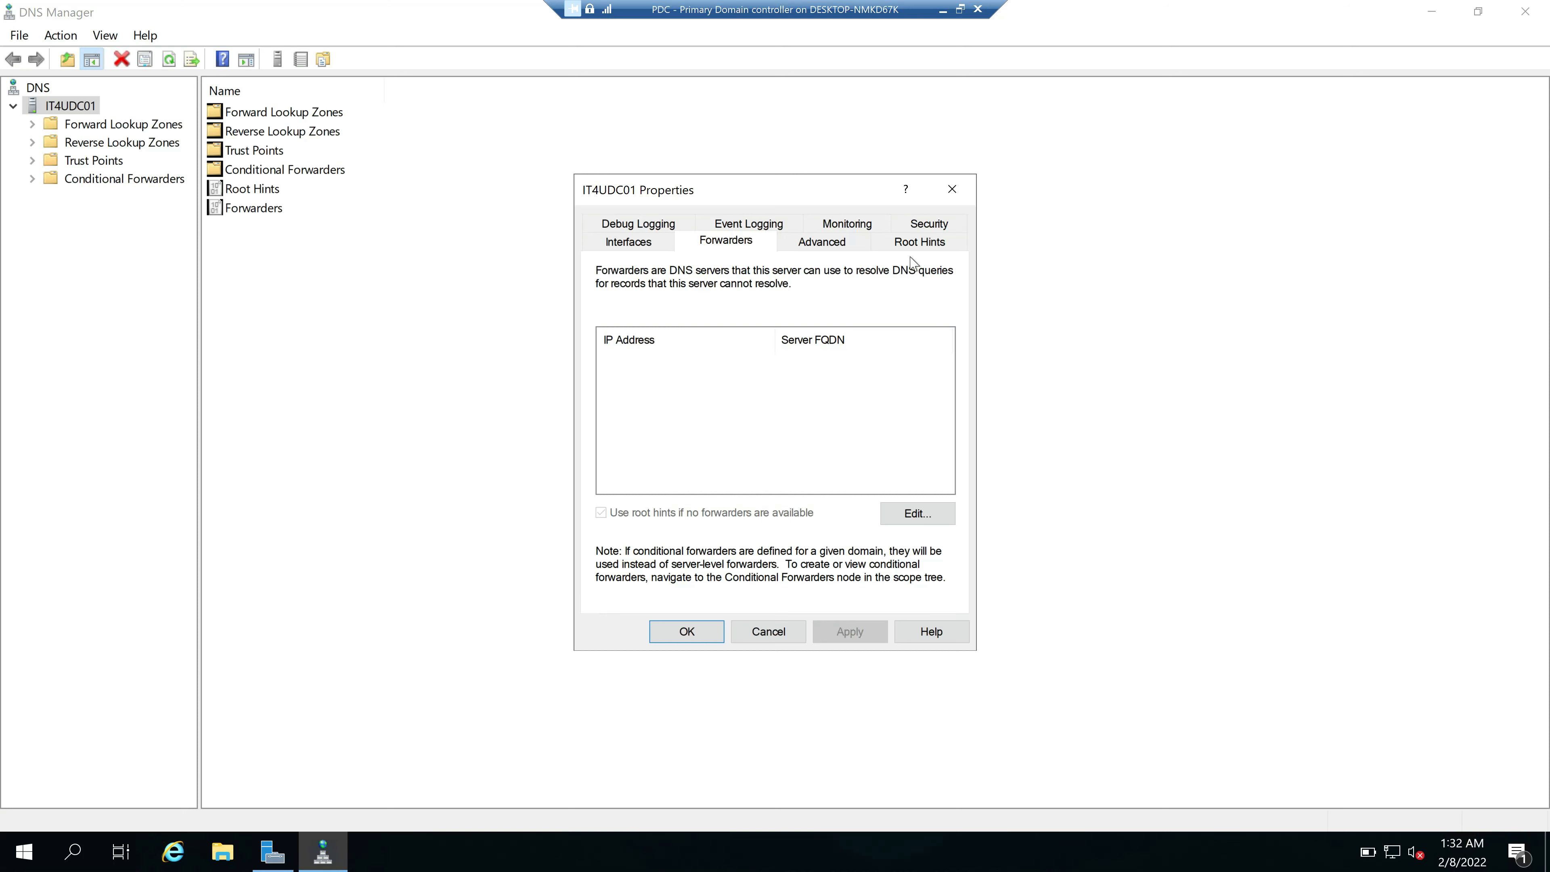
click(921, 251)
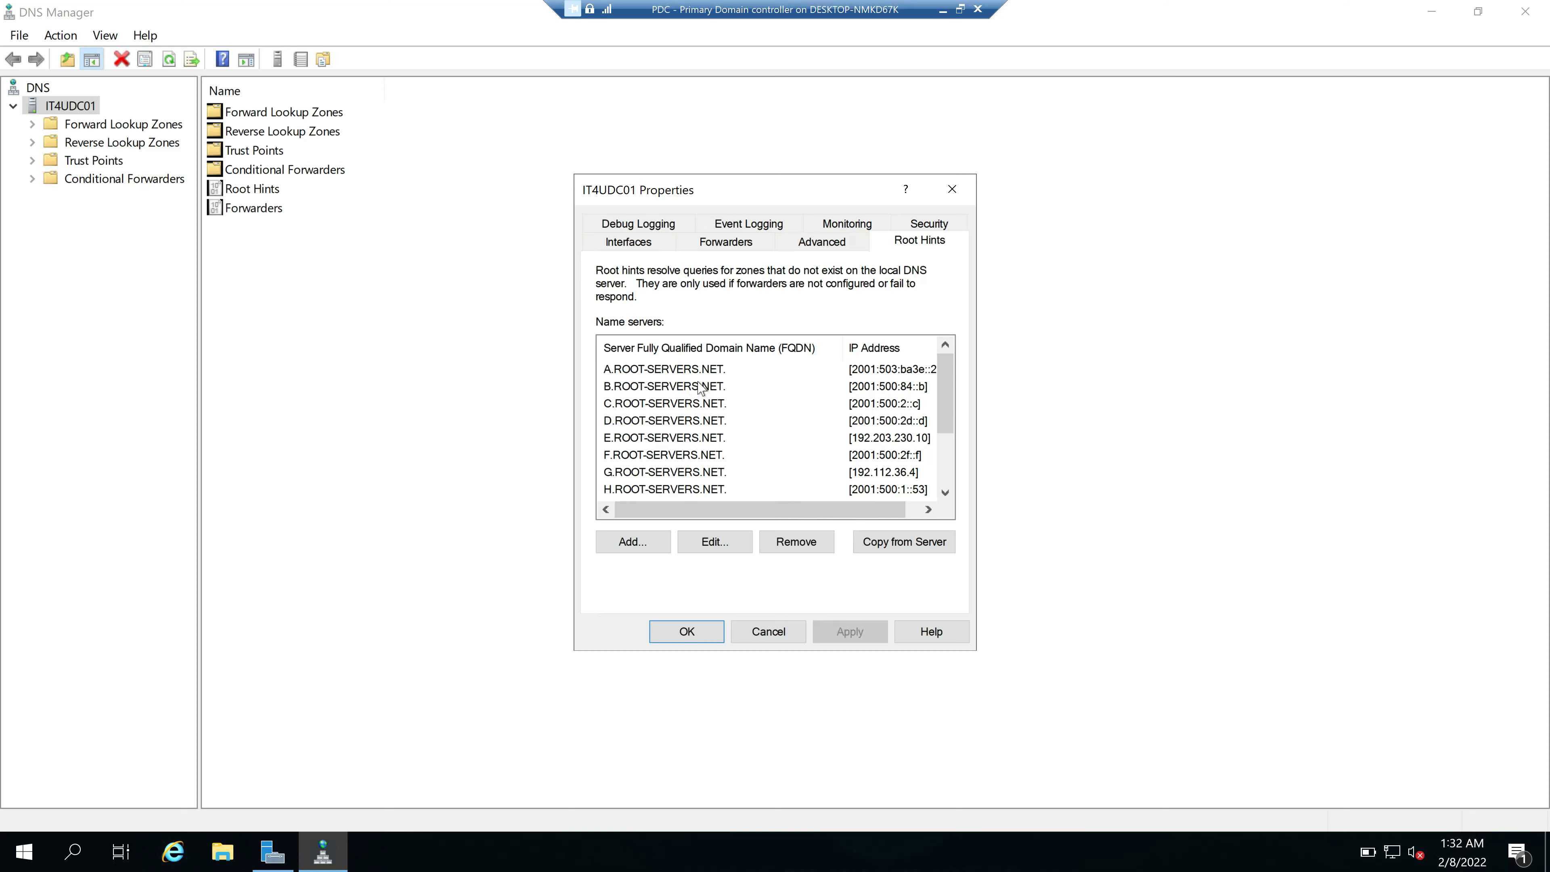
Step: Switch to the Paint diagram, draw a red line from the Local DNS Server to the Root DNS Server, and return to the PDC virtual machine
click(942, 12)
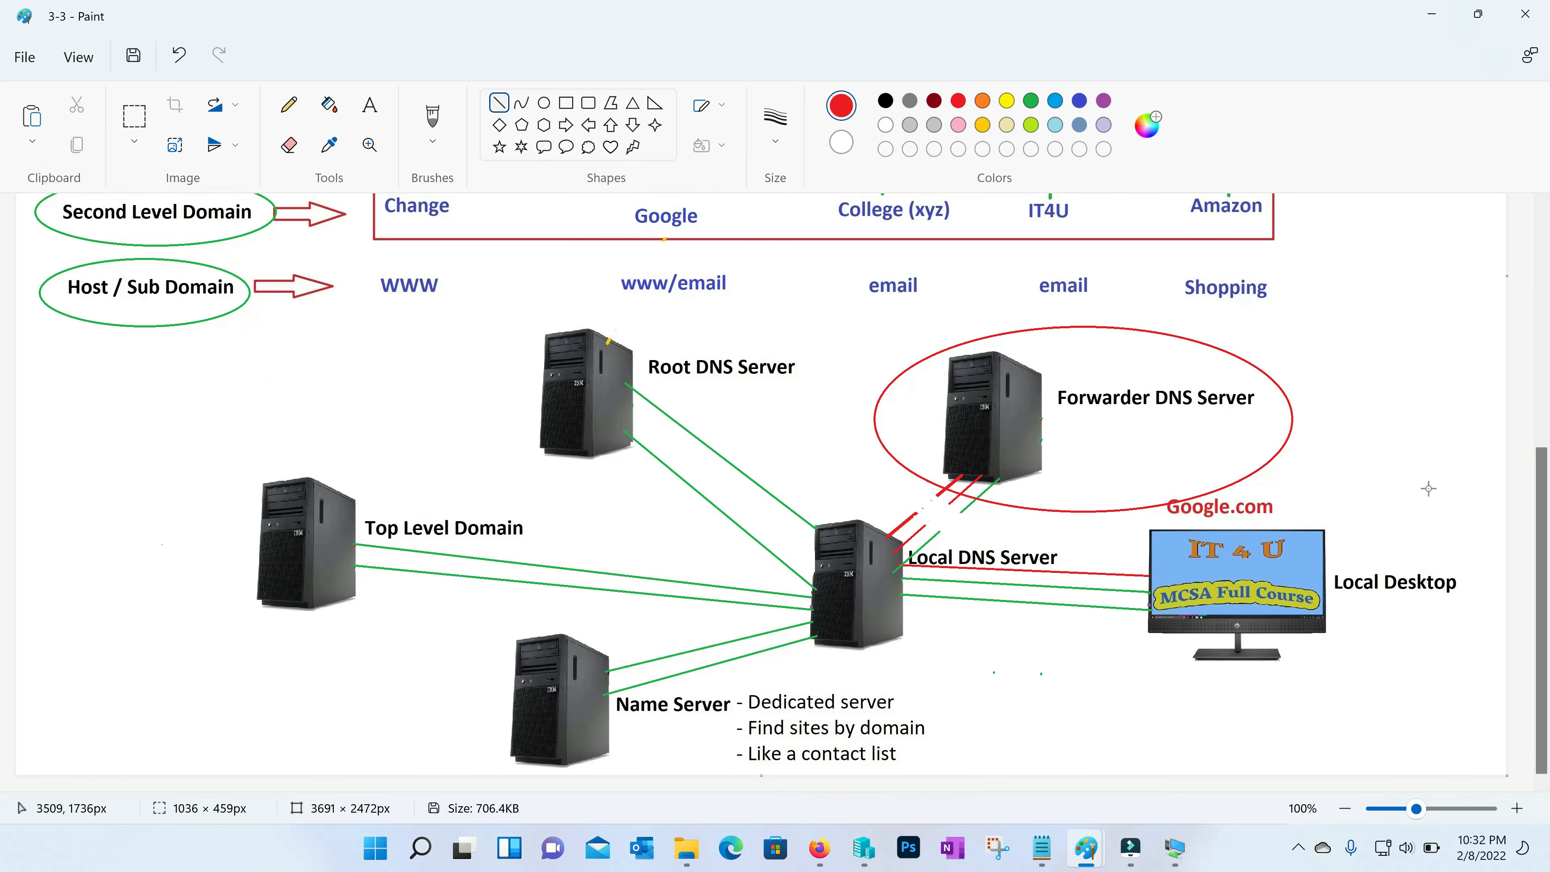
drag(815, 556, 627, 415)
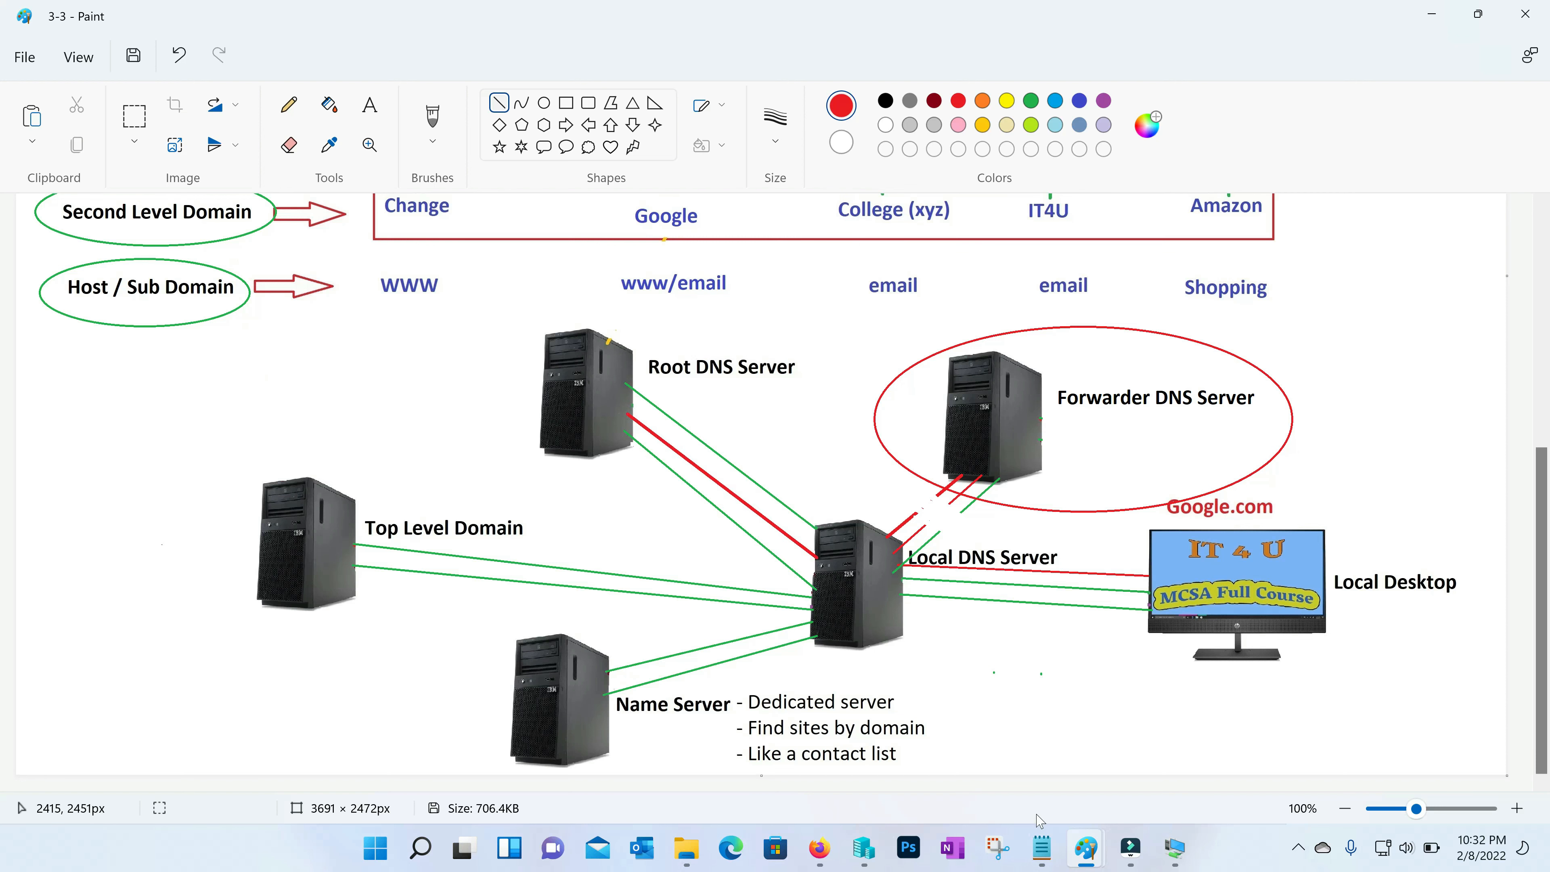
click(1175, 861)
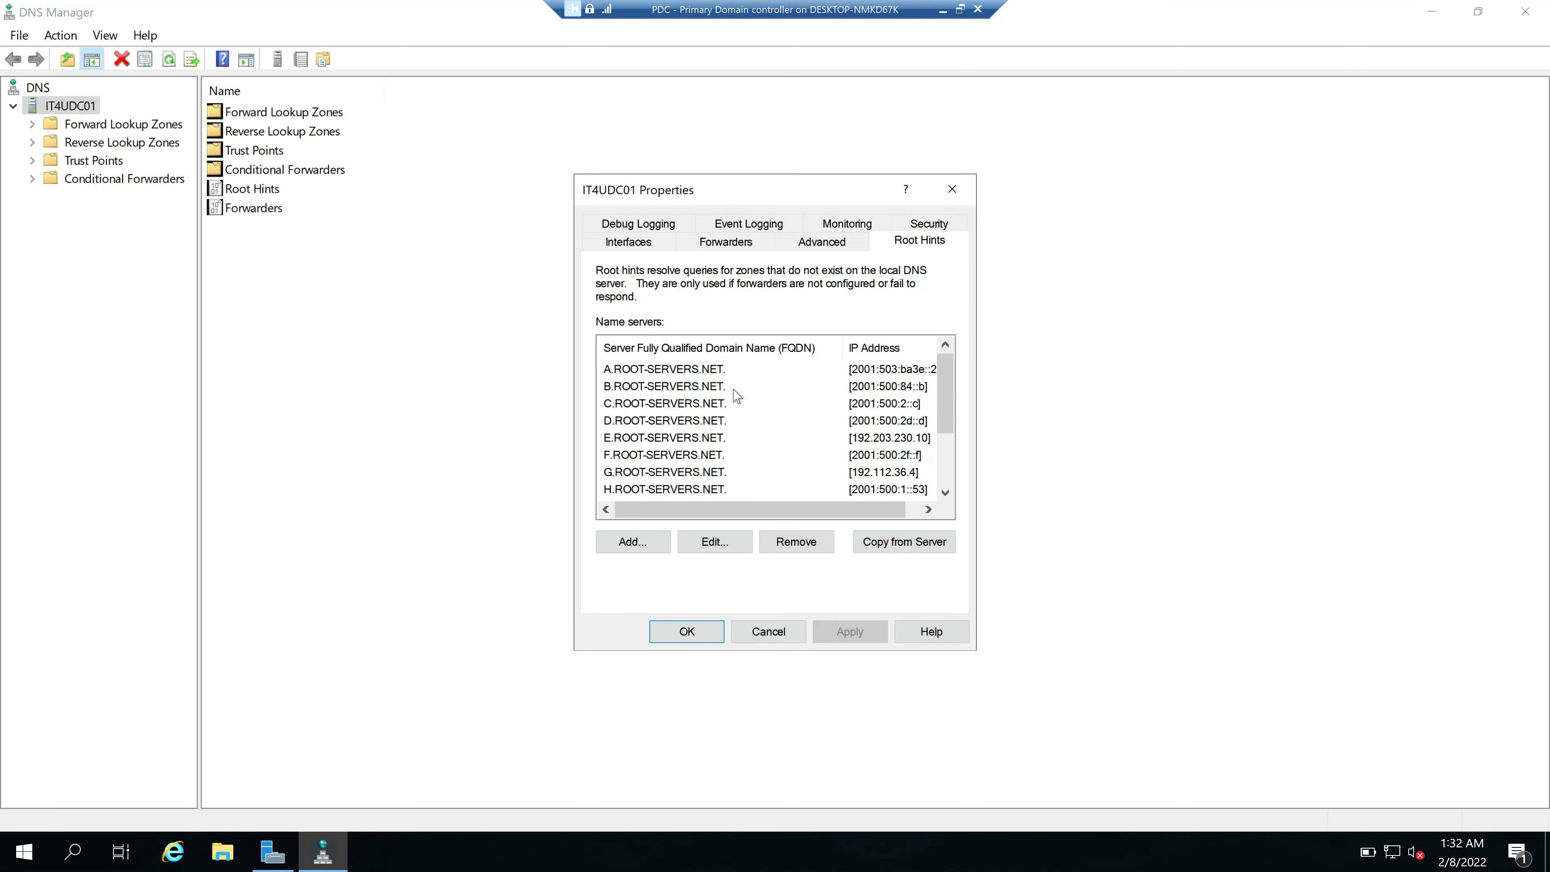
Step: Look through the lower part of the root hints name server list, from G.ROOT-SERVERS.NET to M.ROOT-SERVERS.NET
drag(950, 416, 951, 468)
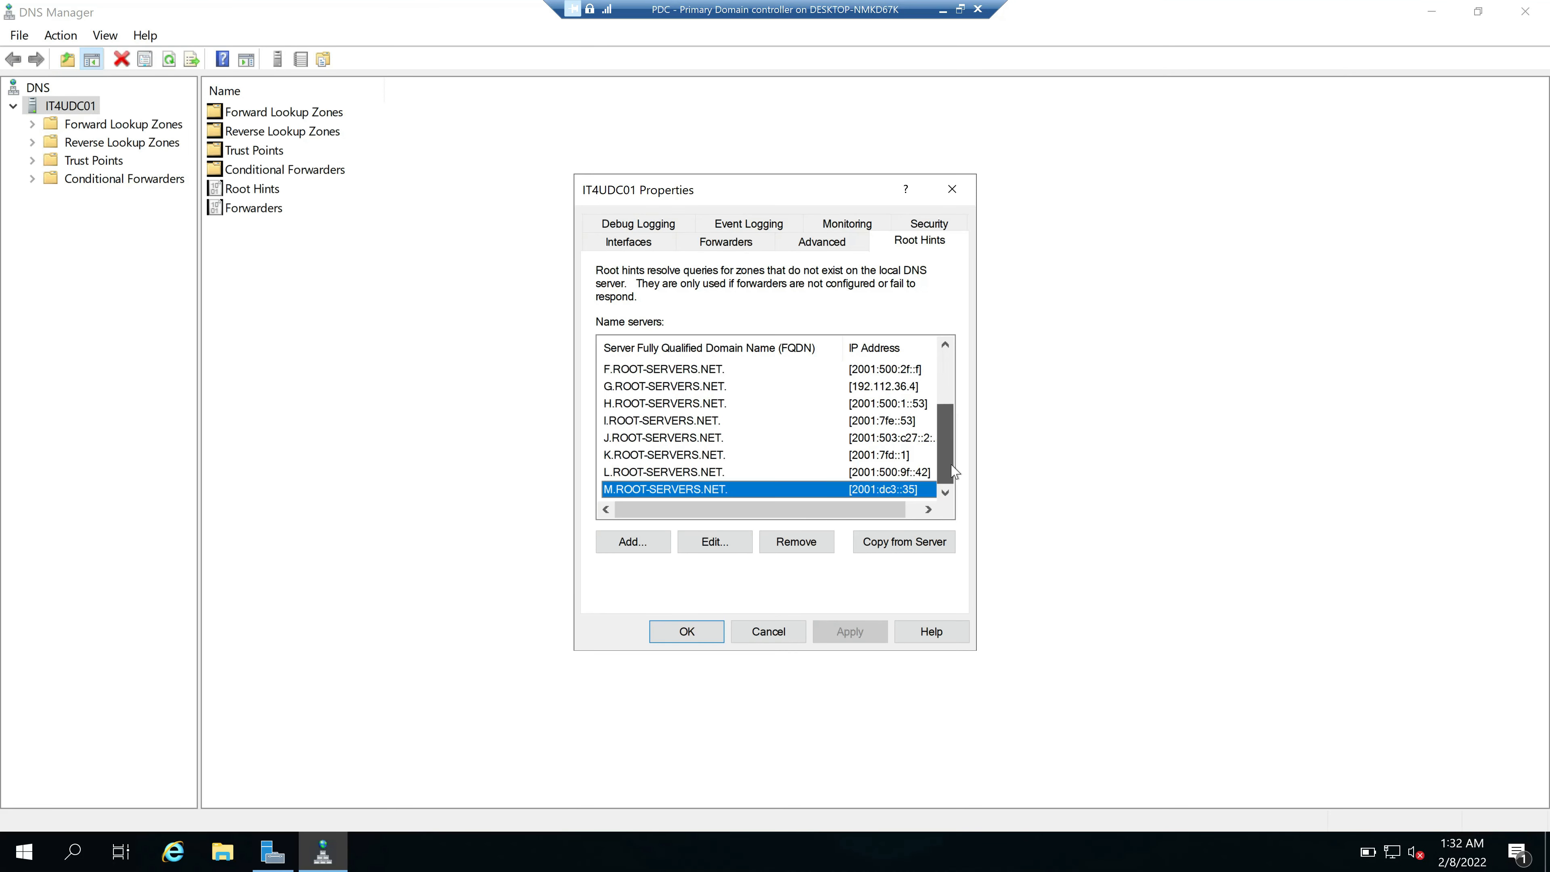
click(697, 385)
click(700, 405)
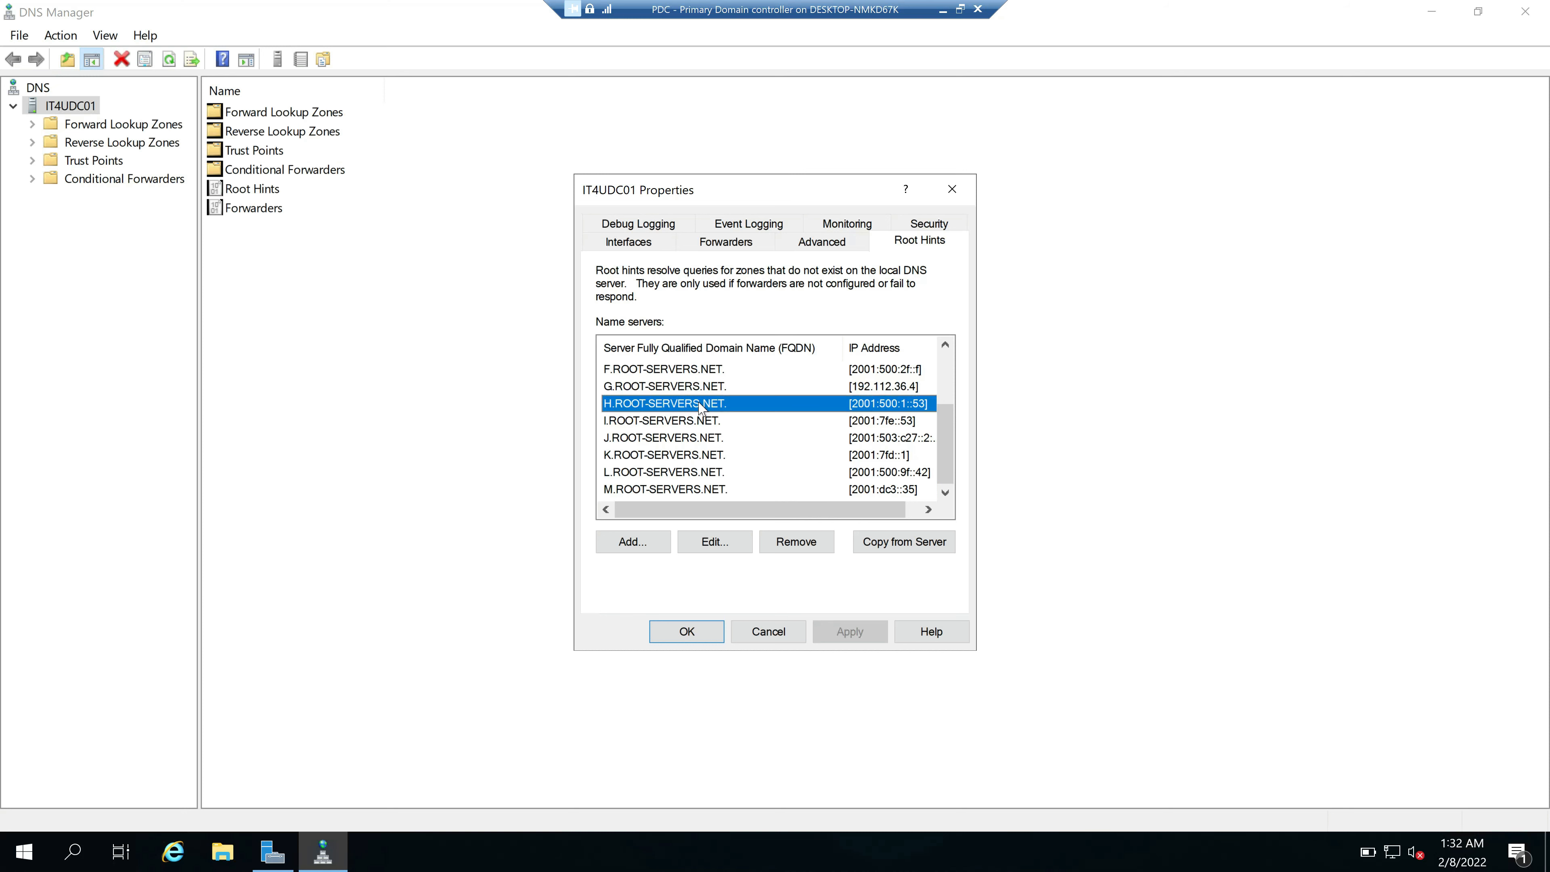
click(697, 426)
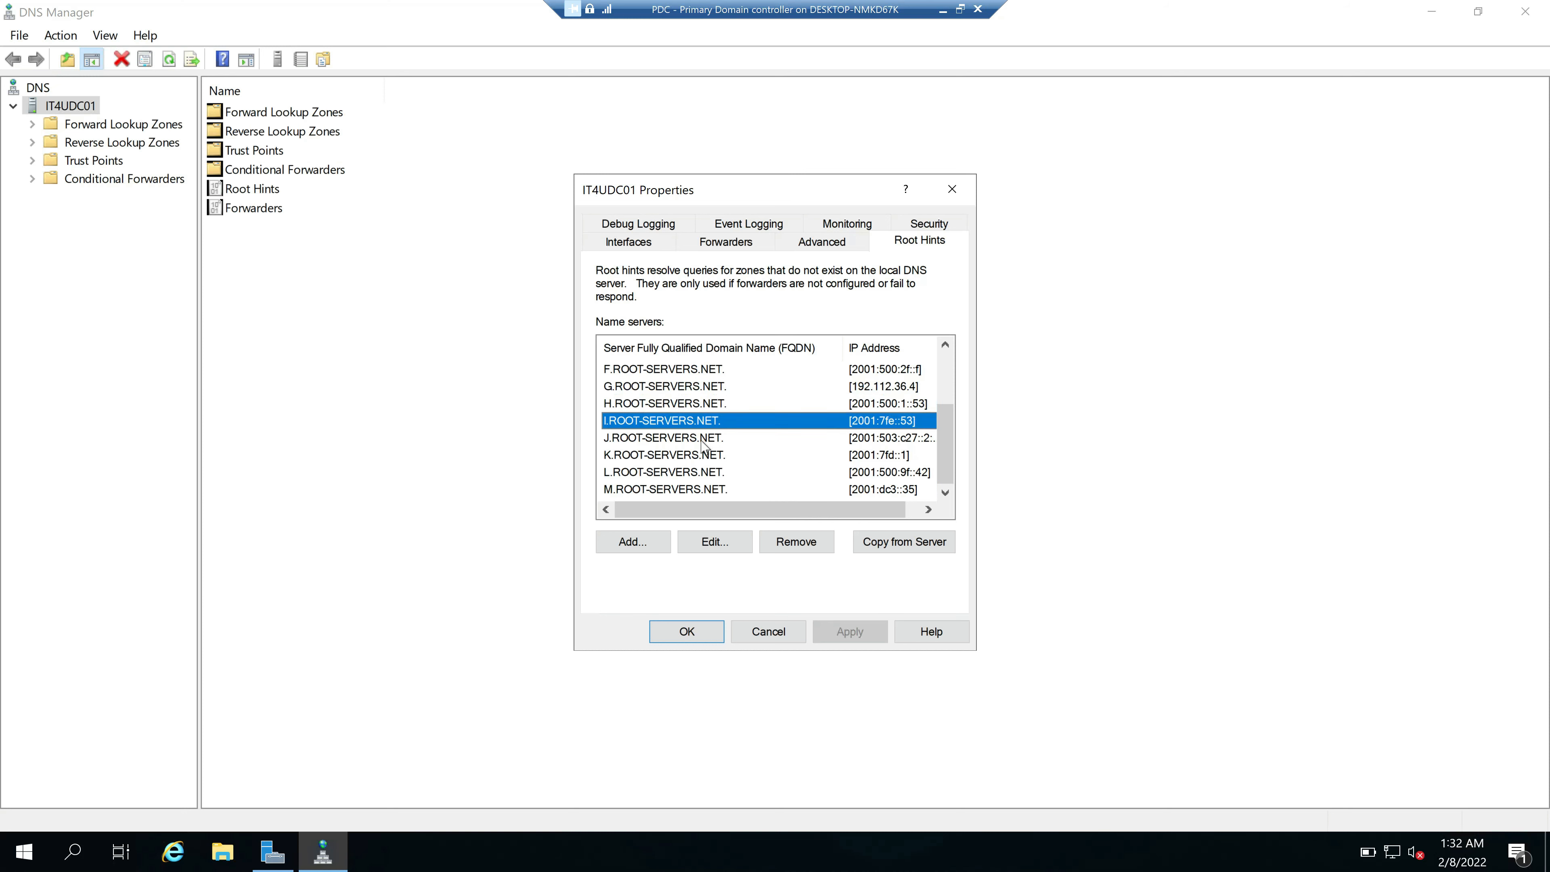
click(697, 439)
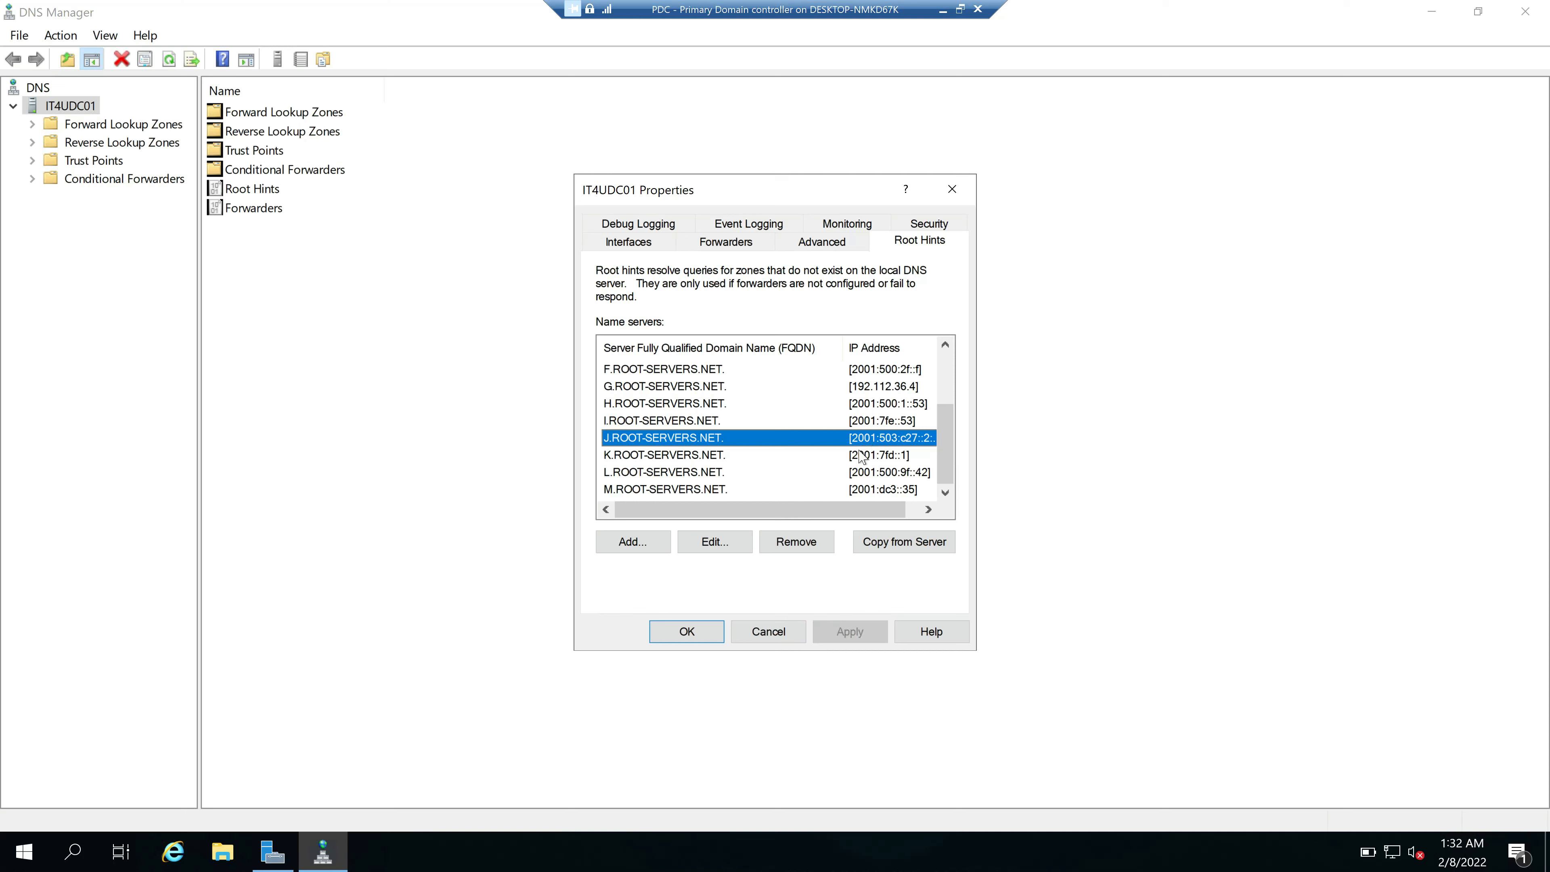
click(727, 462)
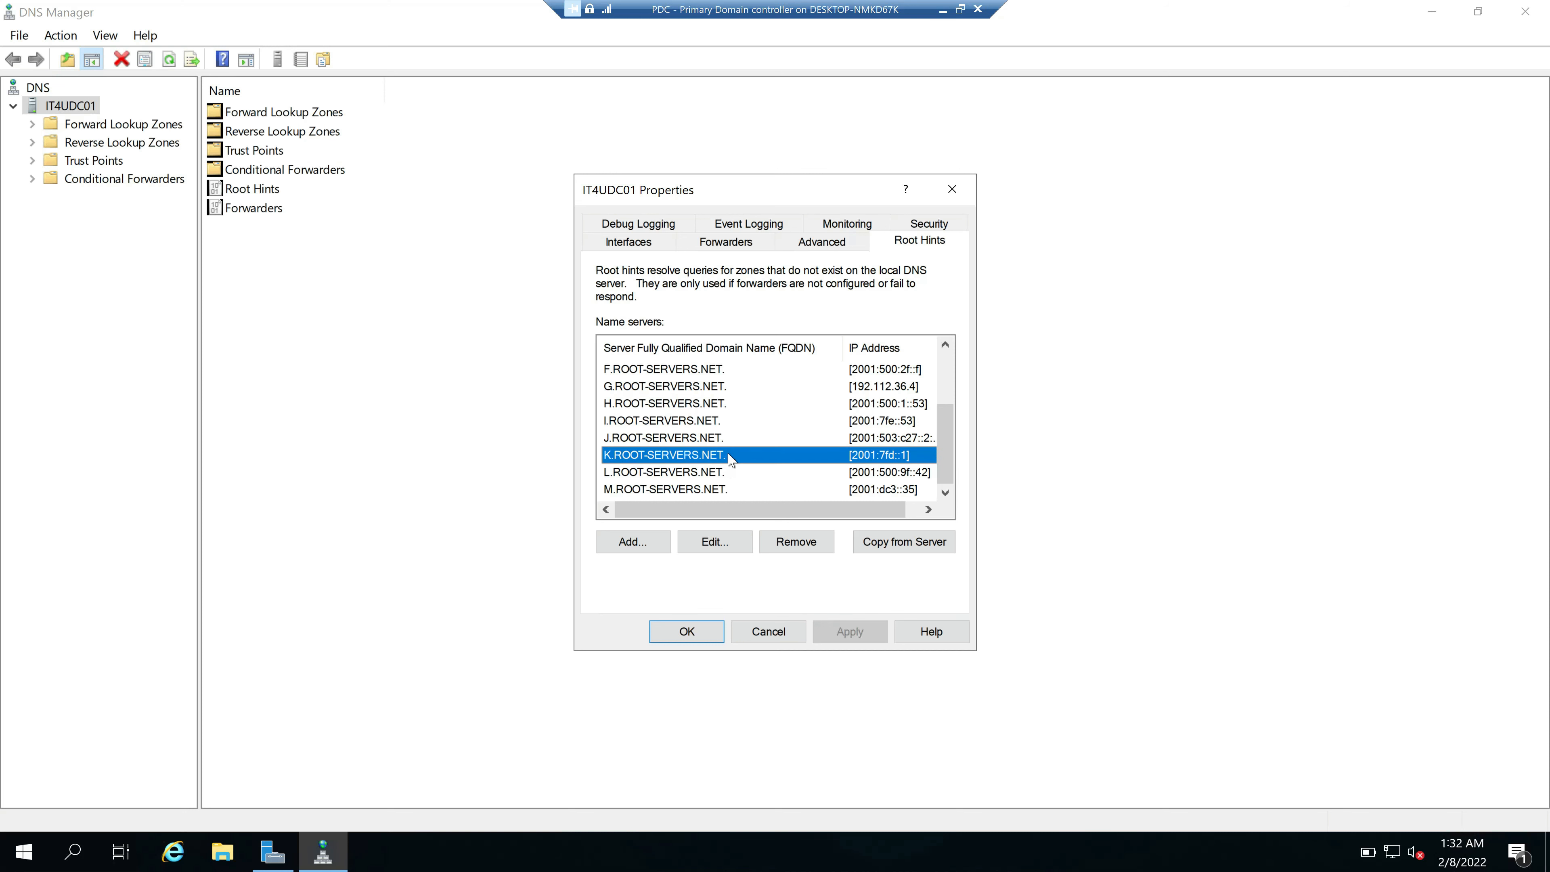
key(Up)
key(Up)
key(Up)
key(Up)
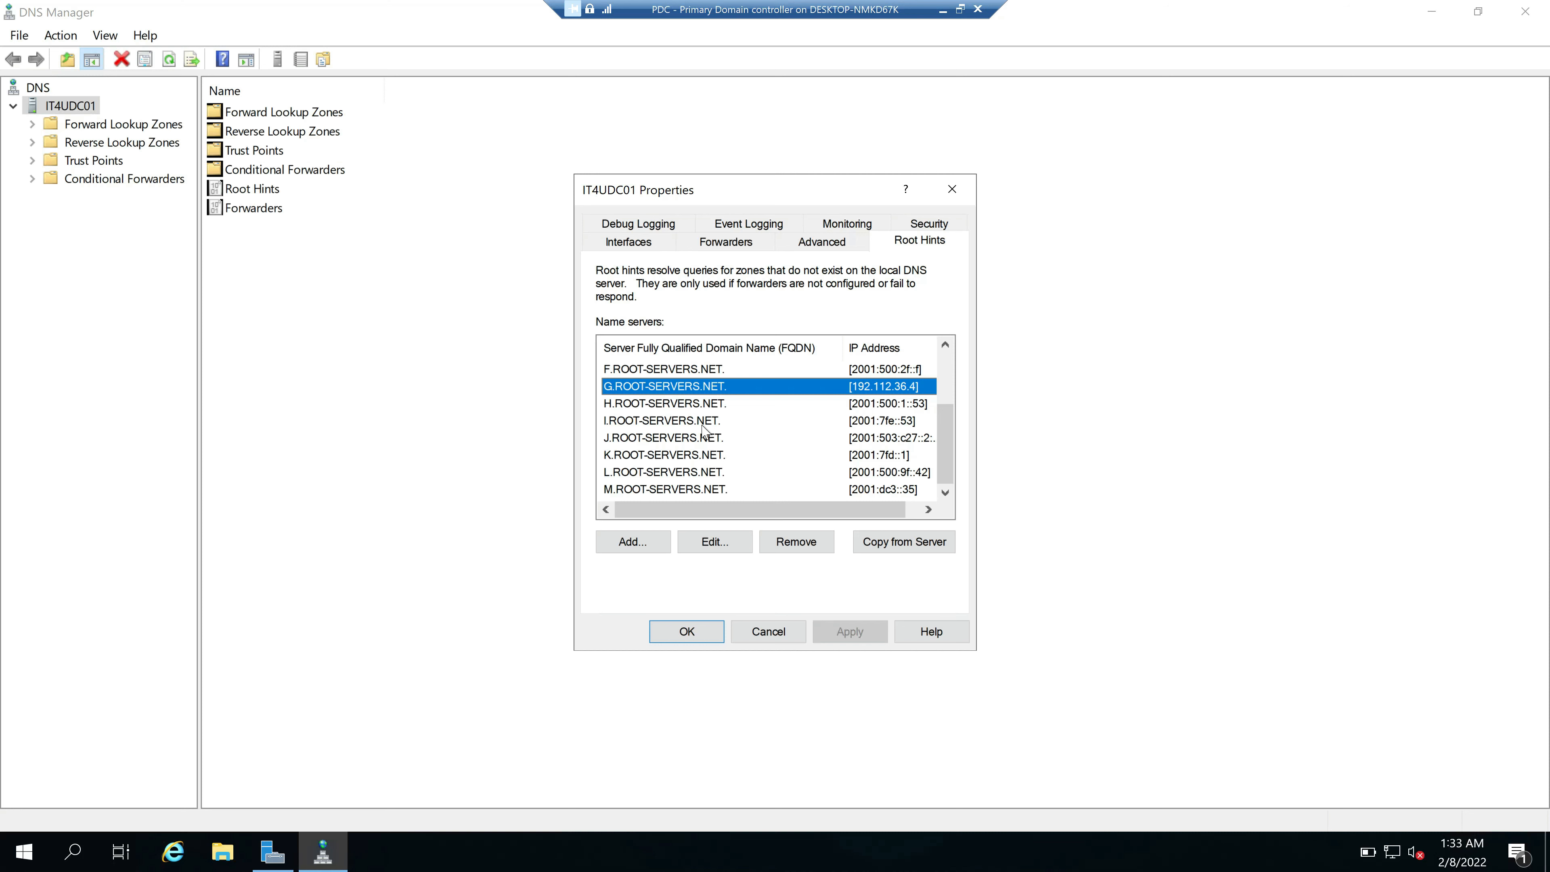
Step: Test external name resolution by running ping google.com in a Command Prompt, and minimize its window
key(super+r)
key(Return)
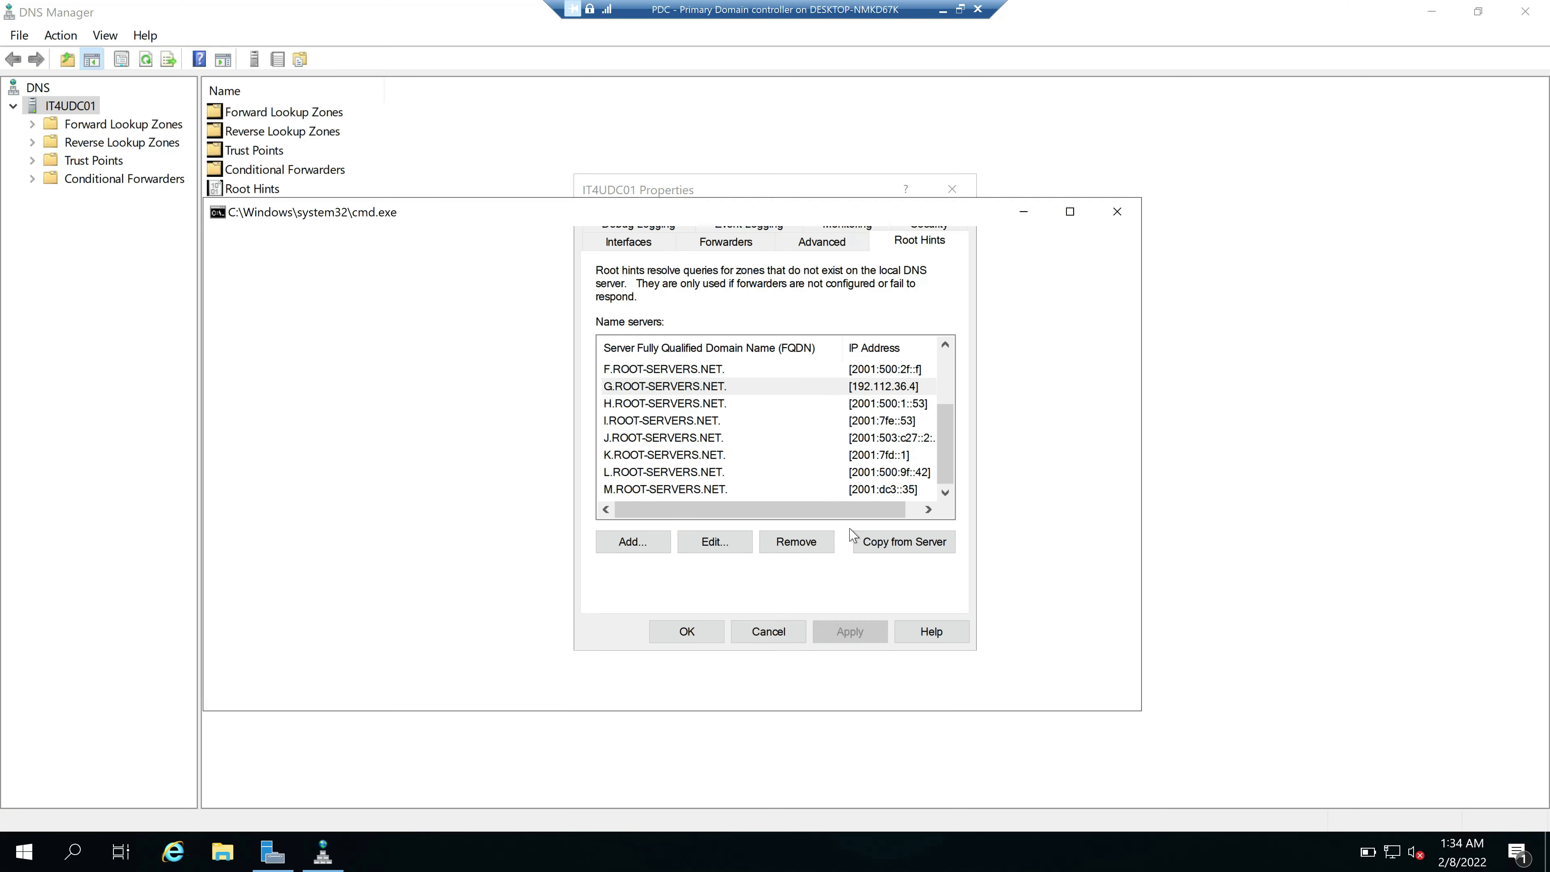
text(ping google.com)
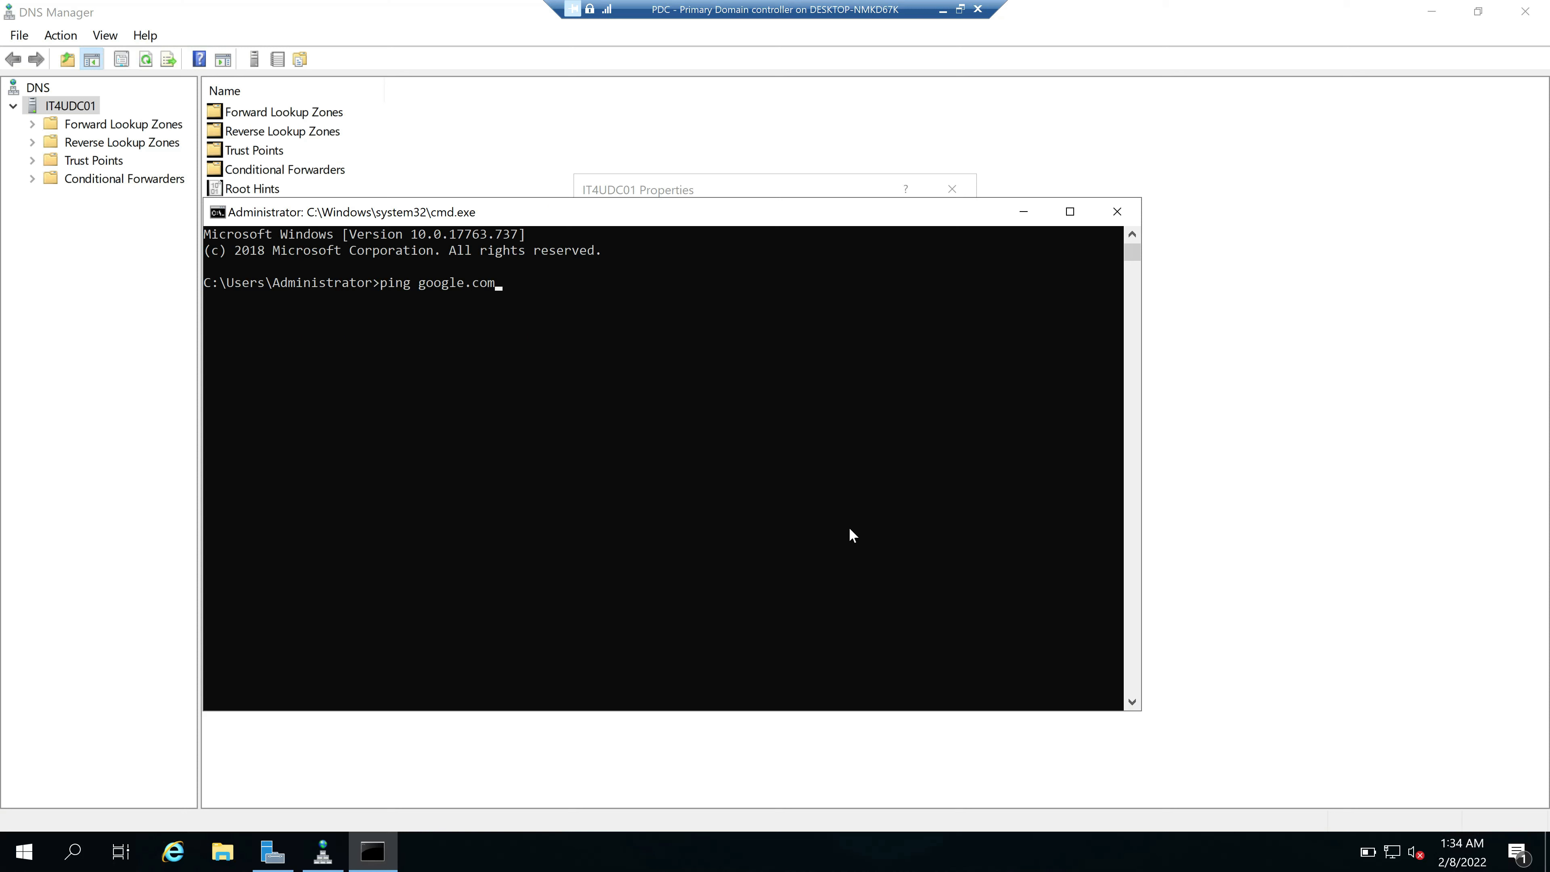
key(Return)
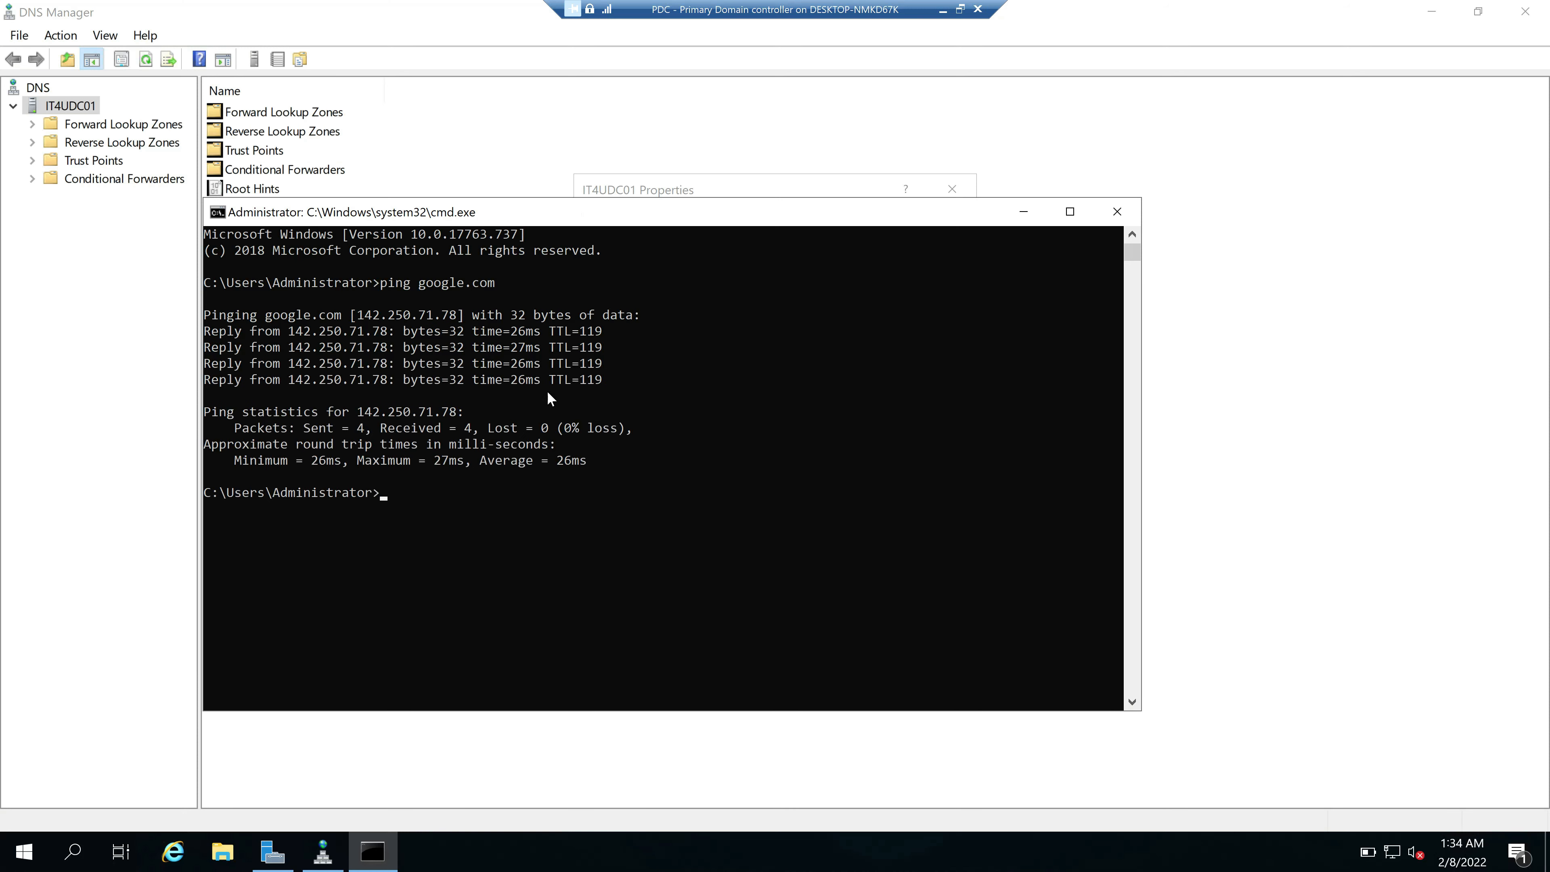
click(1024, 211)
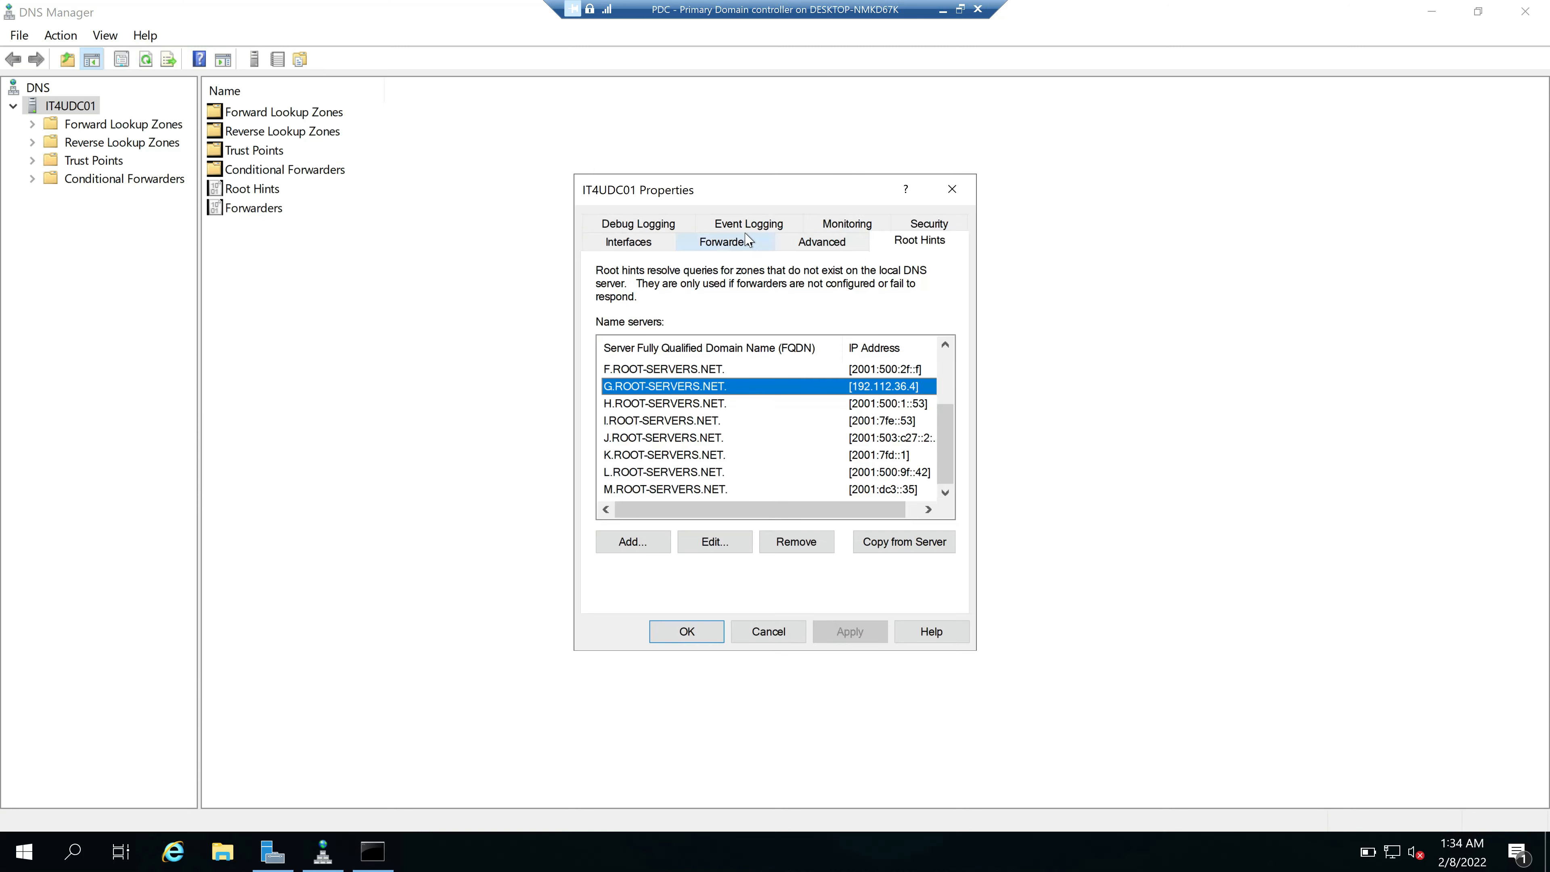
Step: Compare the server's Forwarders and Root Hints settings with the ping output, and close the server properties
click(738, 247)
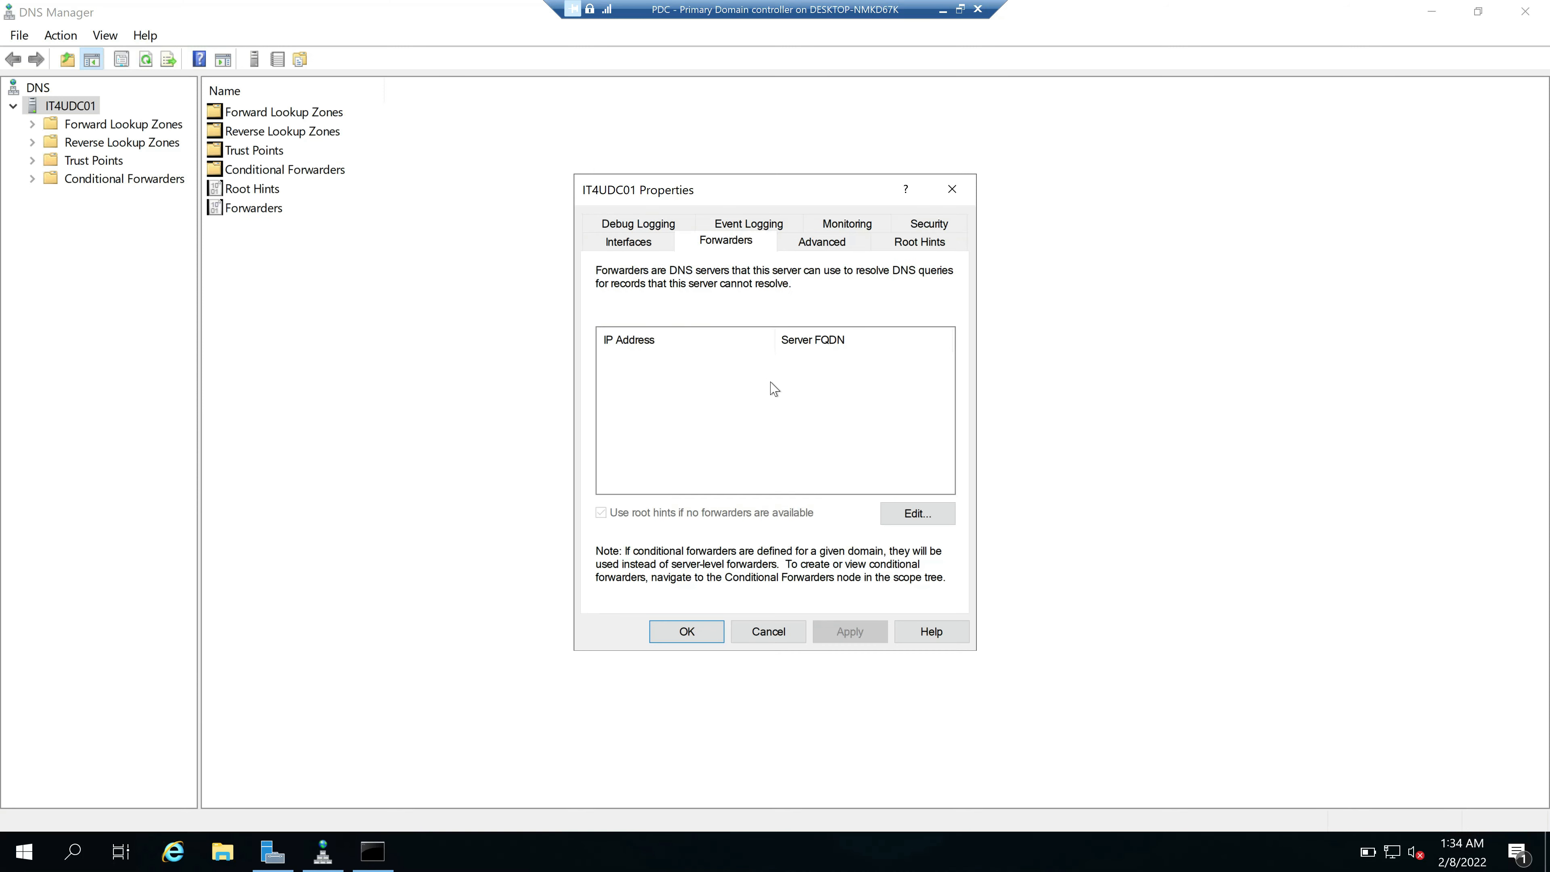
click(919, 243)
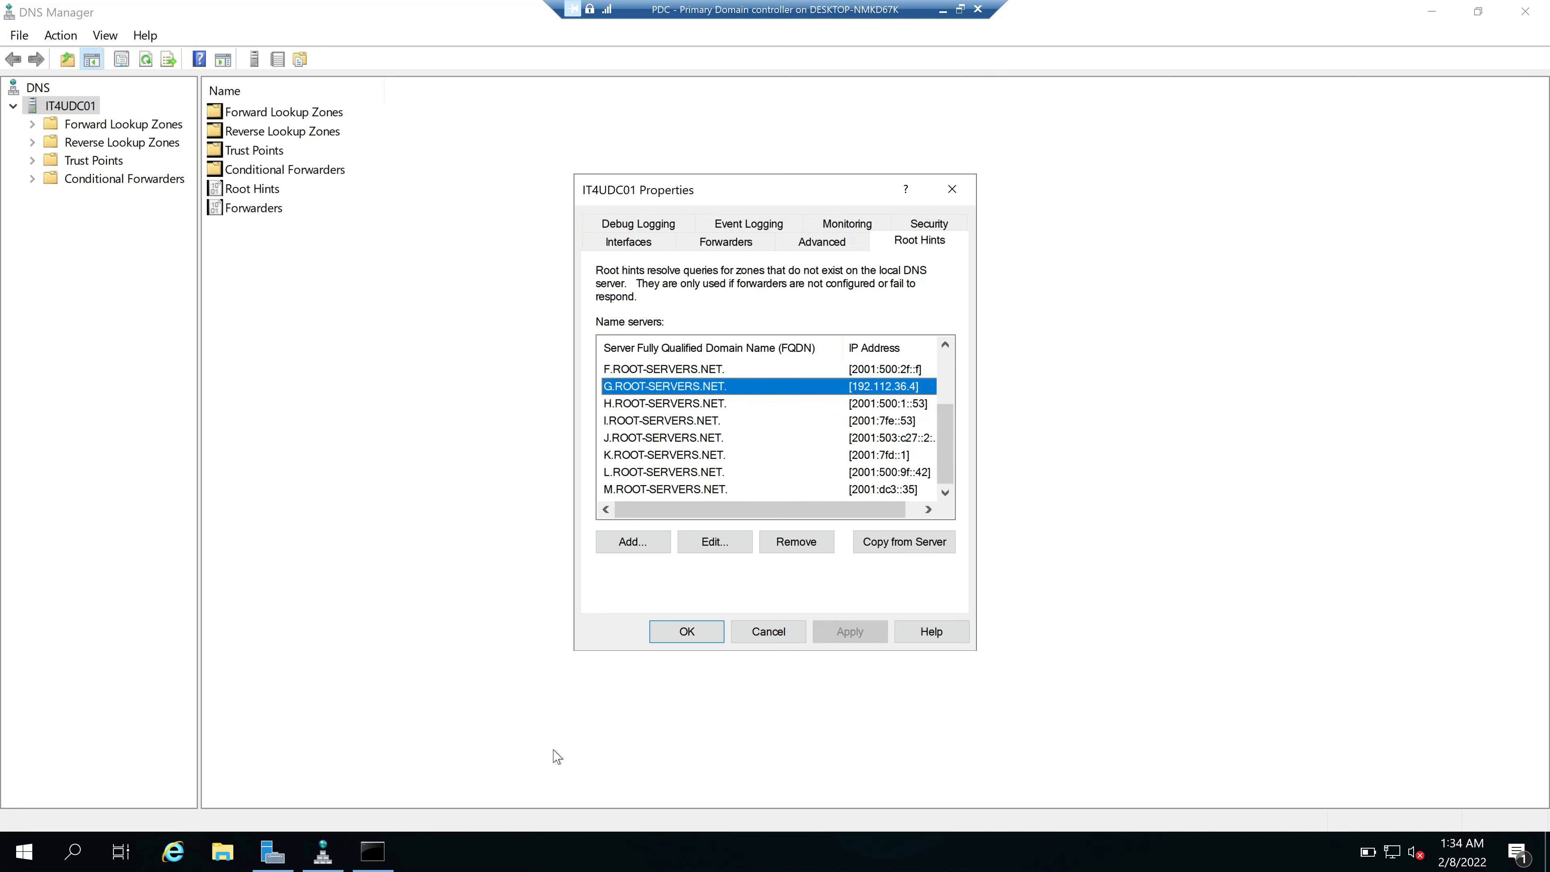
click(372, 851)
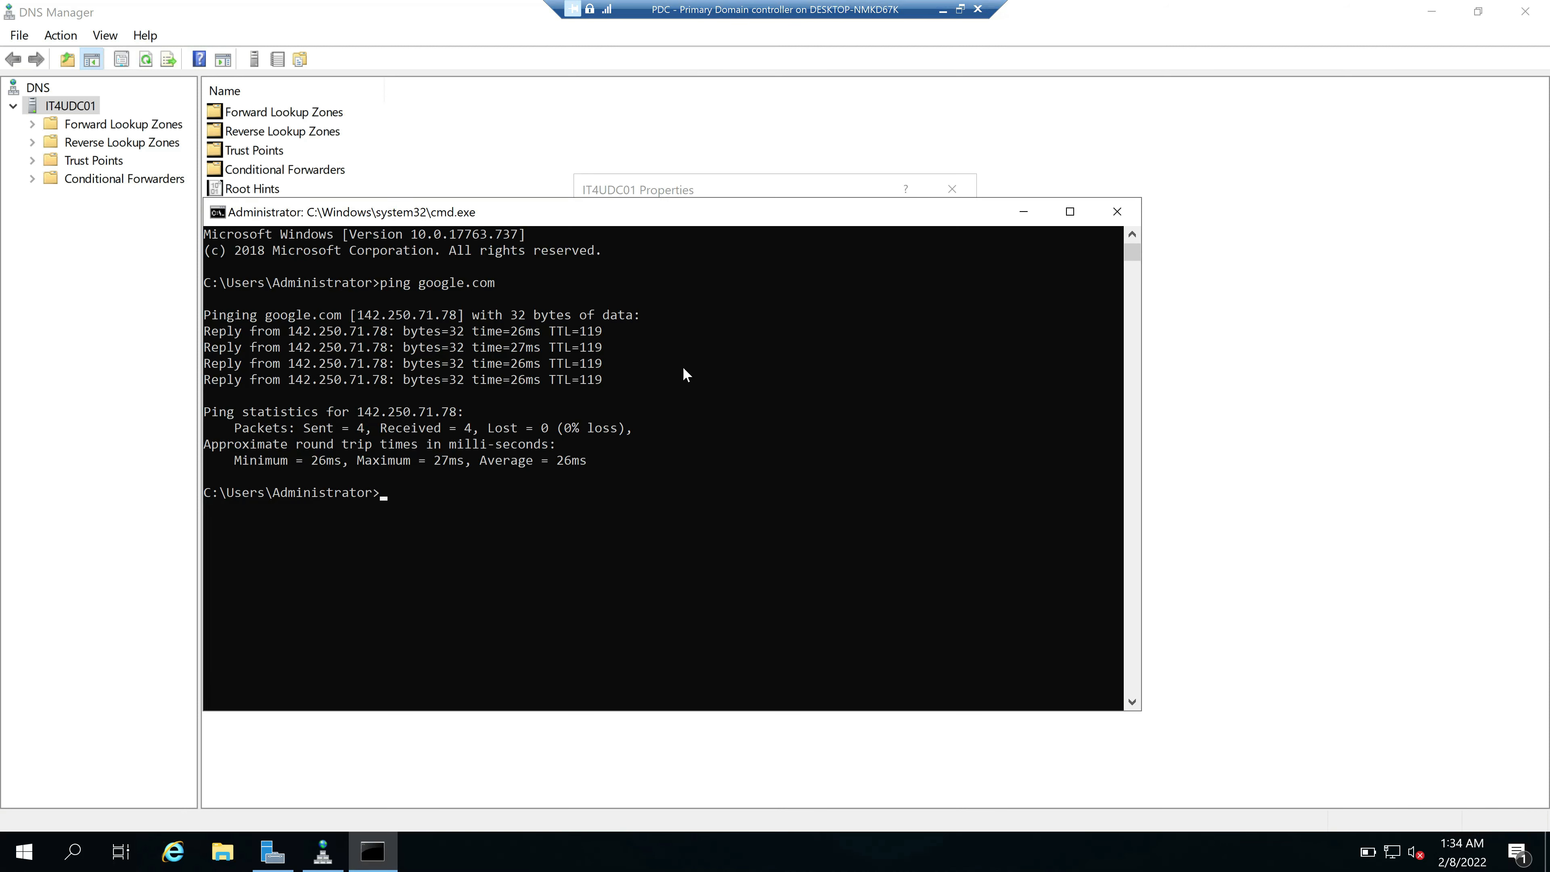
click(843, 186)
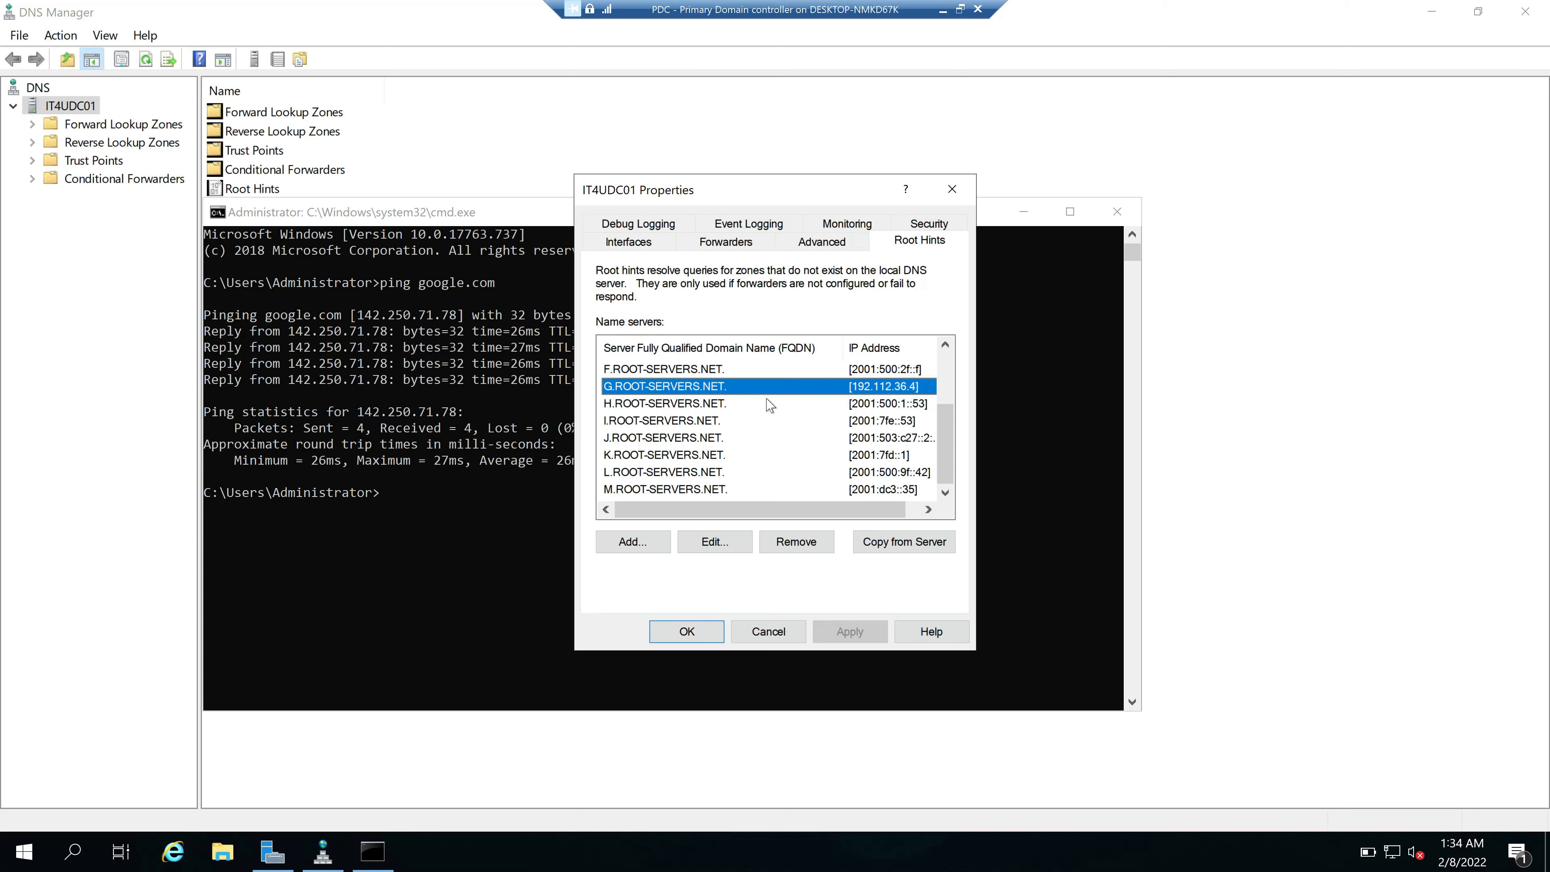
click(952, 188)
Step: Switch to Hyper-V Manager and apply the "Fresh Server with DNS role" checkpoint to the DNS - Domain Name System virtual machine
click(943, 9)
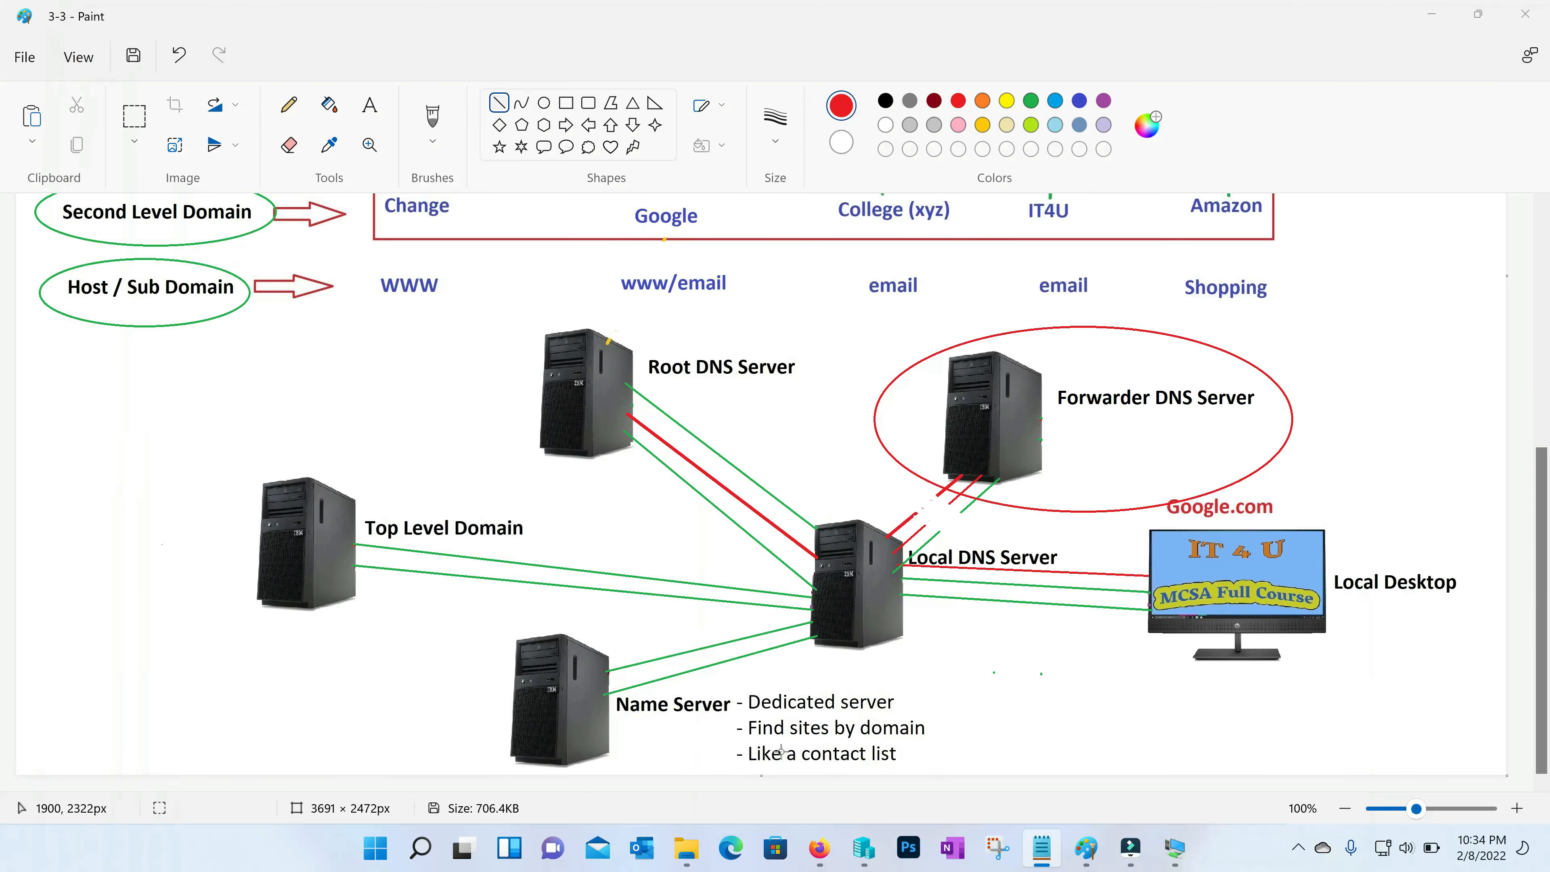
click(858, 856)
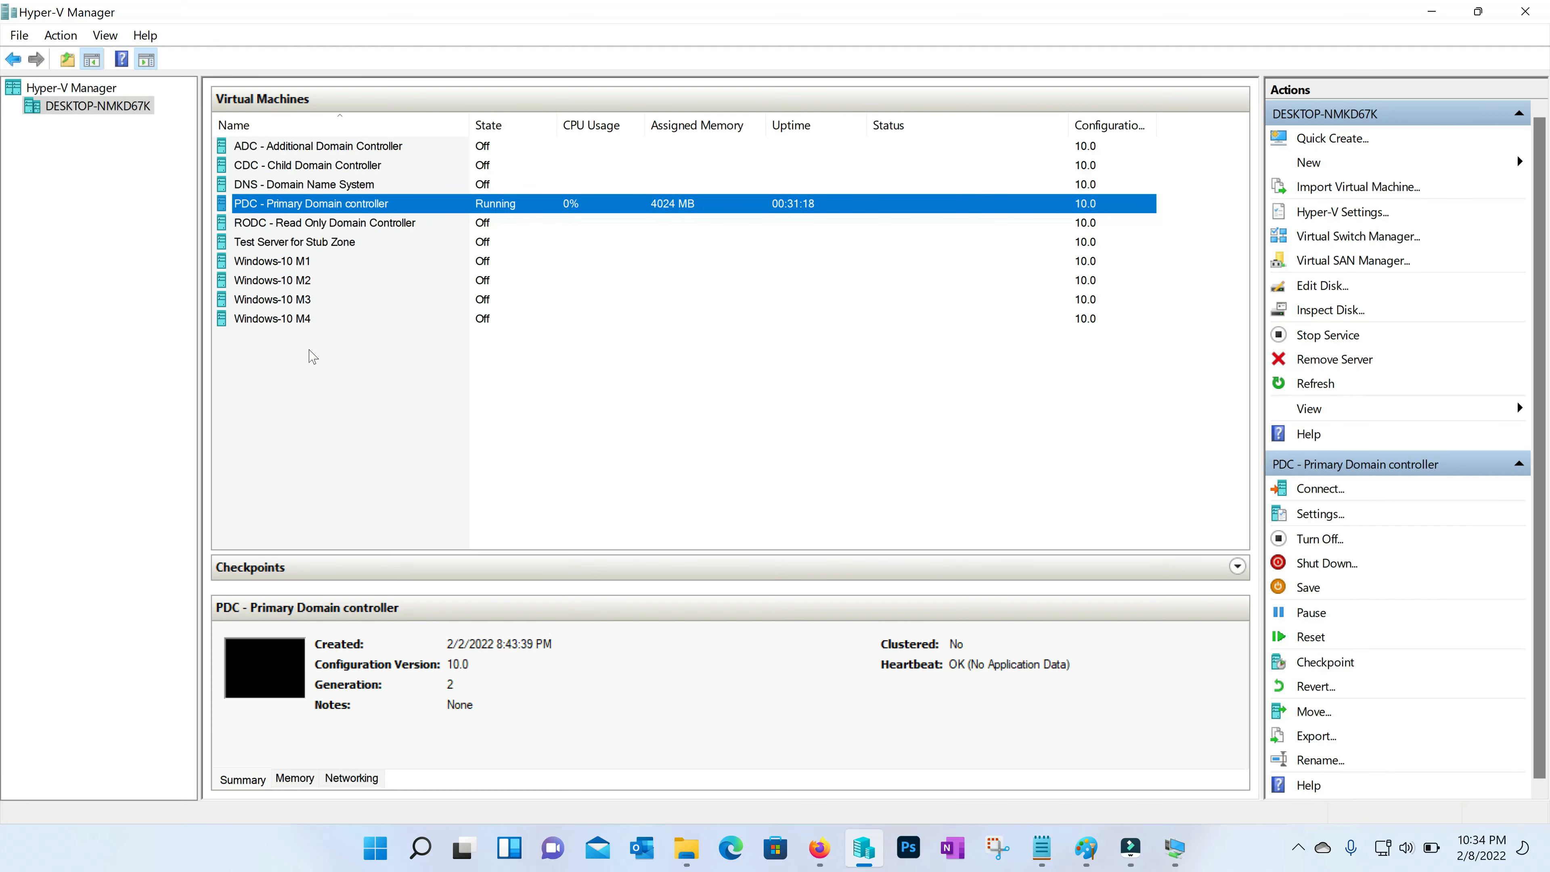
click(314, 189)
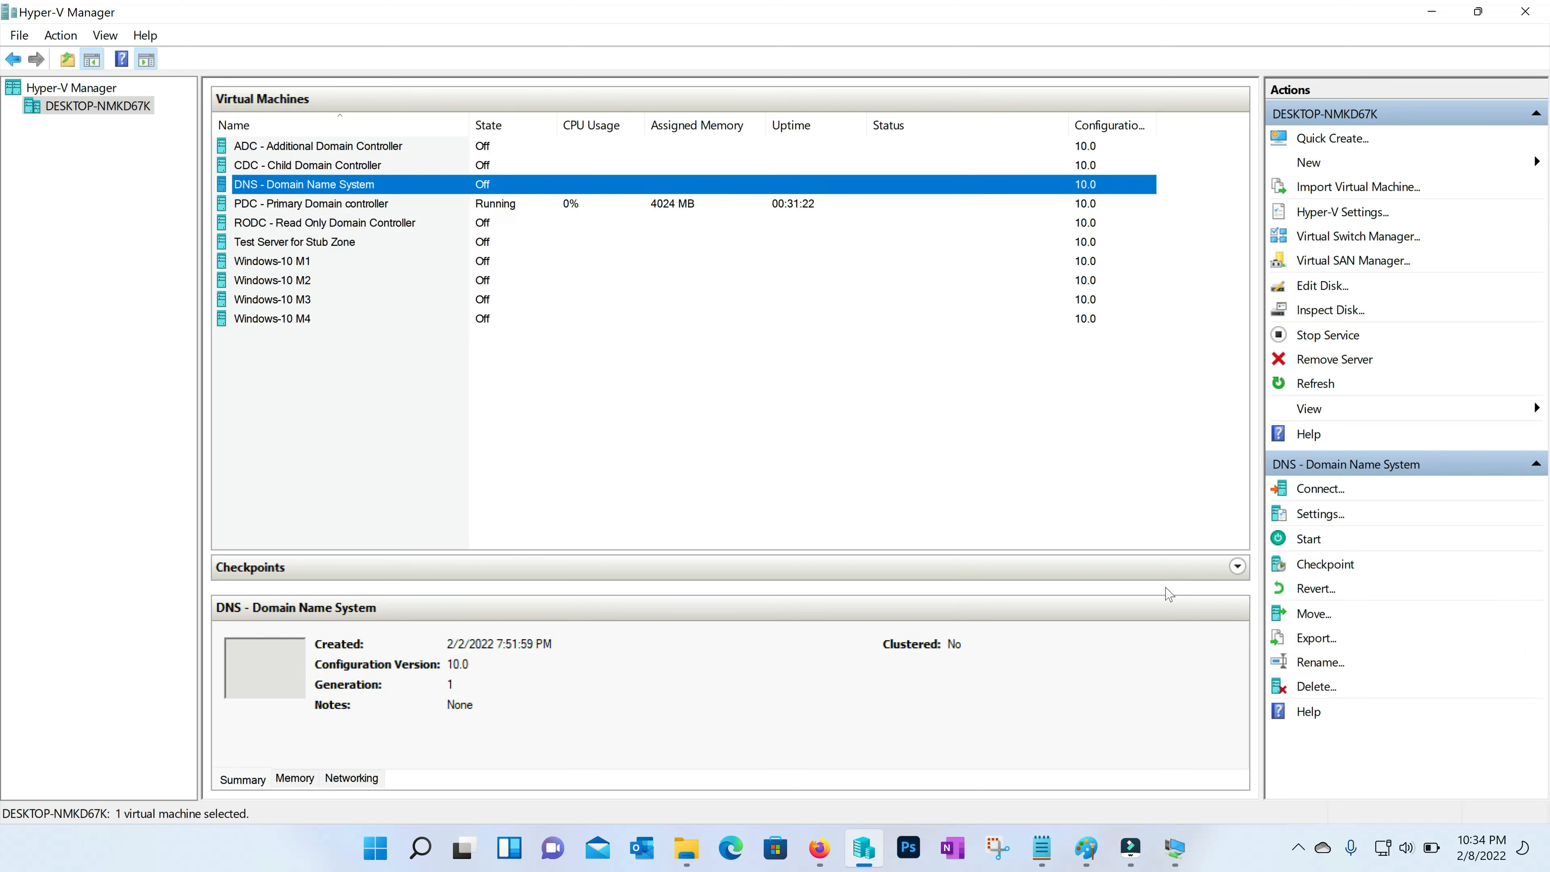
click(1237, 566)
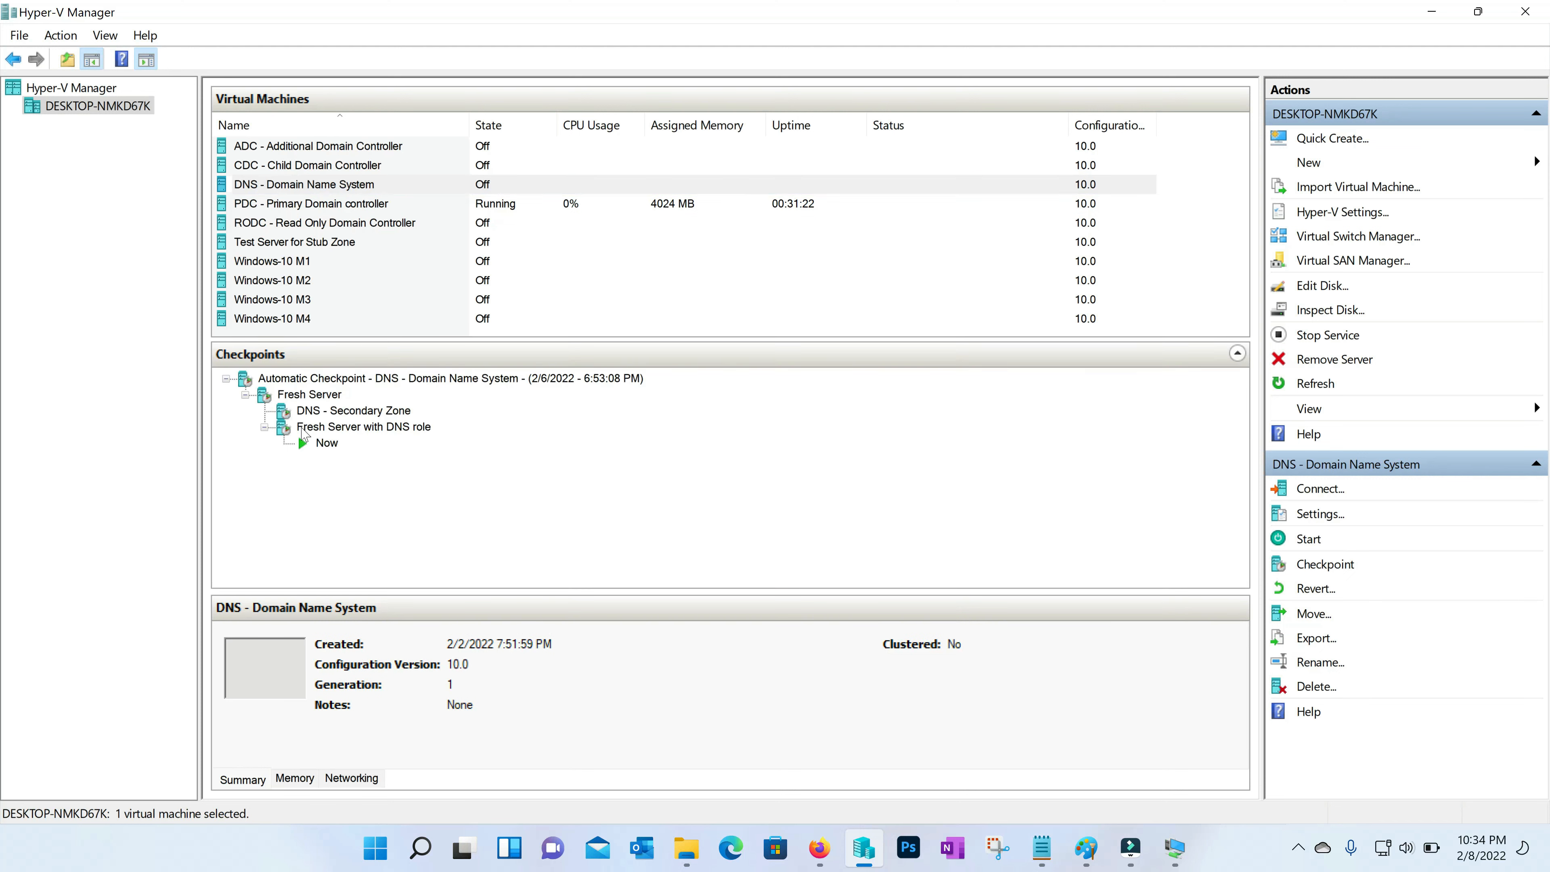
click(329, 428)
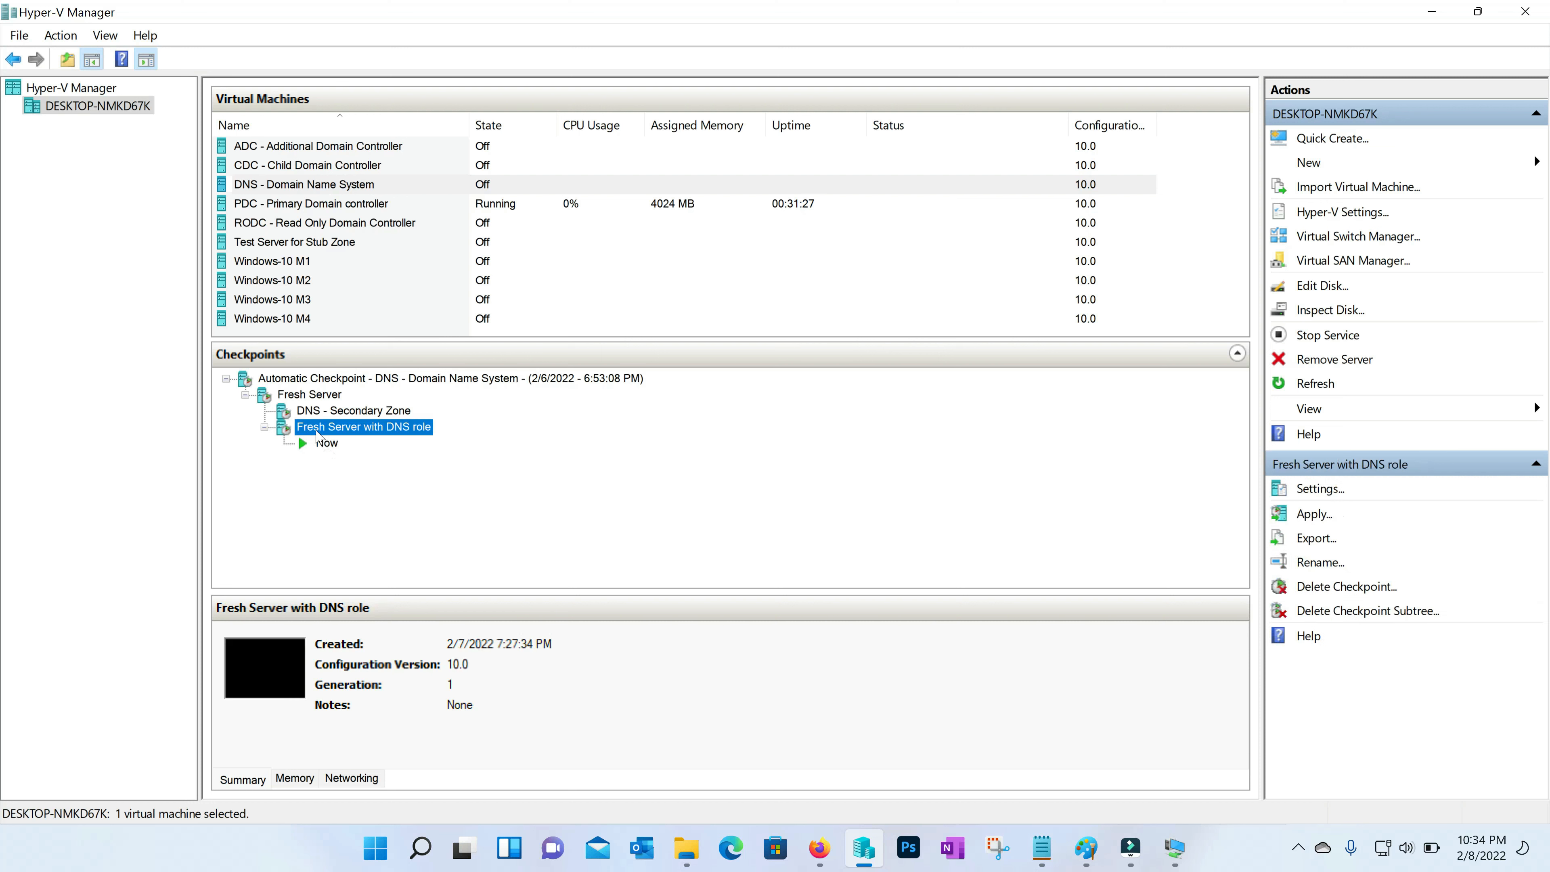
right_click(369, 435)
click(427, 476)
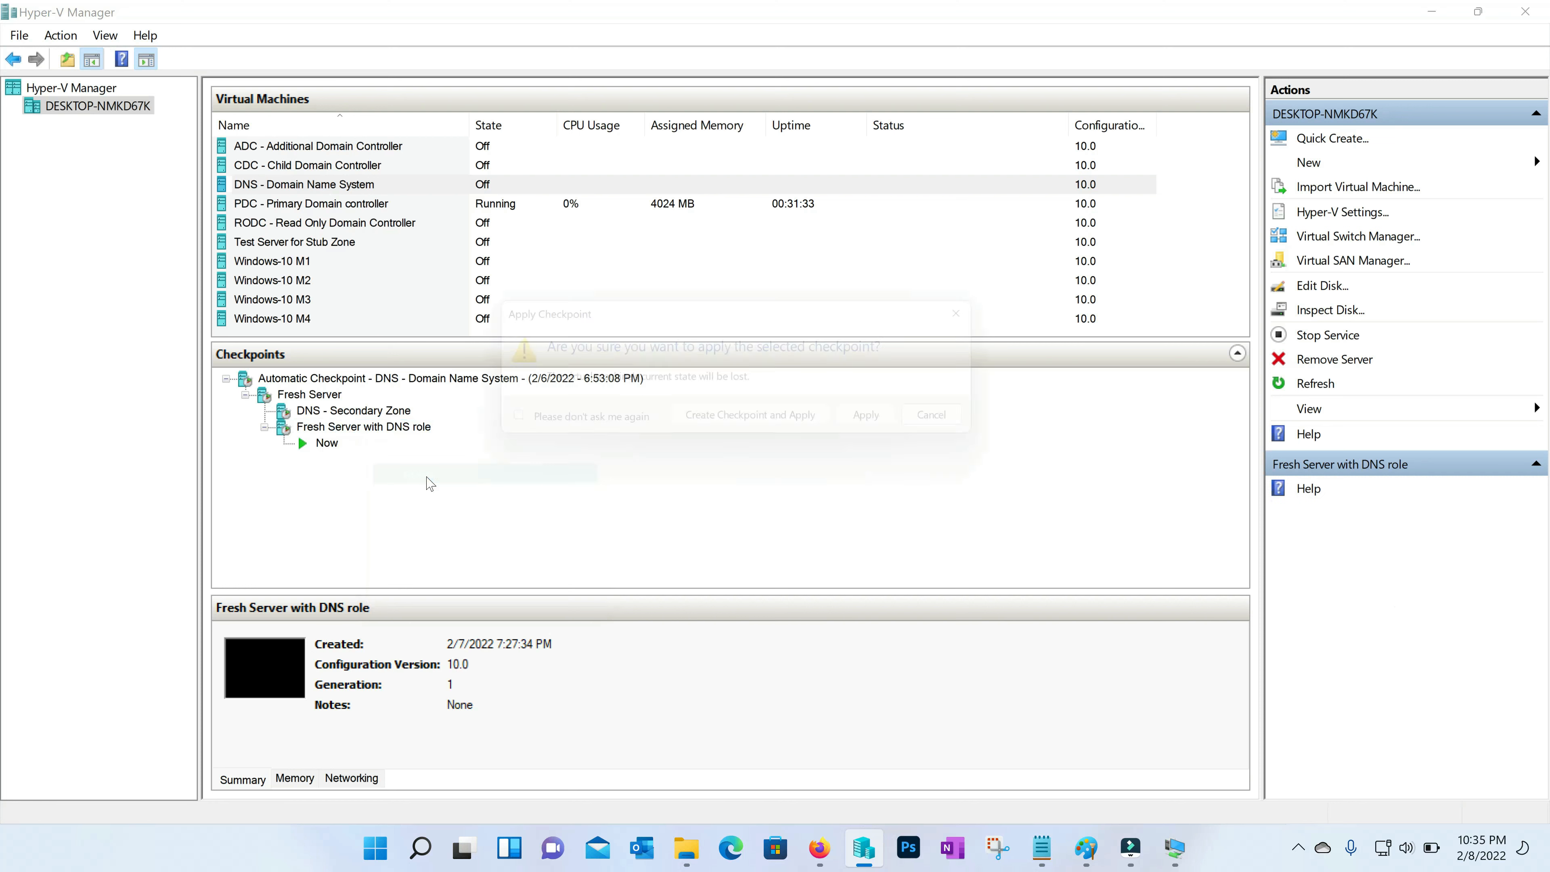
click(896, 437)
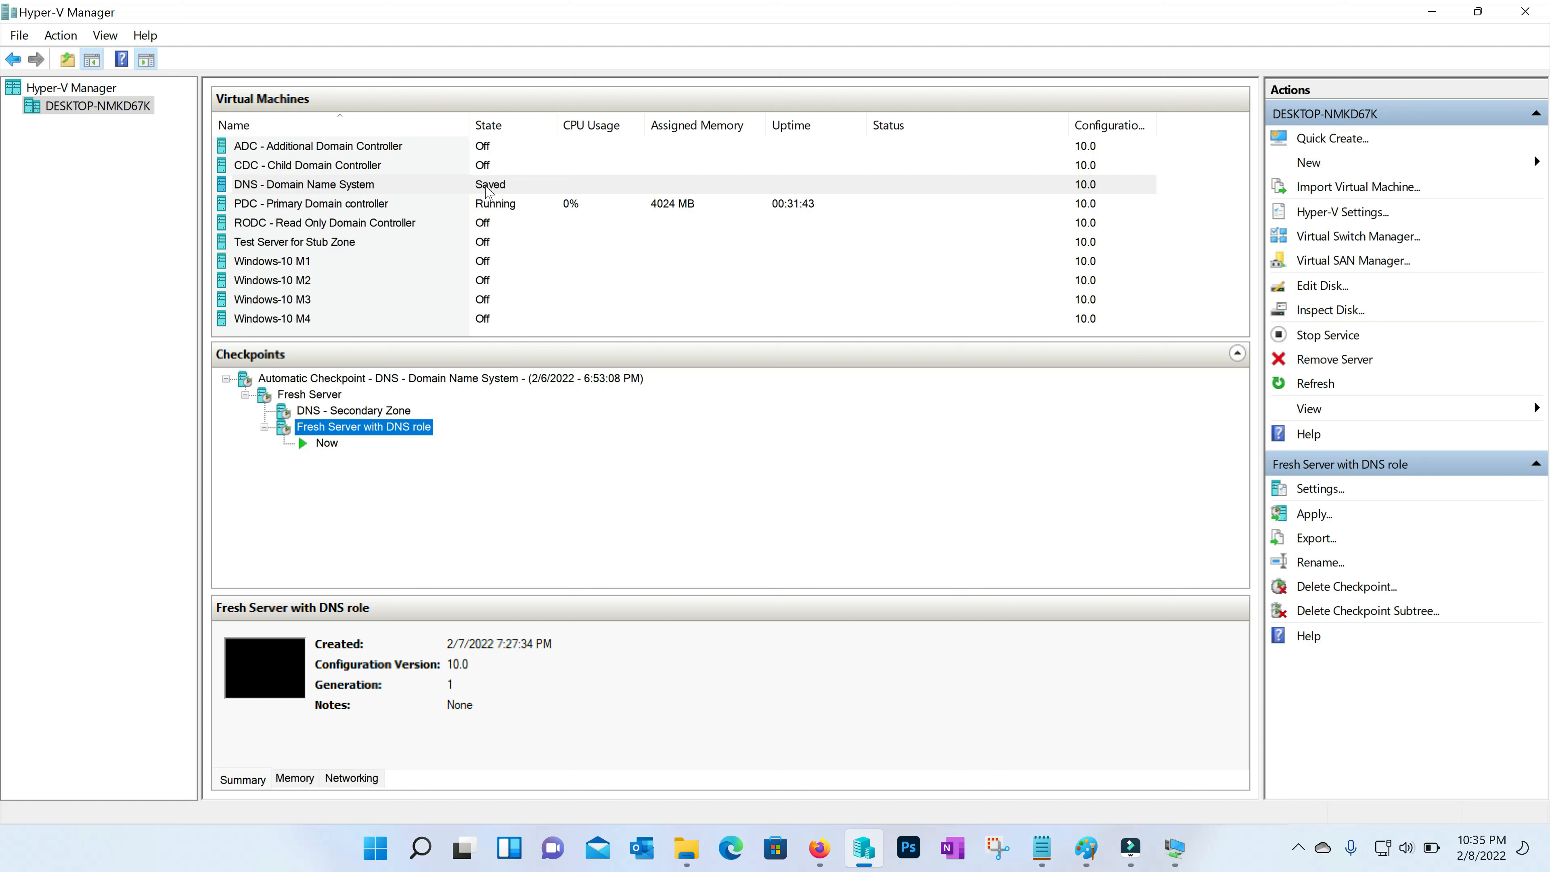
Step: Start the DNS - Domain Name System virtual machine
click(366, 185)
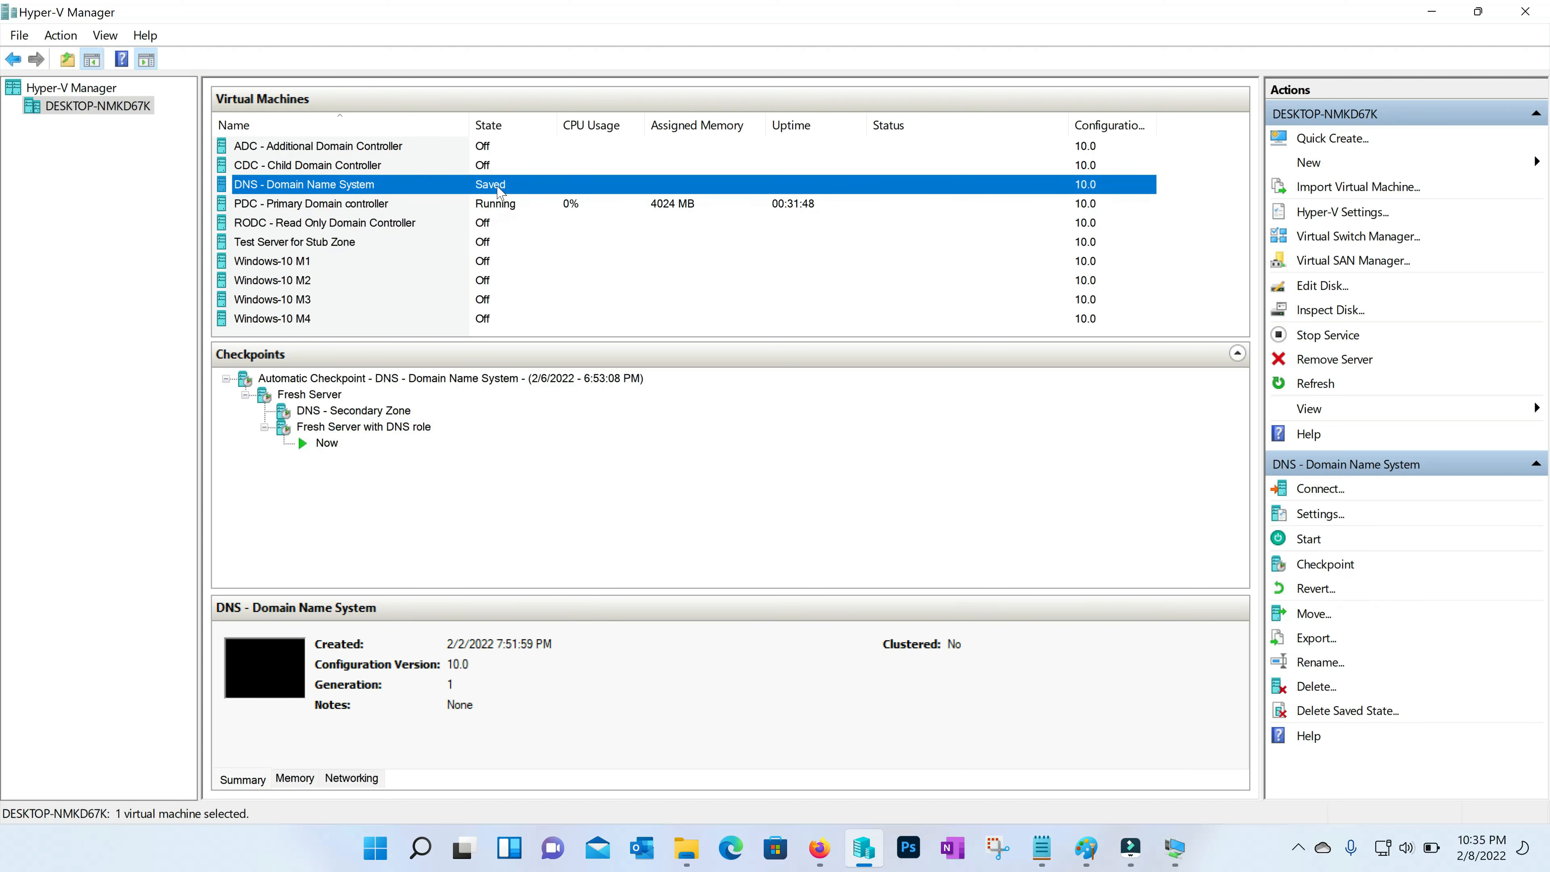
right_click(362, 193)
click(412, 265)
Step: Connect to the DNS - Domain Name System virtual machine at full-screen size and sign in with the account password
right_click(373, 190)
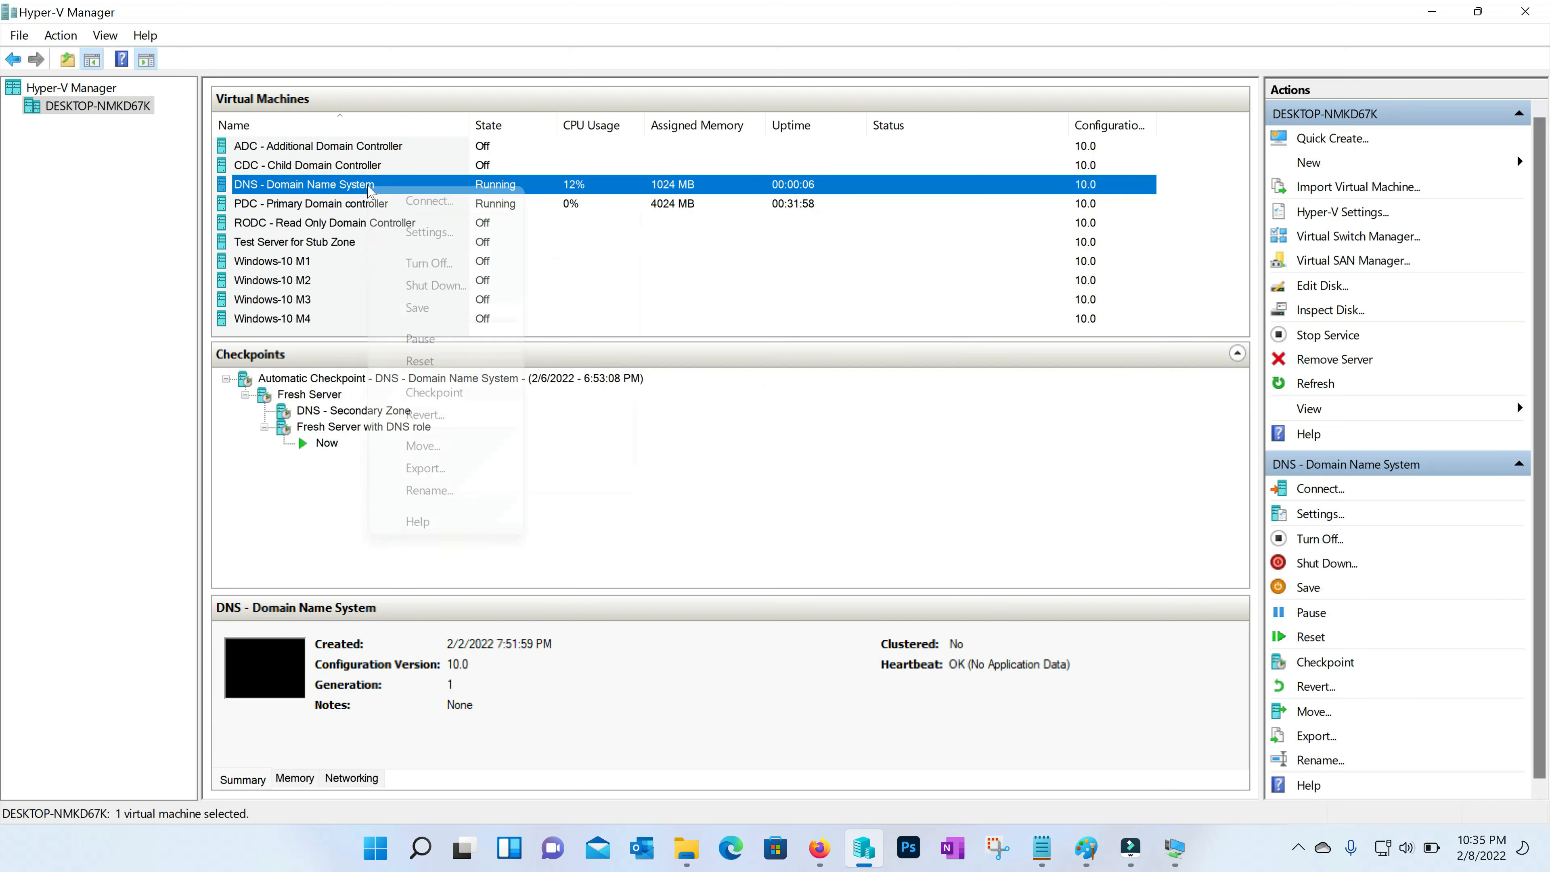
click(398, 199)
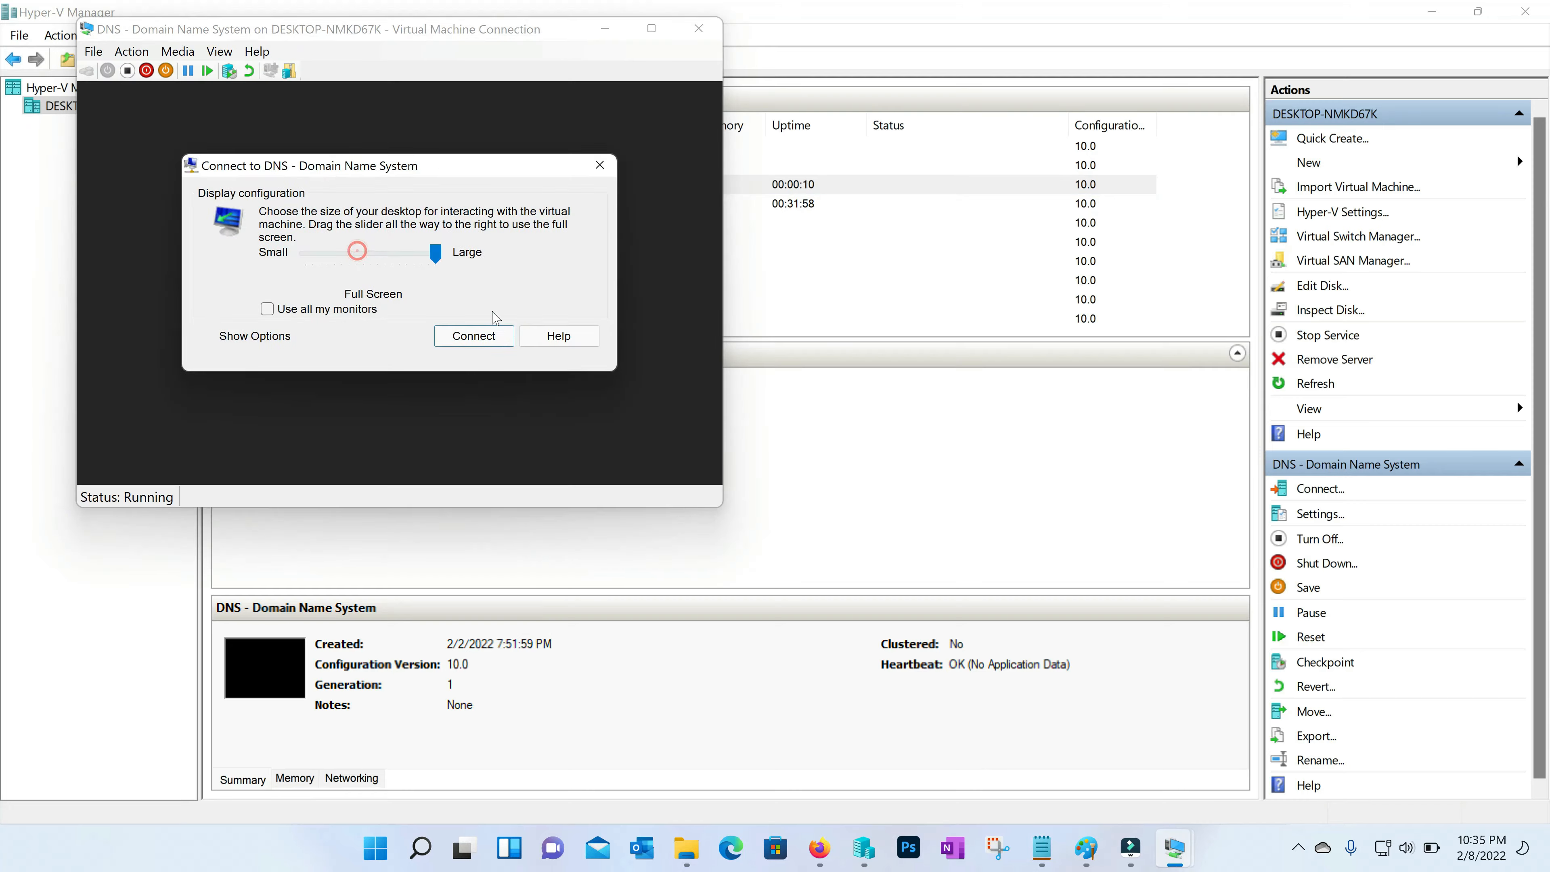
click(488, 336)
text(••••••••••)
key(Return)
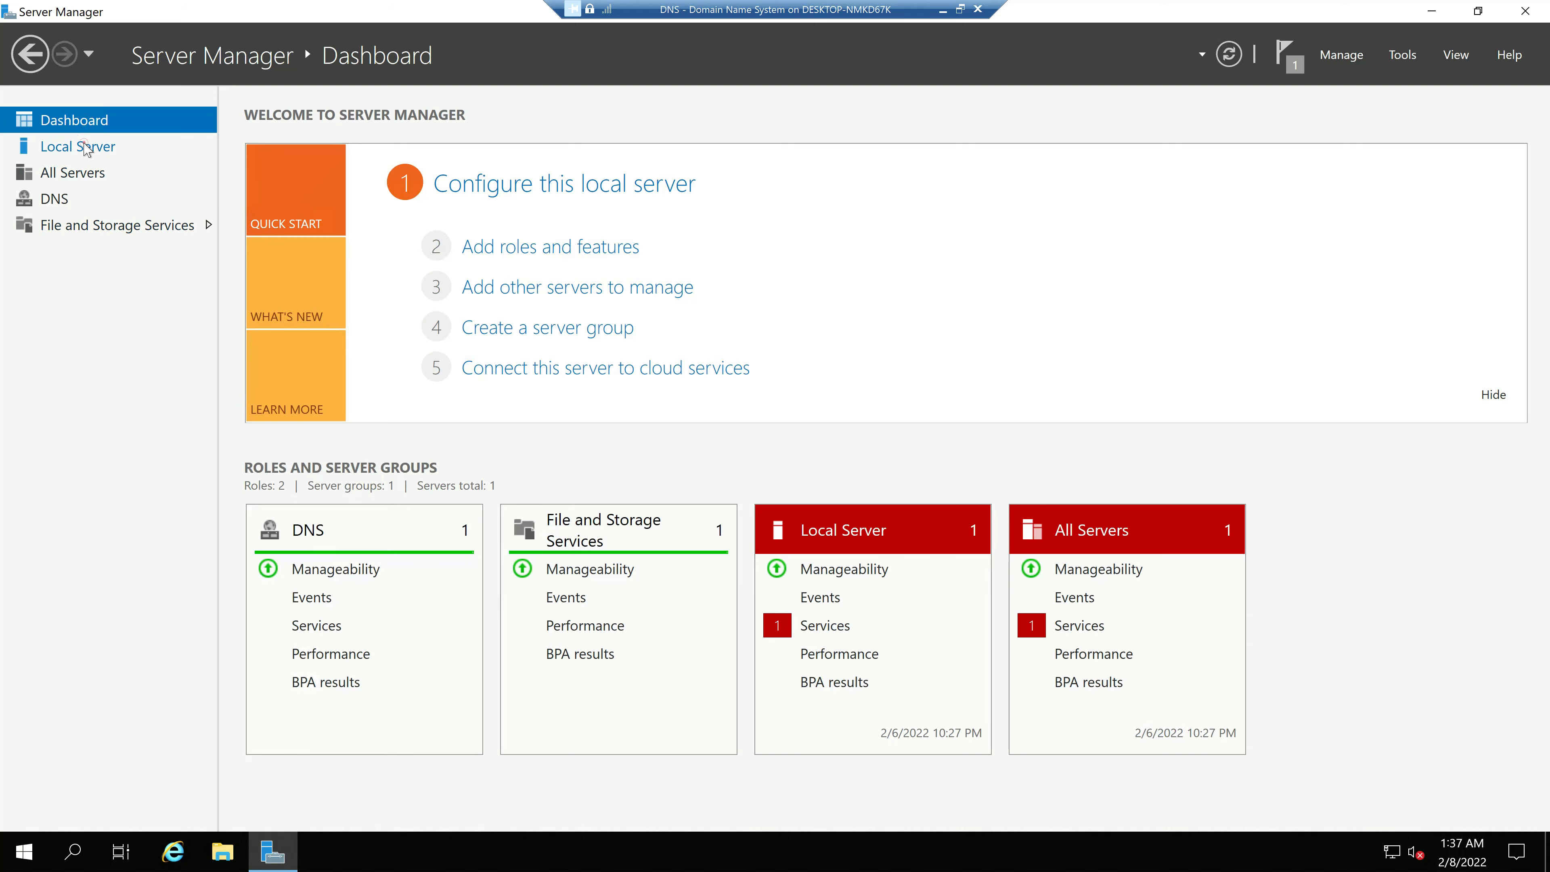
Step: Open Network Connections with ncpa.cpl and check the IP address and preferred DNS server in the Ethernet adapter's IPv4 properties
click(85, 145)
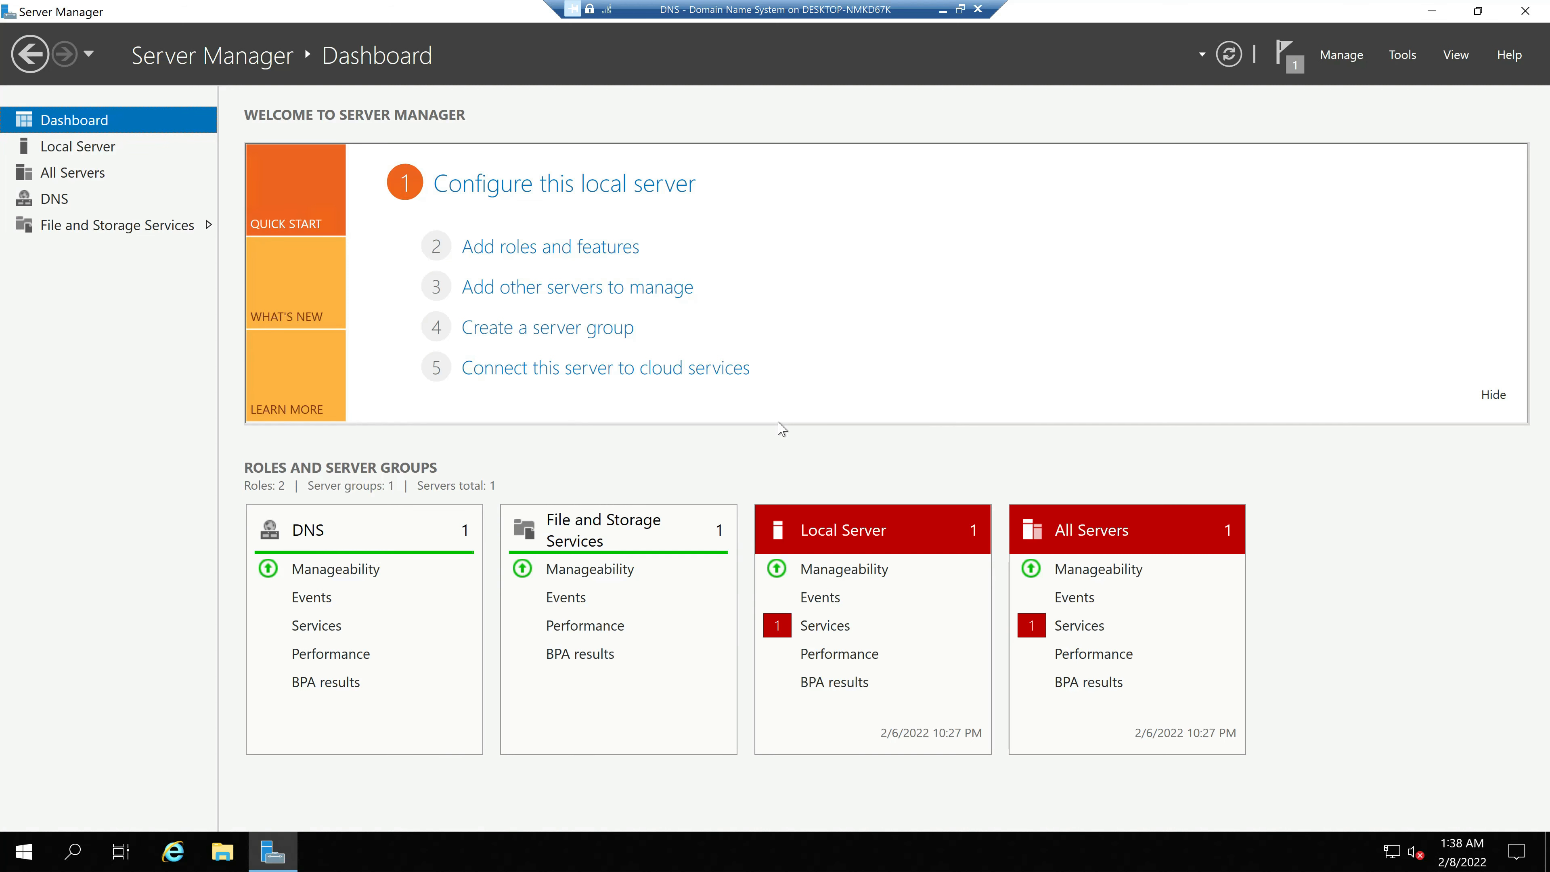
key(super+r)
text(ncpa.cpl)
key(Return)
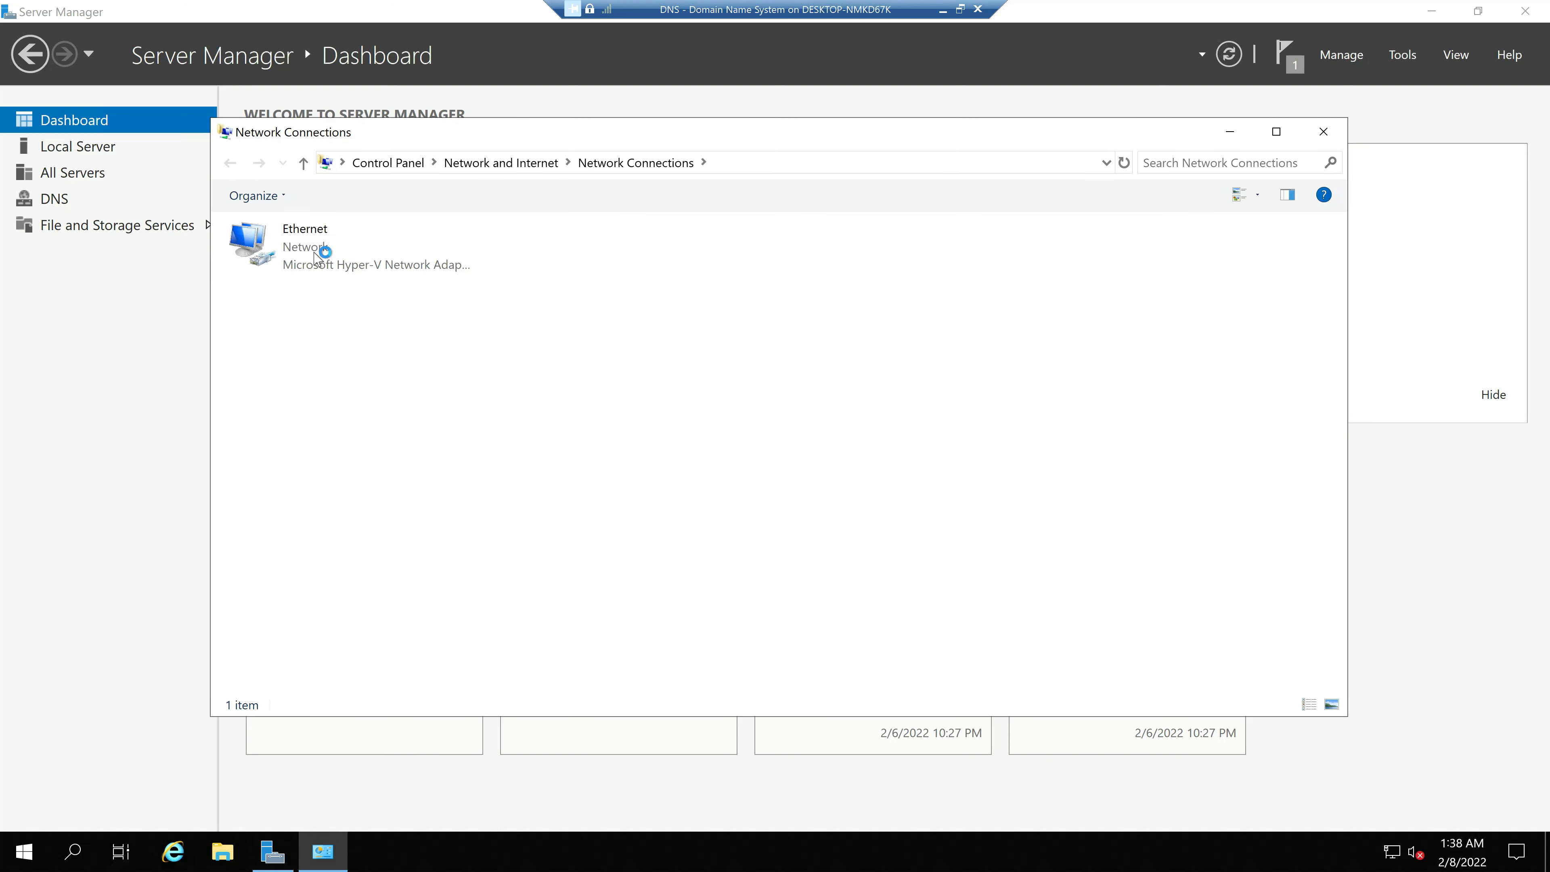
double_click(309, 247)
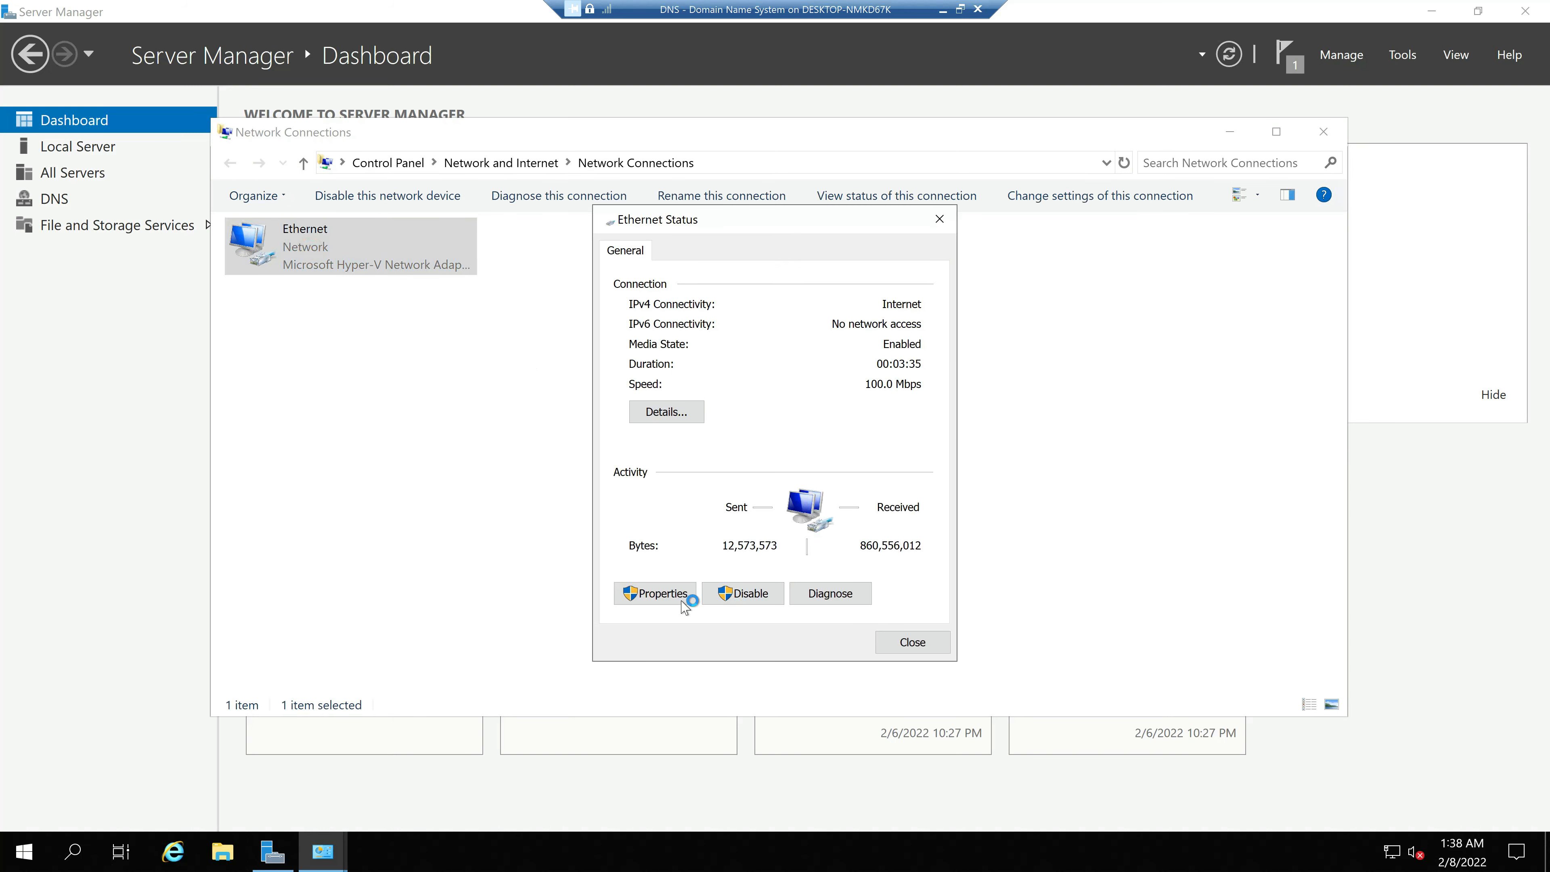
click(658, 593)
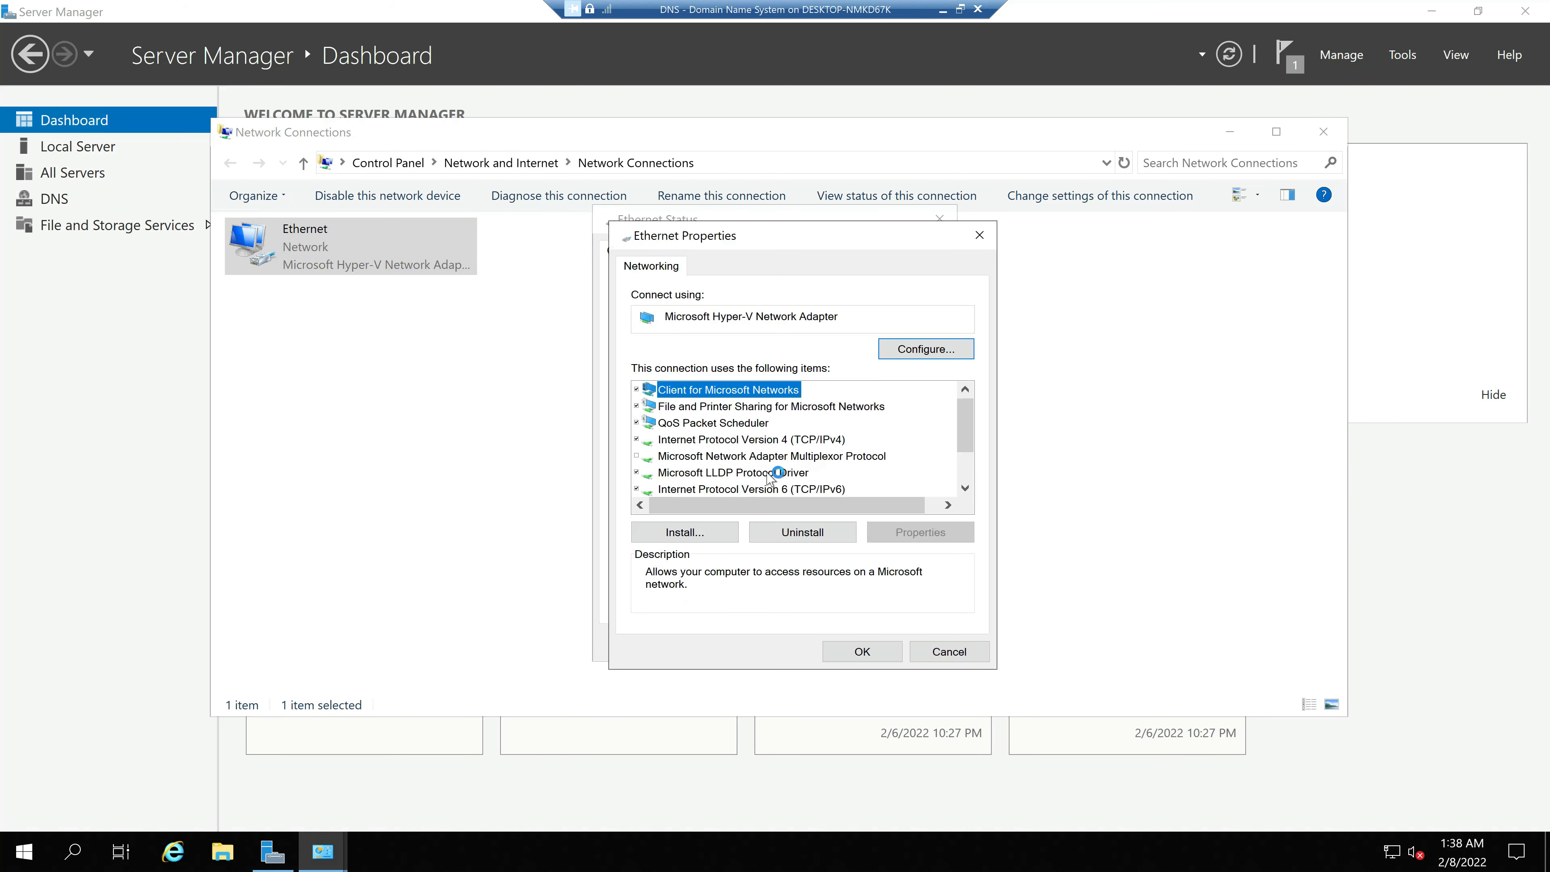
double_click(780, 440)
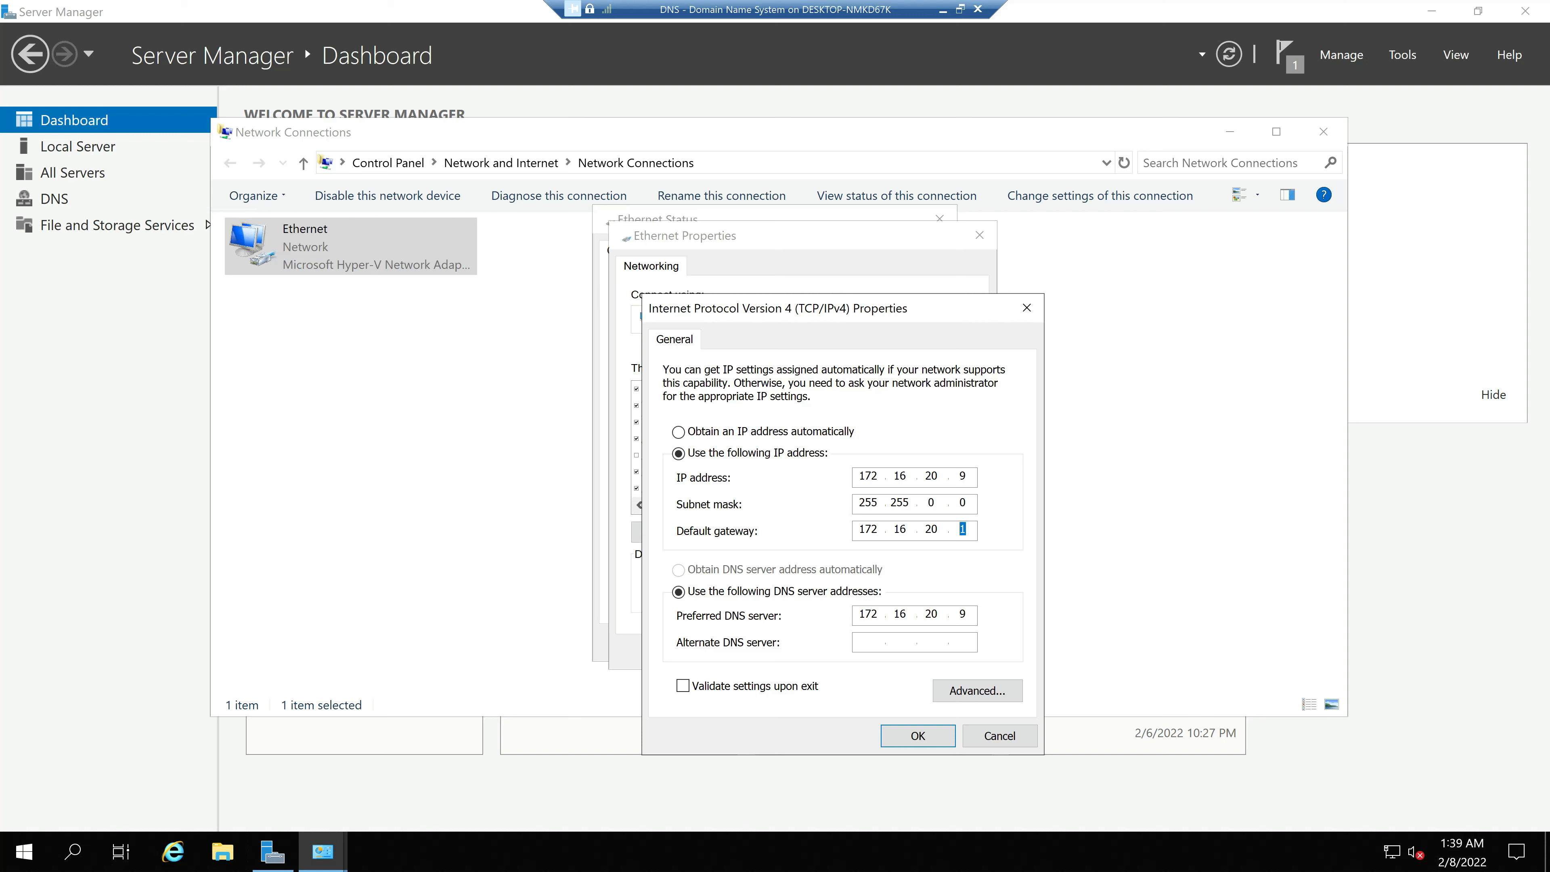
drag(958, 615, 989, 612)
double_click(964, 477)
Step: Test external name resolution by running ping google.com in a Command Prompt, and return to the IPv4 properties
key(super+r)
key(Return)
text(ping google.com)
key(Return)
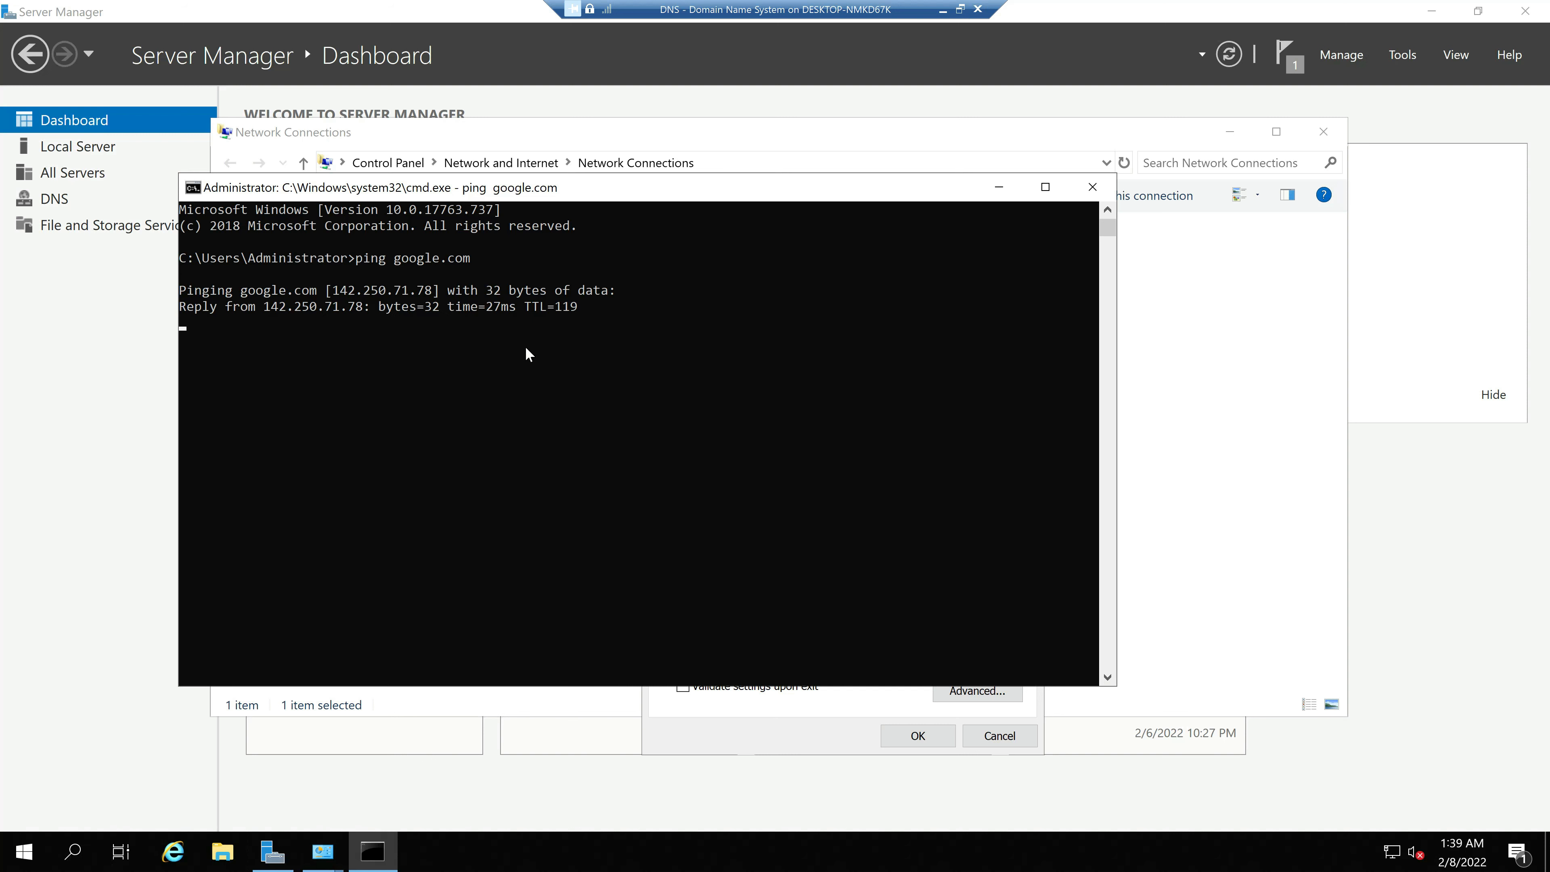
drag(747, 200, 620, 218)
click(1032, 355)
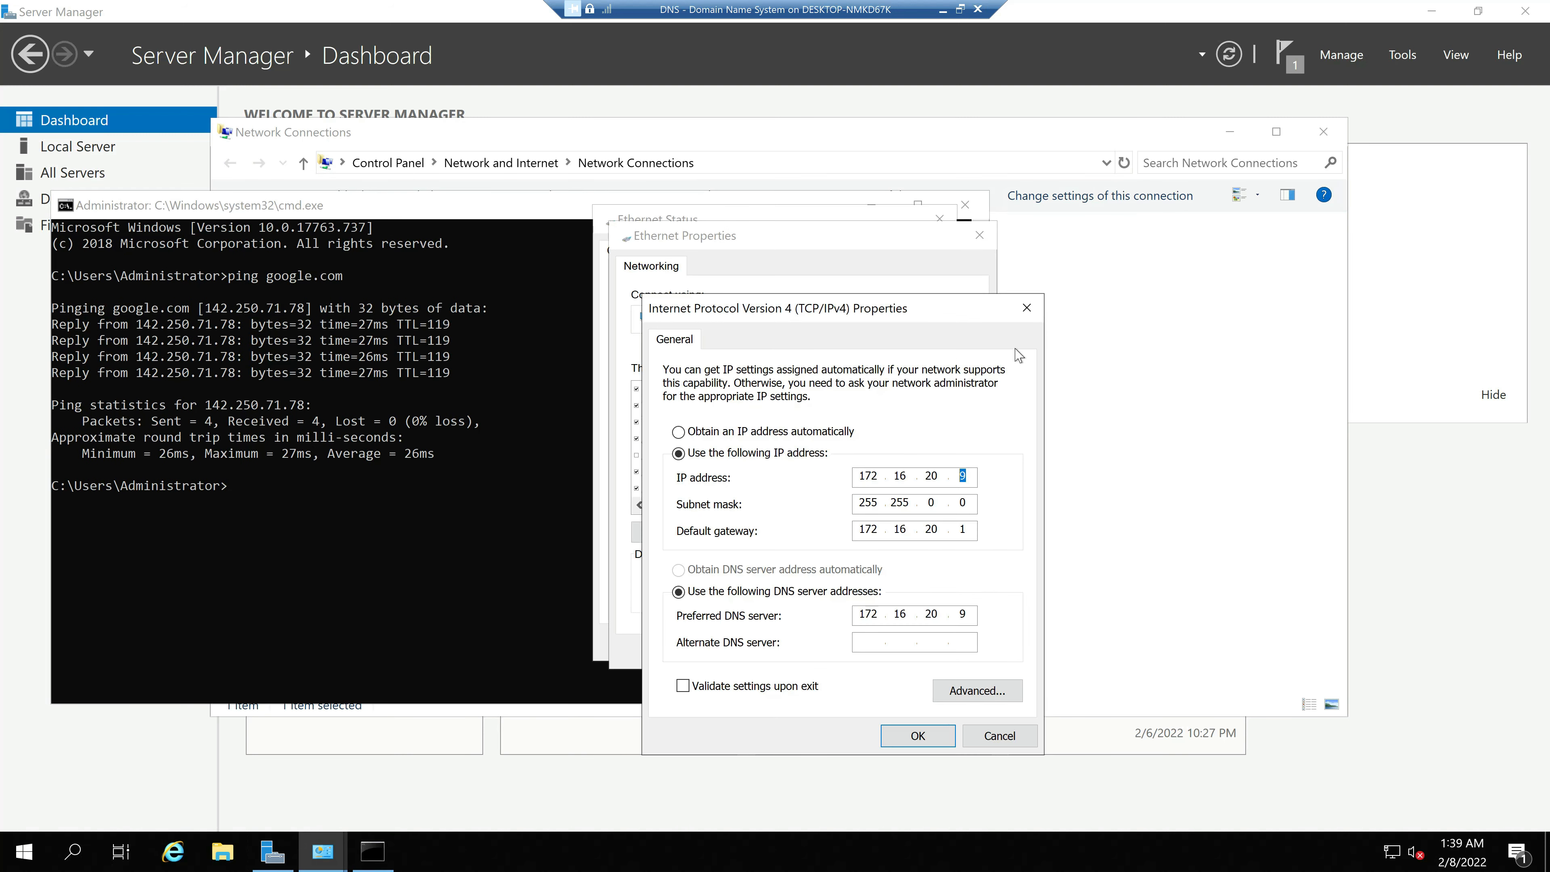
Step: Clear the preferred DNS server address in the IPv4 properties and apply the change to the Ethernet adapter
drag(921, 310, 972, 303)
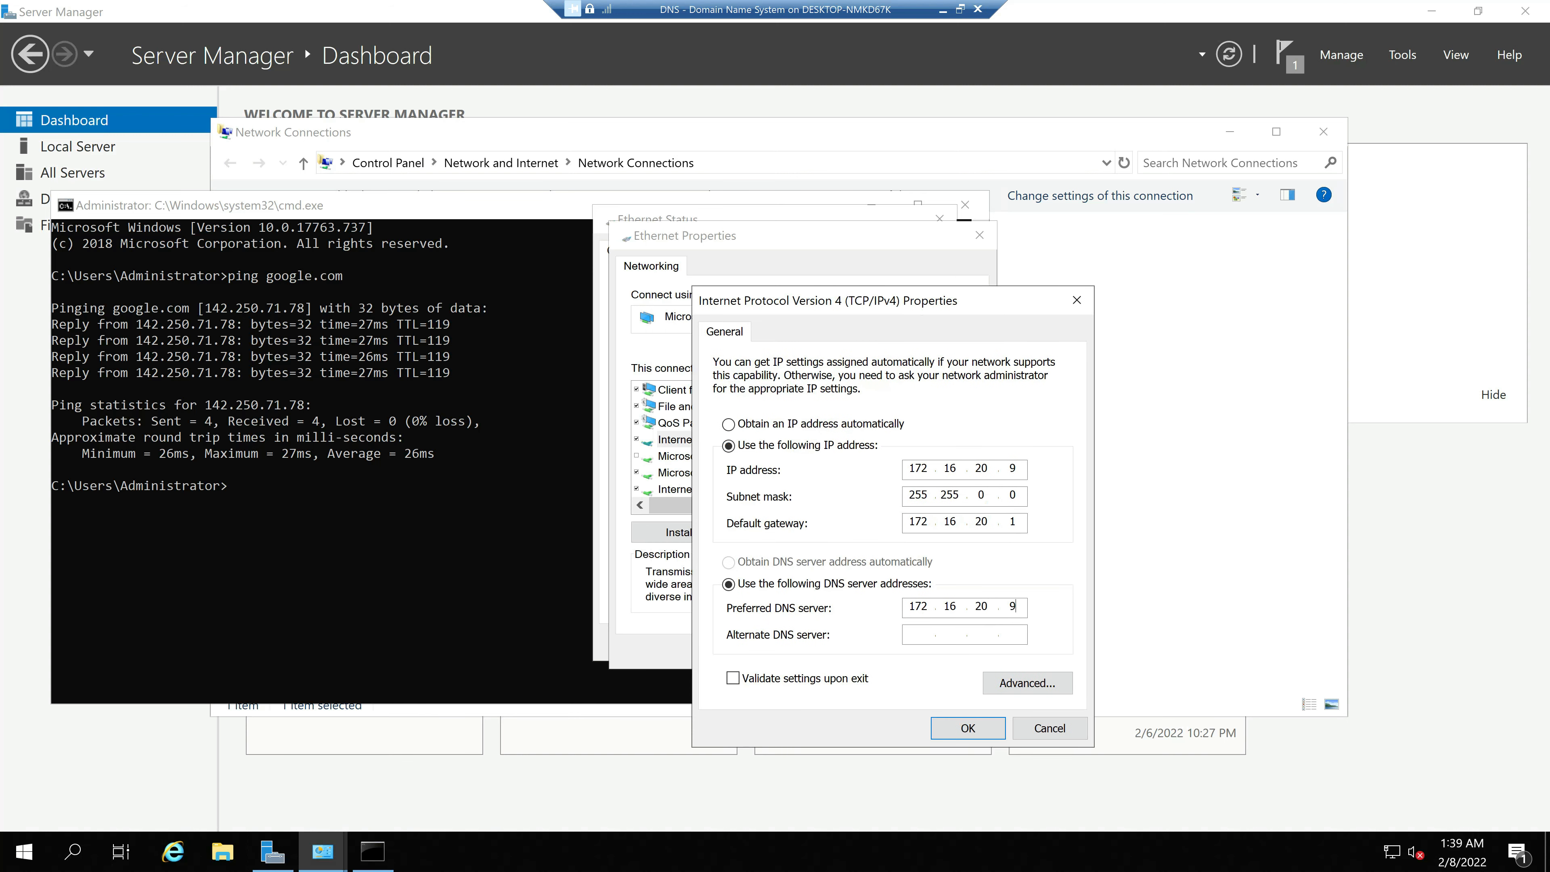
key(BackSpace)
key(BackSpace)
key(BackSpace)
key(BackSpace)
key(BackSpace)
key(BackSpace)
click(968, 728)
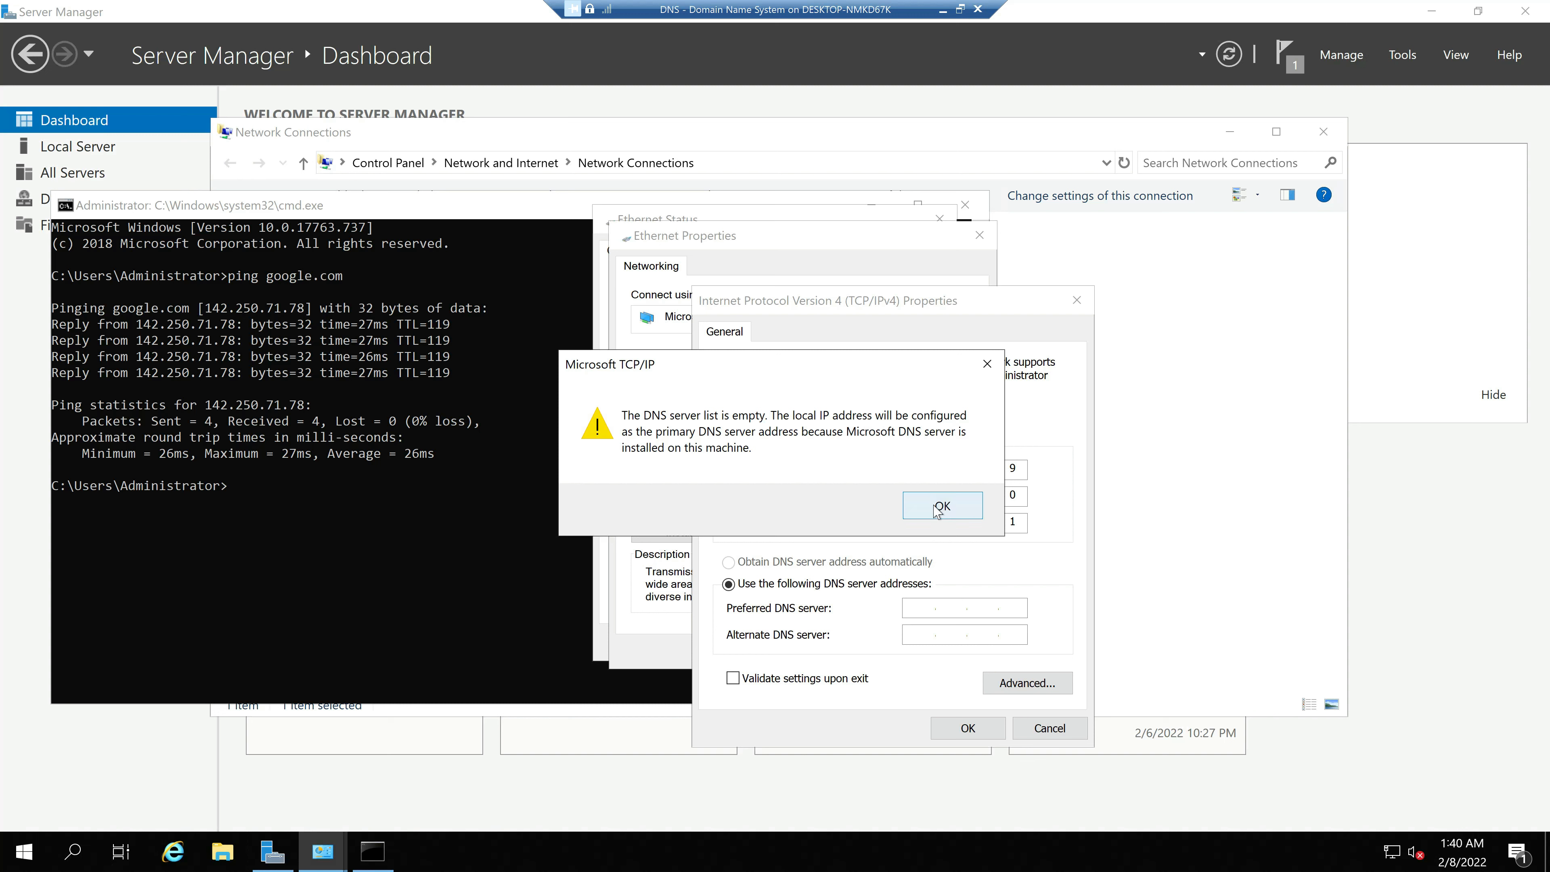
click(941, 510)
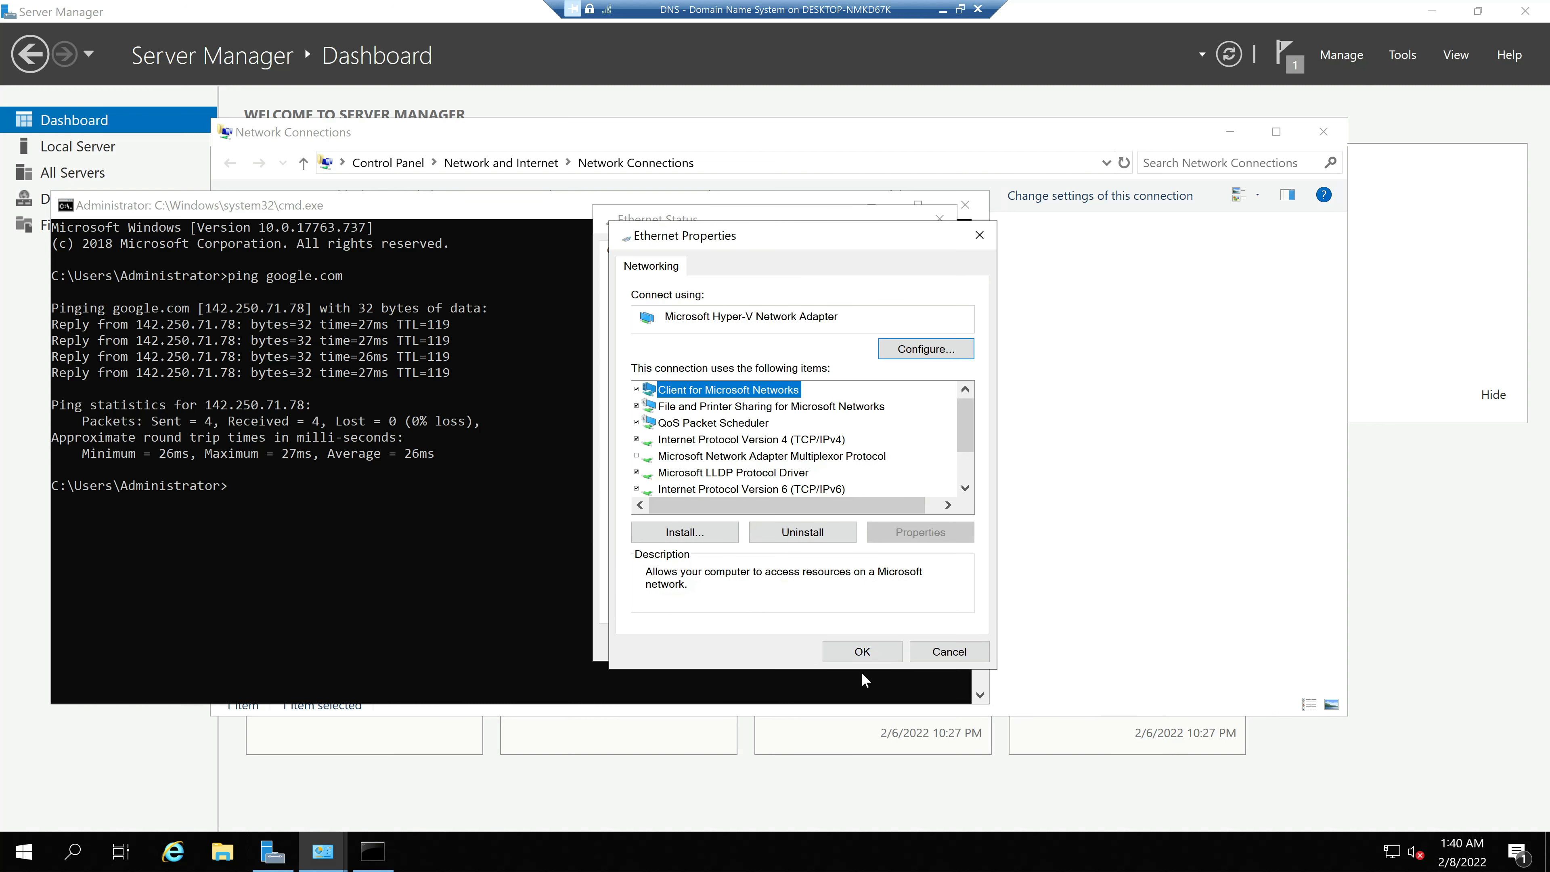
click(862, 652)
Step: Rerun ping google.com in the Command Prompt to test name resolution without a DNS server address entered
click(560, 571)
key(Up)
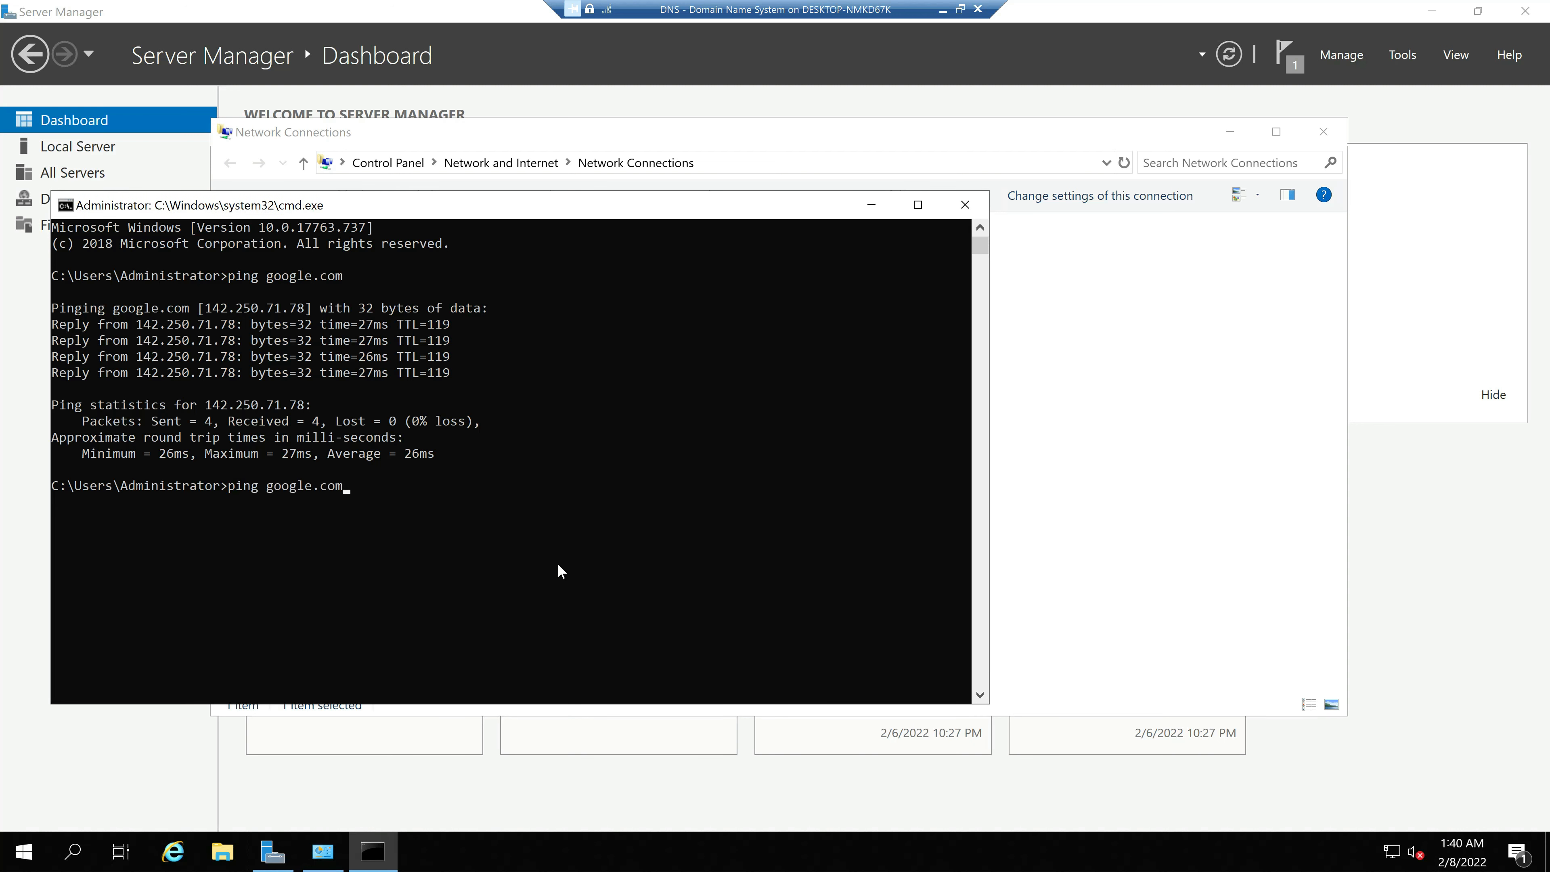
key(Return)
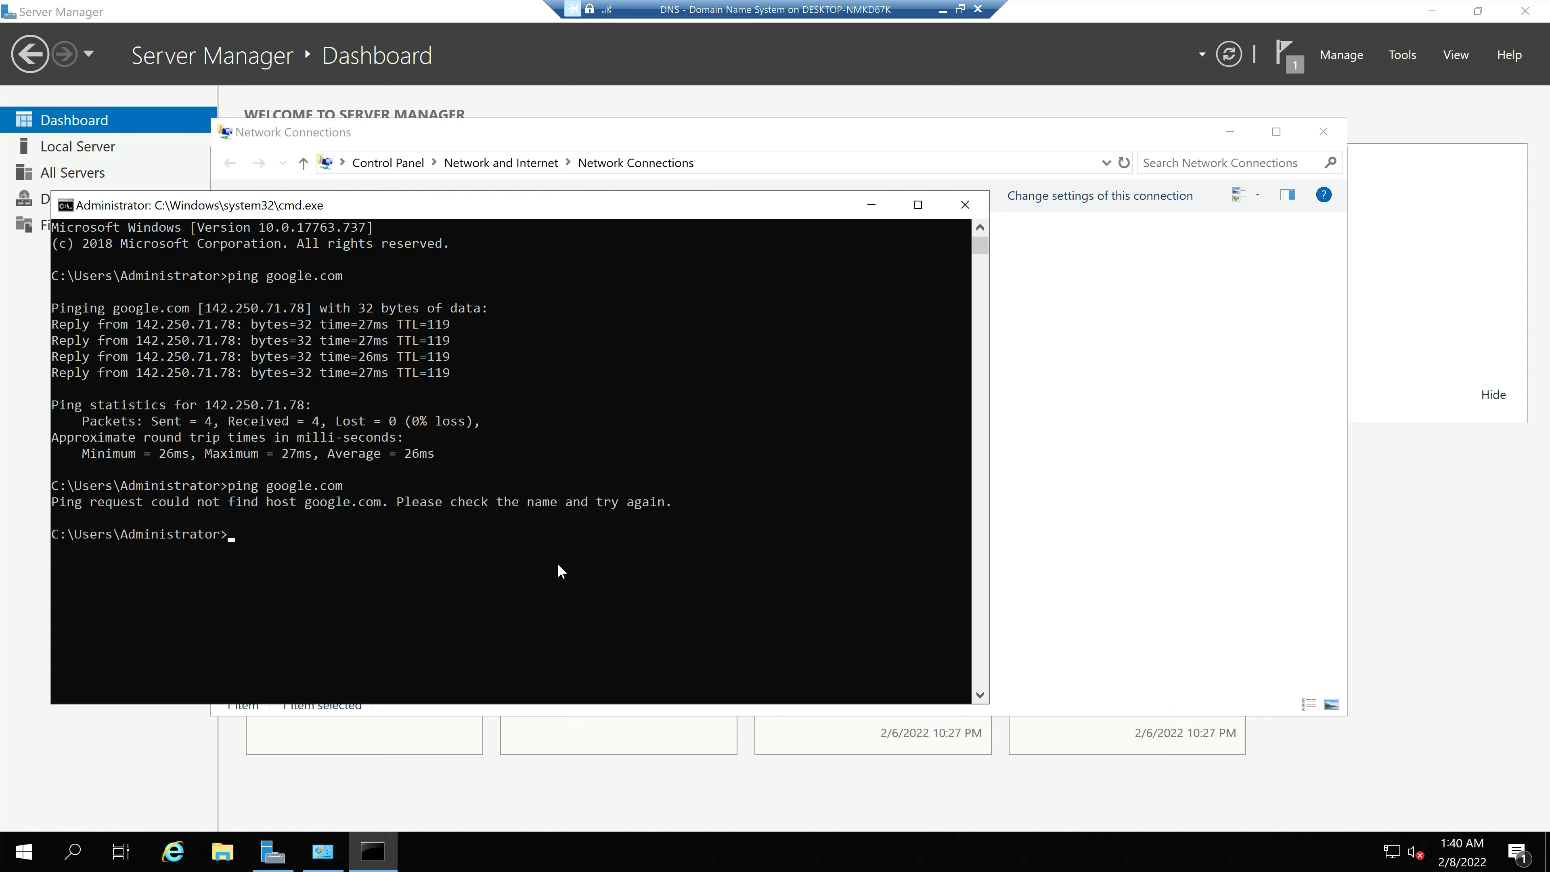
Step: Reopen the Ethernet adapter's IPv4 properties through ncpa.cpl to check which preferred DNS server is set
key(super+r)
text(ncps.)
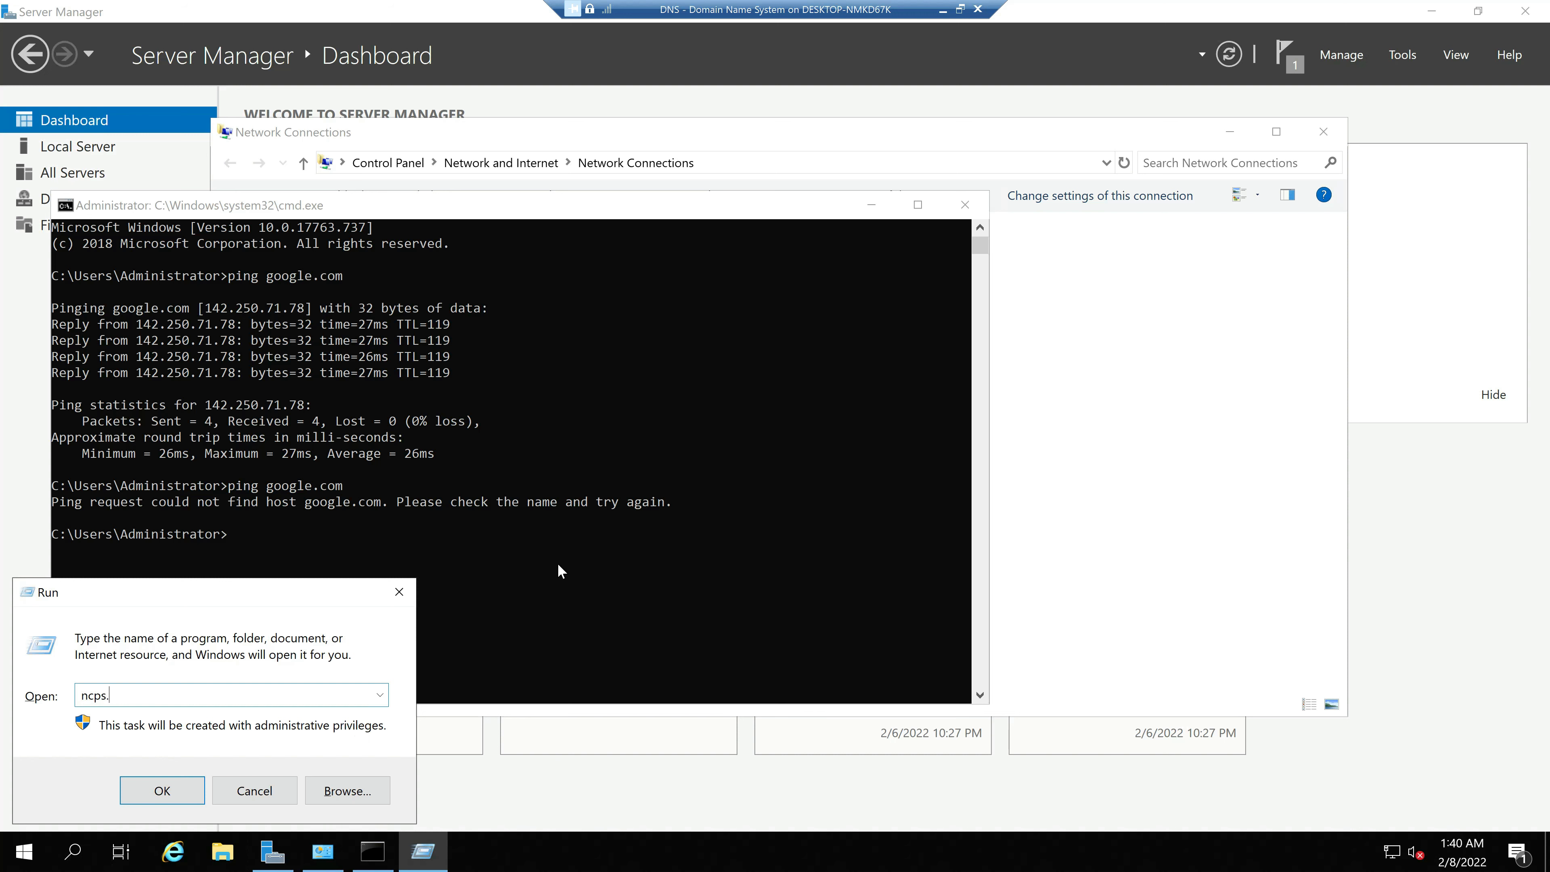
key(BackSpace)
key(BackSpace)
key(Down)
key(Return)
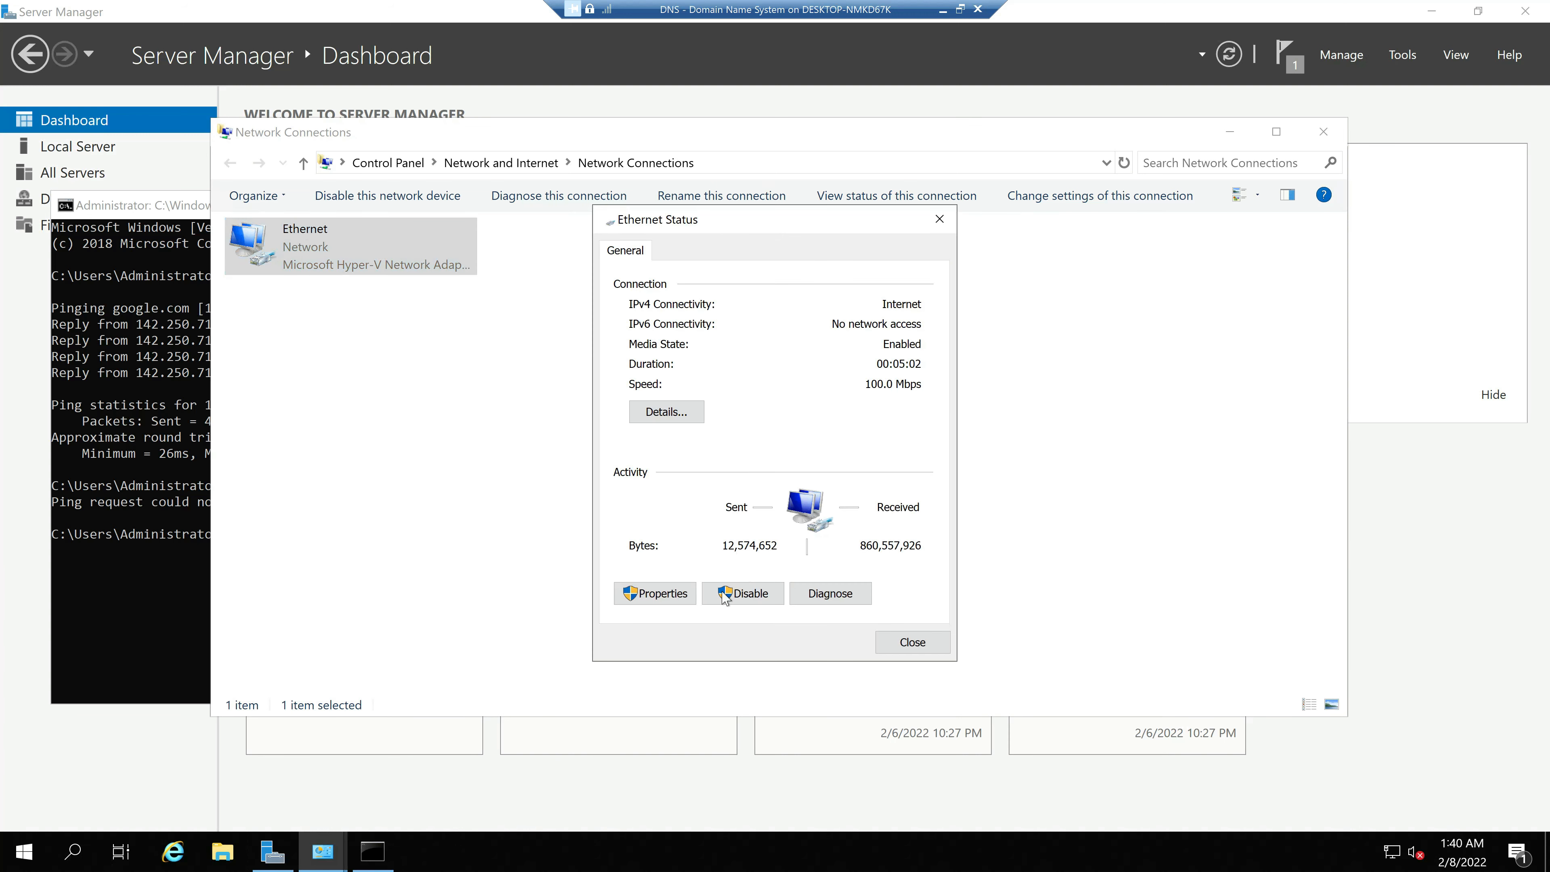
click(668, 589)
double_click(793, 438)
Step: Open DNS Manager from Server Manager and open the properties of server IT4UDNS01
click(294, 847)
click(1402, 55)
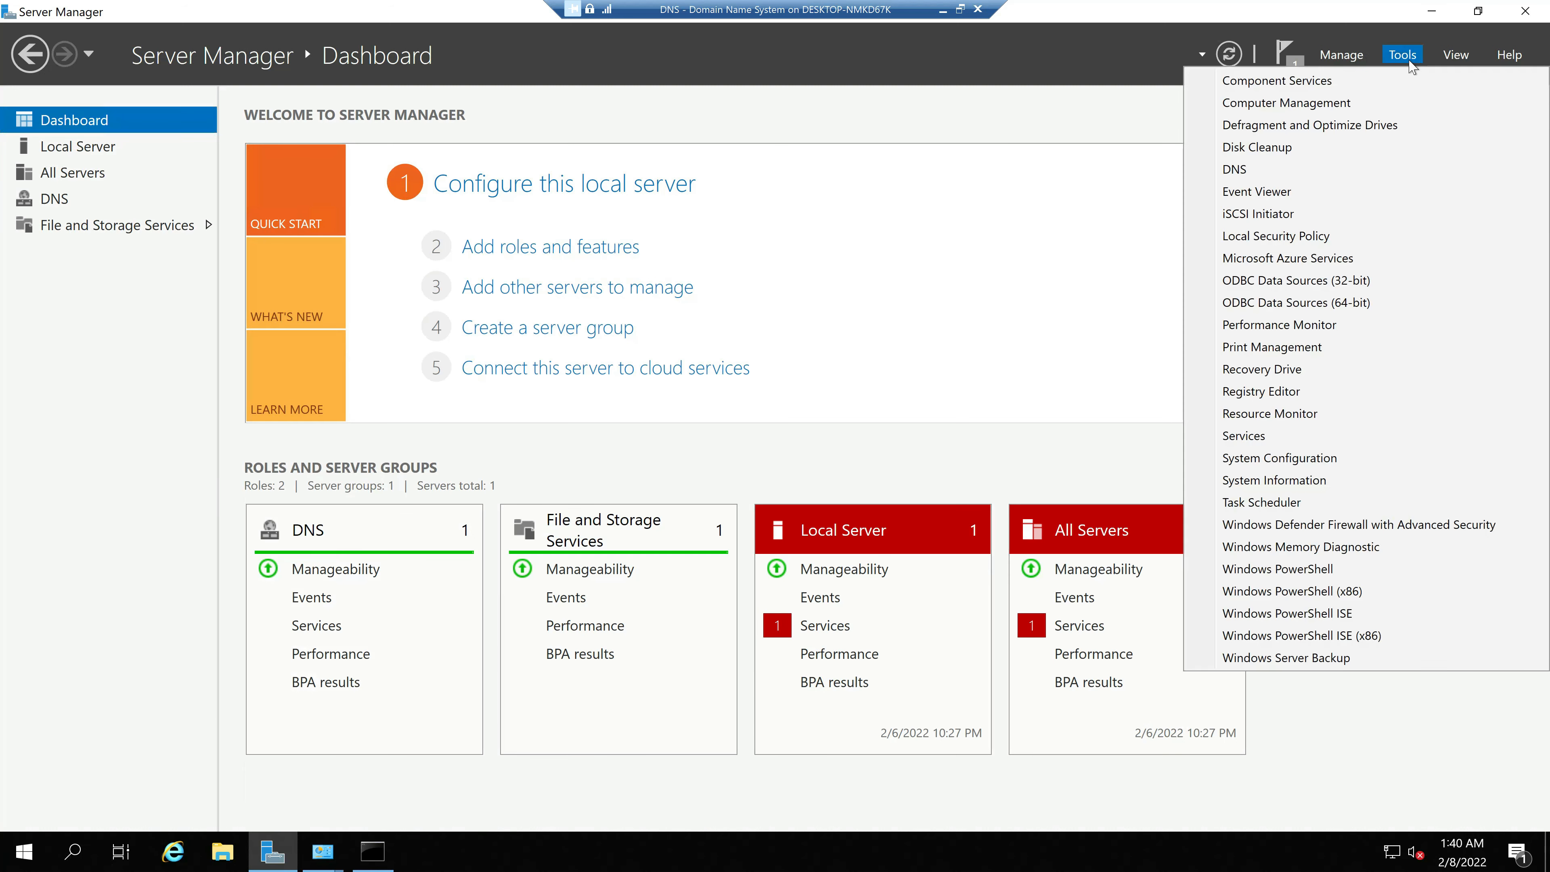
click(1261, 176)
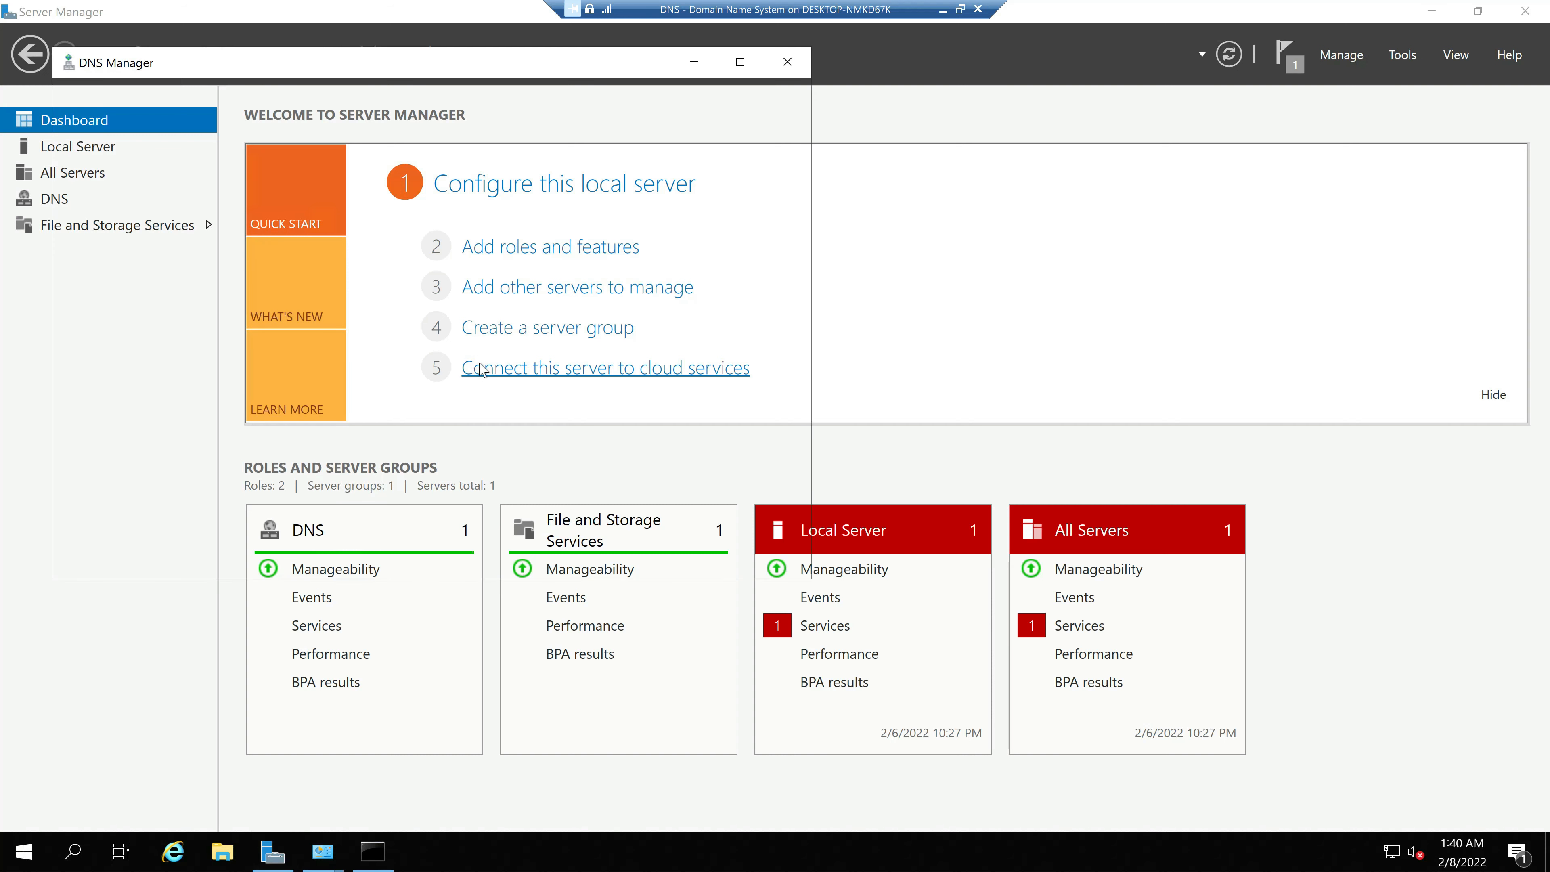
click(119, 161)
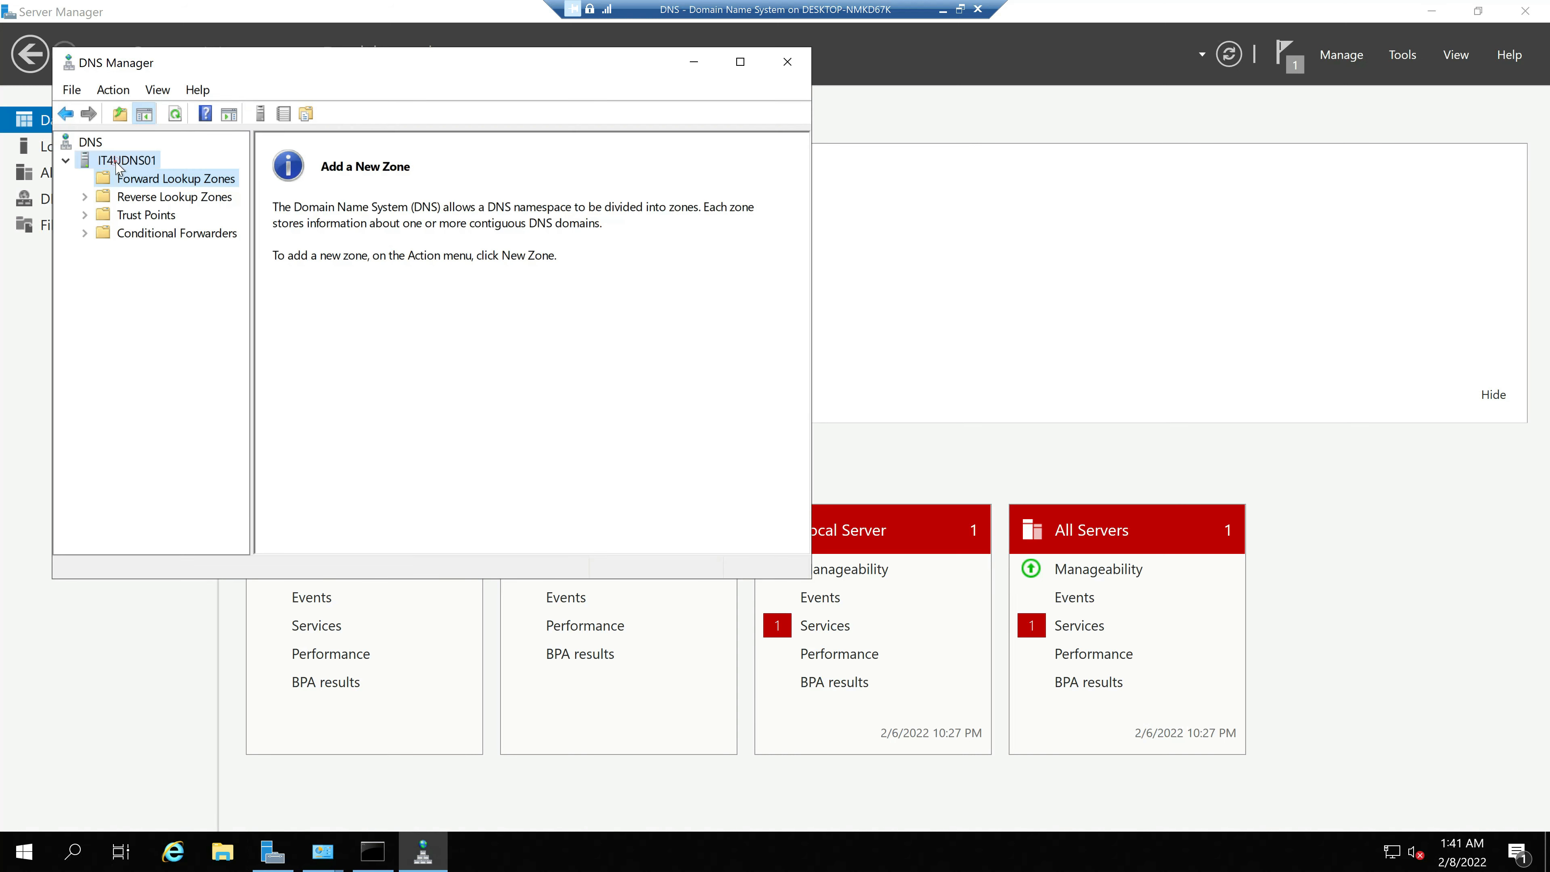
right_click(119, 160)
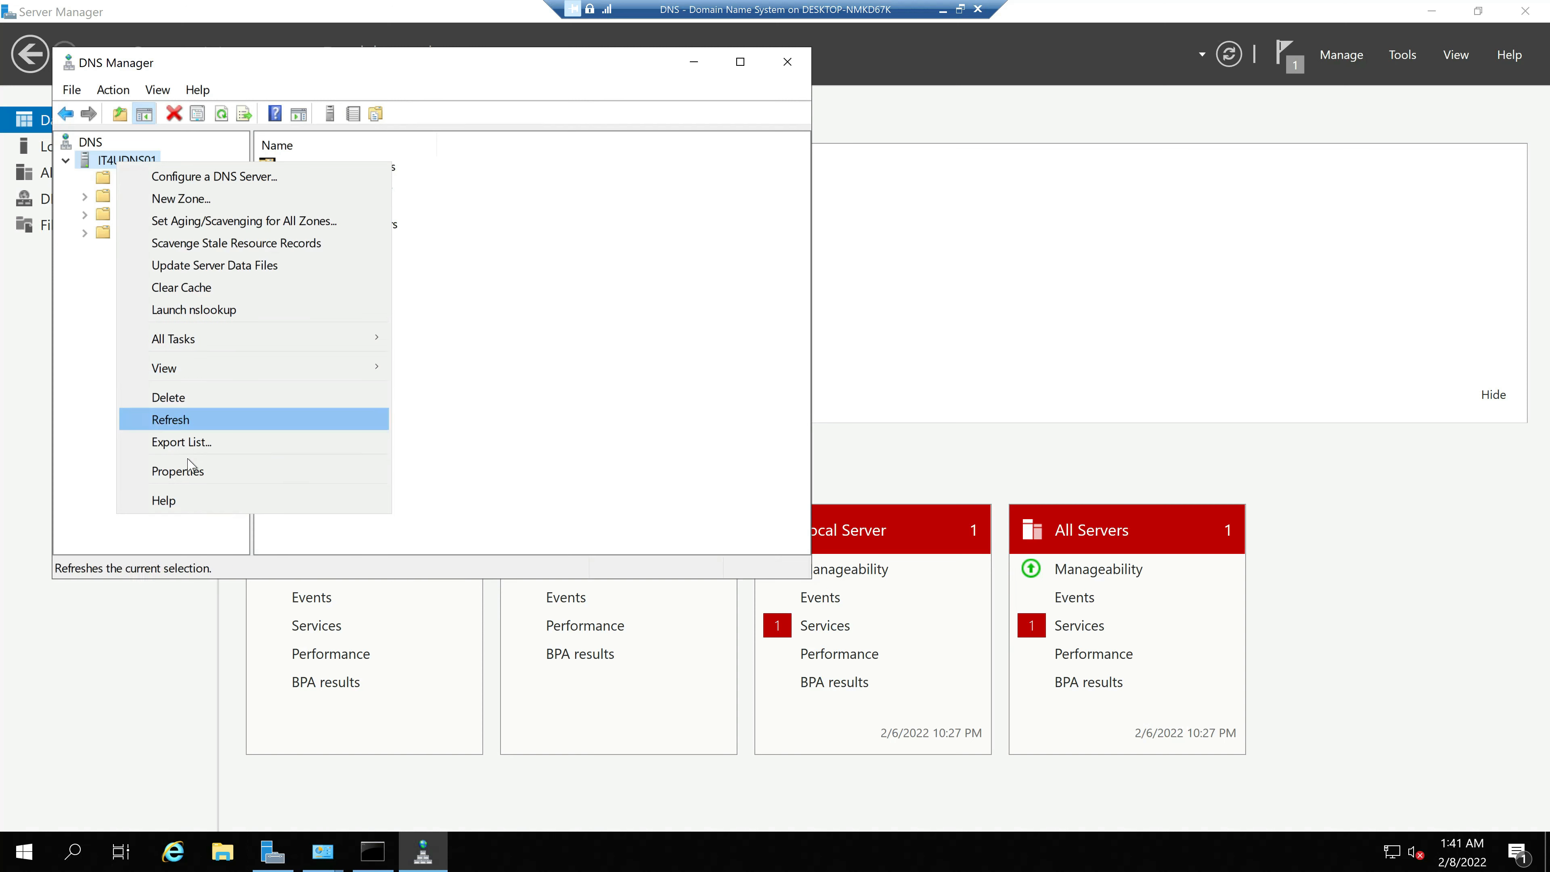
click(176, 470)
Step: Examine the Forwarders and Root Hints settings of server IT4UDNS01
click(383, 143)
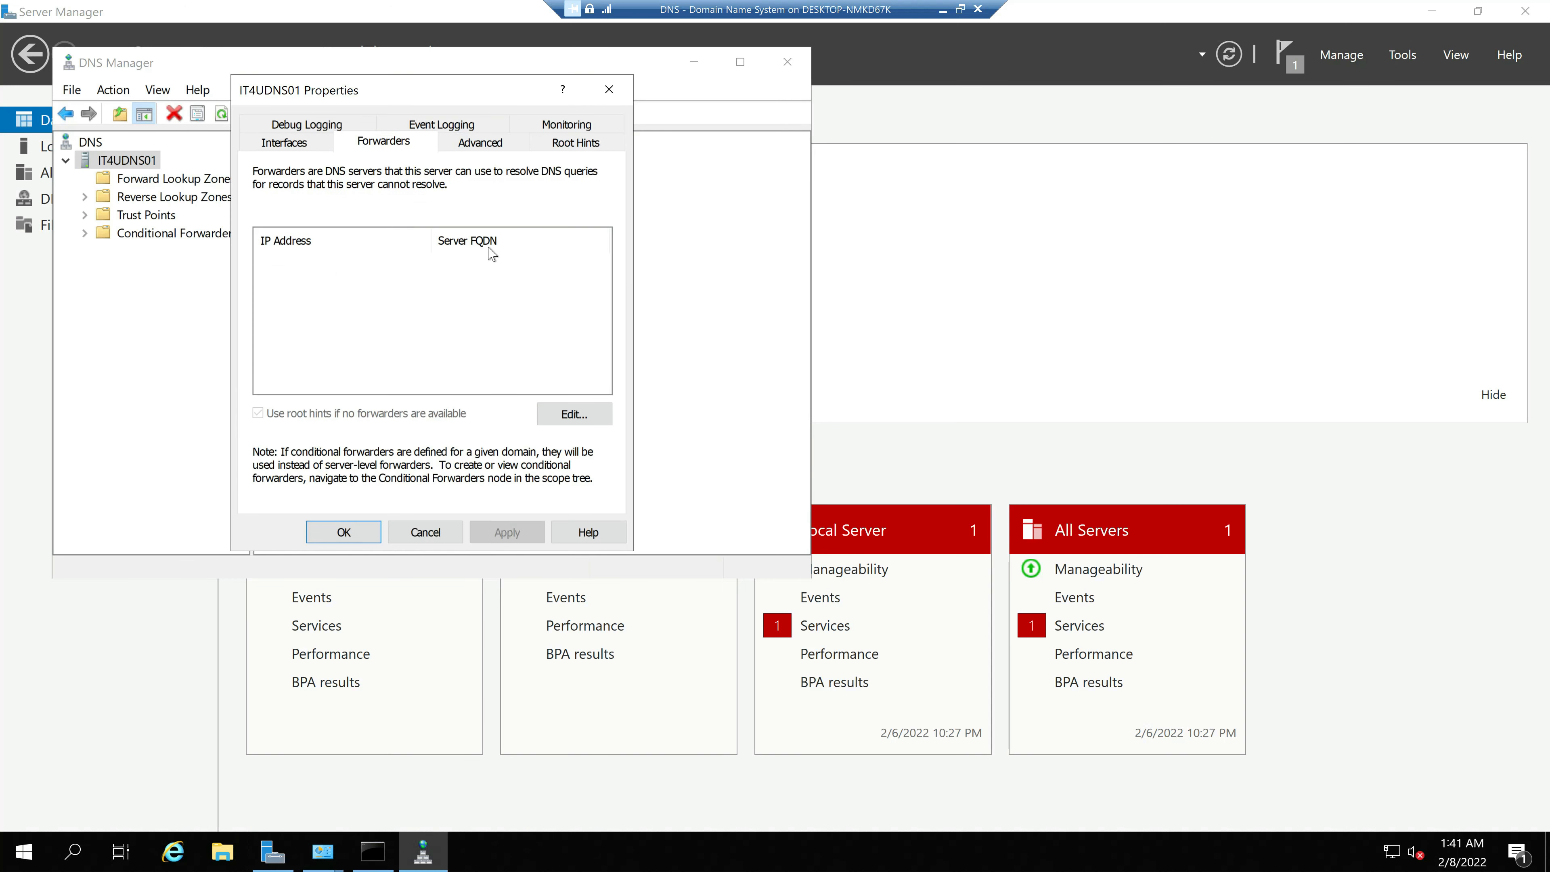
click(577, 143)
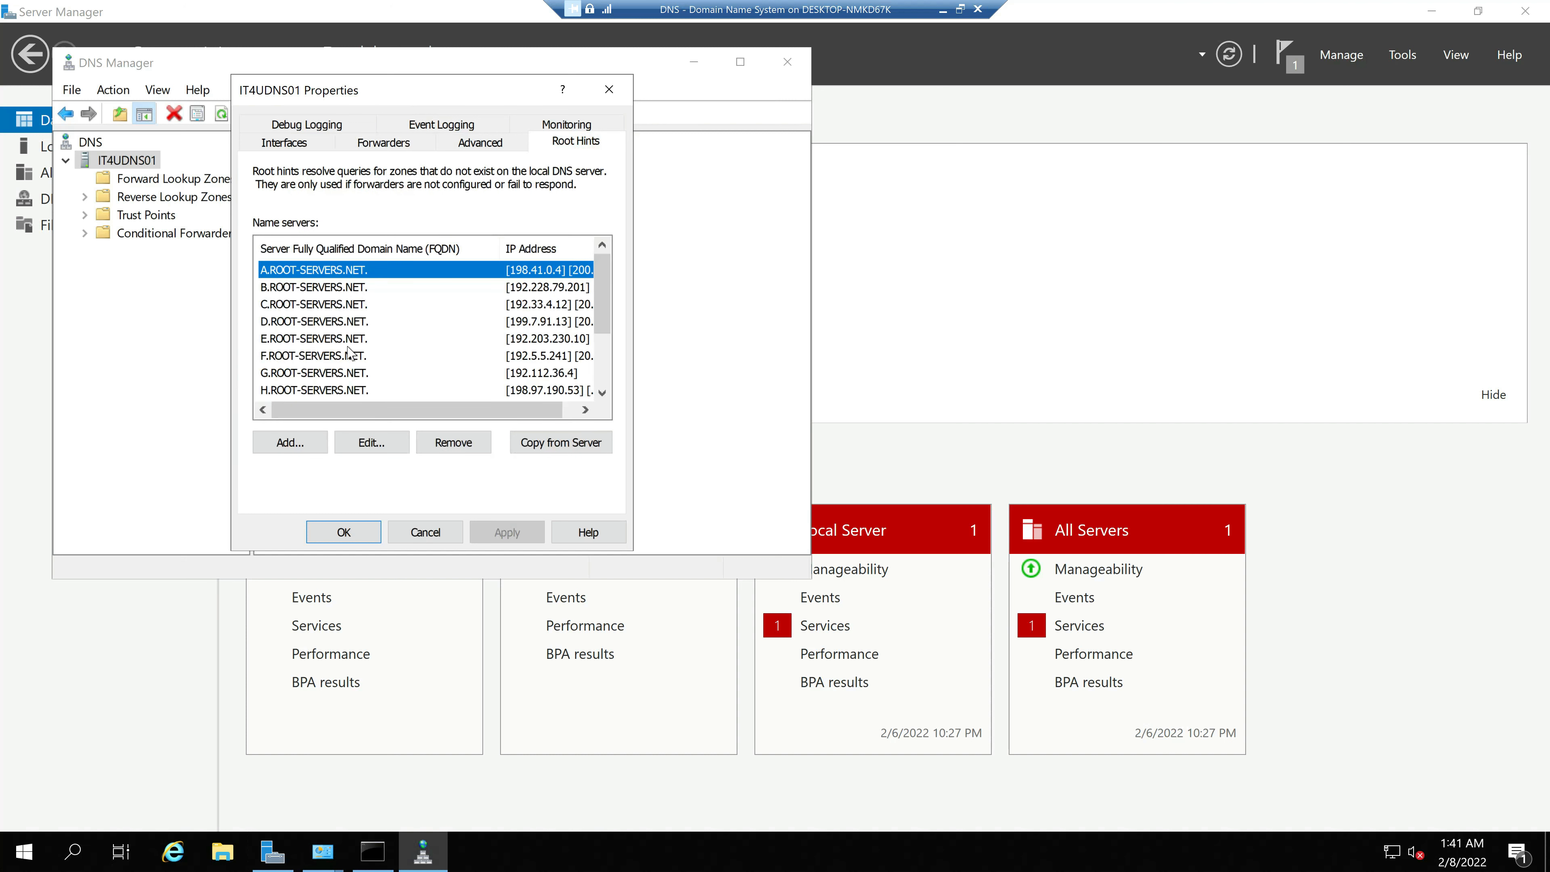
mouse_move(605, 288)
mouse_down()
mouse_move(605, 374)
mouse_move(614, 264)
mouse_up()
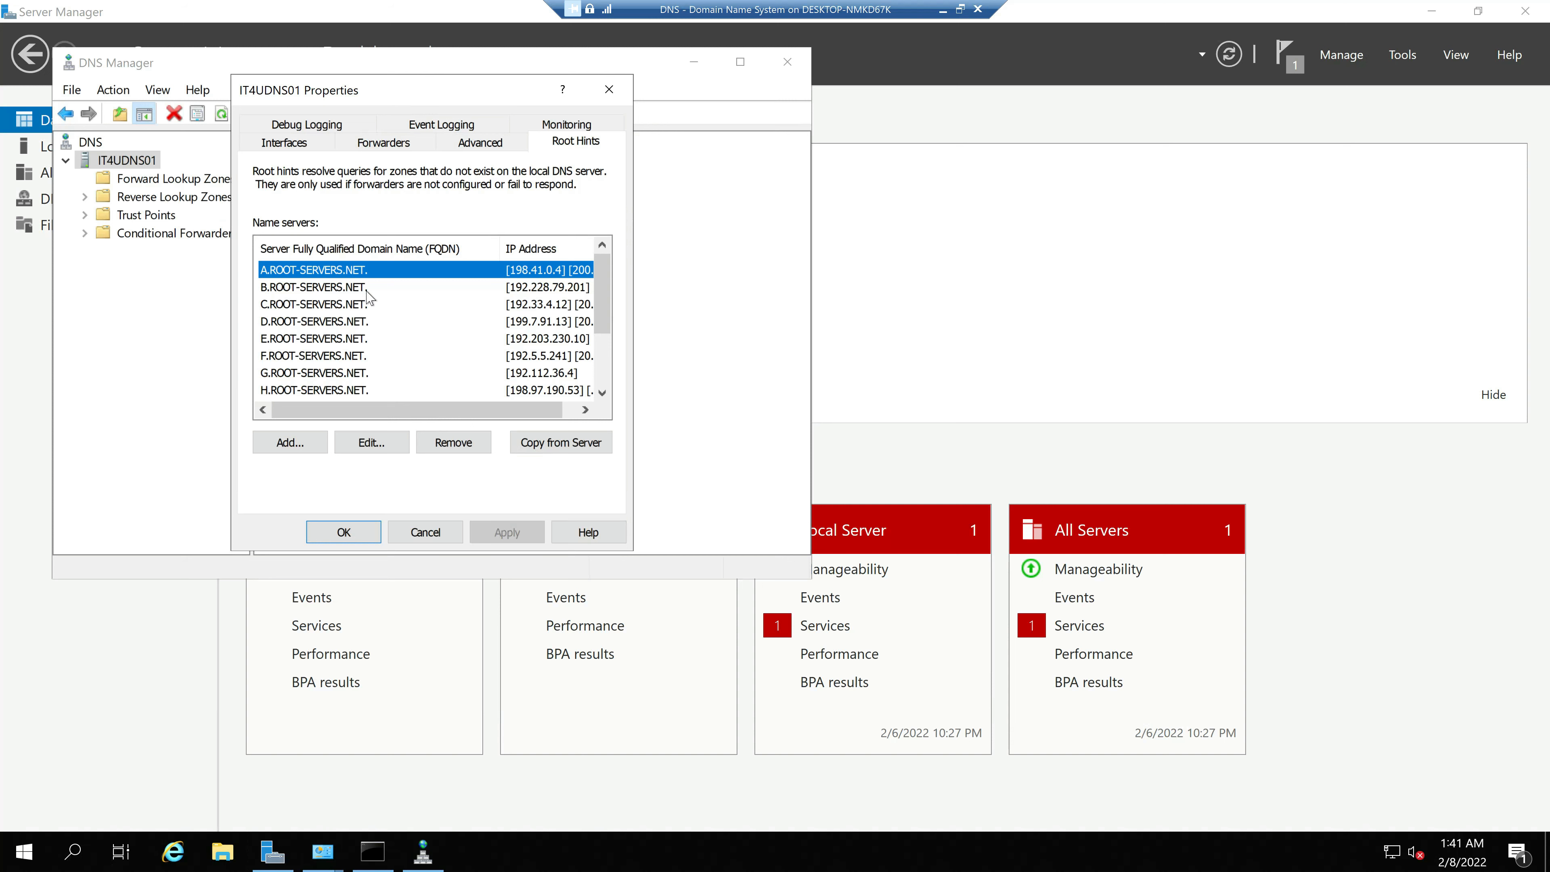
Step: Return to the Command Prompt and repeat ping google.com with the root hints in place
click(373, 852)
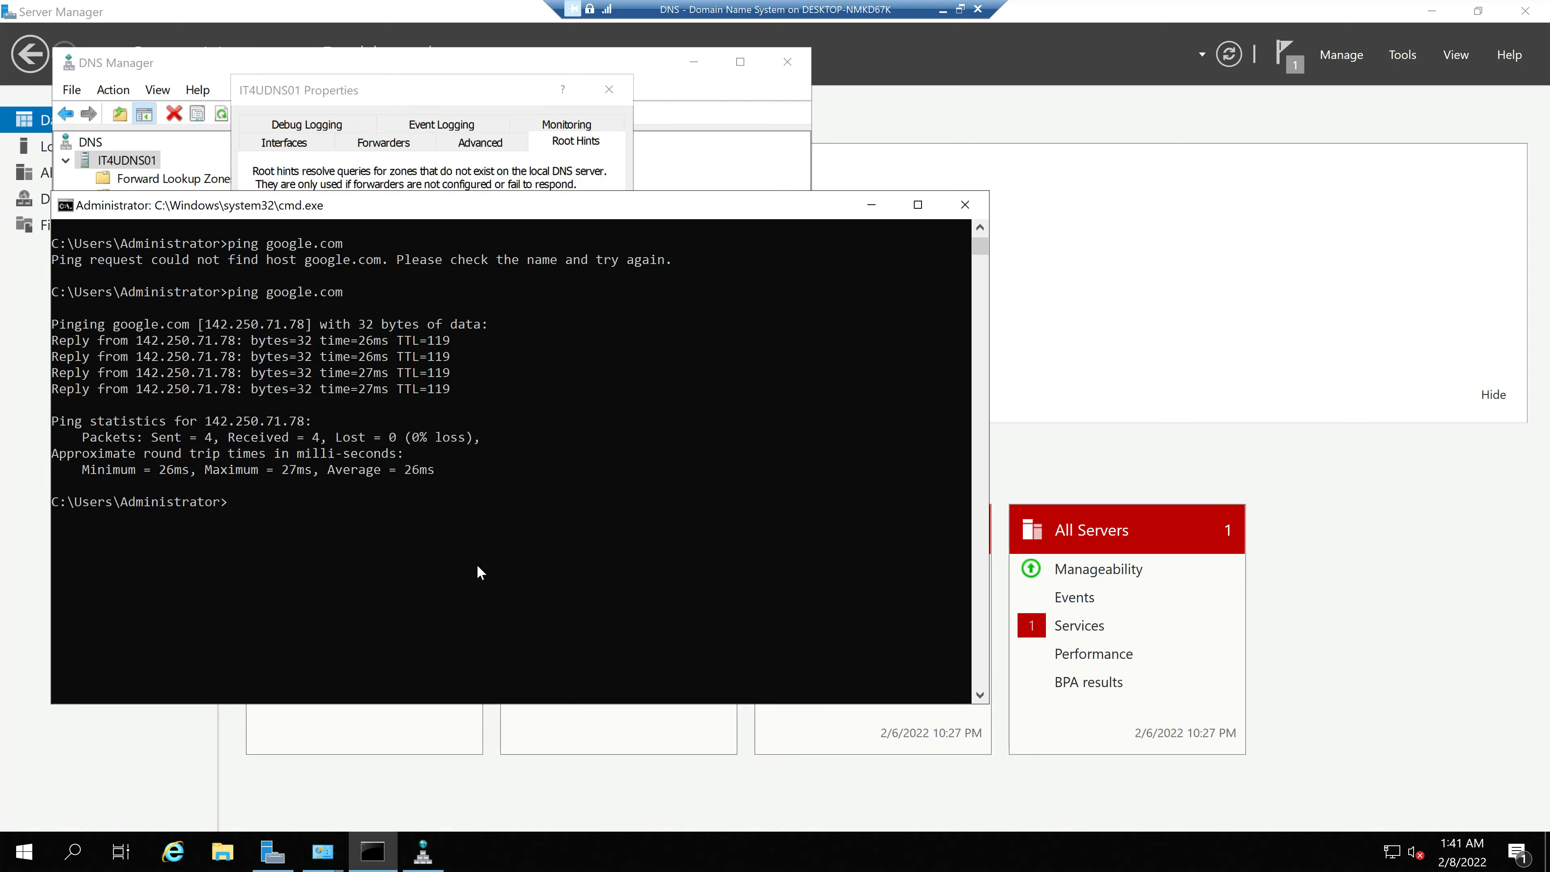
key(Up)
key(Return)
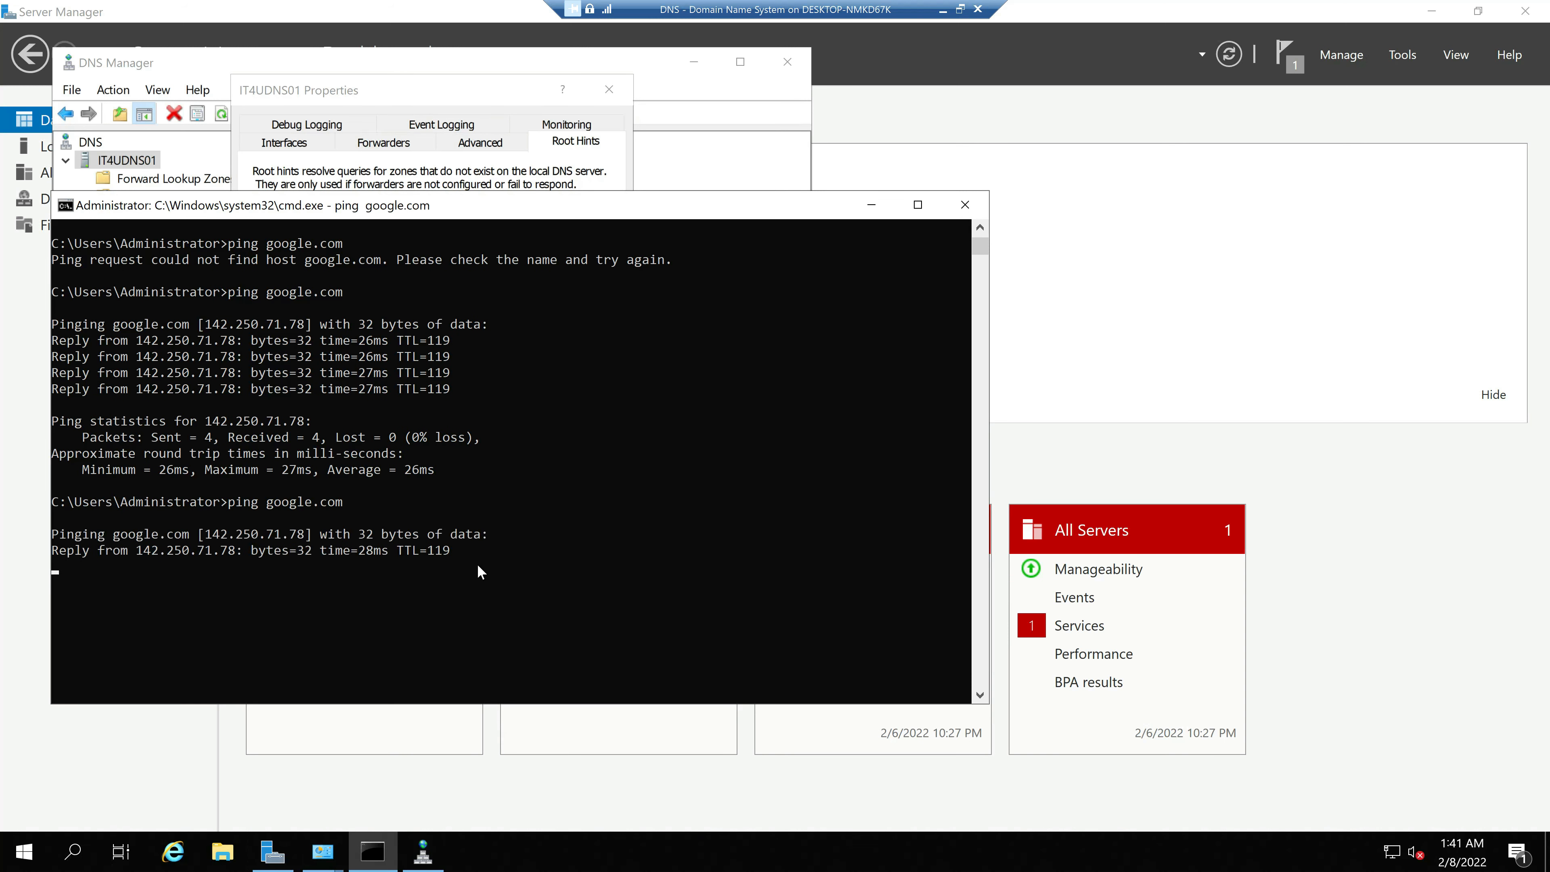
Step: Check the preferred DNS server in the Ethernet adapter's IPv4 properties, and close the network dialogs
mouse_move(330, 848)
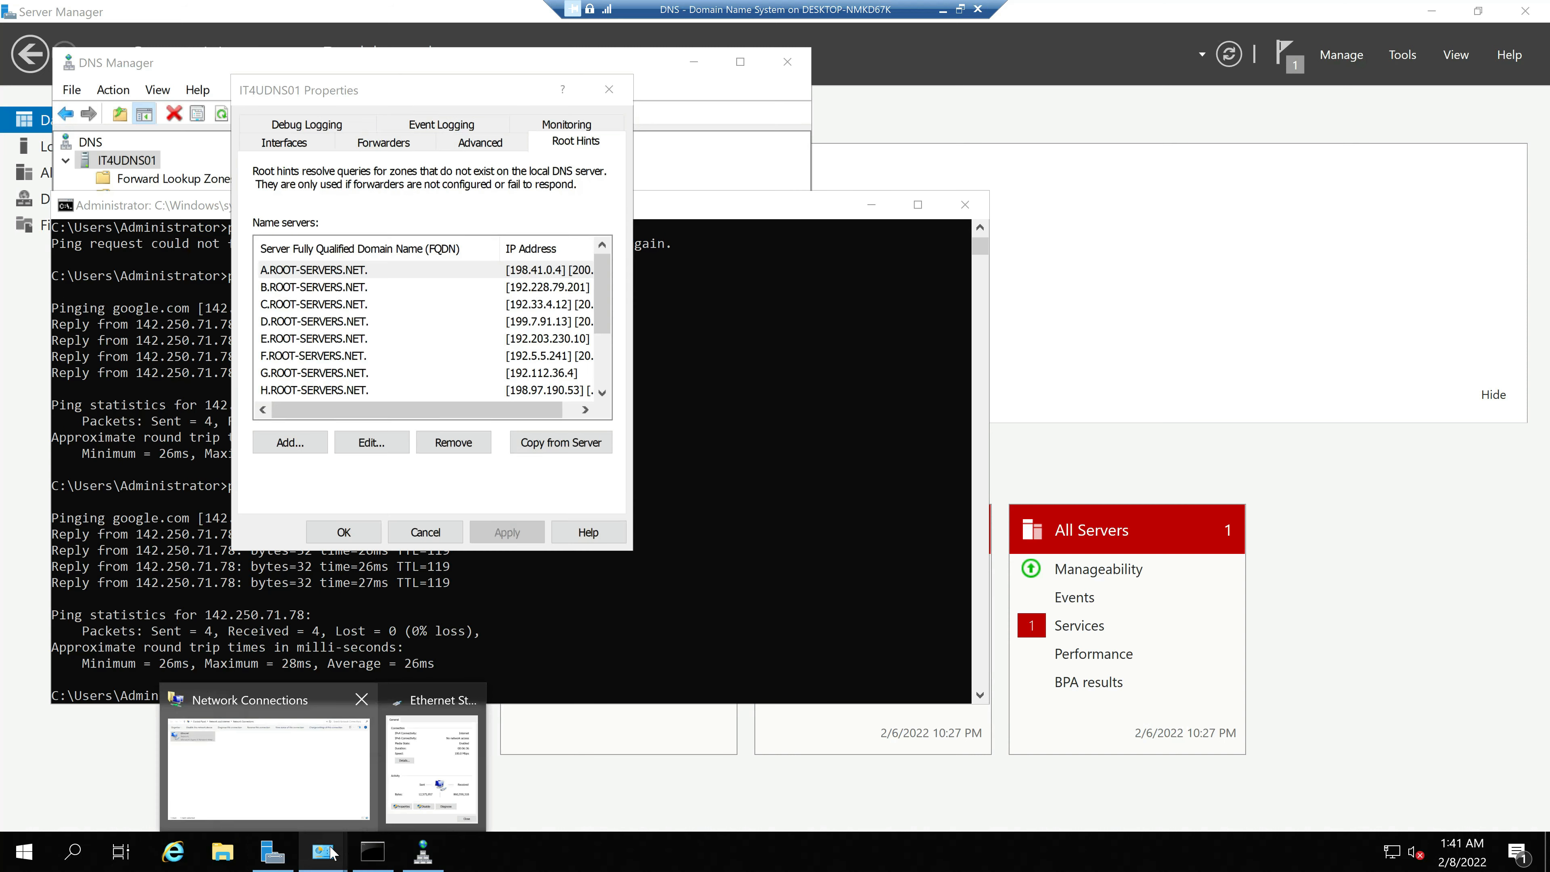
click(449, 775)
click(670, 594)
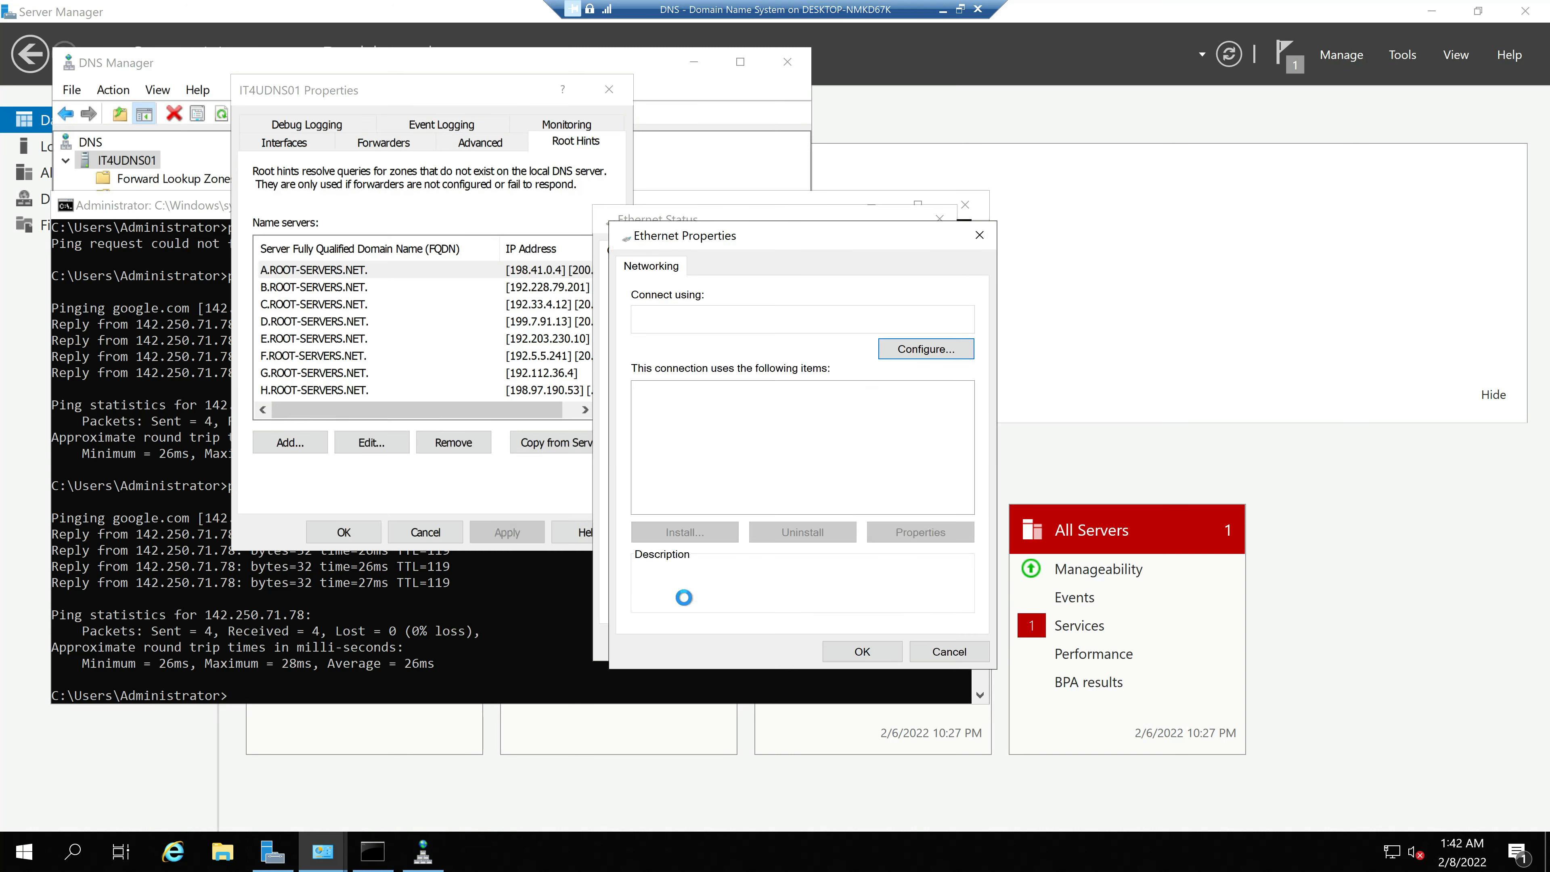
click(771, 441)
double_click(770, 441)
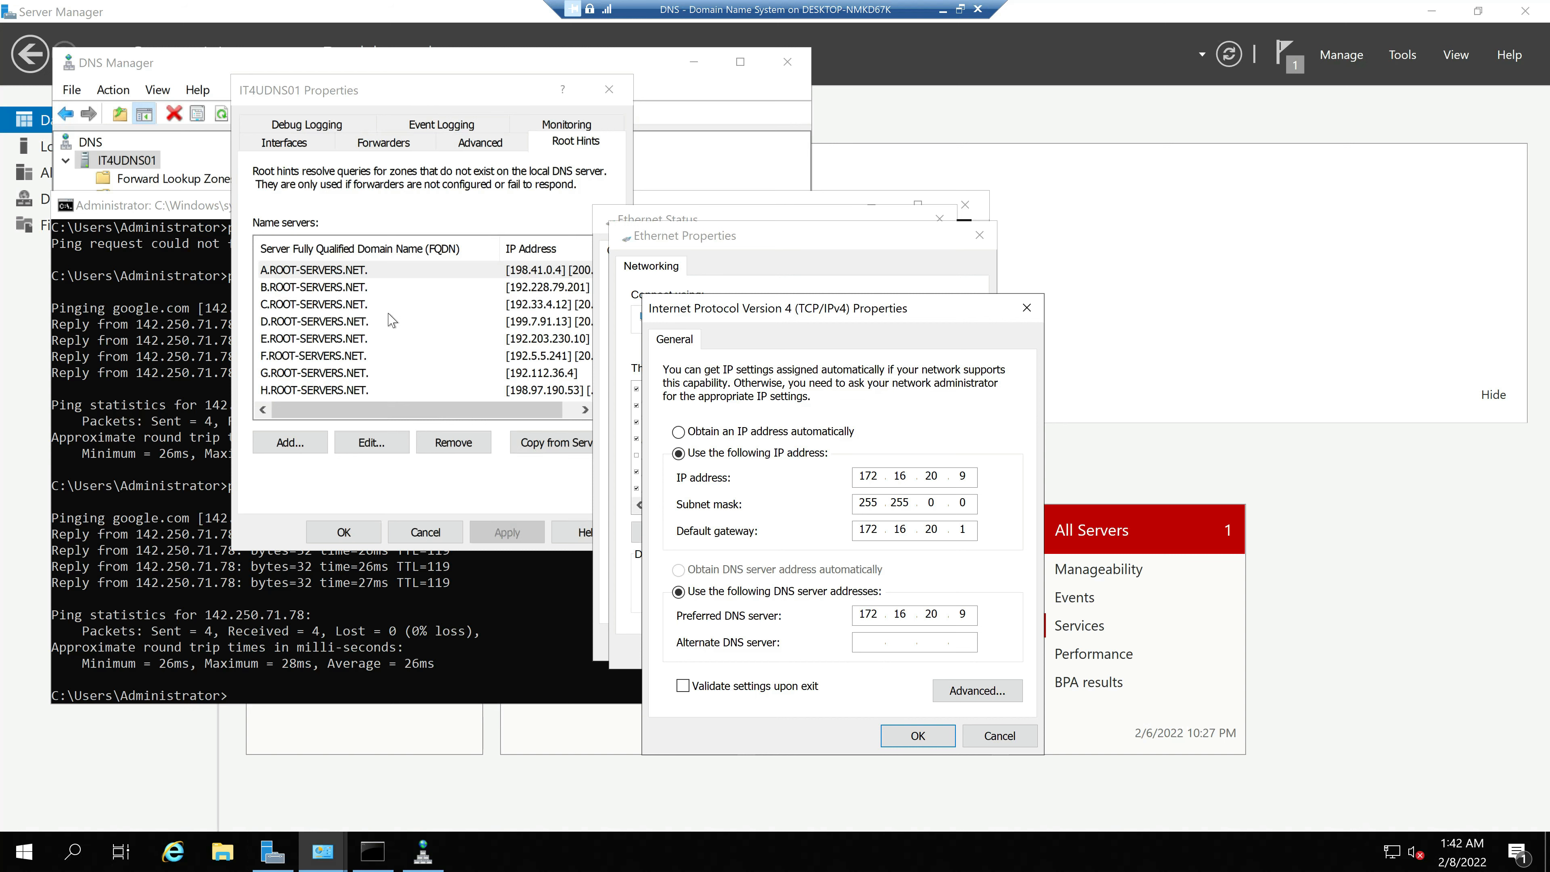
click(914, 736)
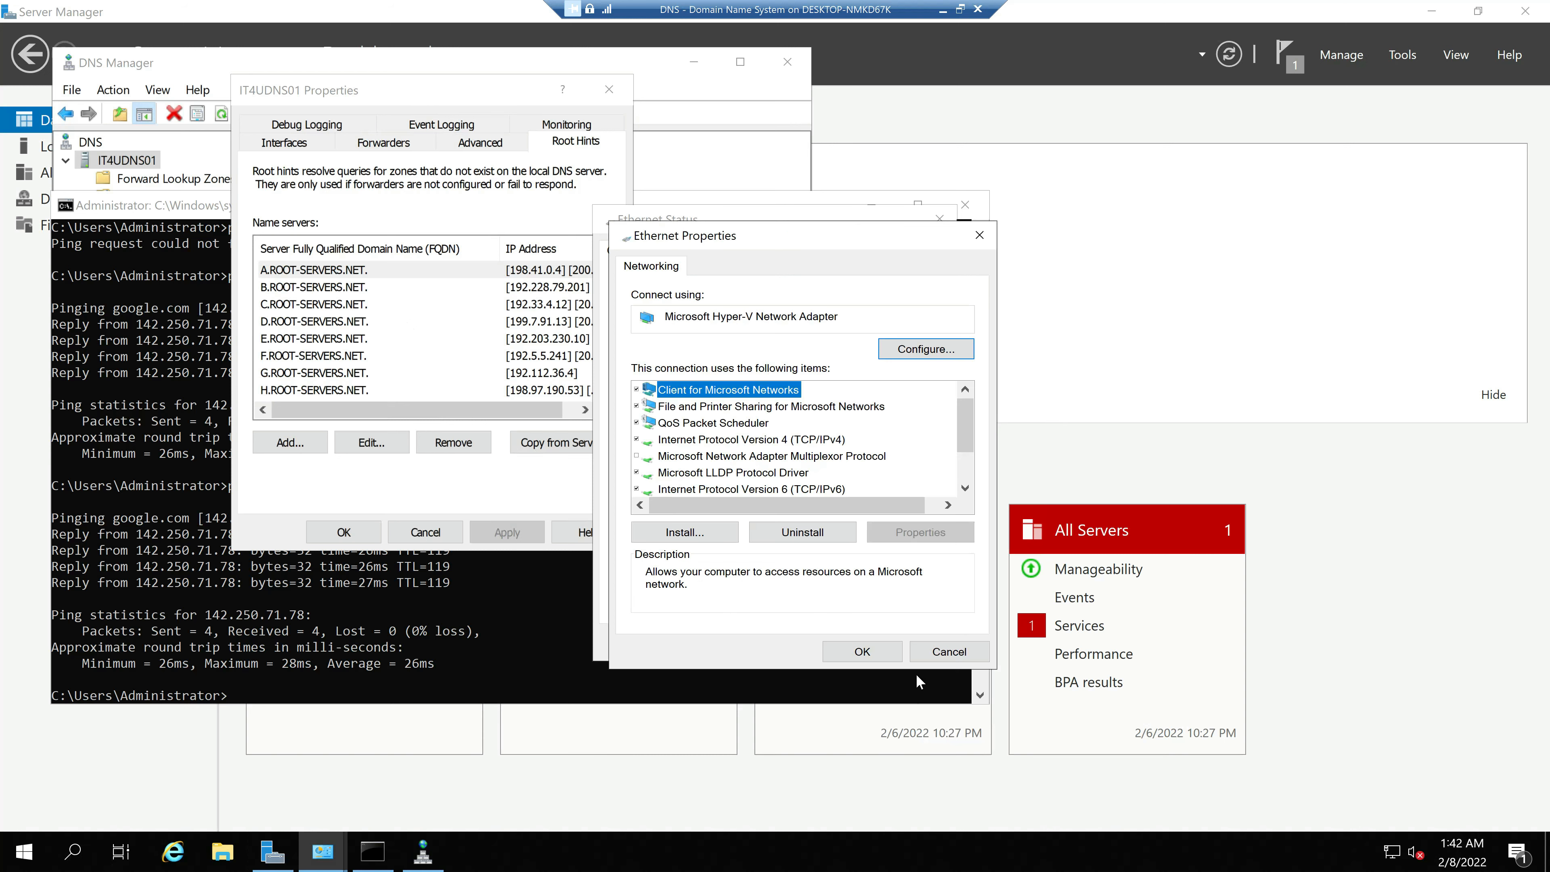
click(870, 652)
click(910, 646)
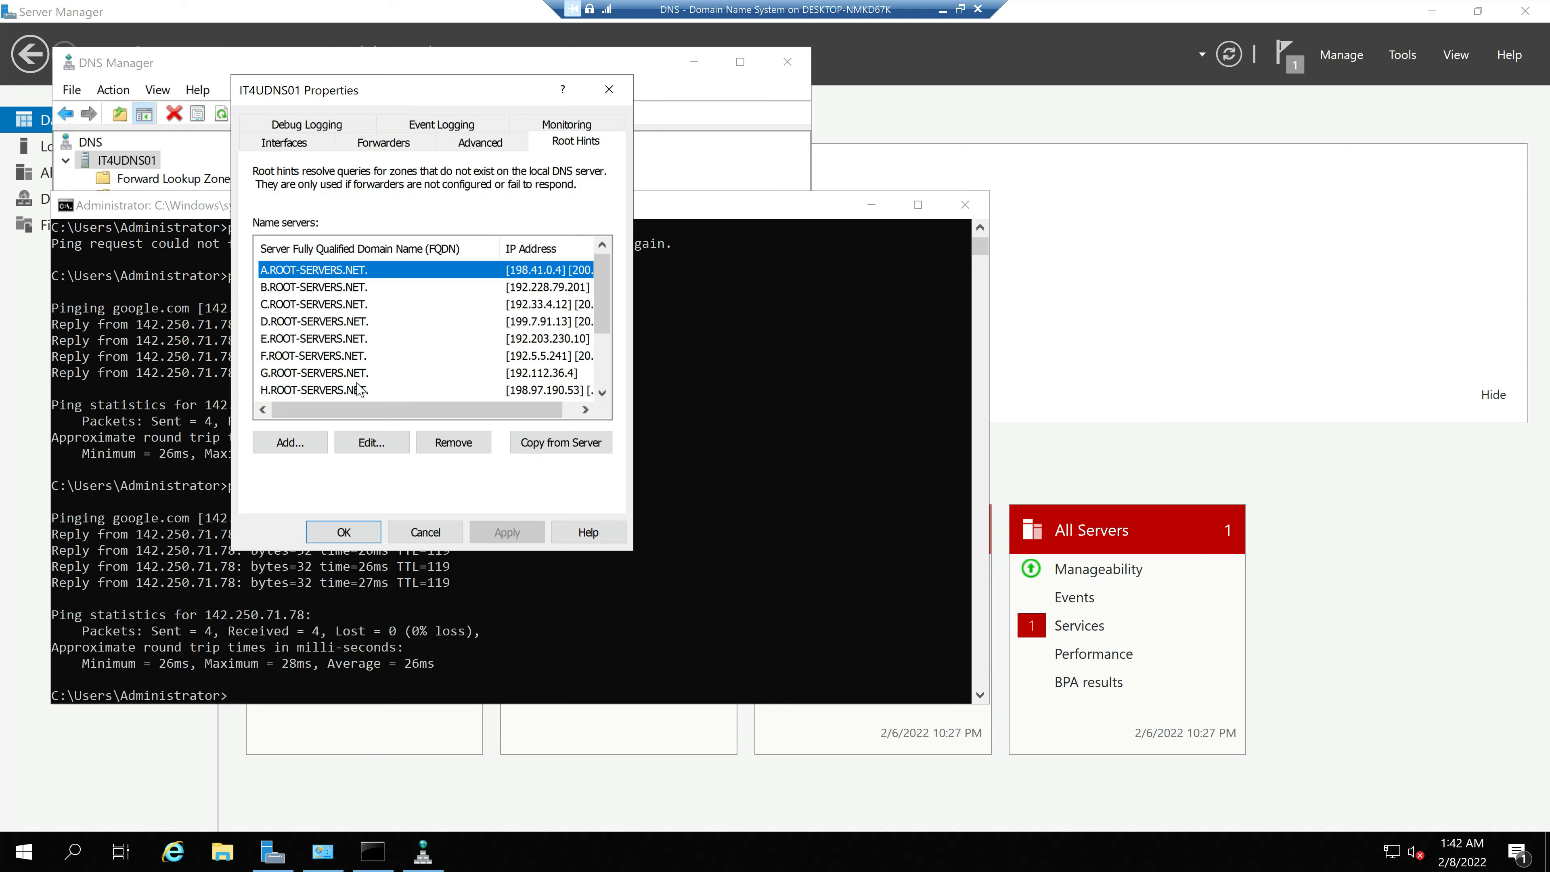
Step: Remove every root server, A through M, from IT4UDNS01's root hints, then apply and confirm the removal
click(453, 443)
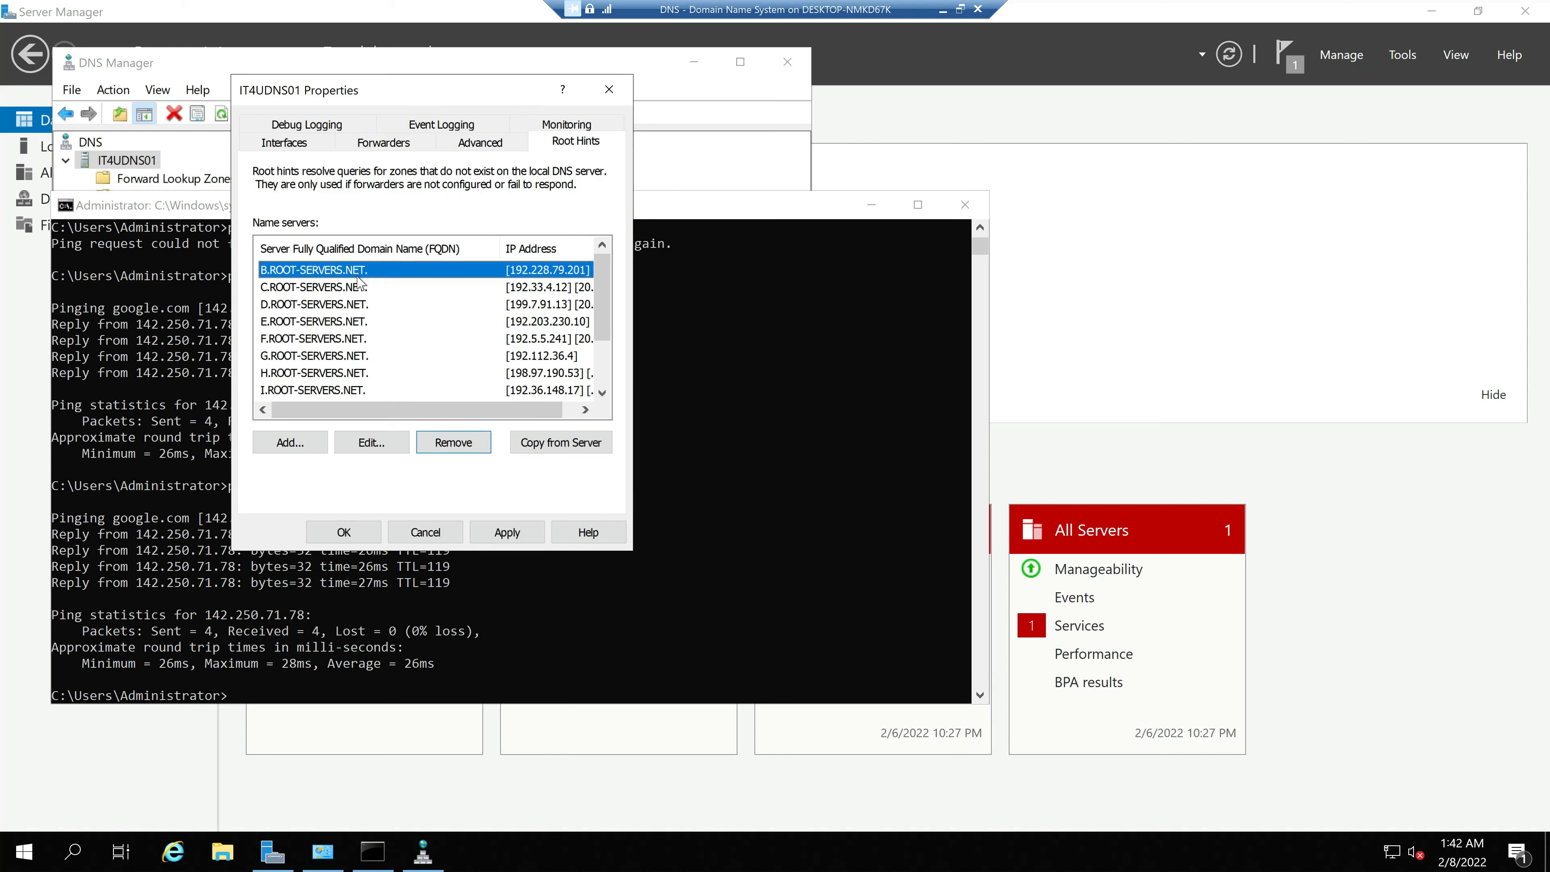
click(387, 304)
click(352, 268)
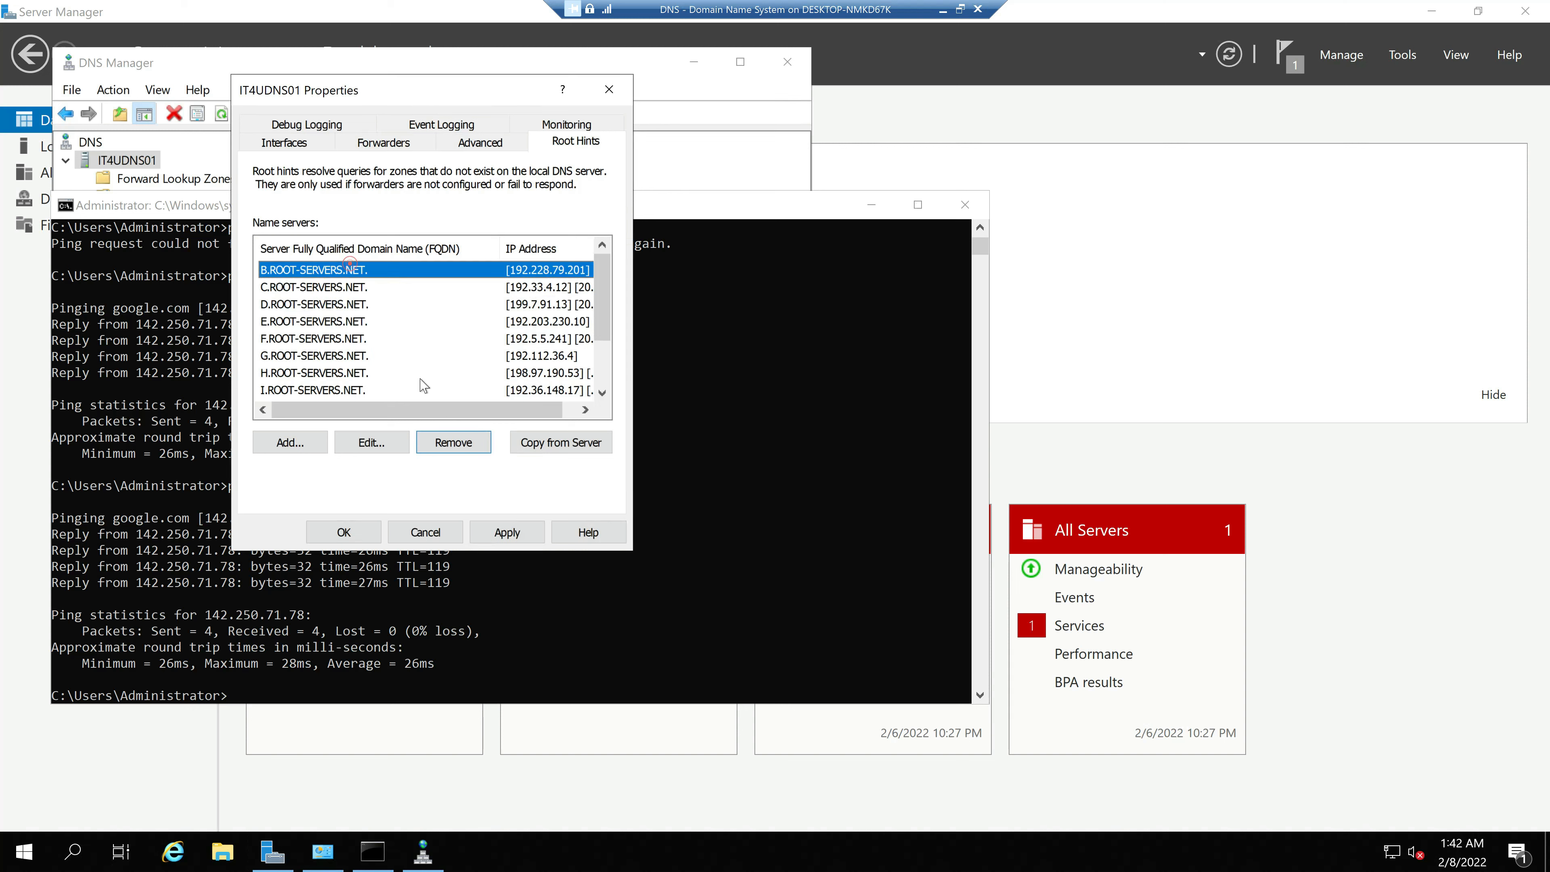
click(453, 442)
click(453, 442)
click(453, 442)
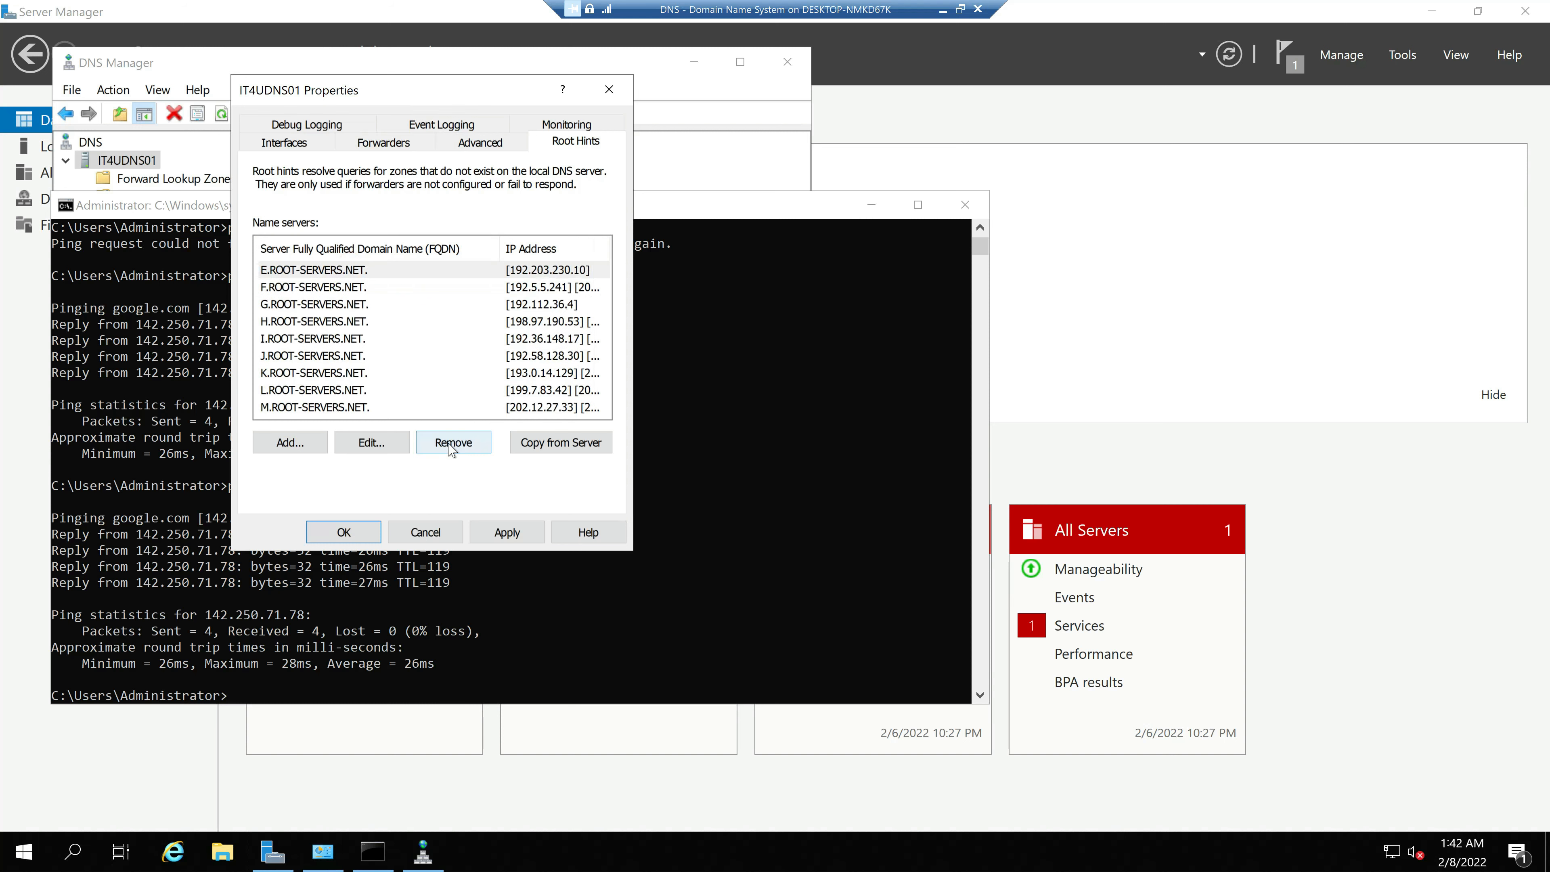
click(449, 444)
click(452, 445)
click(454, 447)
click(457, 452)
click(457, 452)
click(457, 452)
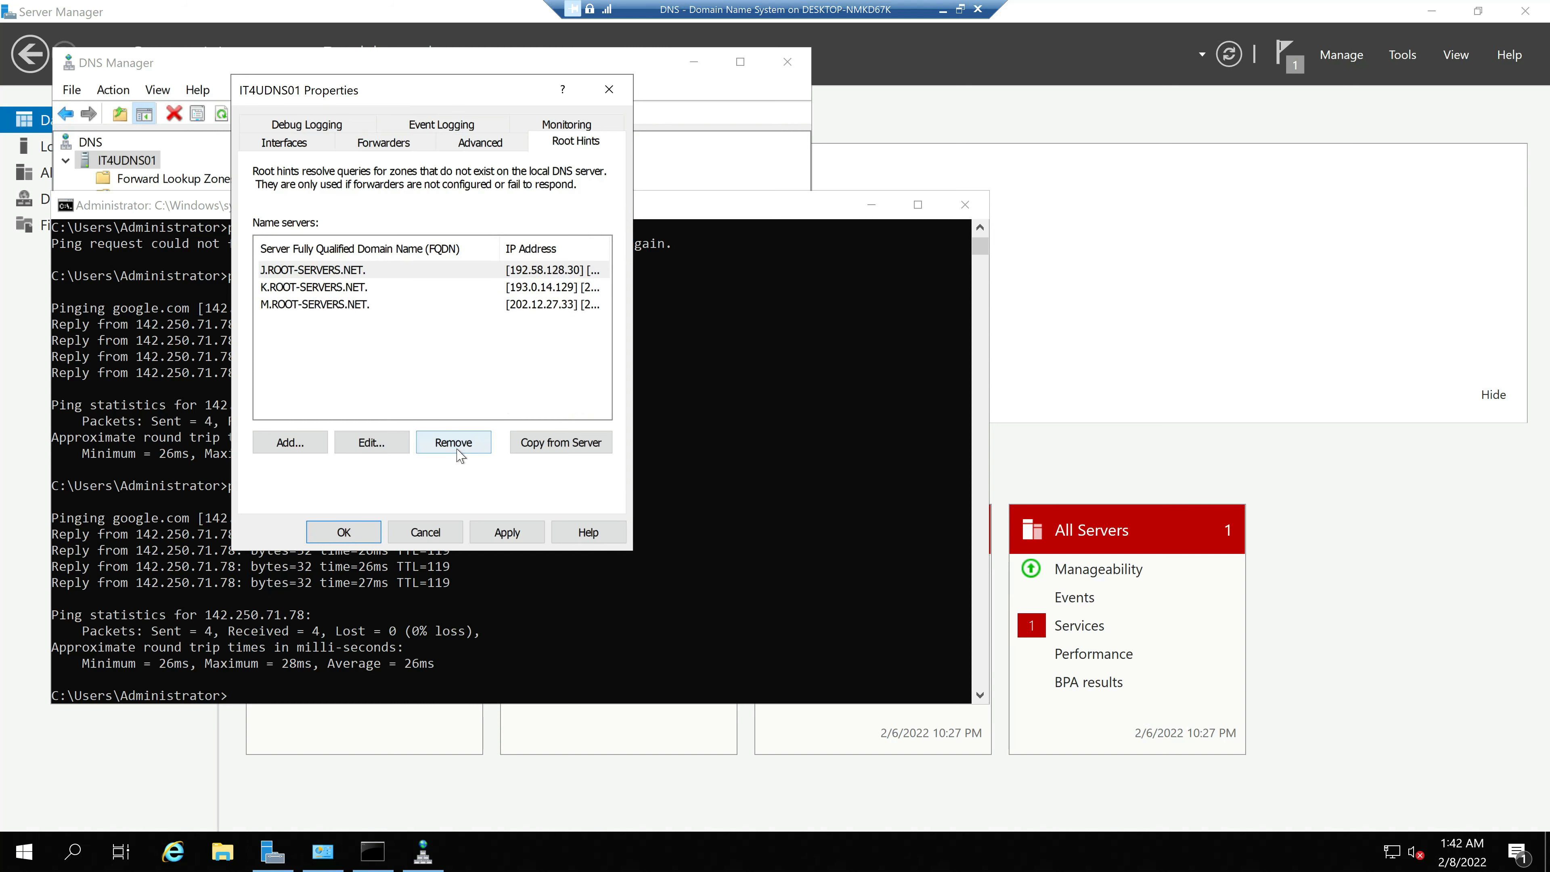
click(458, 451)
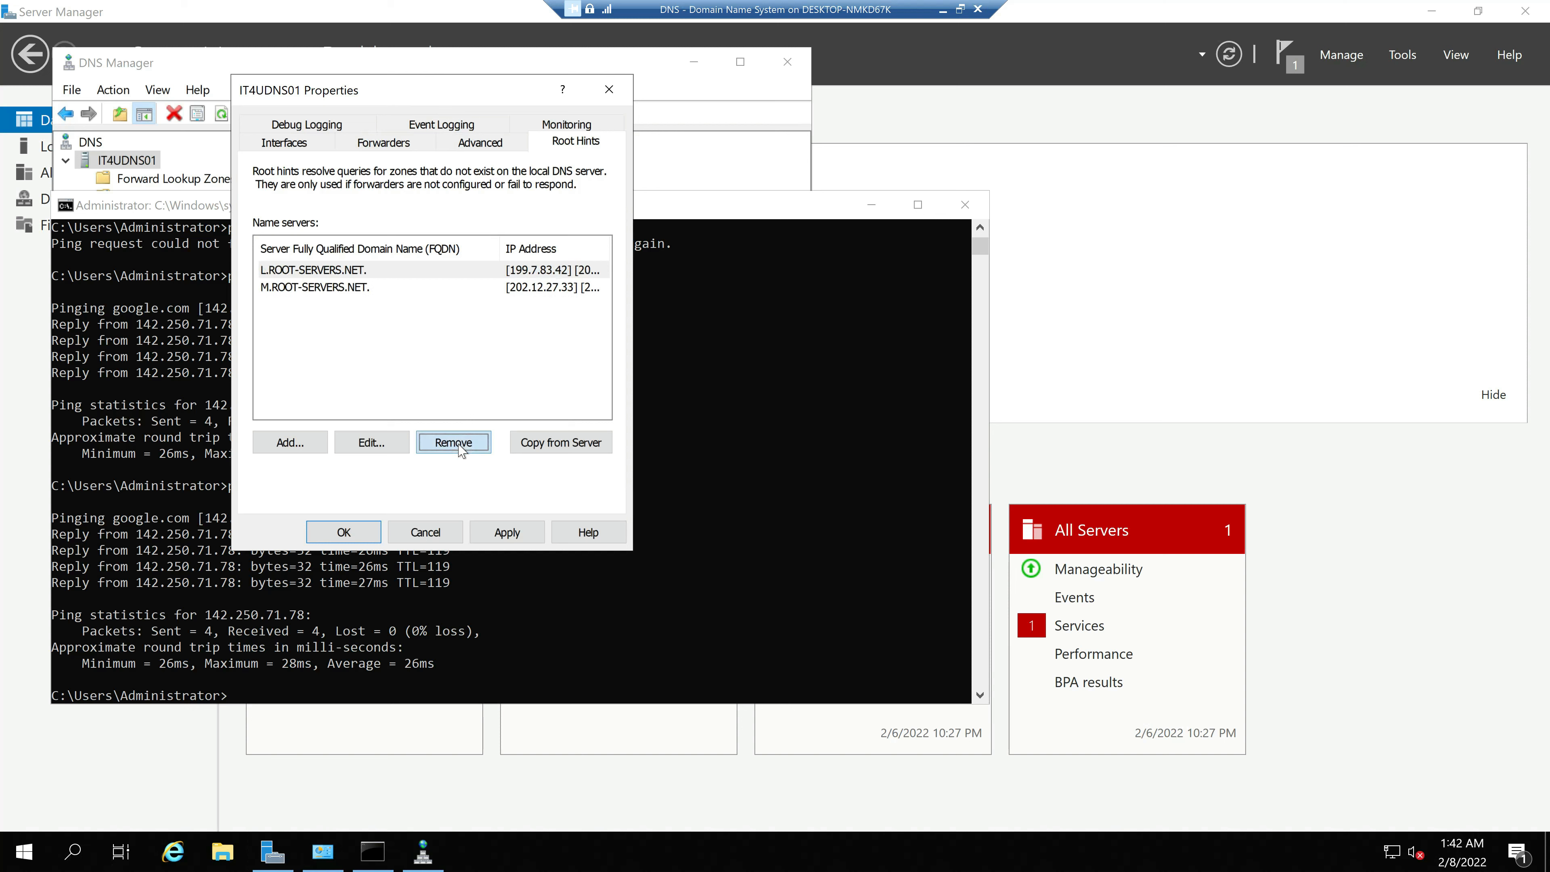
click(460, 450)
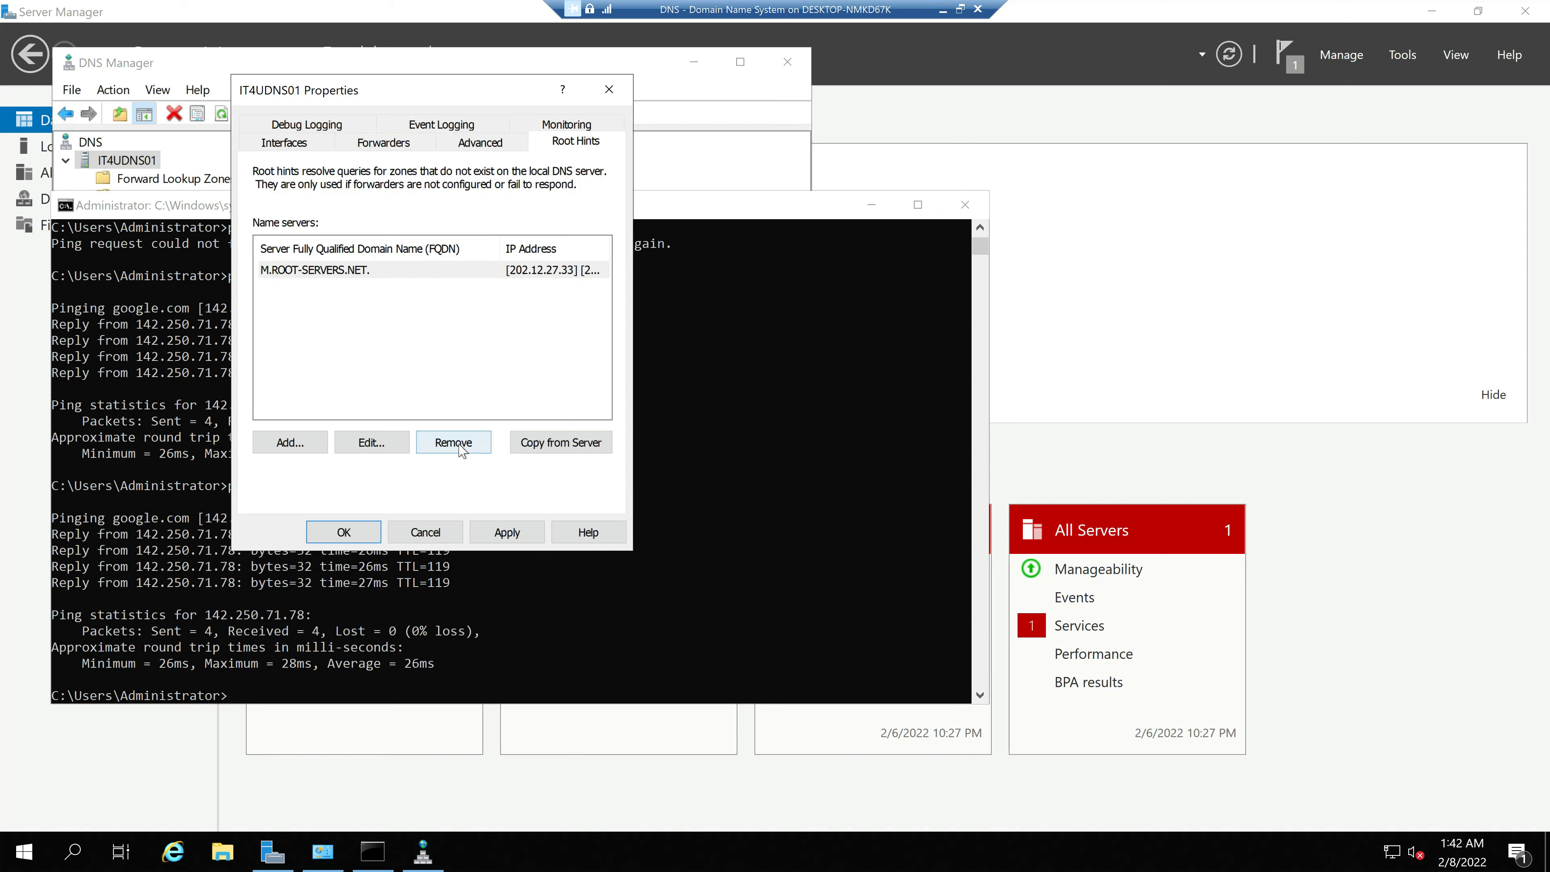
click(459, 450)
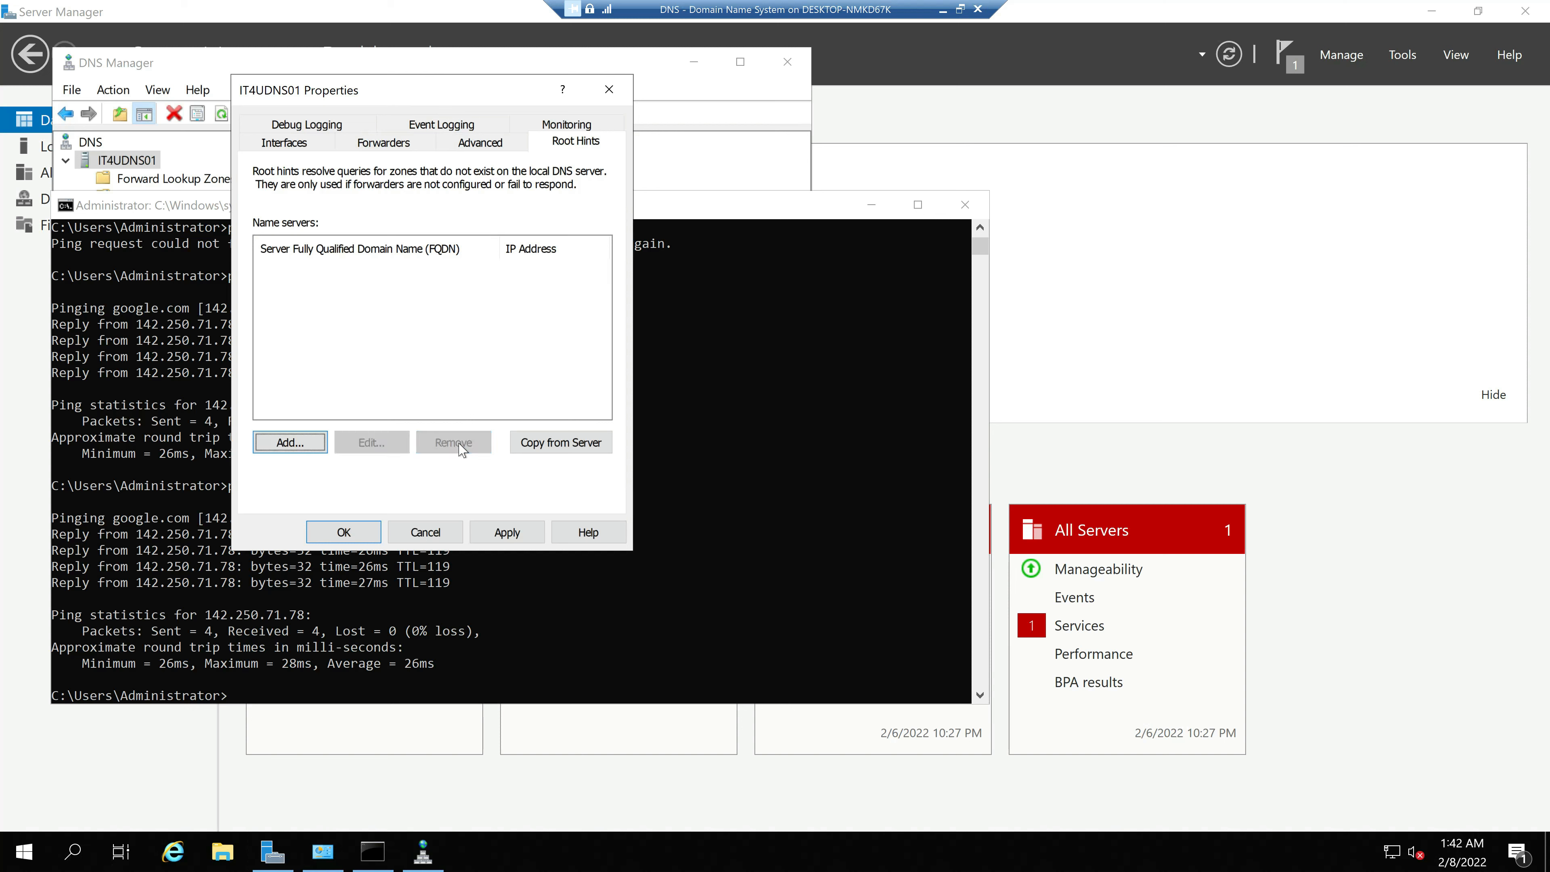
click(516, 535)
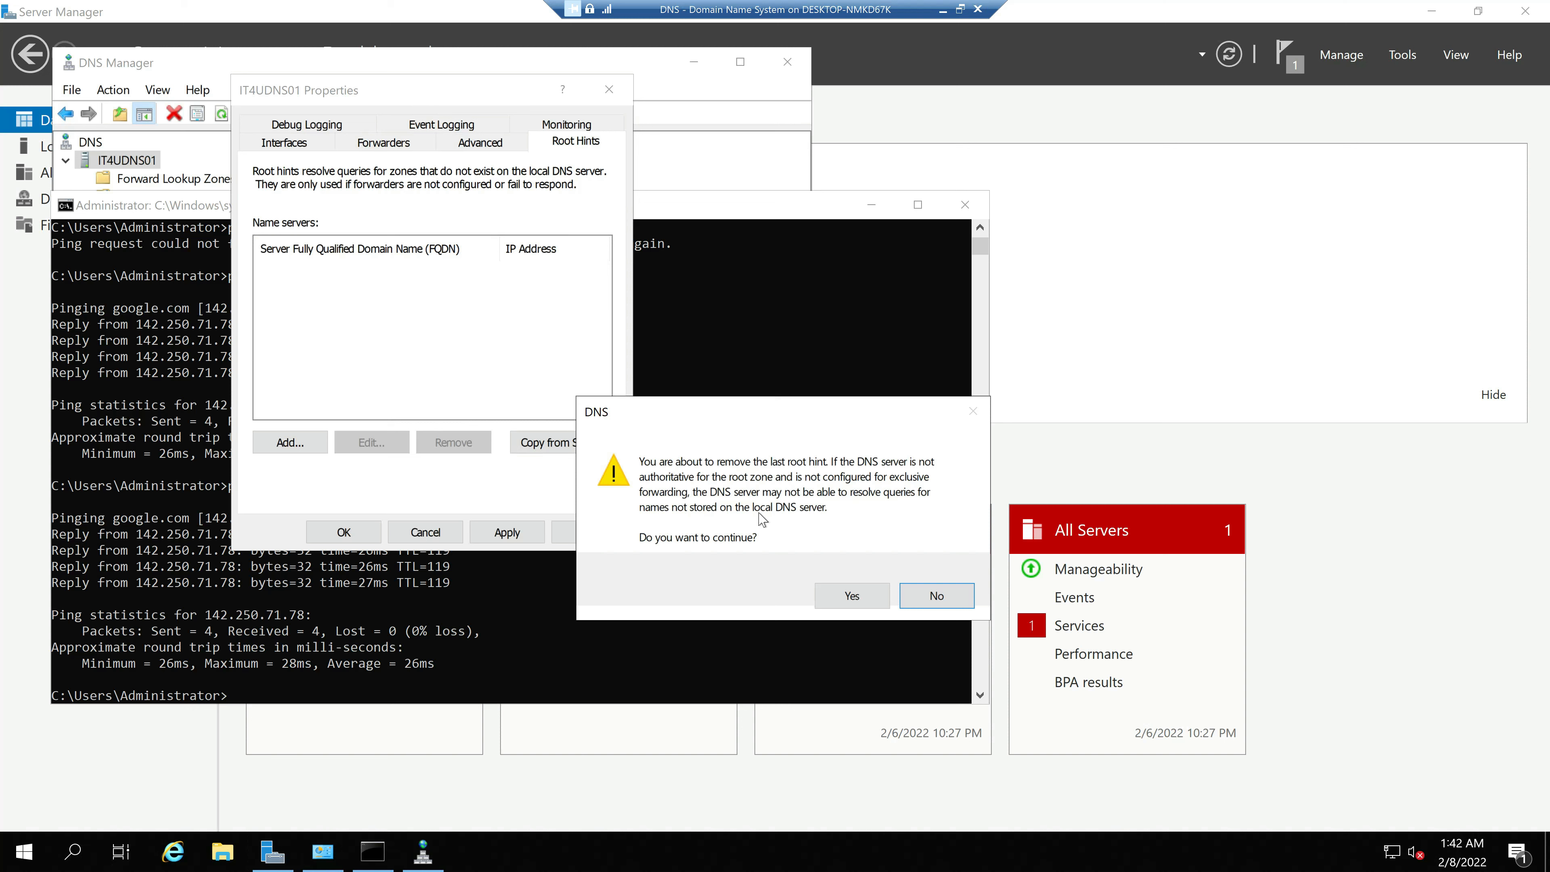
click(854, 597)
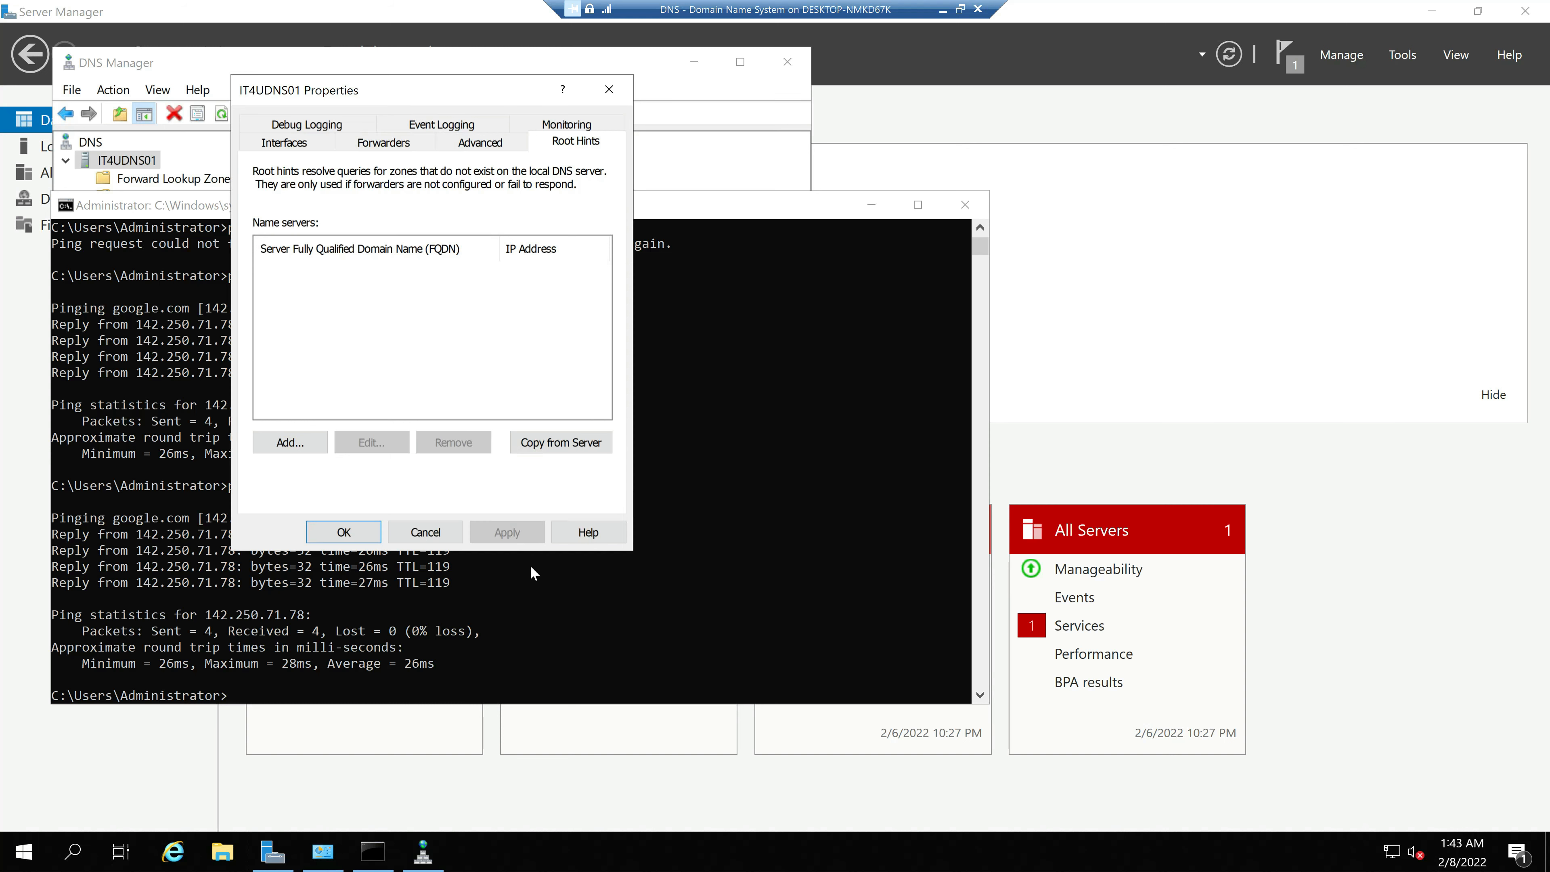
click(344, 532)
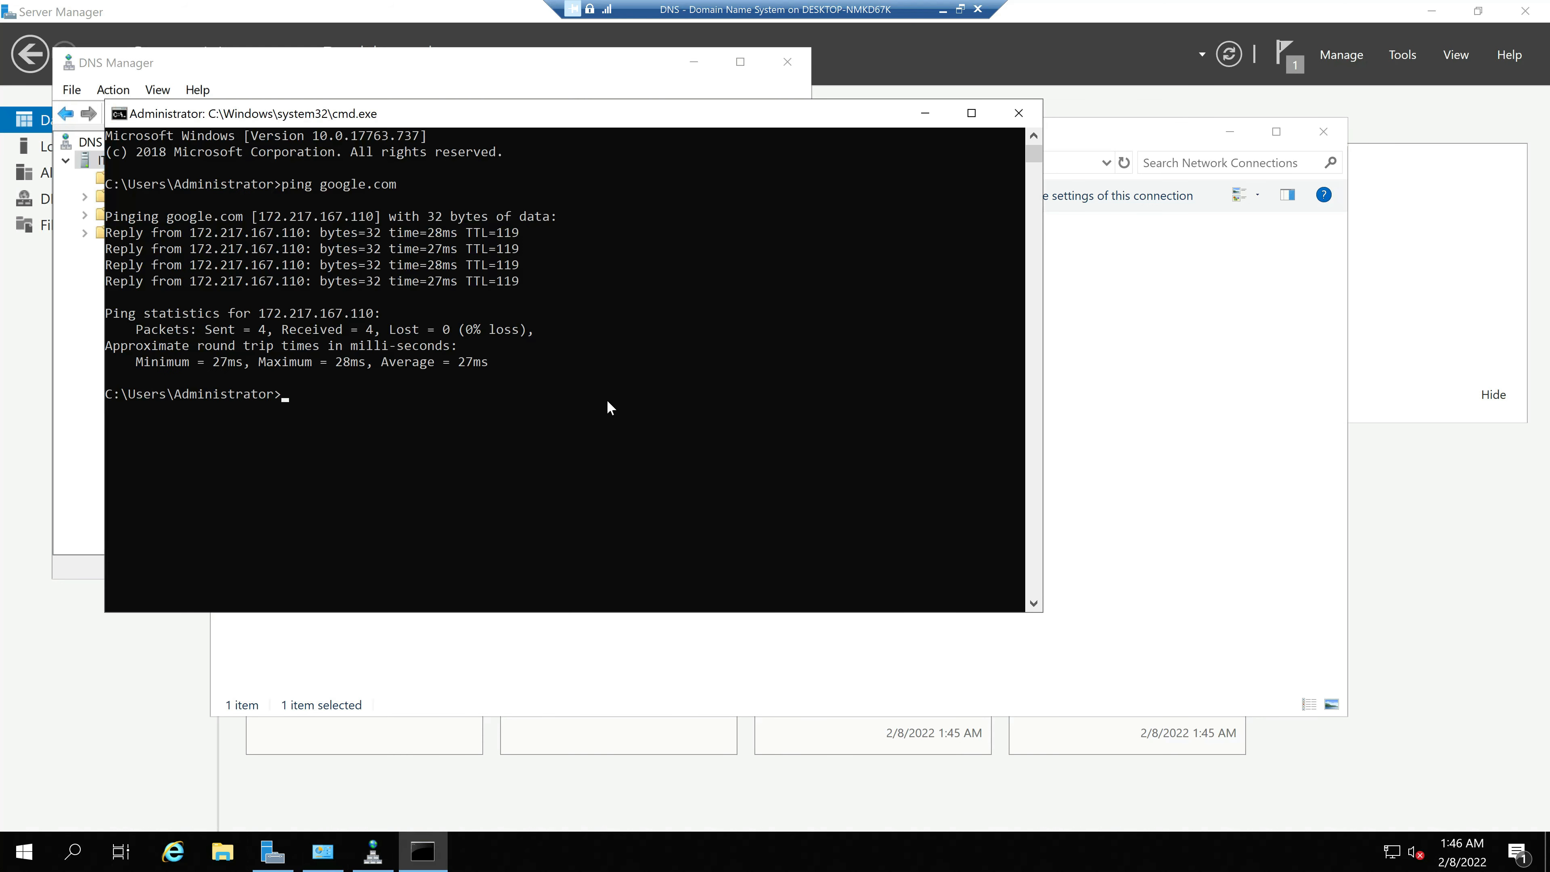
Step: Flush the DNS resolver cache three times with ipconfig /flushdns in the Command Prompt
text(onfio /flushdns)
key(Return)
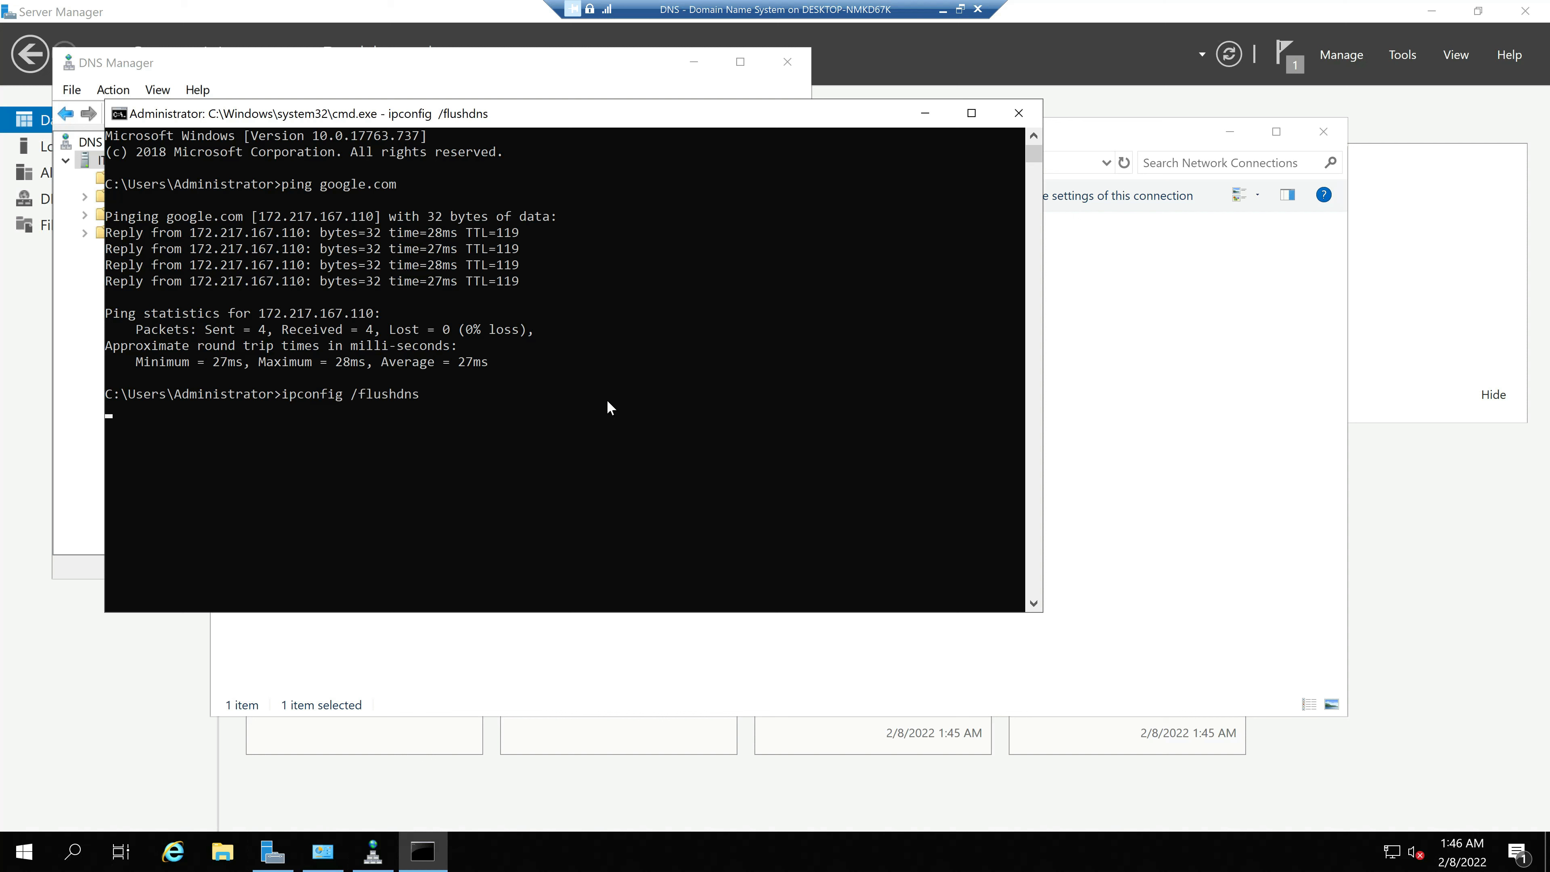
key(Up)
key(Return)
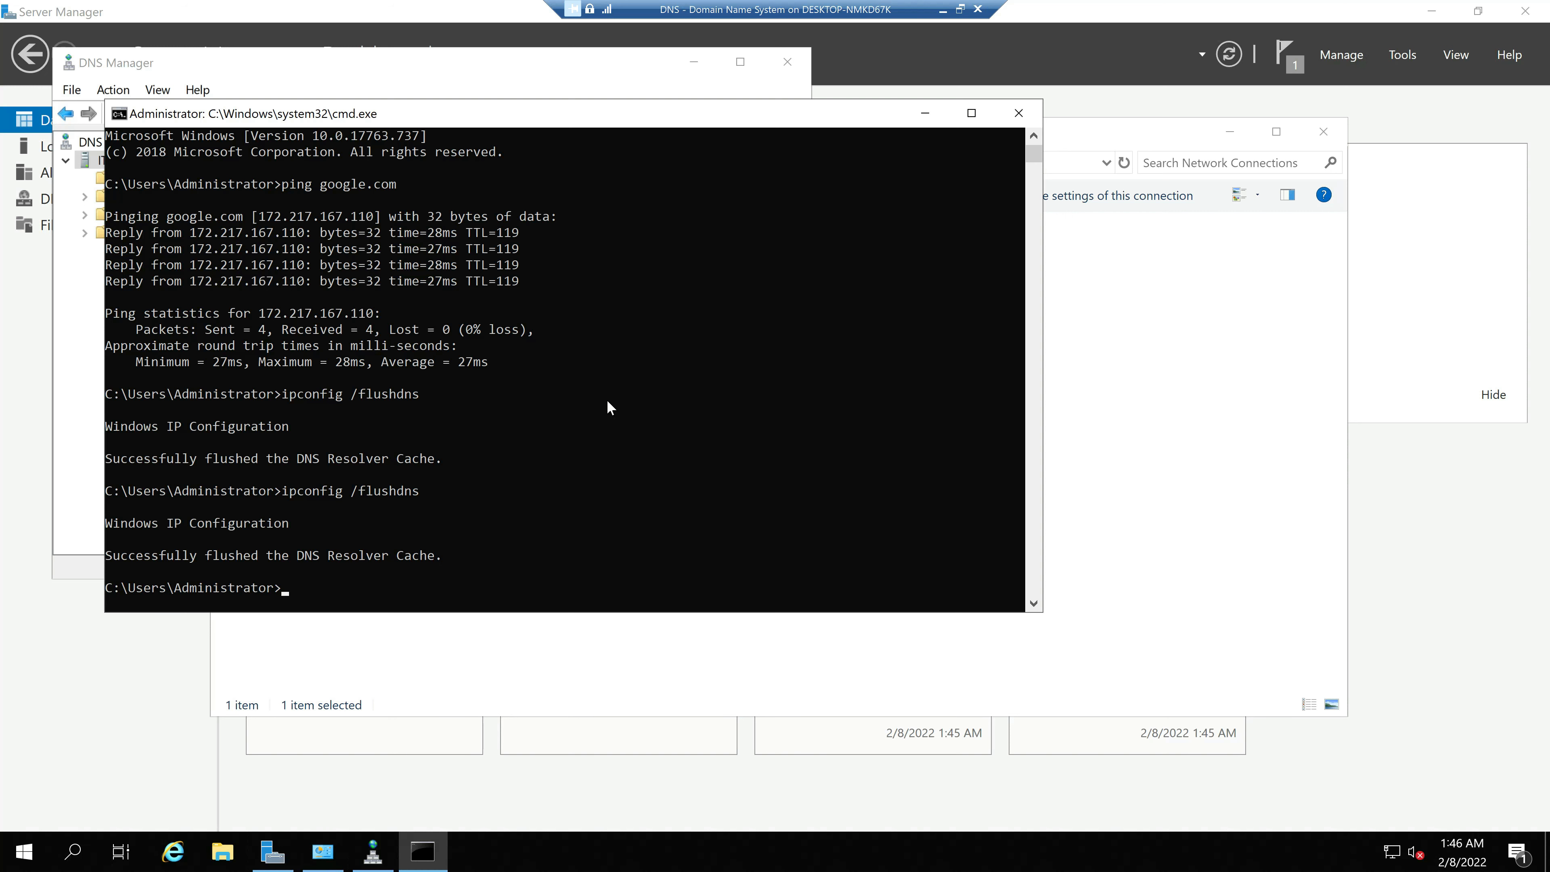
key(Up)
key(Return)
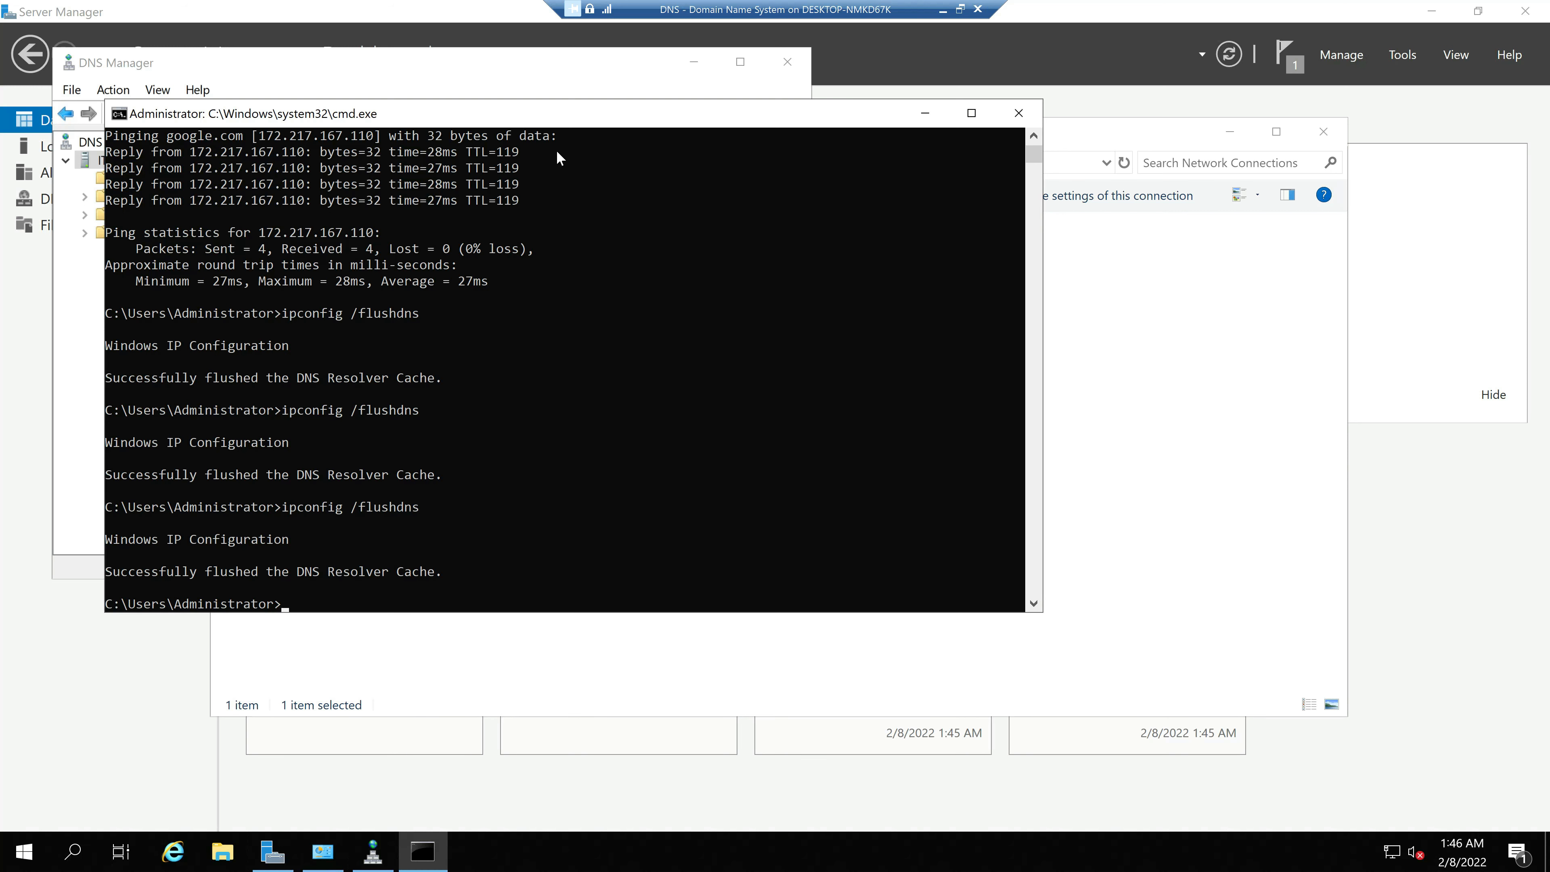
Step: Move the Command Prompt window aside and clear the cache of DNS server IT4UDNS01
drag(545, 114, 924, 176)
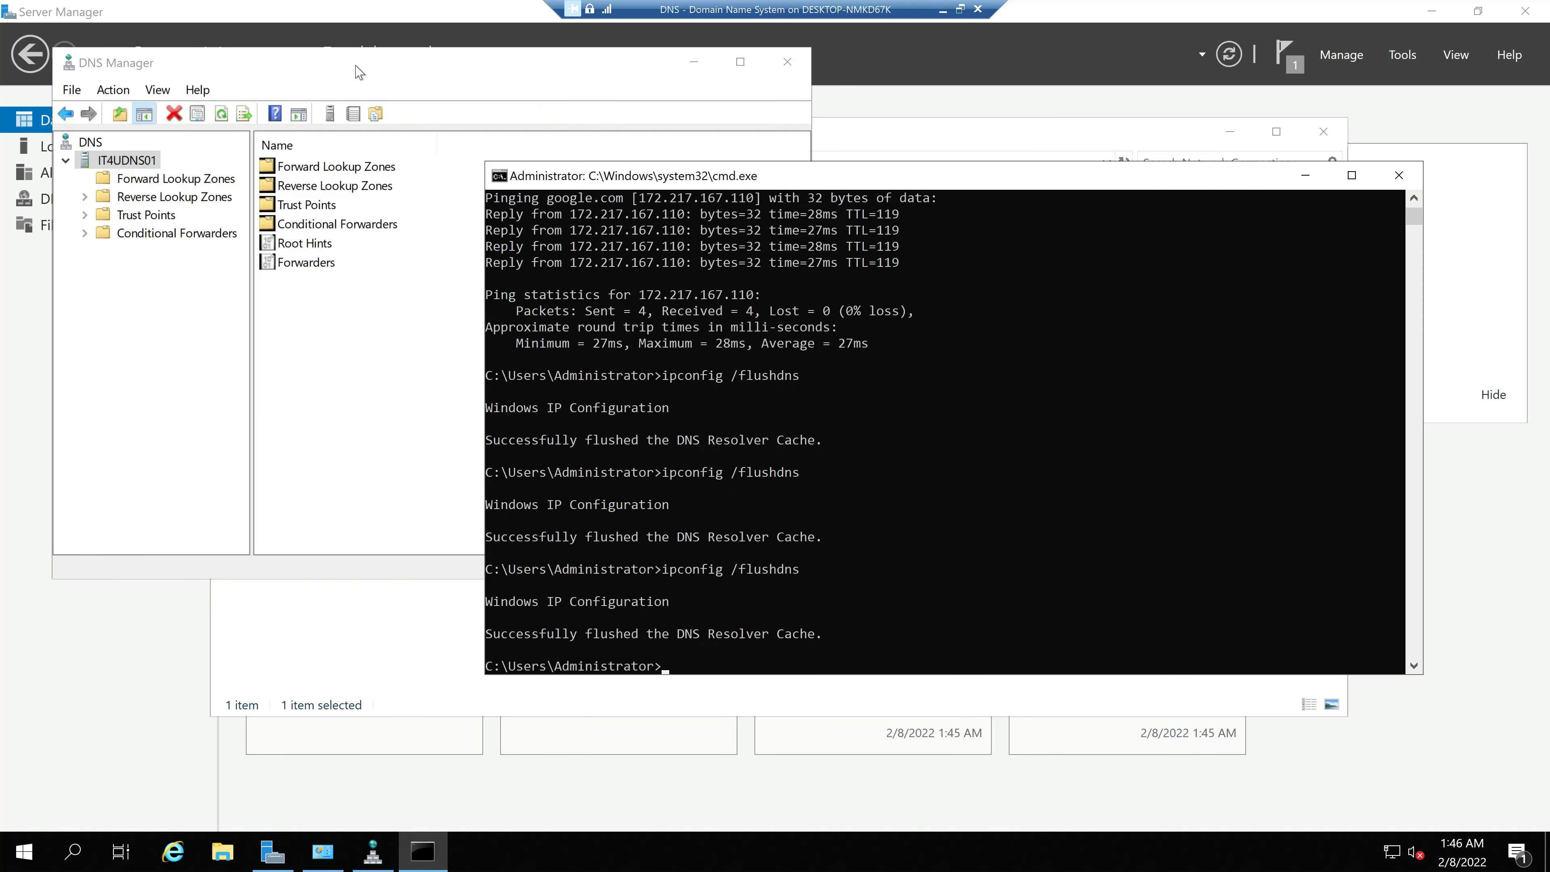
click(359, 72)
right_click(121, 164)
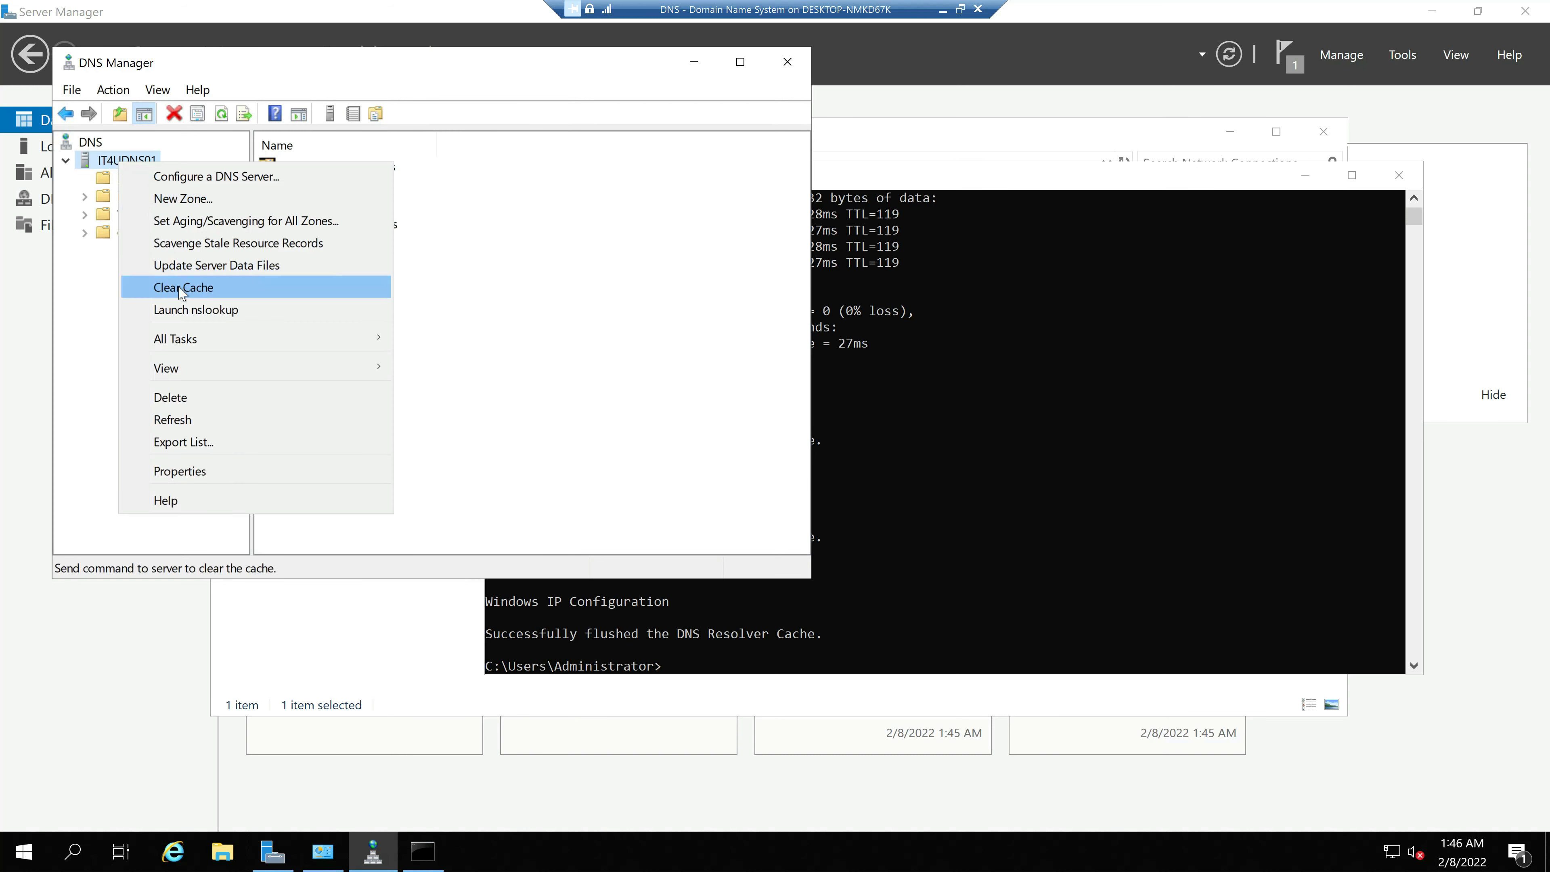
click(216, 296)
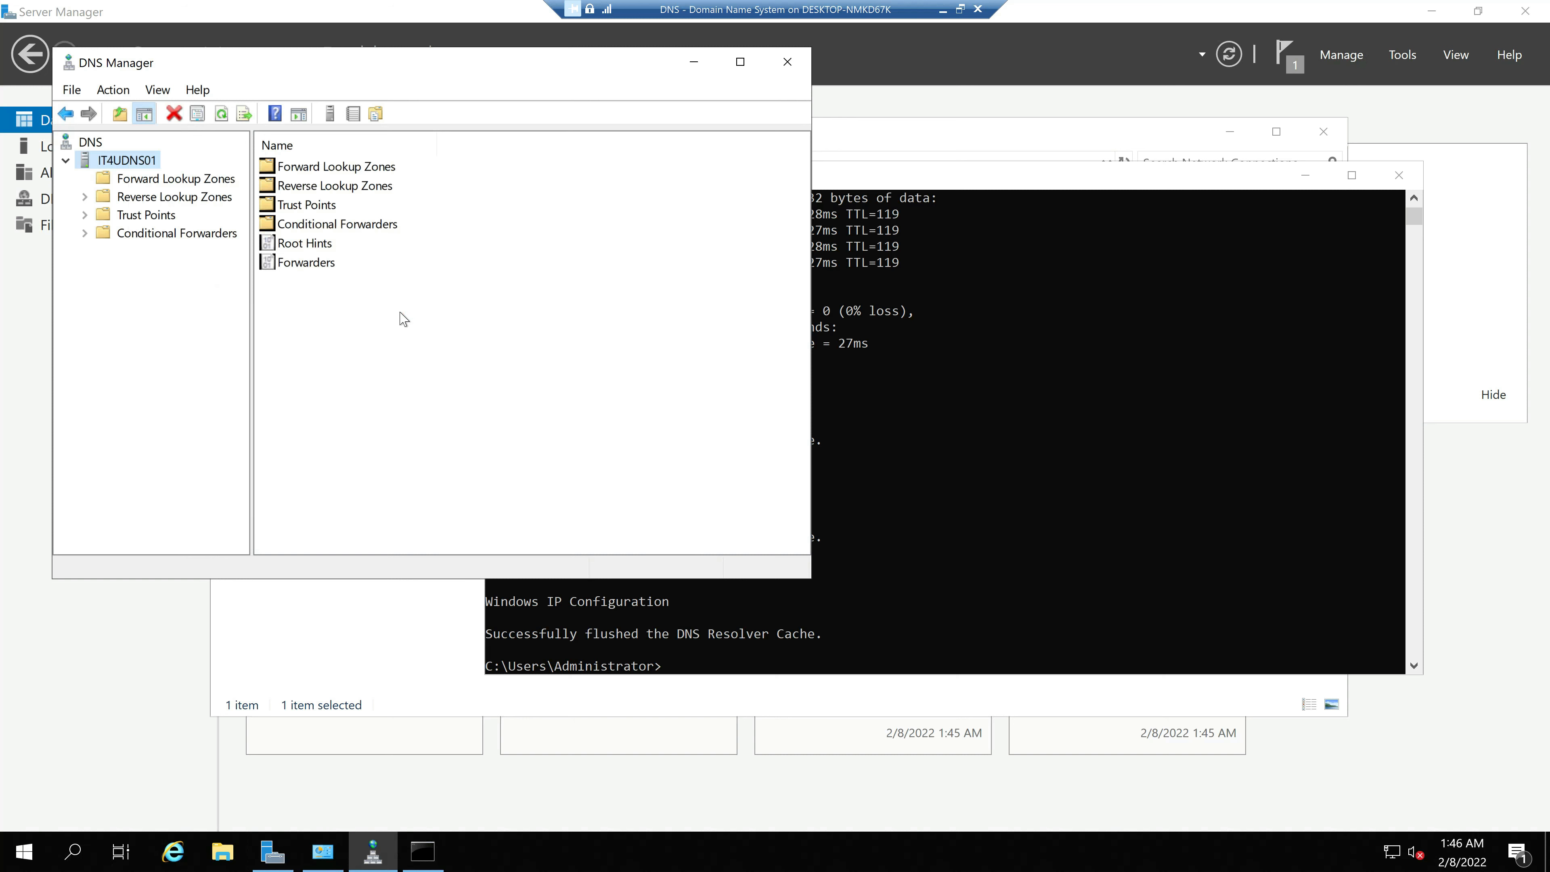
drag(1017, 185, 900, 176)
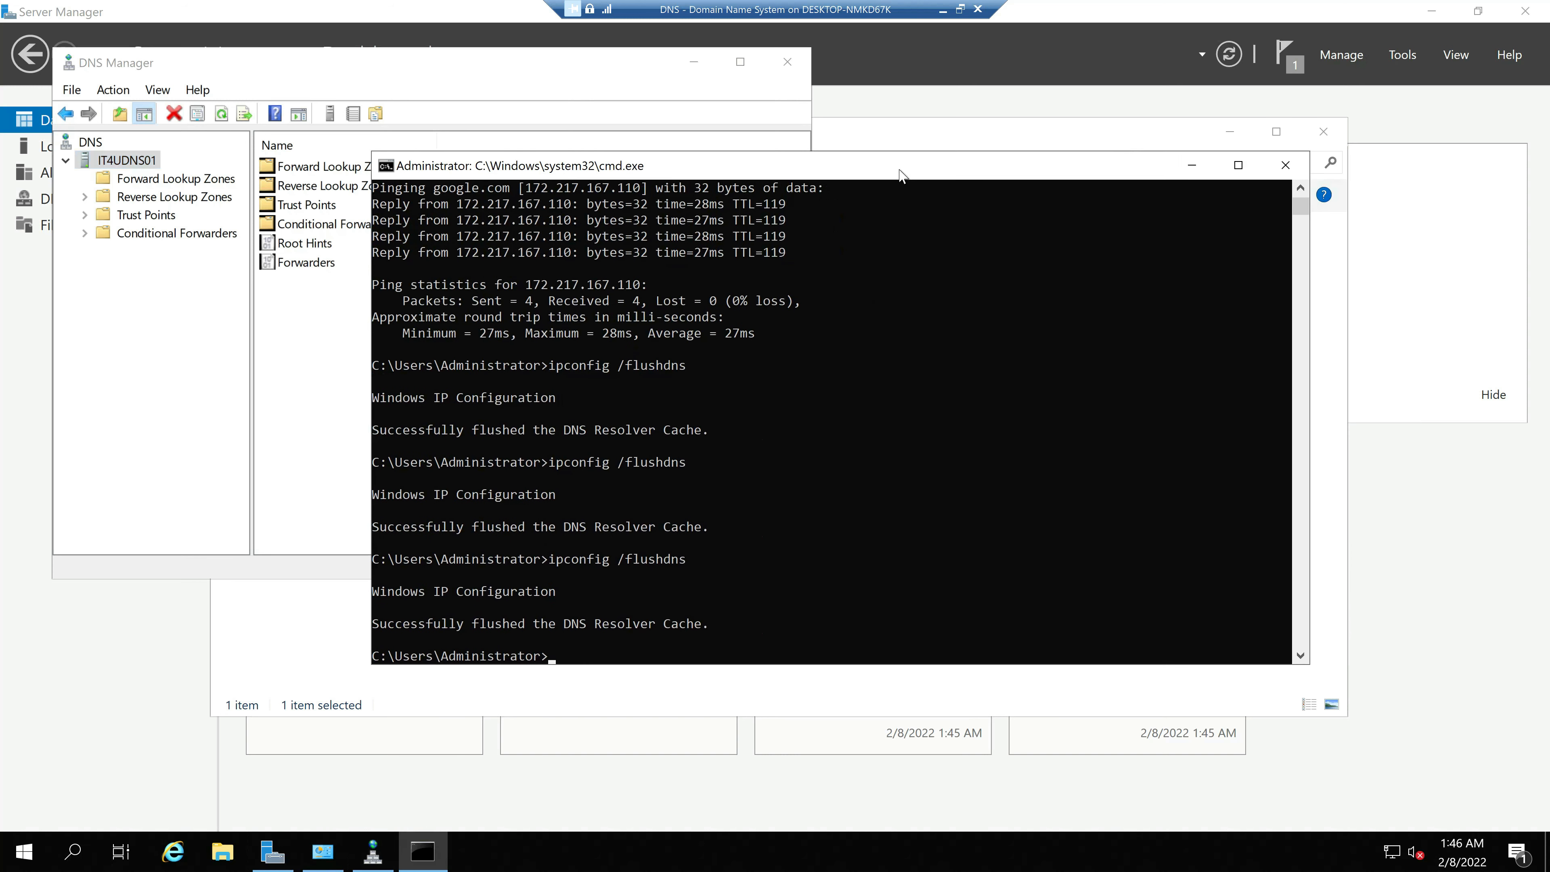
Step: Check the Forwarders and Root Hints lists in IT4UDNS01's properties, and close the dialog
right_click(127, 168)
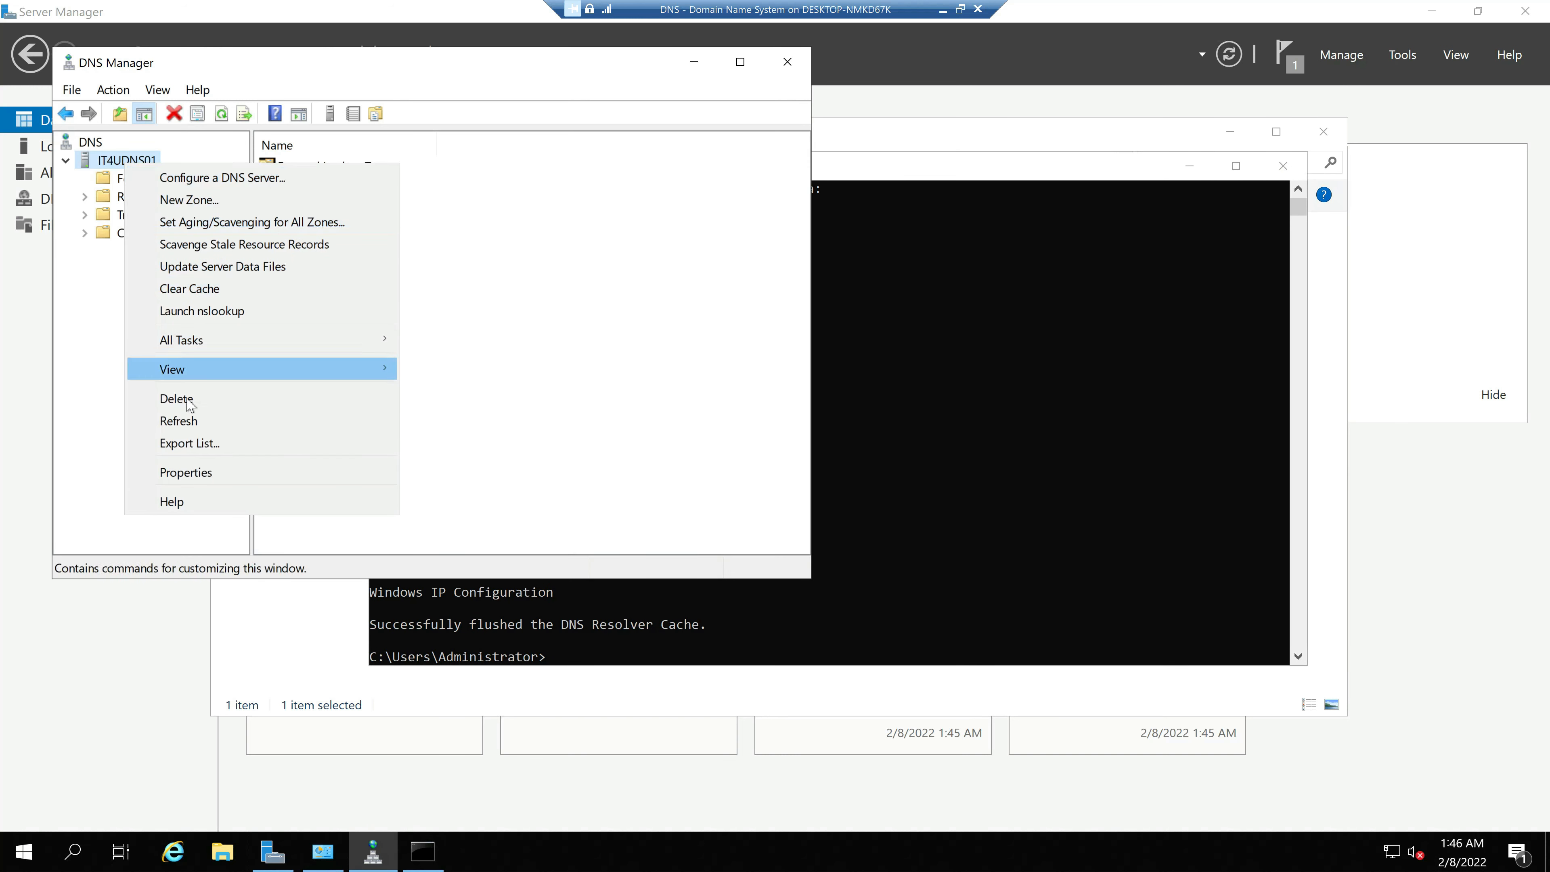
click(256, 471)
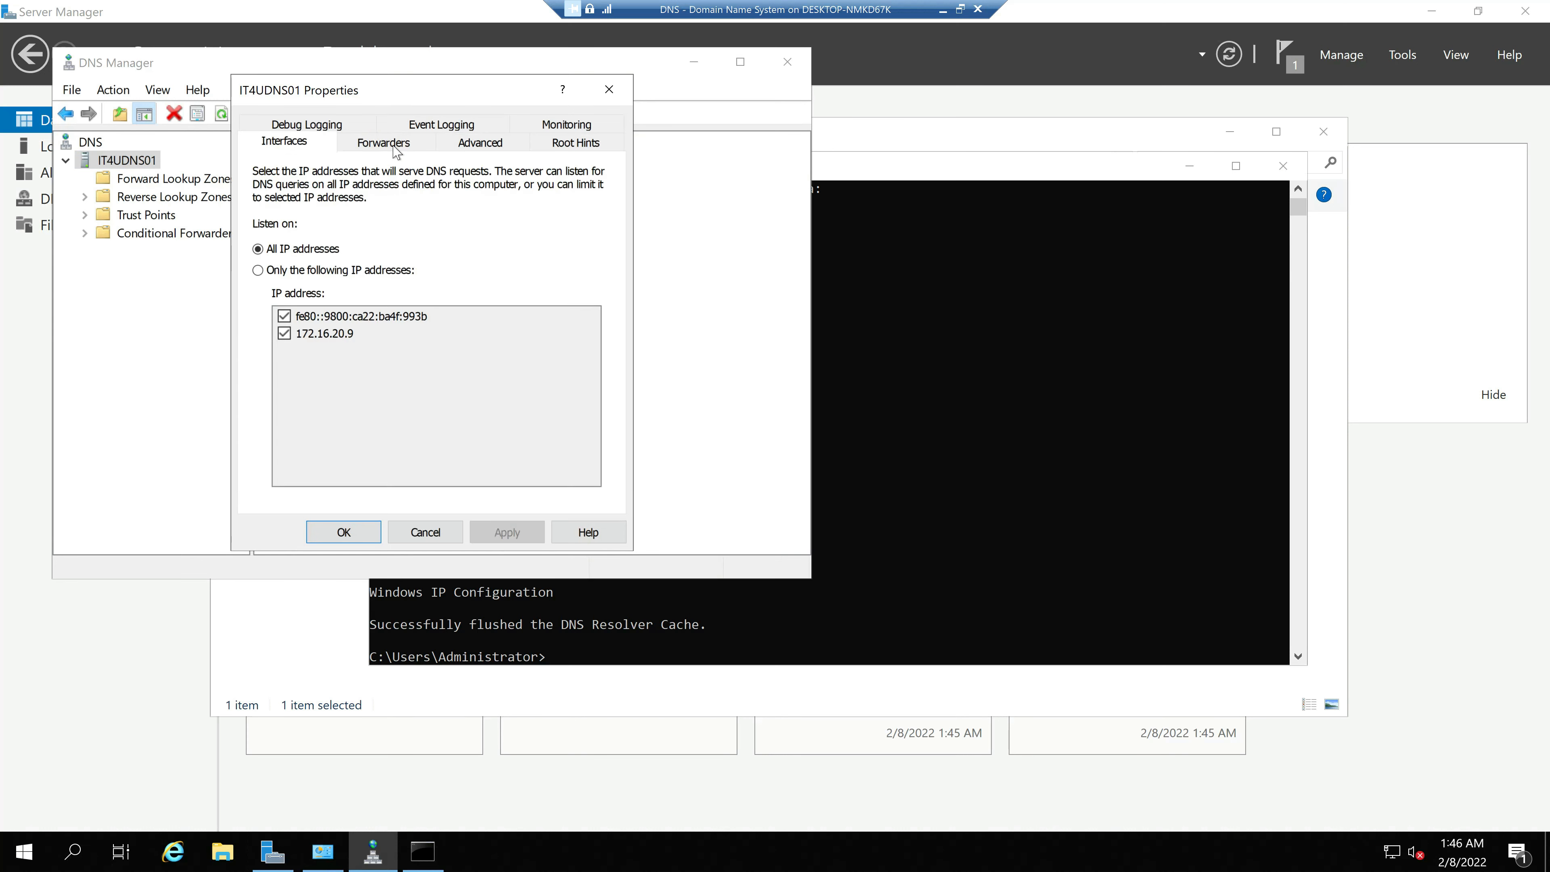
click(391, 142)
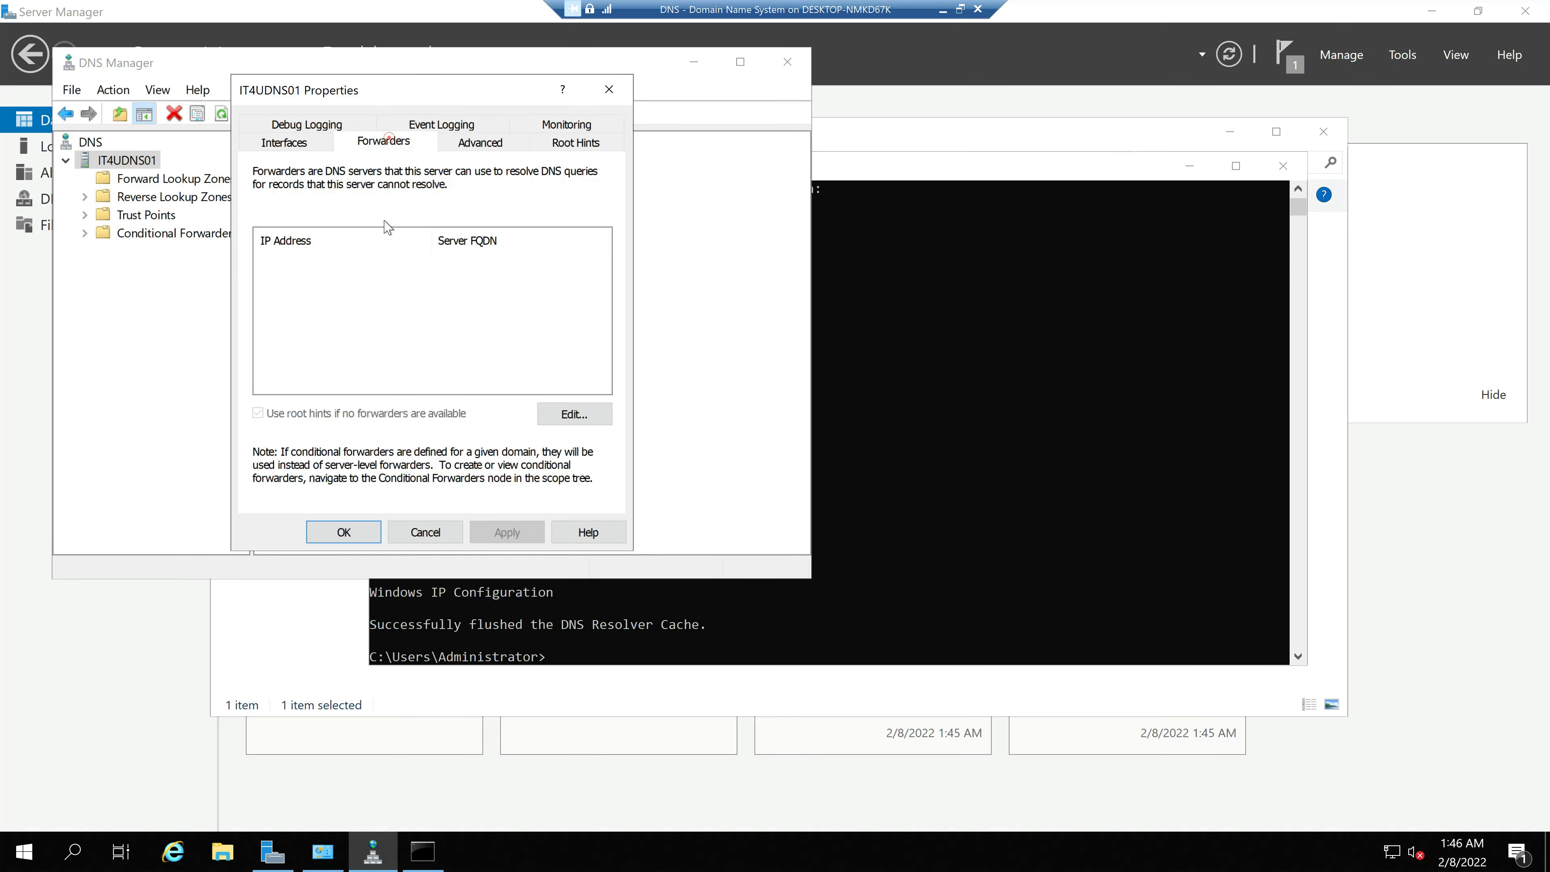
click(577, 143)
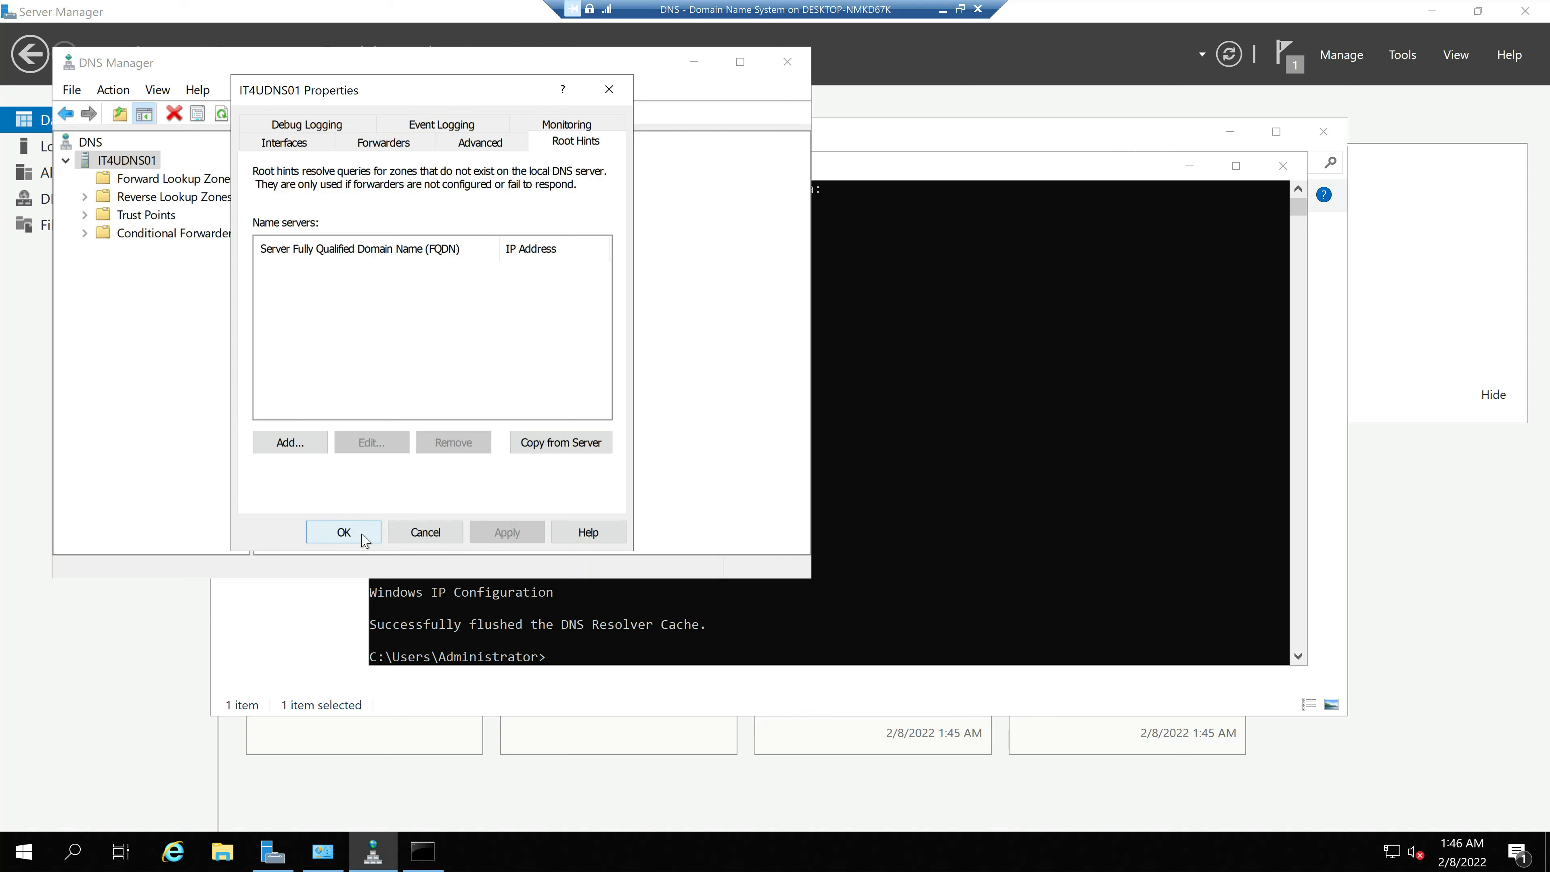
click(343, 532)
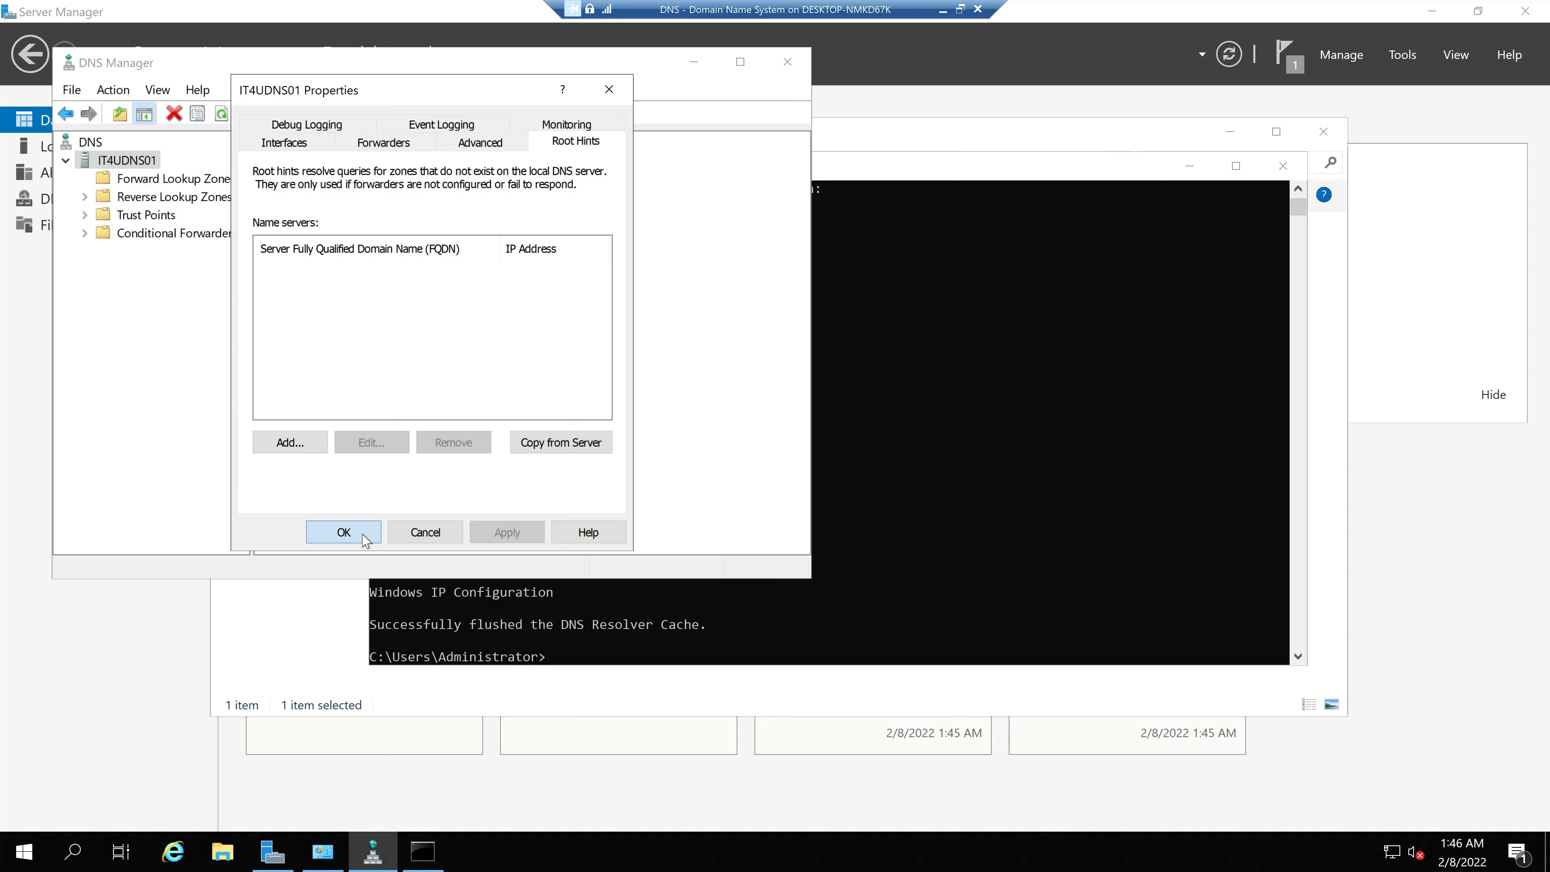
Step: Repeat ping google.com in the Command Prompt to test name resolution without root hints or forwarders
click(980, 283)
key(Up)
key(Up)
key(Up)
key(Up)
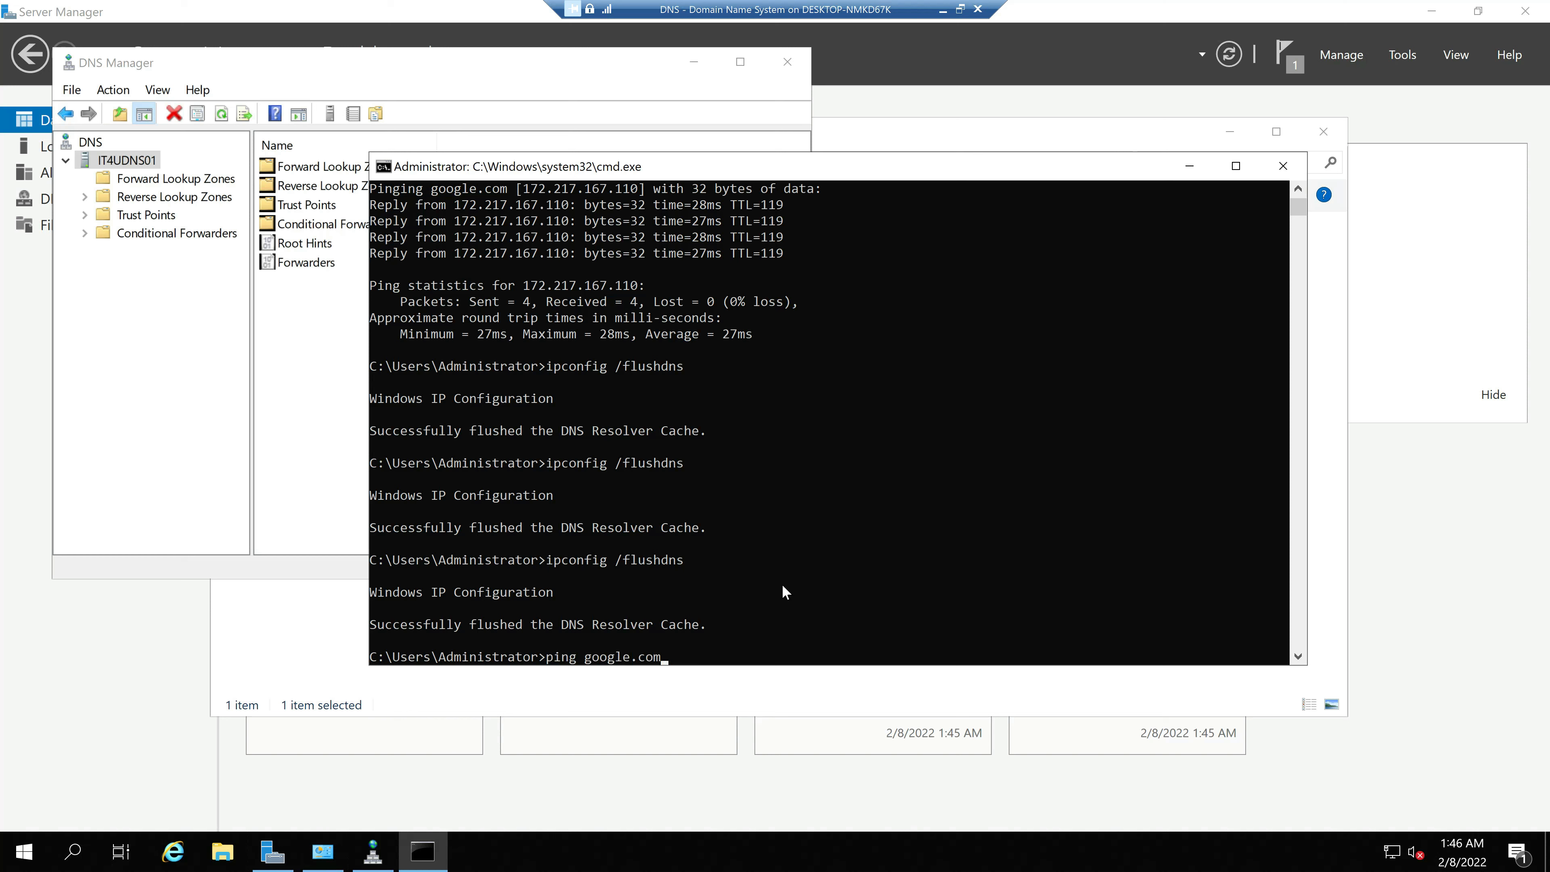
key(Return)
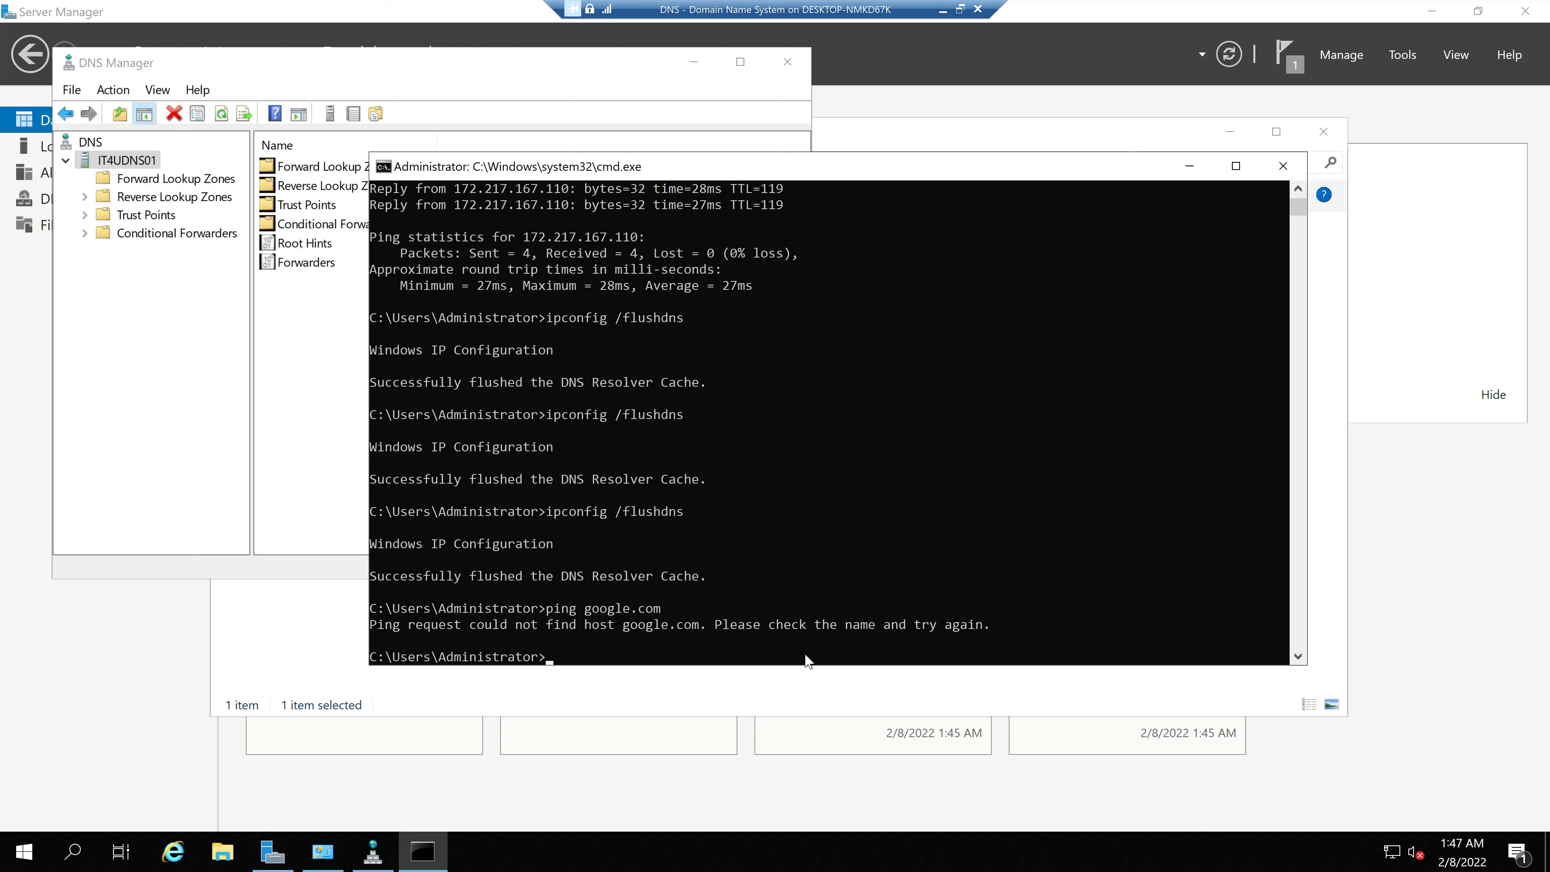
Step: Reopen the properties of server IT4UDNS01, review its root hints and bring up the Forwarders settings
right_click(149, 168)
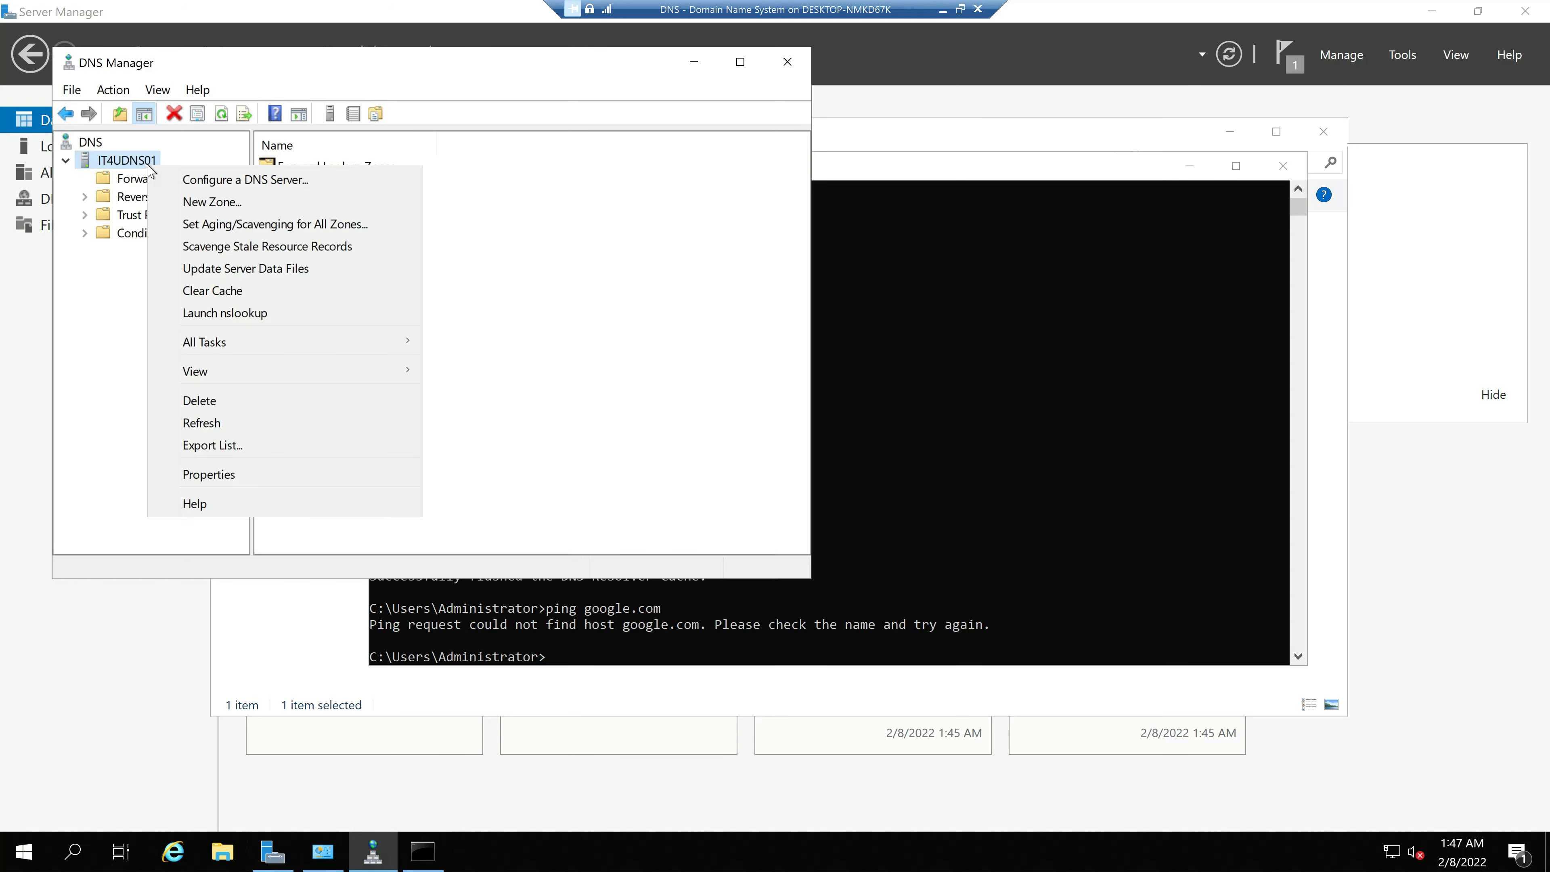
click(232, 474)
click(574, 141)
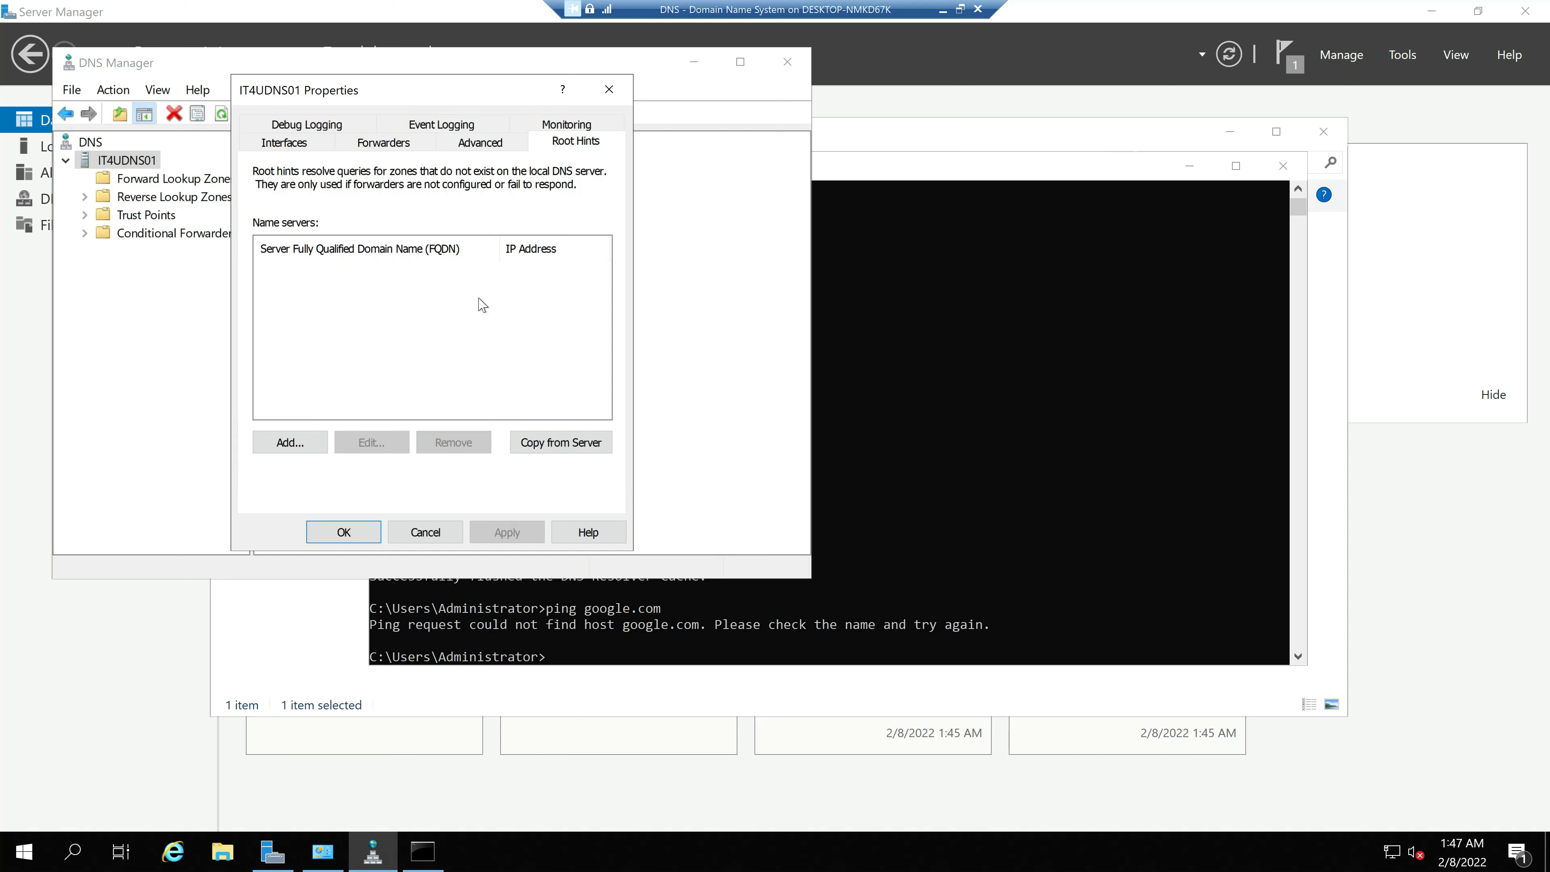
click(384, 147)
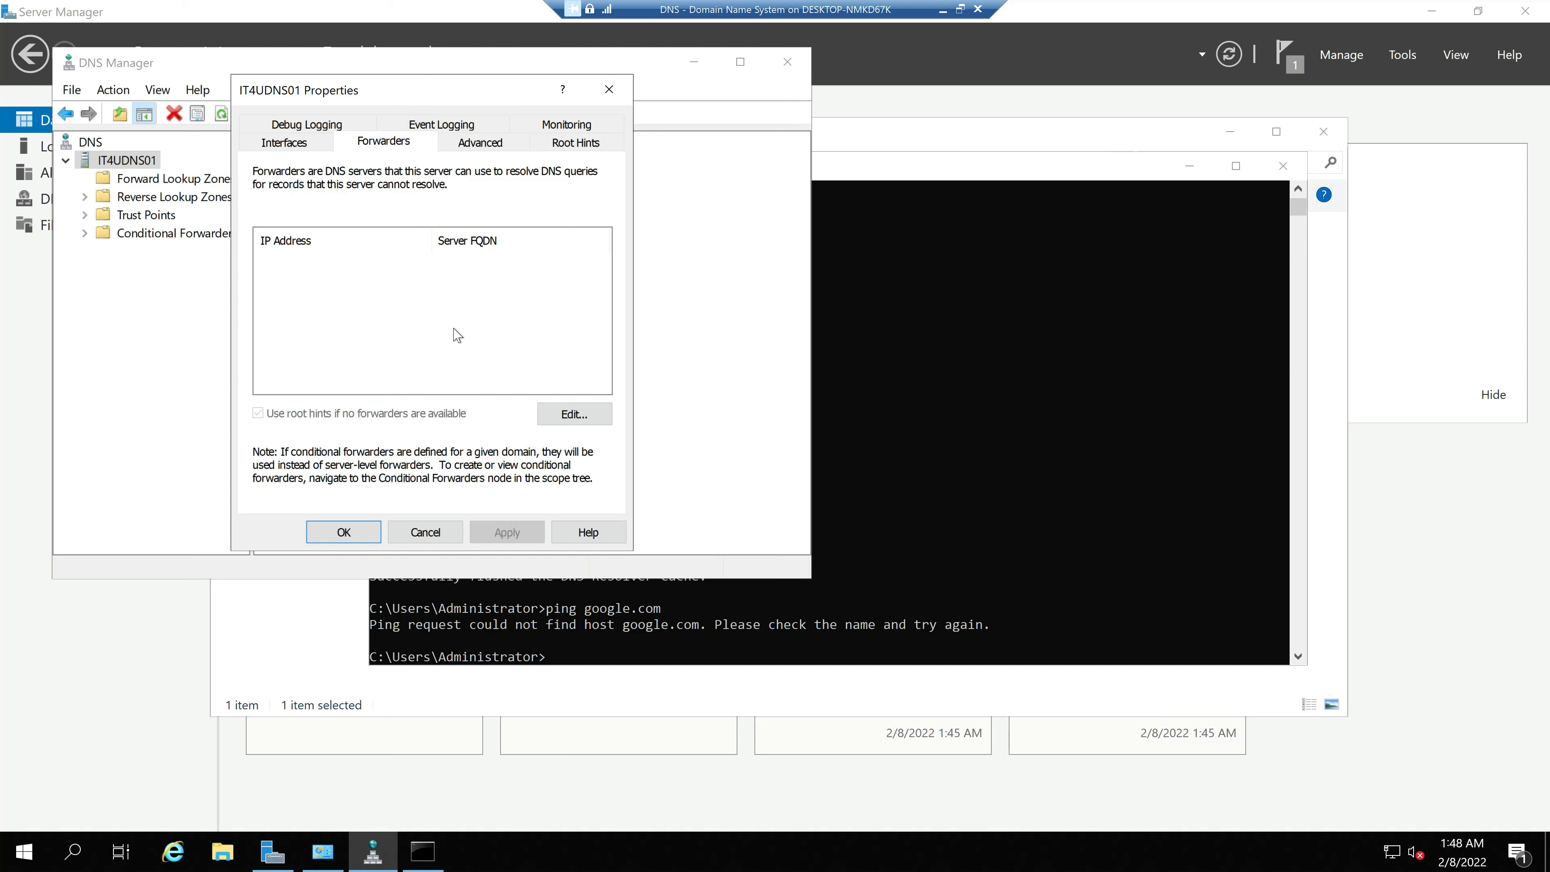
Step: Switch to Firefox on the host, open a private window and search for "google open dns server ip address"
click(944, 10)
click(827, 845)
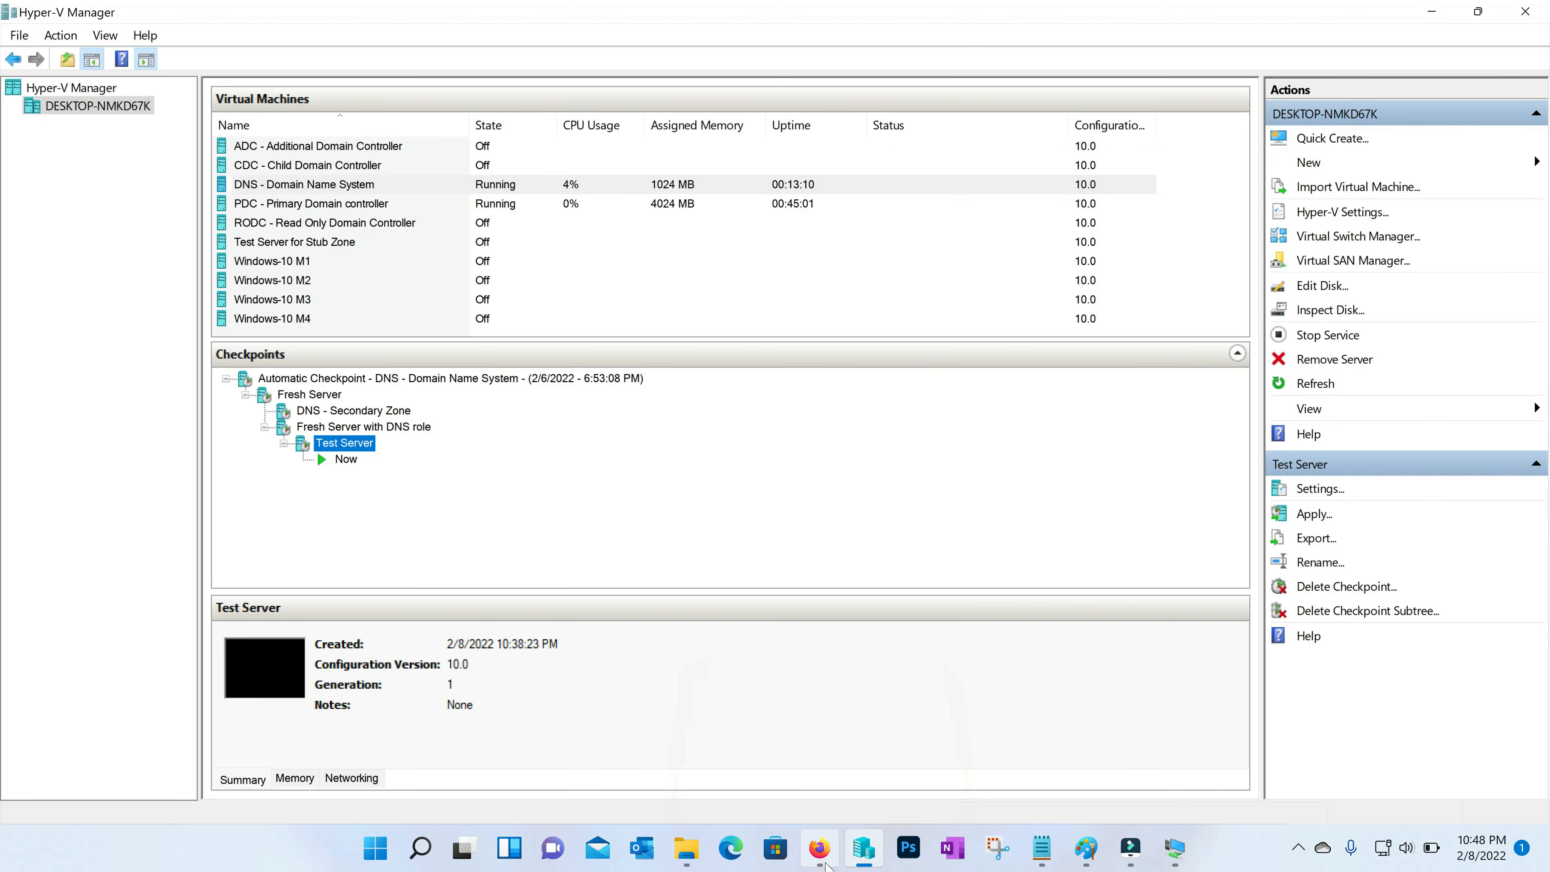
key(ctrl+shift+p)
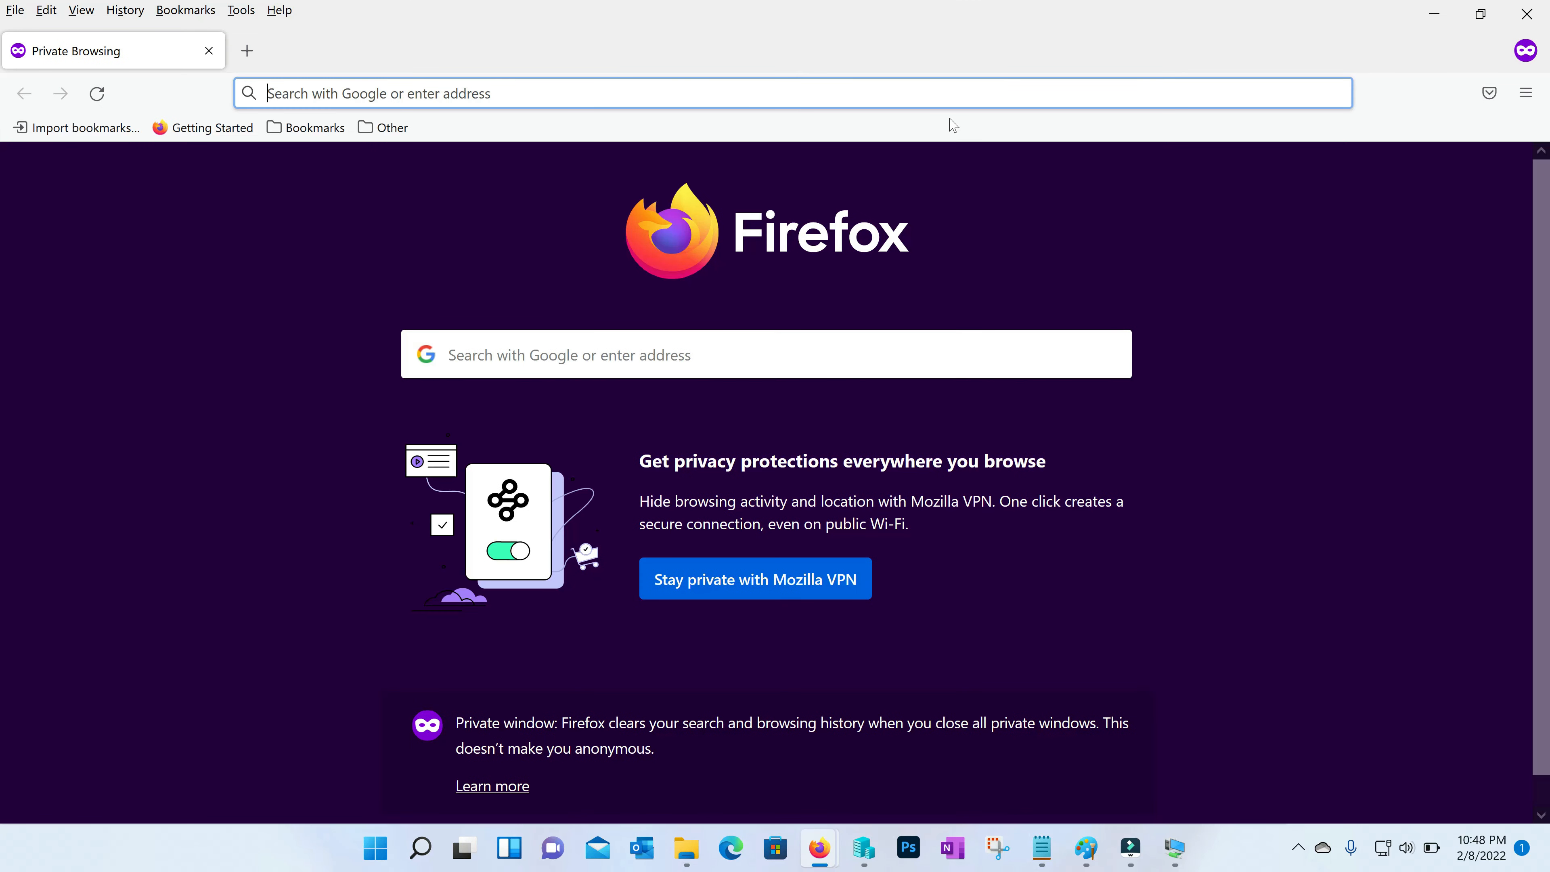
text(google open)
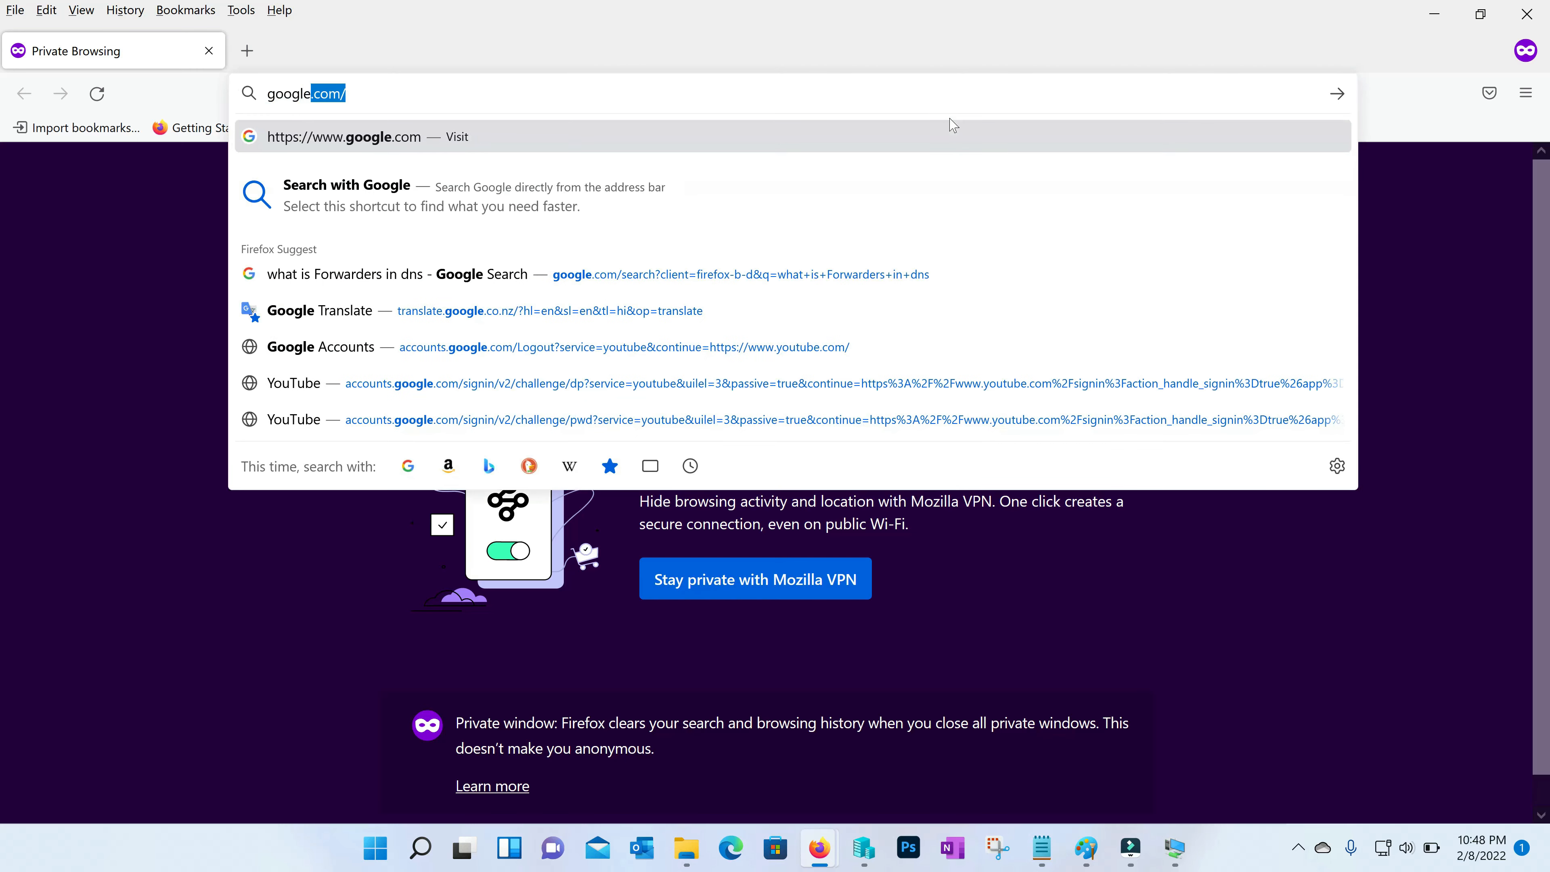
text( dns s)
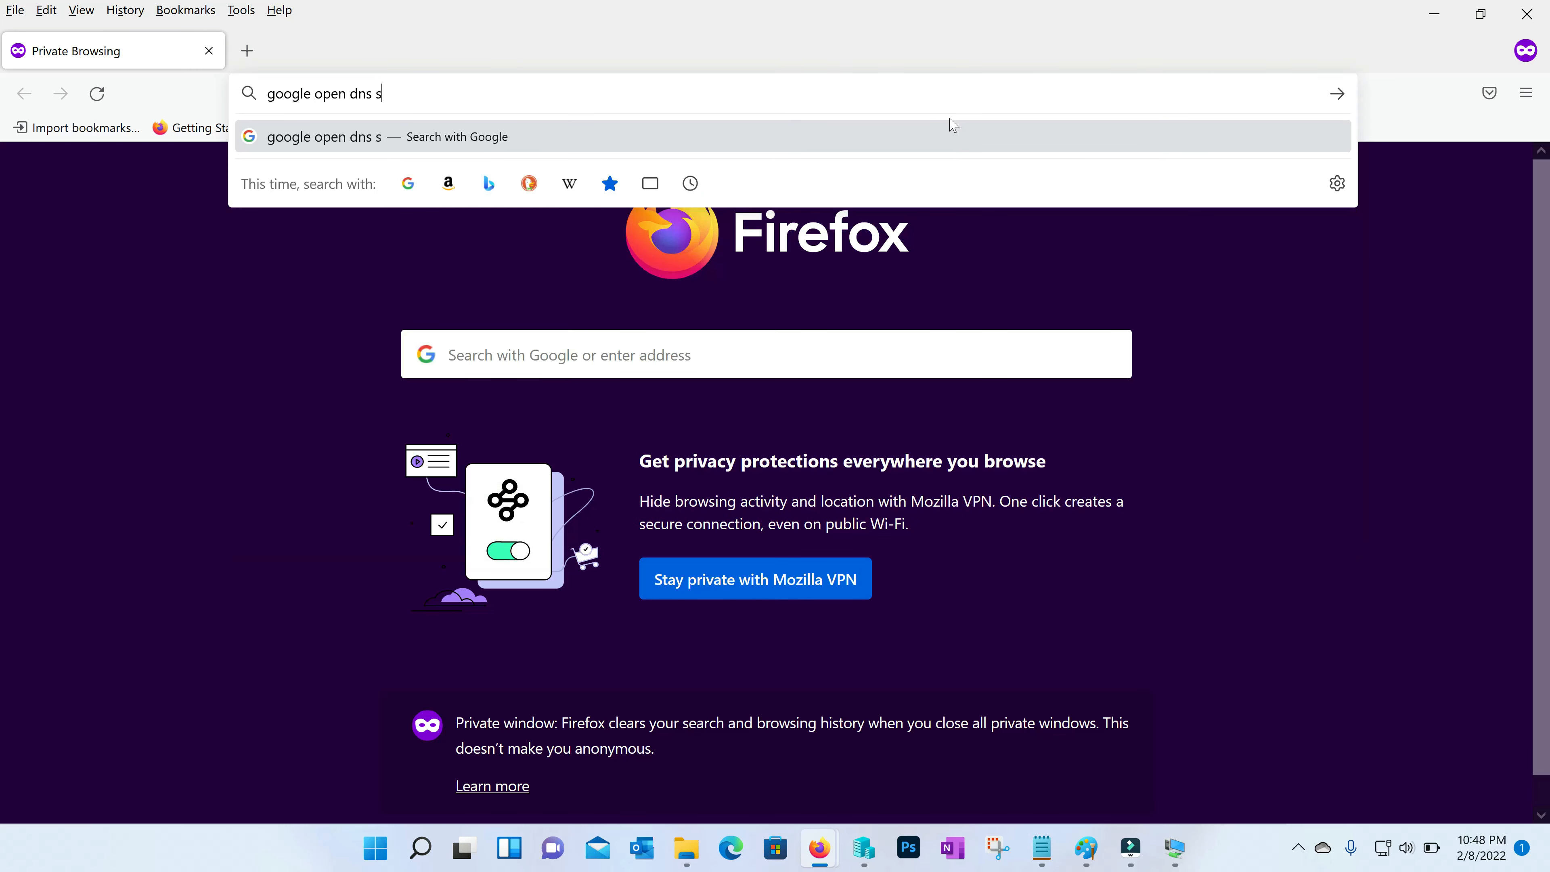
text(erver ip address)
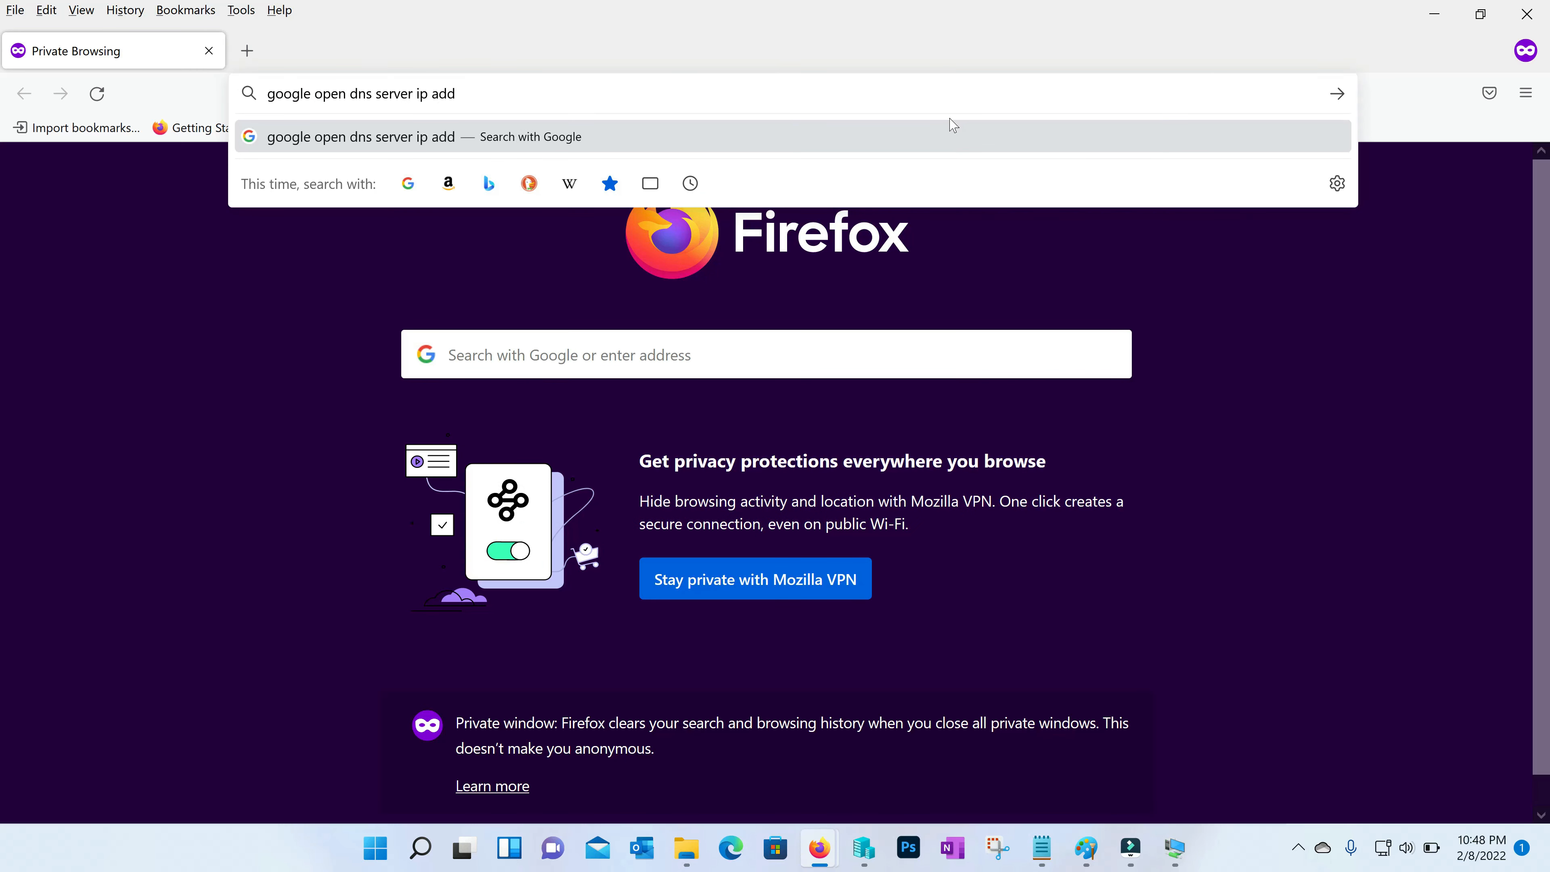
key(Return)
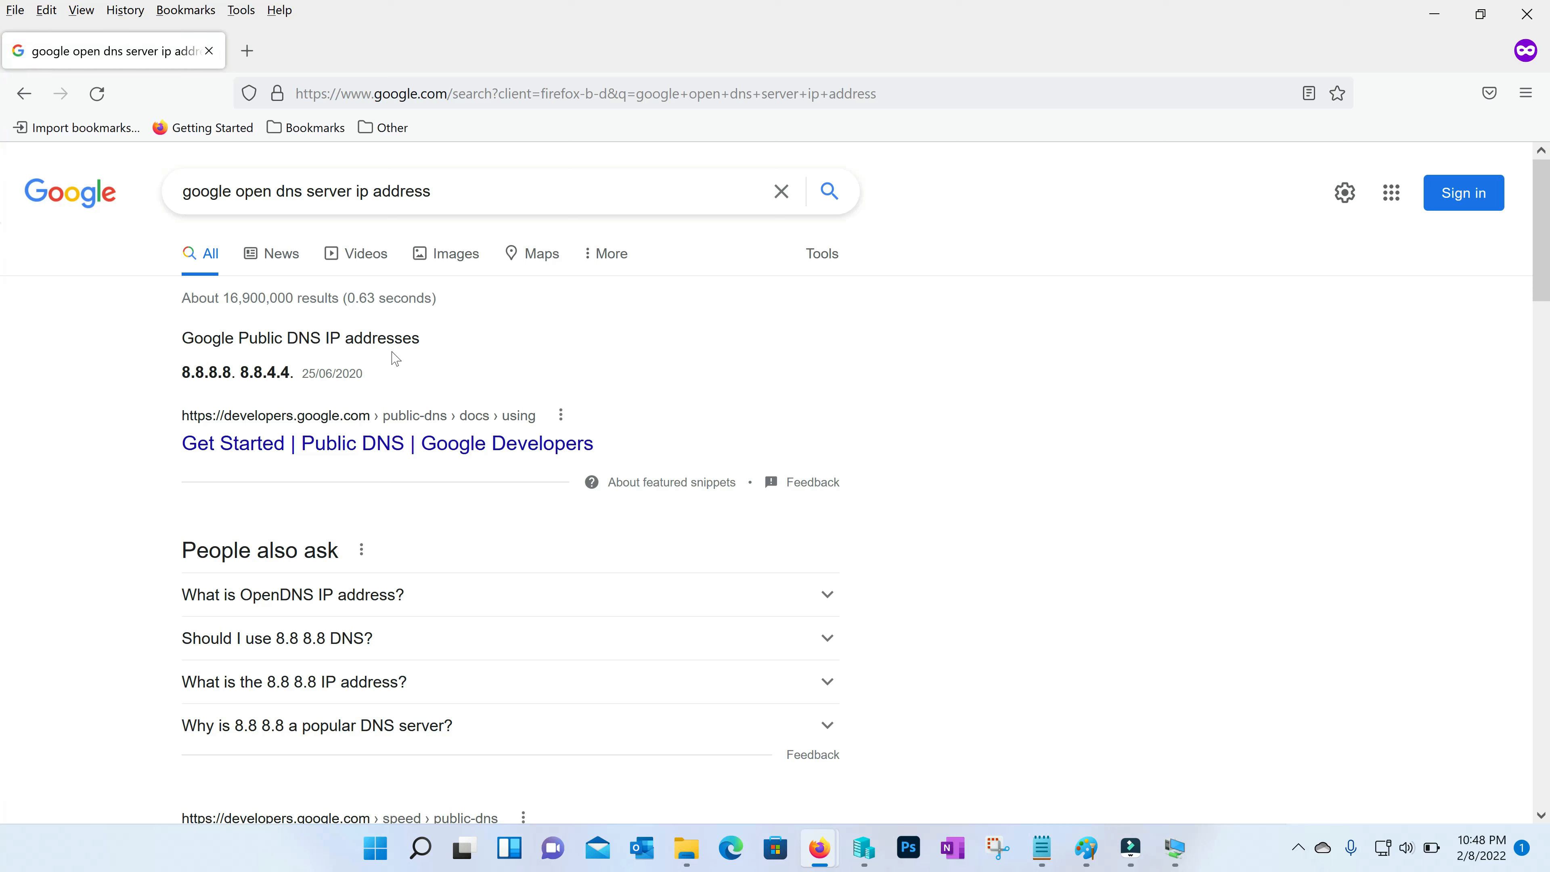
Step: Select the Google Public DNS address 8.8.8.8 in the search result and return to the DNS virtual machine
drag(182, 384, 241, 391)
click(246, 396)
drag(233, 373, 182, 373)
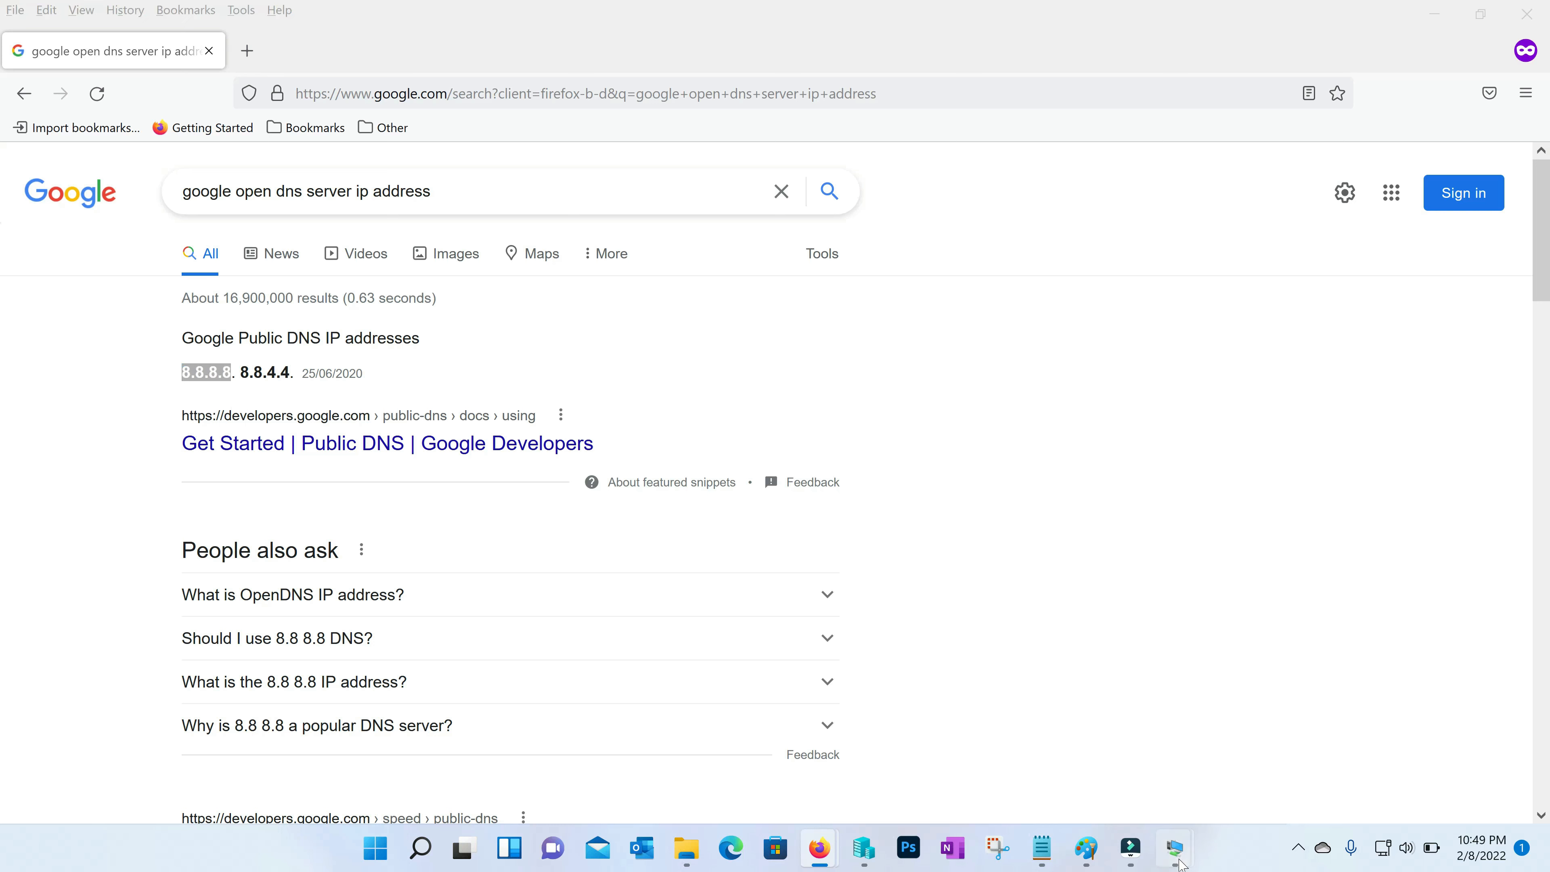
mouse_move(1175, 849)
click(1282, 754)
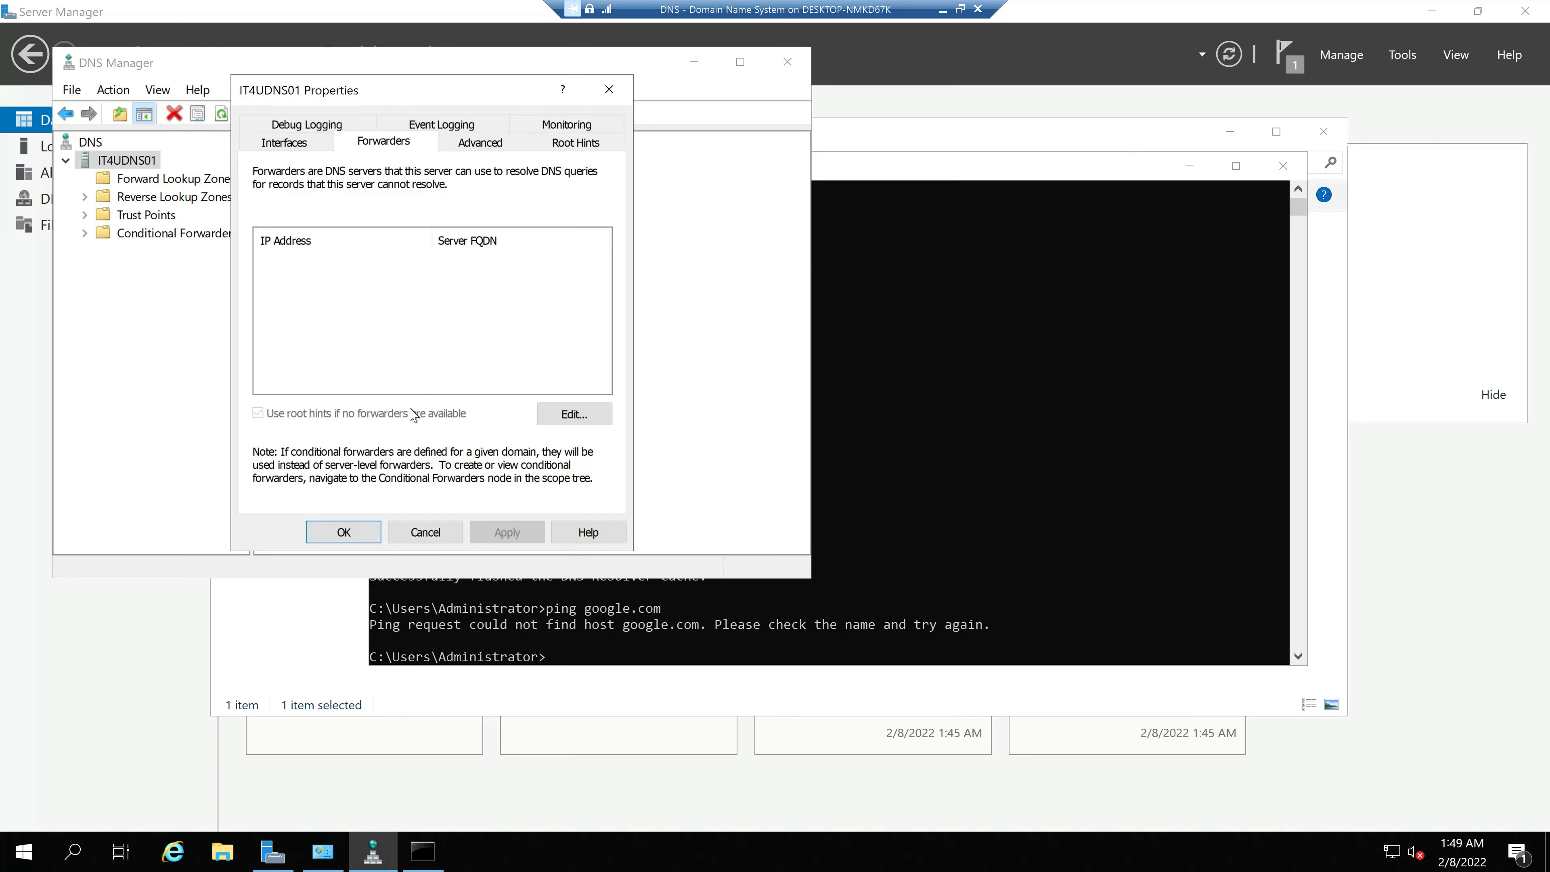
Step: Add 8.8.8.8 as a forwarder for server IT4UDNS01, apply it, check the root hints and close the properties
click(575, 415)
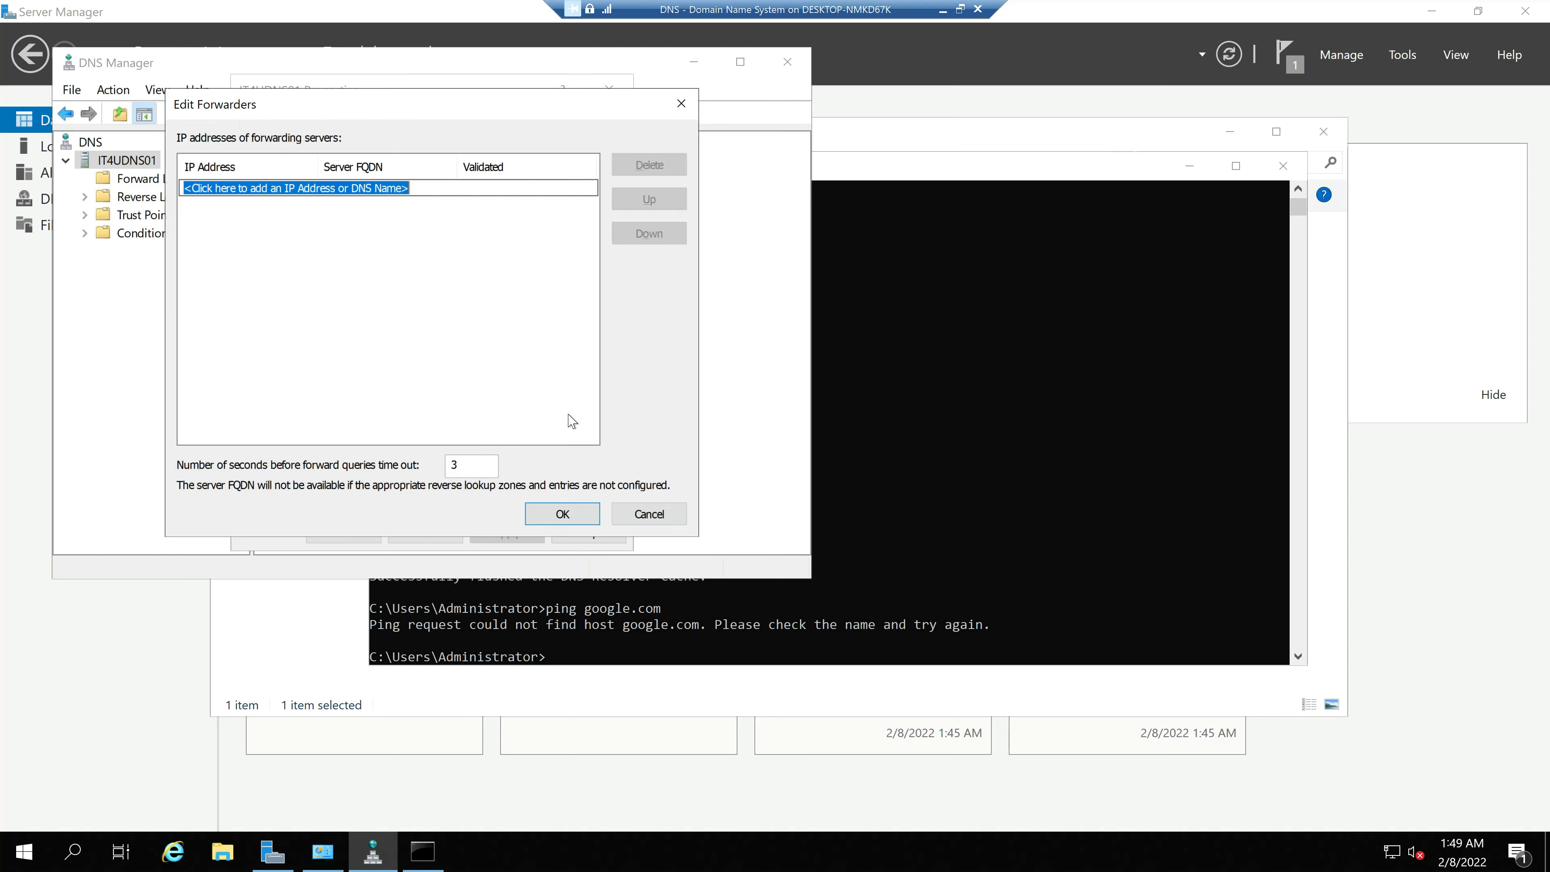
text(8.8.8.8)
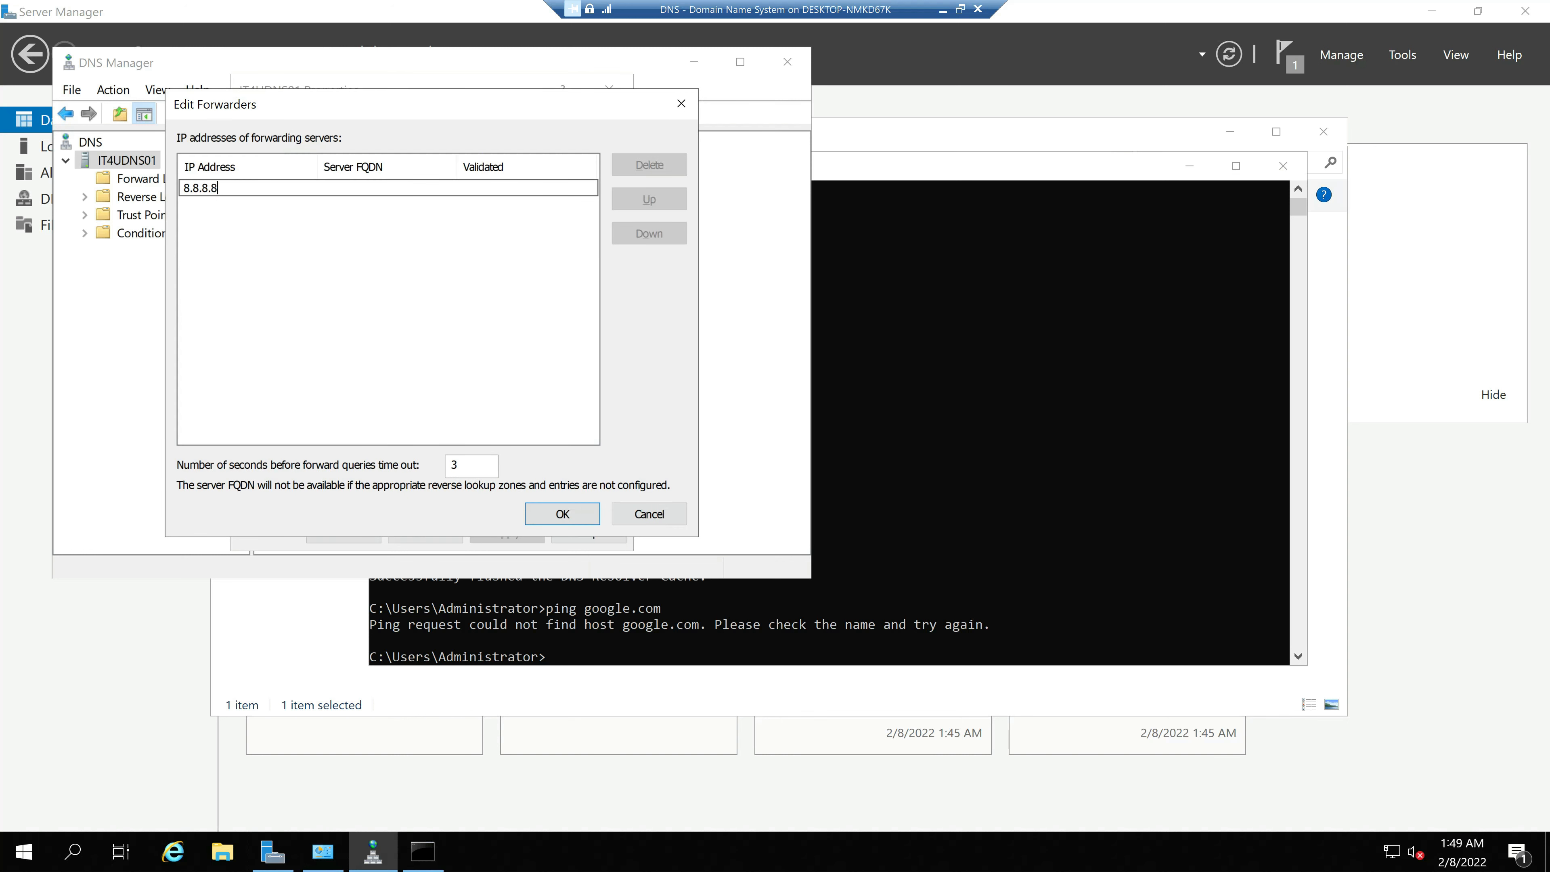
key(Return)
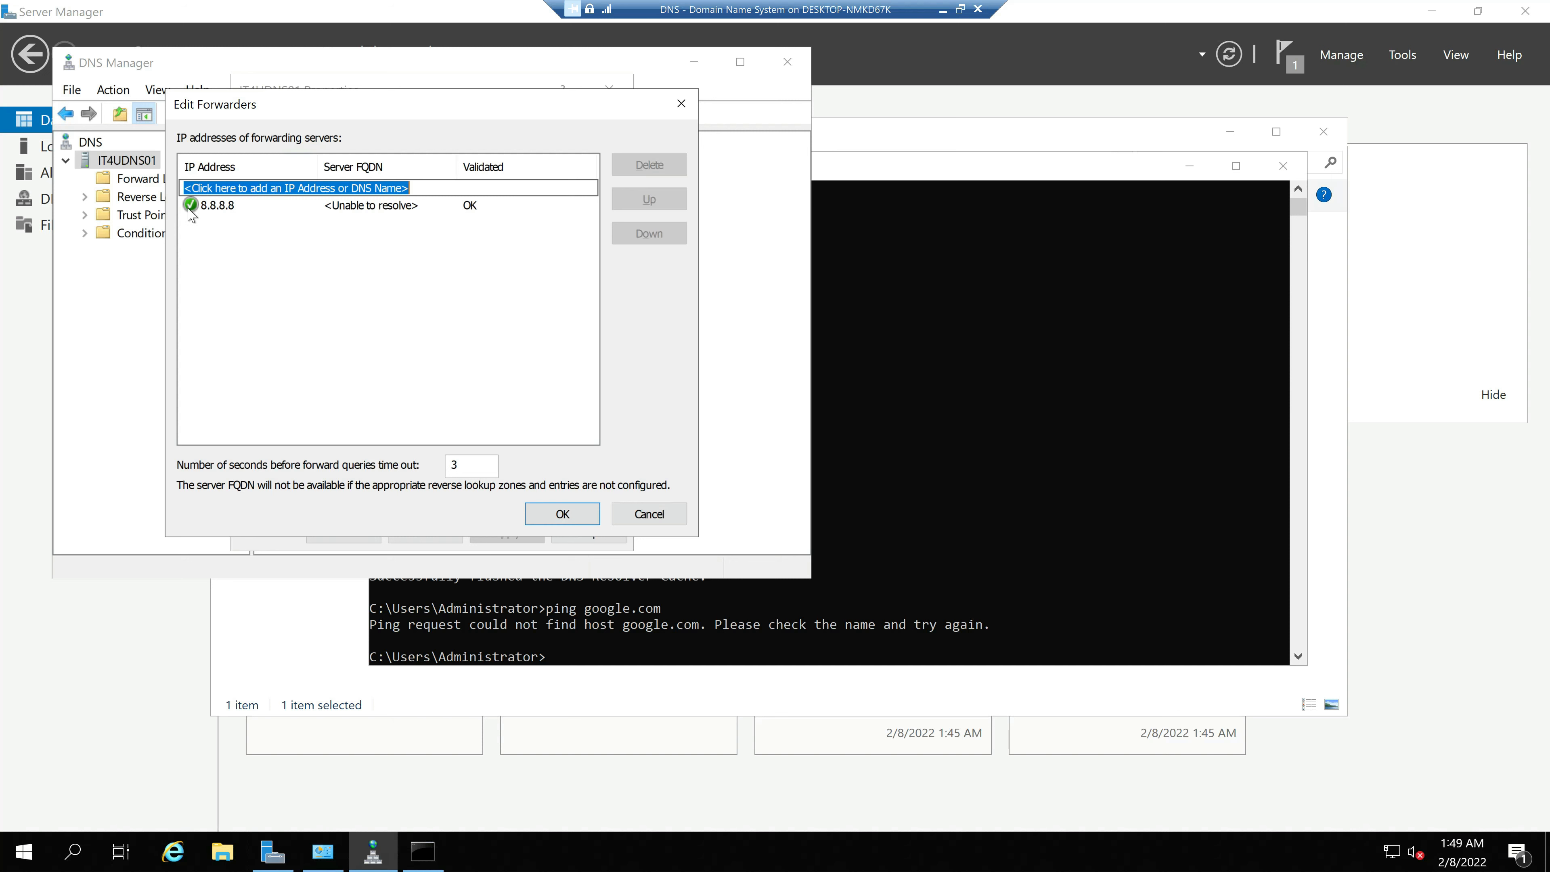
click(563, 514)
click(518, 536)
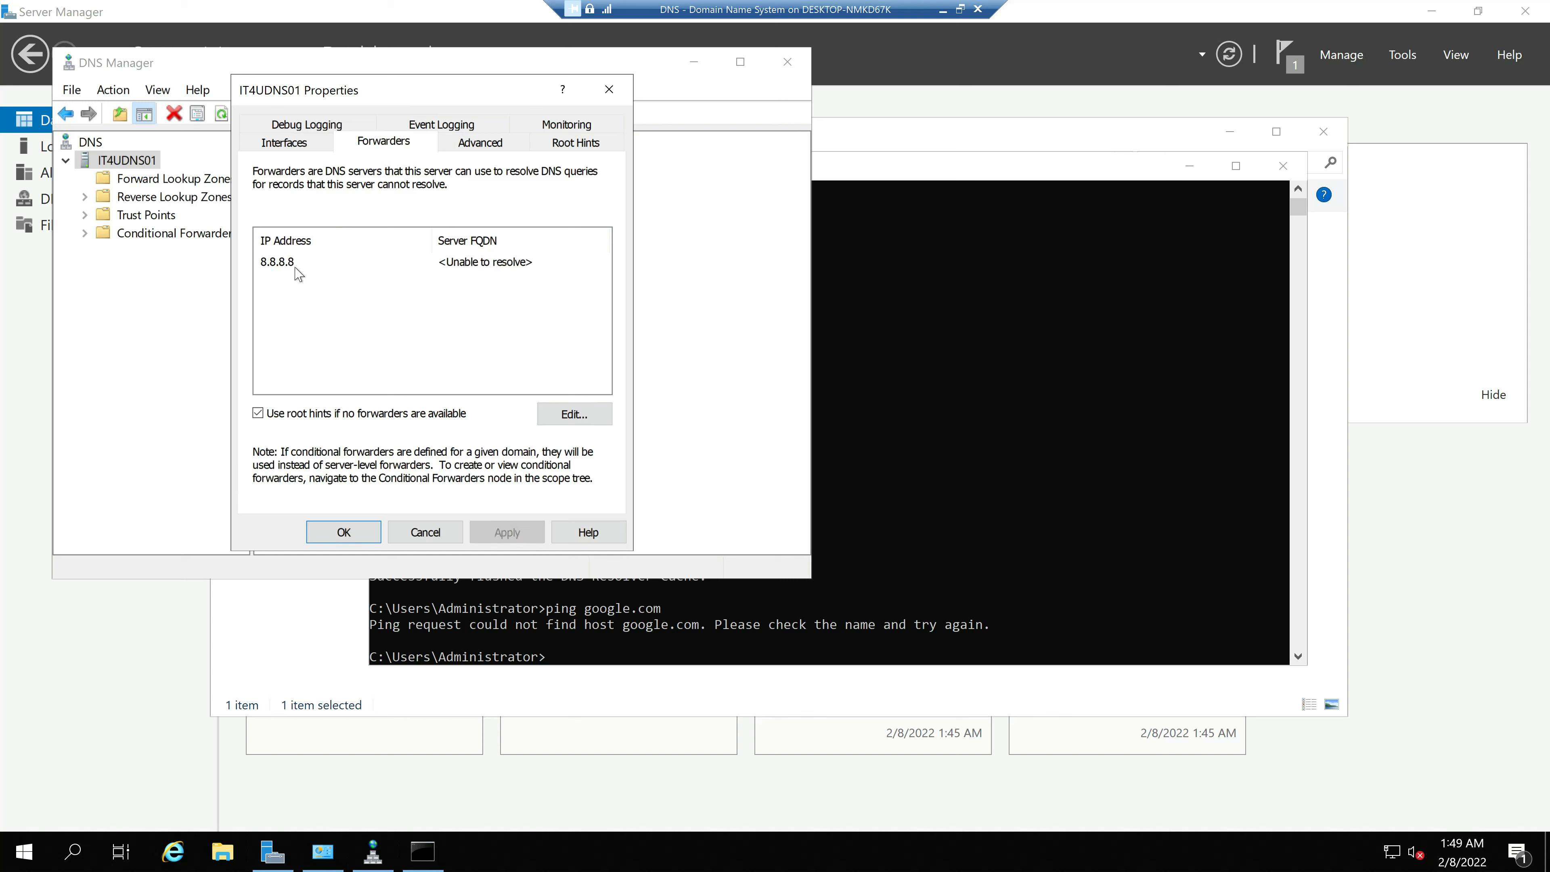
click(574, 145)
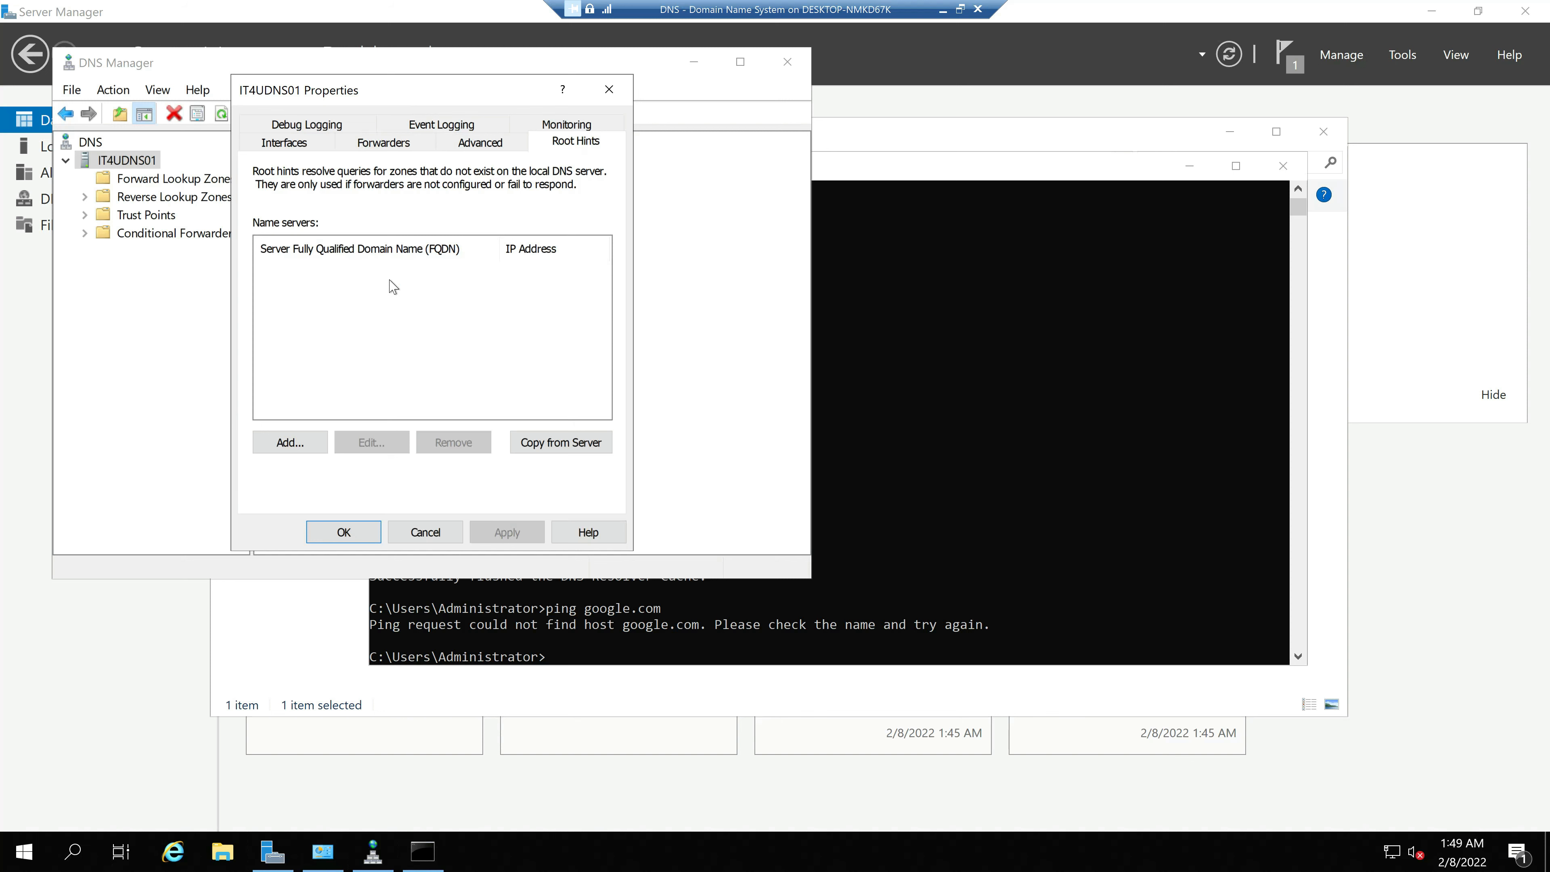
click(385, 145)
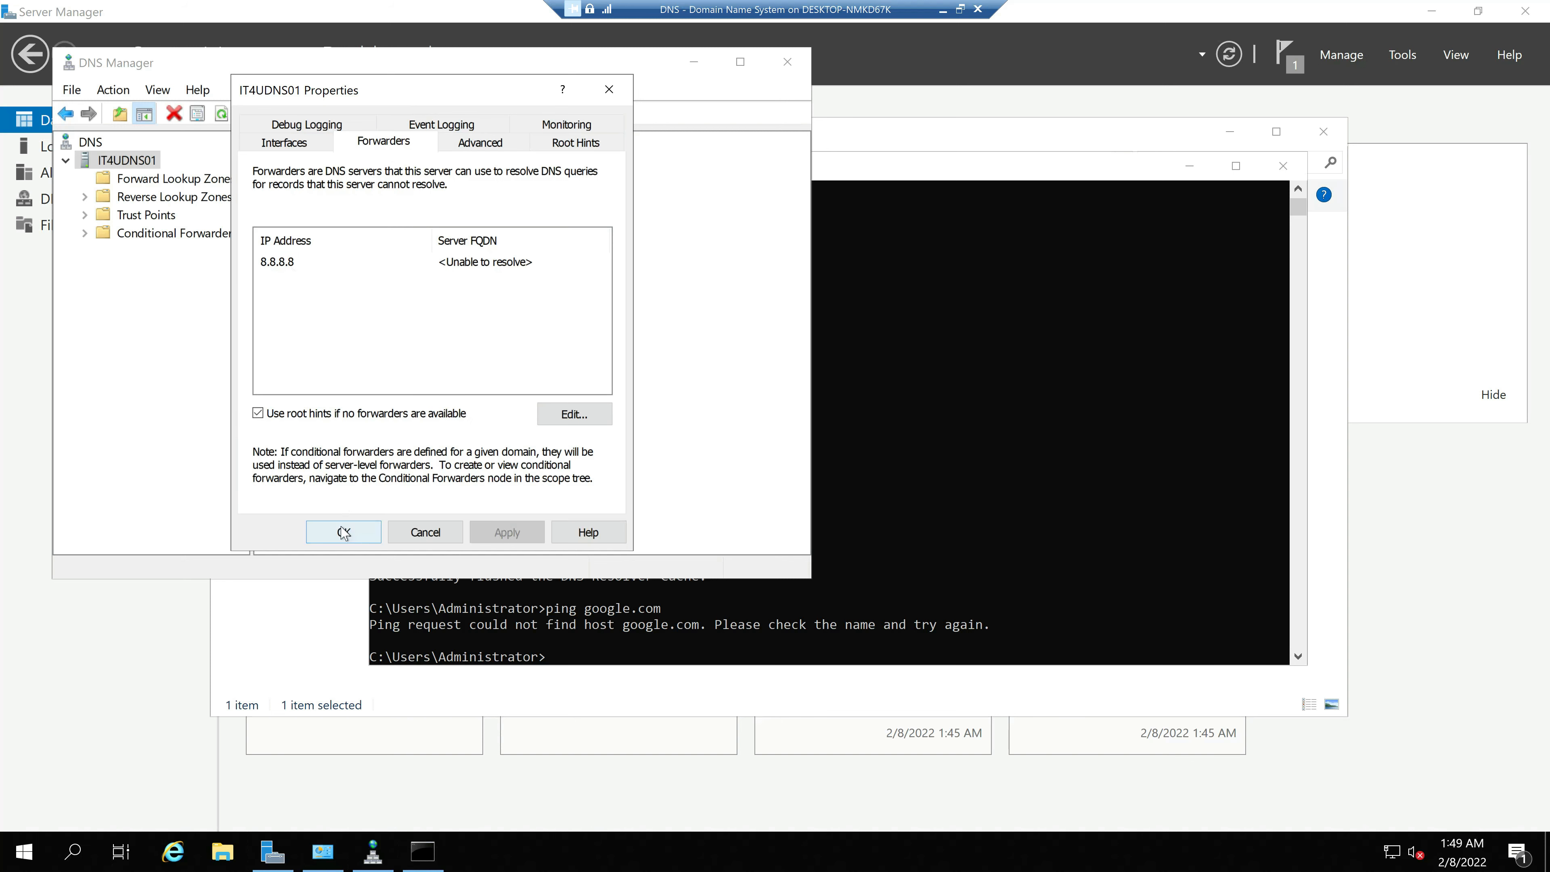
click(356, 534)
Step: Run ping google.com in the Command Prompt to test name resolution through the 8.8.8.8 forwarder
click(928, 388)
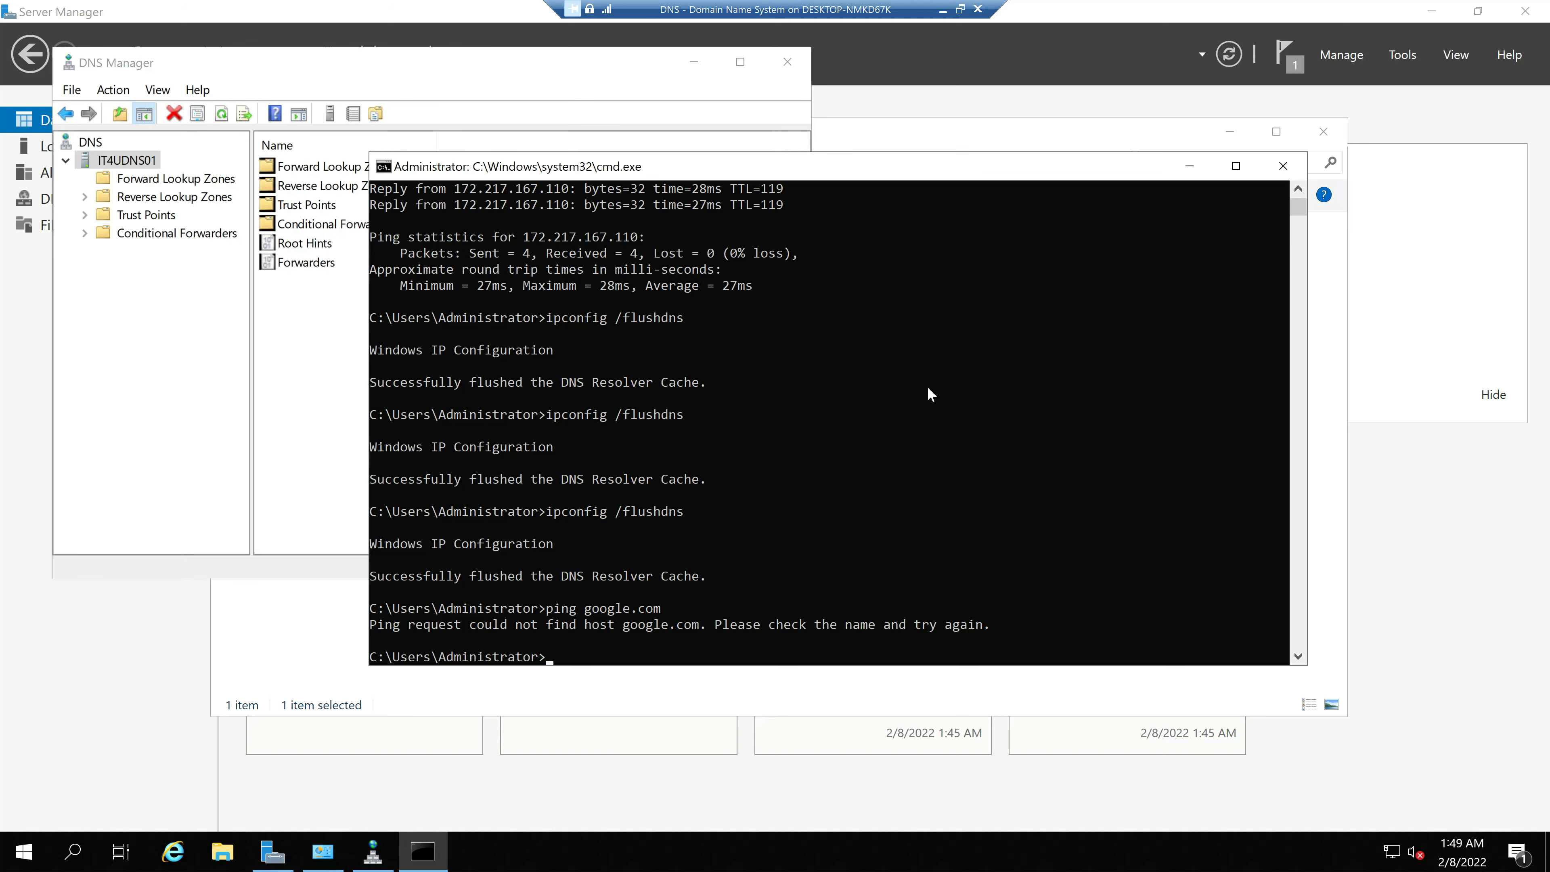
key(Up)
key(Return)
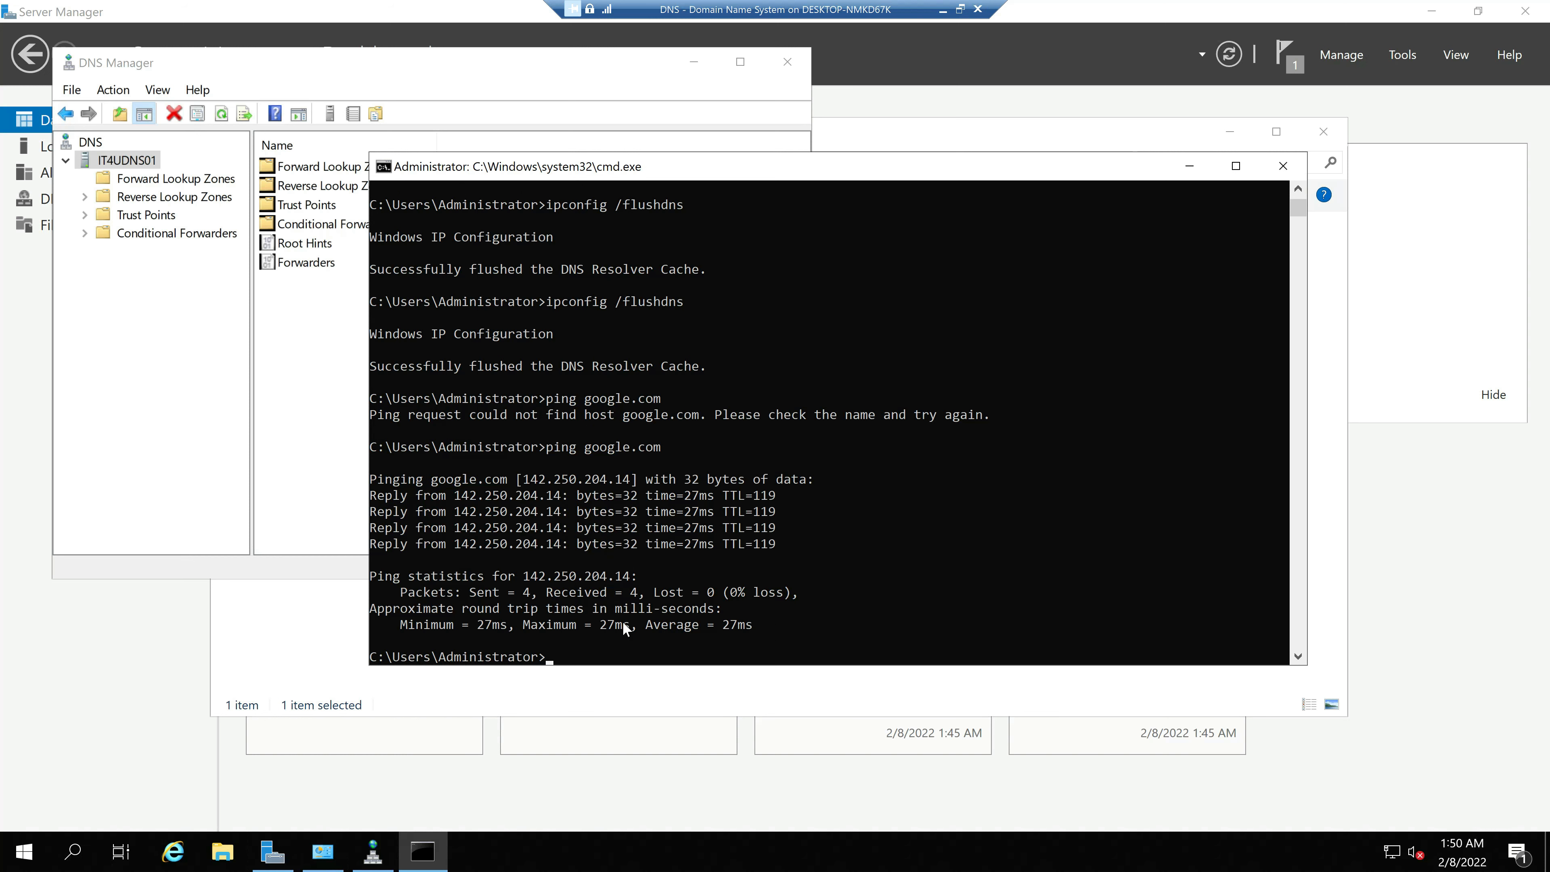
Step: Reopen the properties of server IT4UDNS01 and review its 8.8.8.8 forwarder entry
right_click(121, 161)
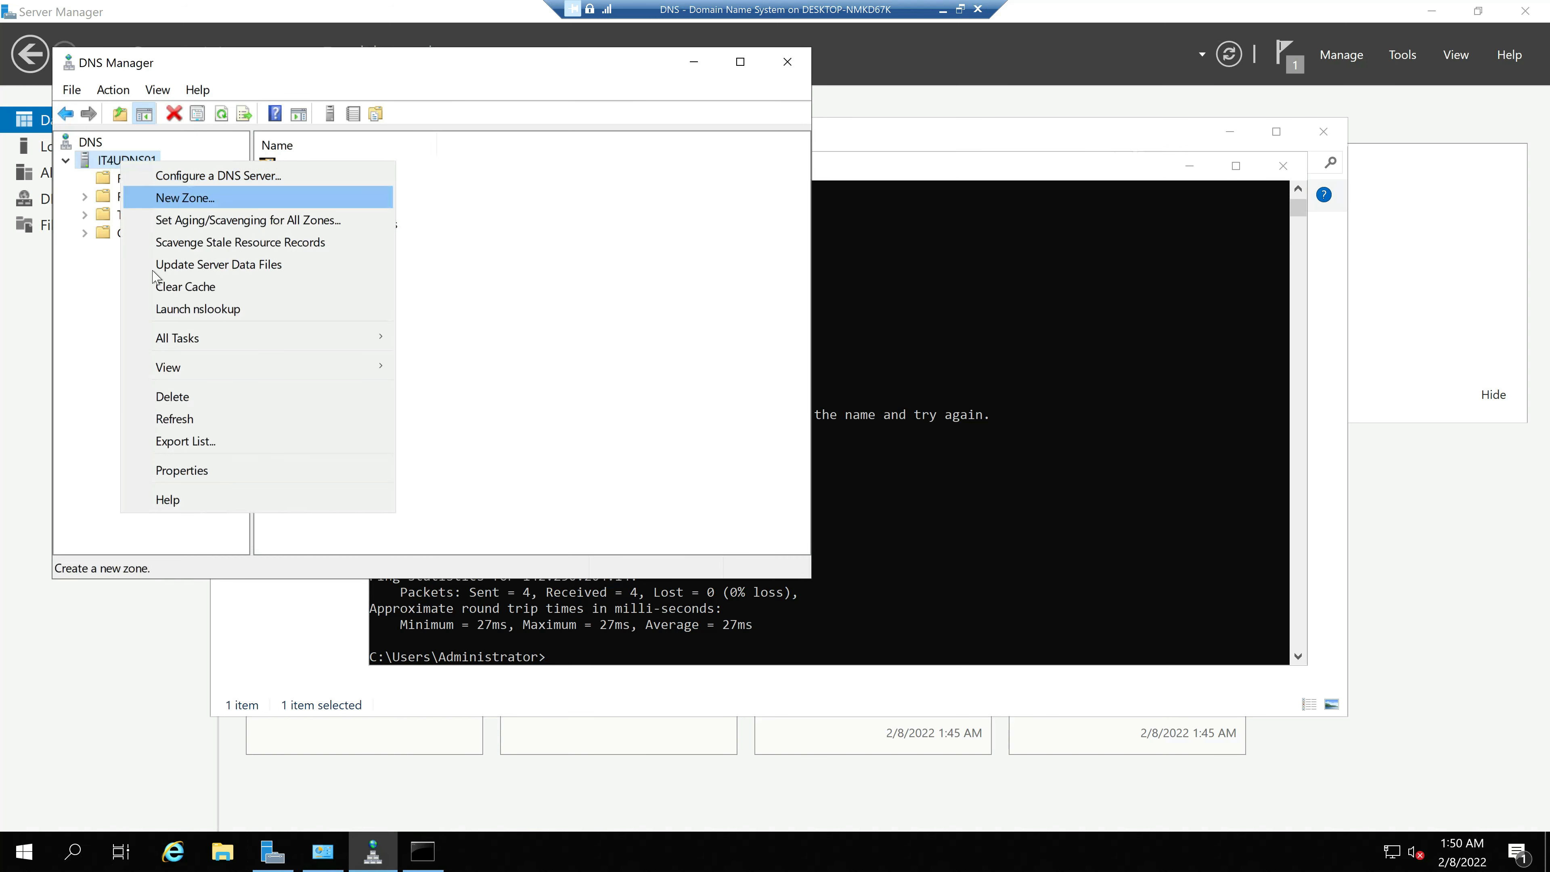
click(184, 471)
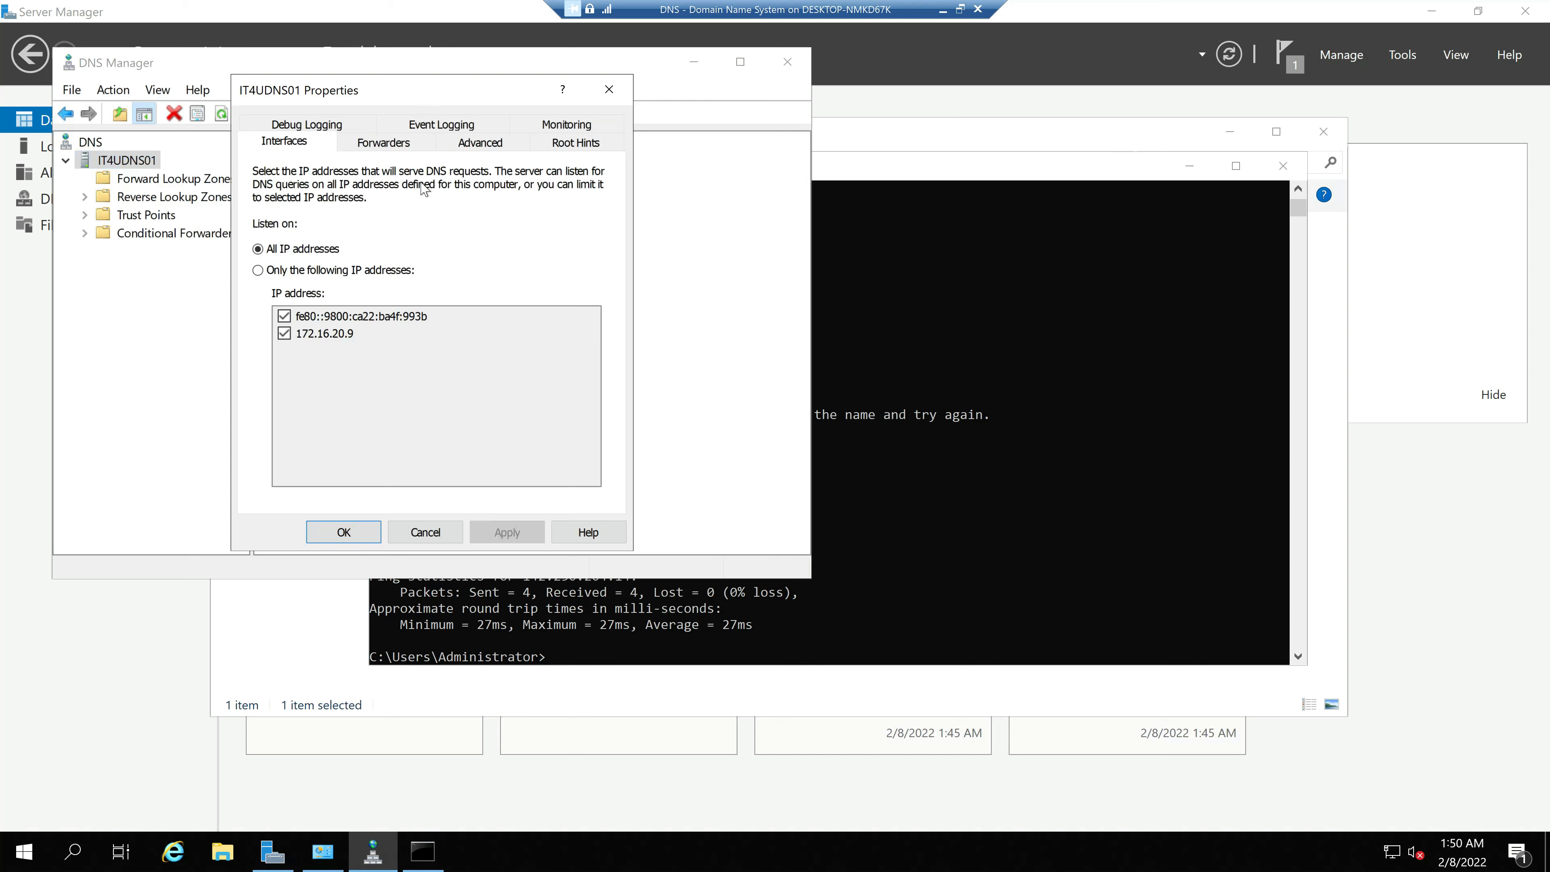
click(383, 142)
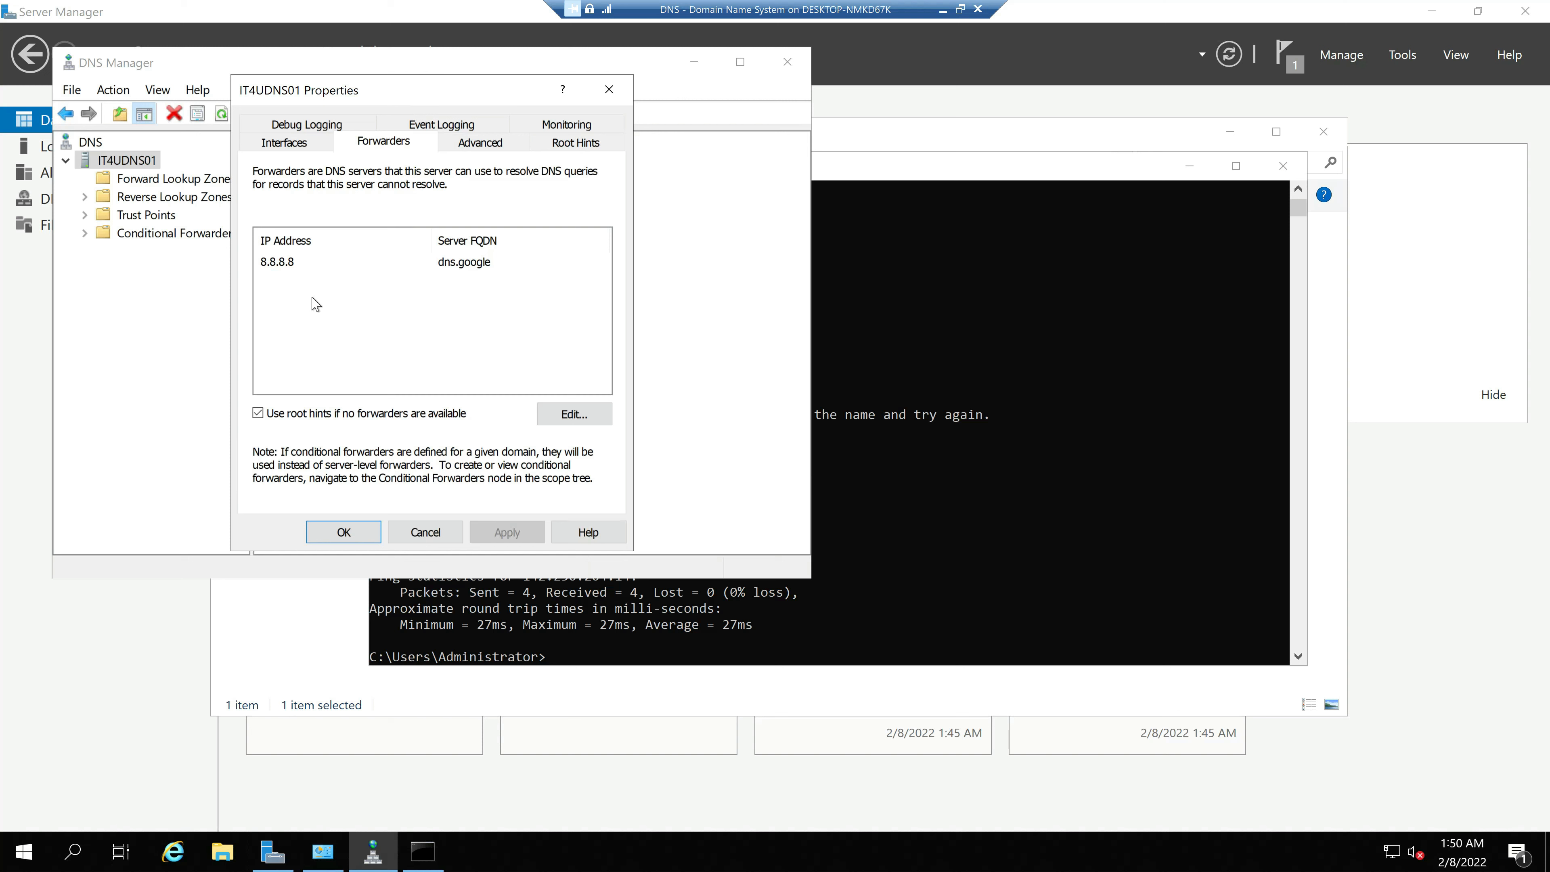
click(287, 262)
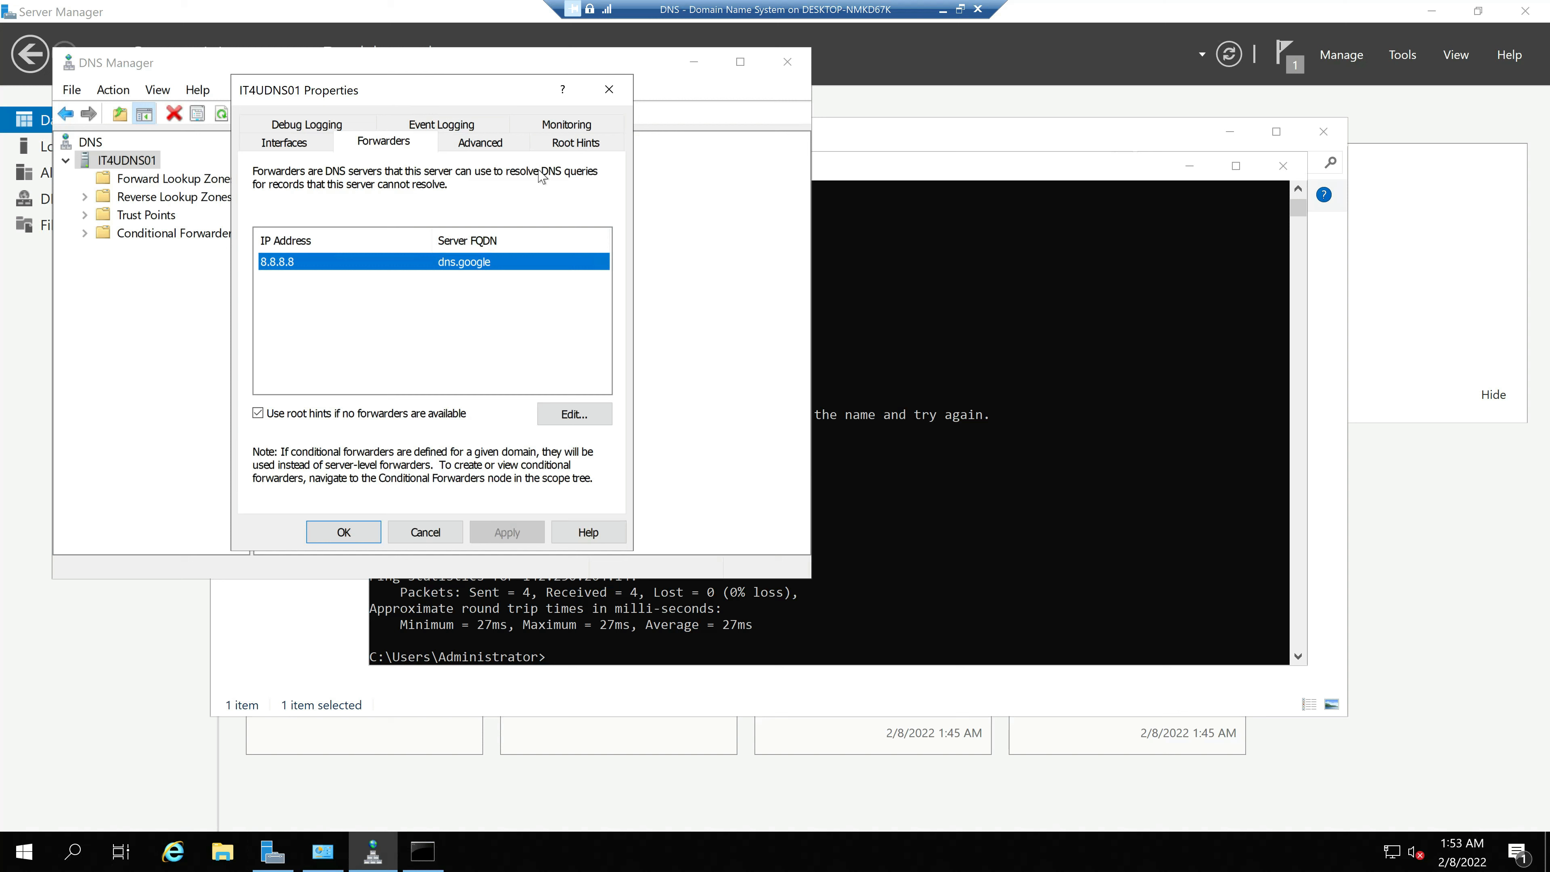
Step: Copy the root hints from DNS server 172.16.20.5 into IT4UDNS01 and apply them
click(585, 147)
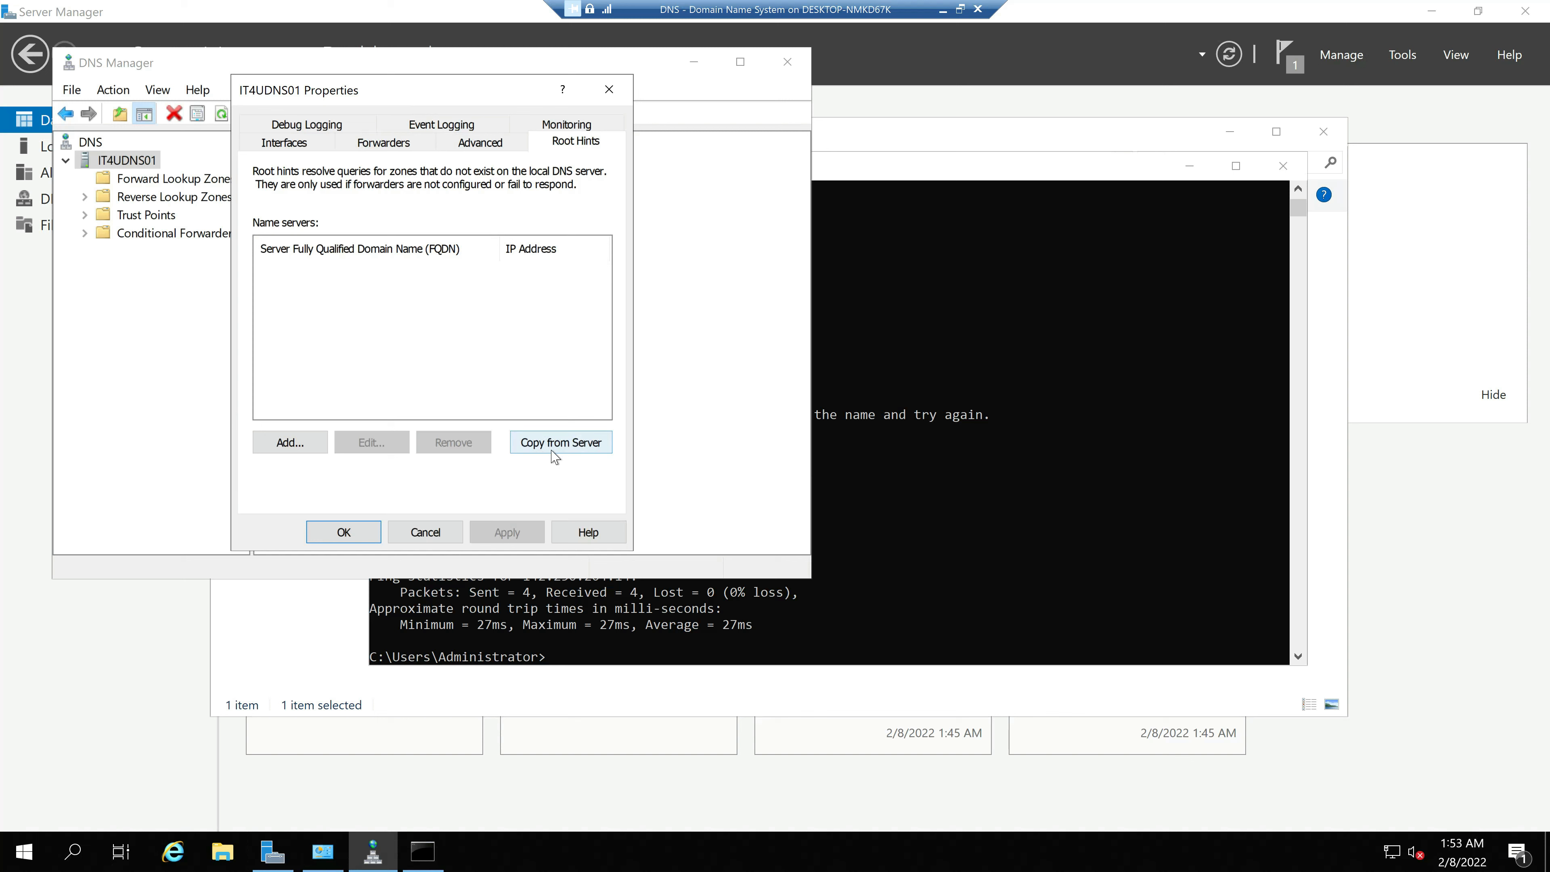
click(566, 453)
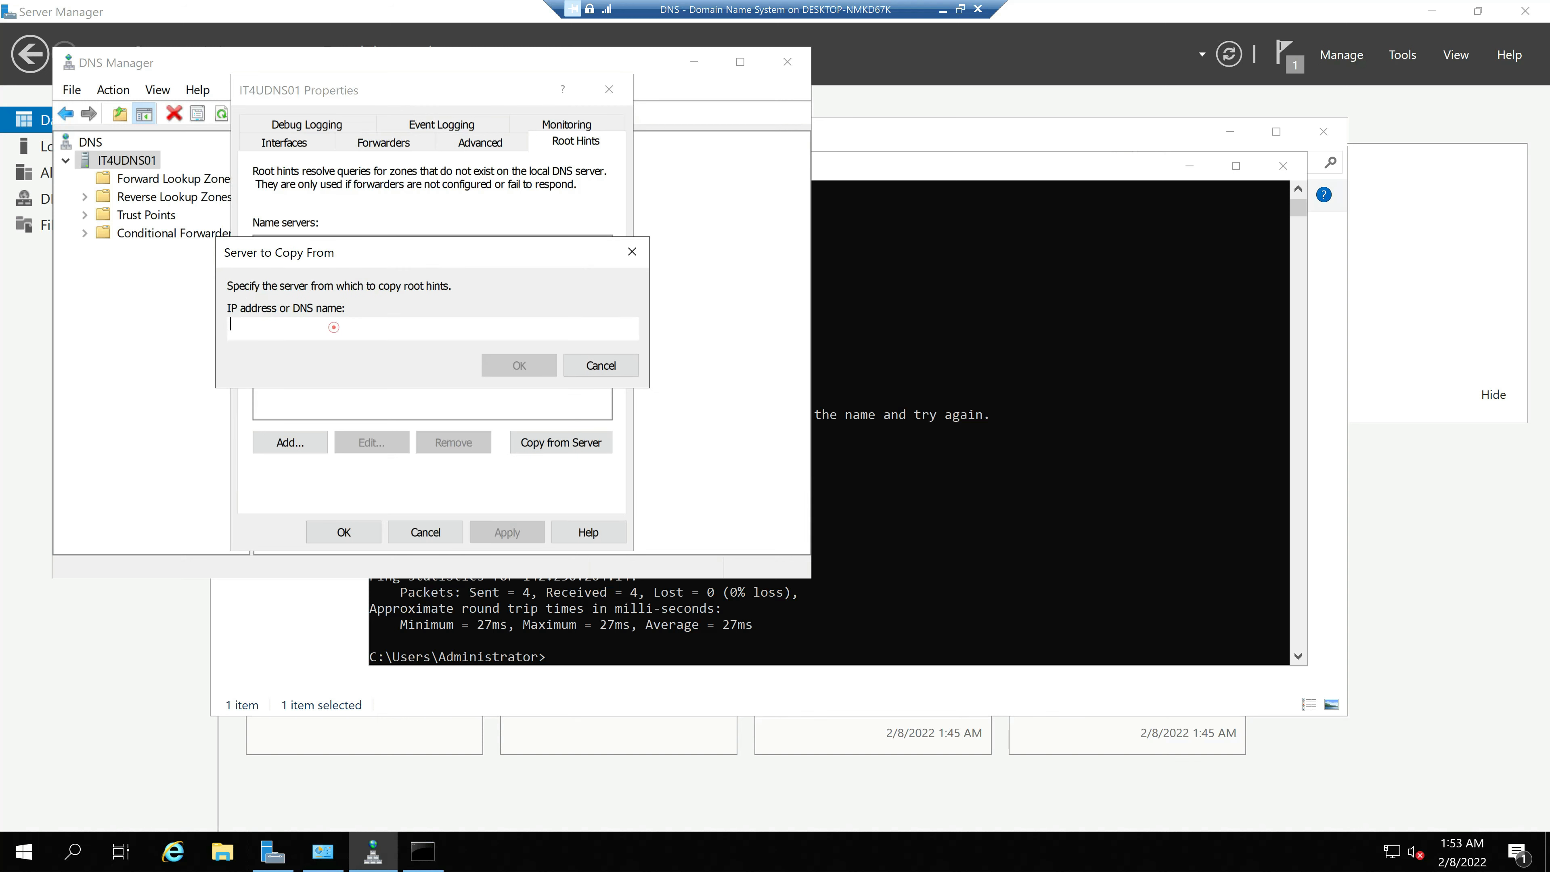
text(1)
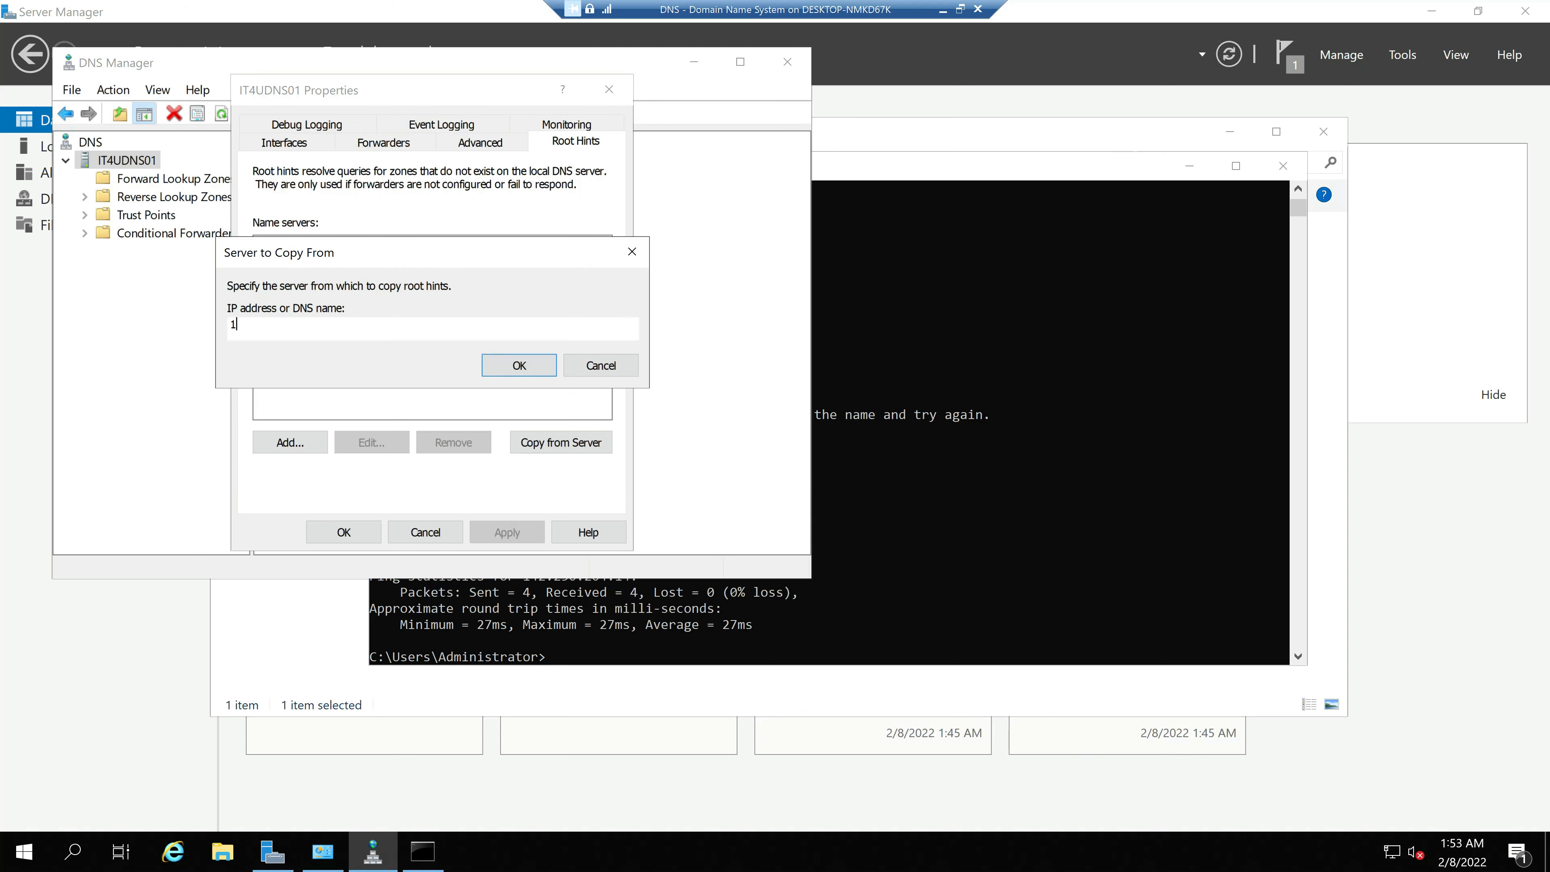
text(72.16.20.5)
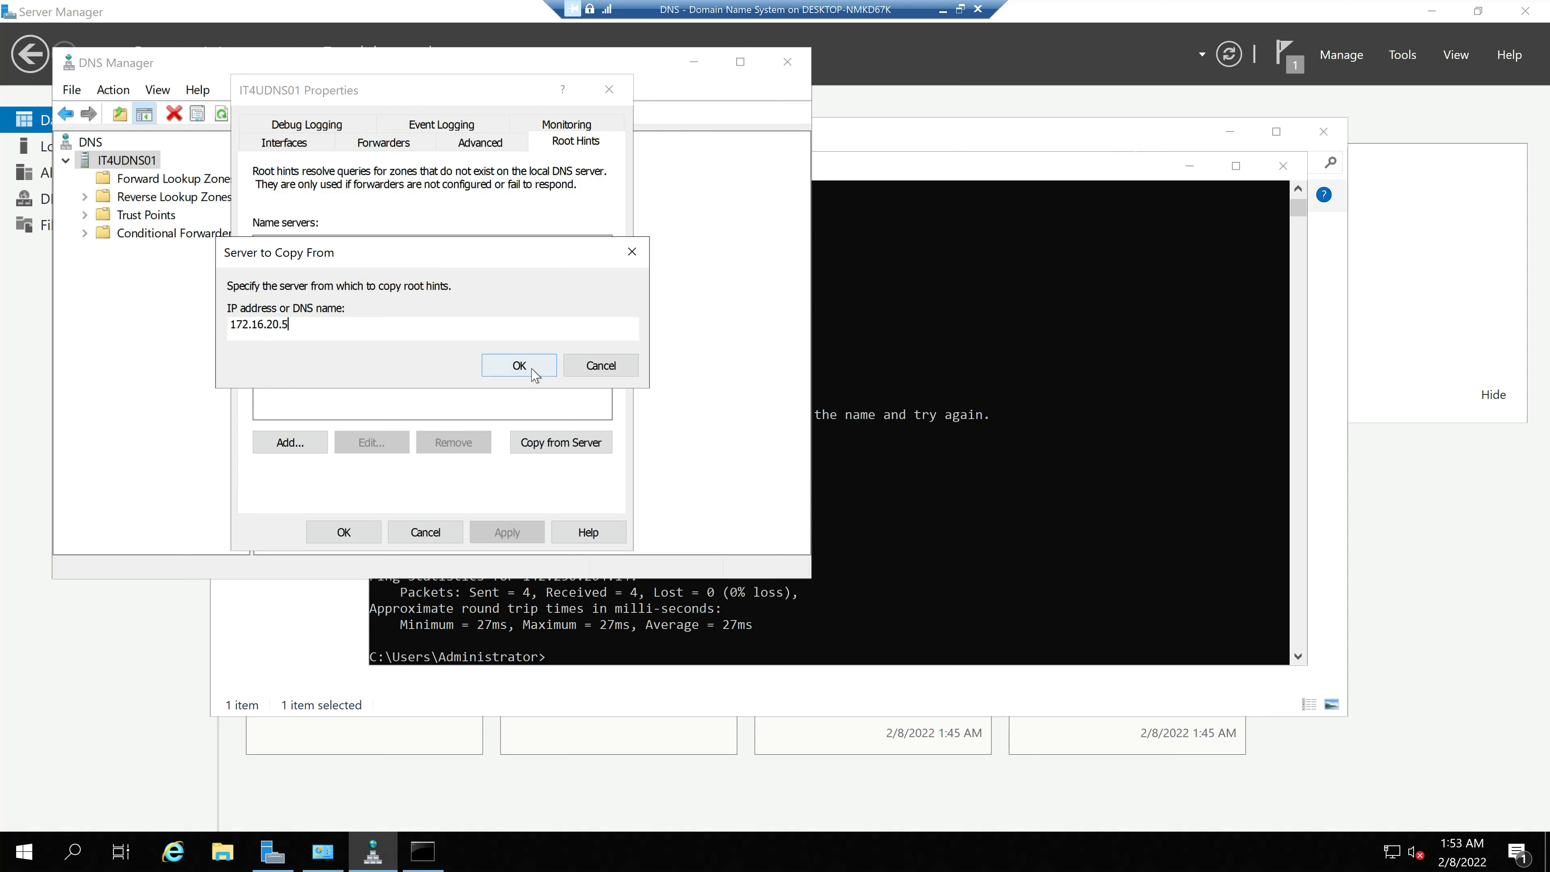
click(519, 364)
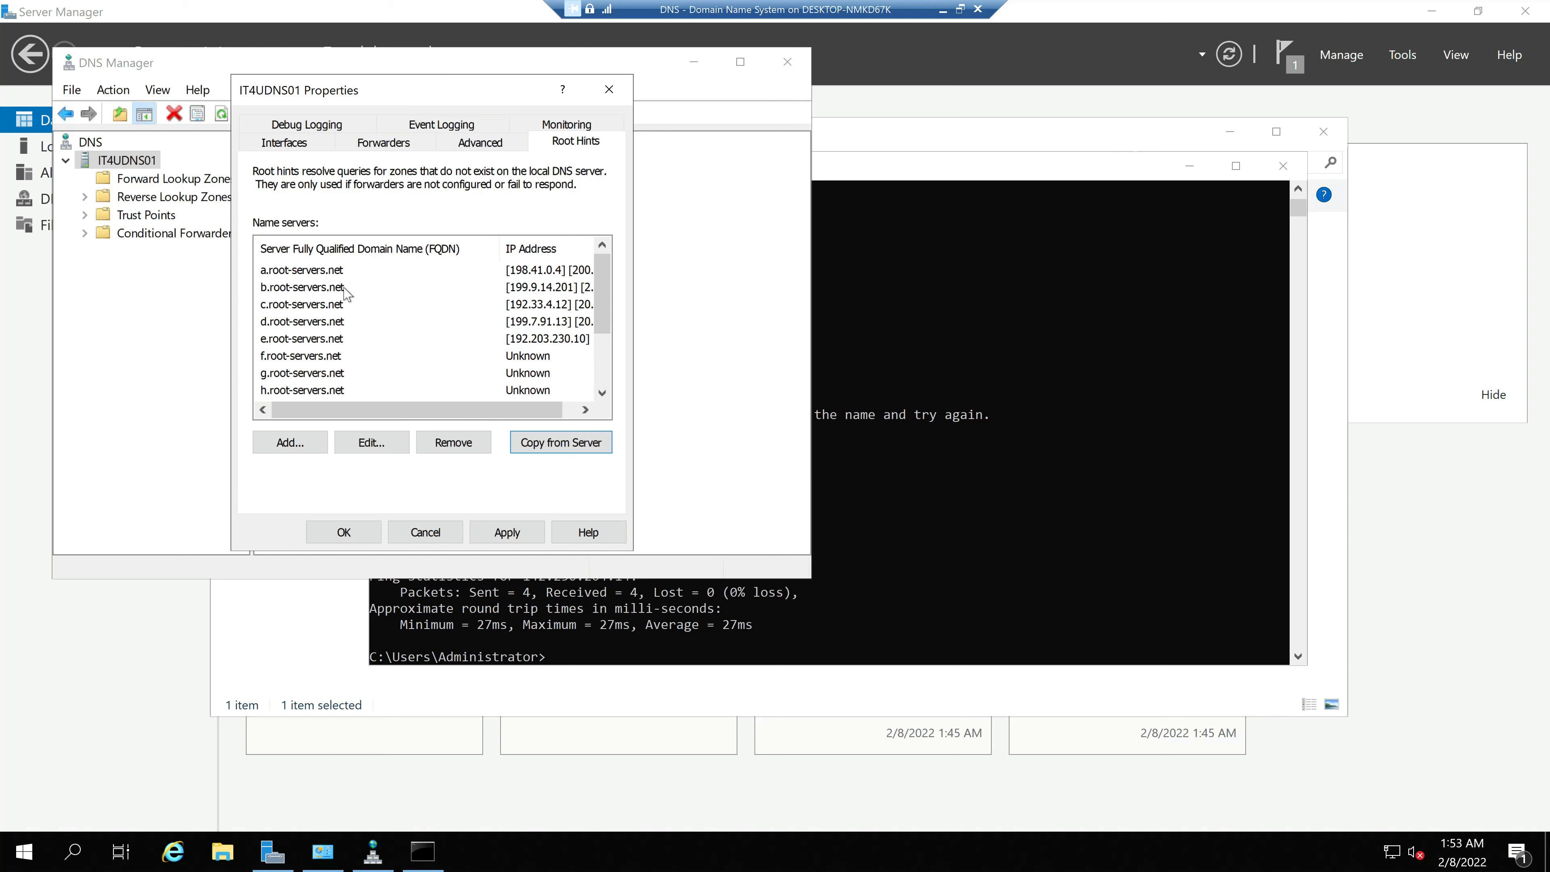
drag(603, 330, 607, 385)
click(517, 535)
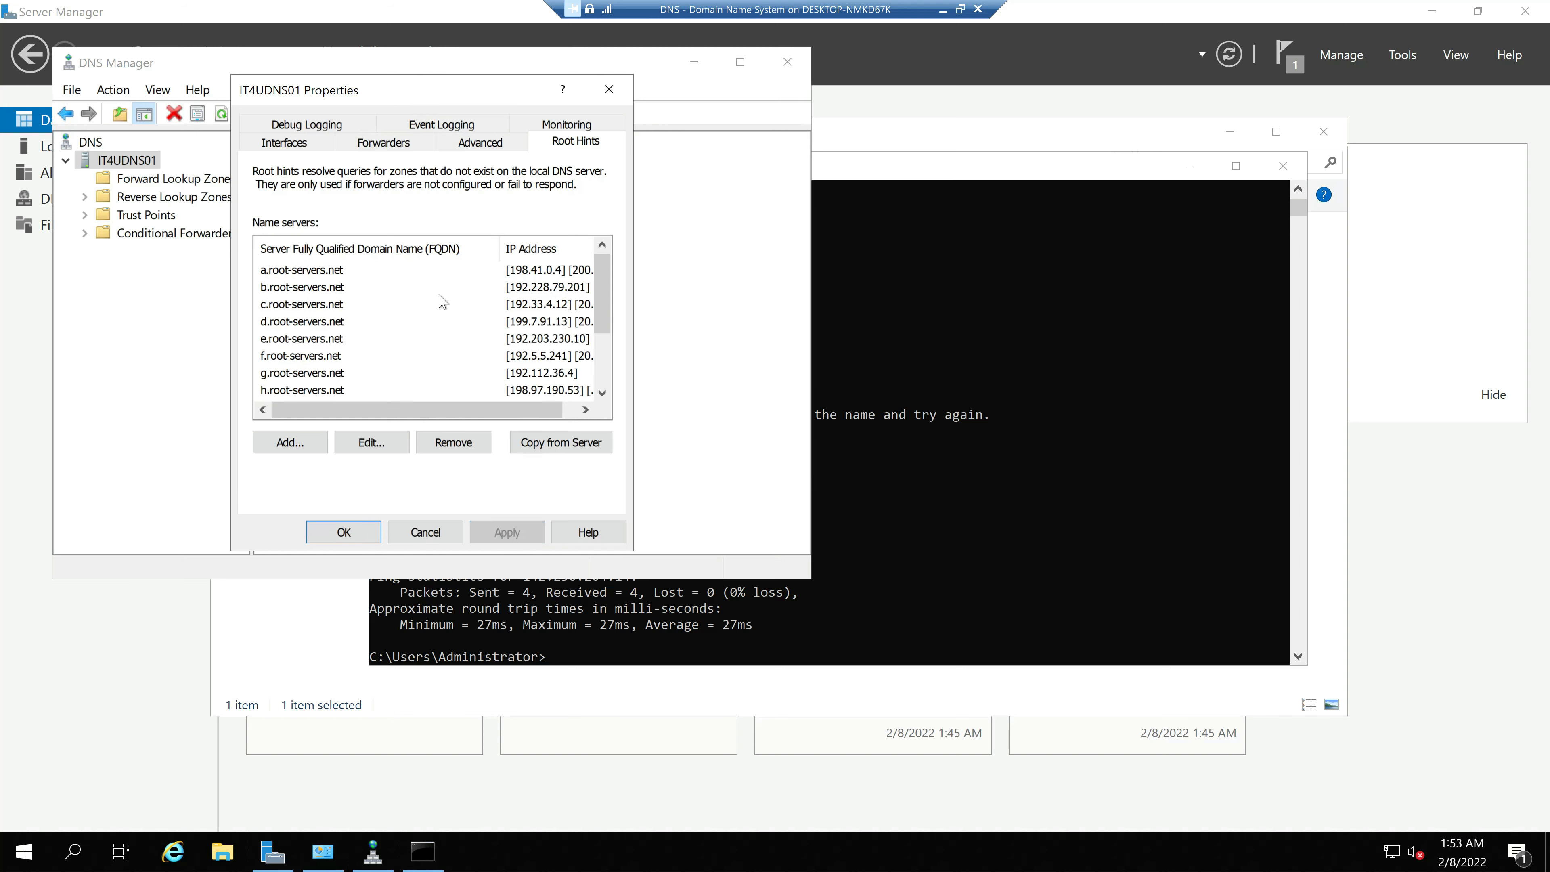
Step: Delete the 8.8.8.8 forwarder from IT4UDNS01, apply the change and close the server properties
click(383, 142)
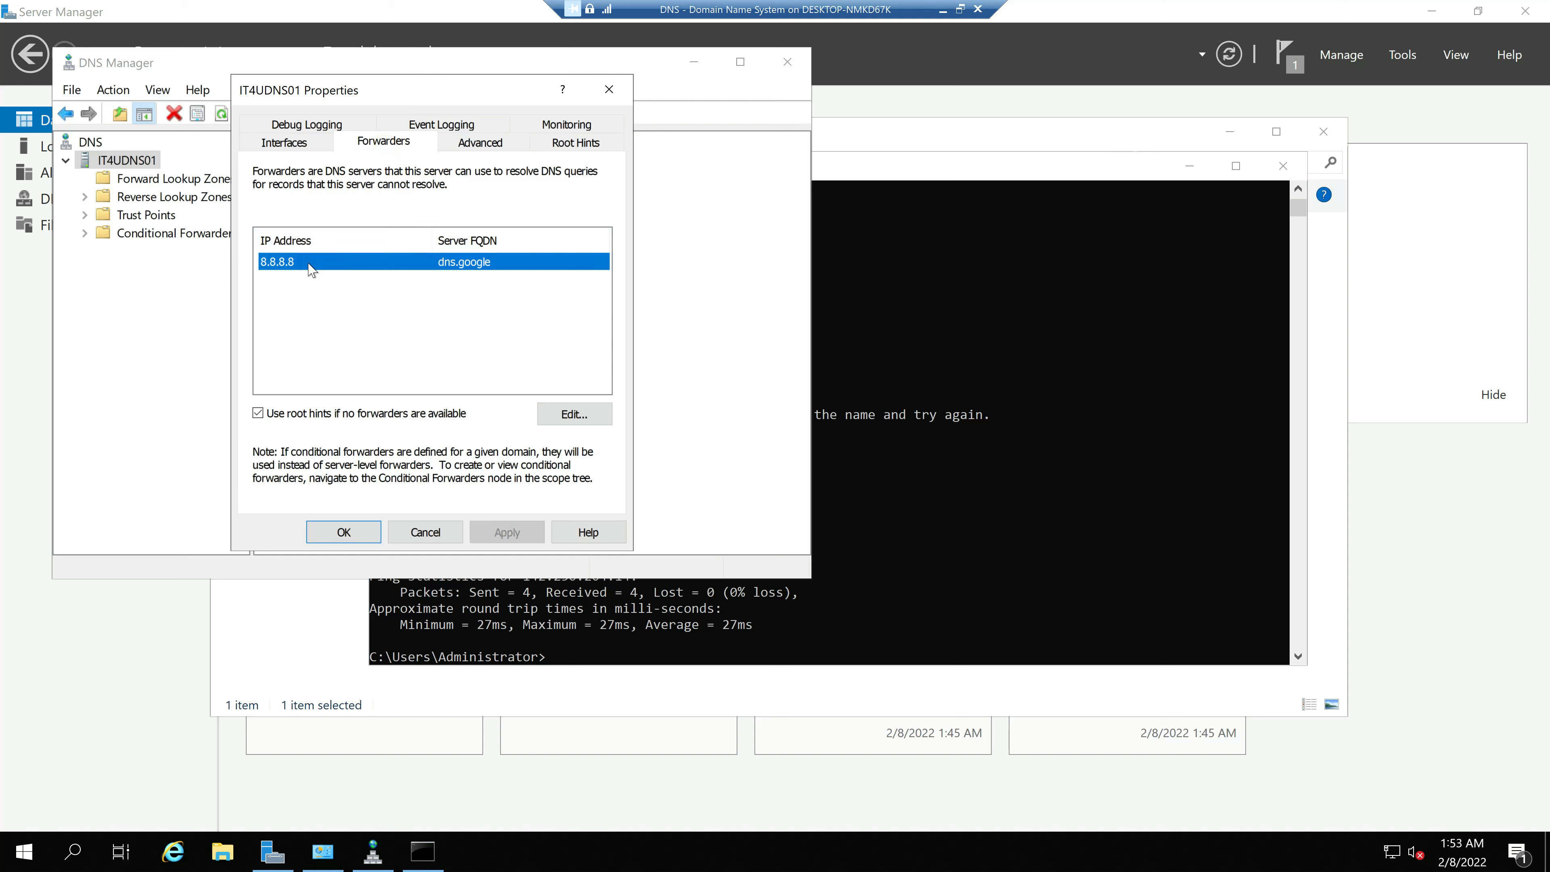
click(567, 421)
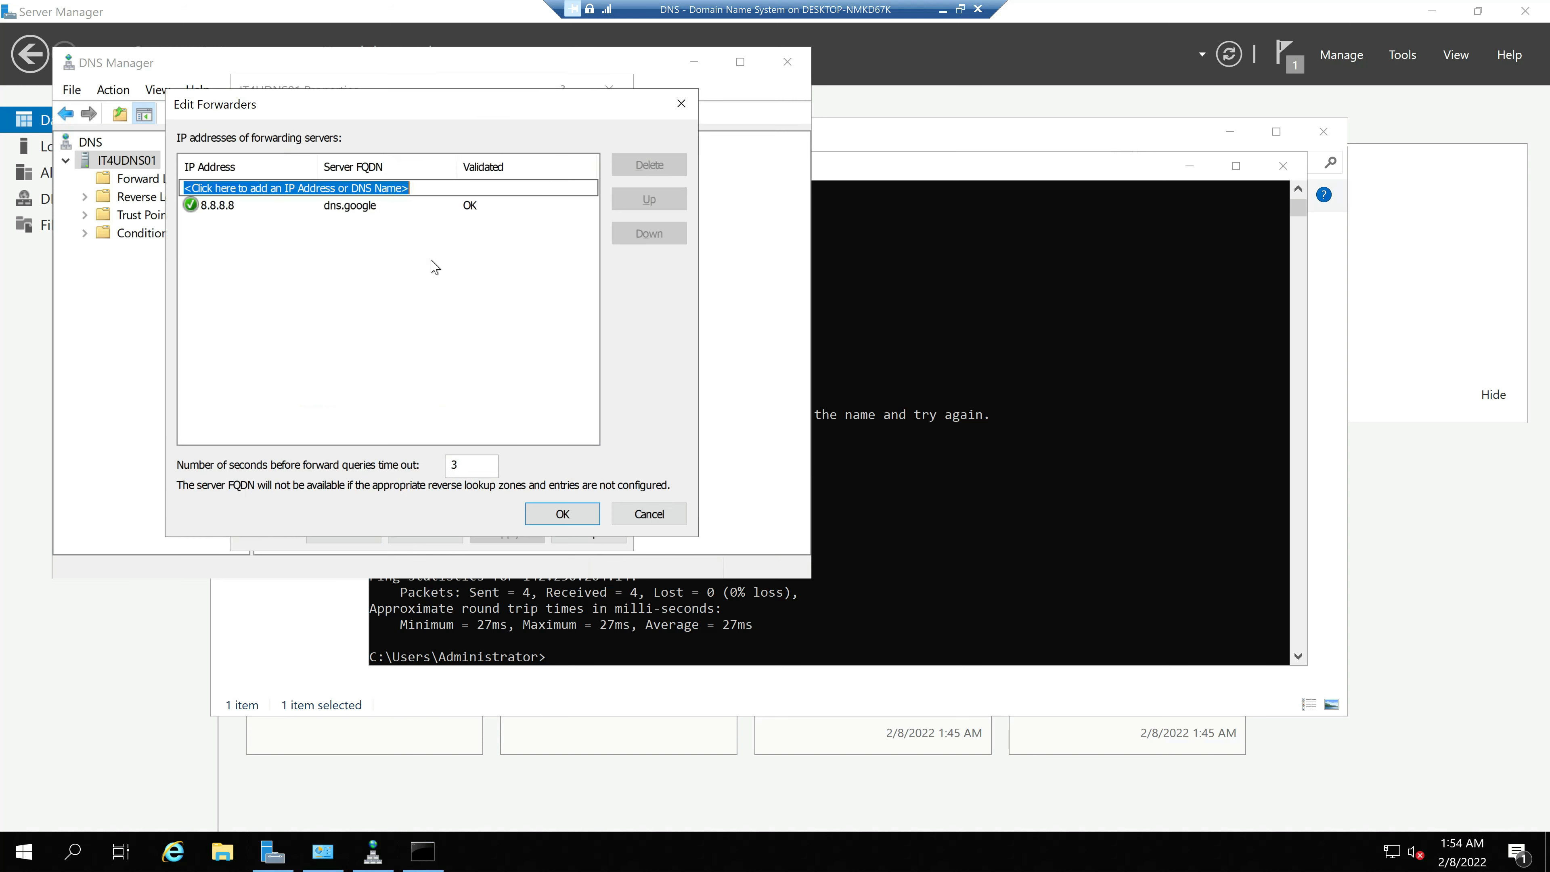
click(337, 206)
click(642, 175)
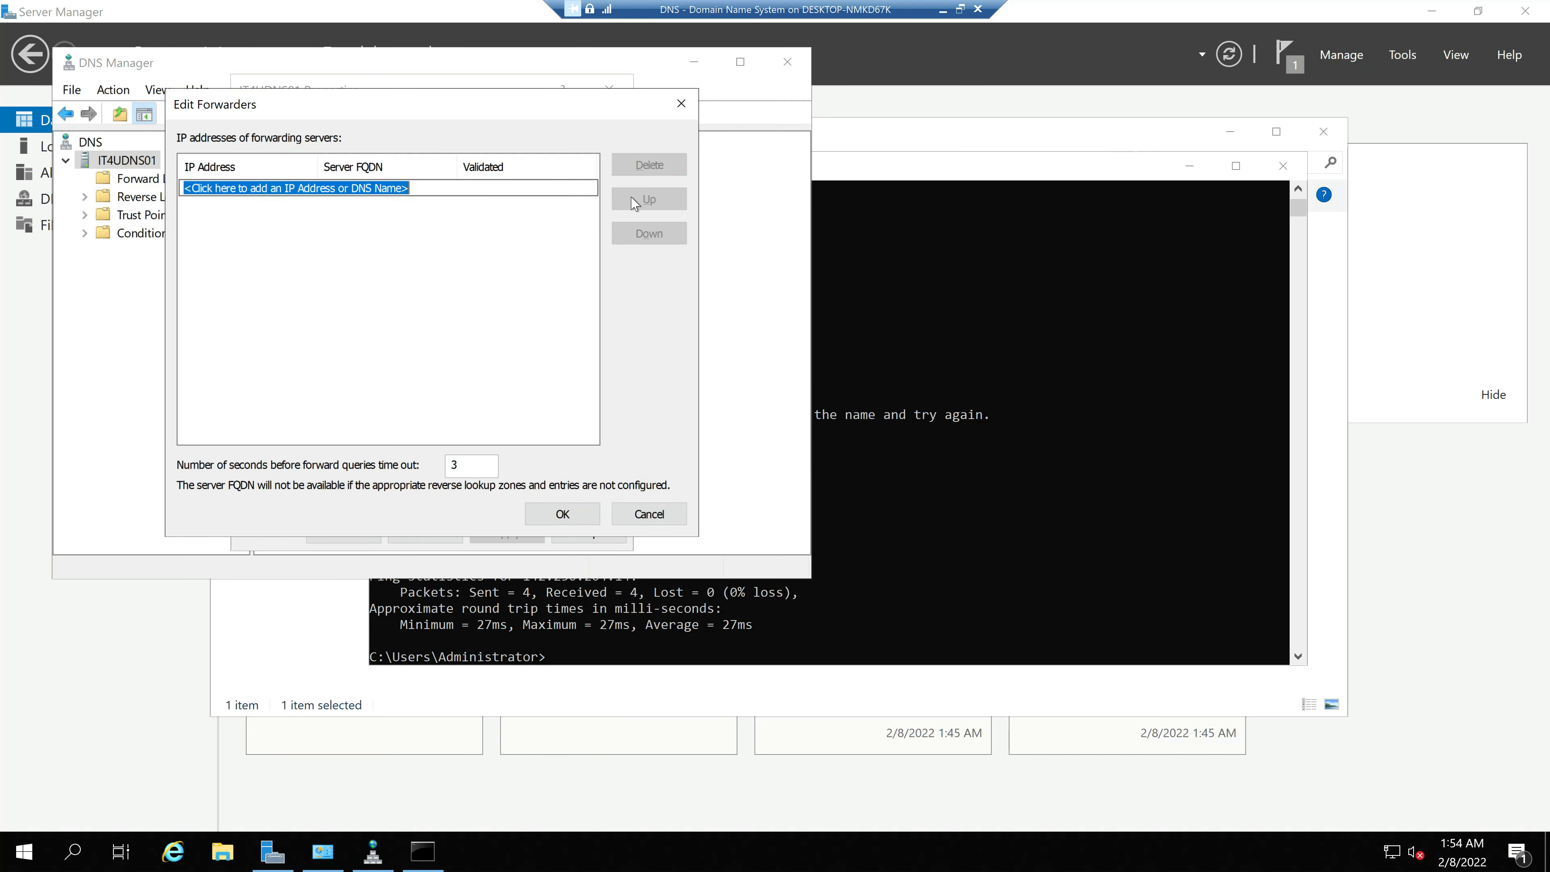
click(595, 508)
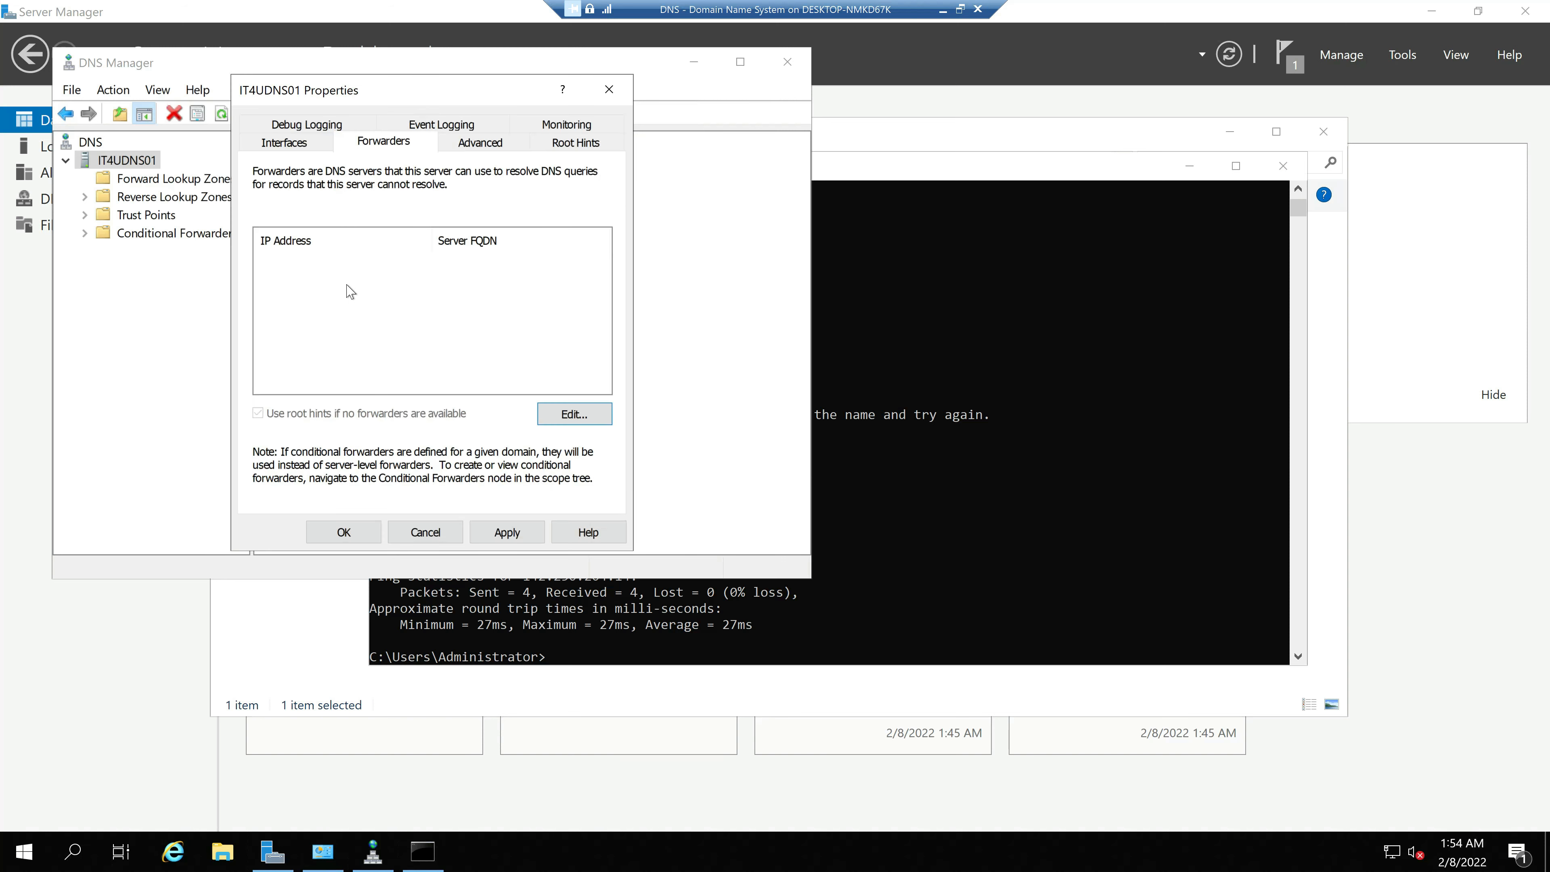
click(510, 534)
click(346, 534)
Step: Flush the resolver cache twice with ipconfig /flushdns and clear the DNS server cache of IT4UDNS01
click(641, 666)
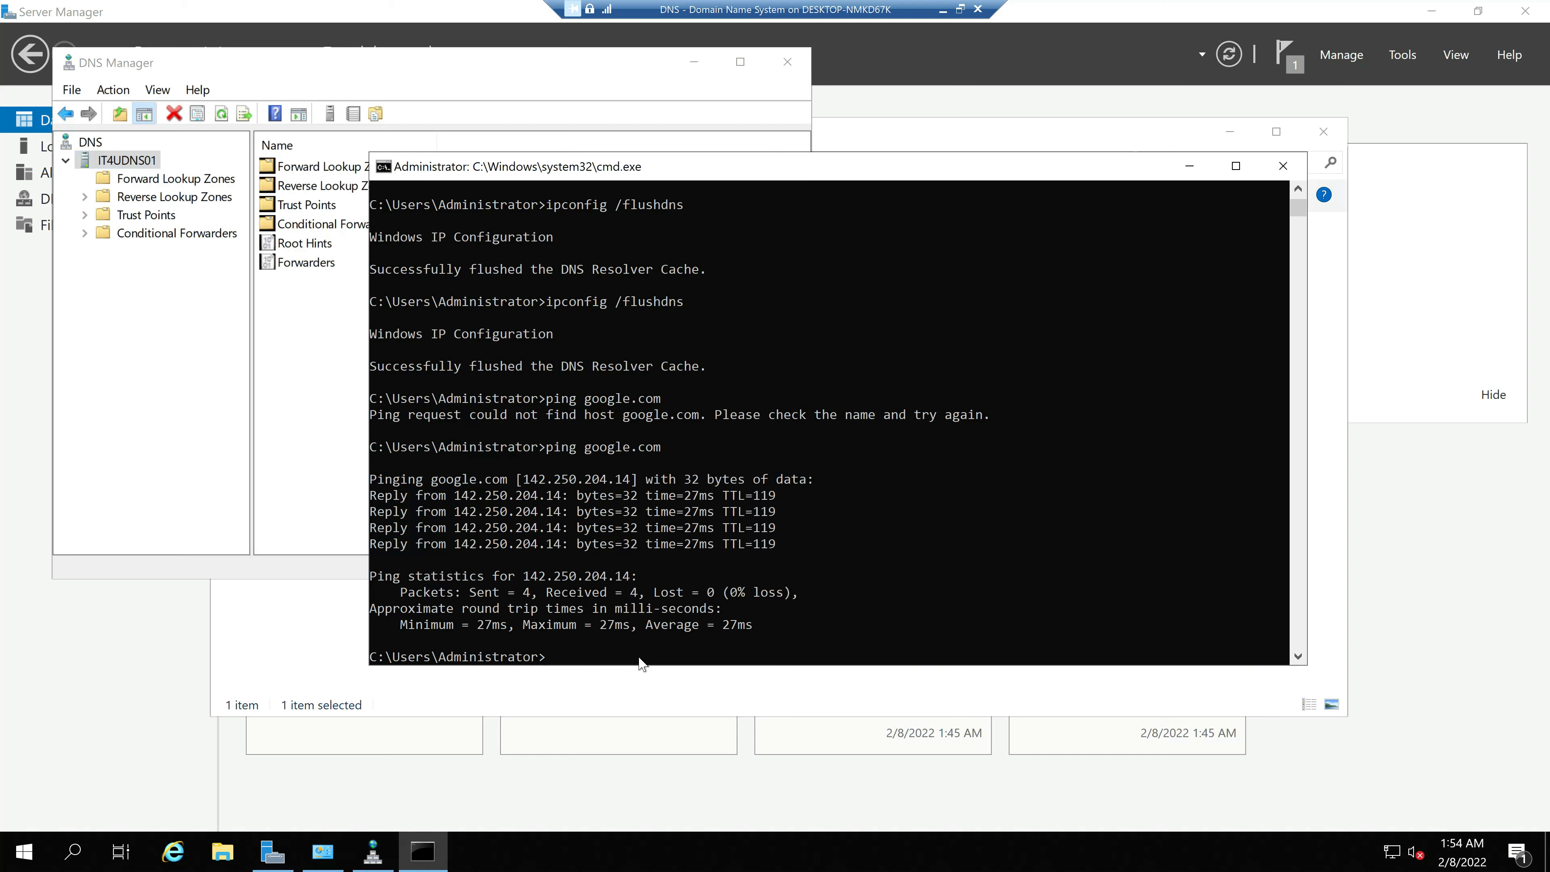
key(Up)
key(Up)
key(Up)
key(Return)
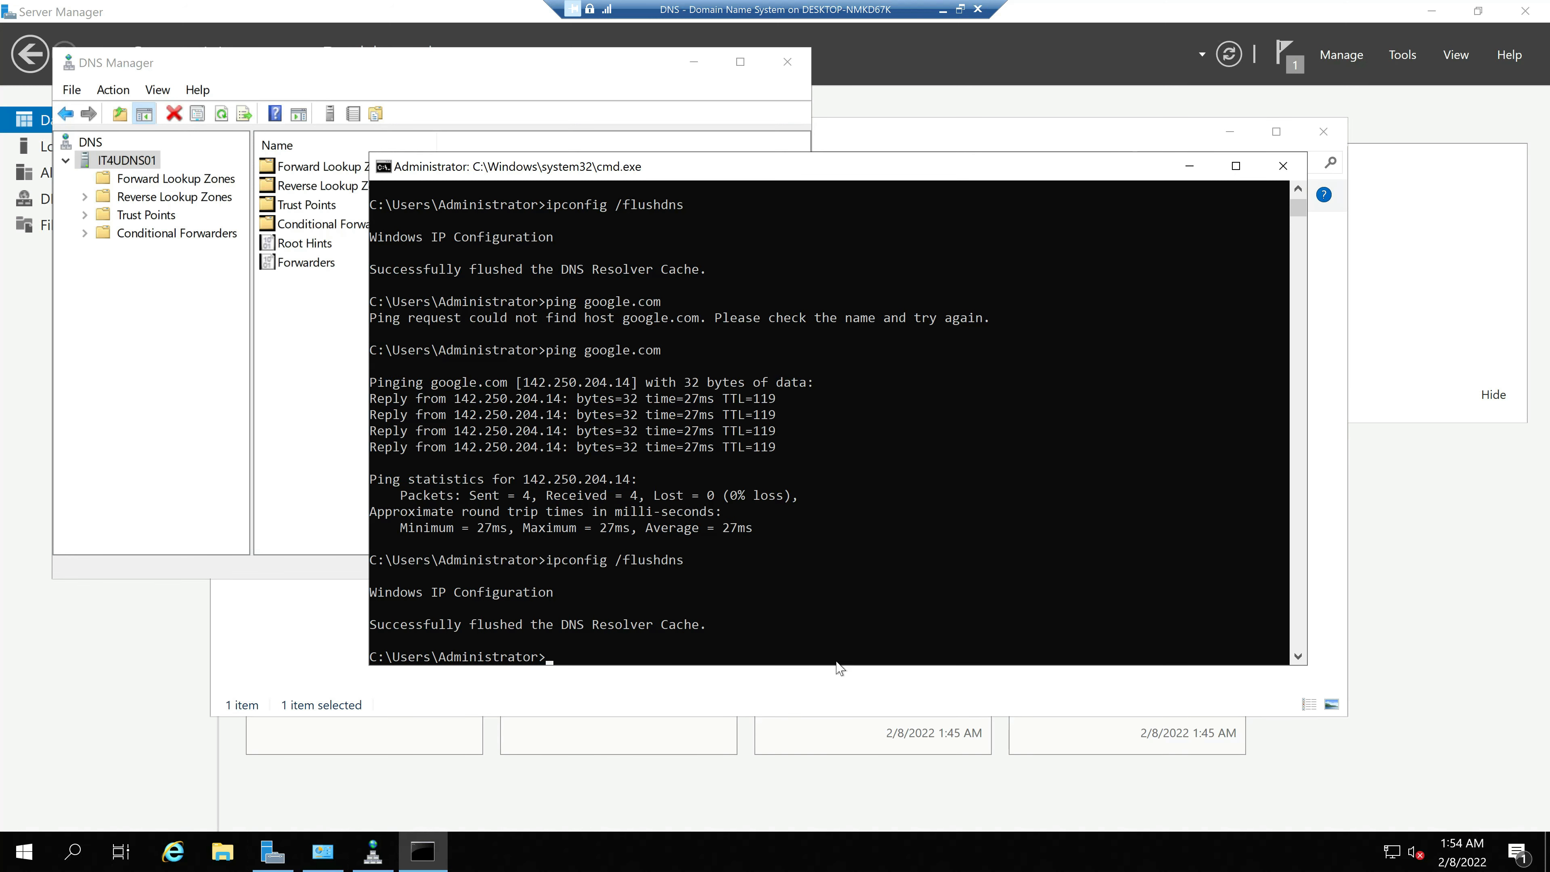
key(Up)
key(Return)
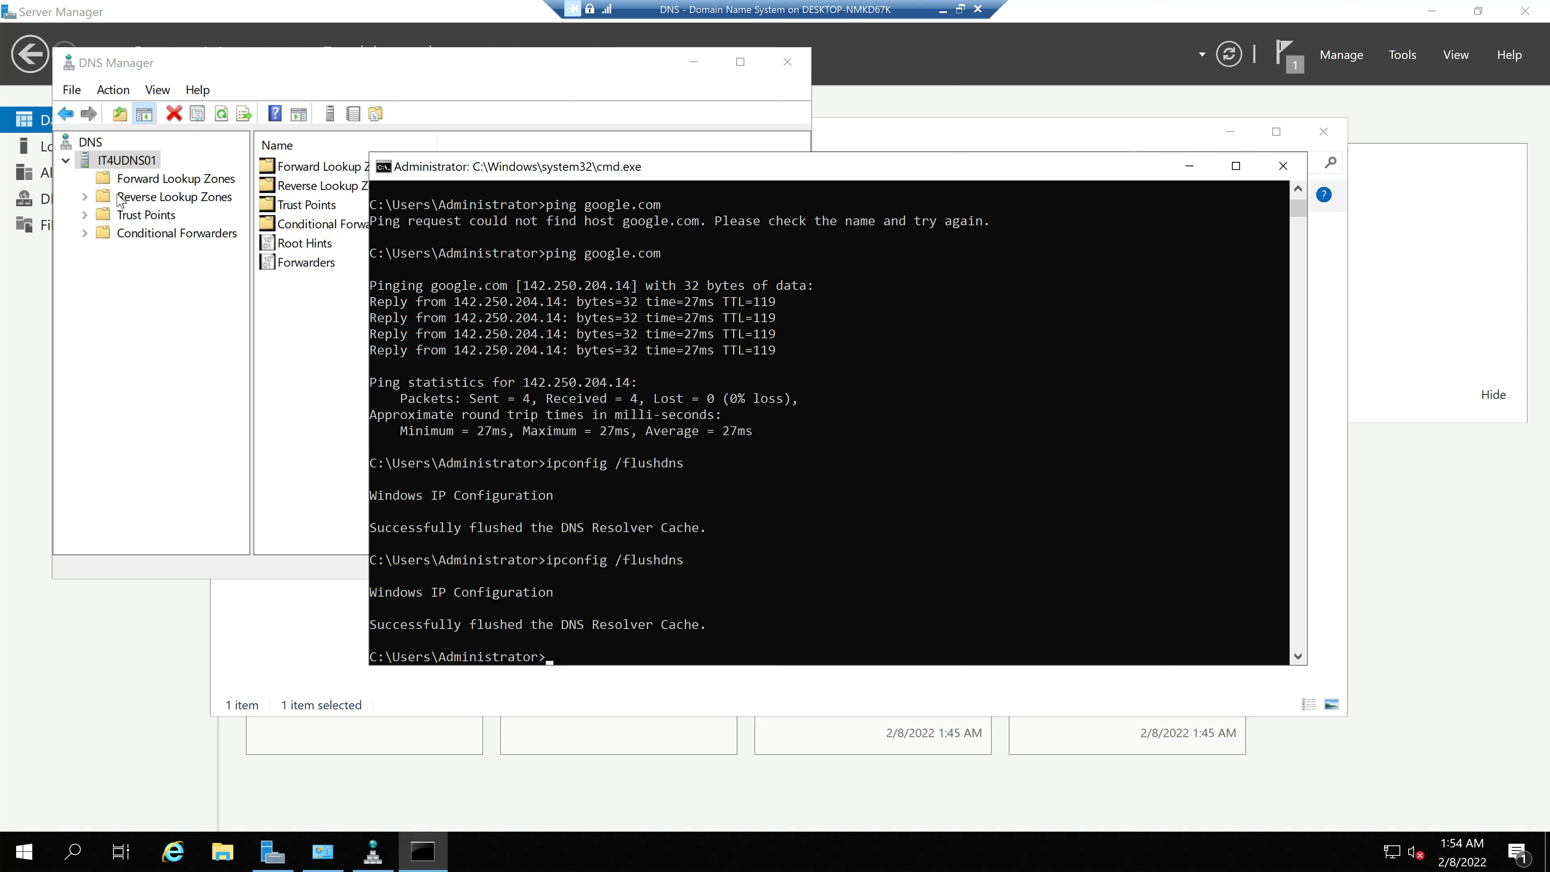
right_click(114, 161)
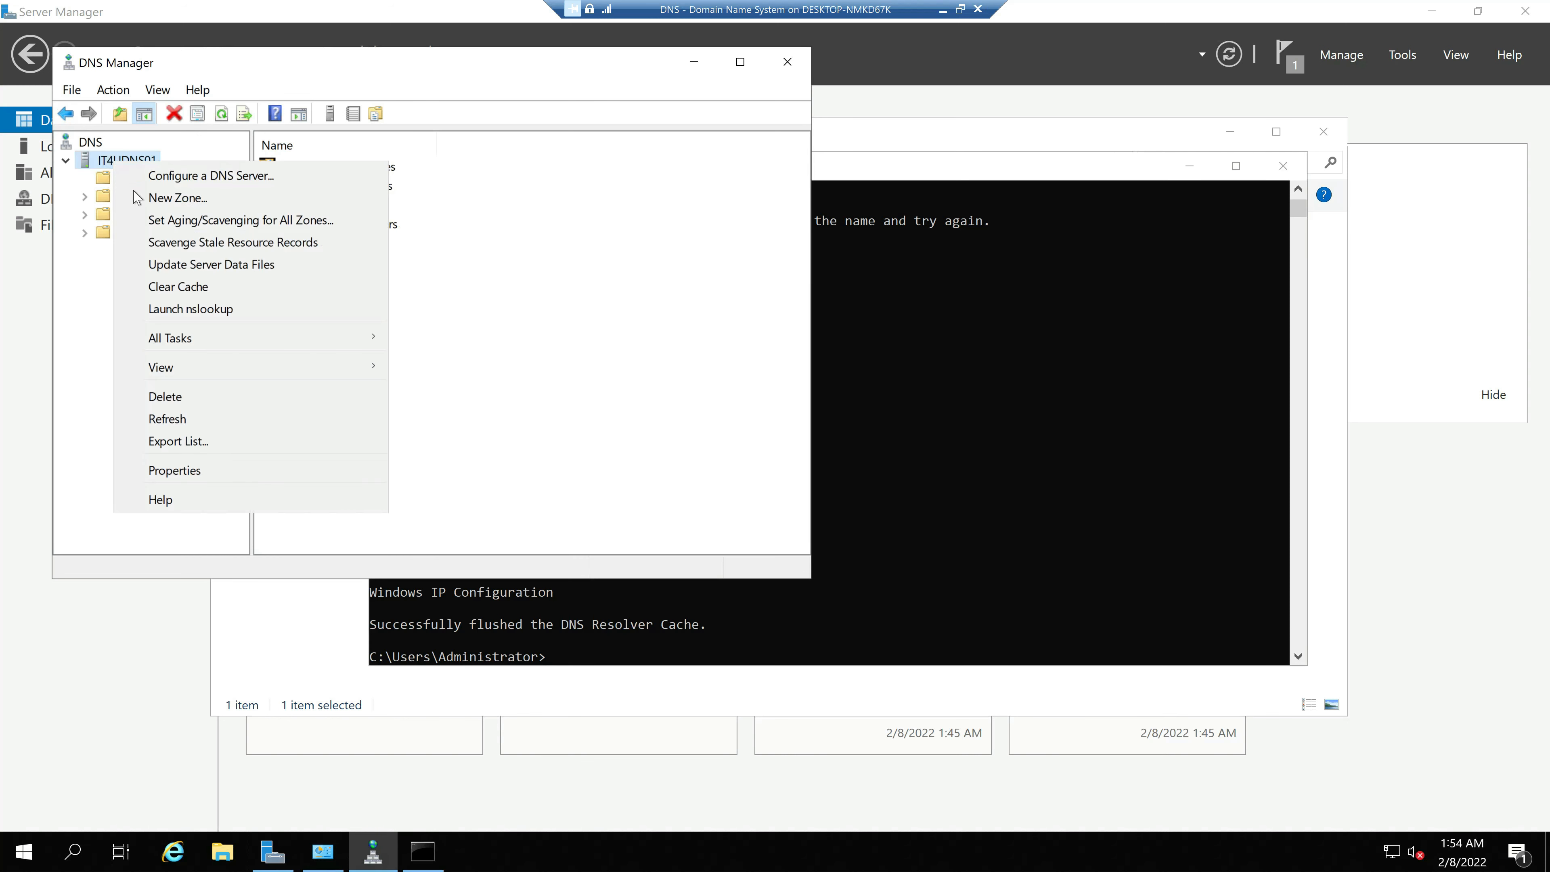
click(177, 286)
Step: Run ping google.com in the Command Prompt to test name resolution using only root hints
key(alt+Tab)
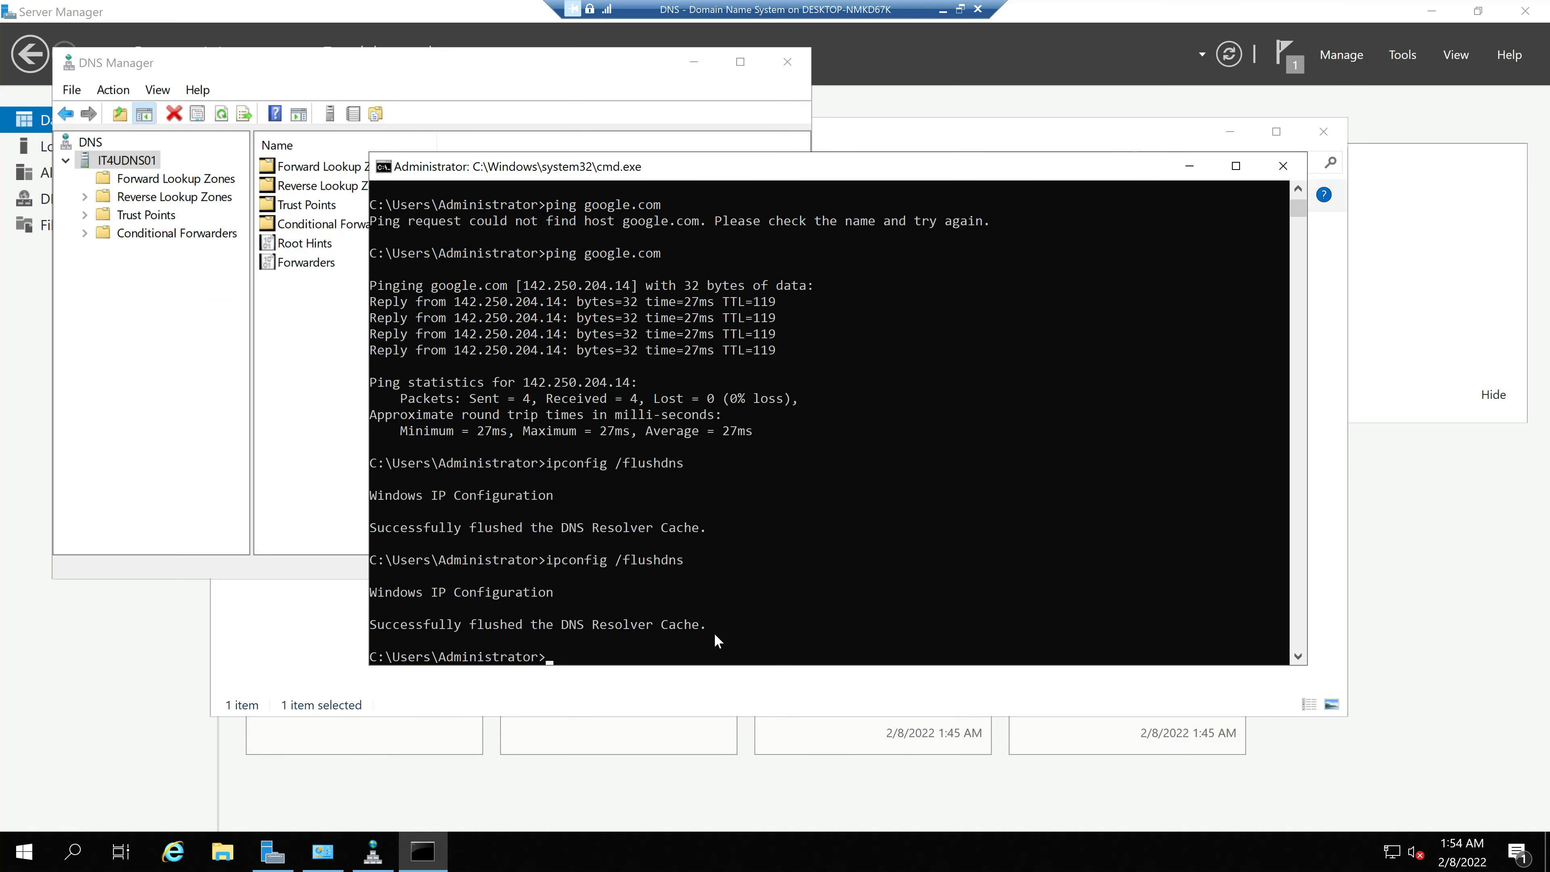
key(Up)
key(Up)
key(Return)
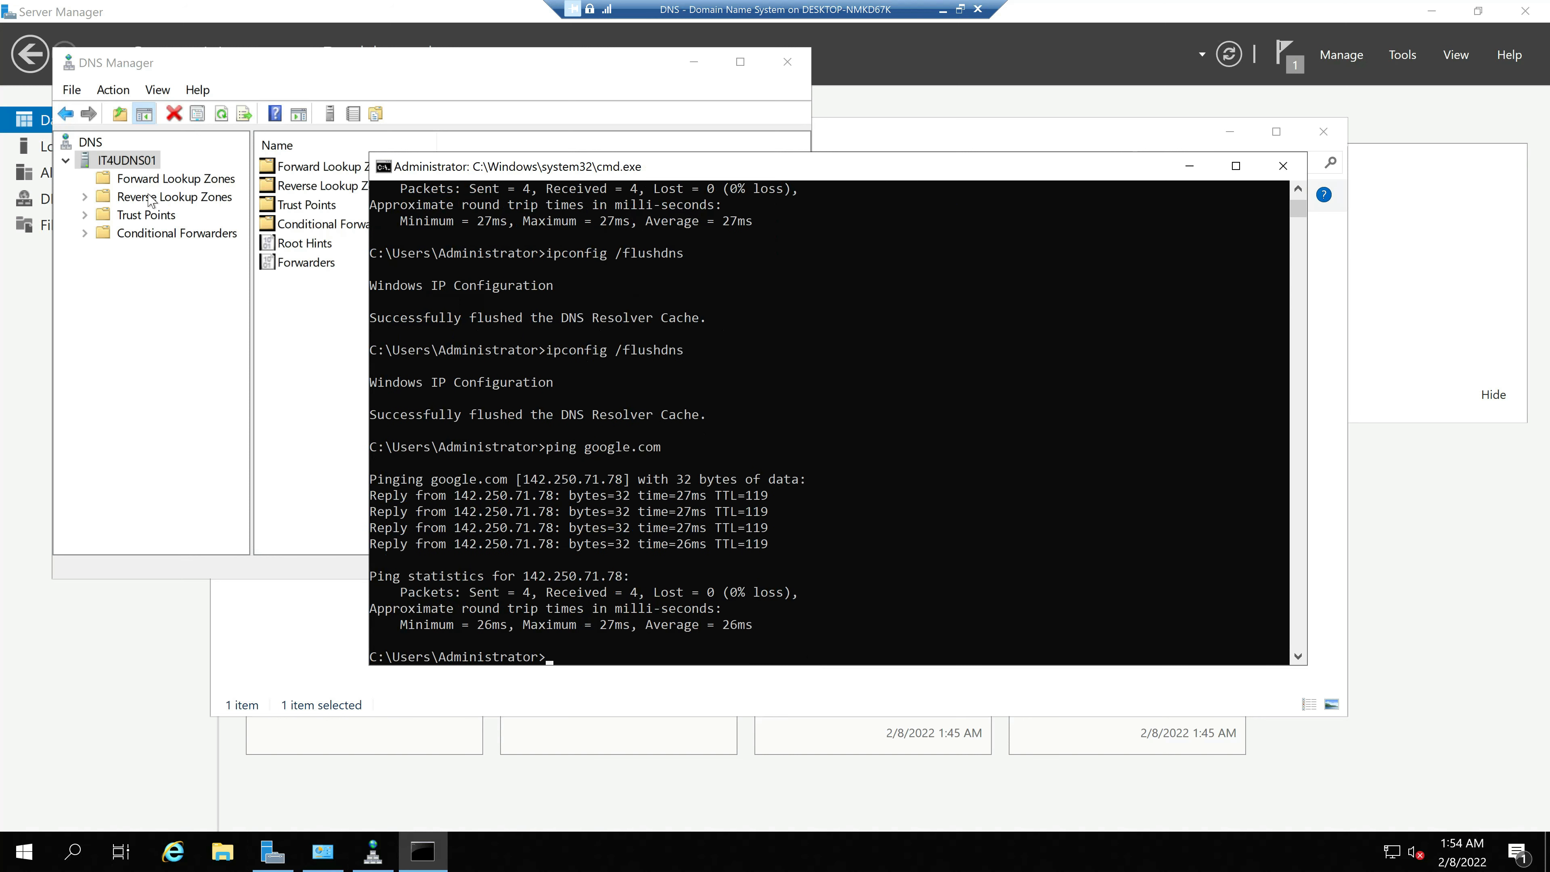
Step: Review the root hints and forwarders in the properties of IT4UDNS01, then close them without changes
right_click(141, 159)
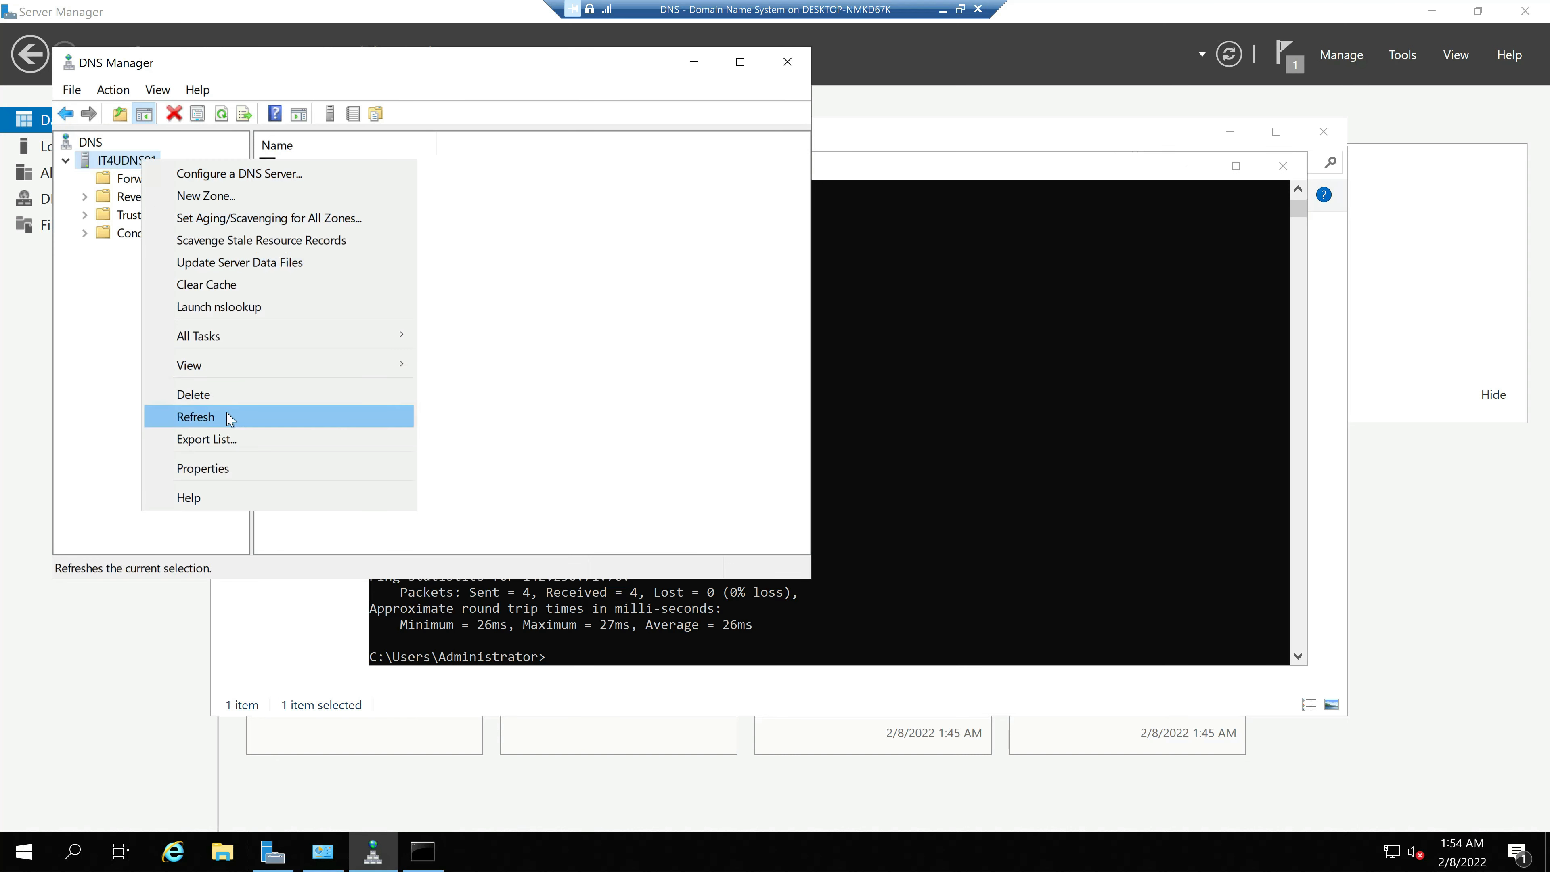
click(224, 469)
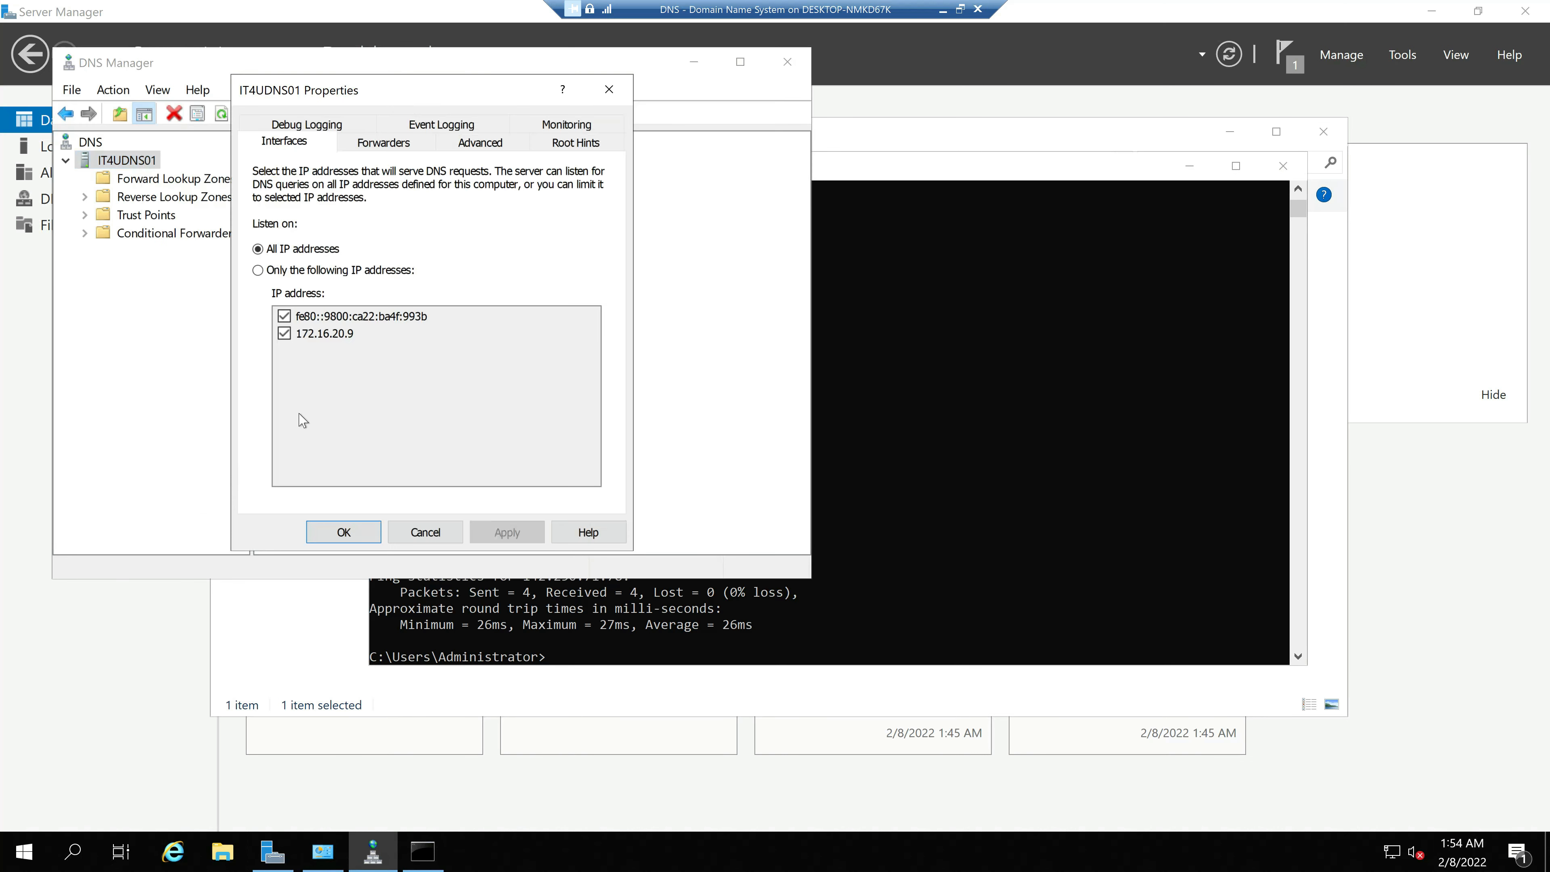
click(574, 143)
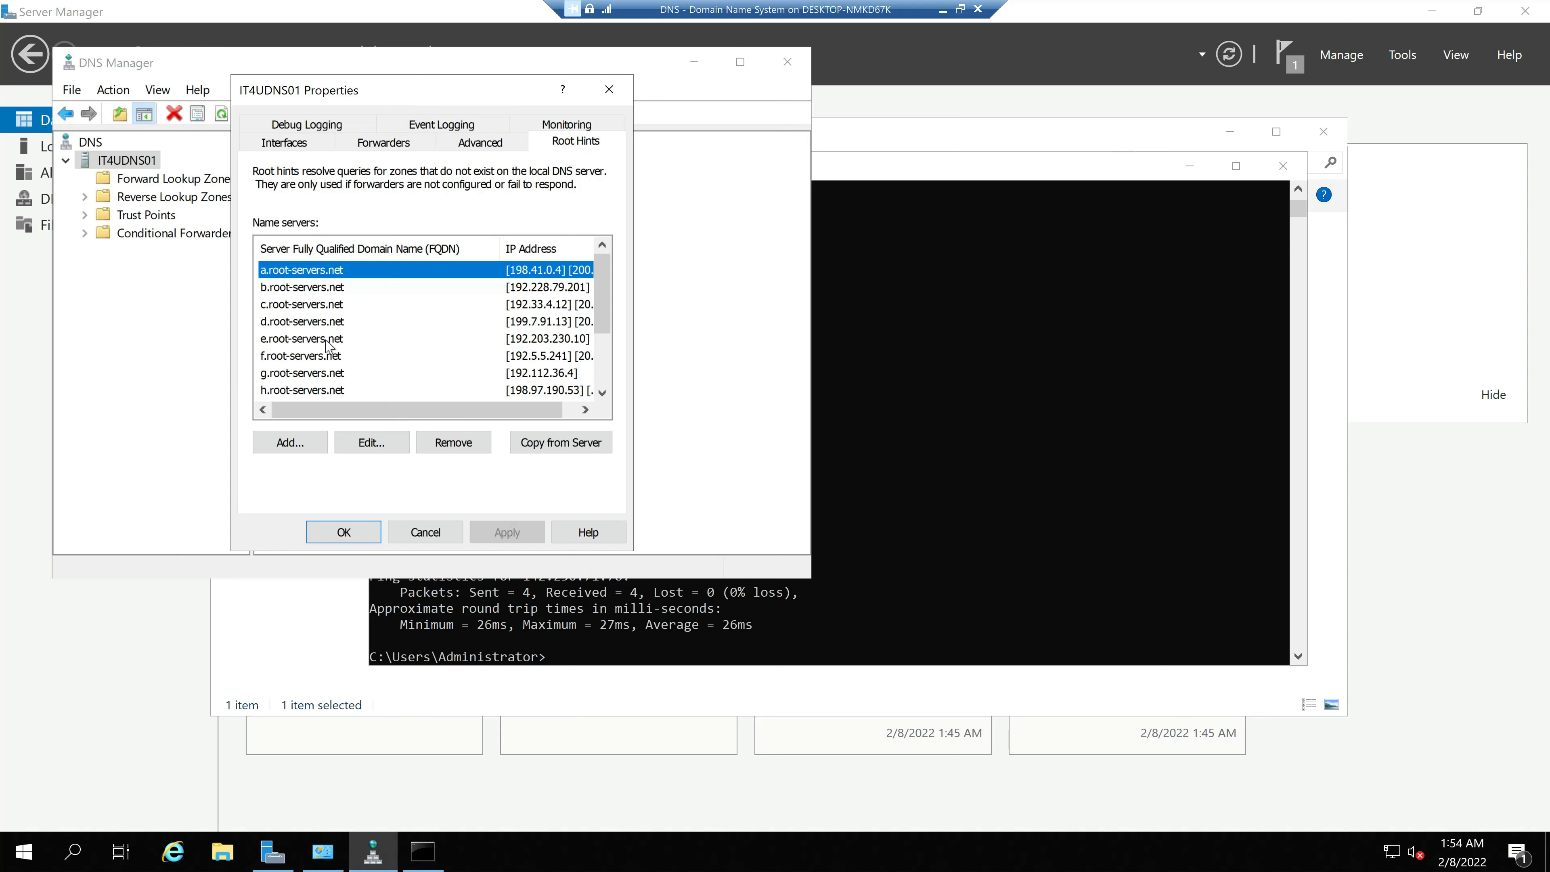
click(391, 147)
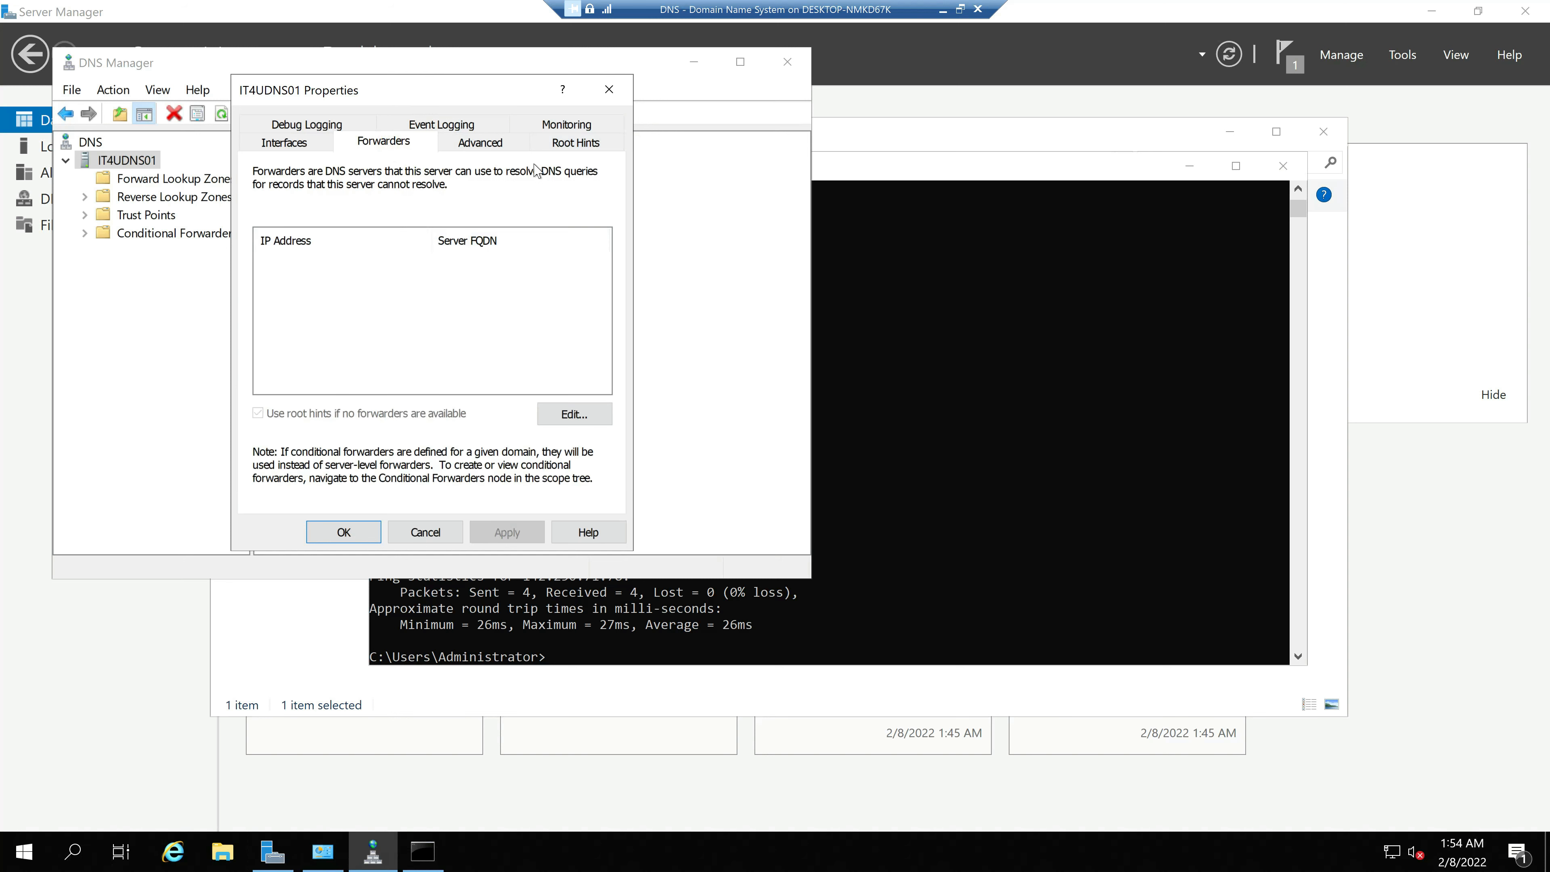
click(574, 142)
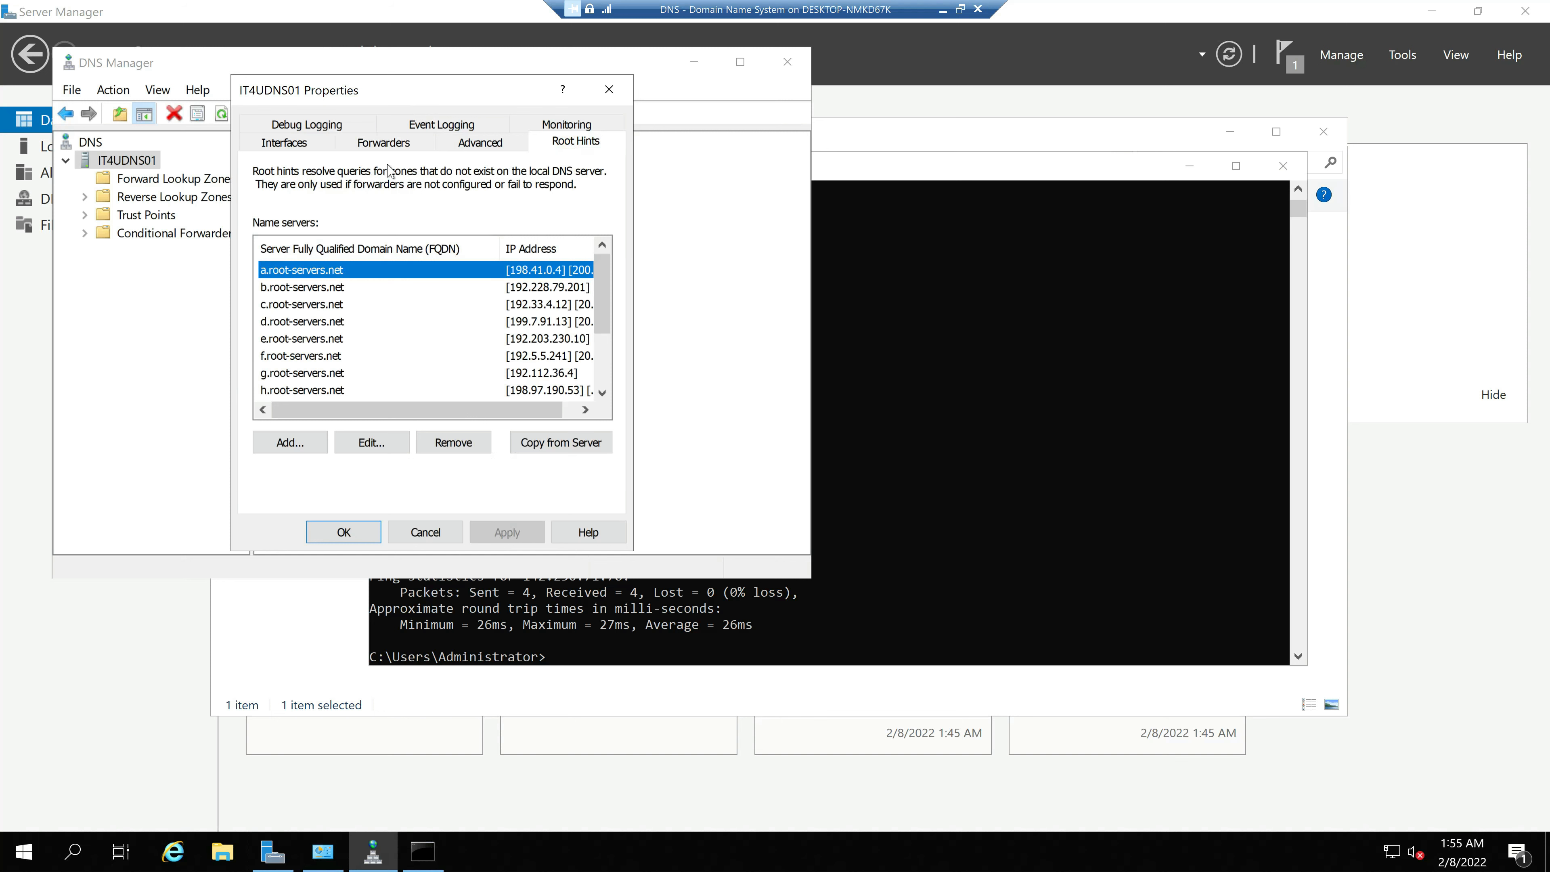
click(389, 142)
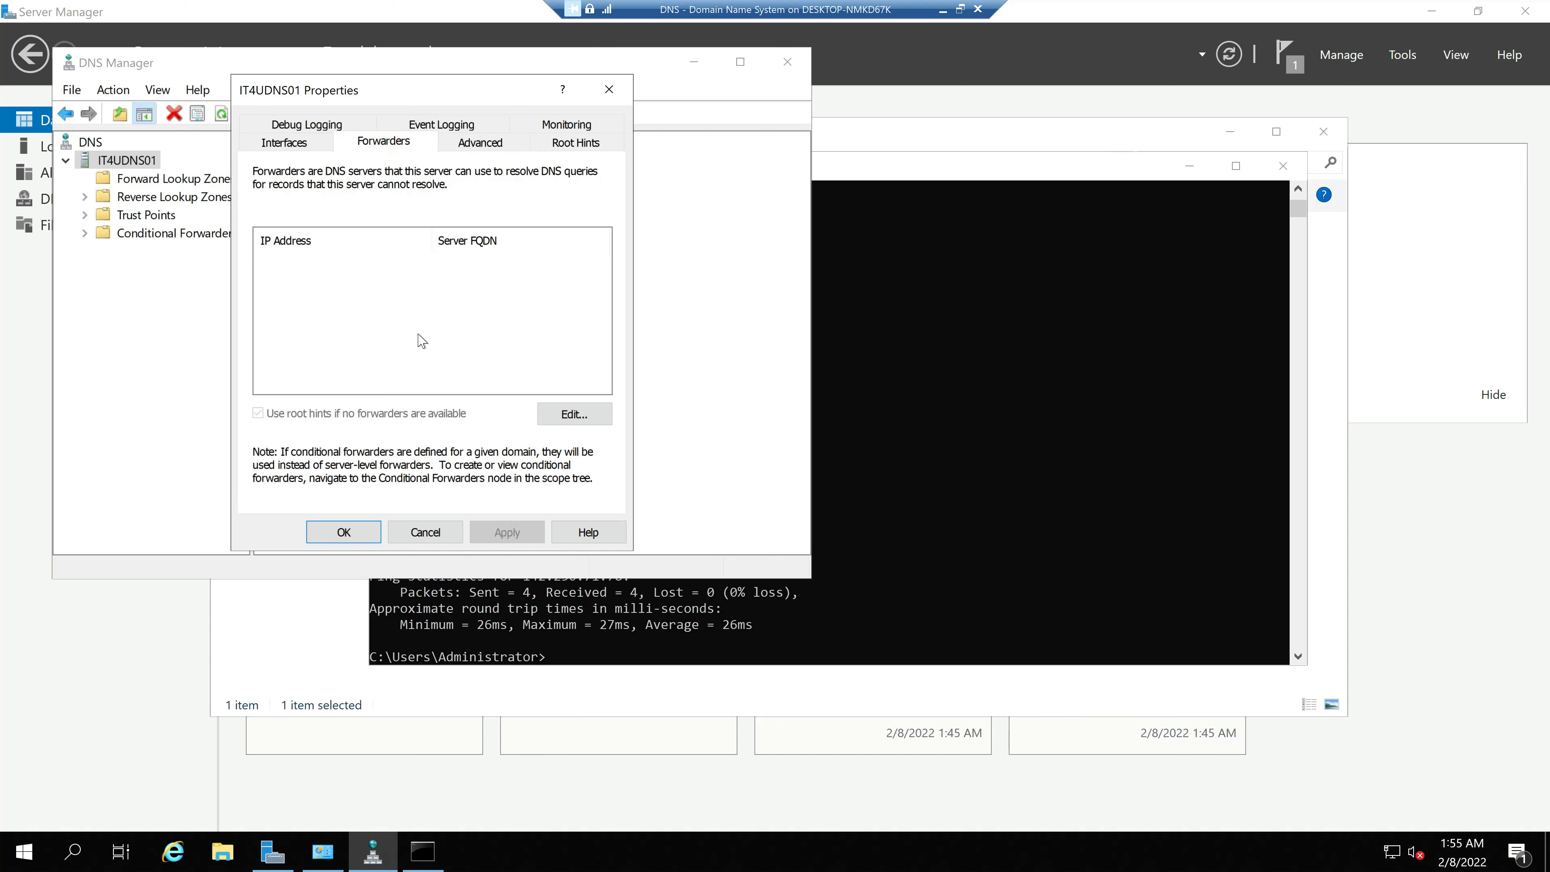
key(Escape)
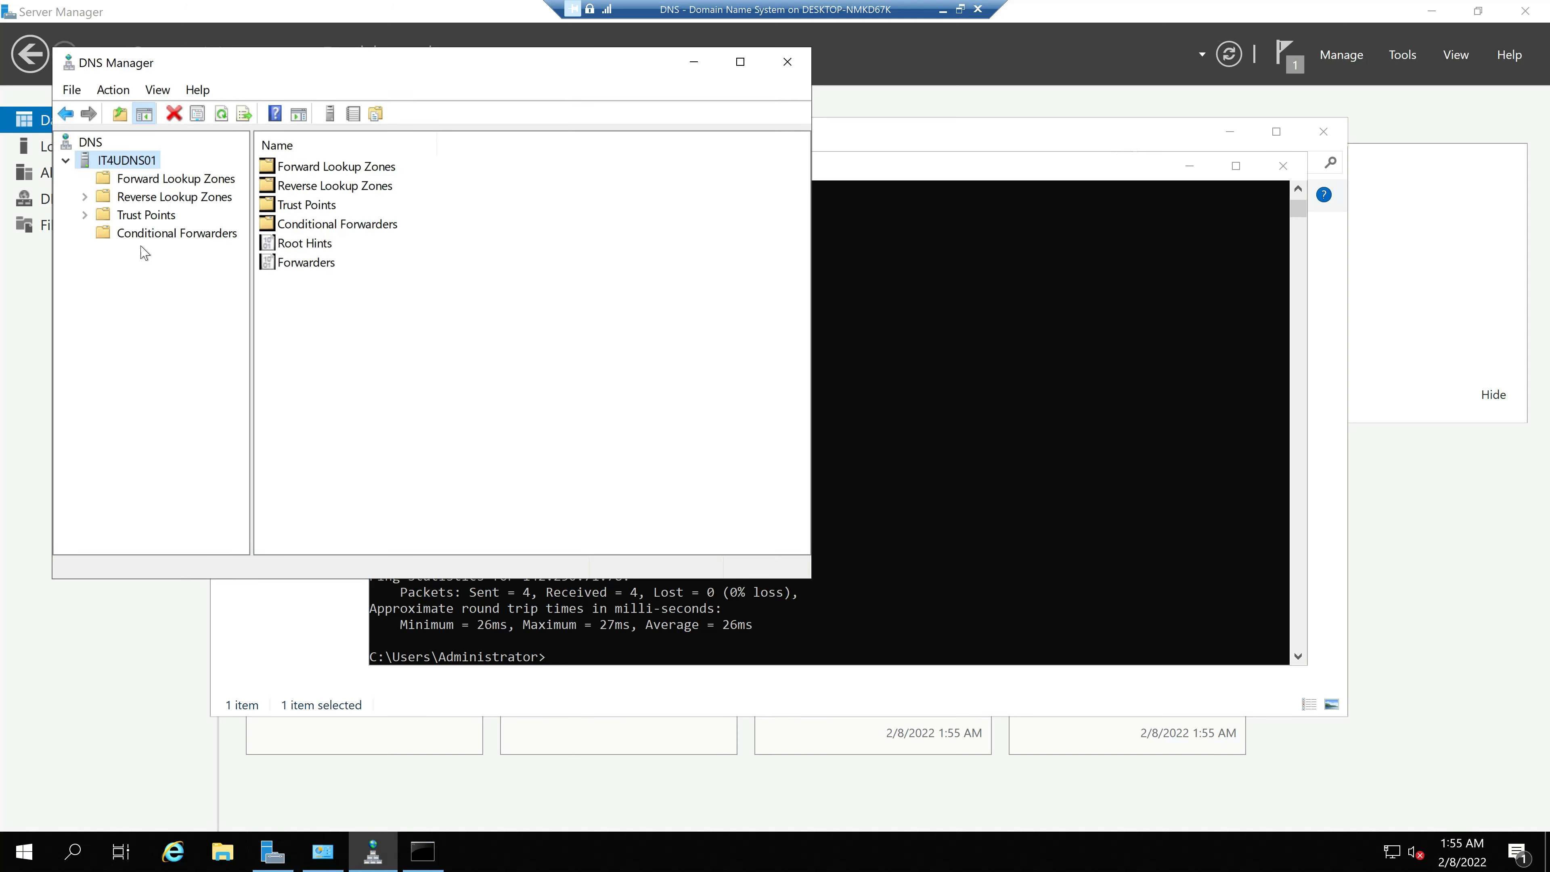
Step: Open the Conditional Forwarders folder of IT4UDNS01
click(145, 233)
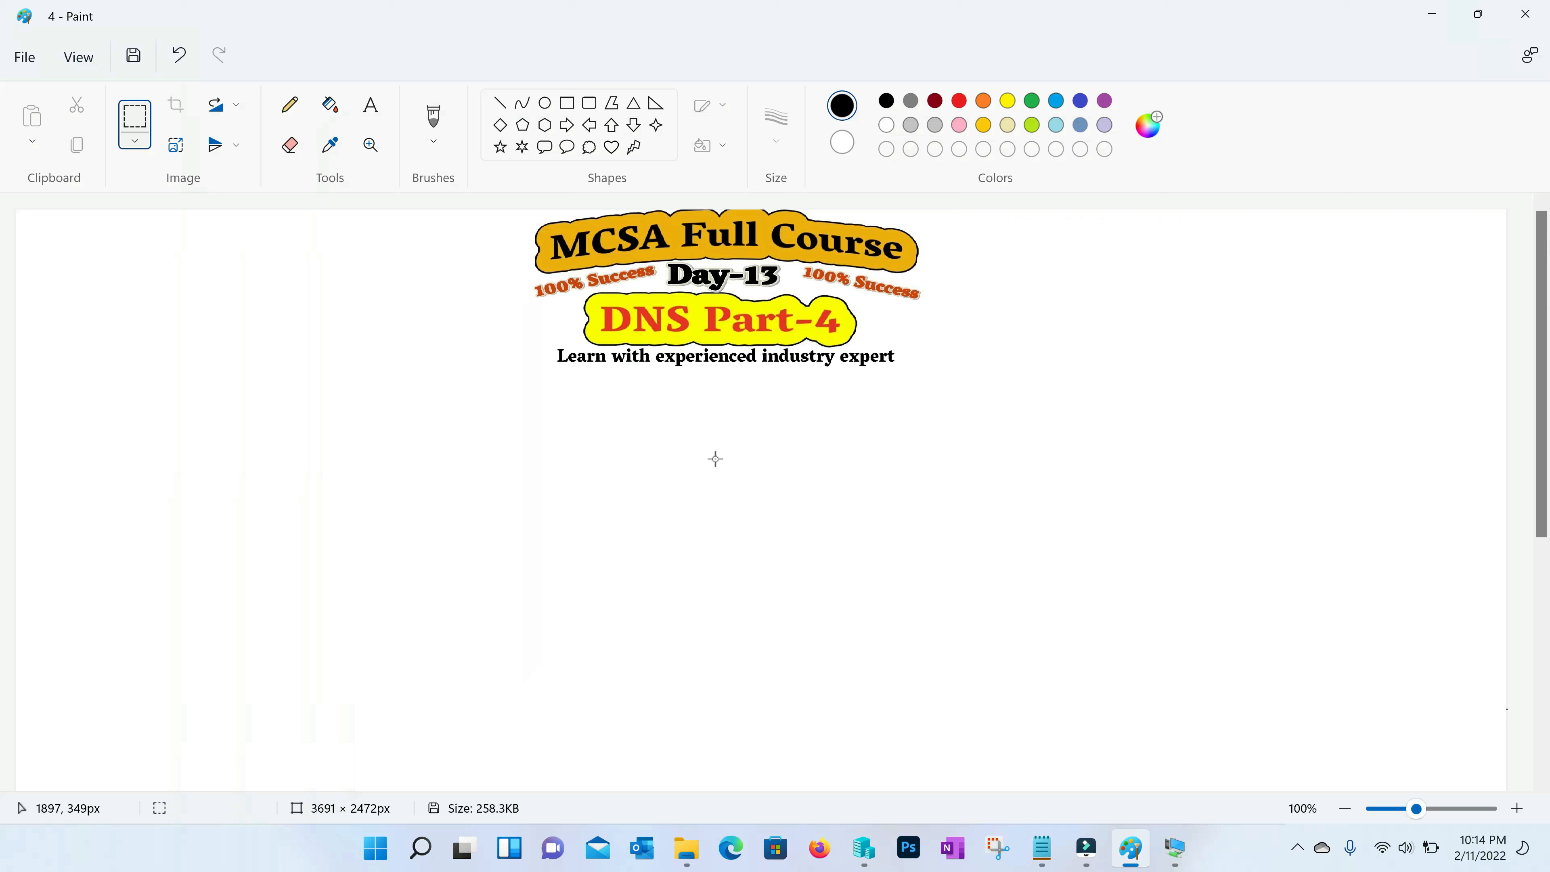
Step: Switch to Paint and draw a large black rounded rectangle below the DNS Part-4 title as the diagram's outer frame
click(589, 104)
drag(272, 406, 1287, 761)
drag(1287, 761, 1293, 762)
Step: Draw a dark red rectangle inside the frame's right end and add the text IT4U.in beneath its PDC heading
click(566, 103)
click(934, 100)
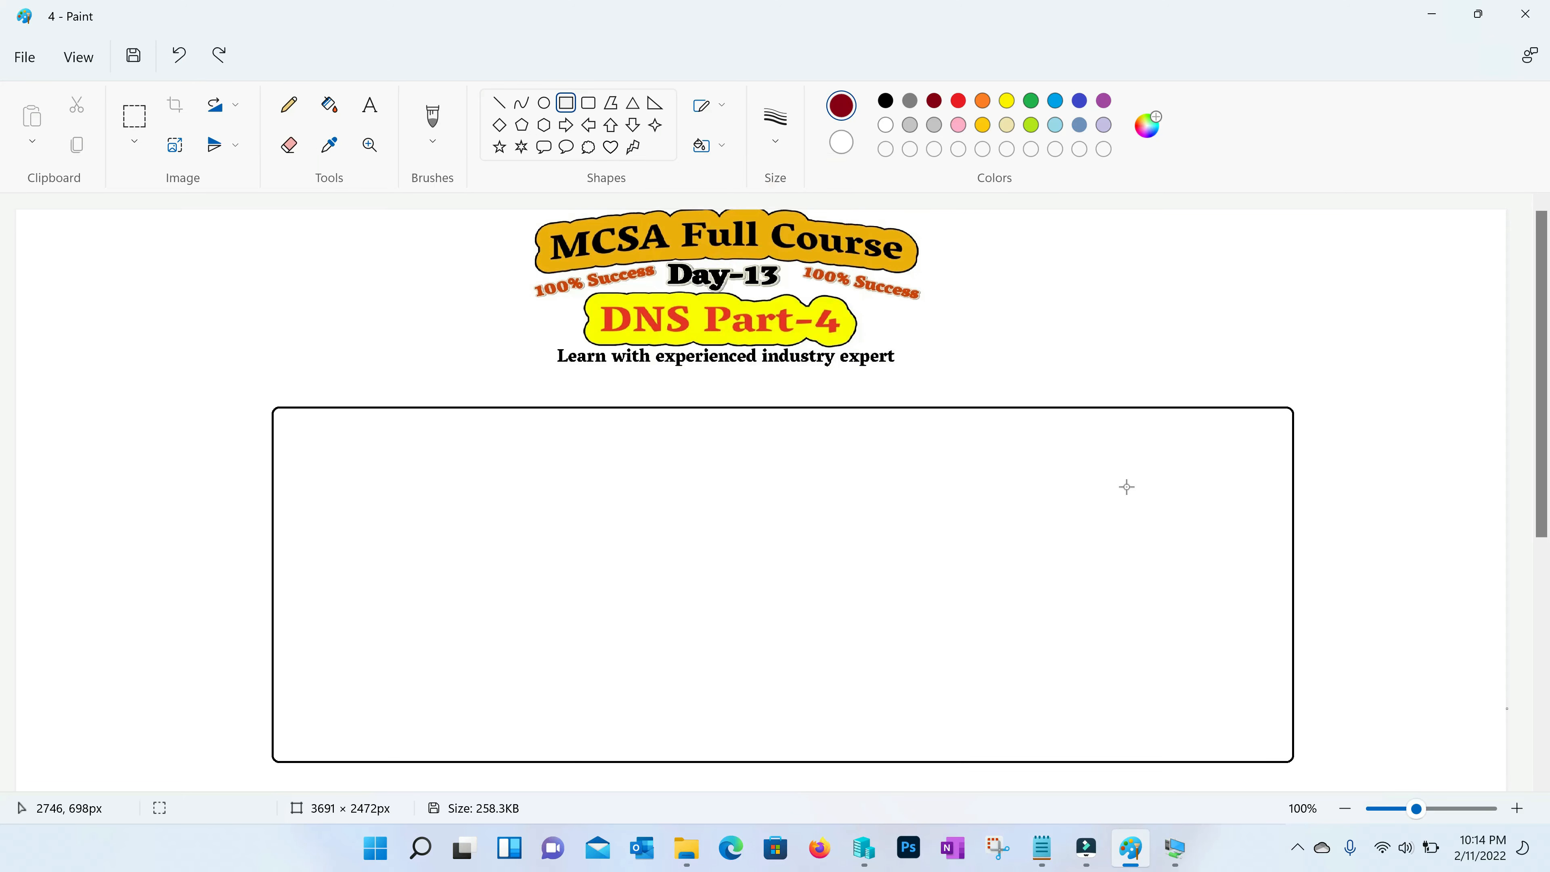
drag(1126, 484, 1278, 719)
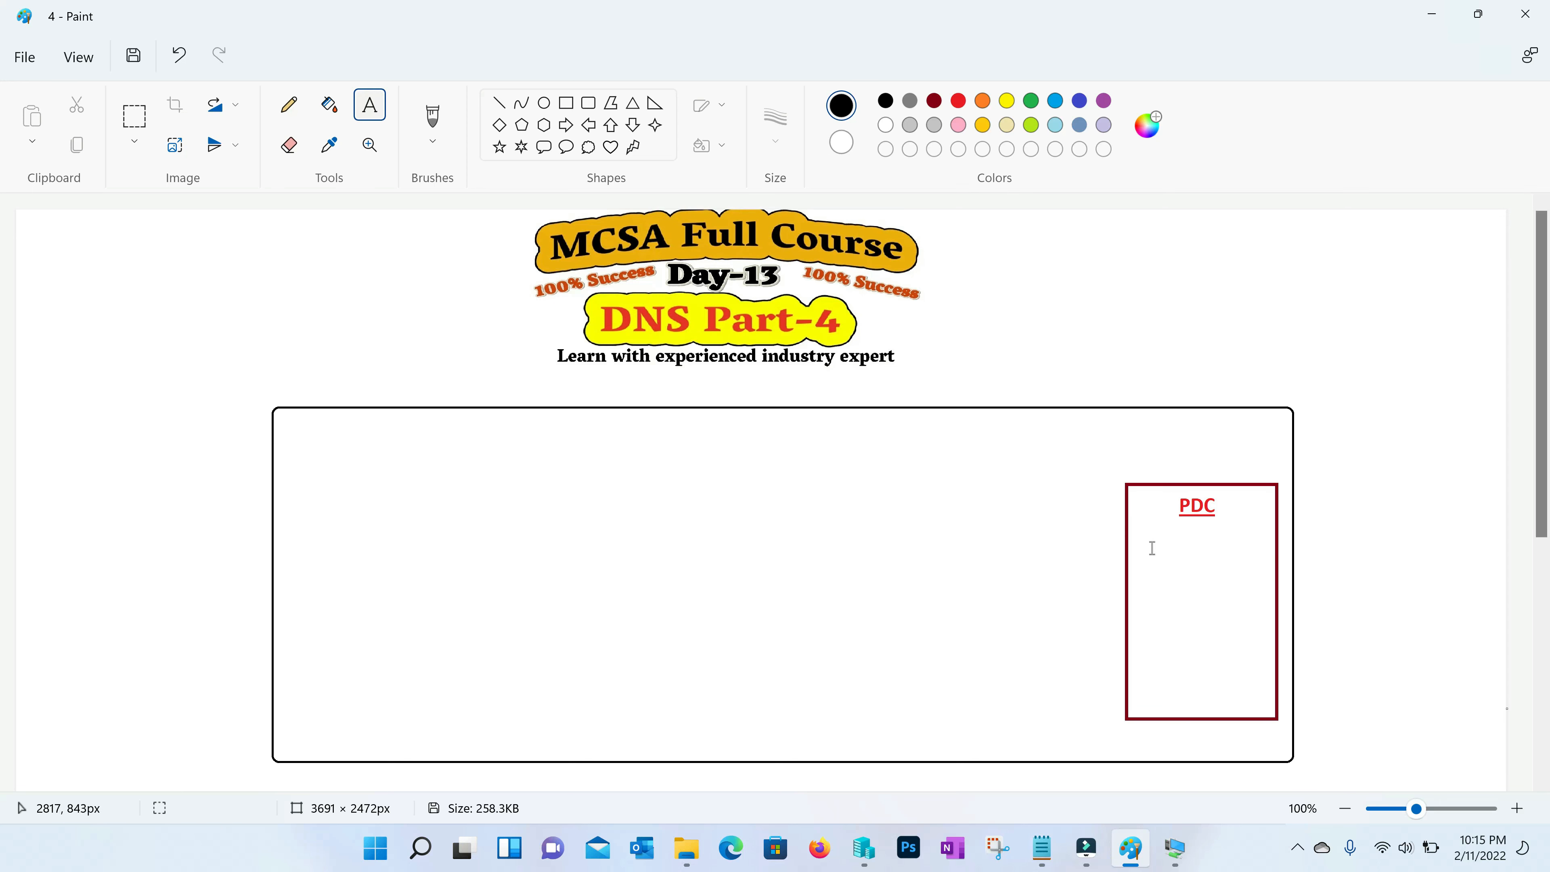
click(1146, 544)
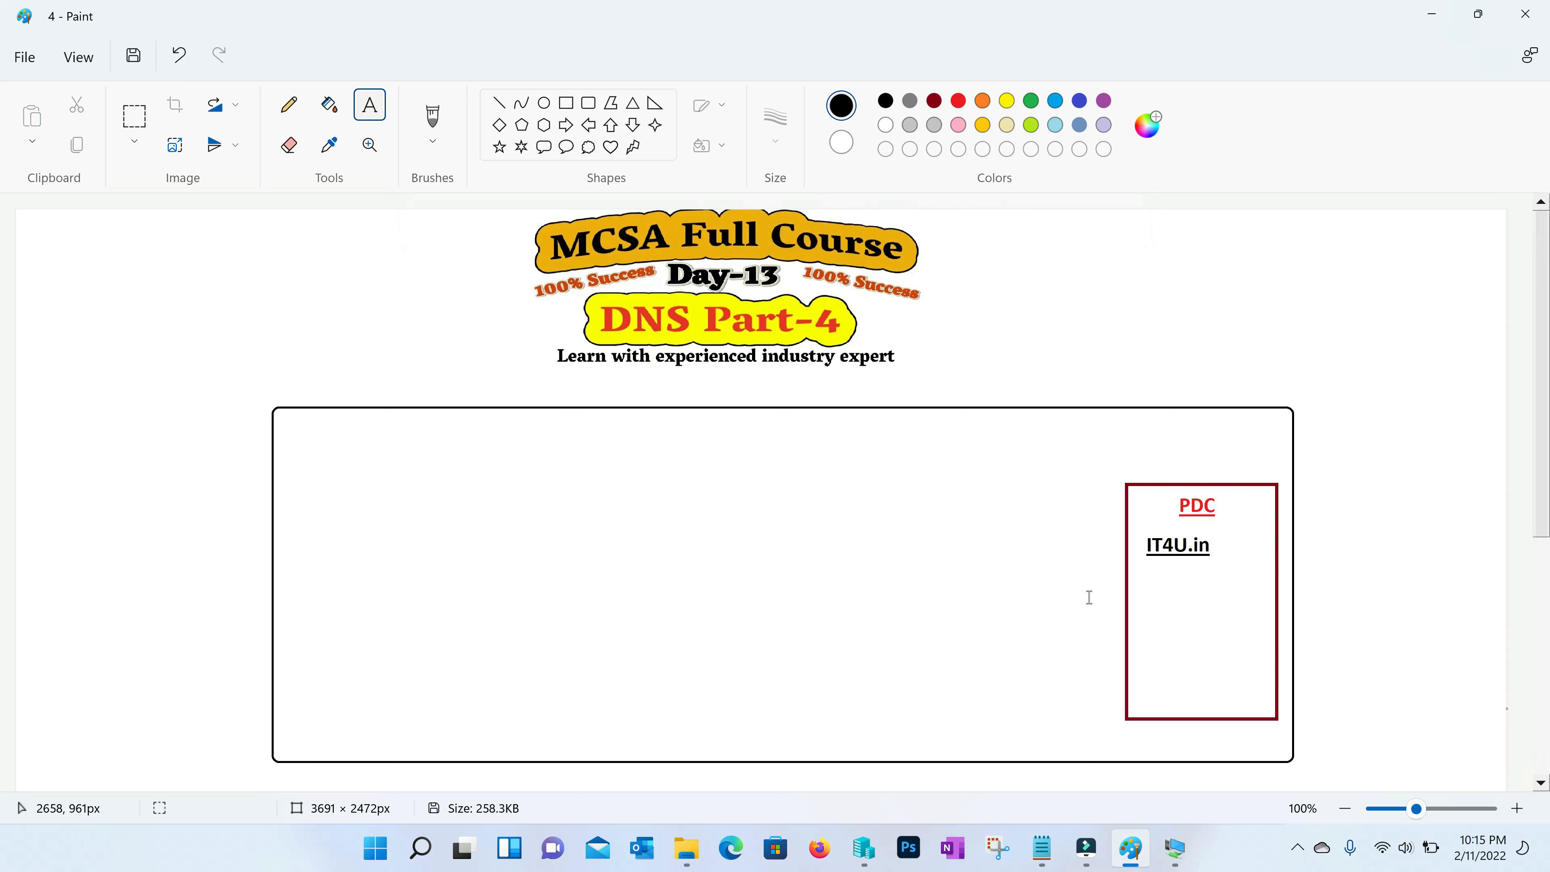
click(1090, 597)
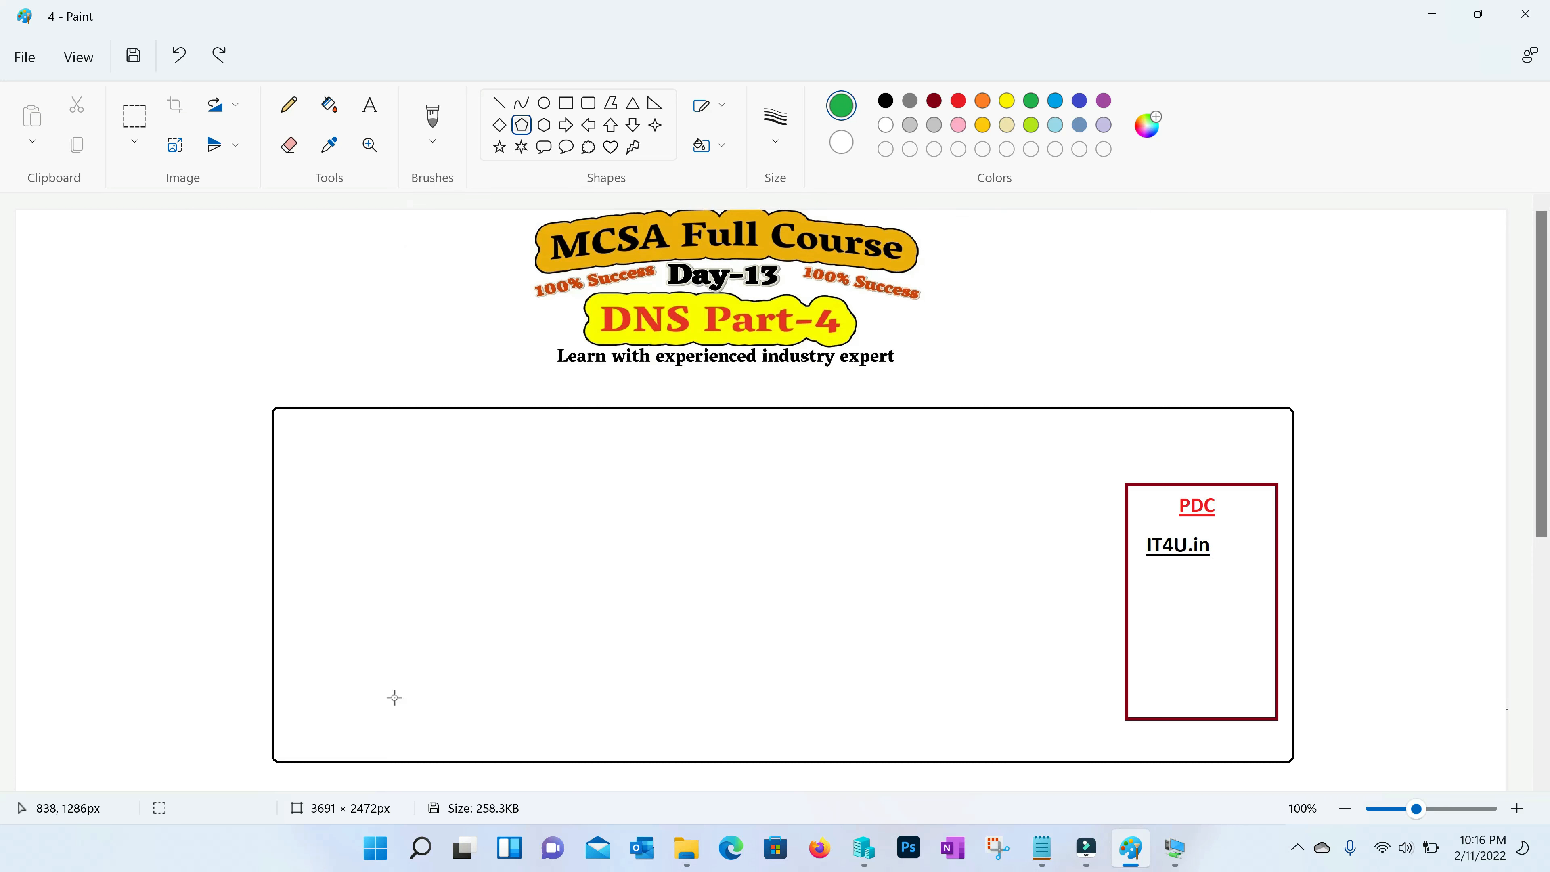
Step: Draw a row of three green pentagons in the frame's lower-left corner and a green line from IT4U.in to the cloud
drag(300, 652, 371, 724)
drag(398, 654, 469, 725)
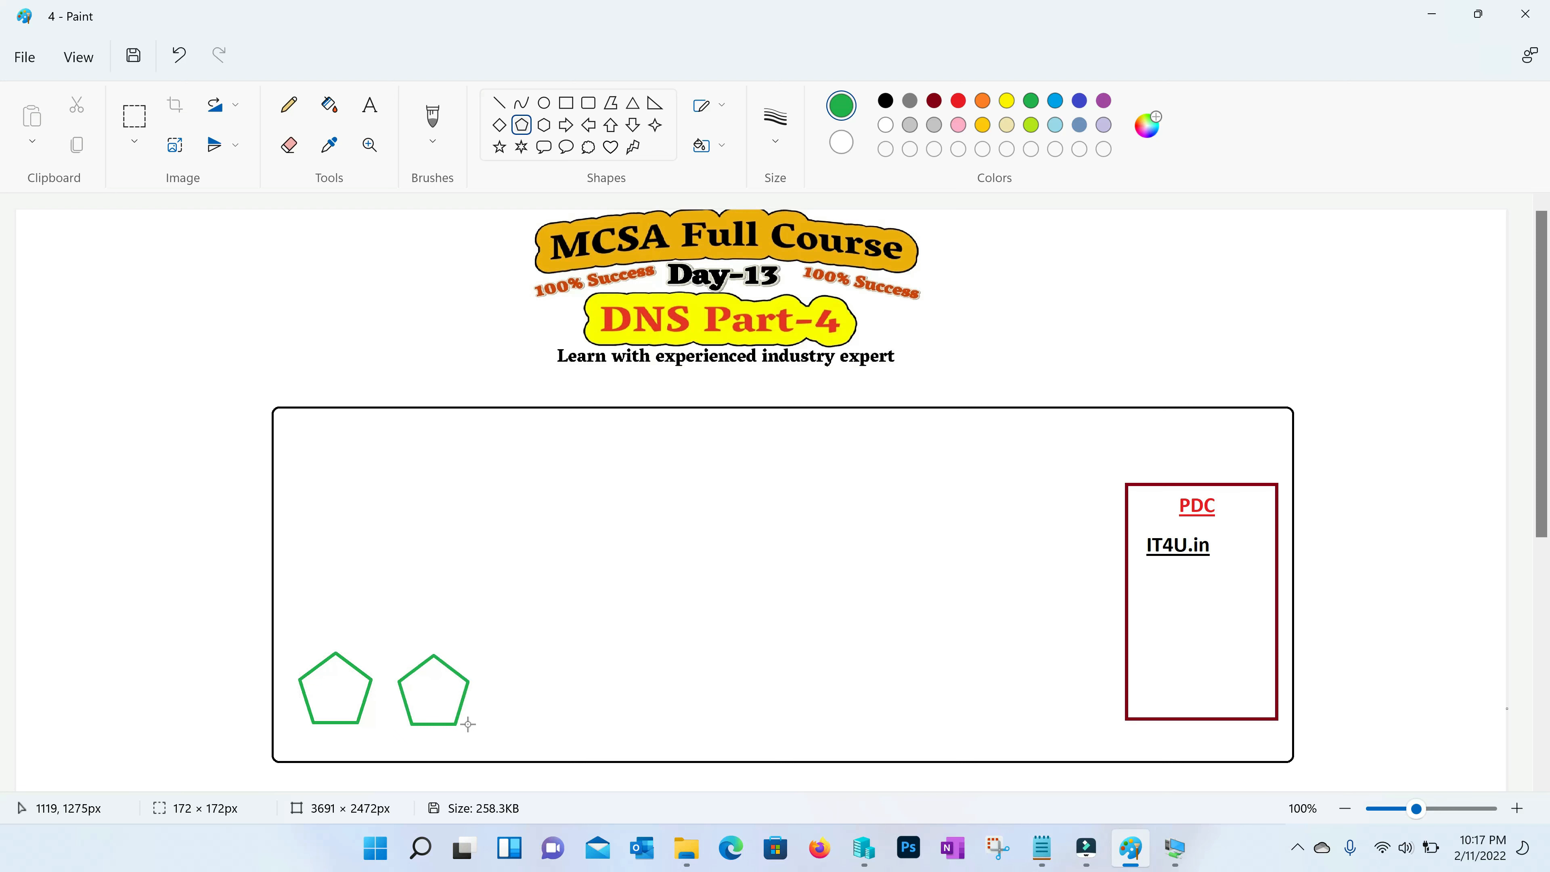
drag(494, 650, 567, 720)
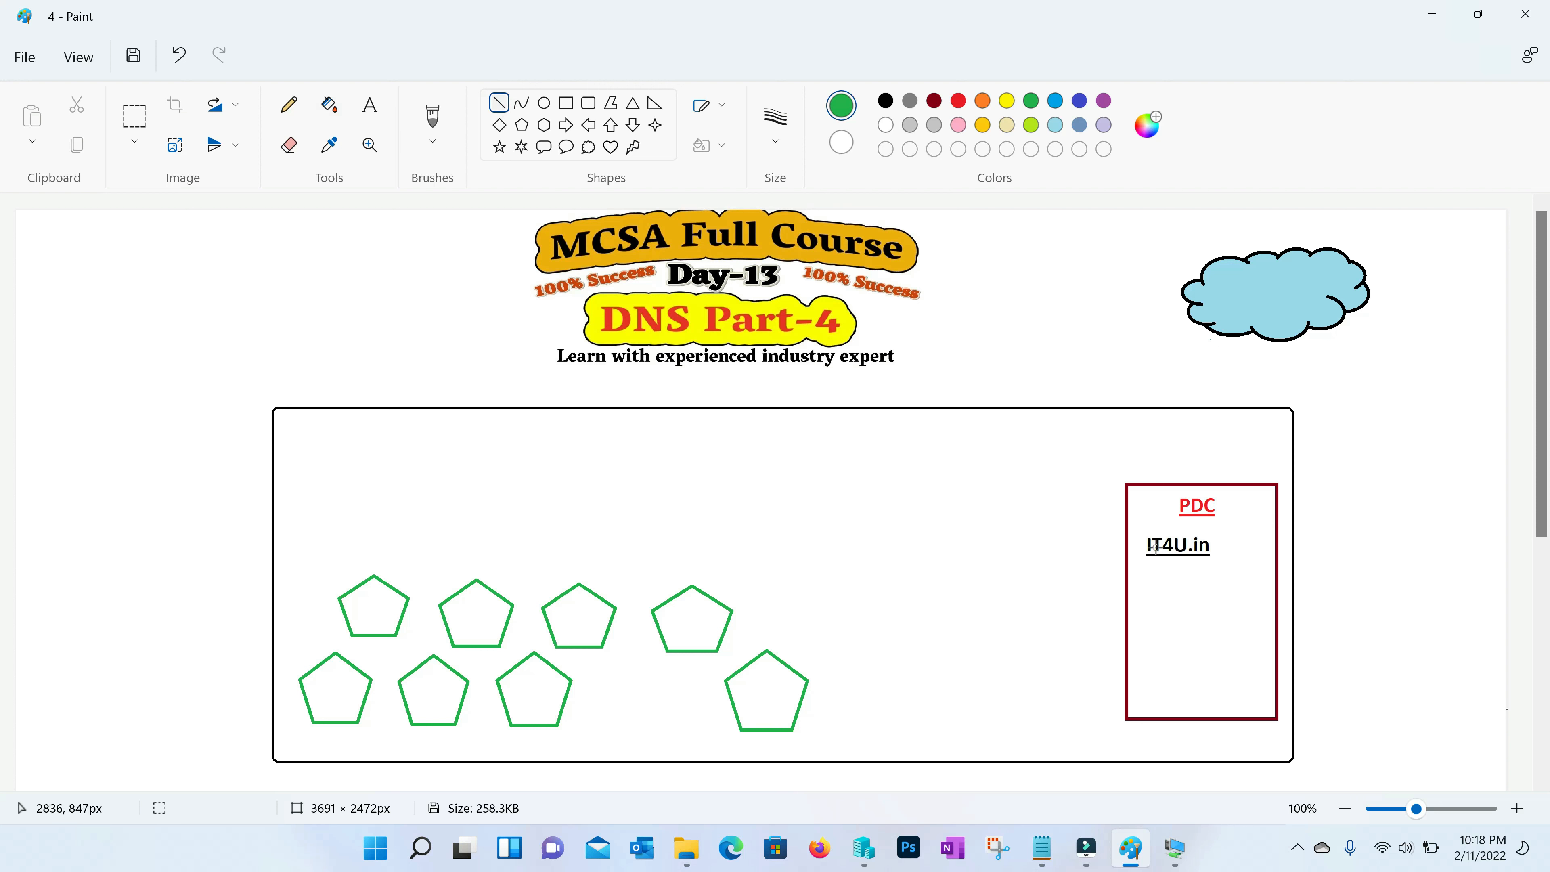
drag(1156, 534, 1229, 334)
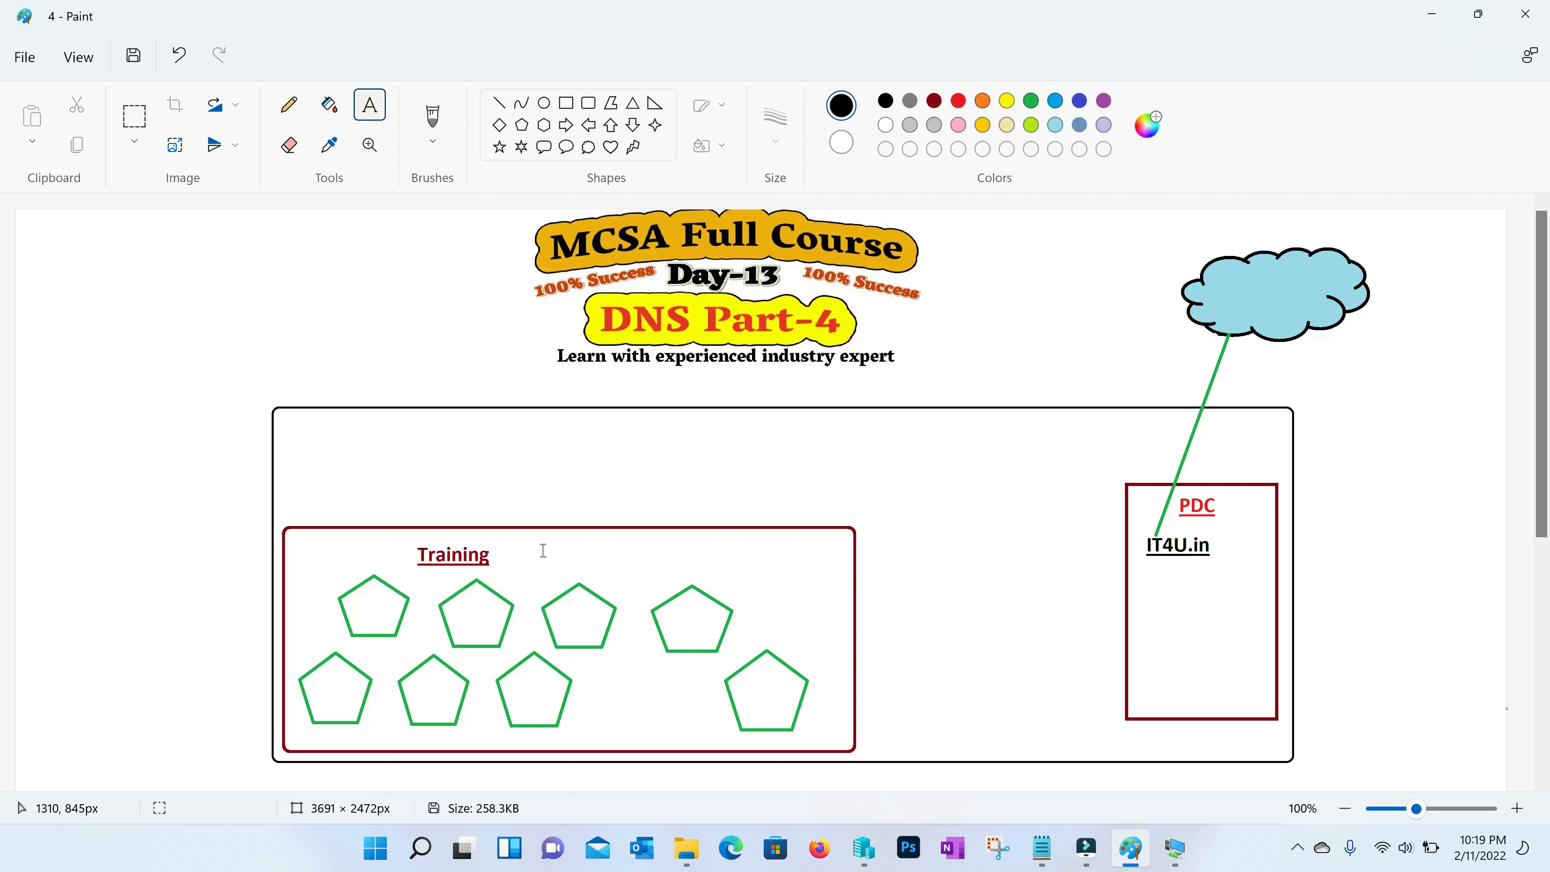
Step: Add the bold text myndso.in beside the Training heading in the diagram
click(524, 542)
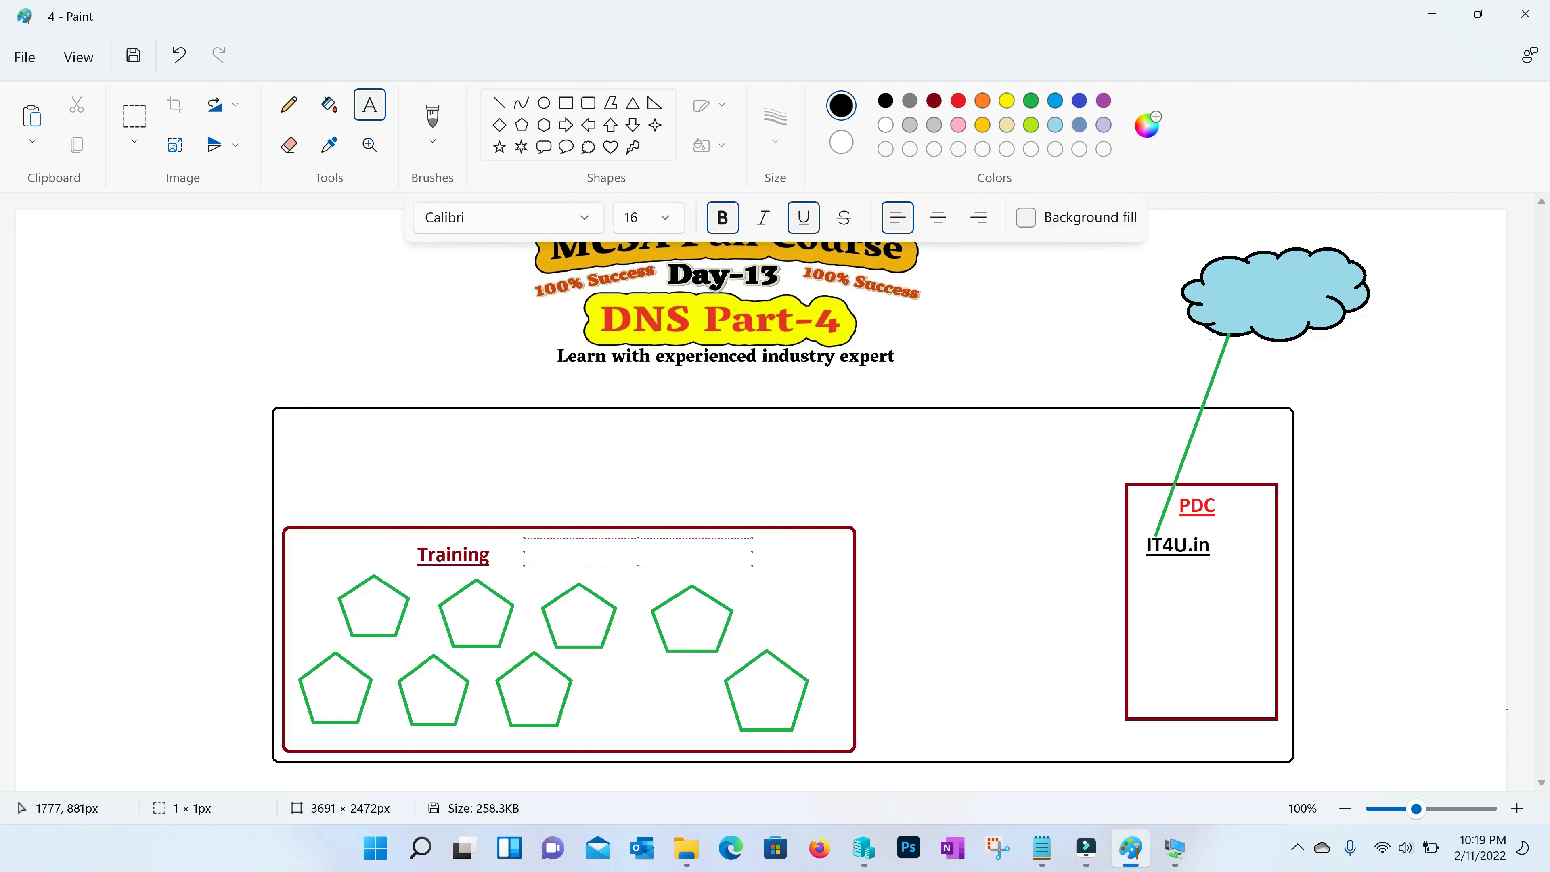
drag(752, 566, 825, 573)
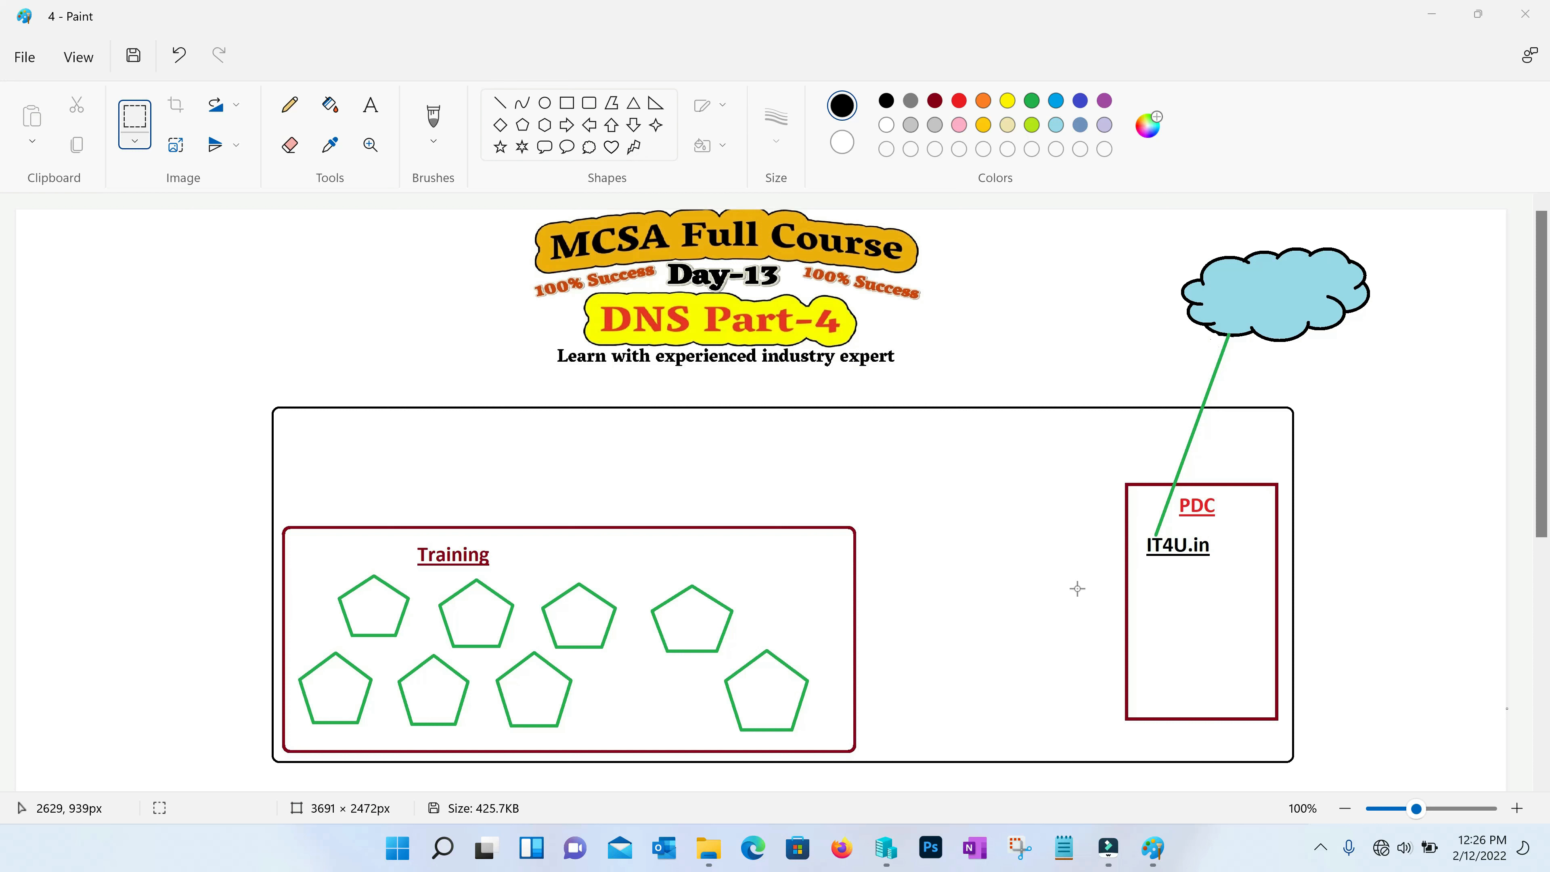
click(371, 104)
click(564, 542)
text(myndso)
text(l.in)
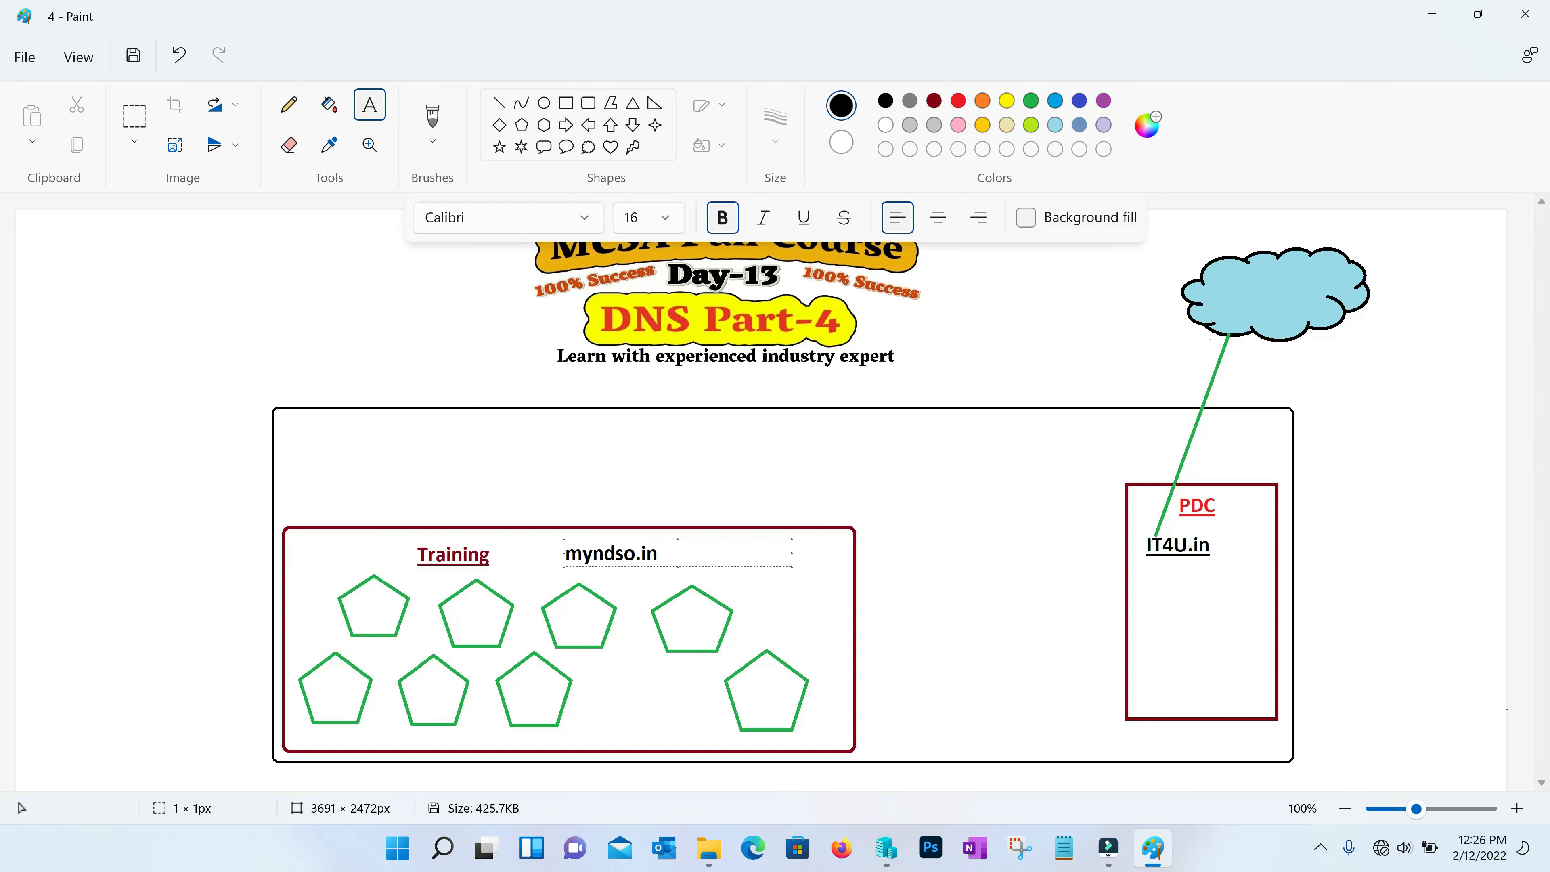
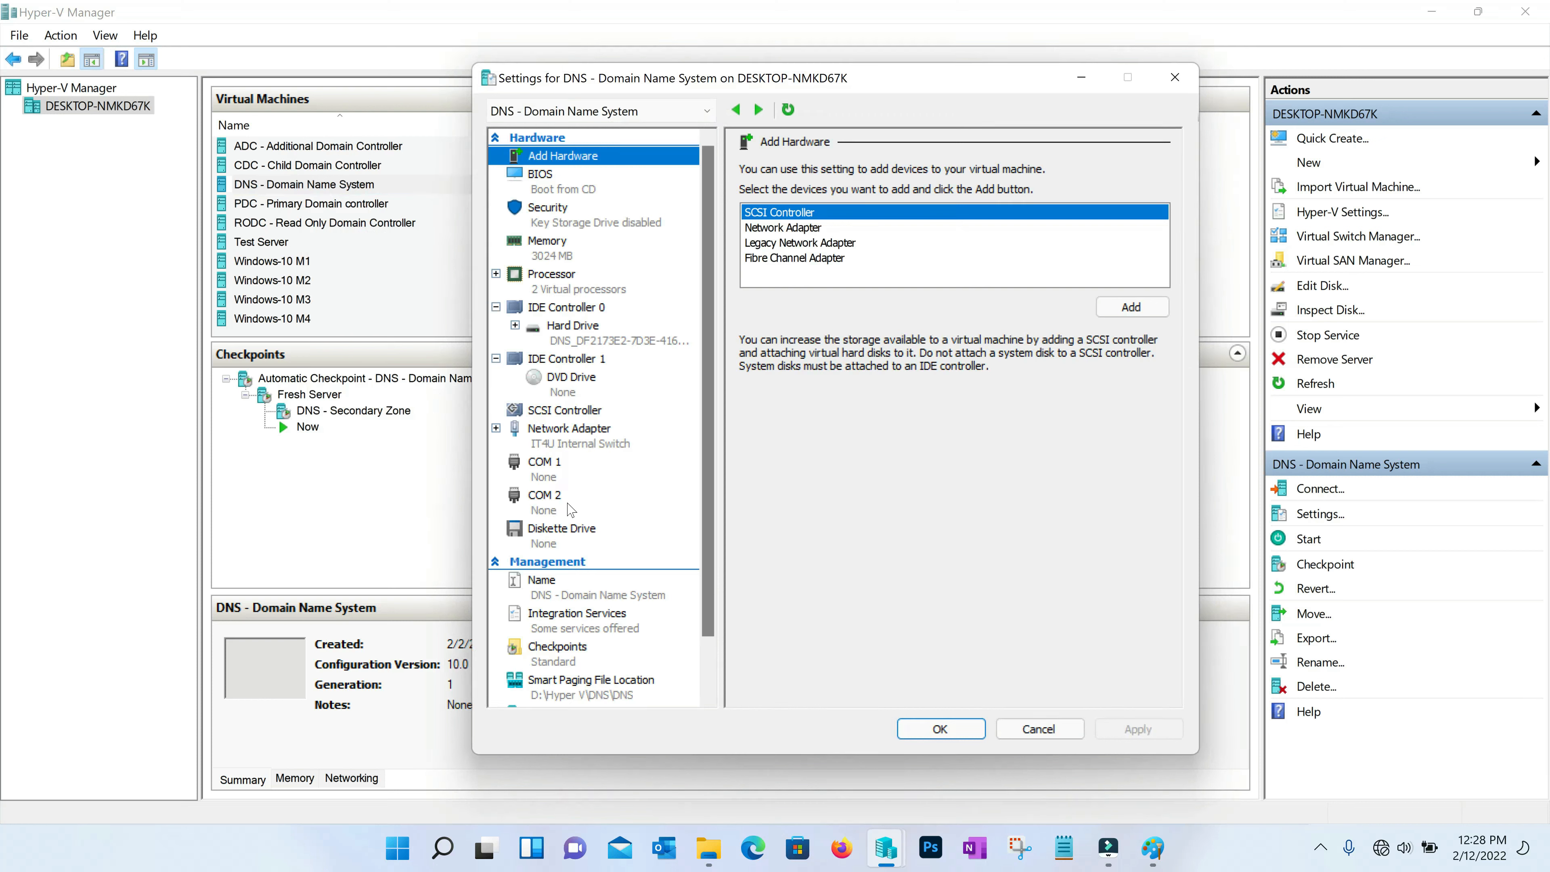
Step: In Hyper-V Manager, set the network adapter of the DNS - Domain Name System virtual machine to IT4U Internal Switch
click(583, 447)
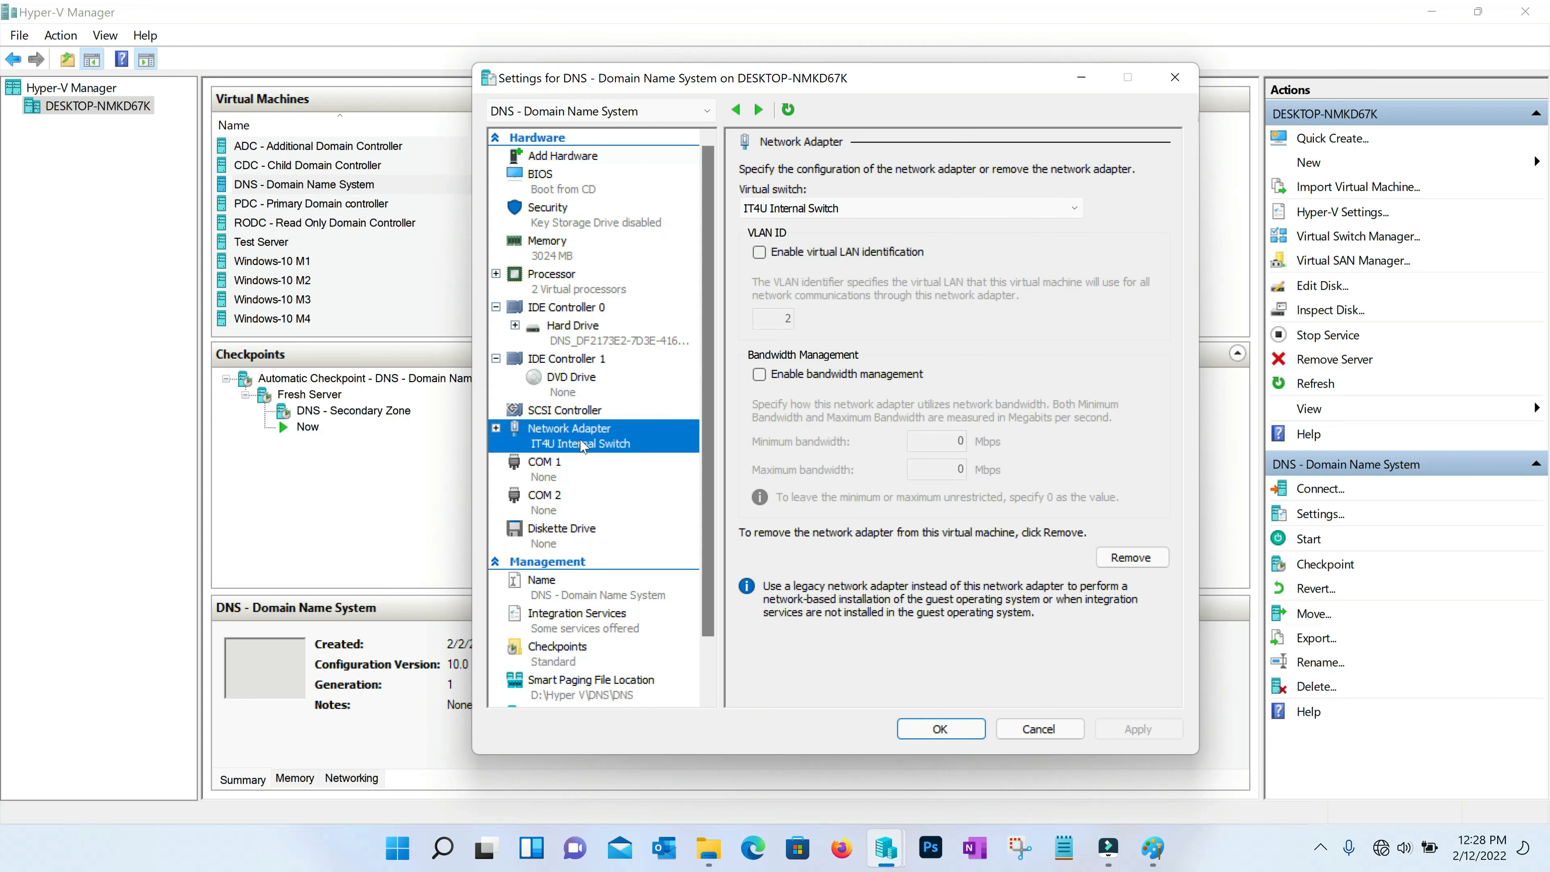
click(1009, 211)
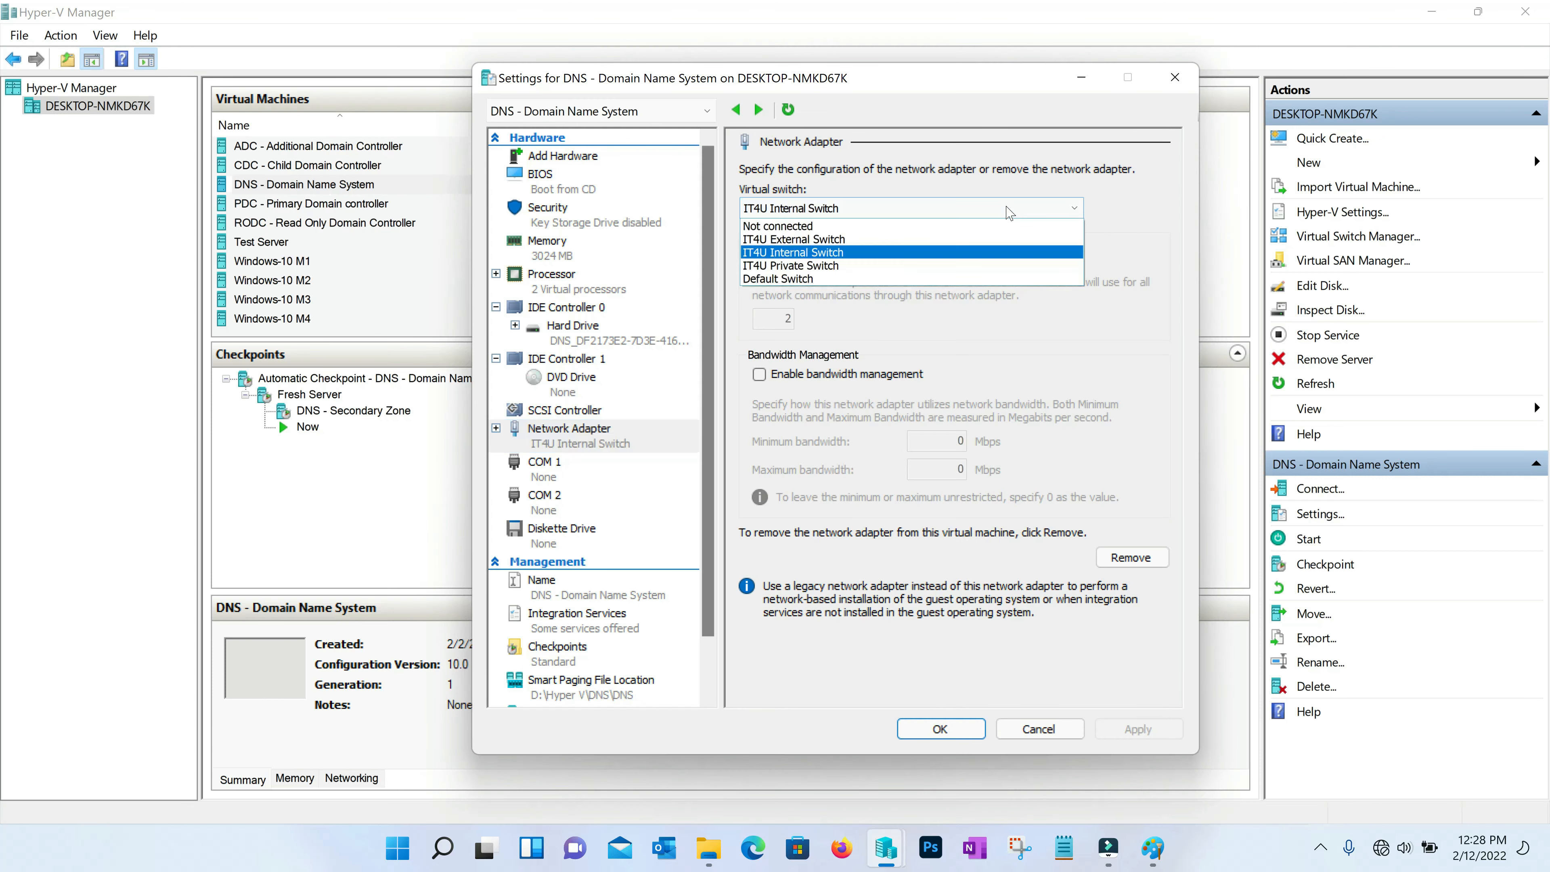
click(829, 252)
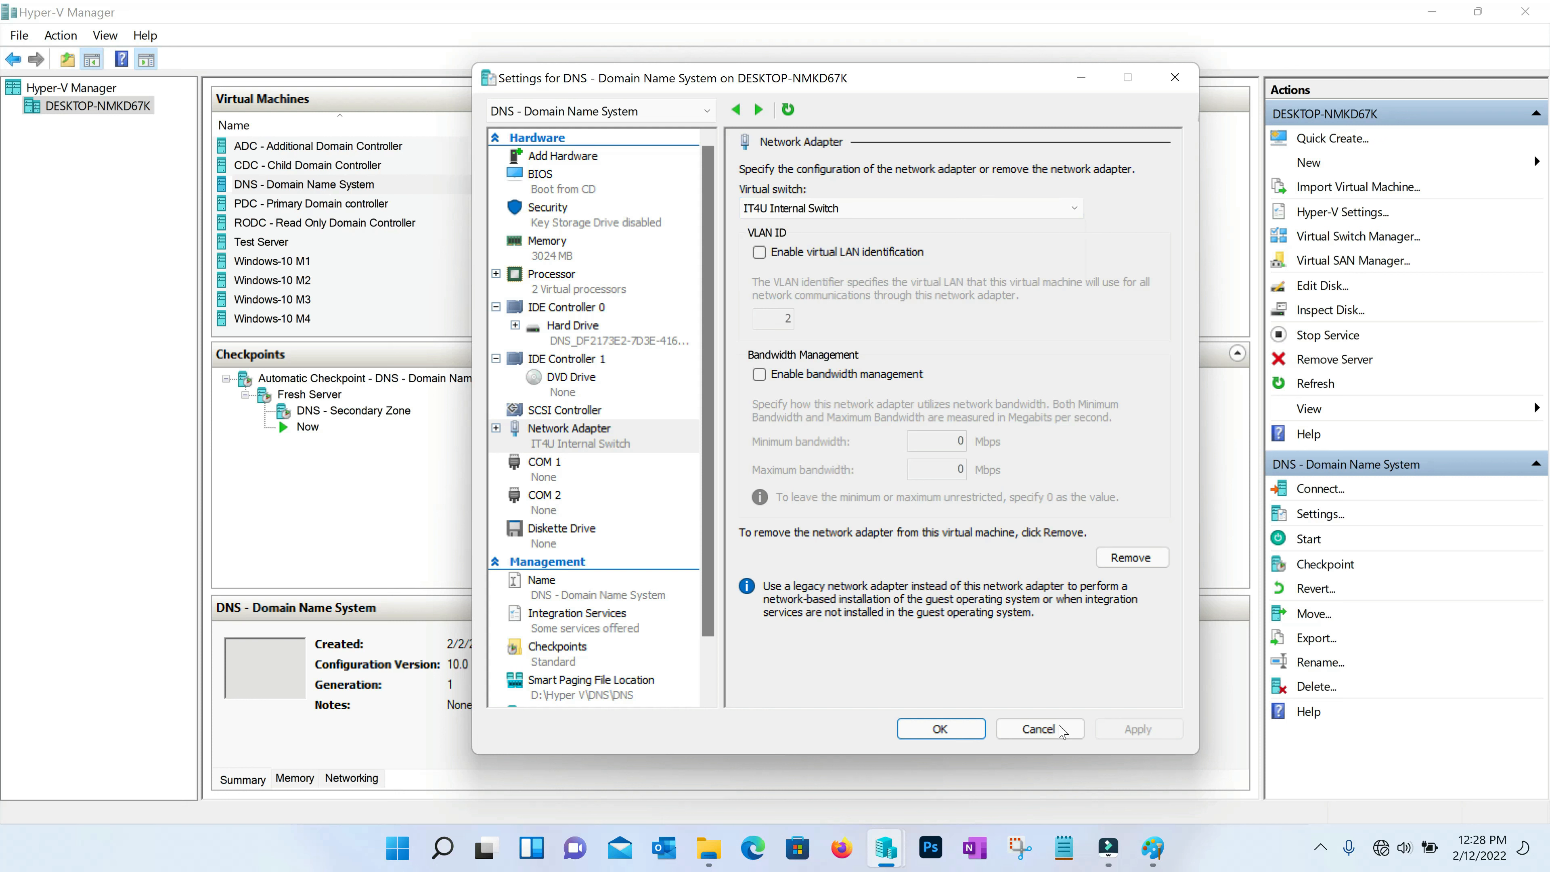
click(952, 730)
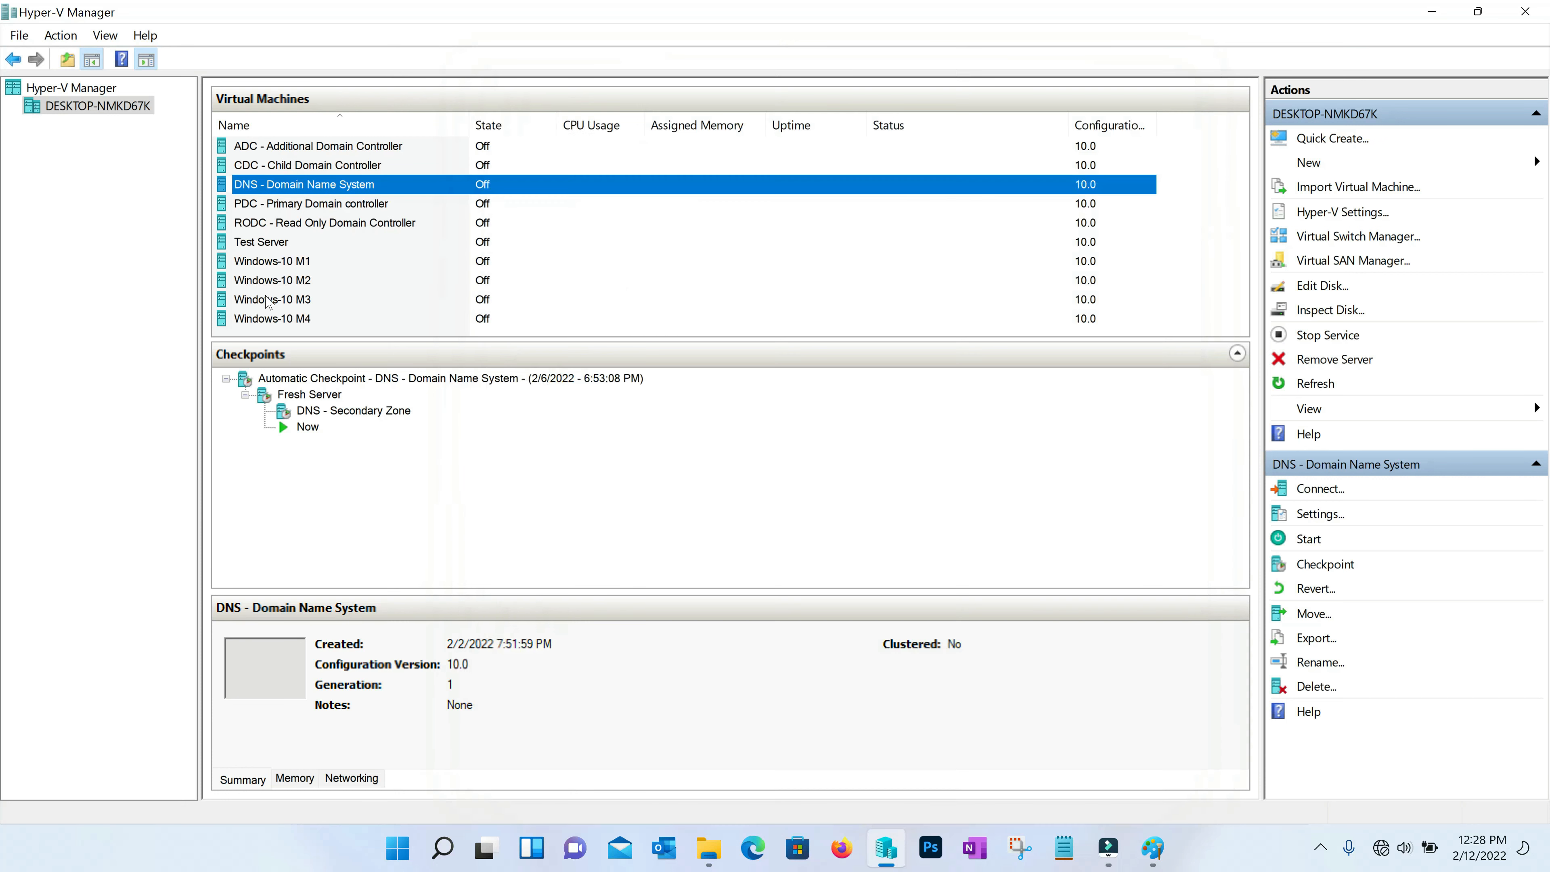
Step: Check the virtual switch of the PDC - Primary Domain controller's network adapter and close its settings without changes
right_click(307, 204)
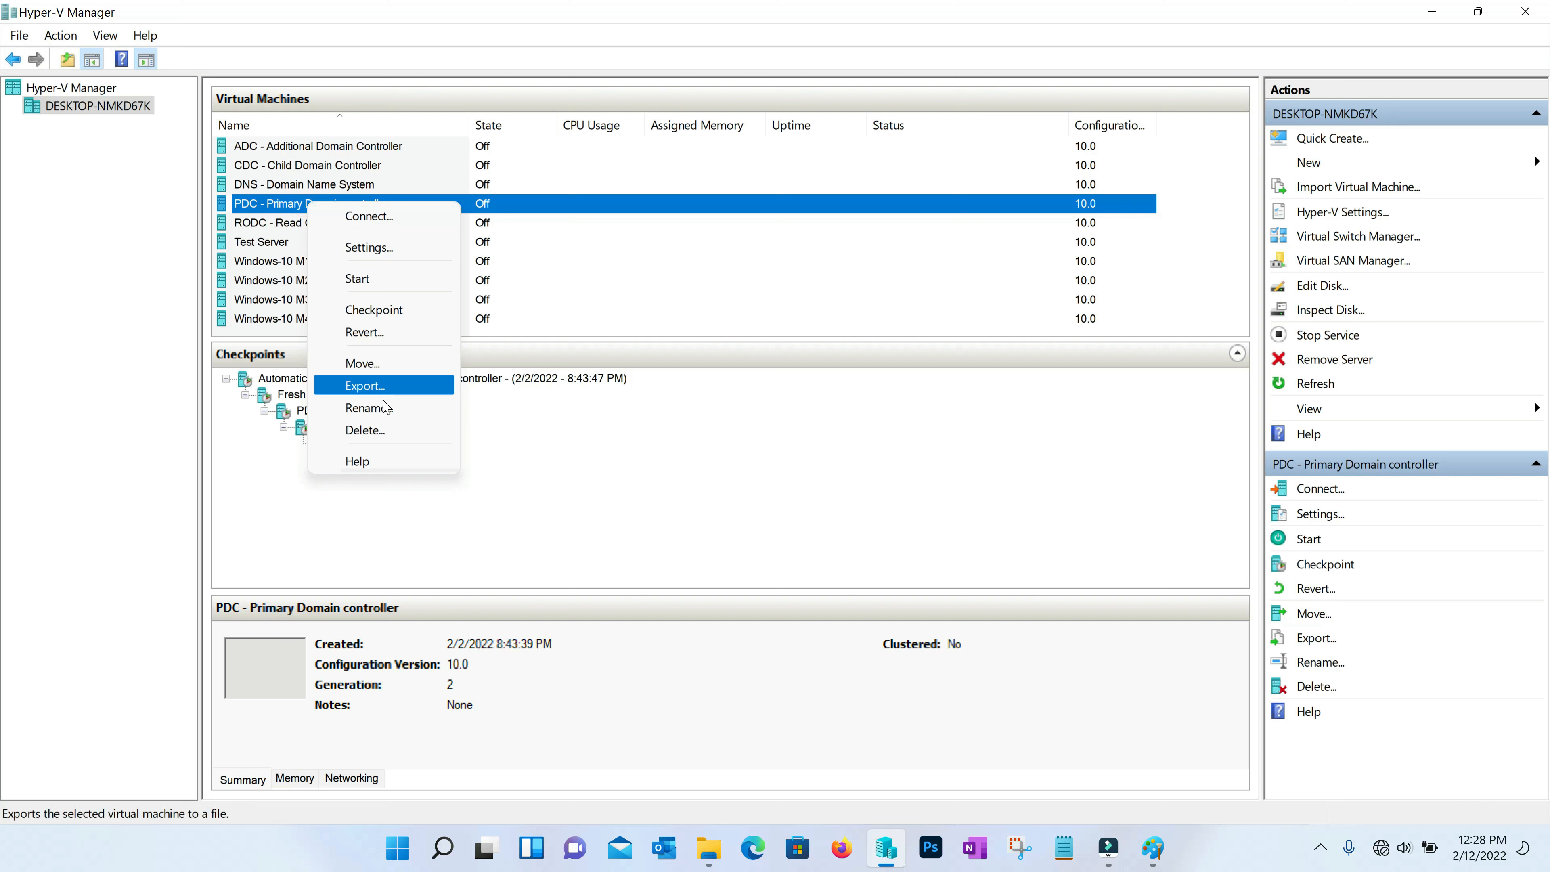
click(389, 249)
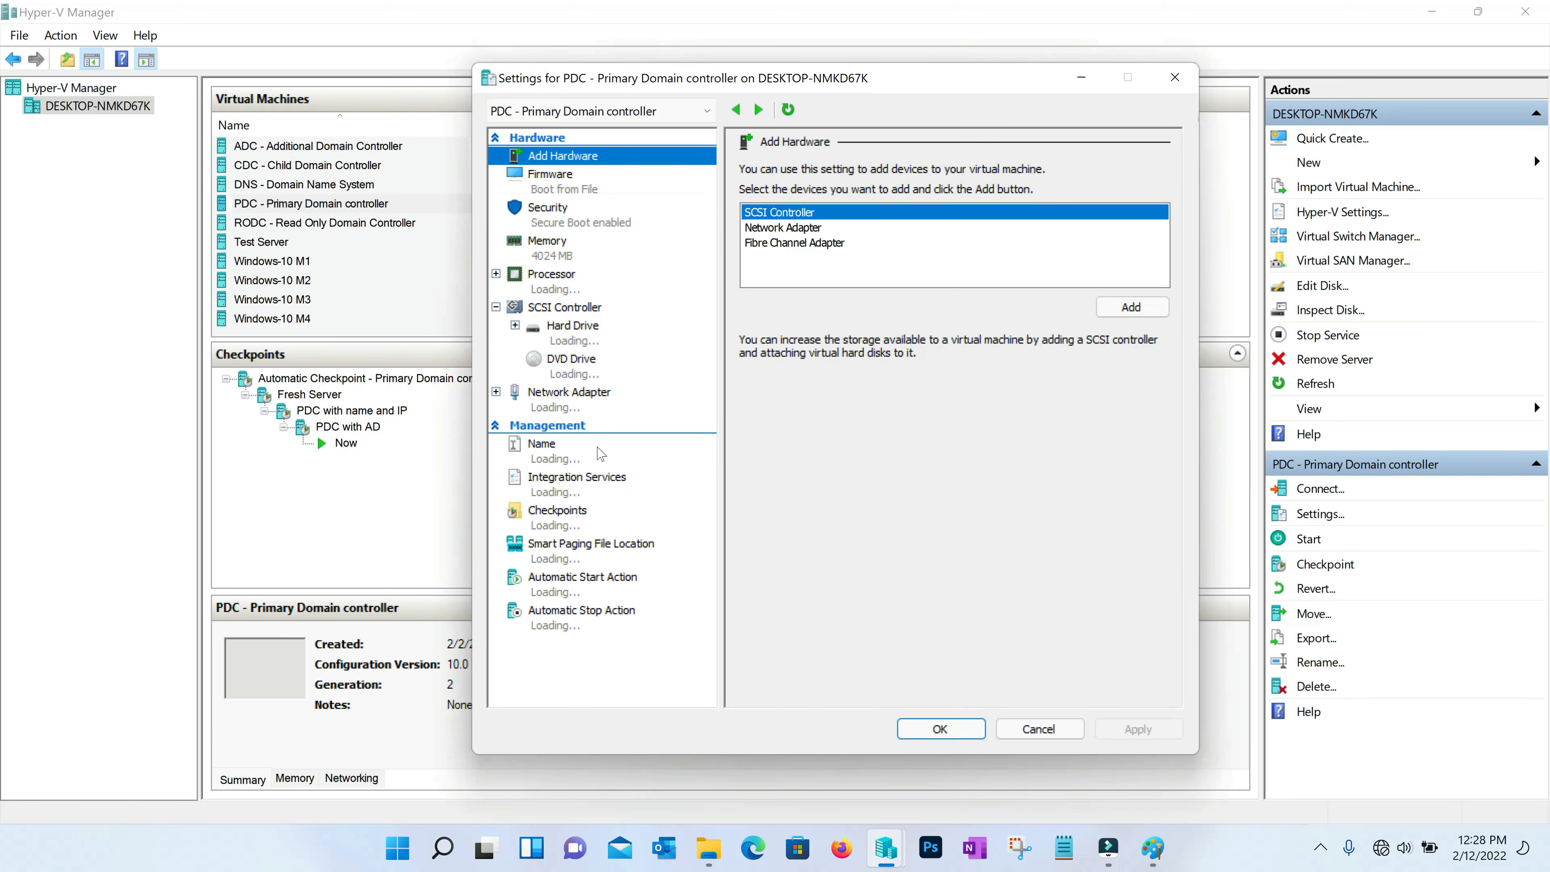
click(570, 397)
click(856, 218)
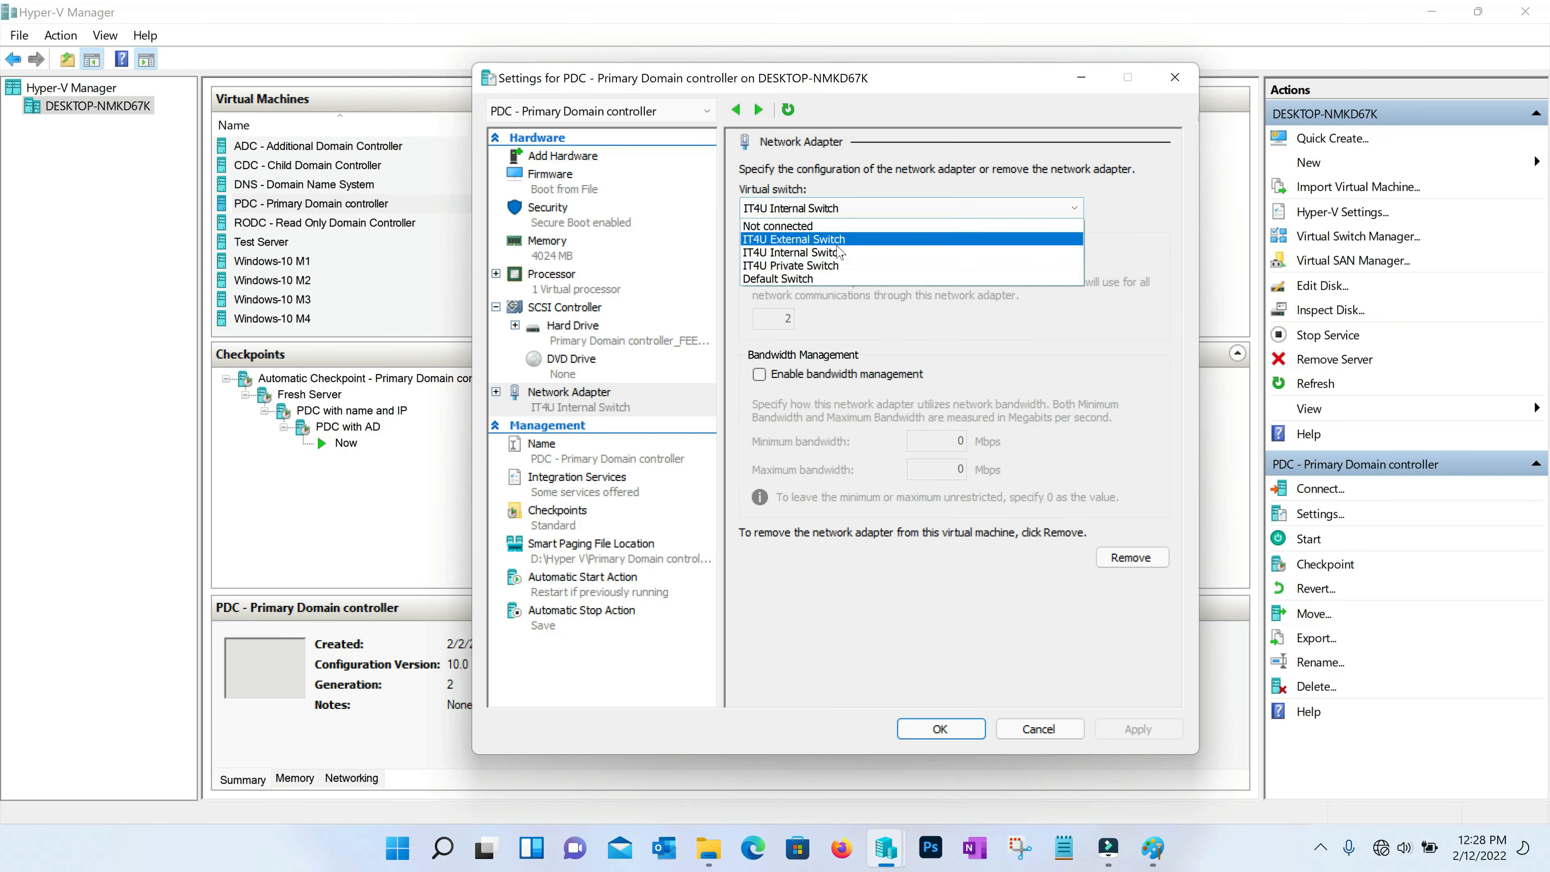
click(802, 259)
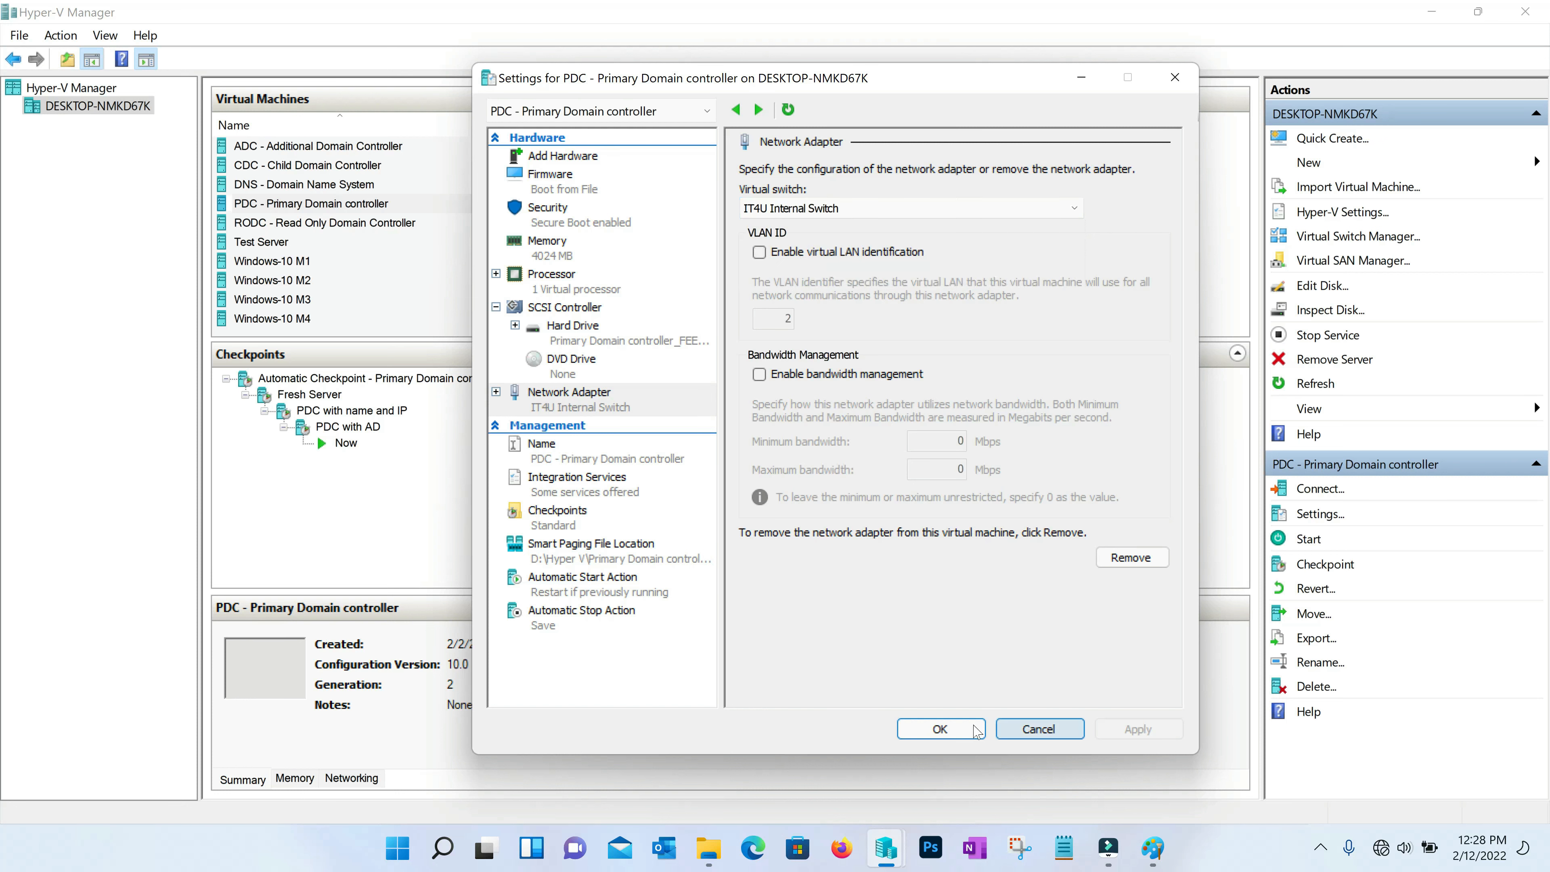
click(1040, 729)
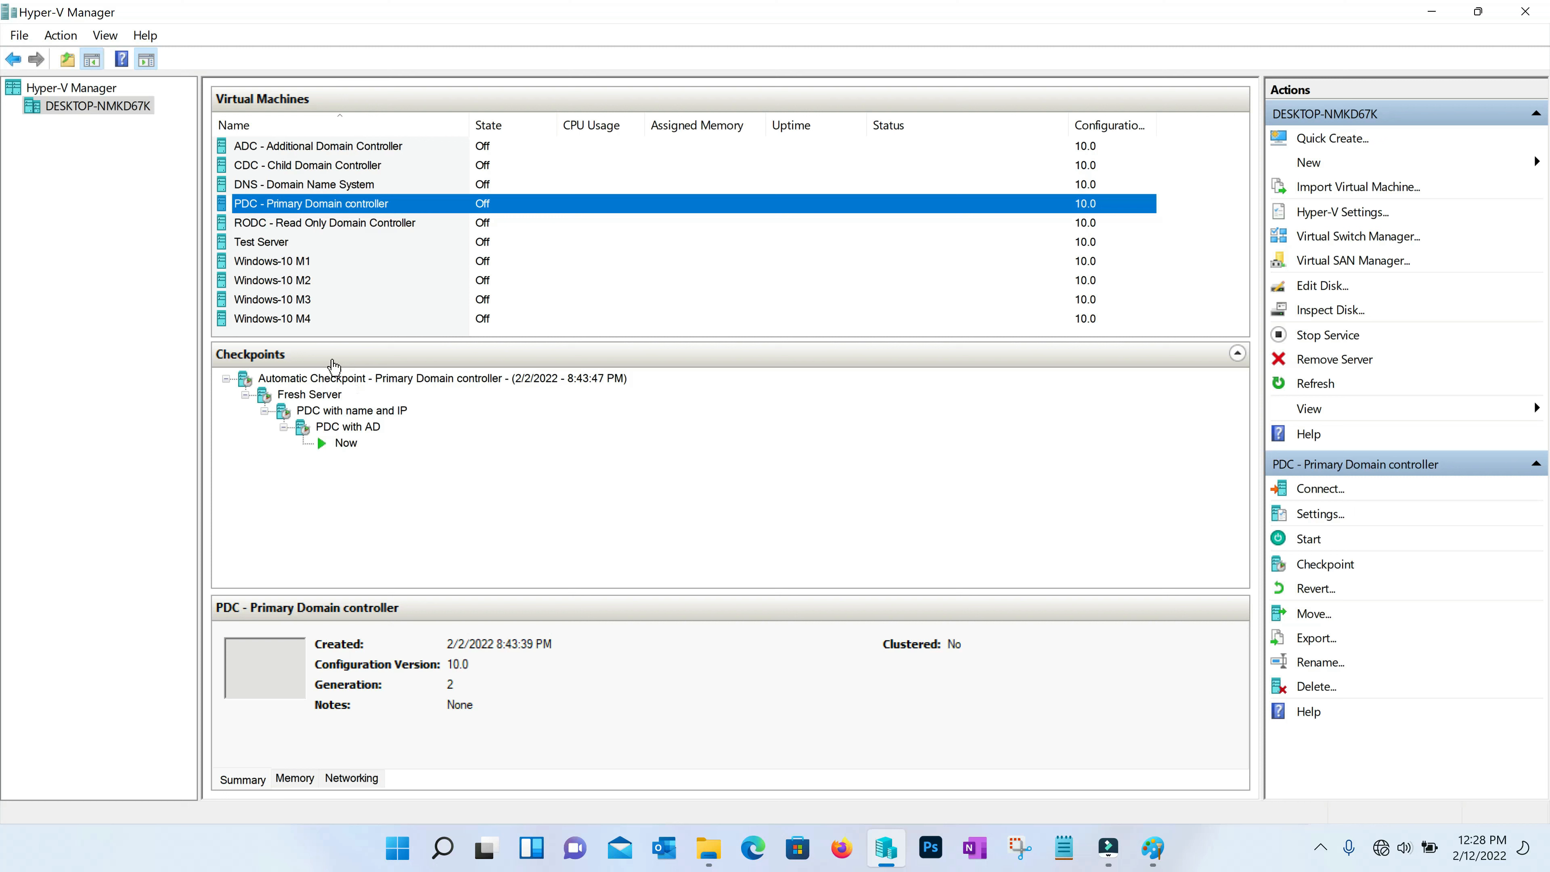
Step: Set the network adapter of the Windows-10 M4 virtual machine to IT4U Internal Switch and confirm the settings
click(290, 326)
right_click(298, 317)
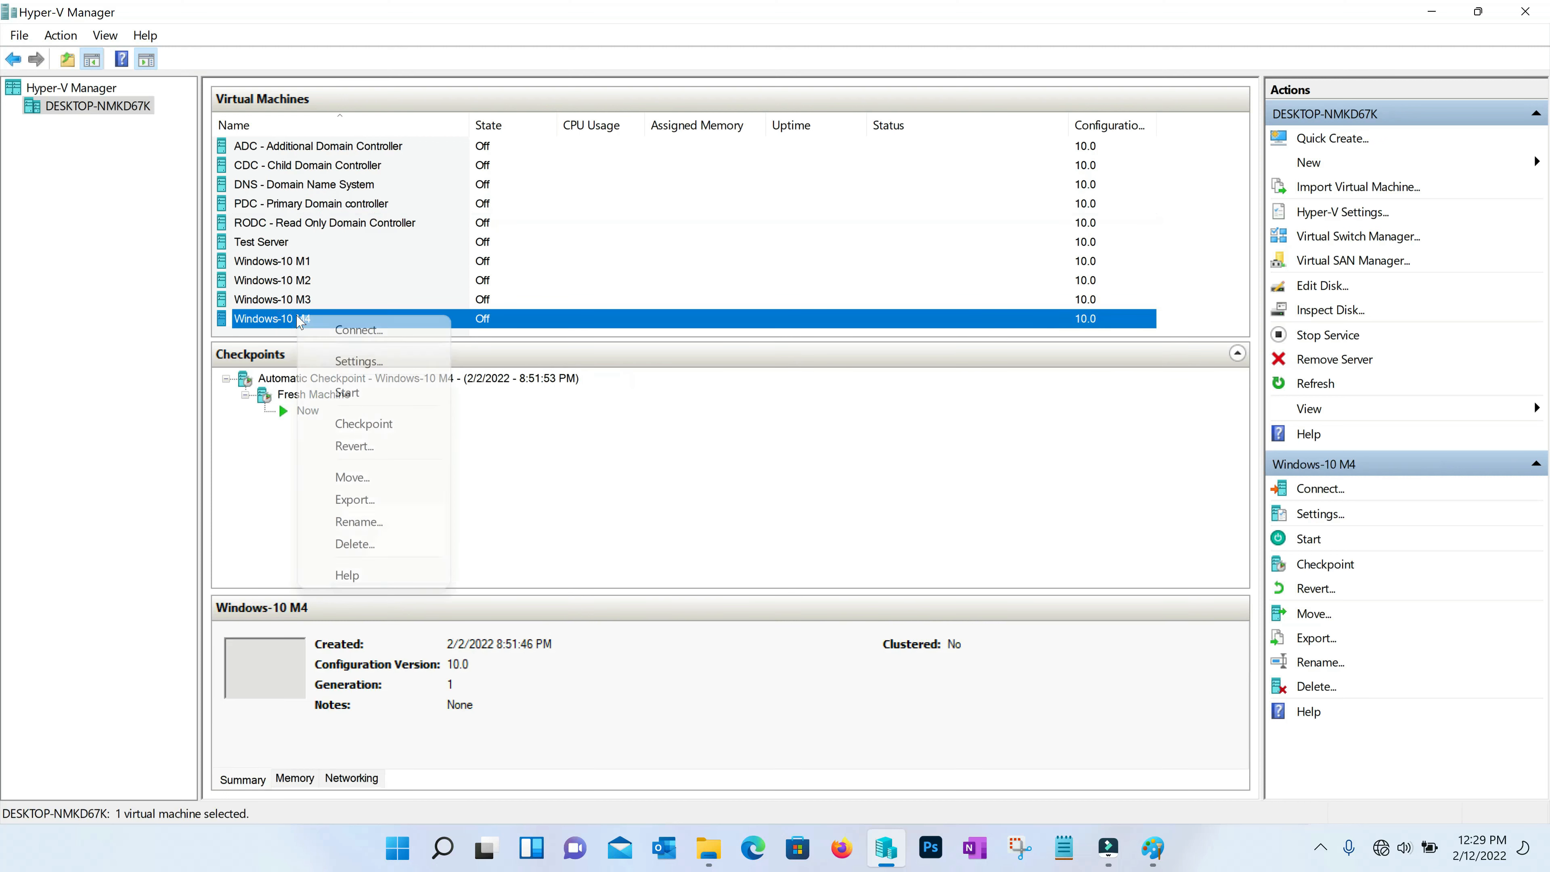
click(342, 367)
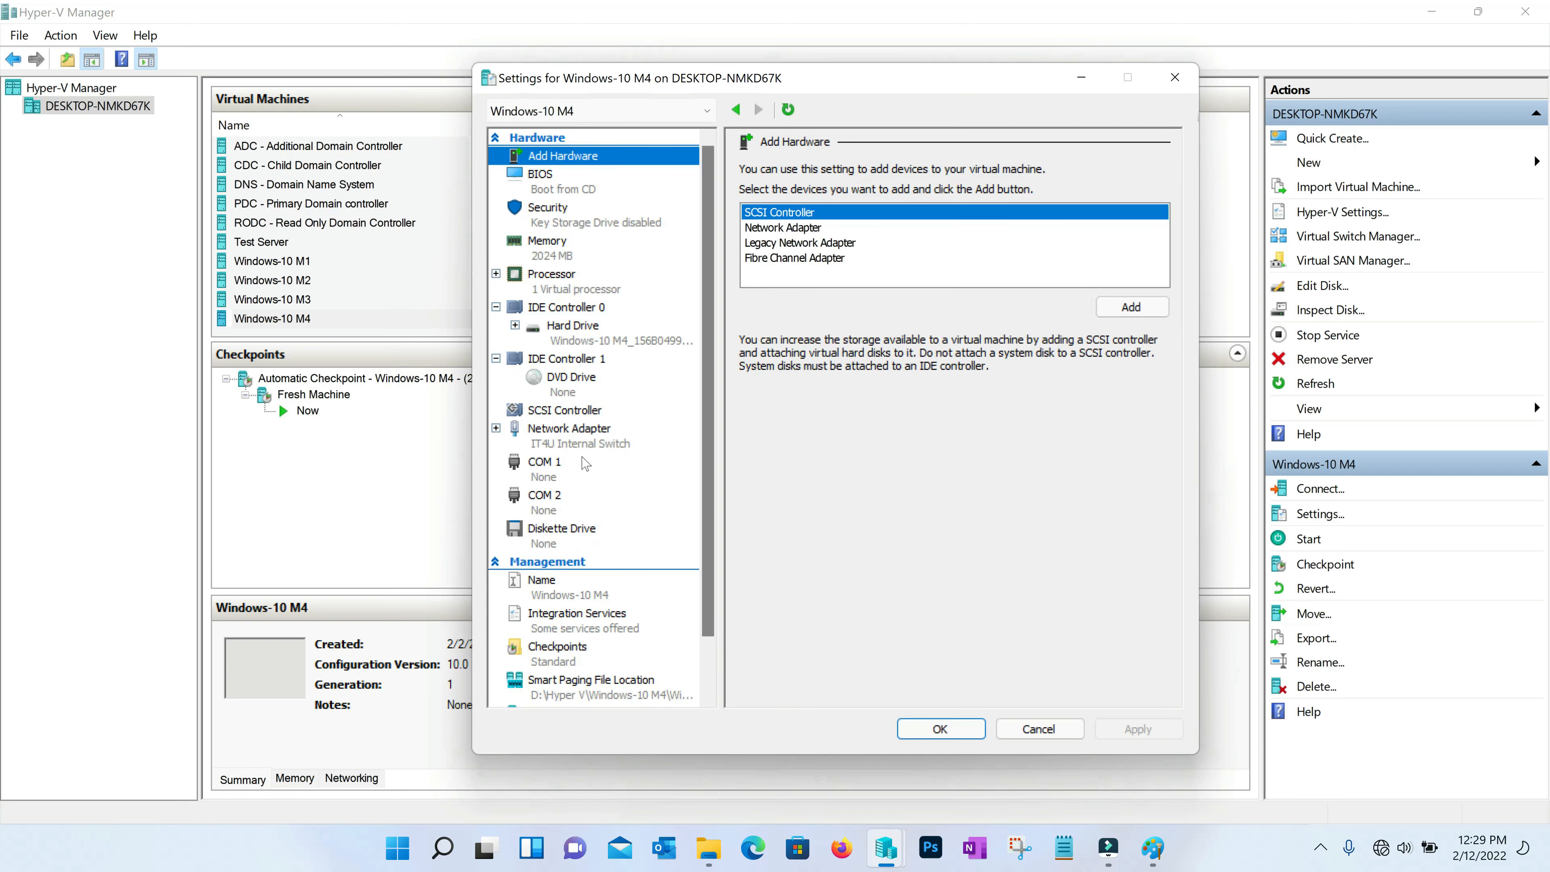
click(598, 445)
click(926, 216)
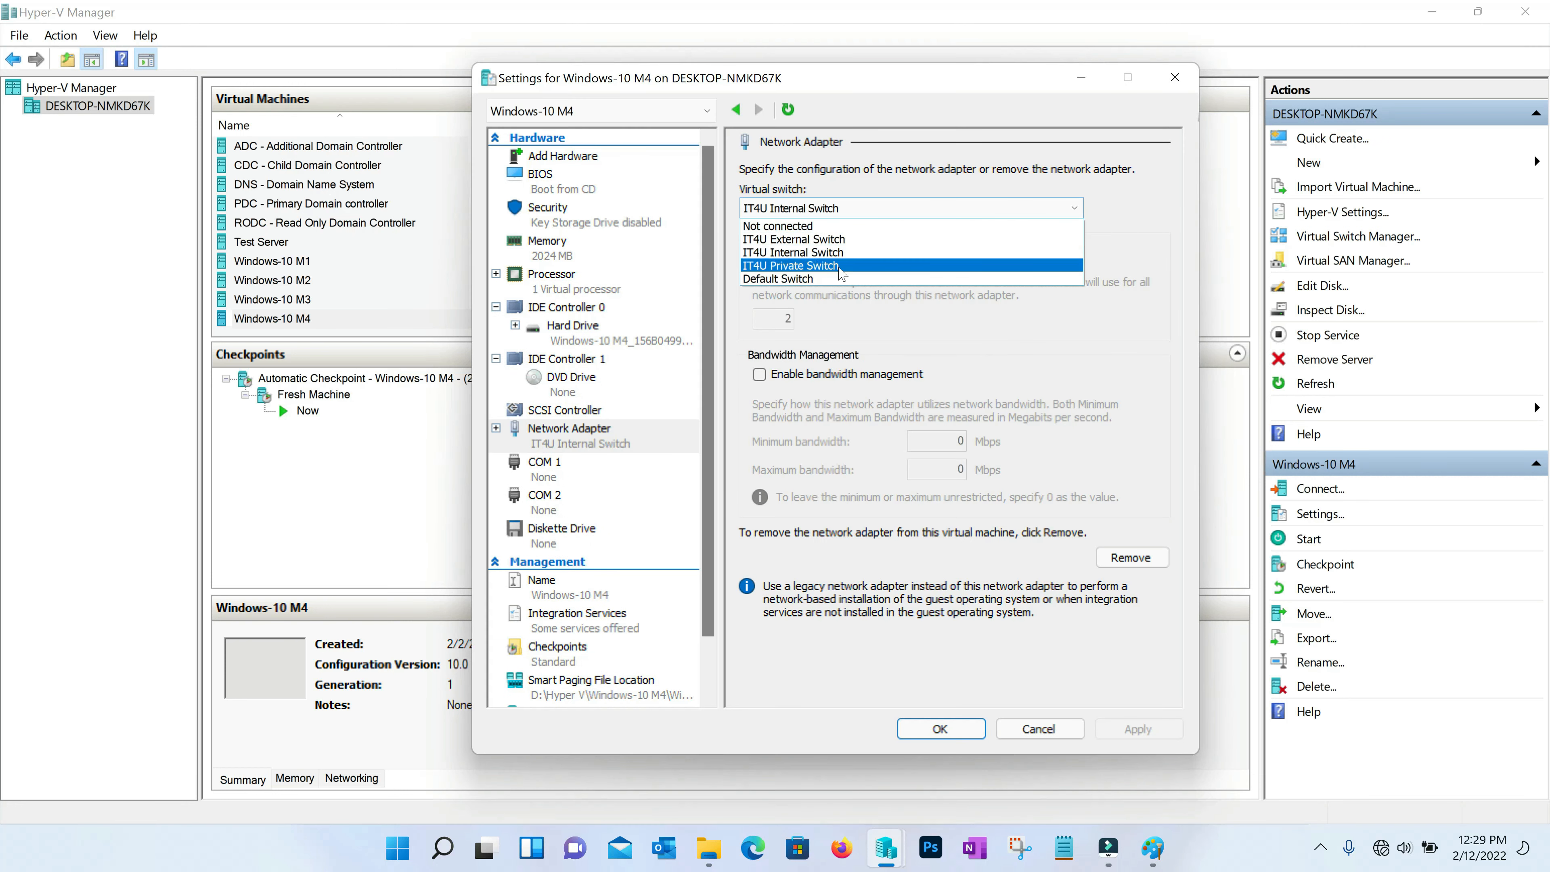
click(818, 250)
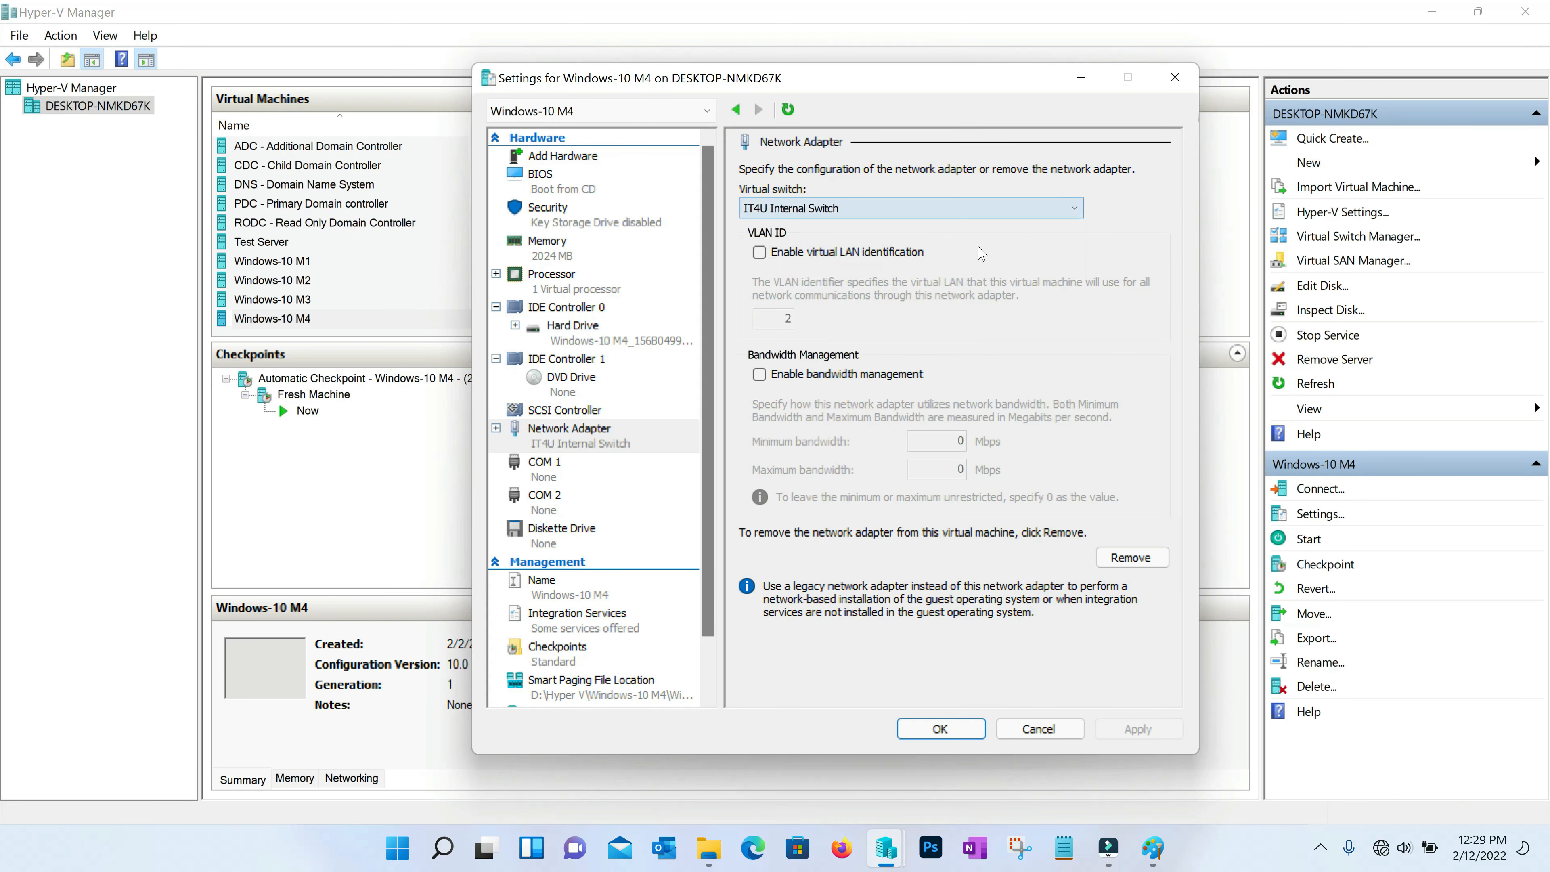
click(937, 728)
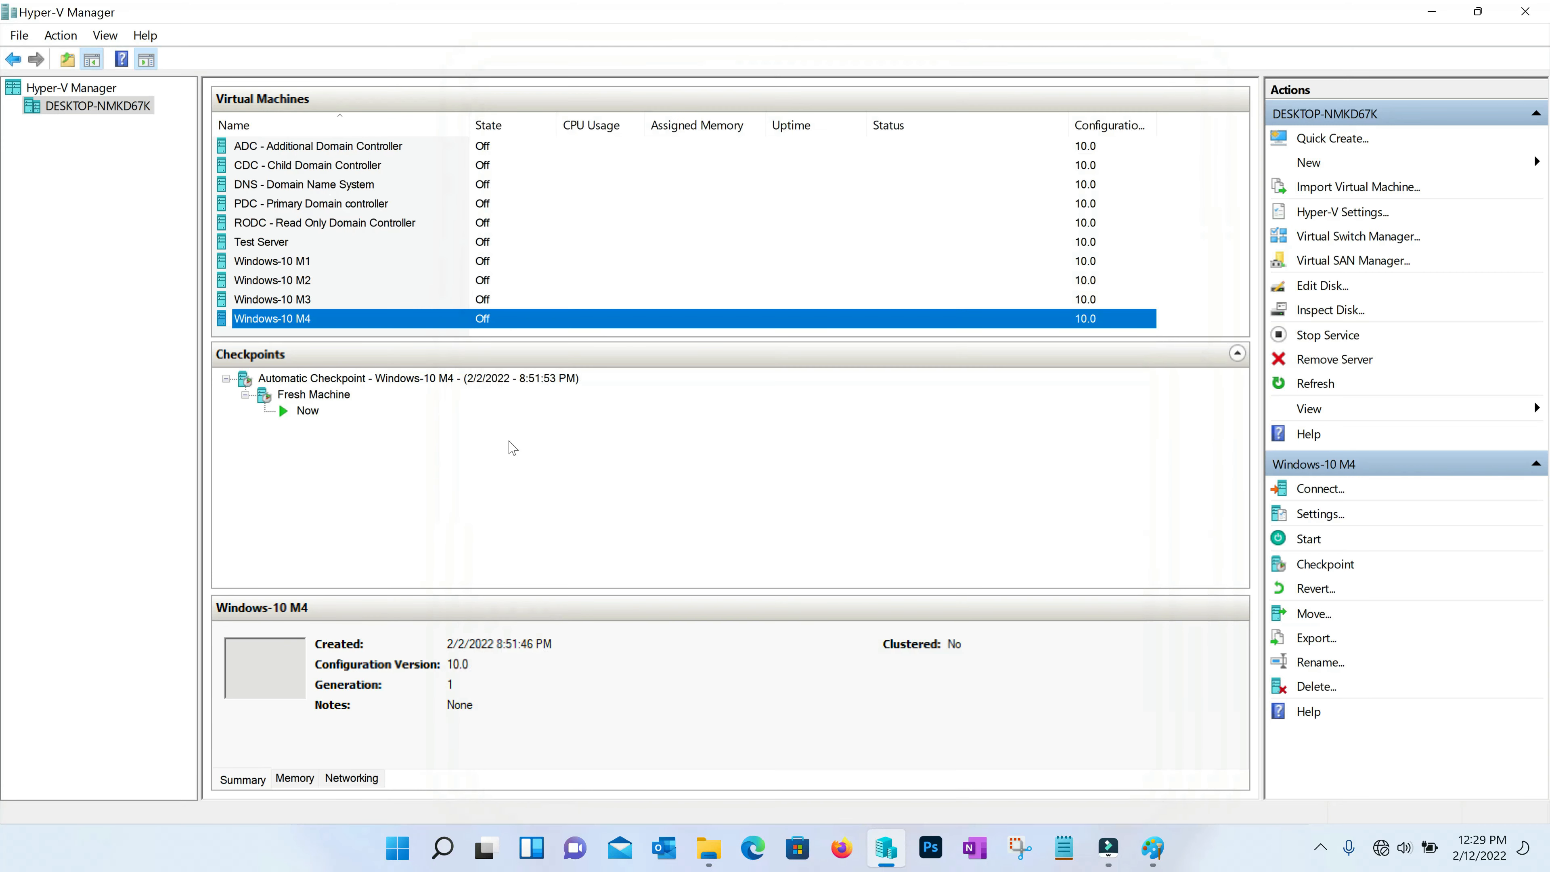
Step: Start the PDC - Primary Domain controller, DNS - Domain Name System and Windows-10 M4 virtual machines
right_click(300, 208)
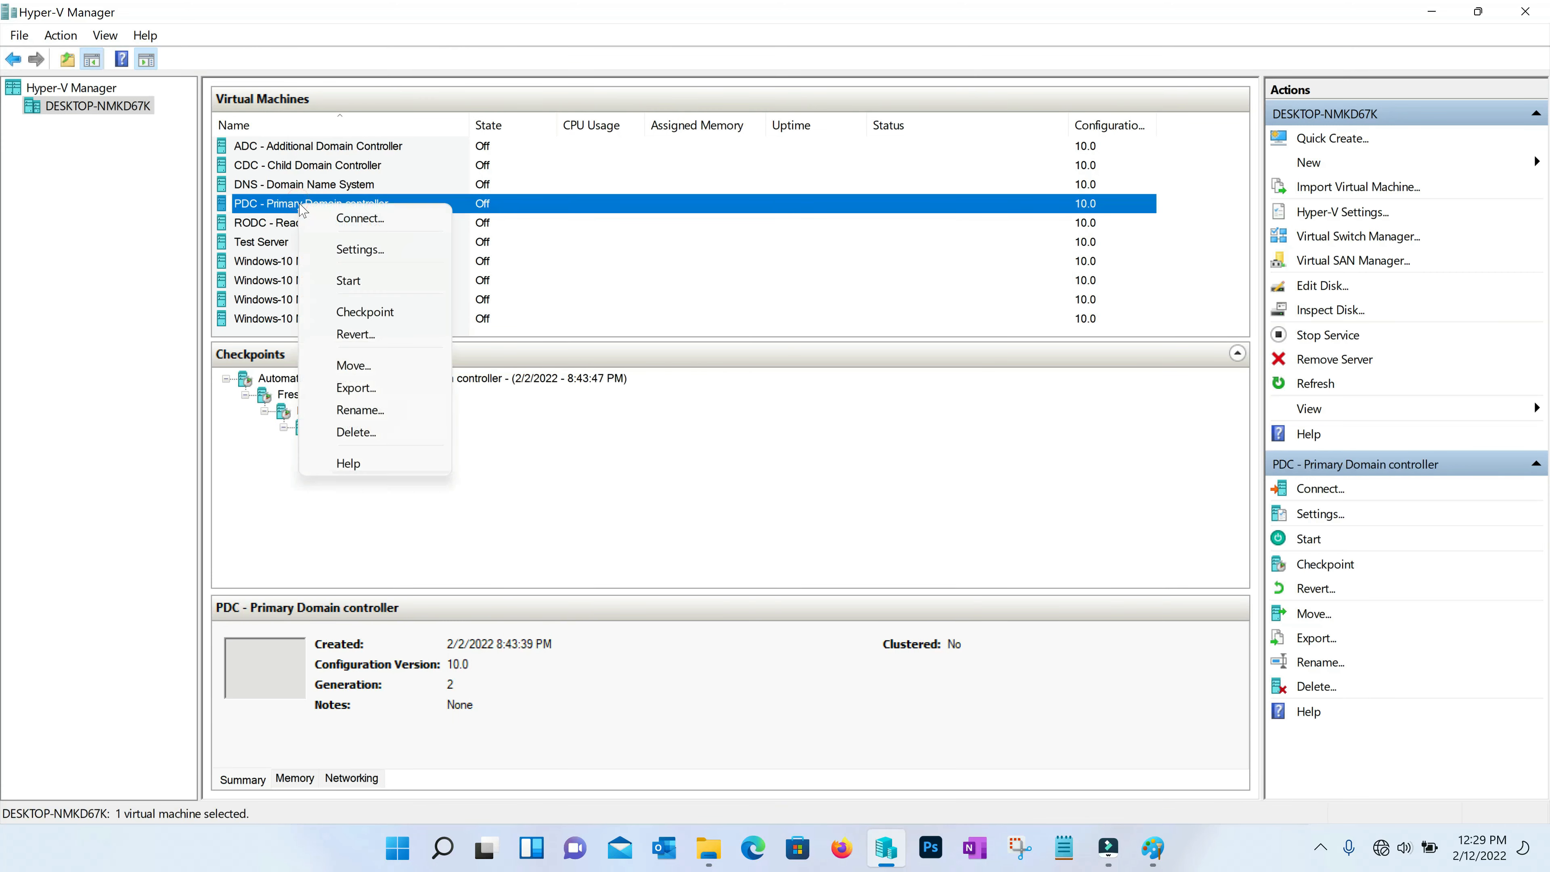
click(376, 285)
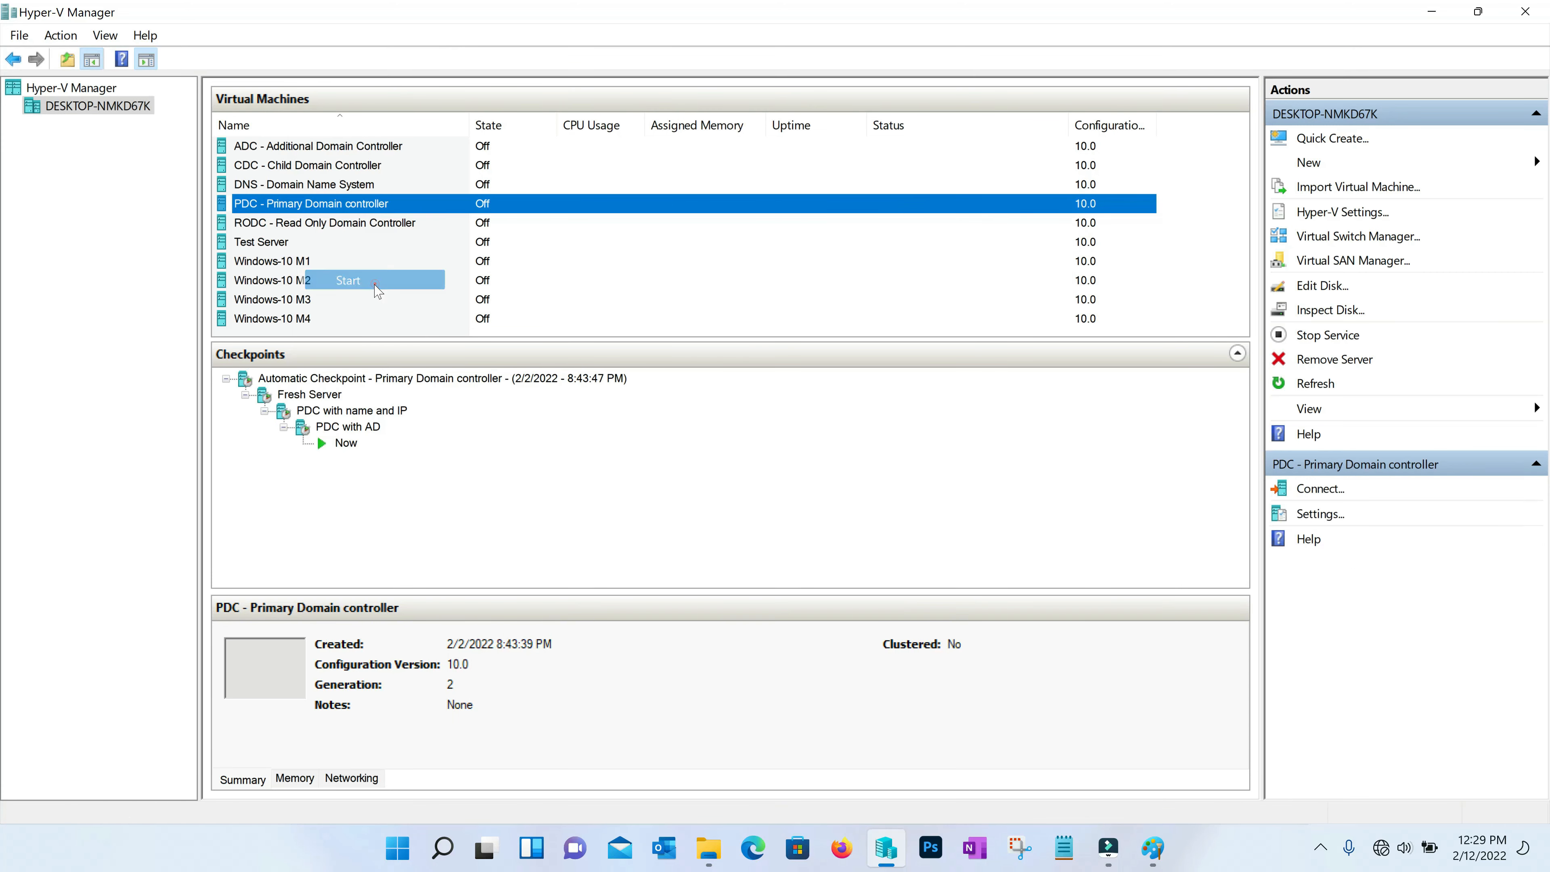
right_click(308, 186)
click(371, 261)
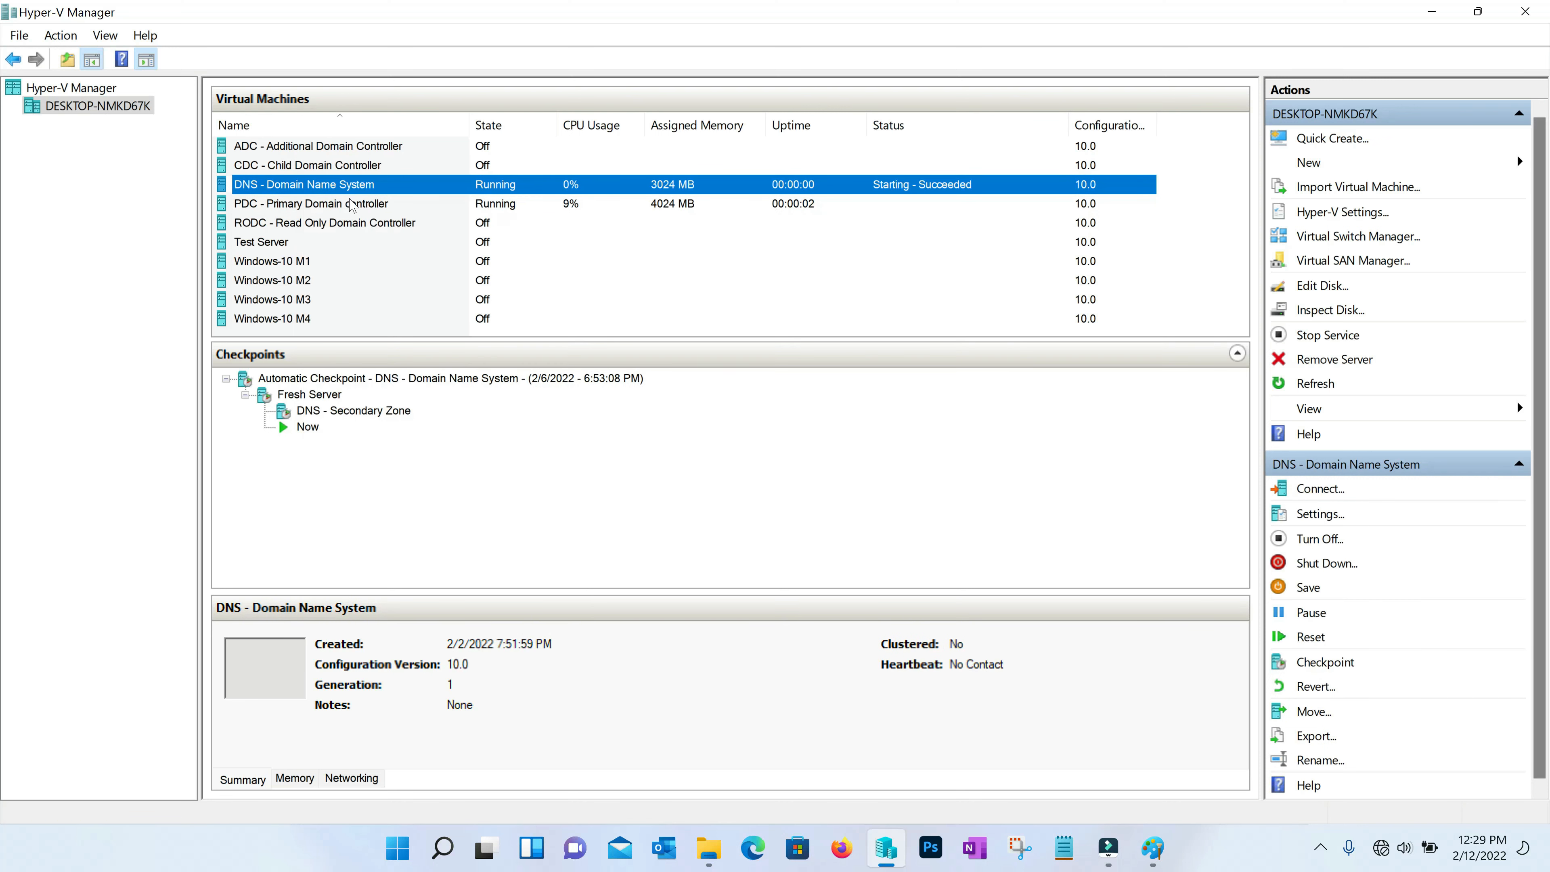
right_click(305, 318)
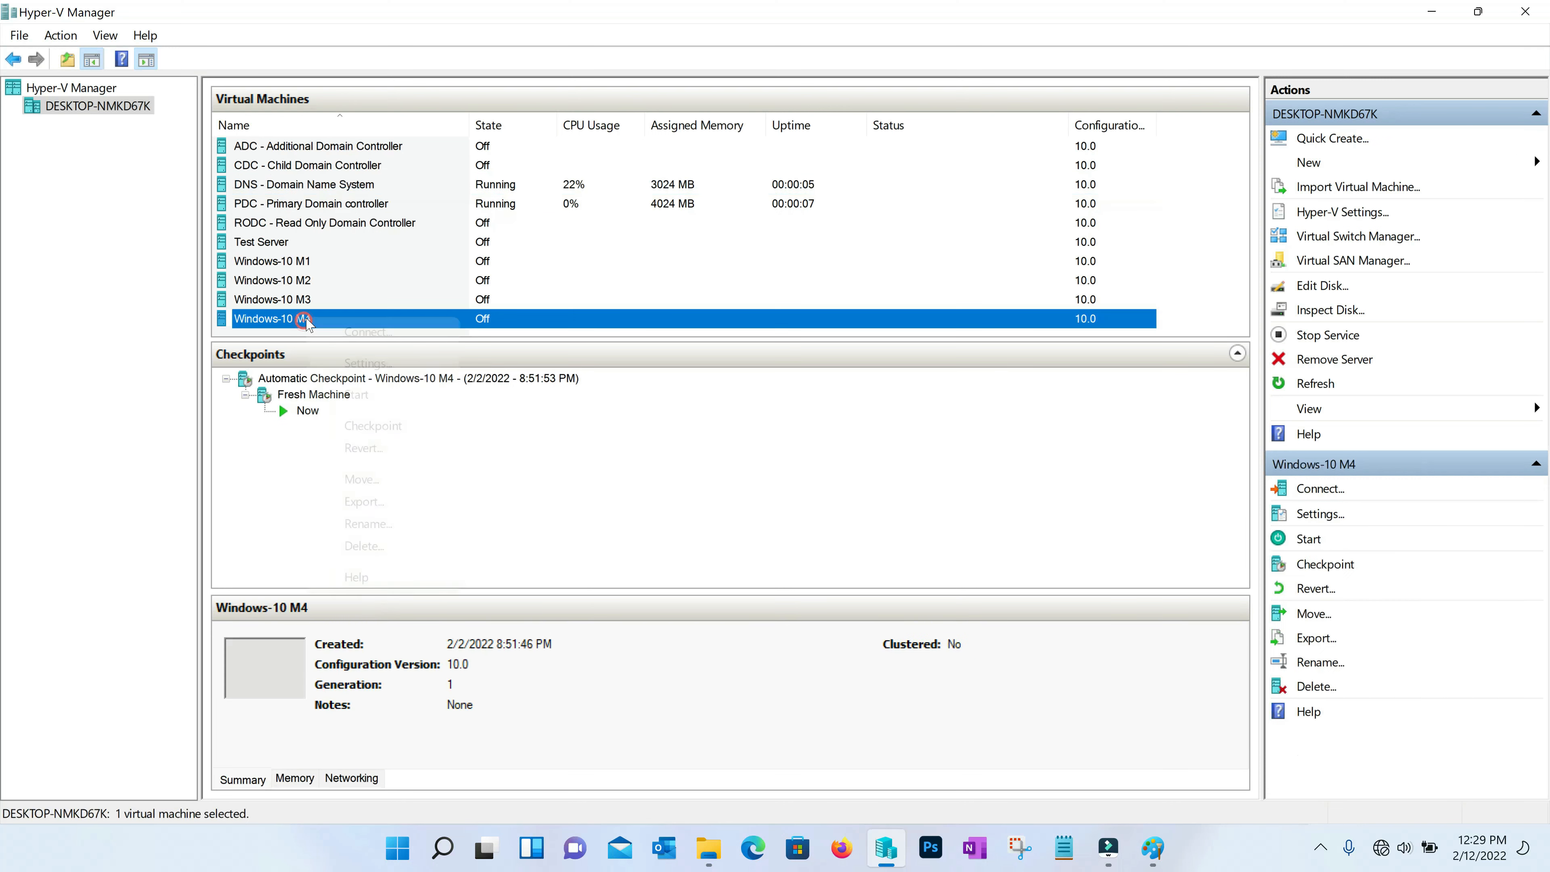
click(360, 394)
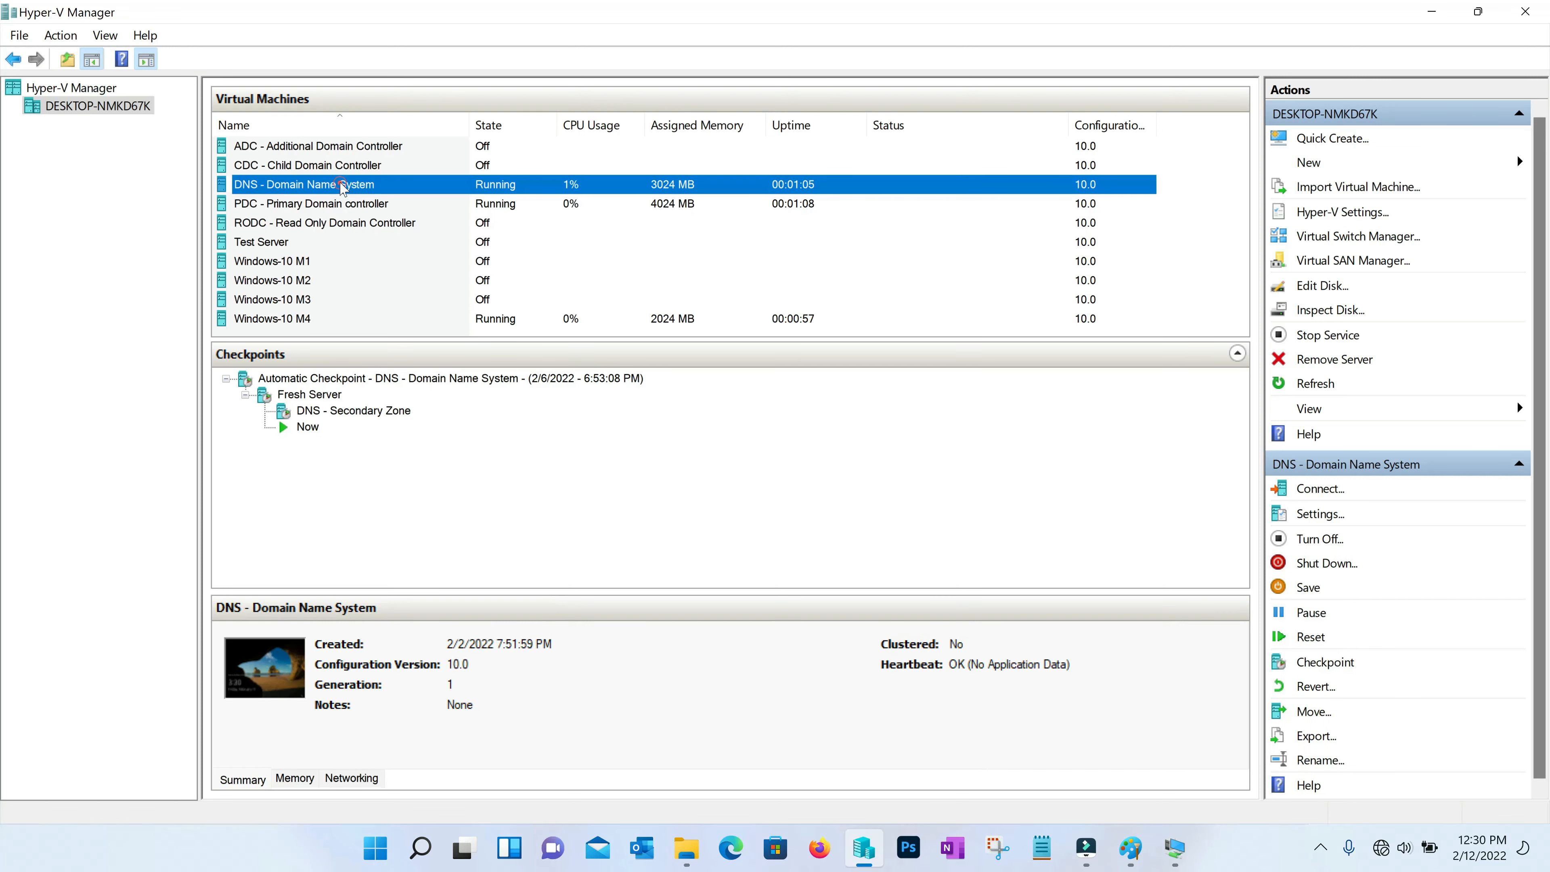
Step: Connect to the DNS - Domain Name System virtual machine and open its Network Connections with ncpa.cpl
right_click(343, 185)
click(362, 196)
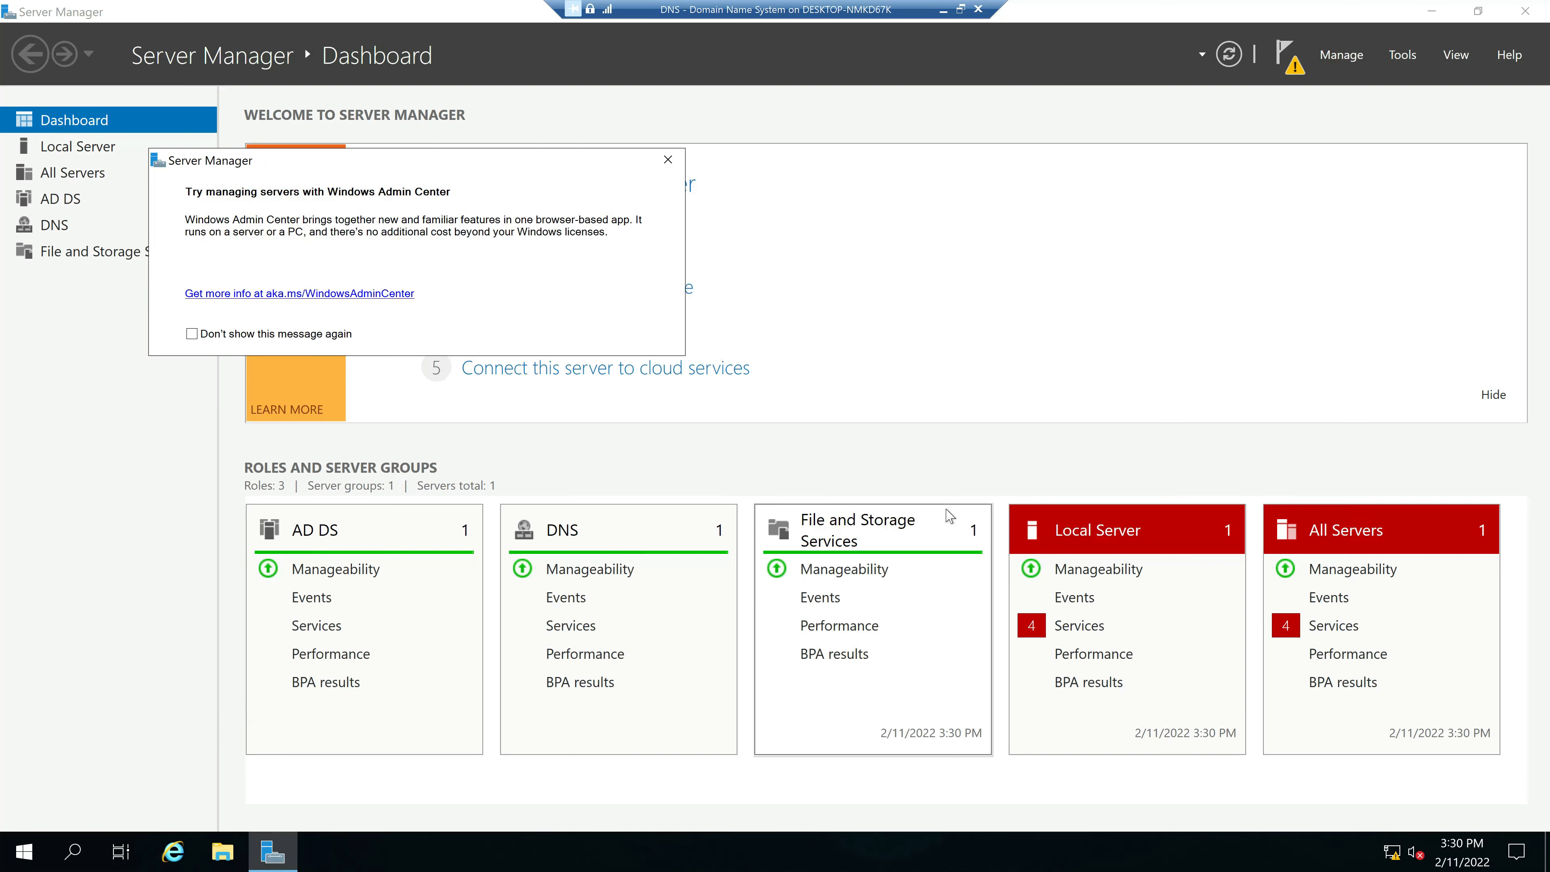
key(super+r)
text(ncpa.cpl)
key(Return)
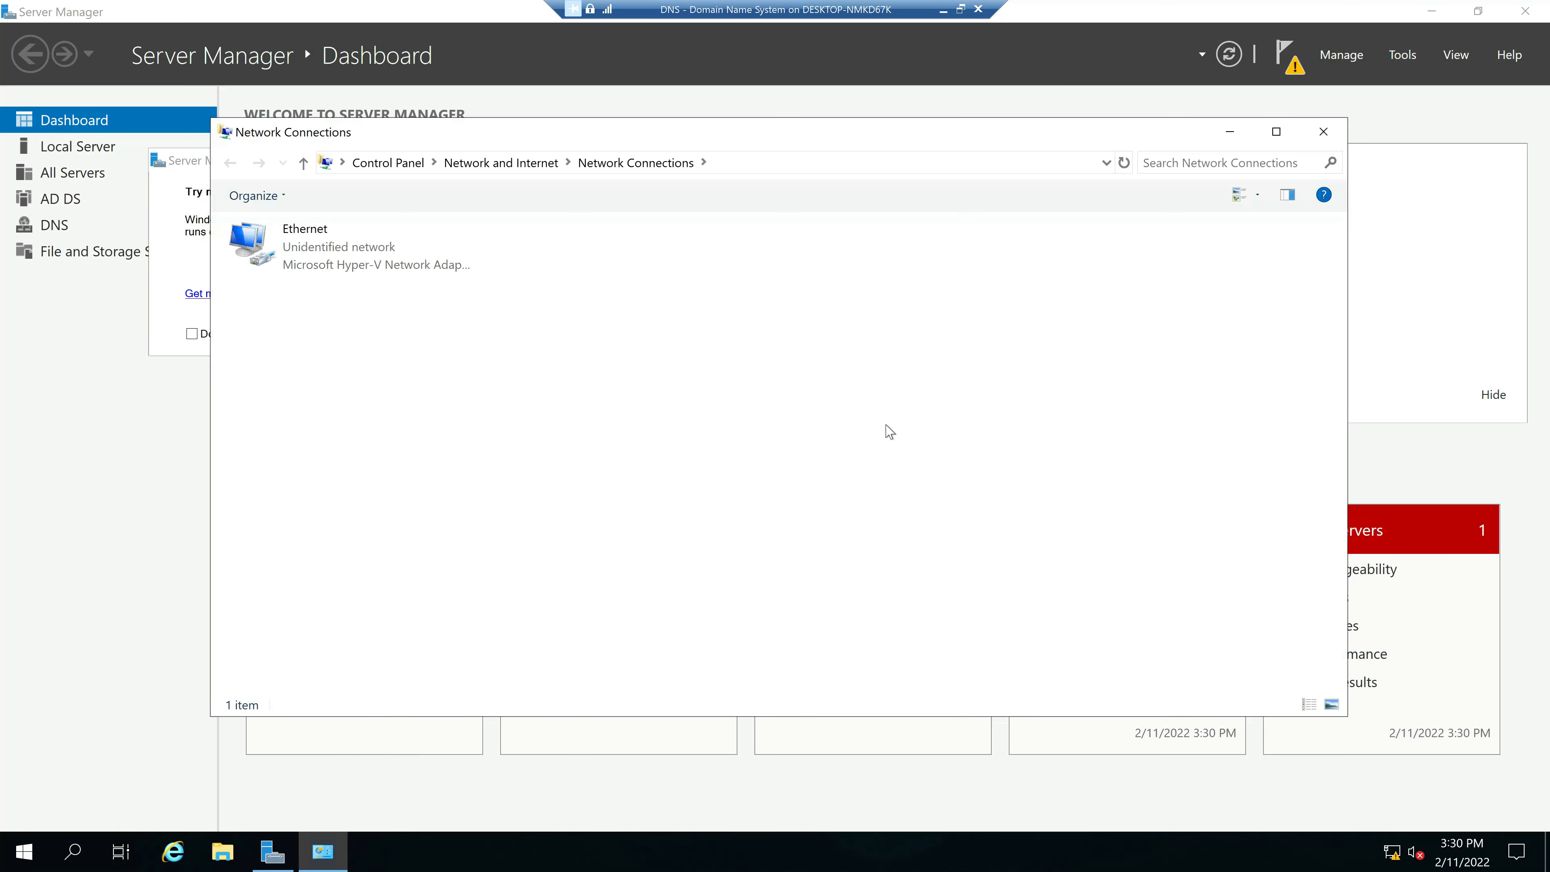
Step: Open the Ethernet adapter's Internet Protocol Version 4 properties to review the IP address and DNS server settings
double_click(342, 260)
click(682, 602)
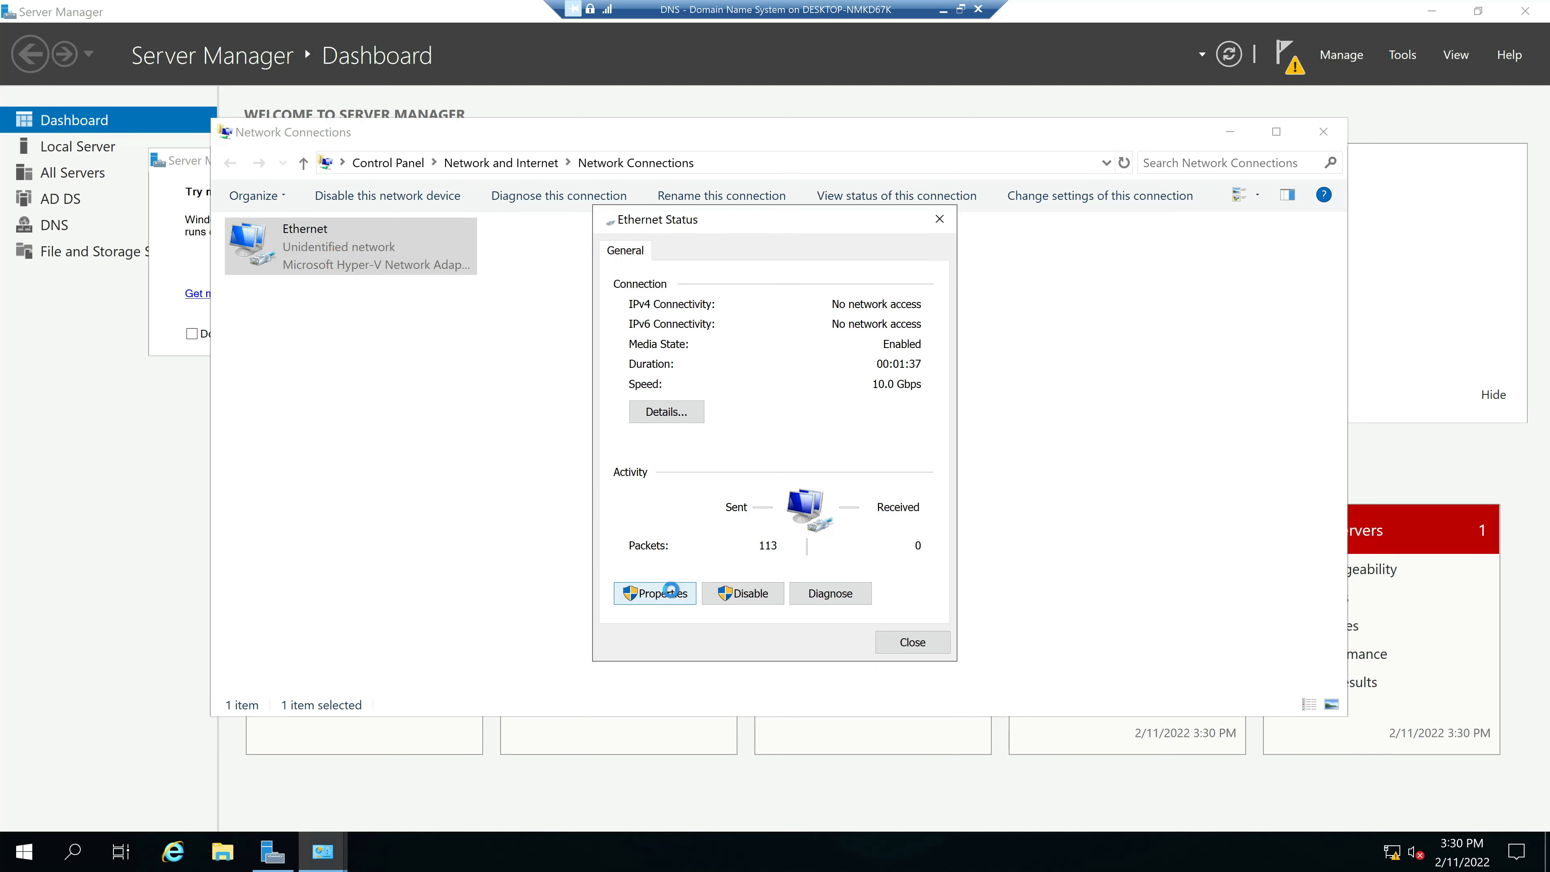
double_click(773, 439)
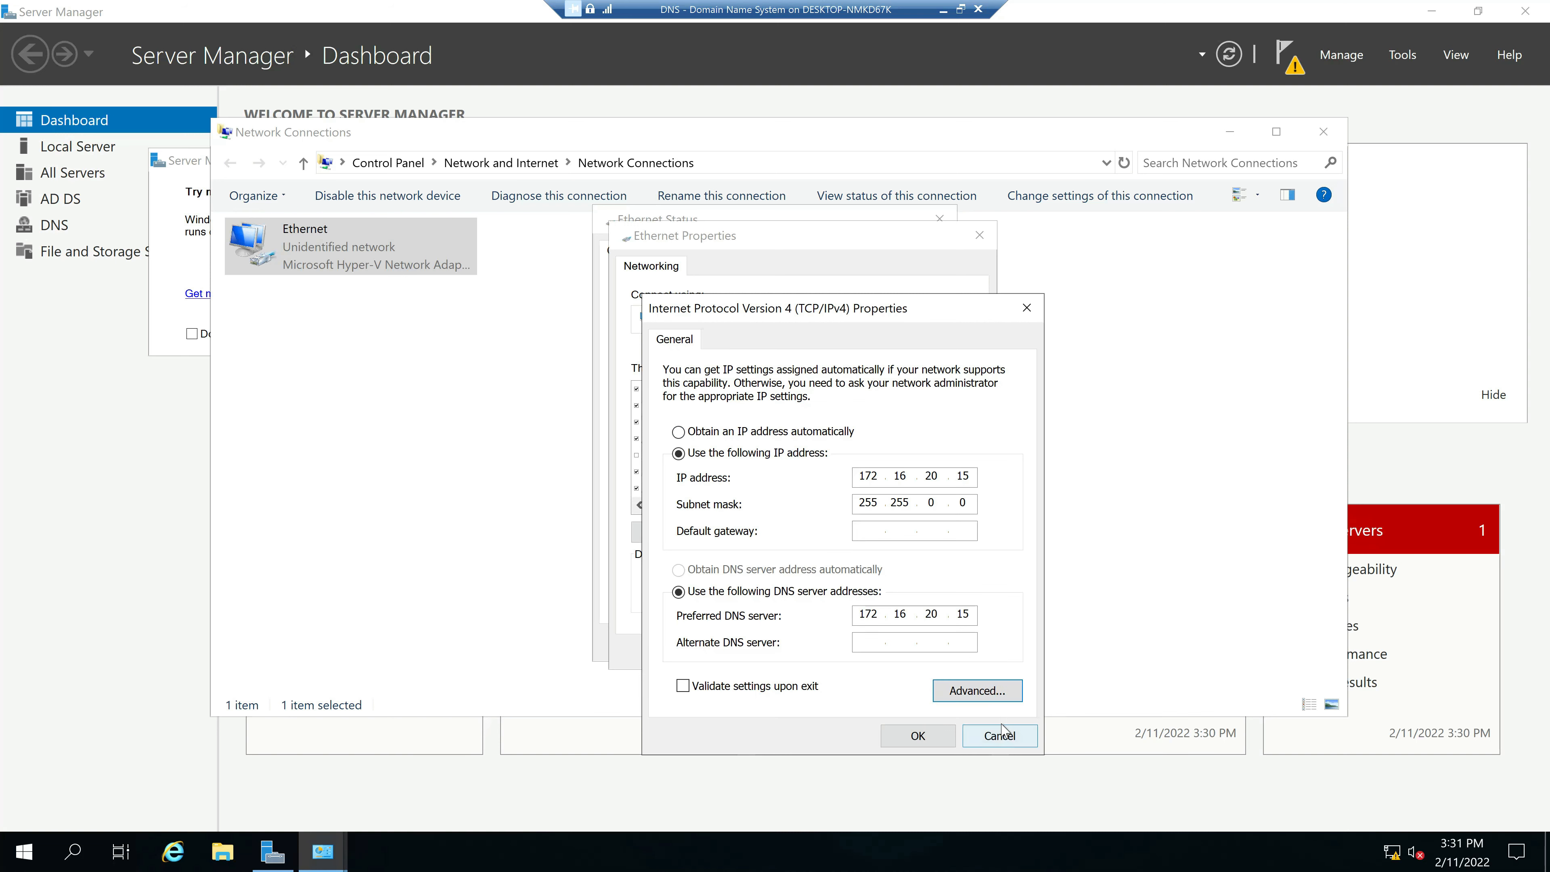
Step: Review the Ethernet adapter's advanced DNS and IP settings, accept the adapter dialogs and close the network windows and Windows Admin Center notice
click(984, 689)
click(749, 360)
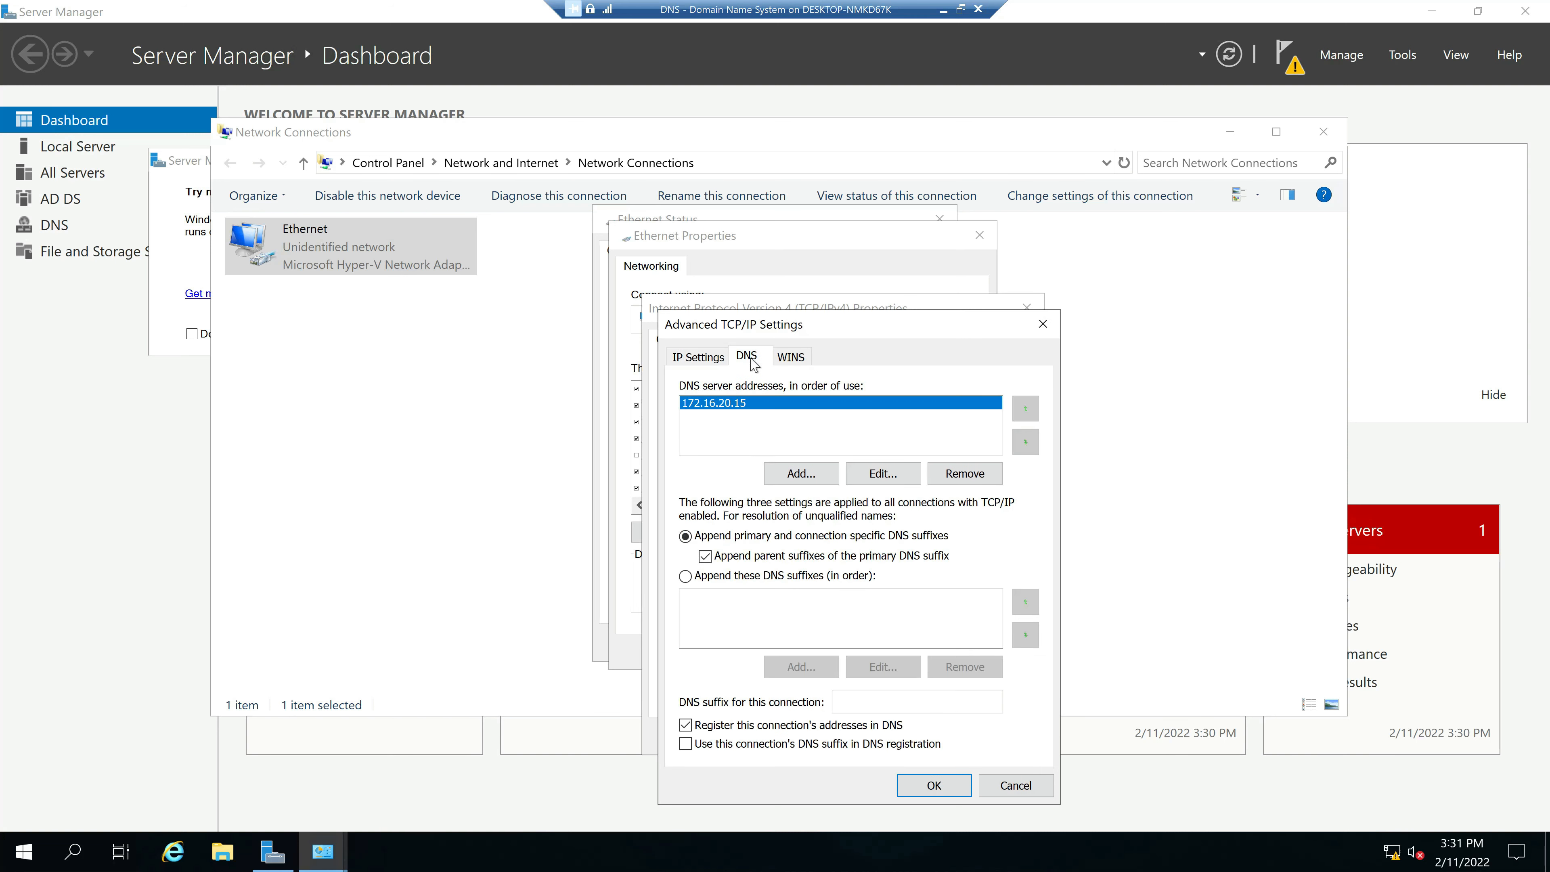
click(711, 360)
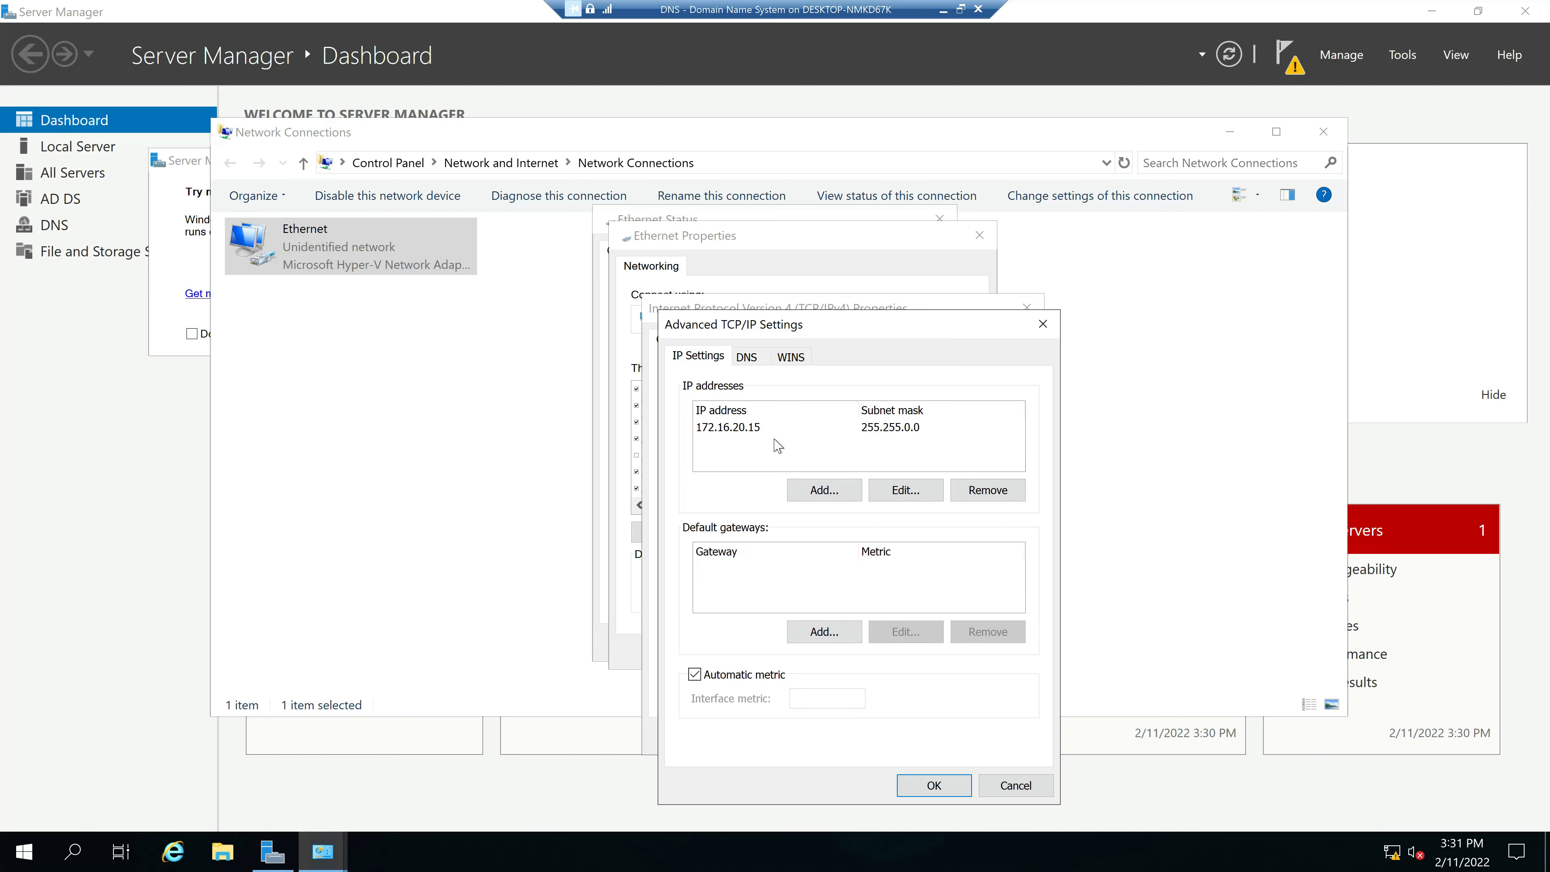
click(945, 791)
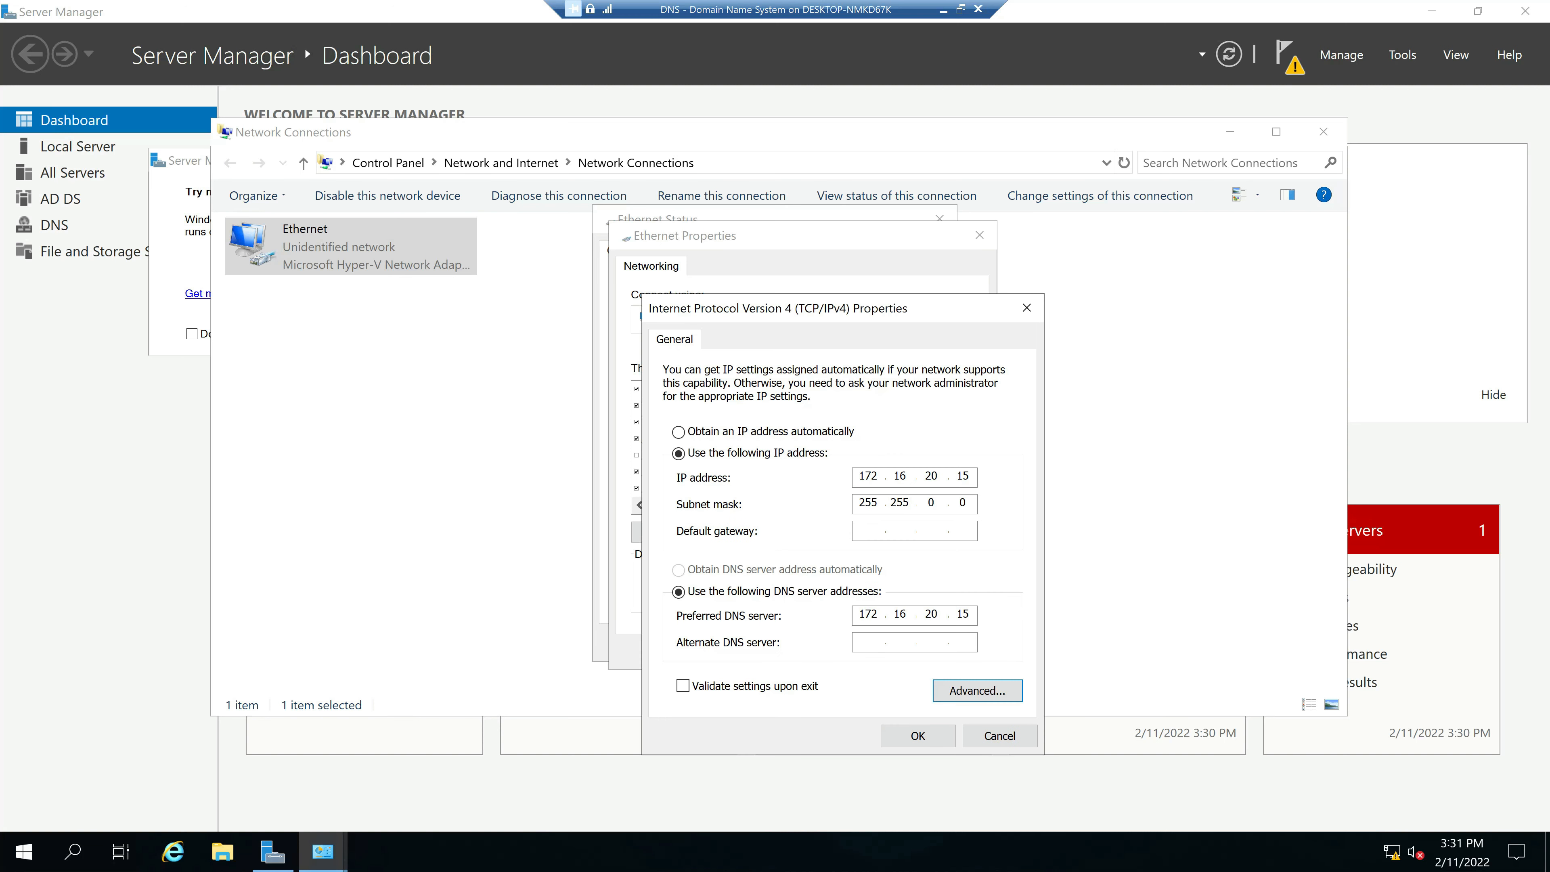
click(917, 736)
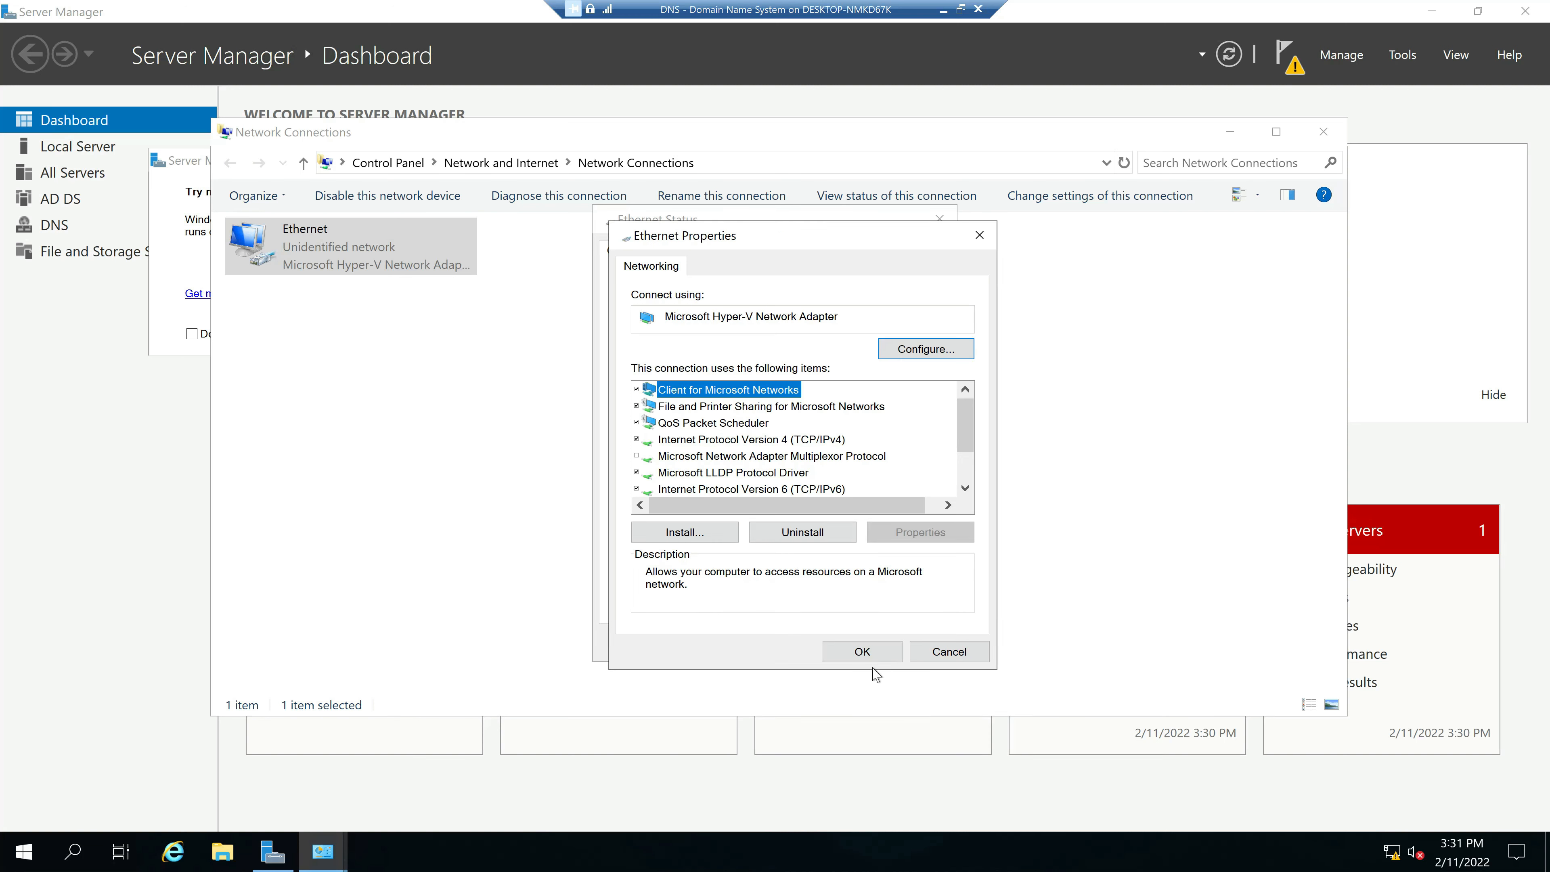
click(873, 658)
click(910, 644)
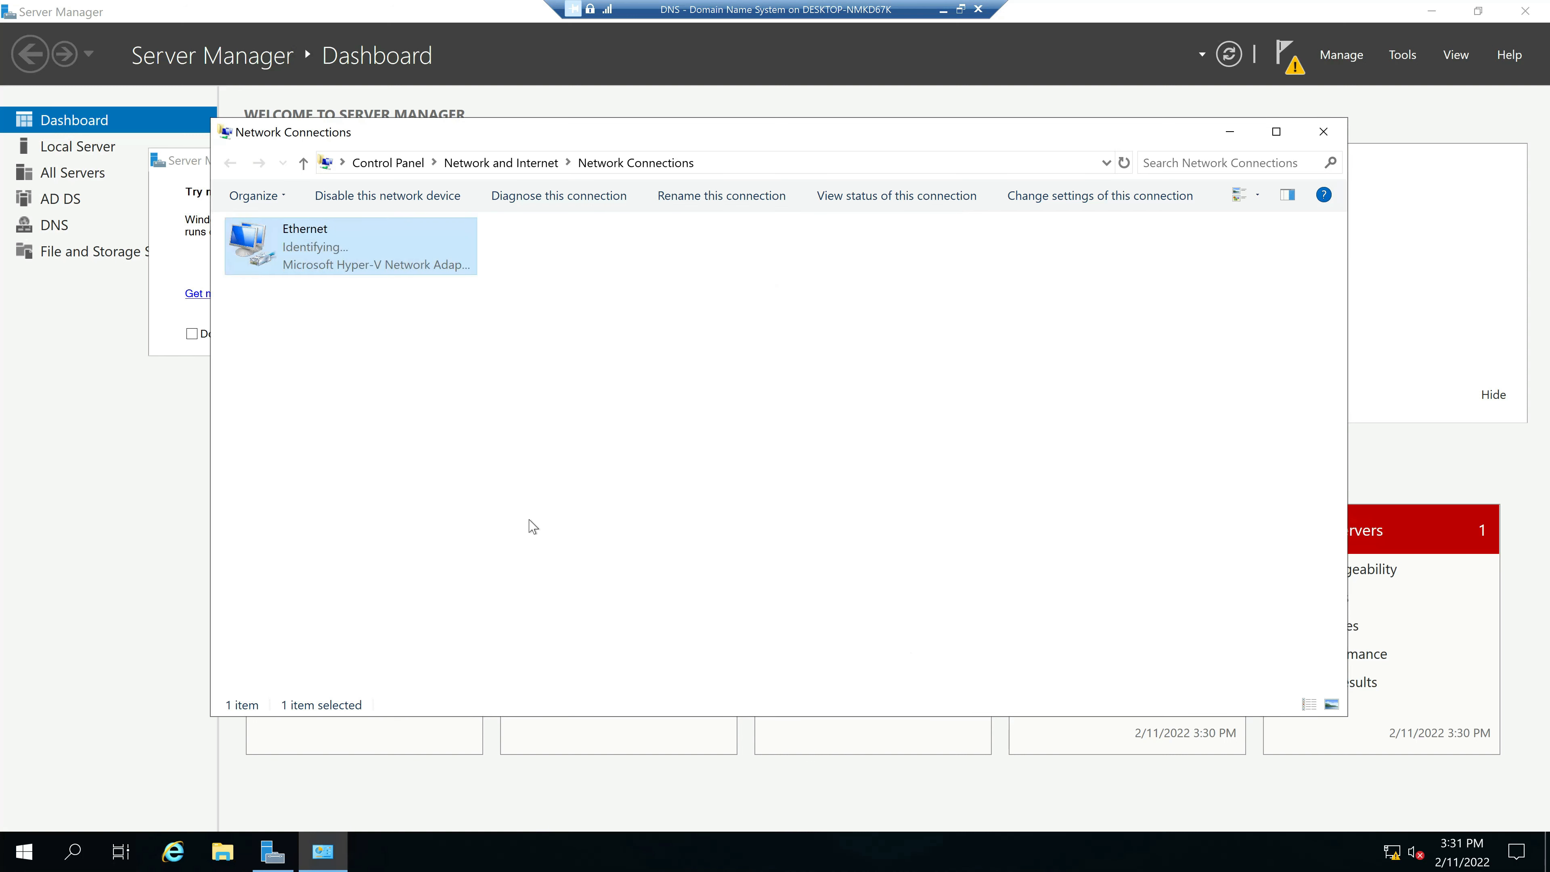
click(1323, 132)
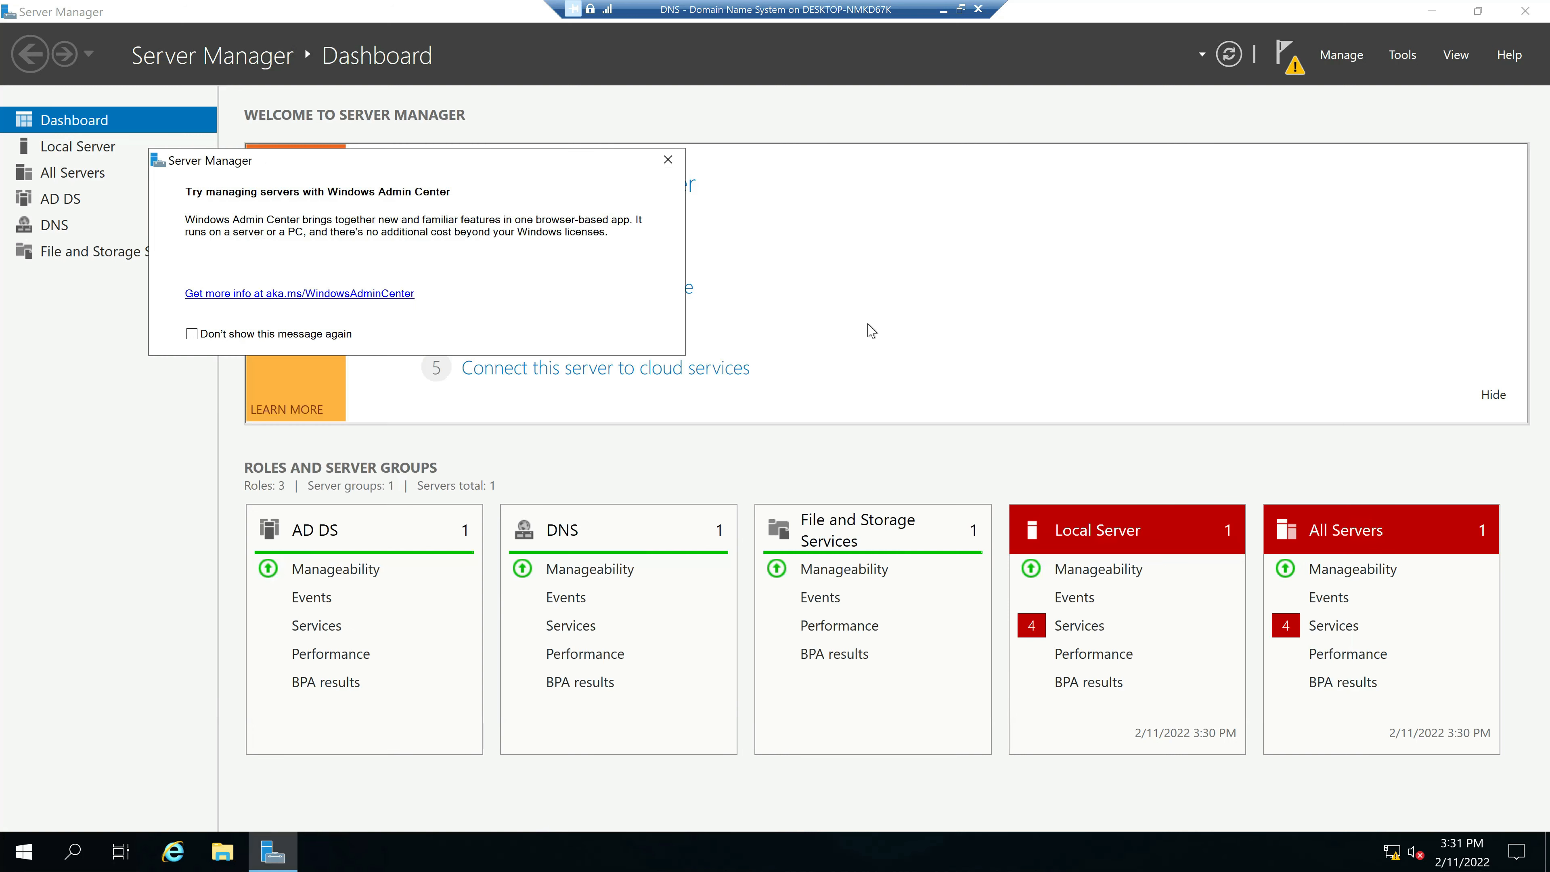
click(667, 160)
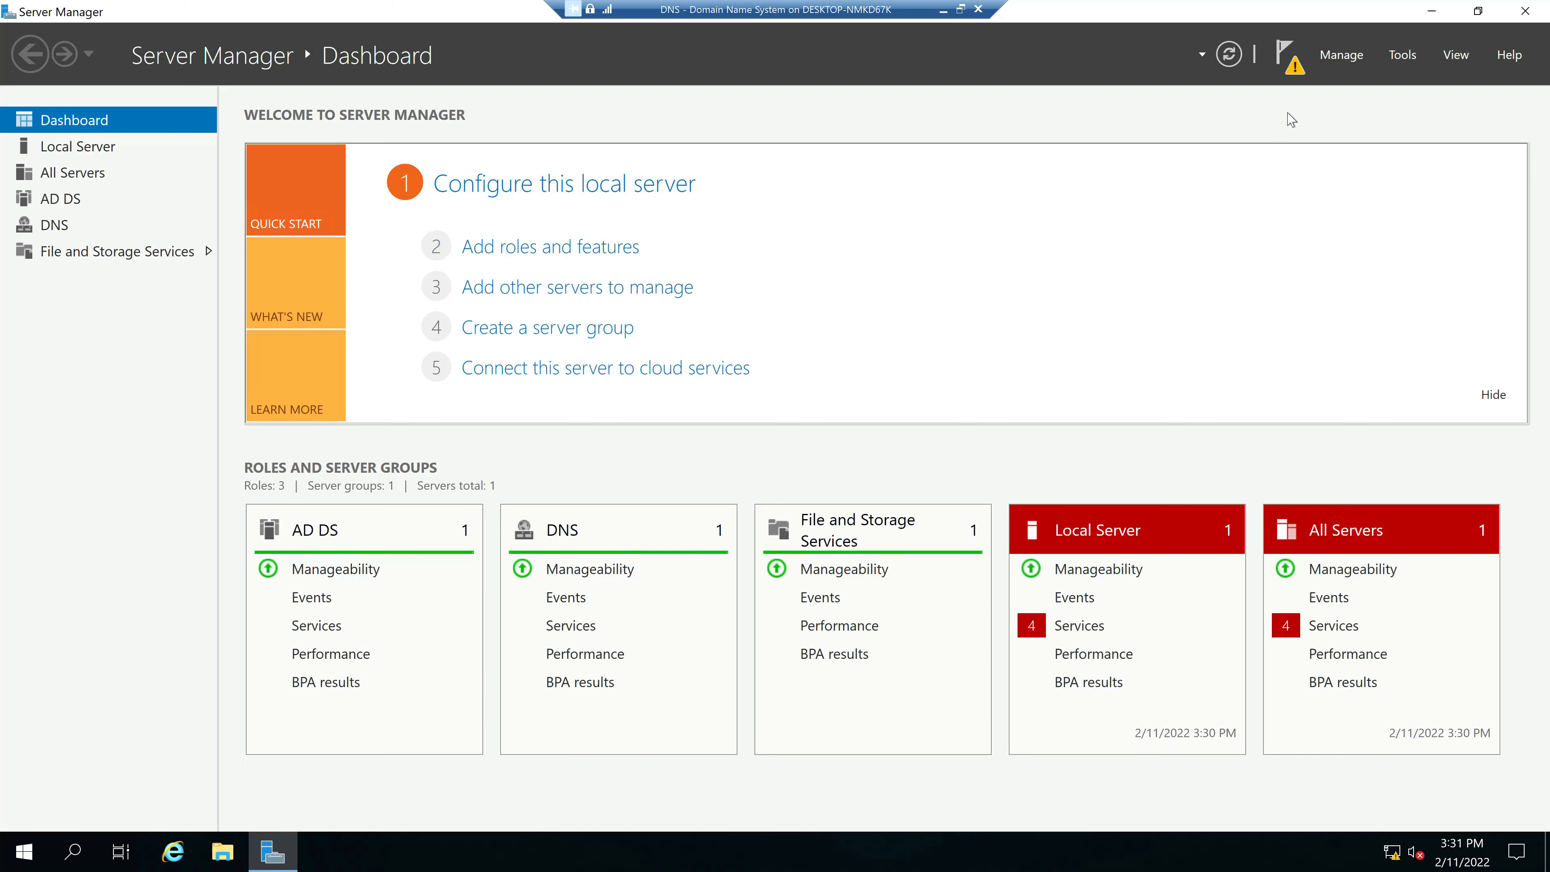
Step: Check the computer name in the Local Server properties and return to the dashboard
click(1296, 69)
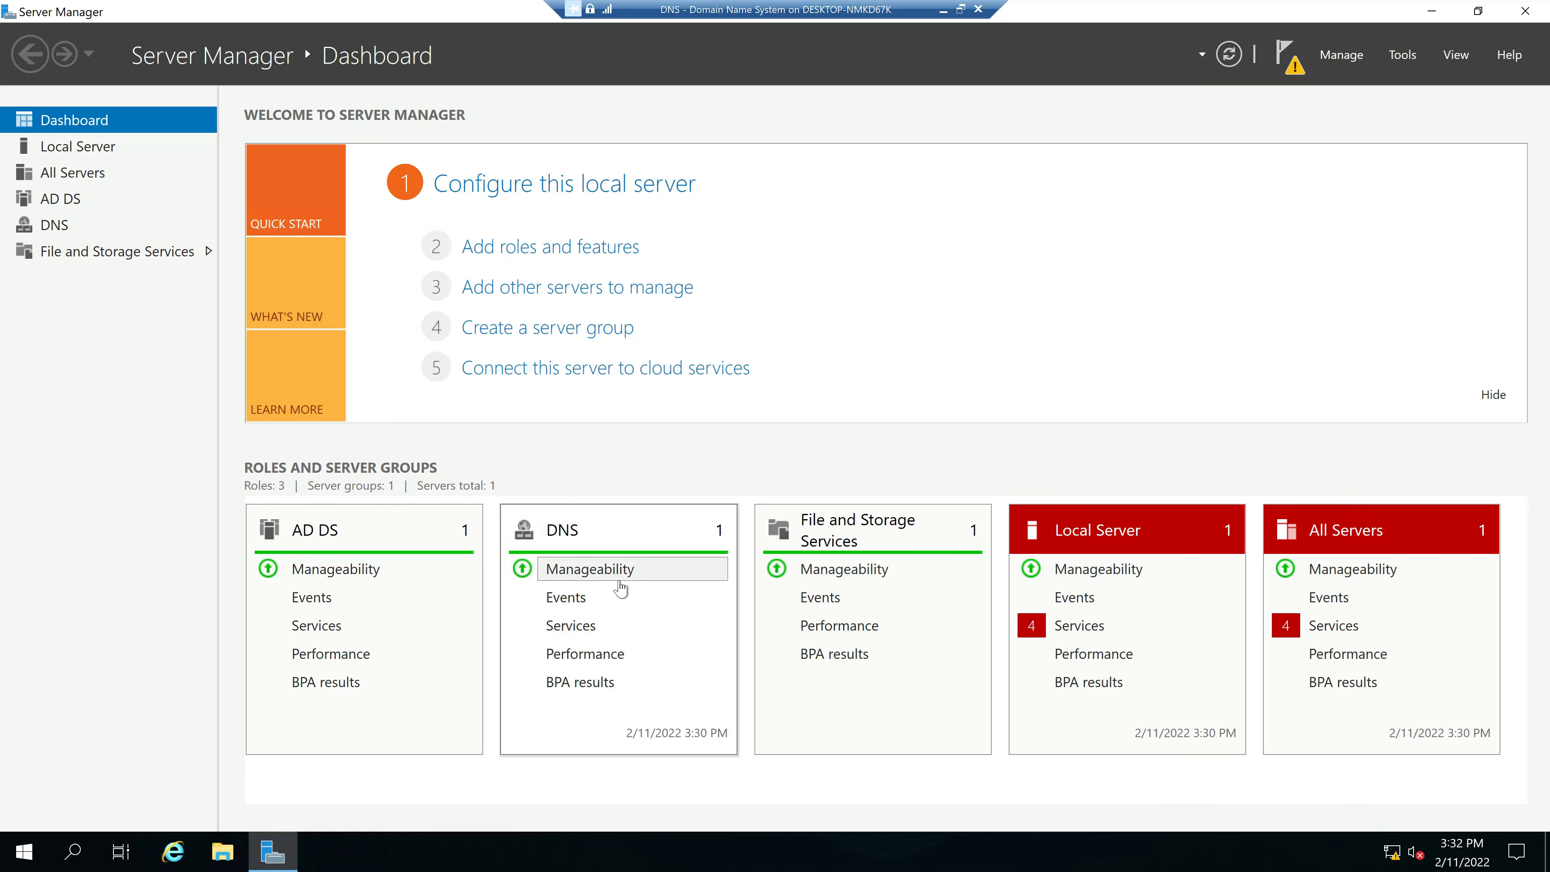
click(72, 146)
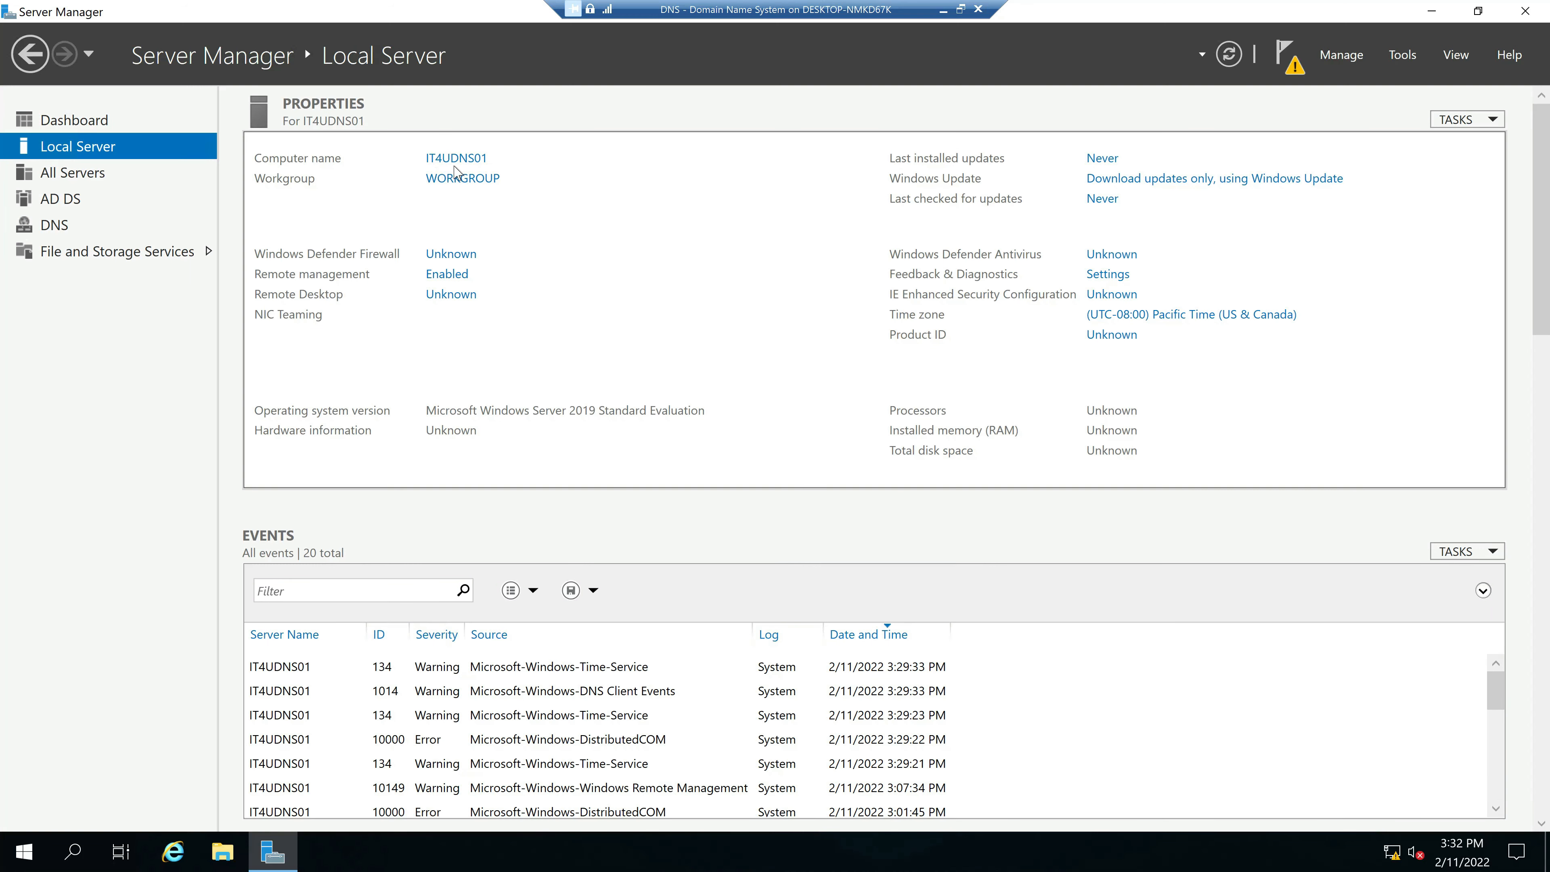
key(alt+Left)
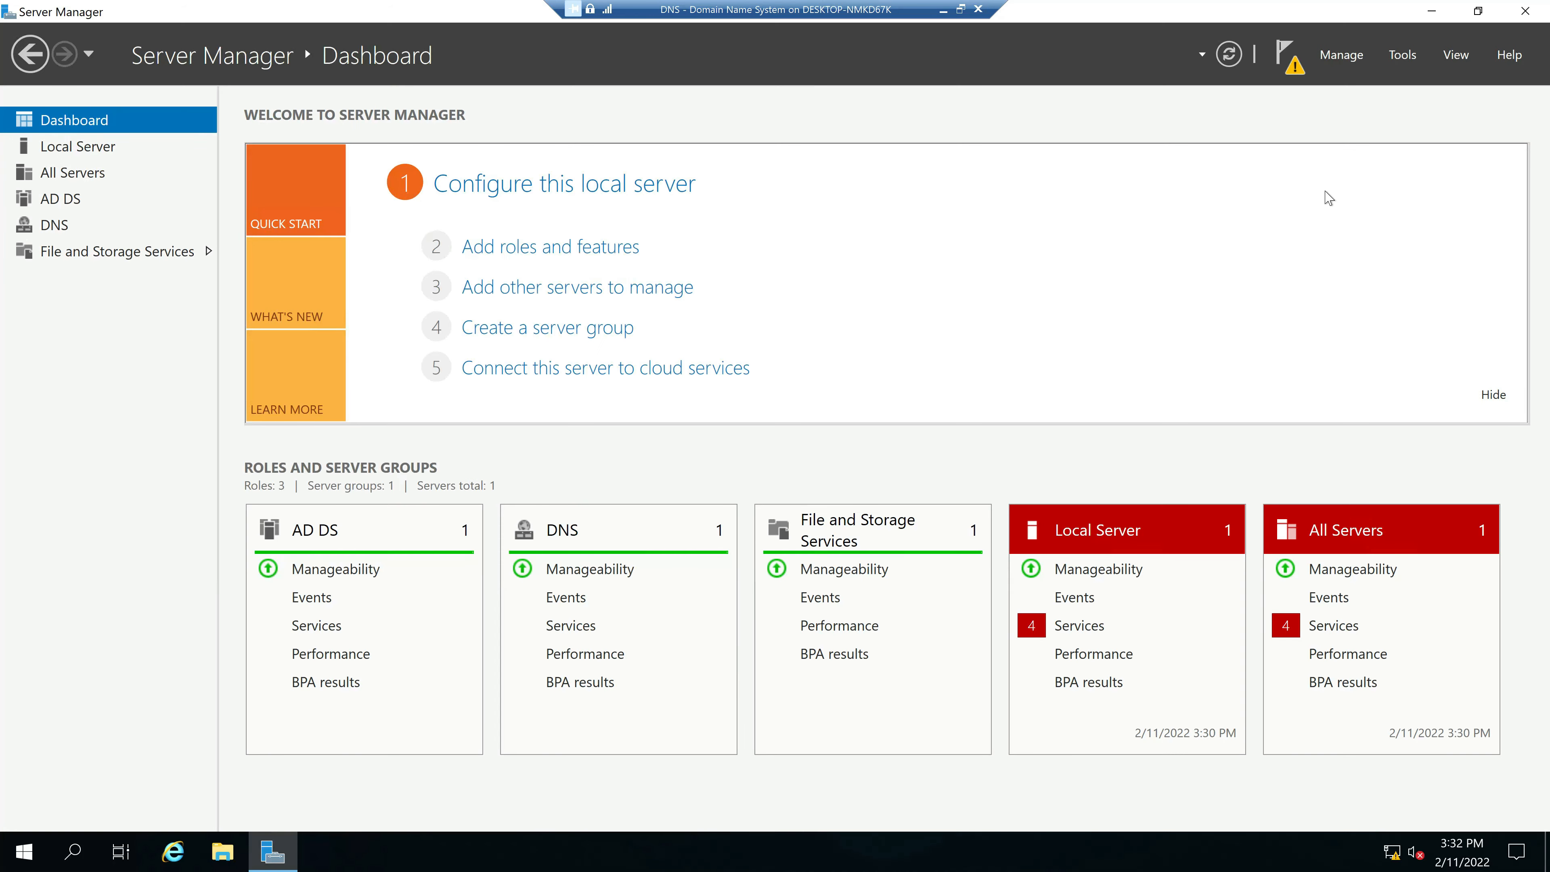
Step: Open DNS Manager, enlarge its window and check the server's Forward and Reverse Lookup Zones
click(1402, 54)
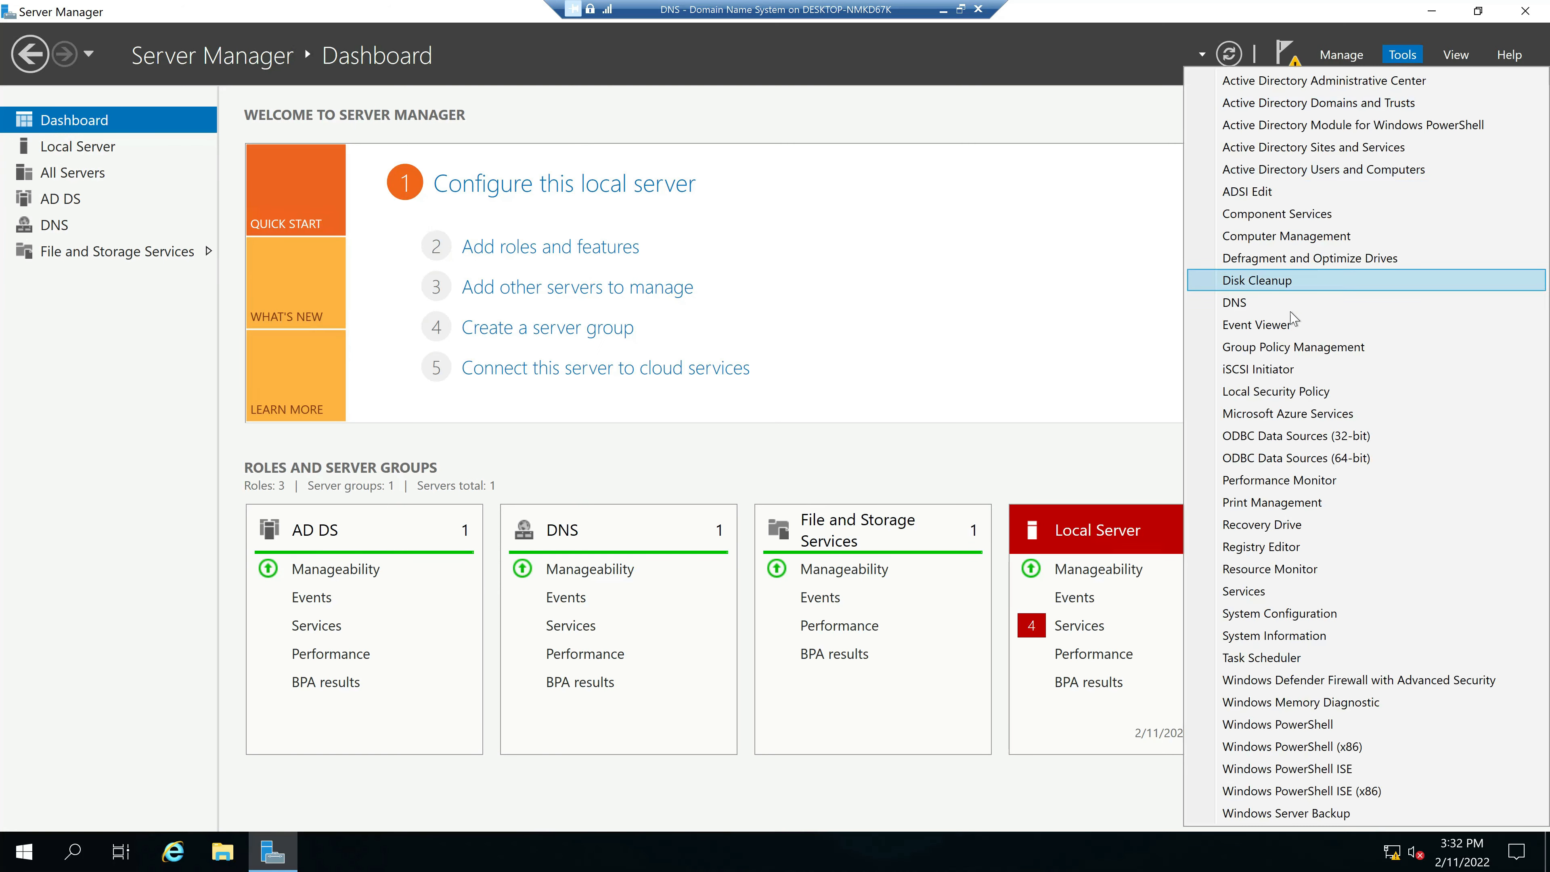
click(1257, 303)
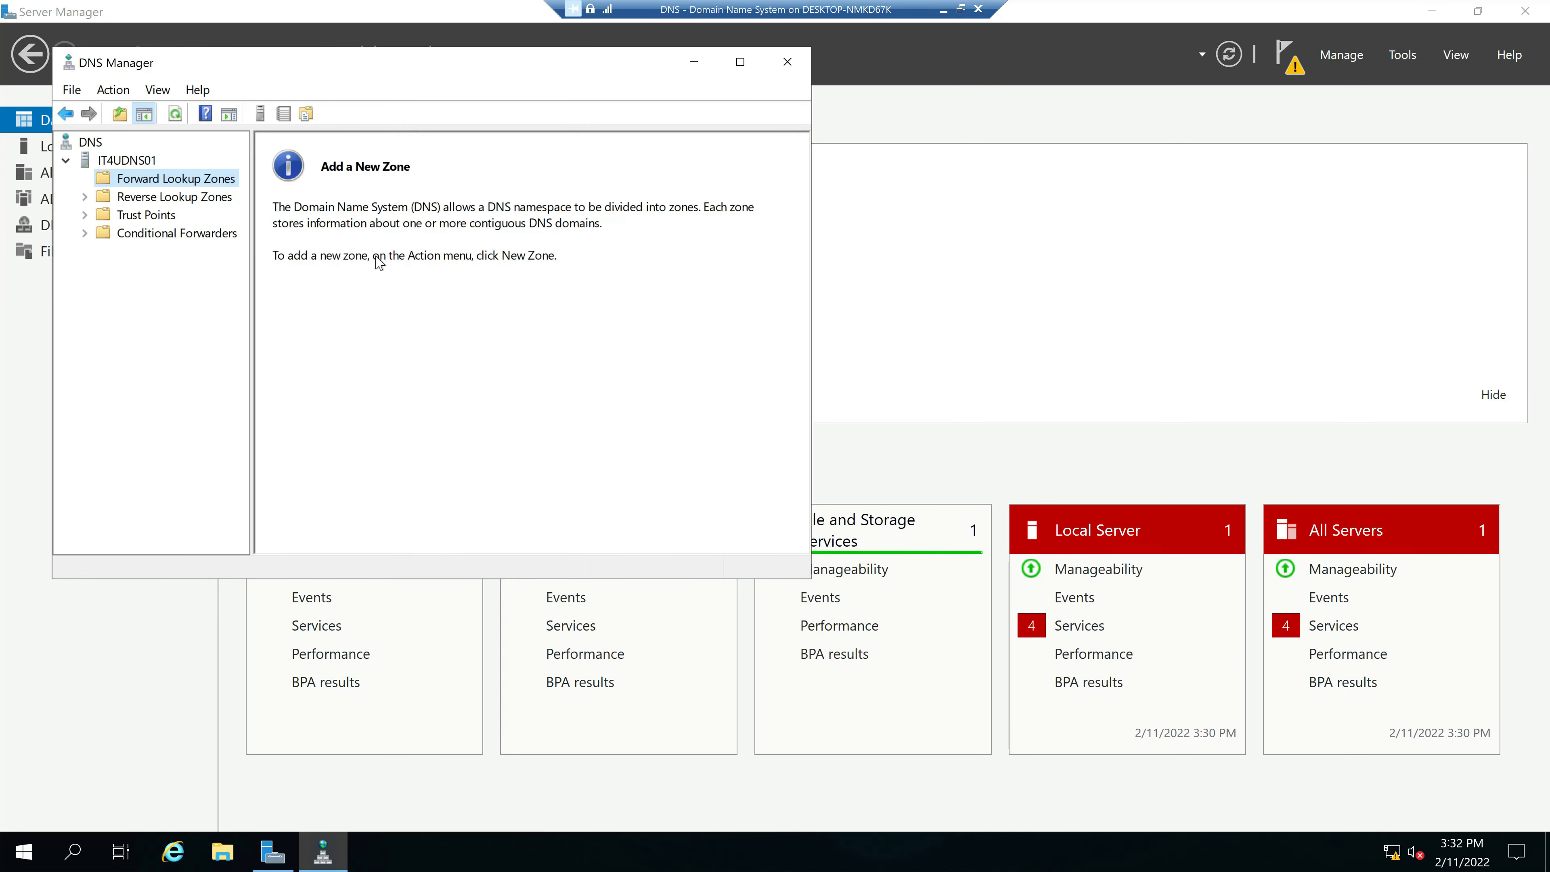
drag(379, 53, 601, 103)
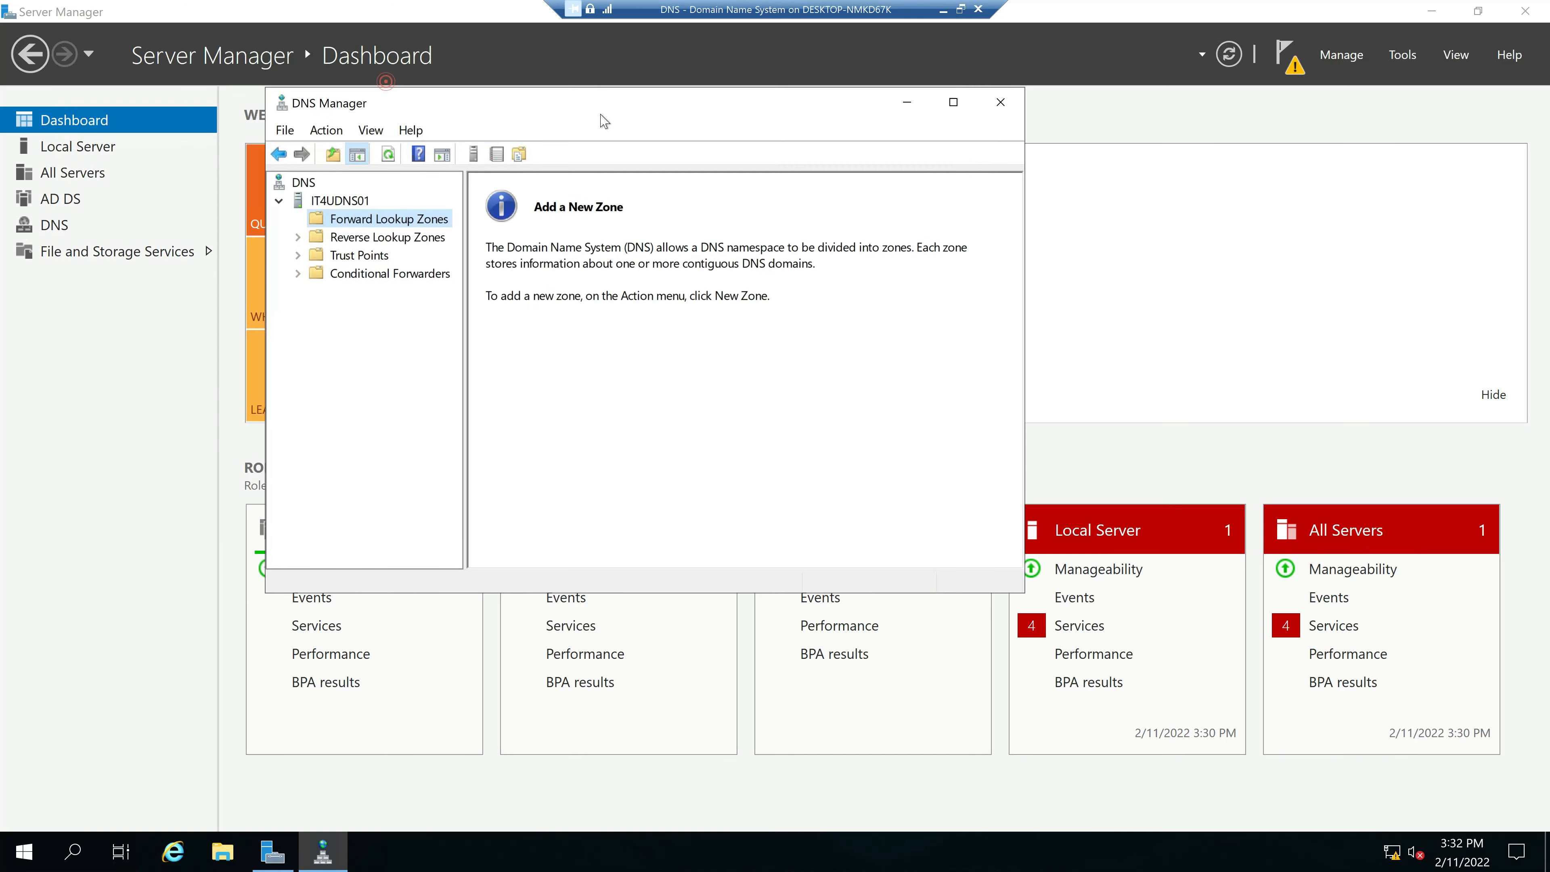
drag(1024, 592, 1113, 645)
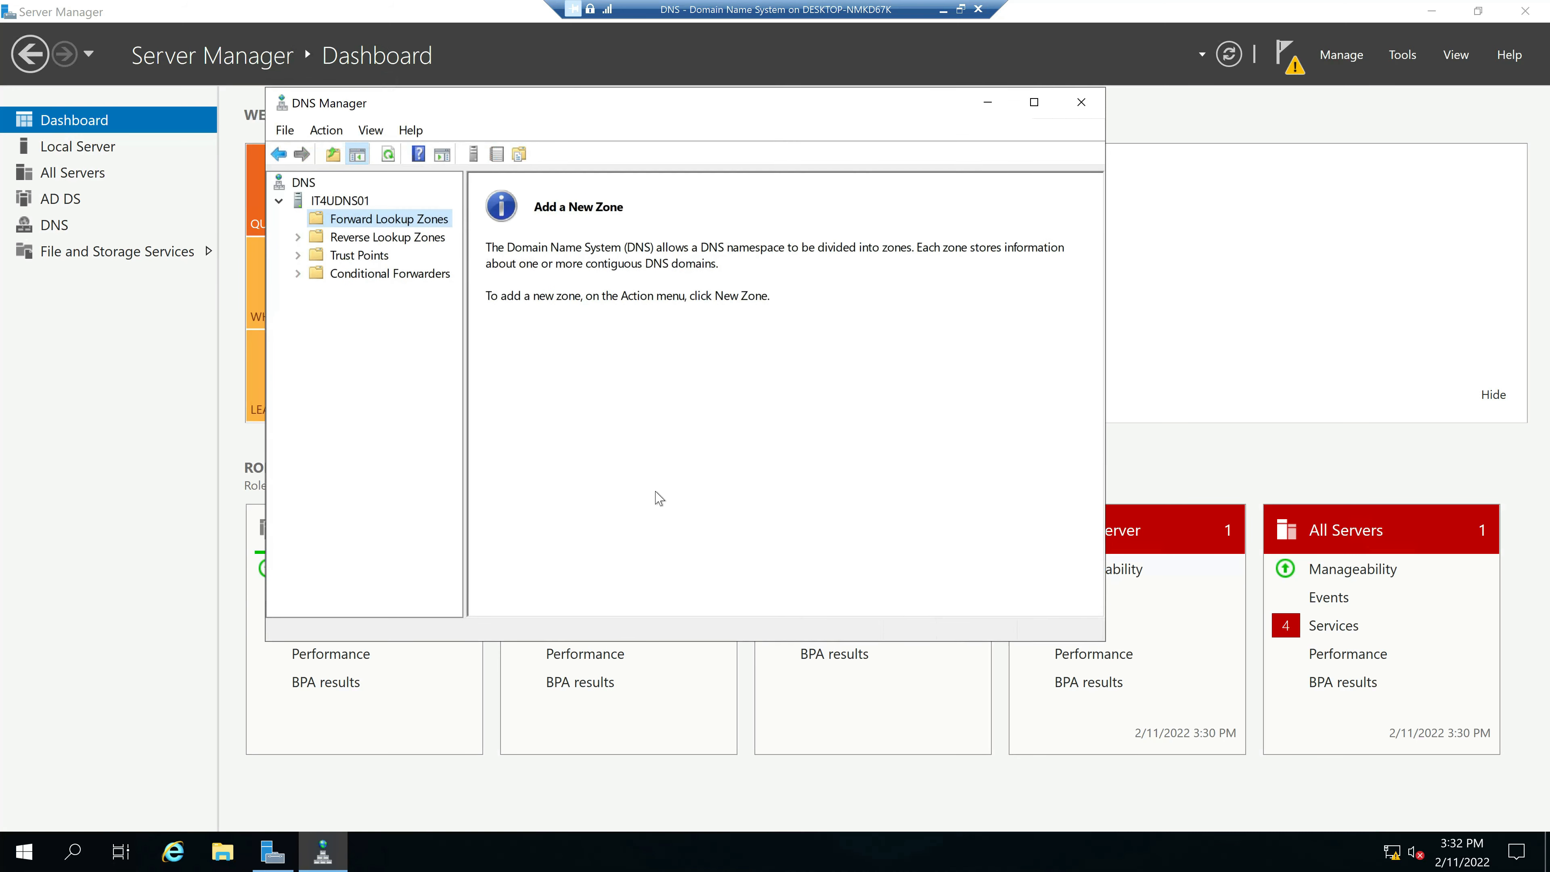
click(374, 238)
click(369, 220)
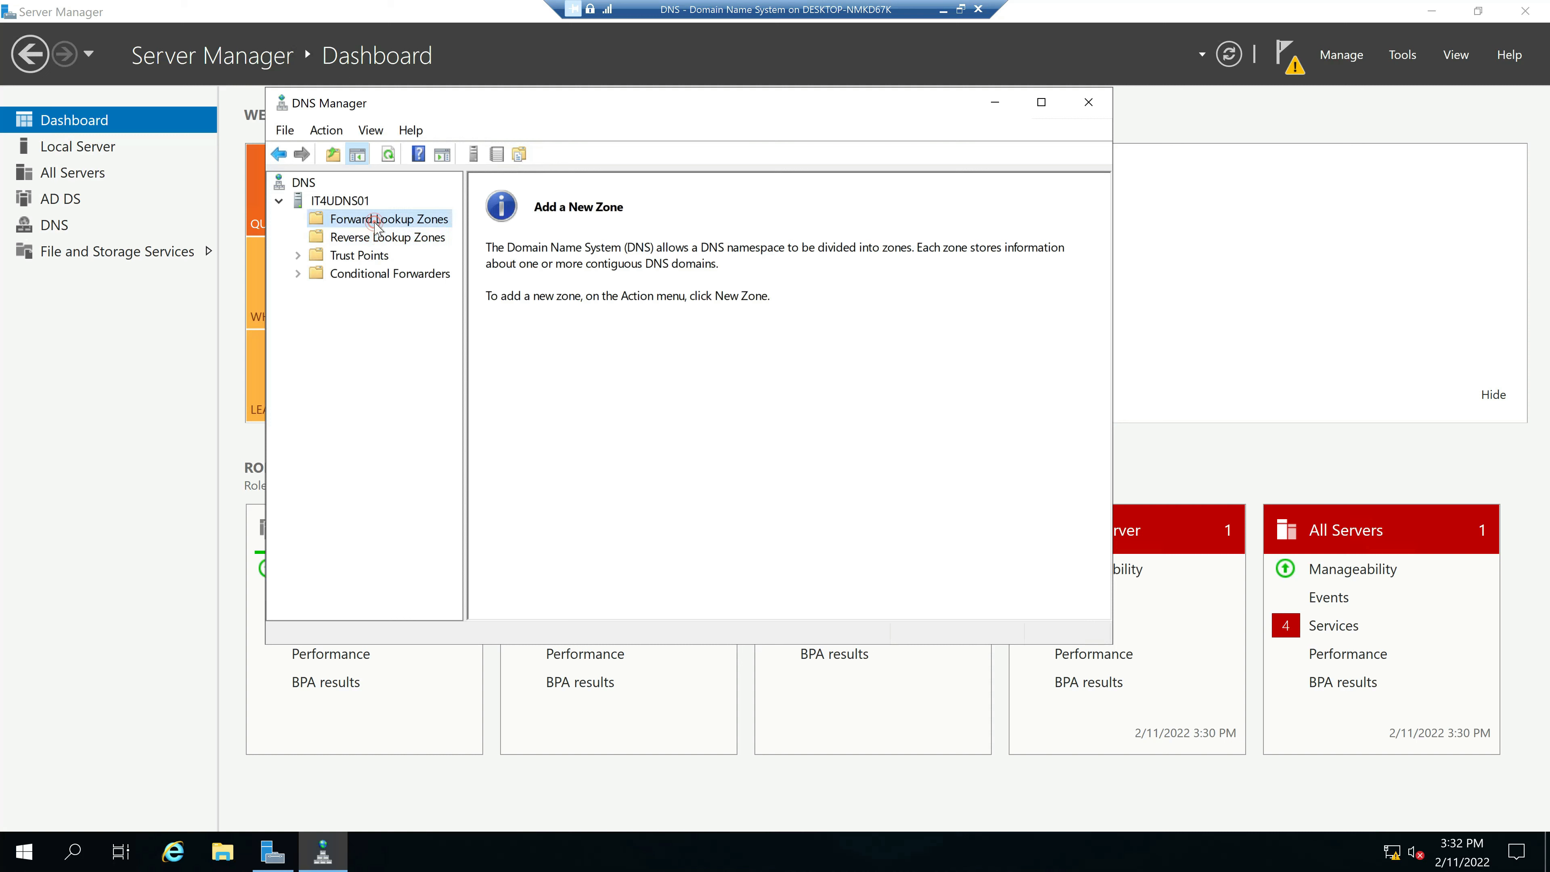
click(370, 237)
click(372, 221)
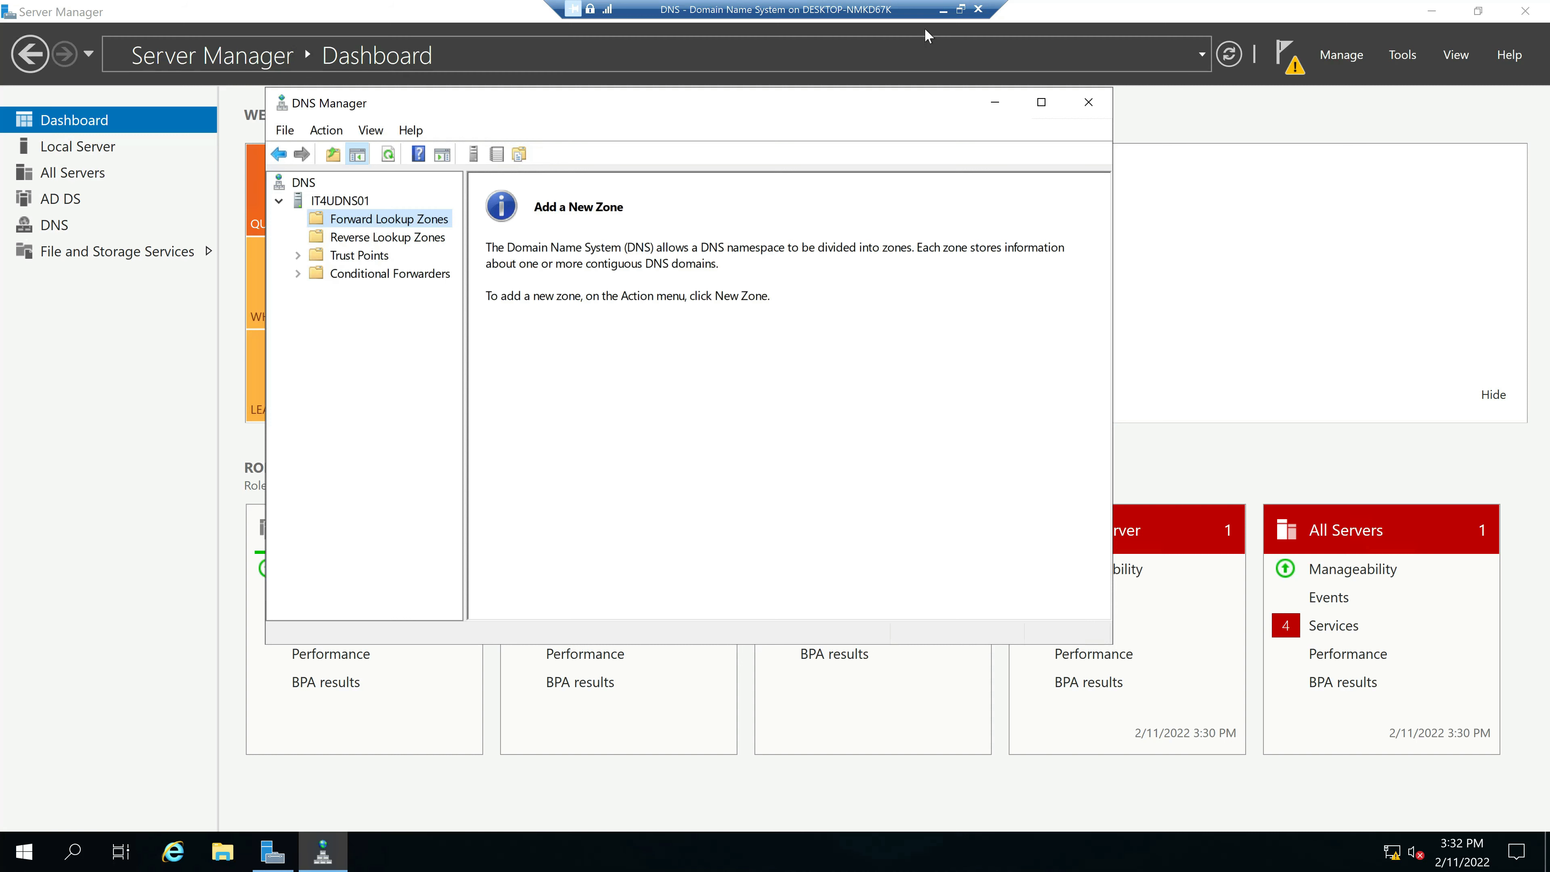
Step: Switch to the Paint diagram to check the Training network's domain name, and return to the DNS virtual machine
click(944, 11)
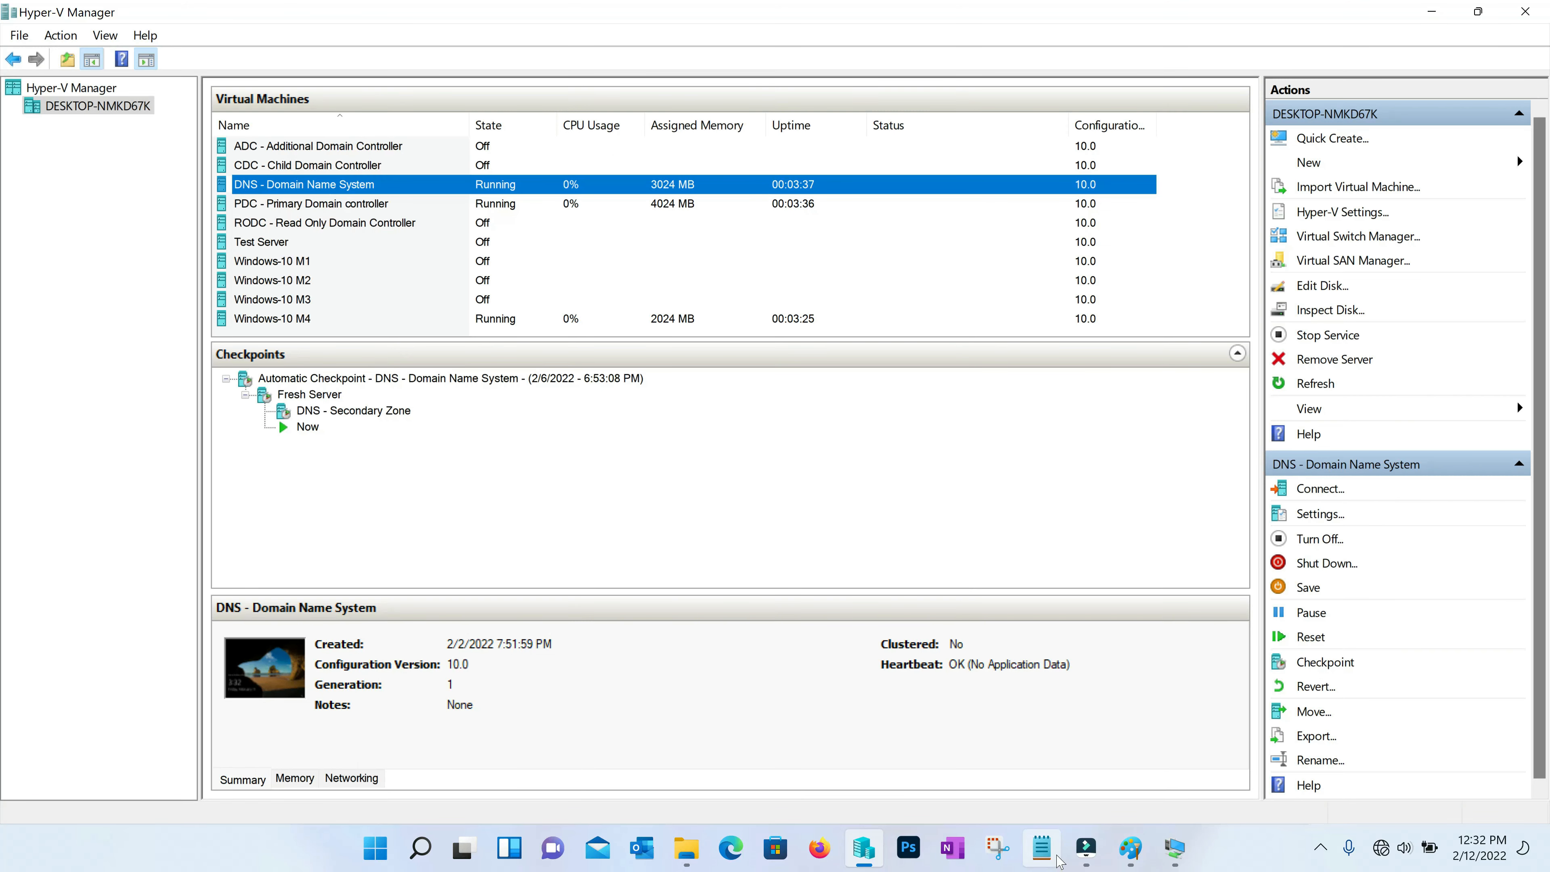
click(1131, 849)
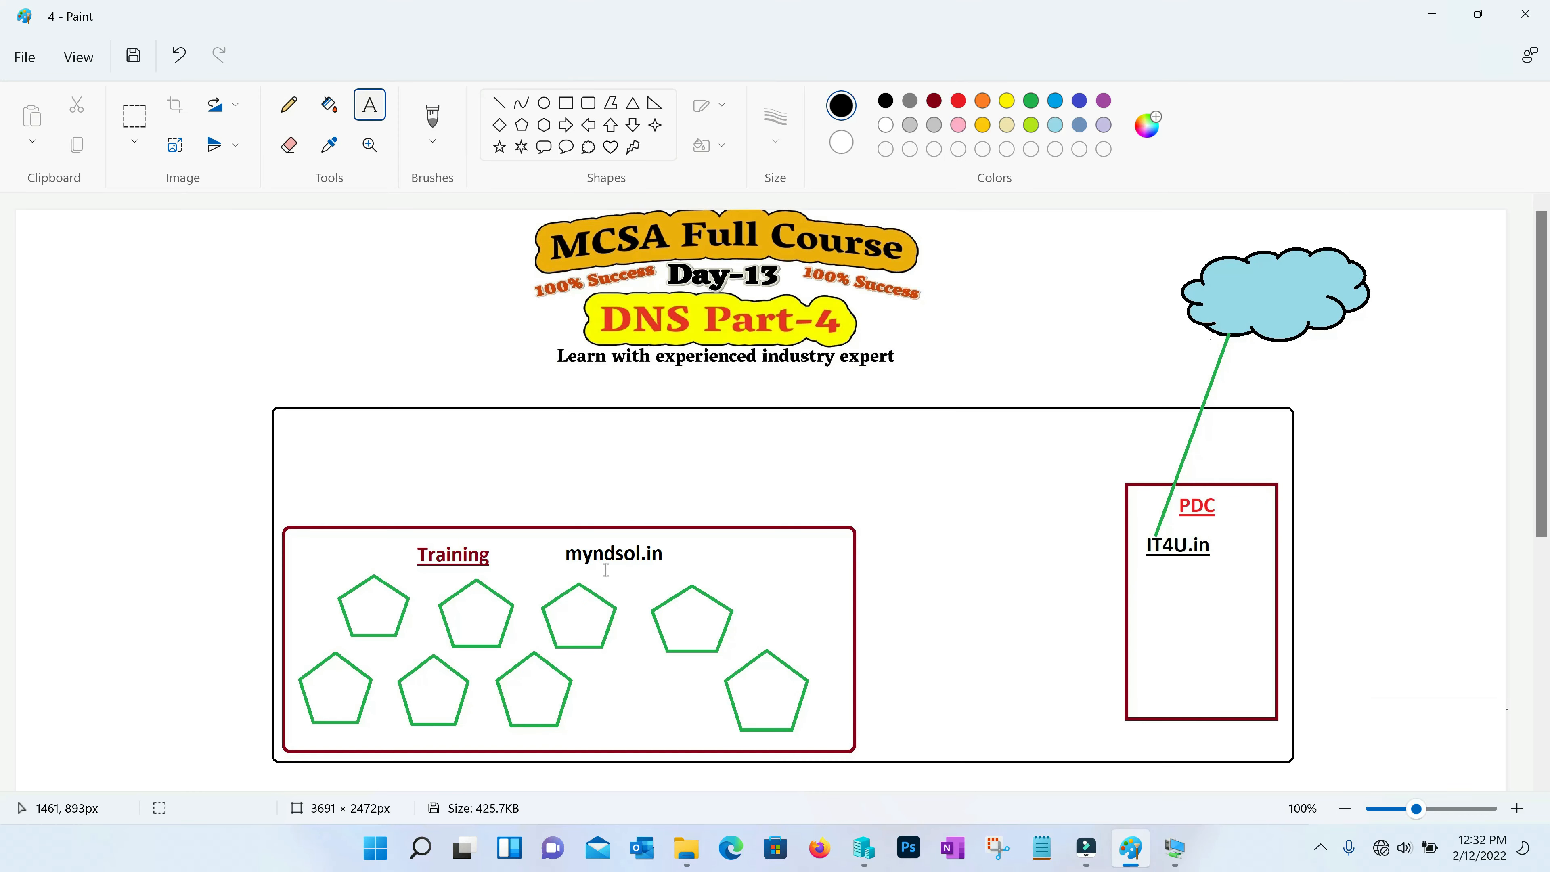
mouse_move(1174, 849)
click(1228, 776)
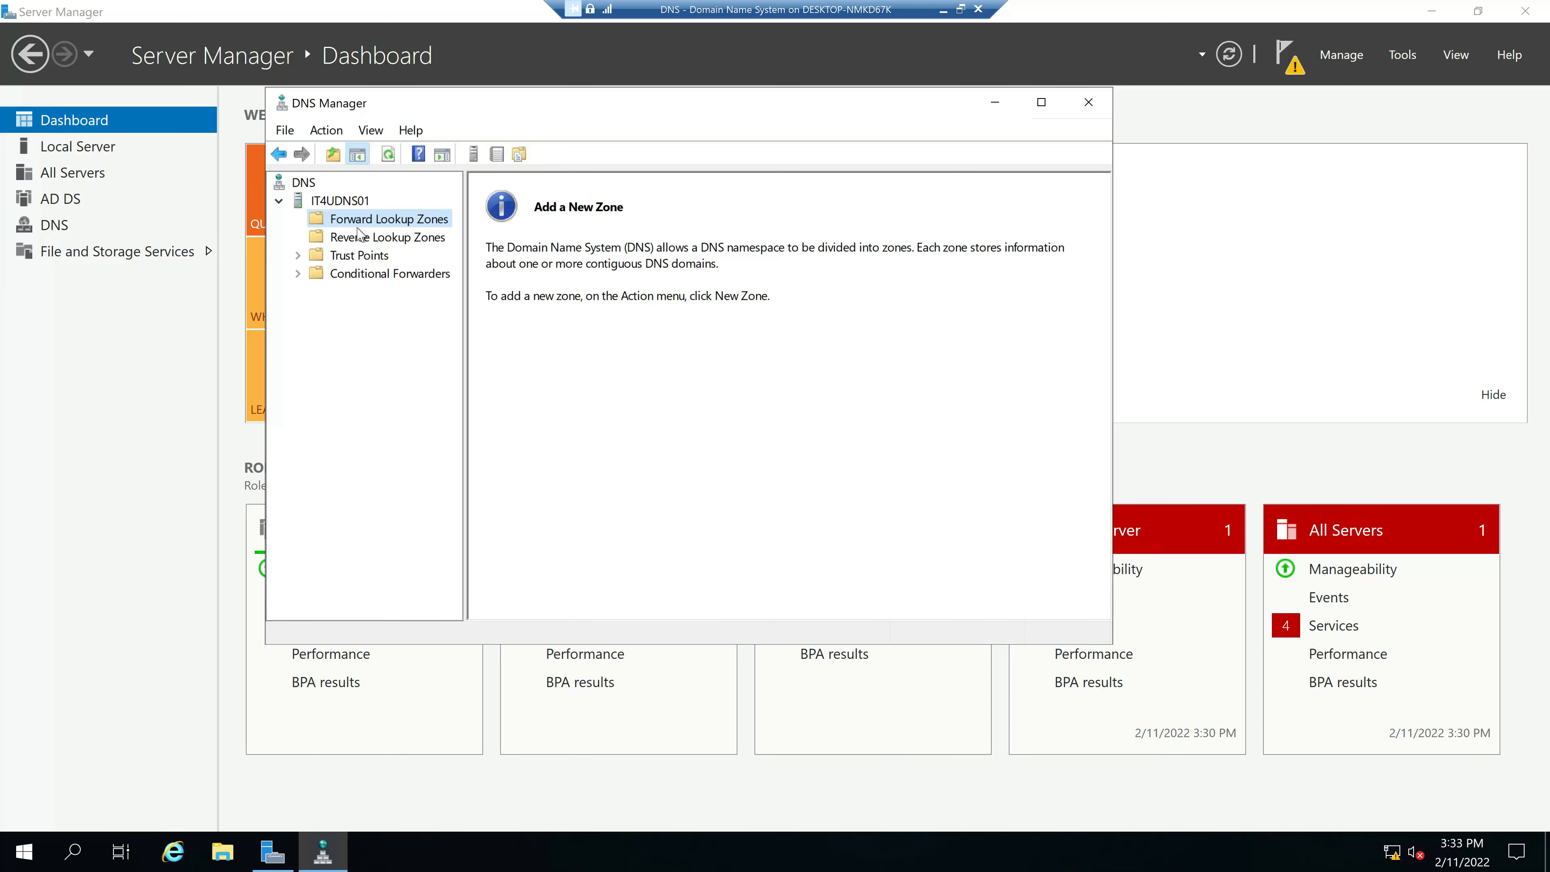
Step: Create a primary forward lookup zone named myndsol.in with the new zone file myndsol.in.dns and dynamic updates disallowed
right_click(364, 220)
click(390, 233)
click(657, 477)
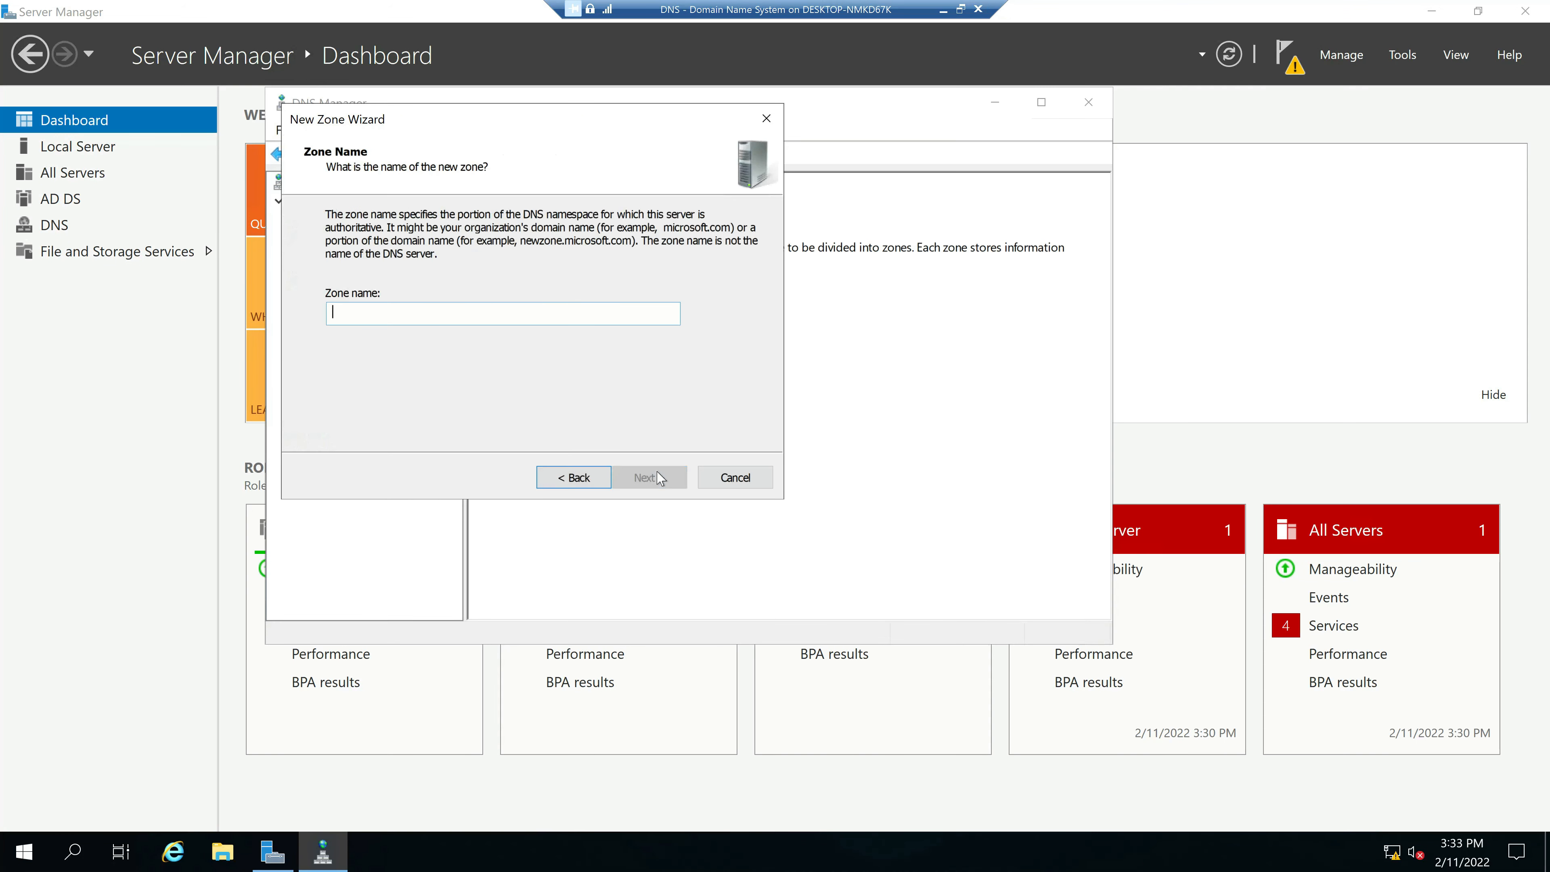
click(556, 477)
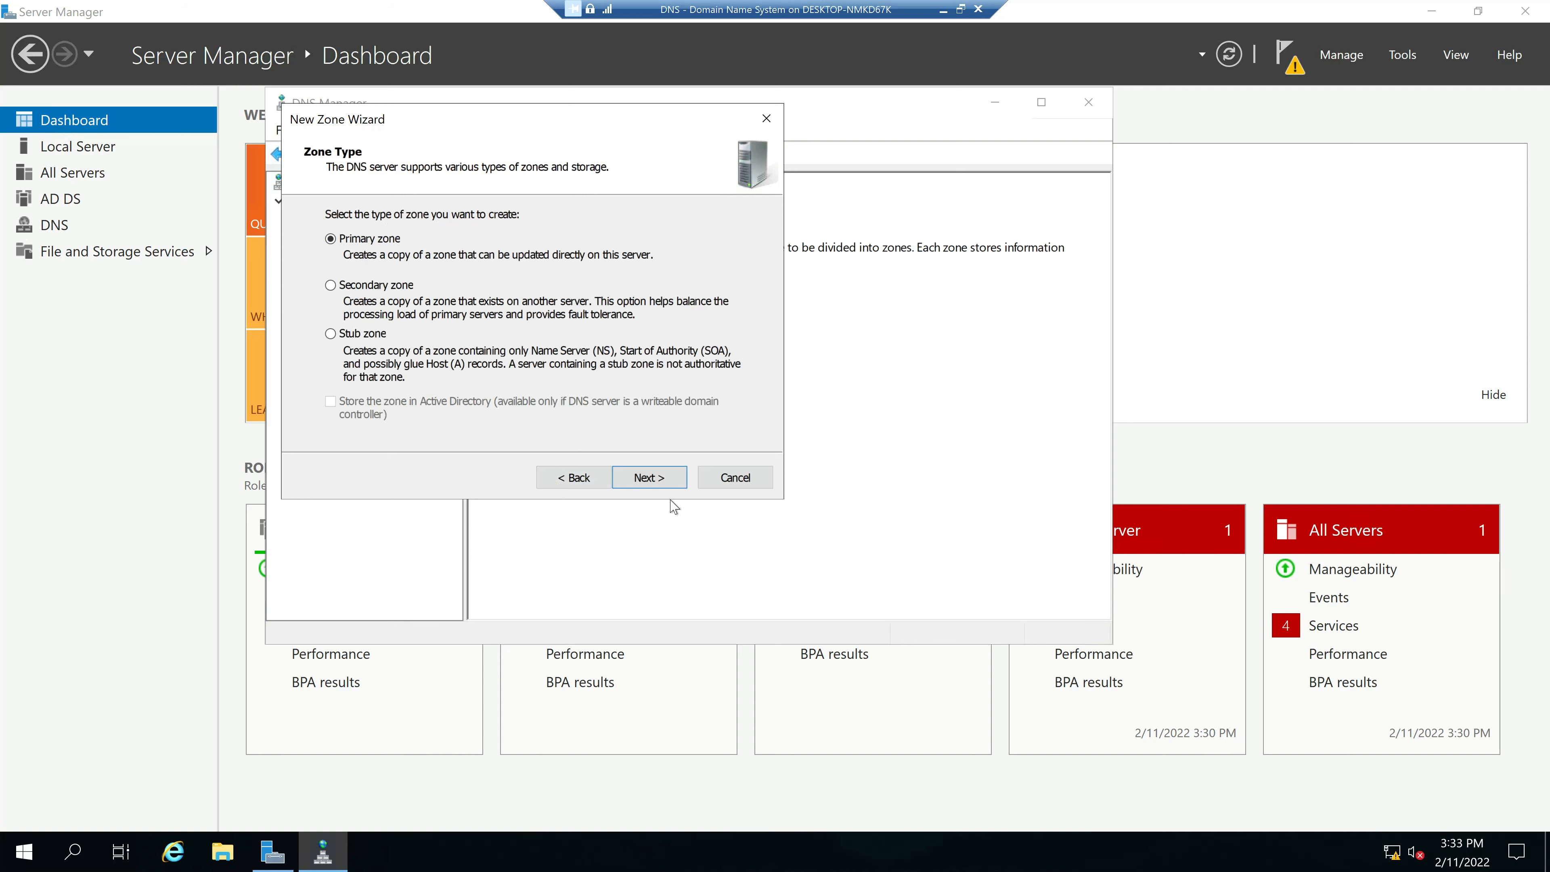
click(669, 484)
text(myndsol.in)
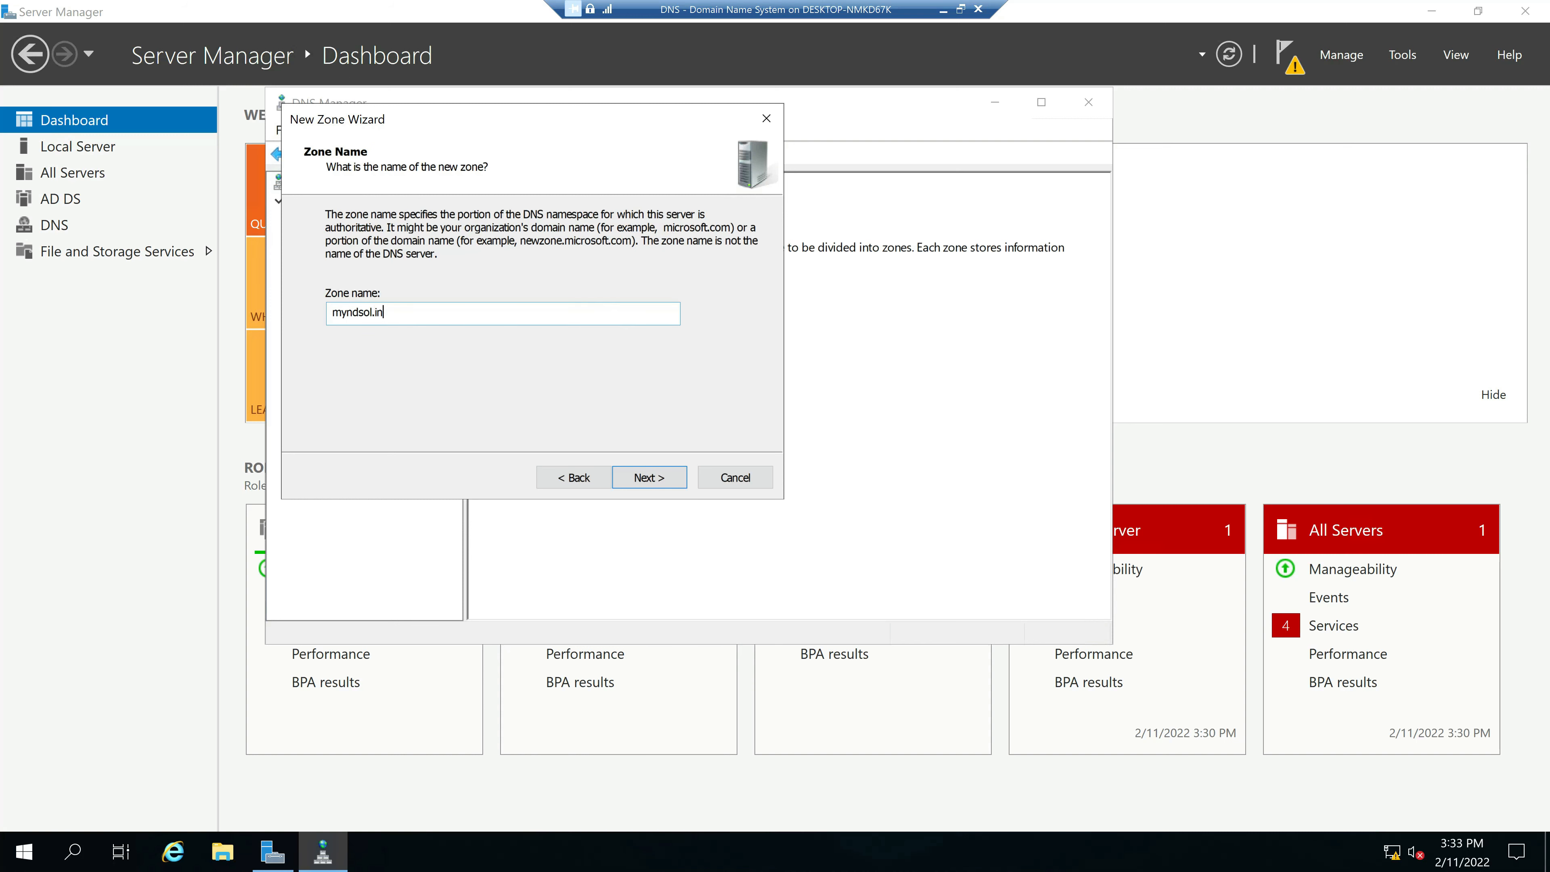
click(653, 479)
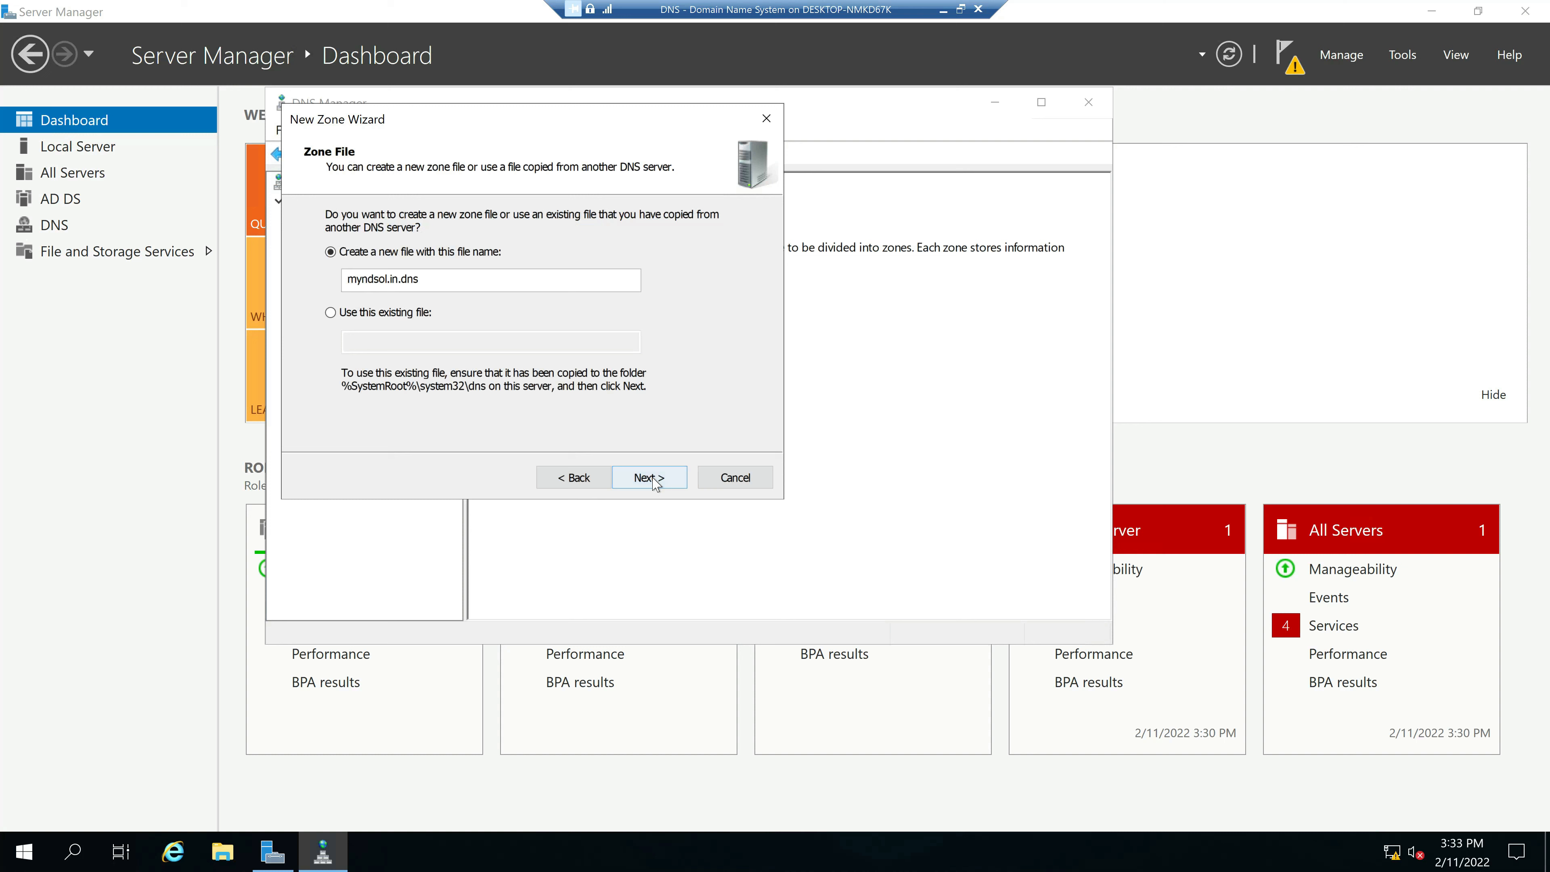
click(650, 479)
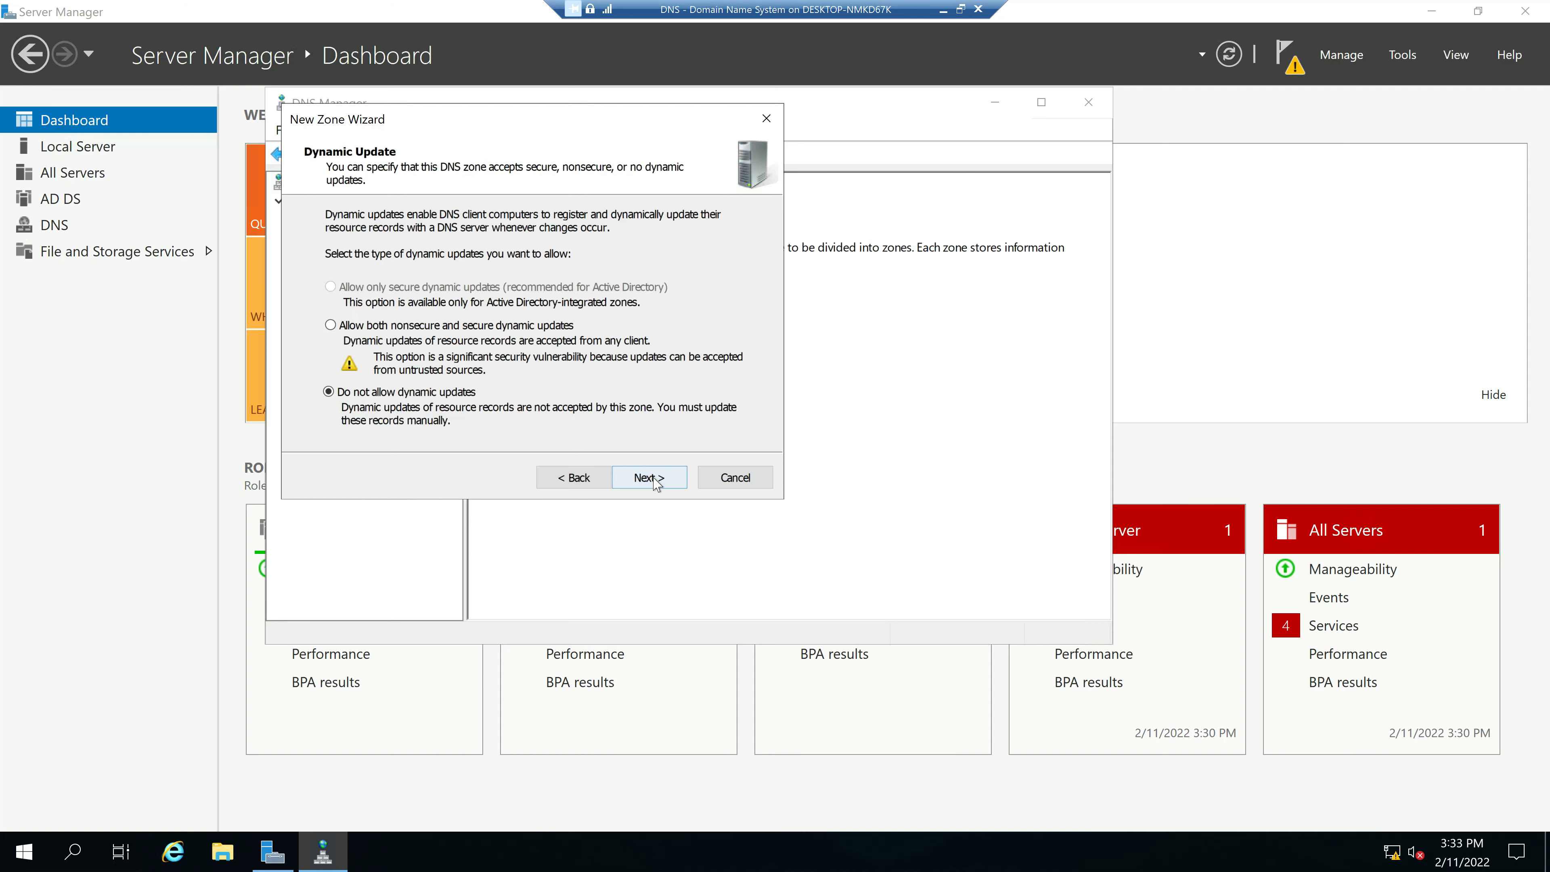
click(651, 479)
click(651, 479)
Step: Add a host (A) record named it4udns01 with IP address 172.16.20.15 to the myndsol.in zone
click(299, 220)
click(376, 237)
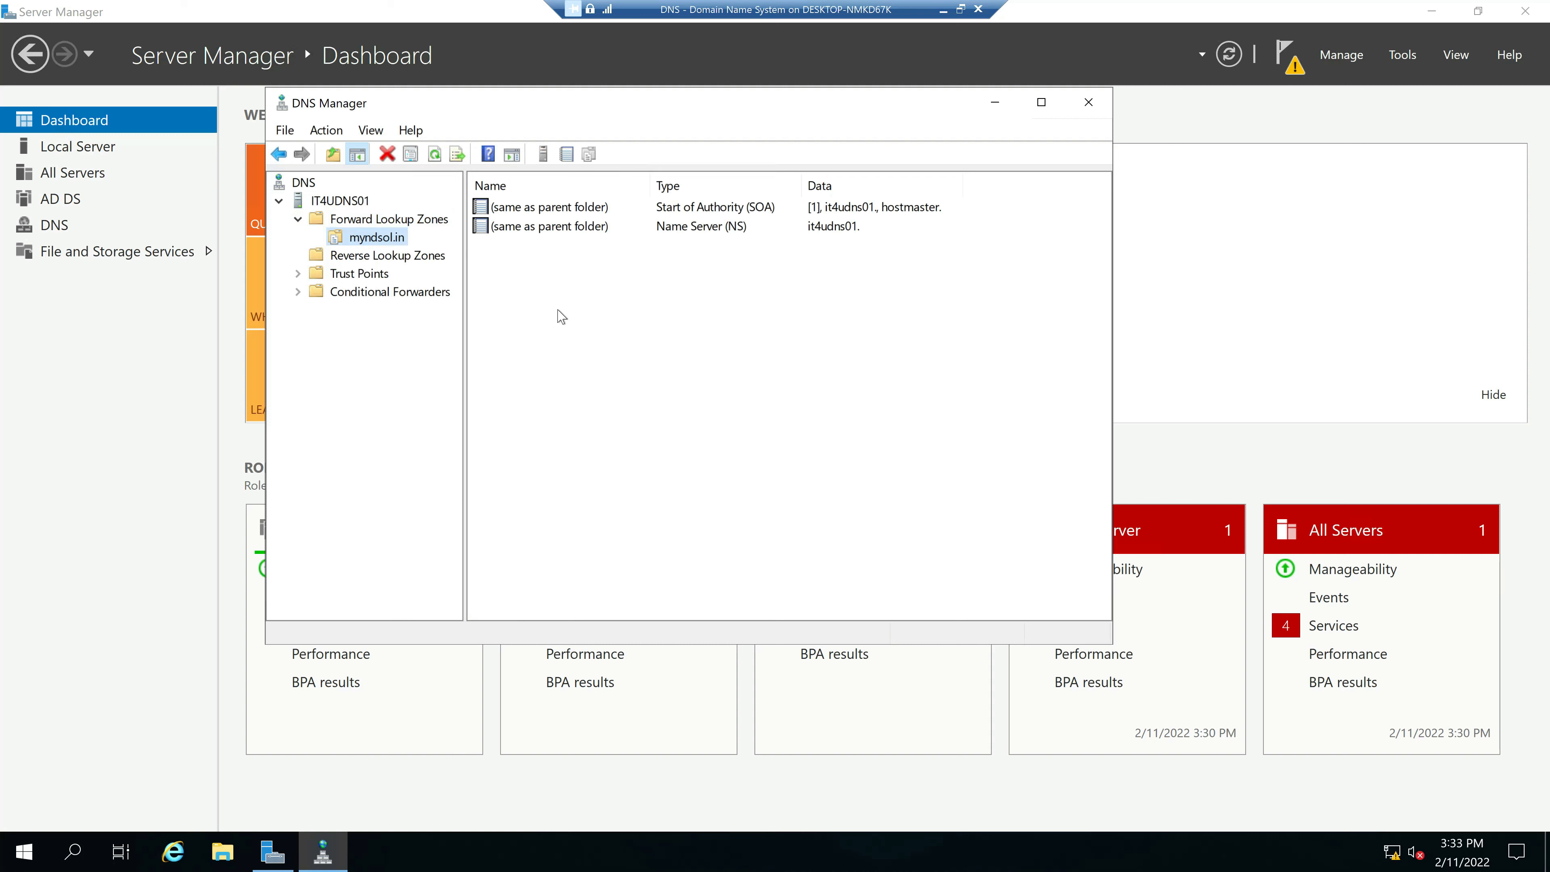
right_click(581, 271)
click(654, 330)
text(it4u)
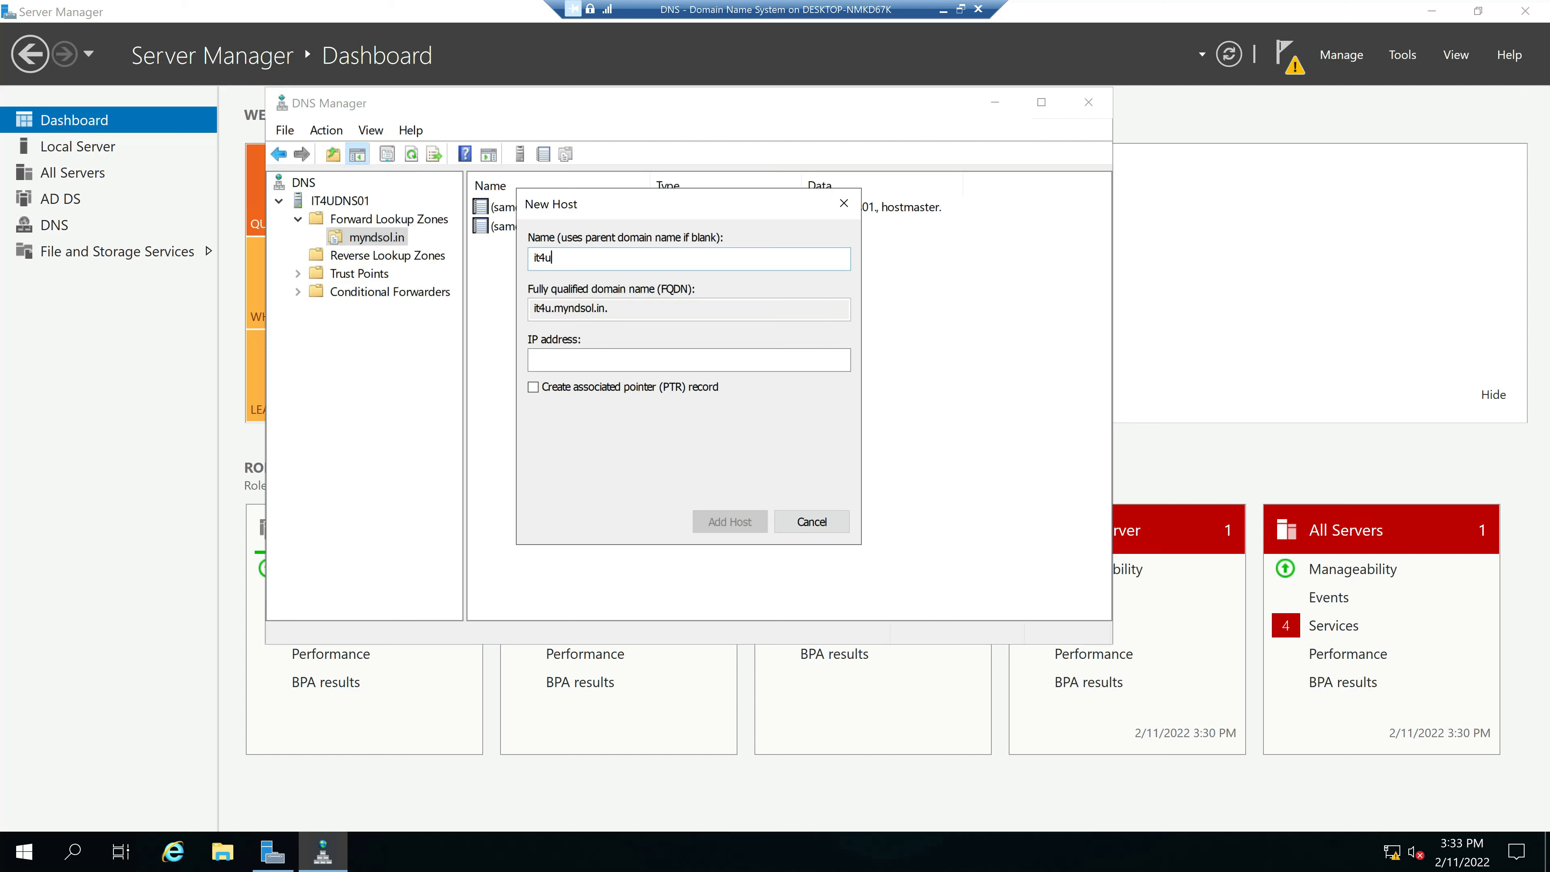
text(dns01)
key(Tab)
key(Tab)
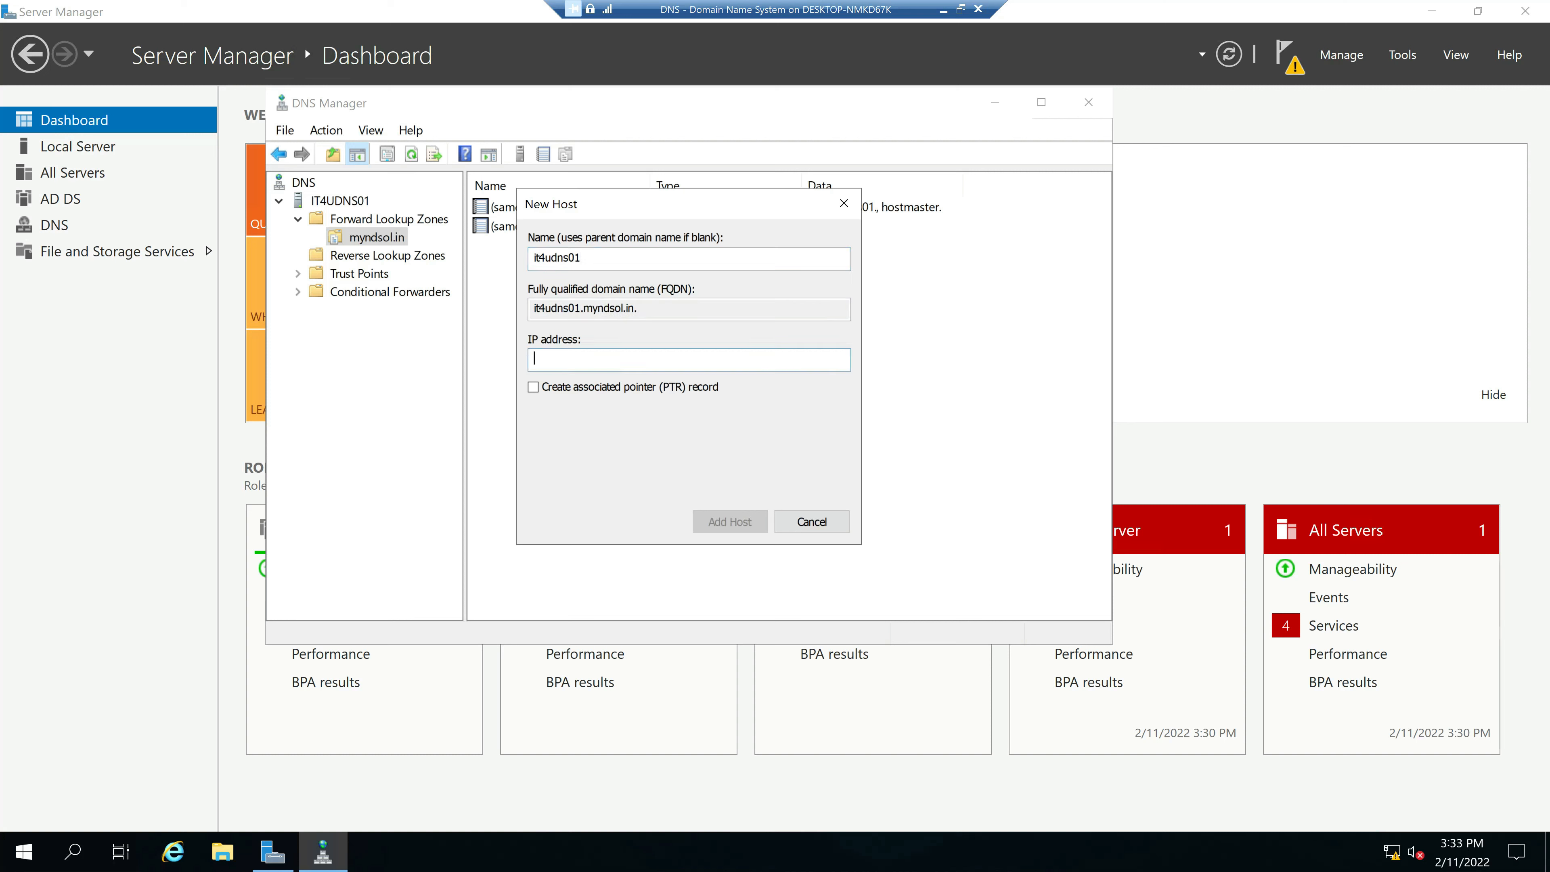
text(172.16.20.15)
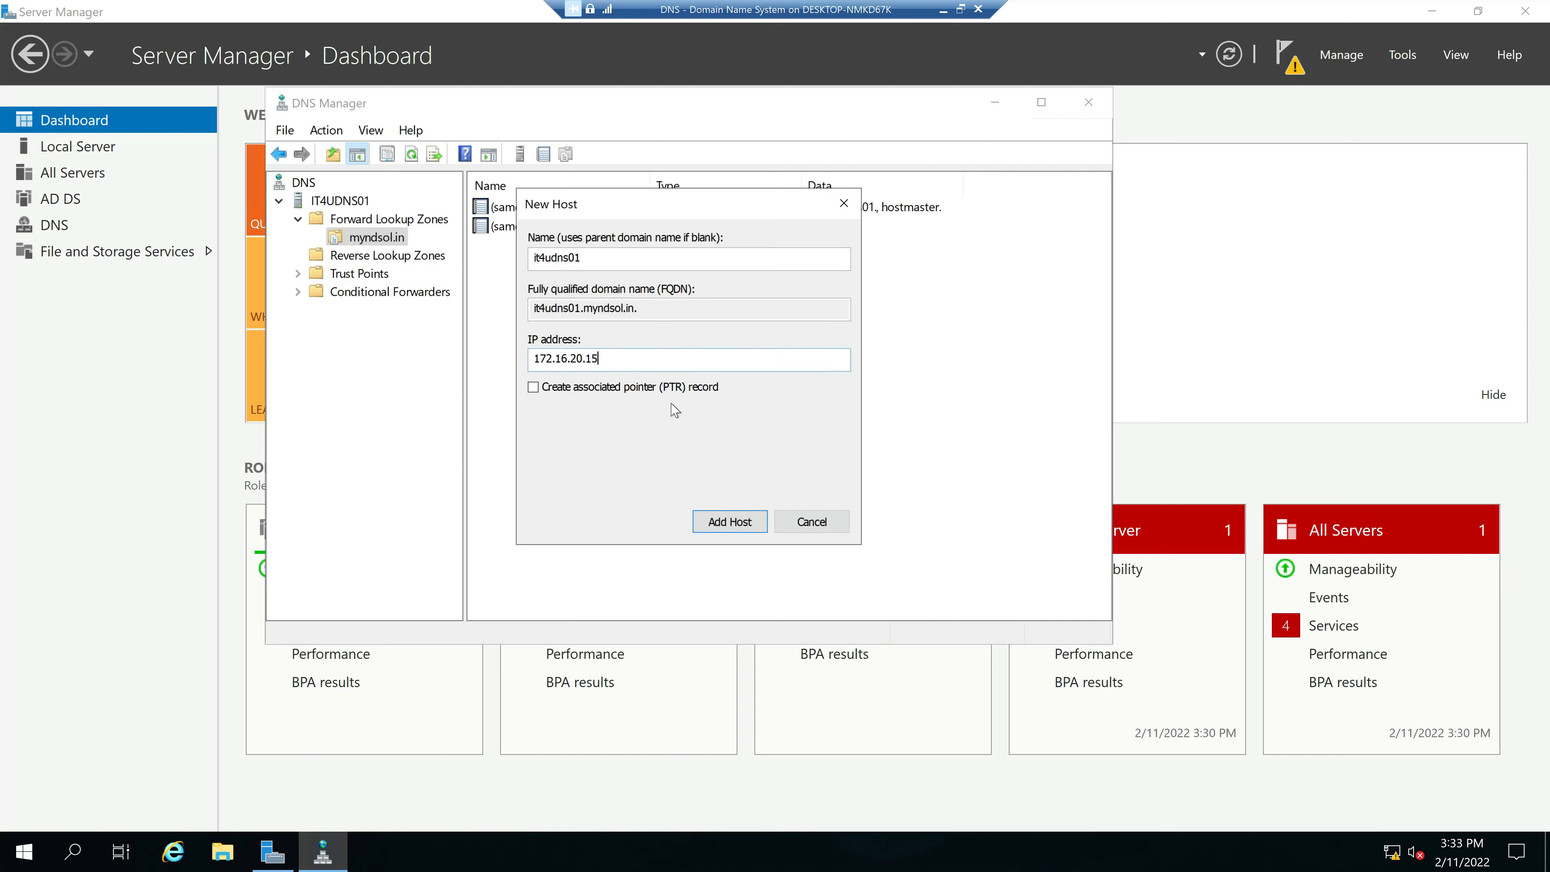
click(726, 524)
click(912, 566)
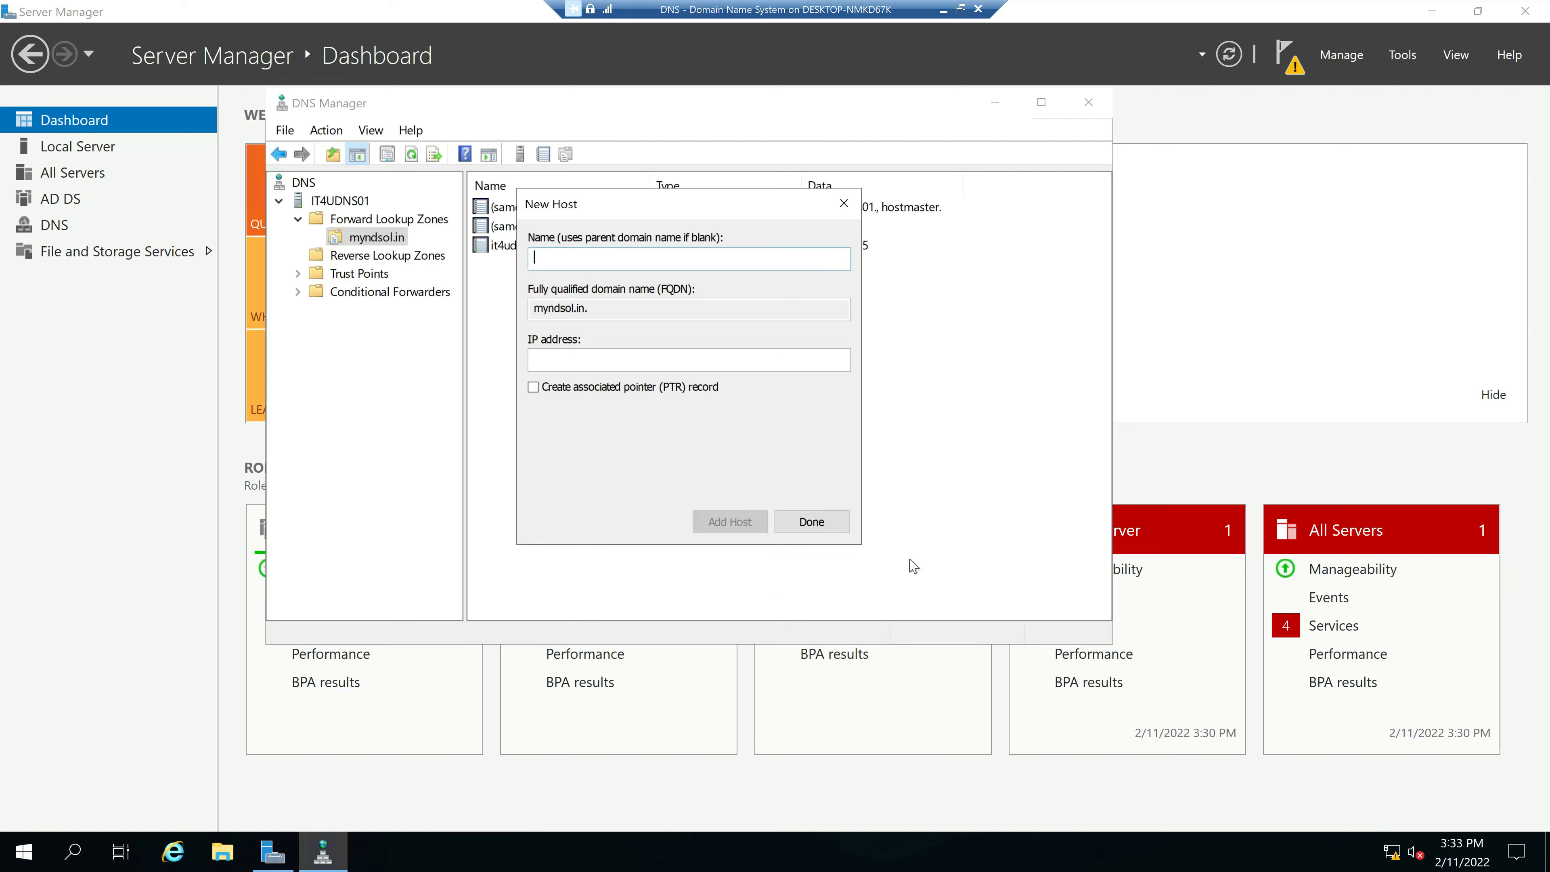
click(807, 523)
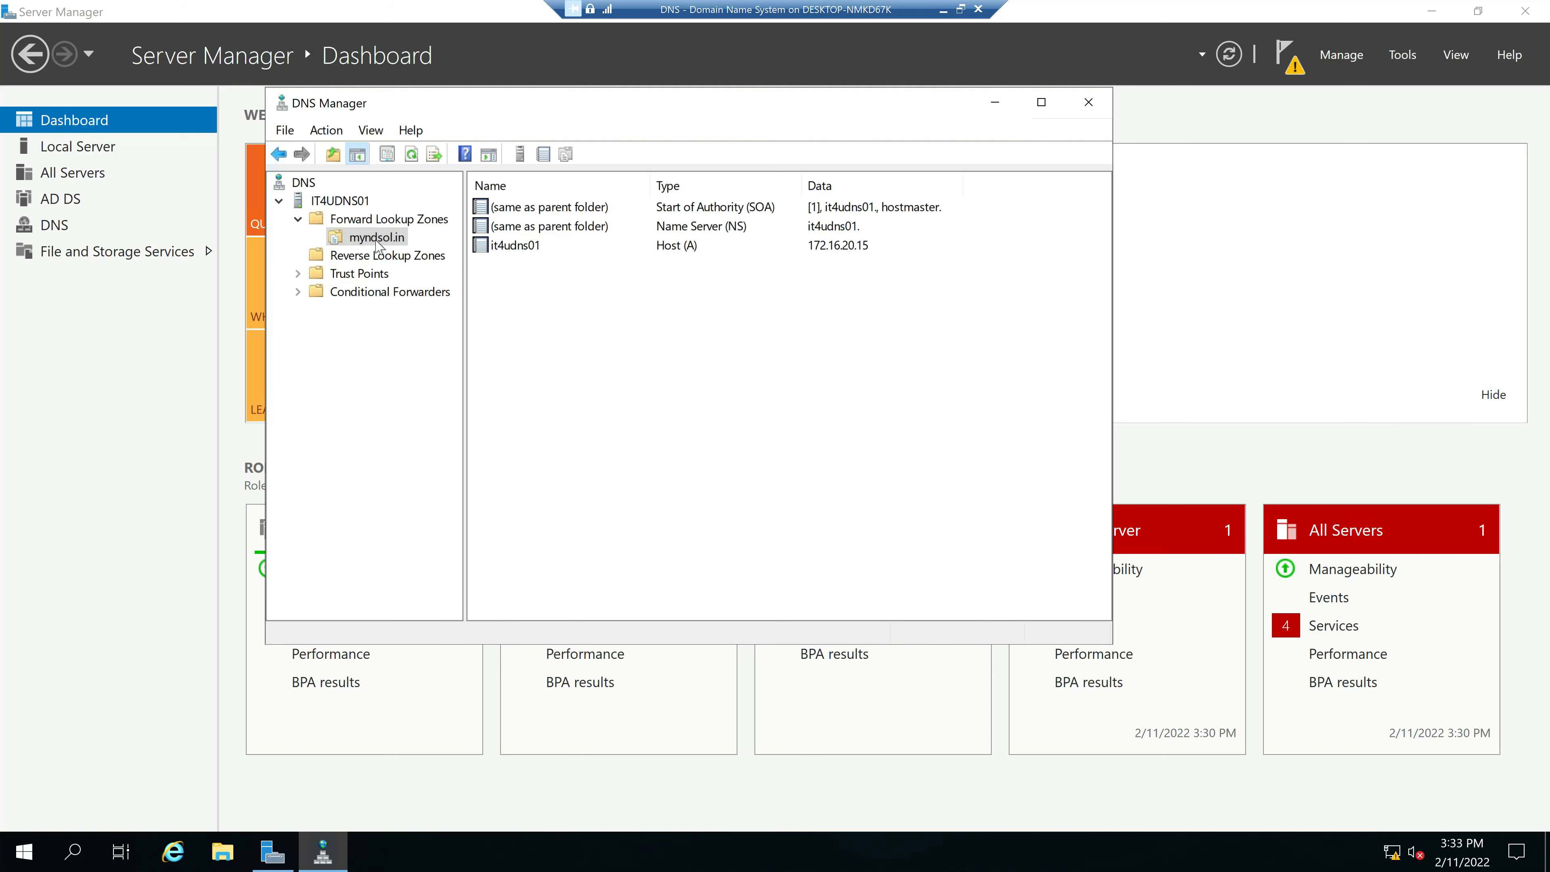
Step: Review the it4udns01 host record's name, FQDN and IP address without changing them, and check the Conditional Forwarders folder
double_click(528, 247)
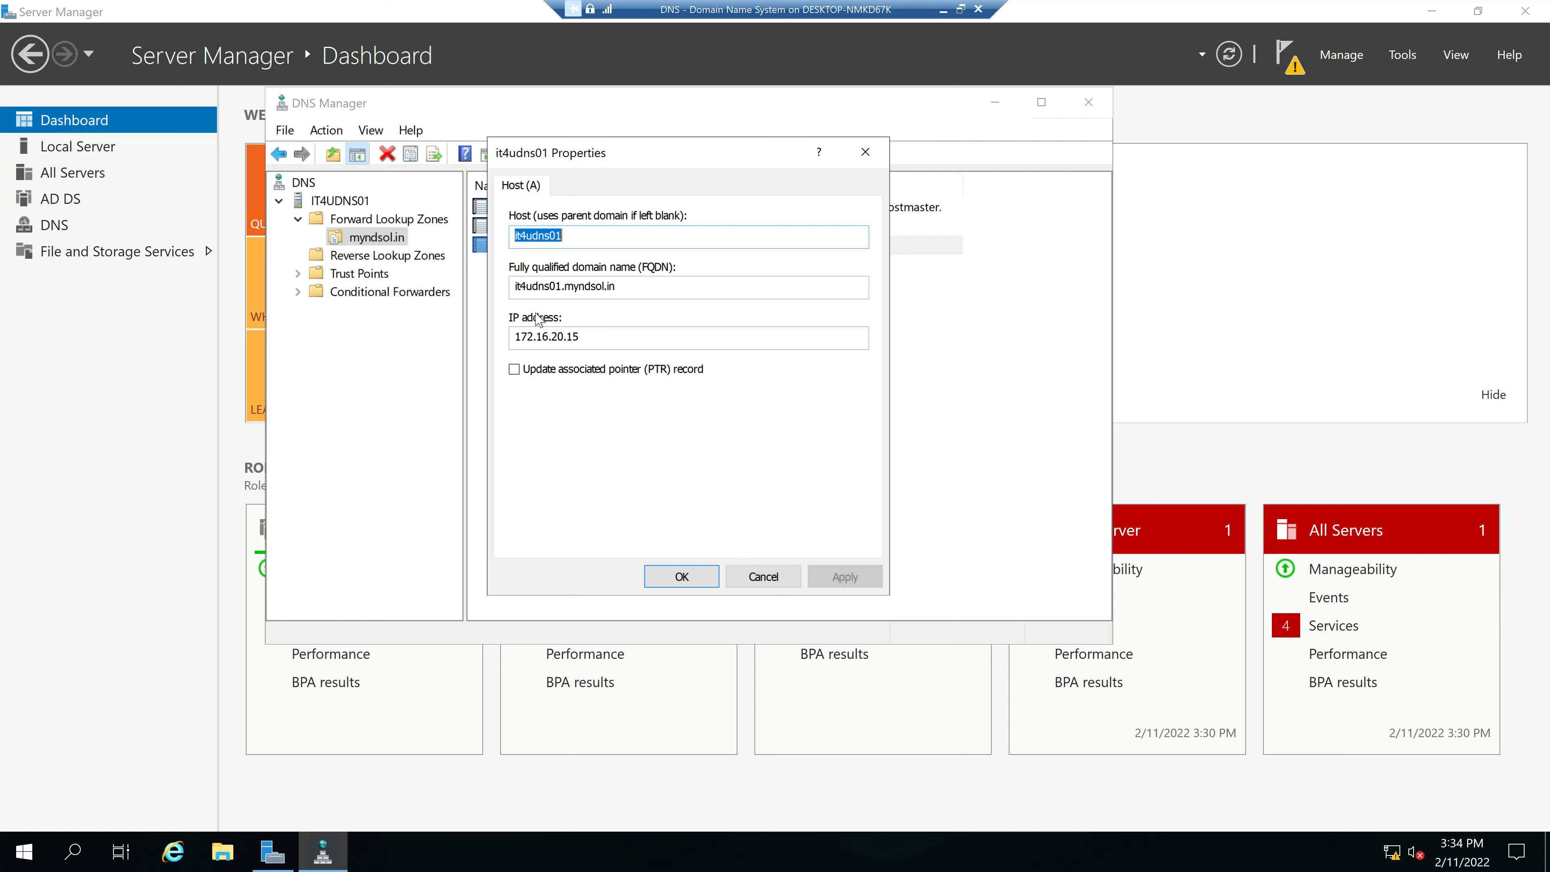
key(Tab)
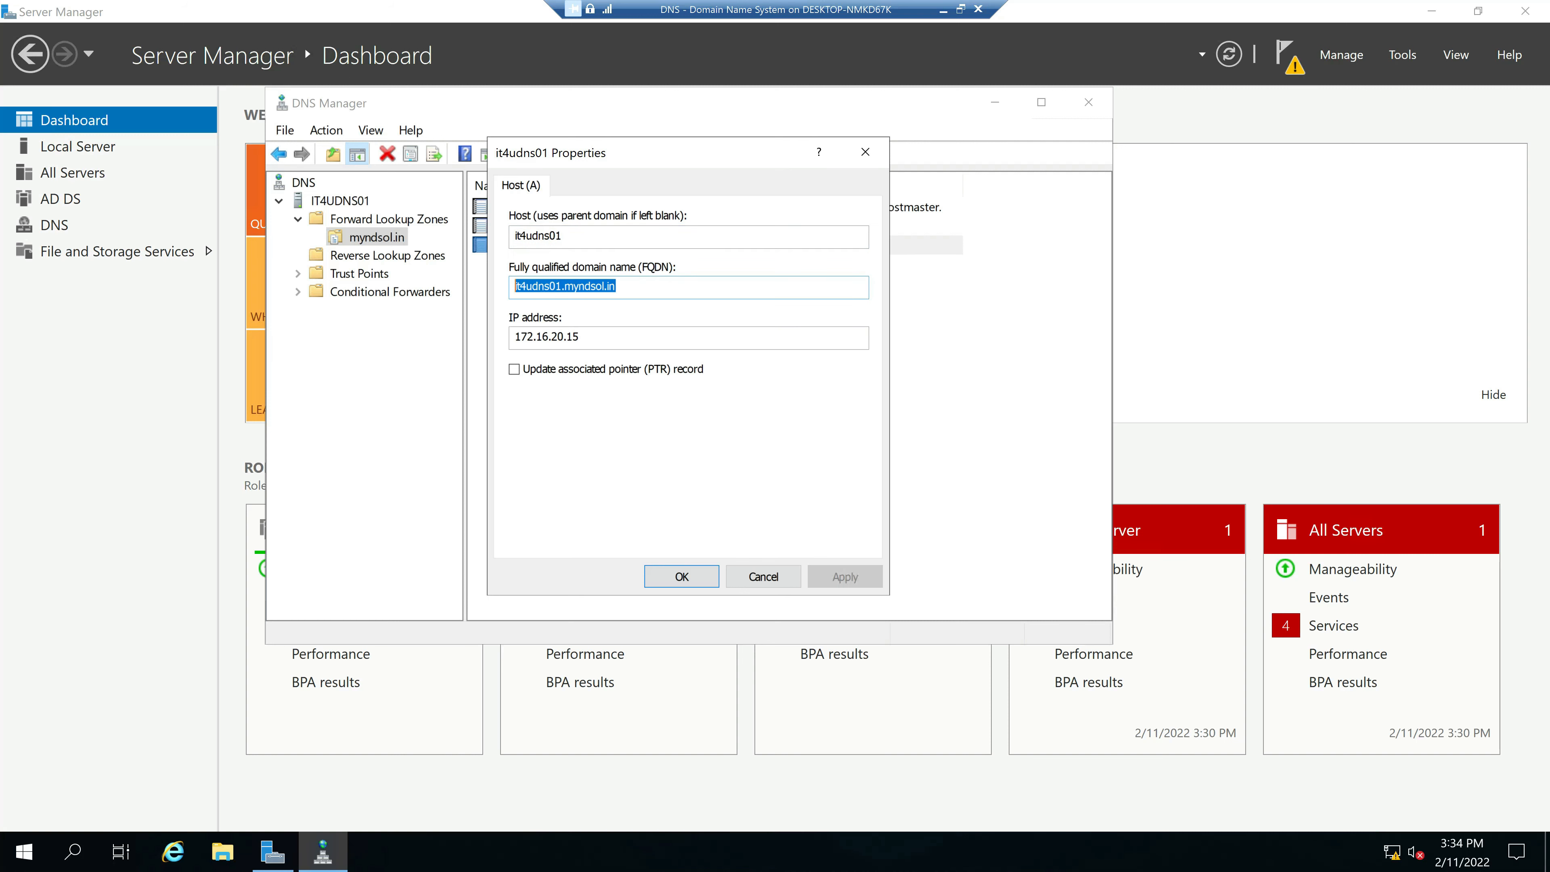
click(763, 576)
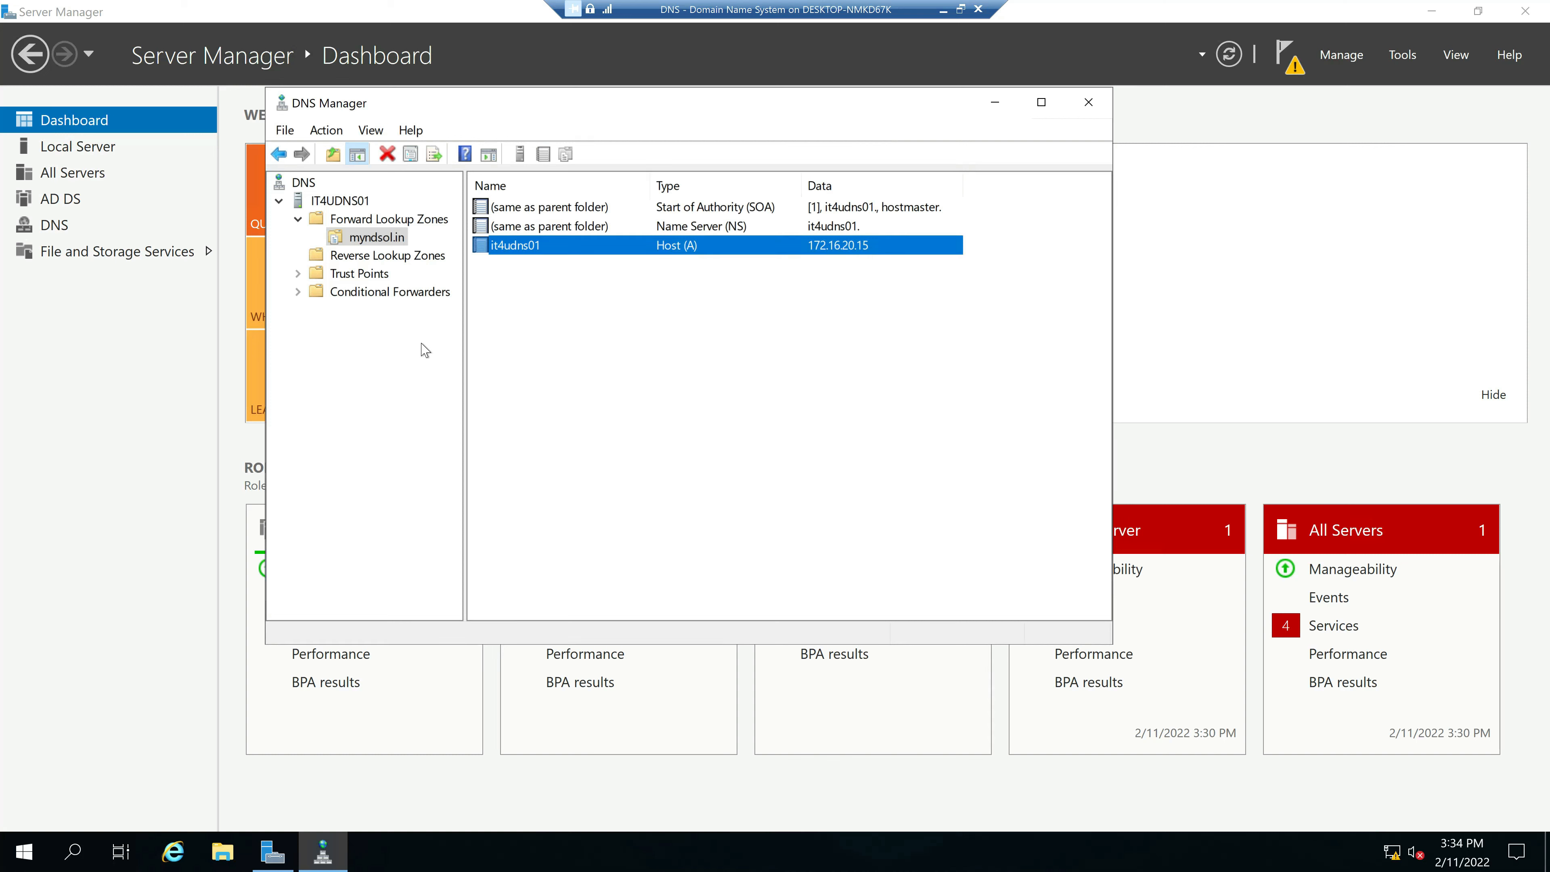
click(374, 295)
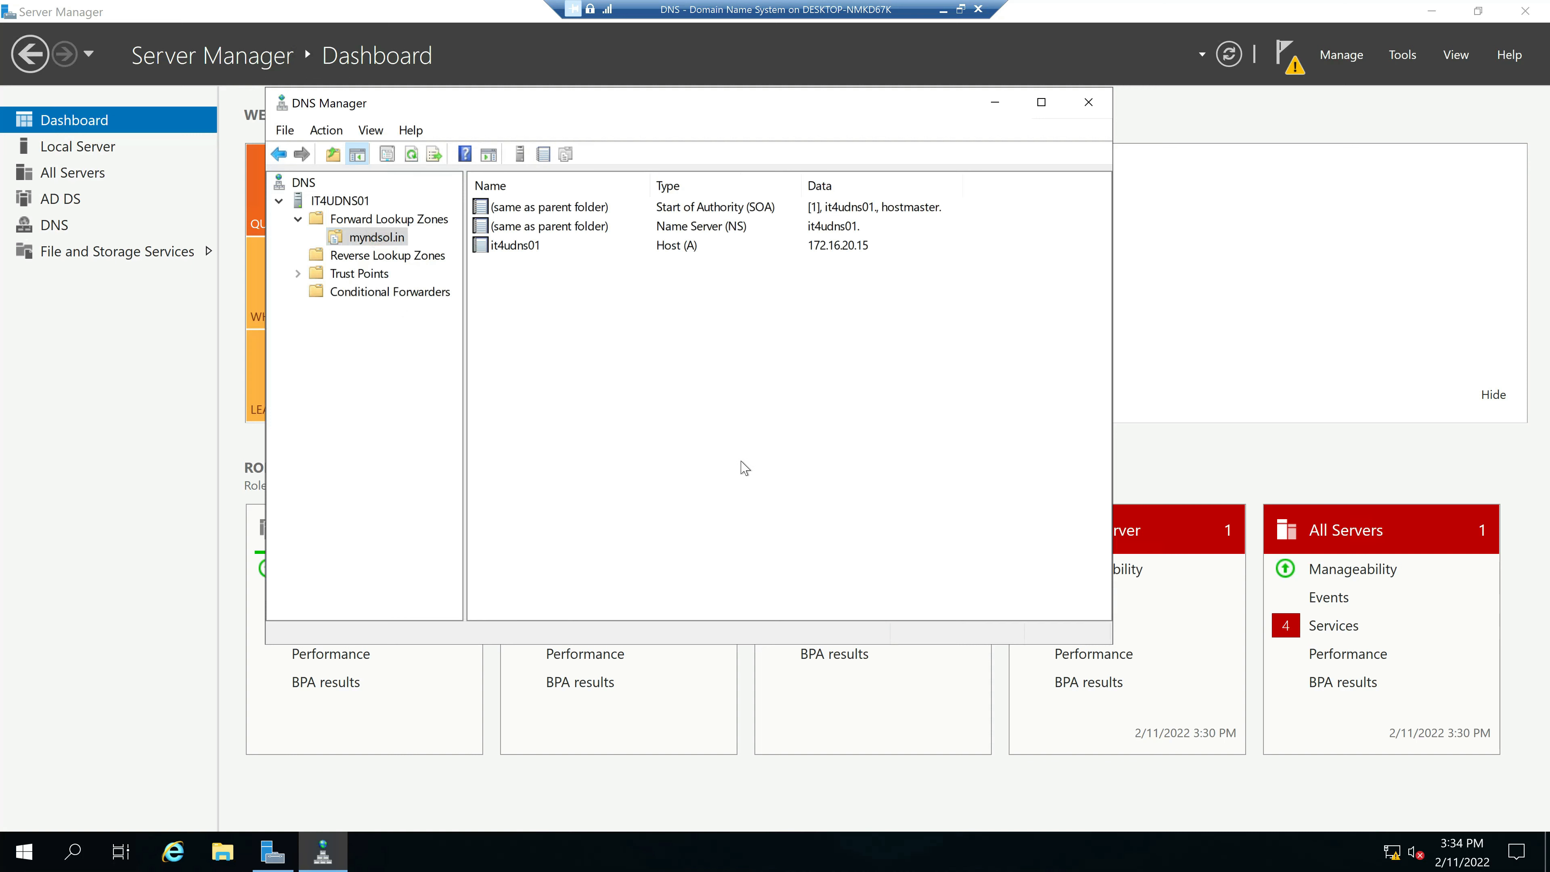
Step: Switch to the PDC - Primary Domain controller virtual machine
click(960, 9)
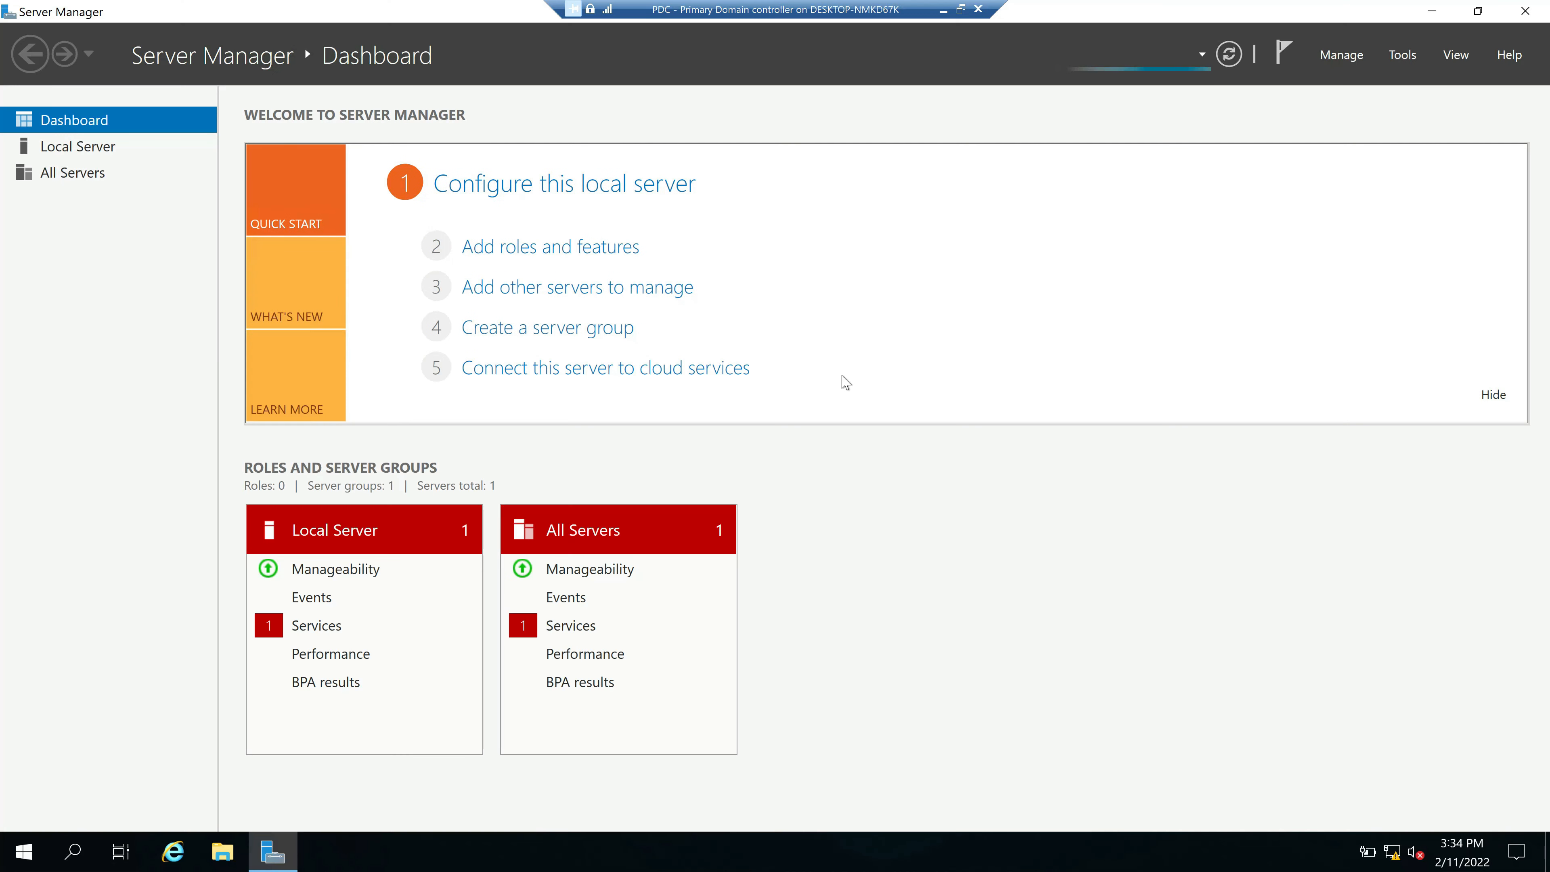
Step: Open DNS Manager on IT4UDC01 and check its forward lookup zones and the Conditional Forwarders folder
click(1410, 61)
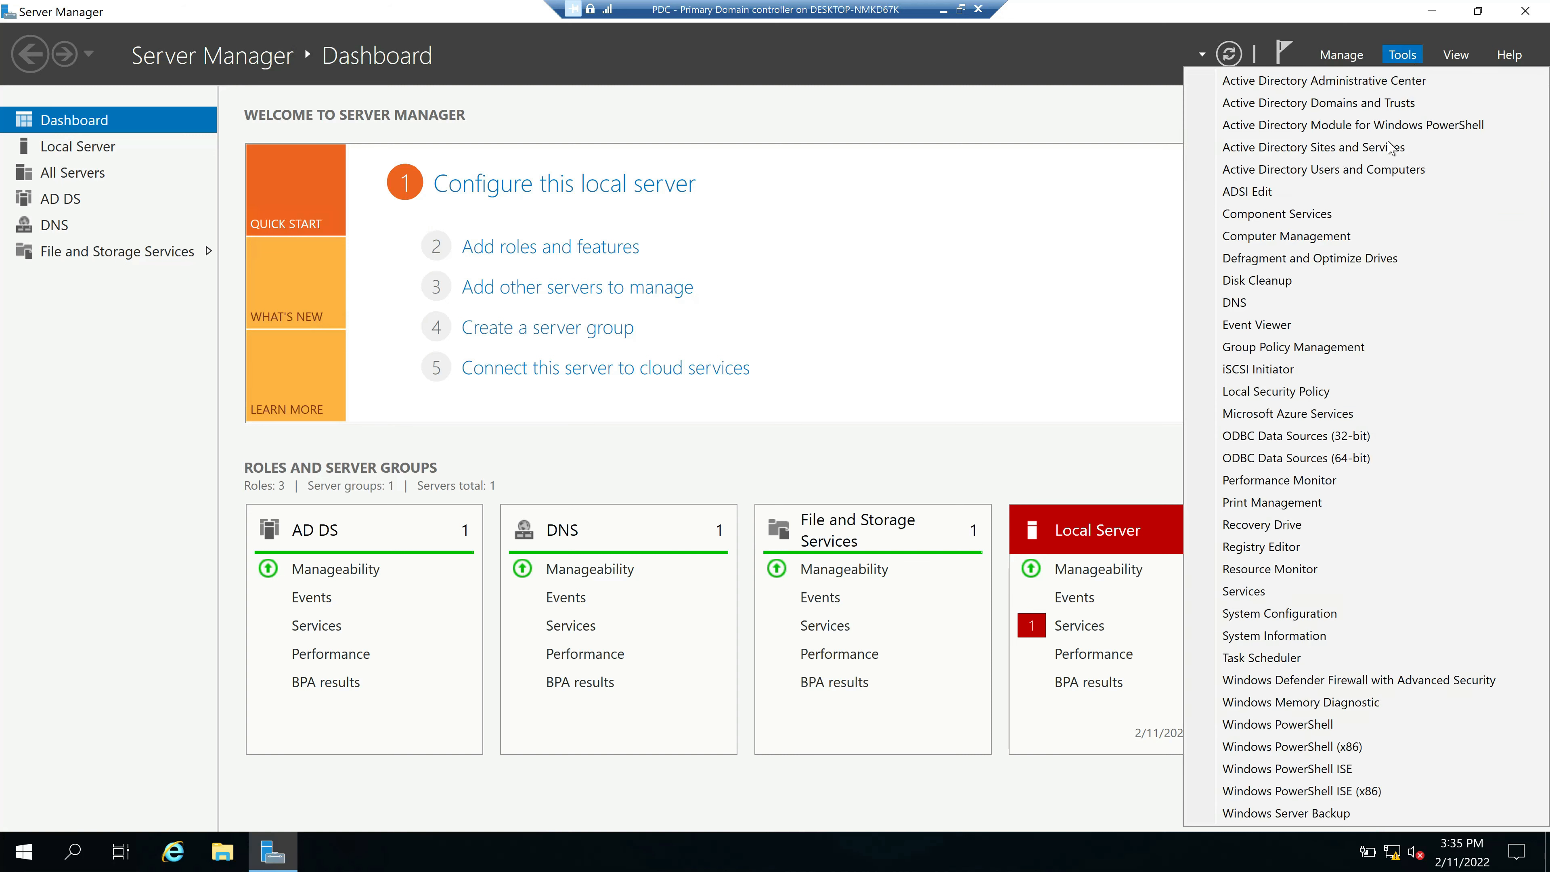
click(1264, 309)
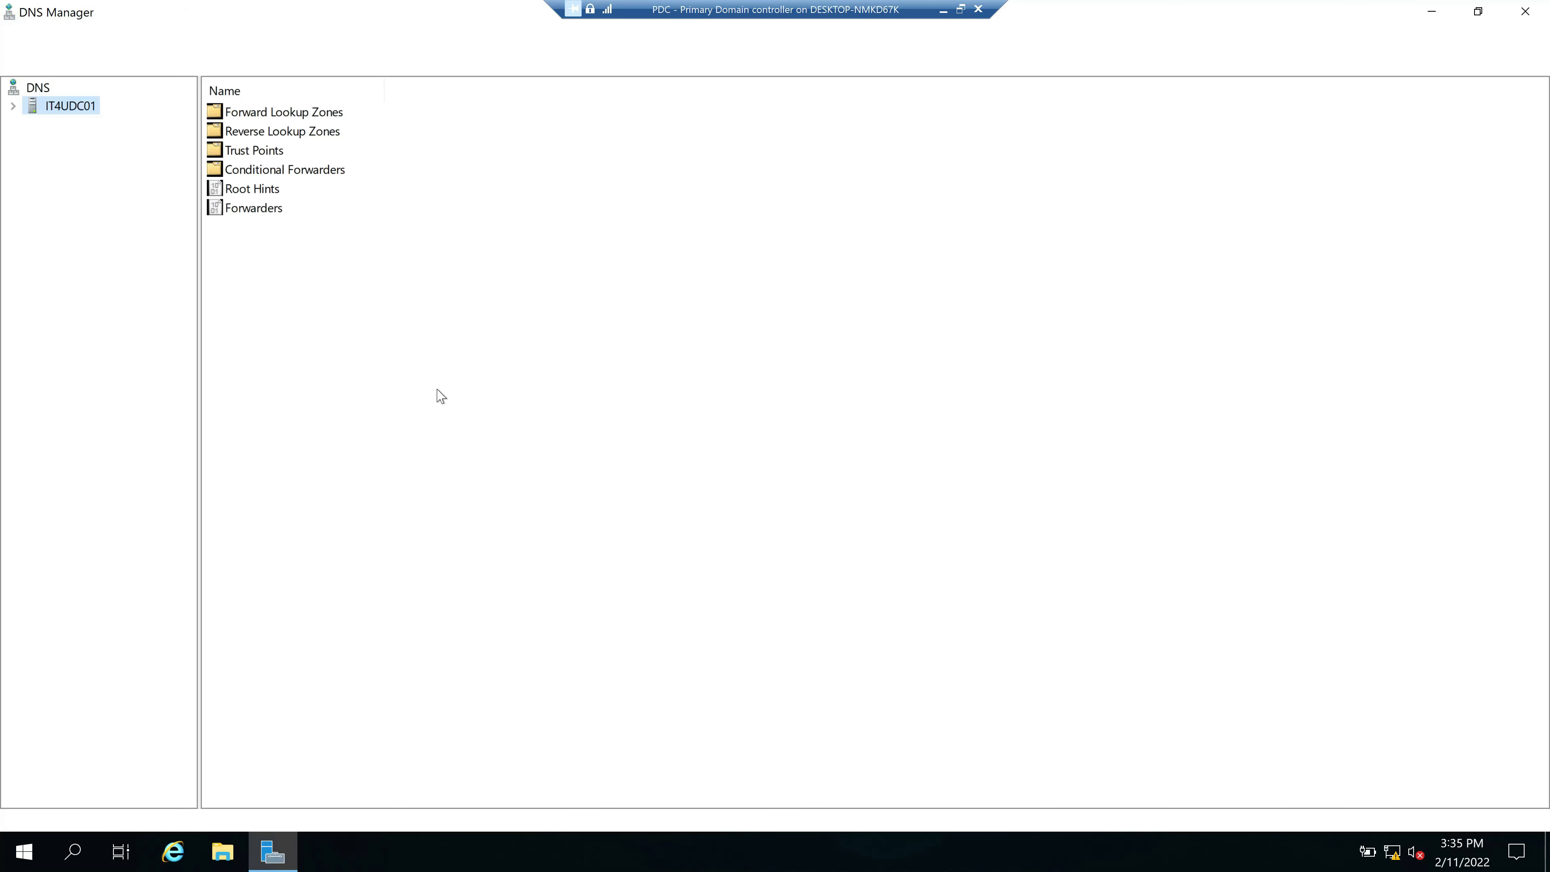
click(12, 106)
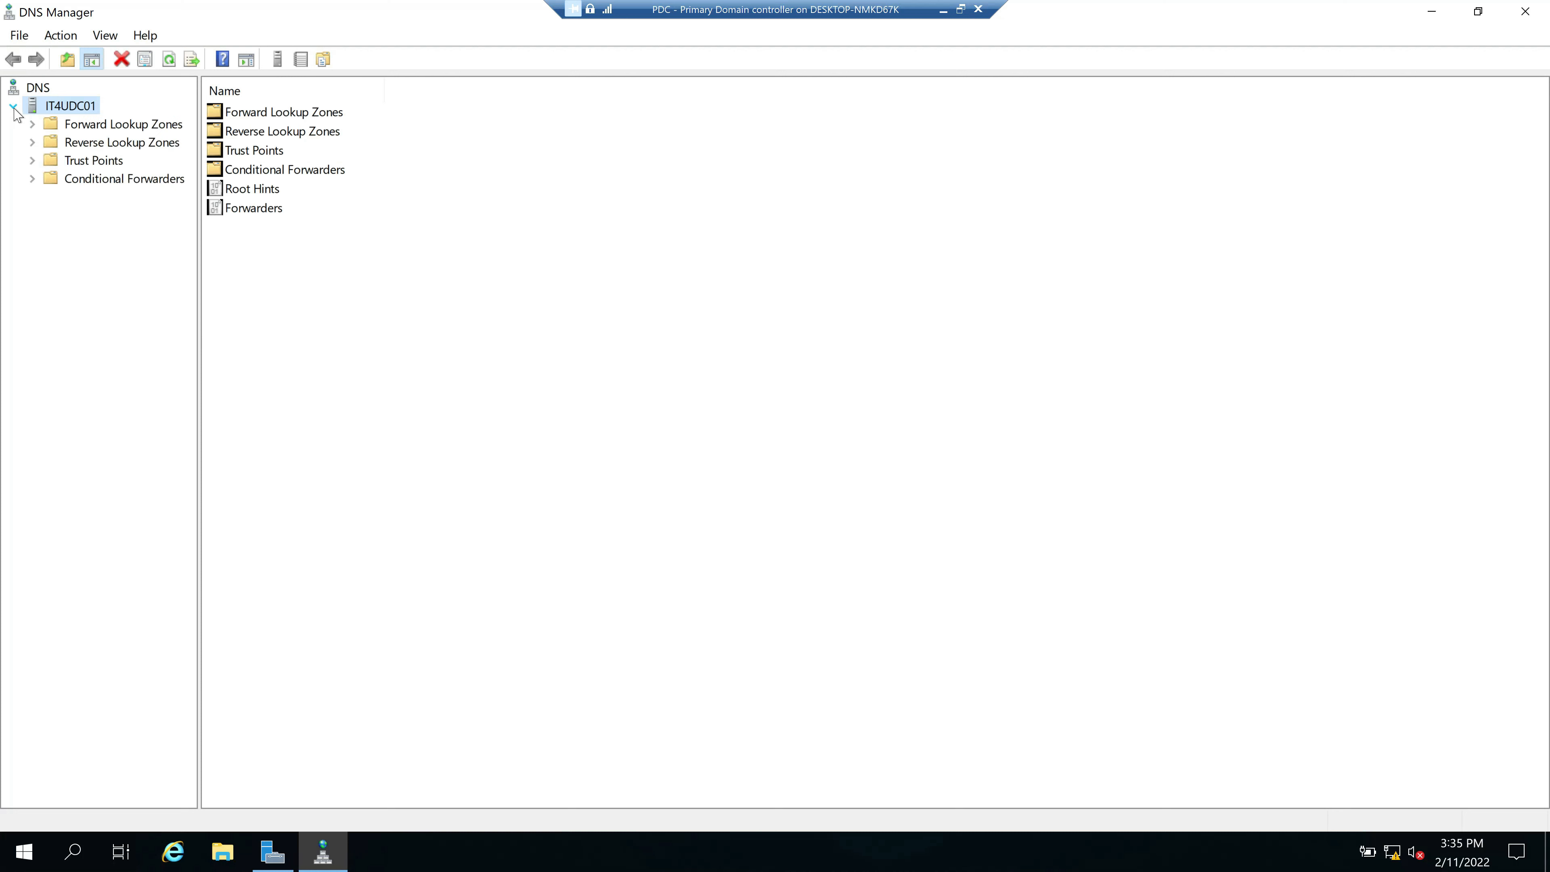
click(101, 125)
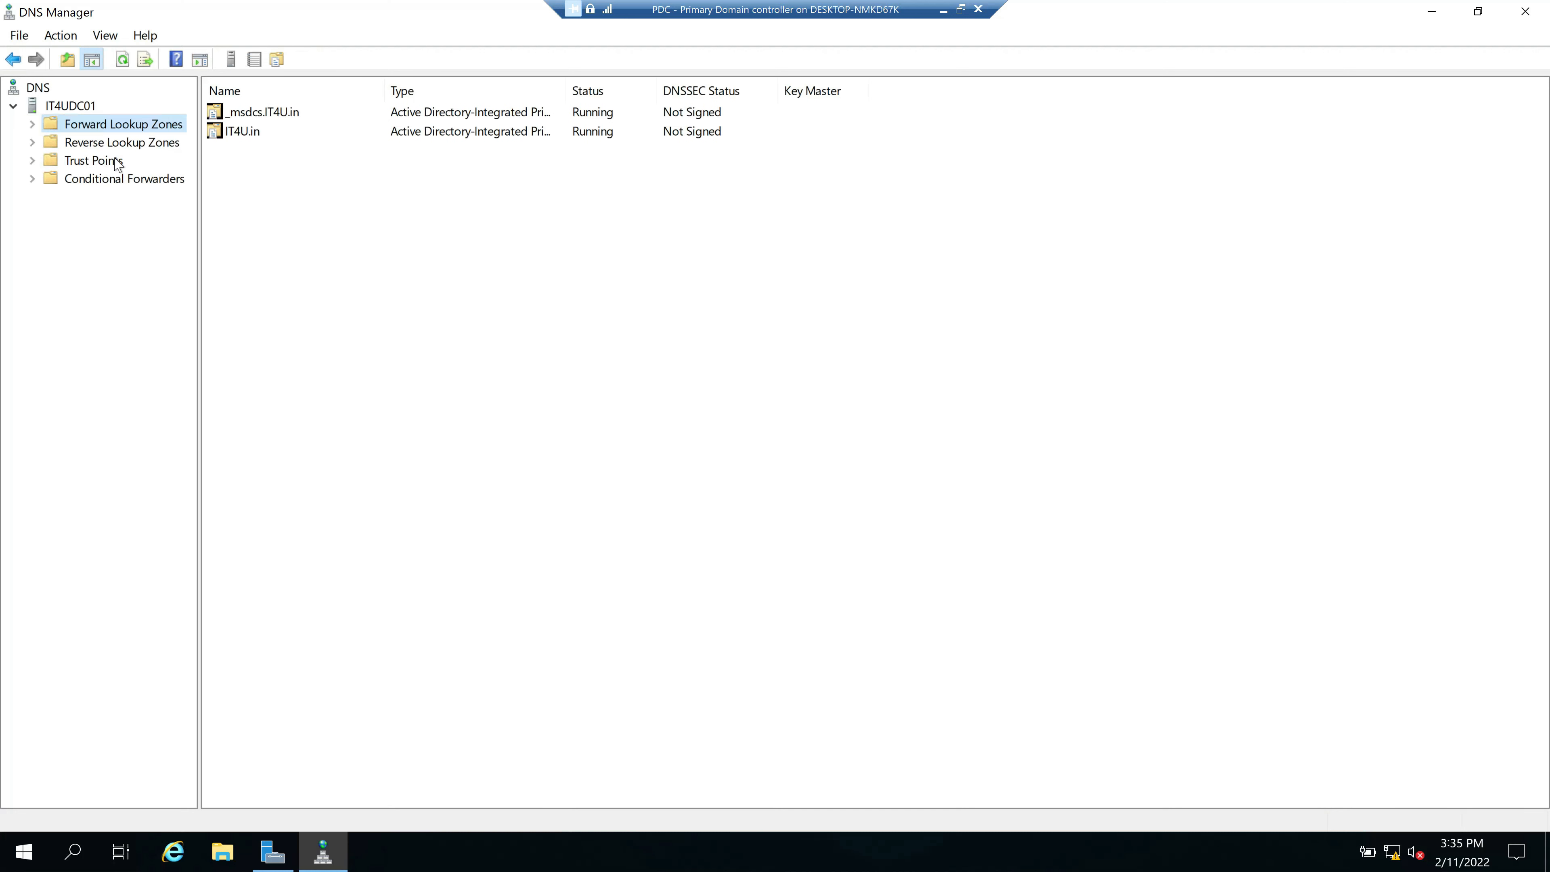
click(32, 125)
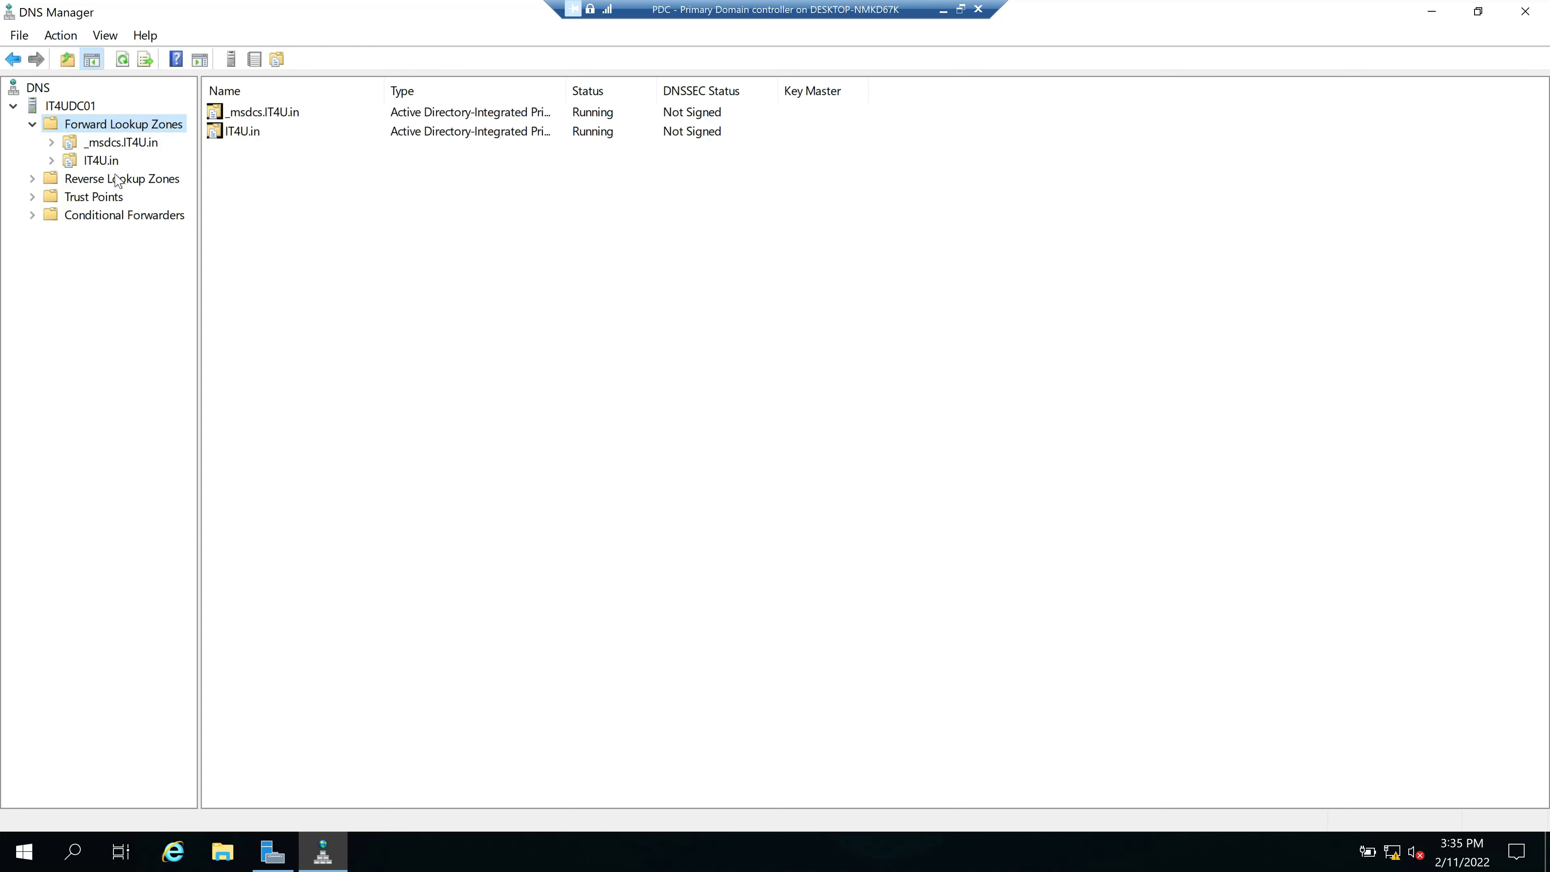
click(84, 219)
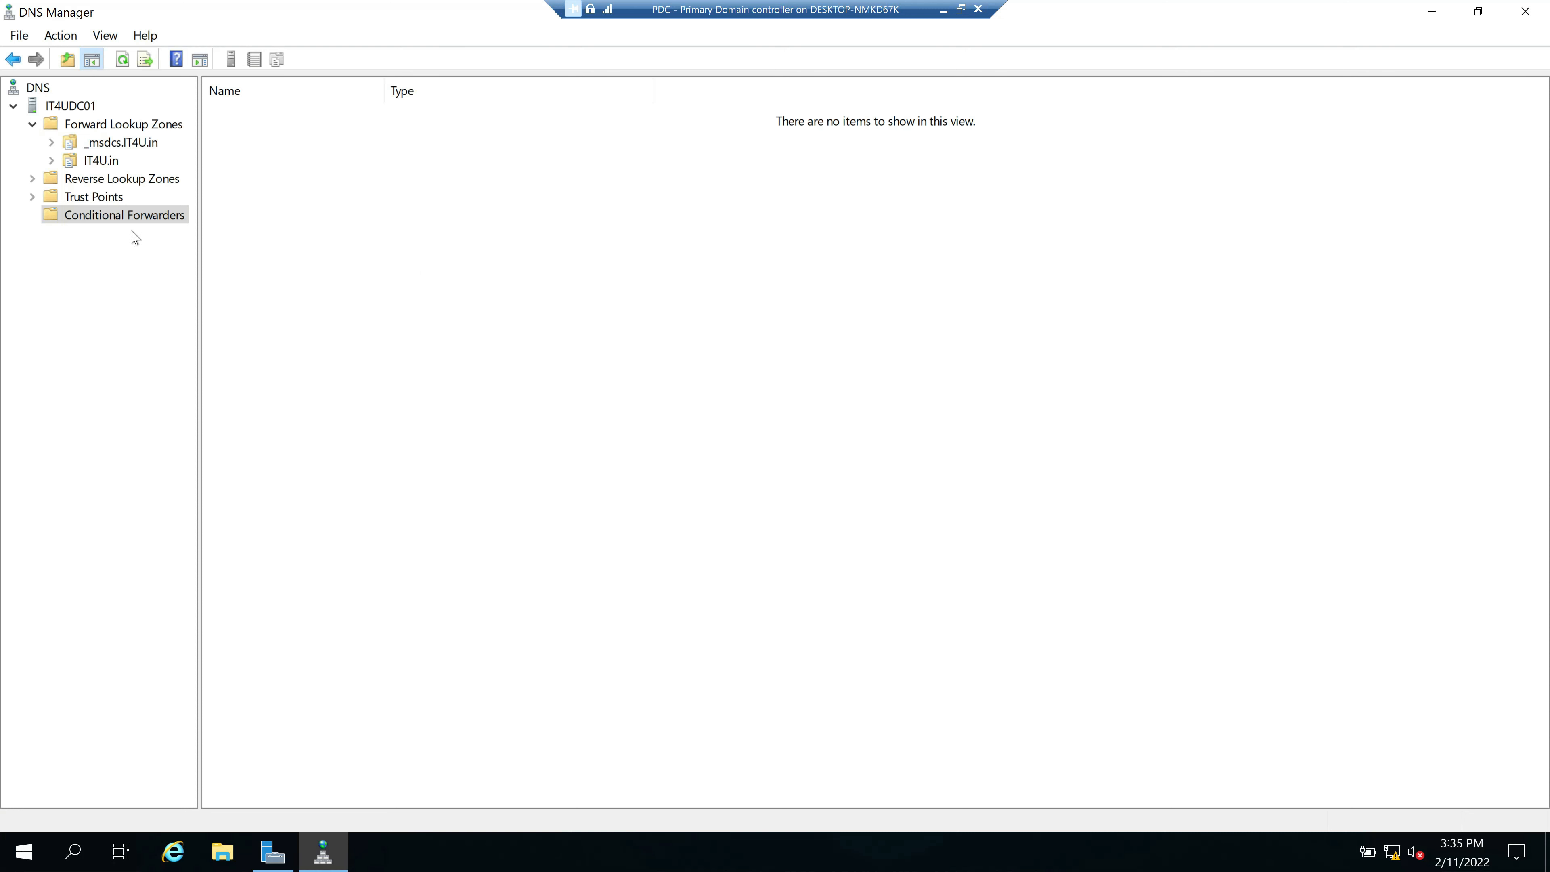
Step: Create a conditional forwarder for the DNS domain myndsol.in with master server IP address 172.16.20.15
right_click(126, 220)
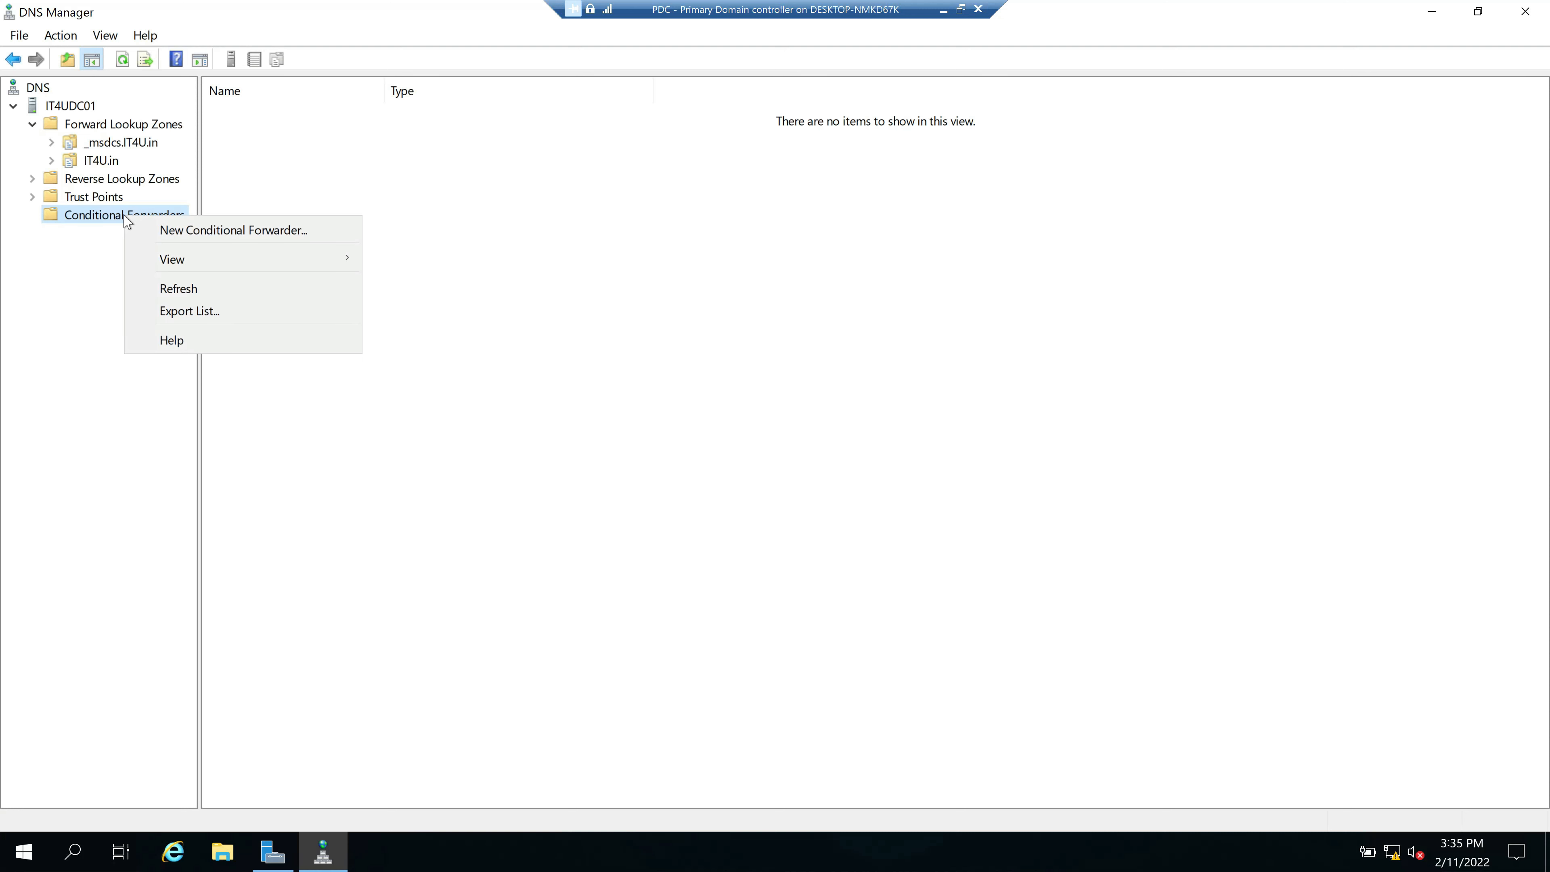
click(377, 423)
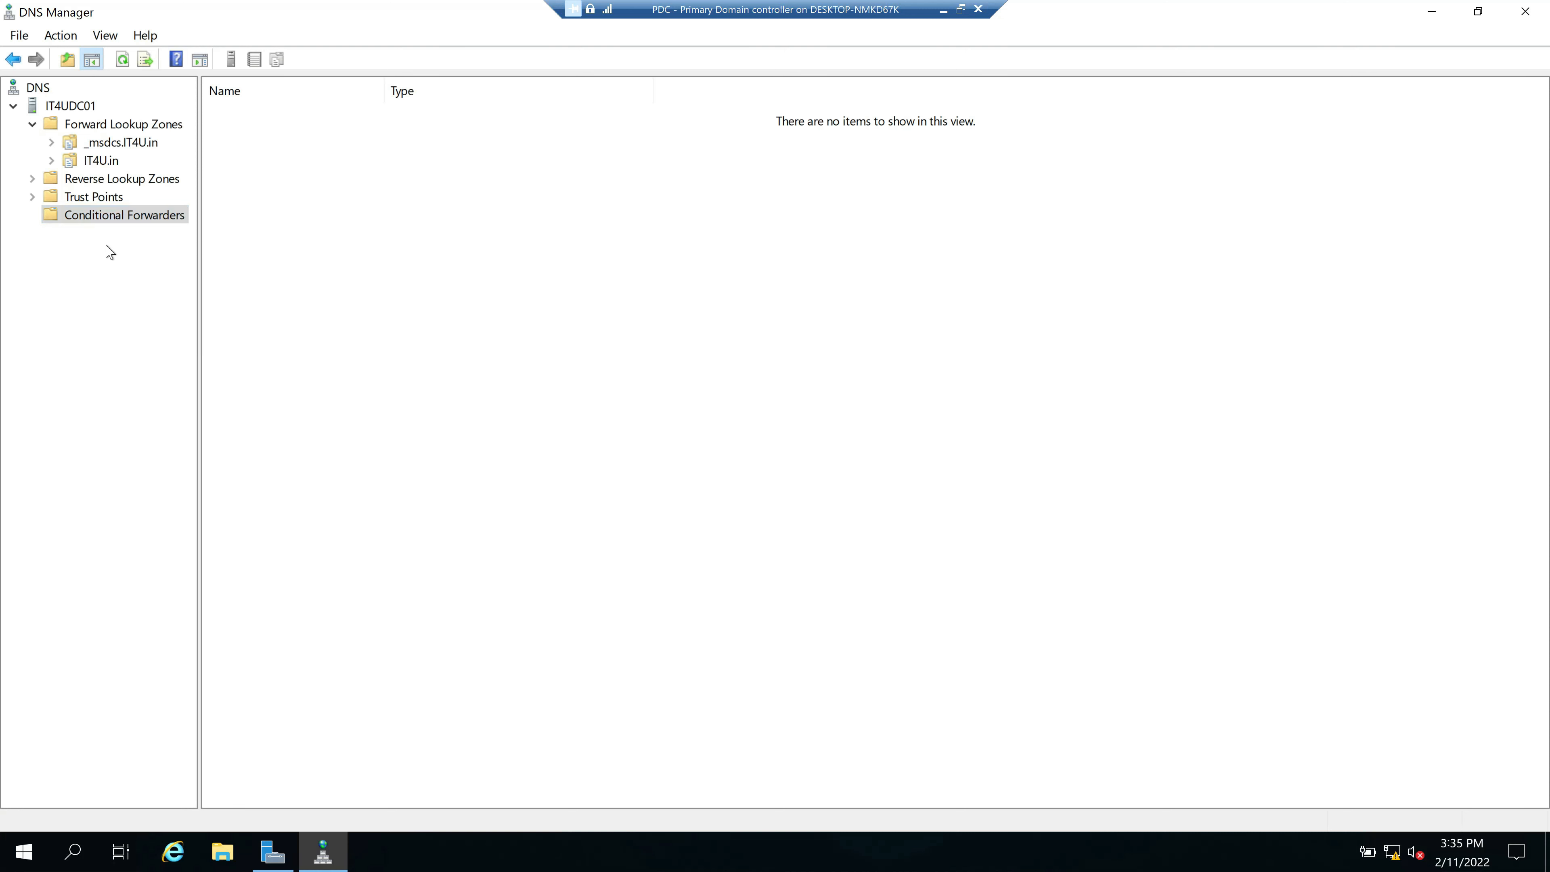
right_click(118, 224)
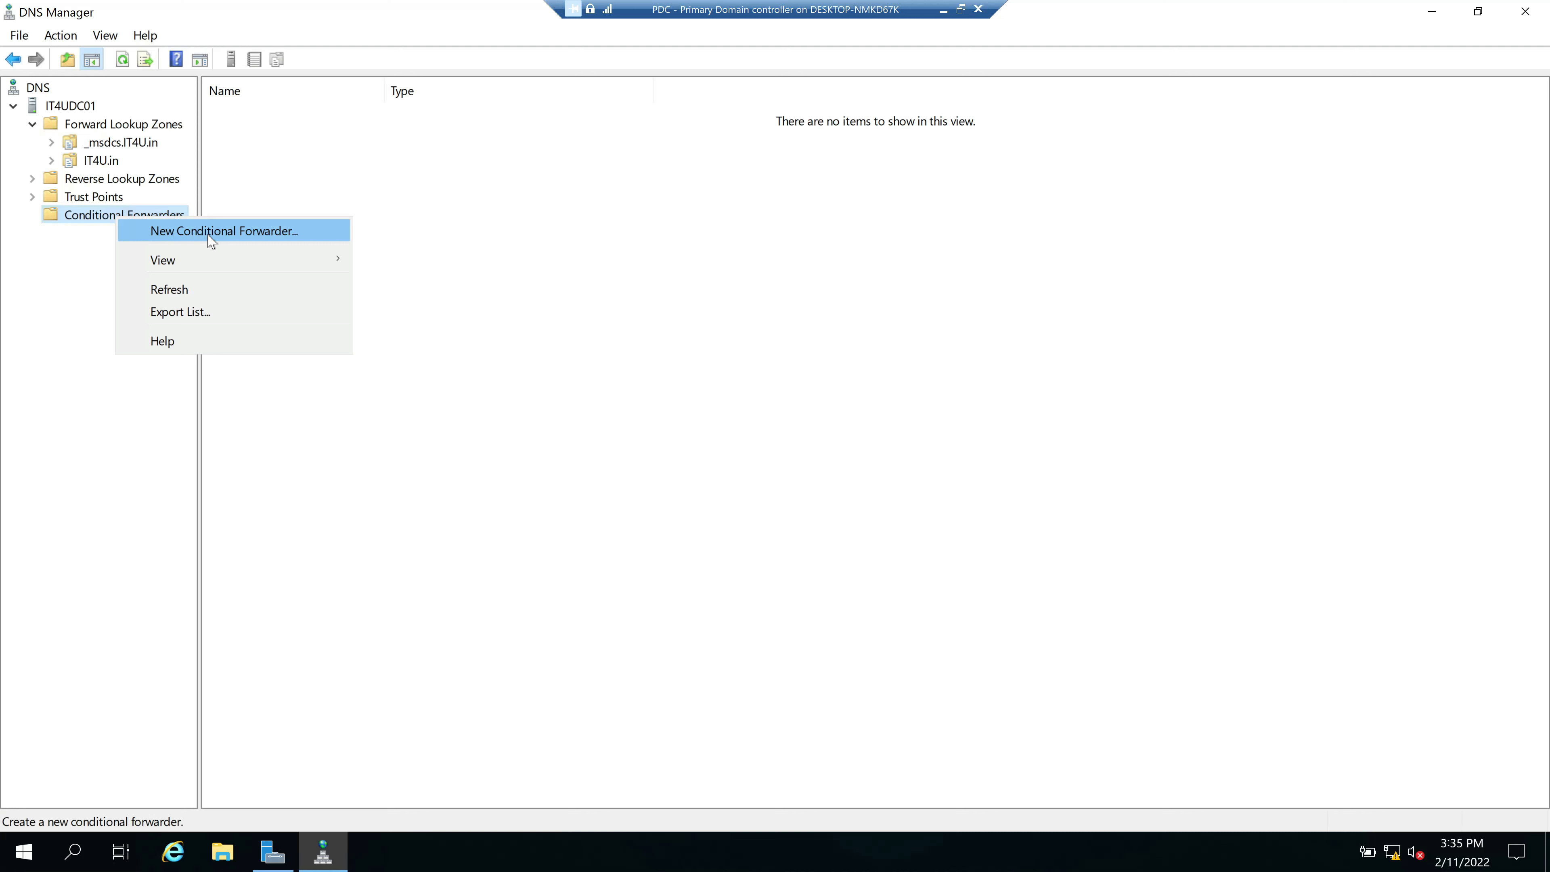
click(233, 237)
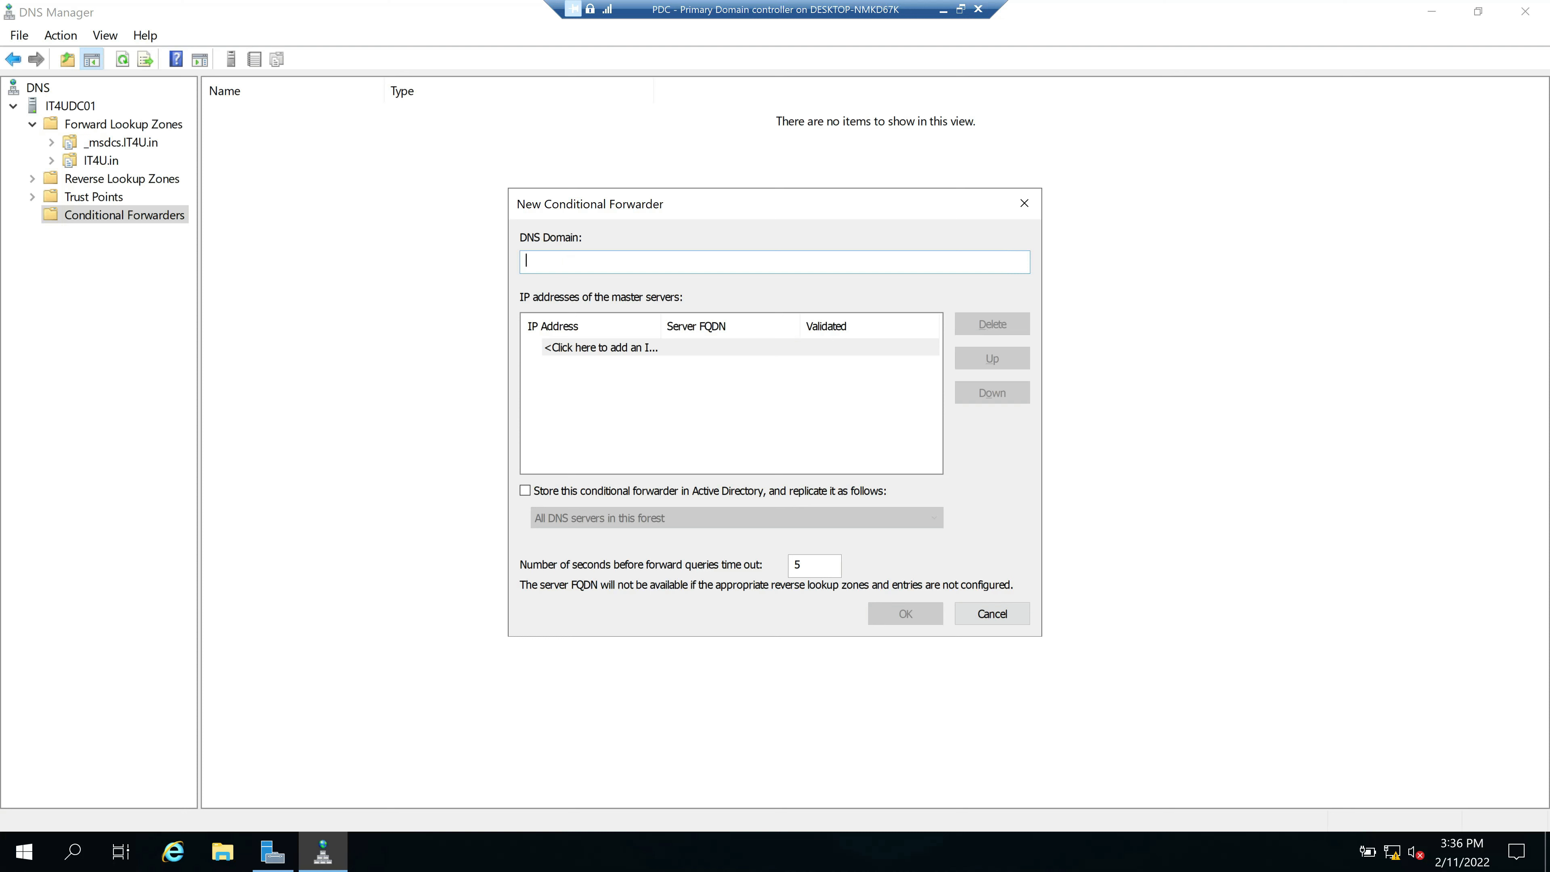
text(myndsol.in)
key(Tab)
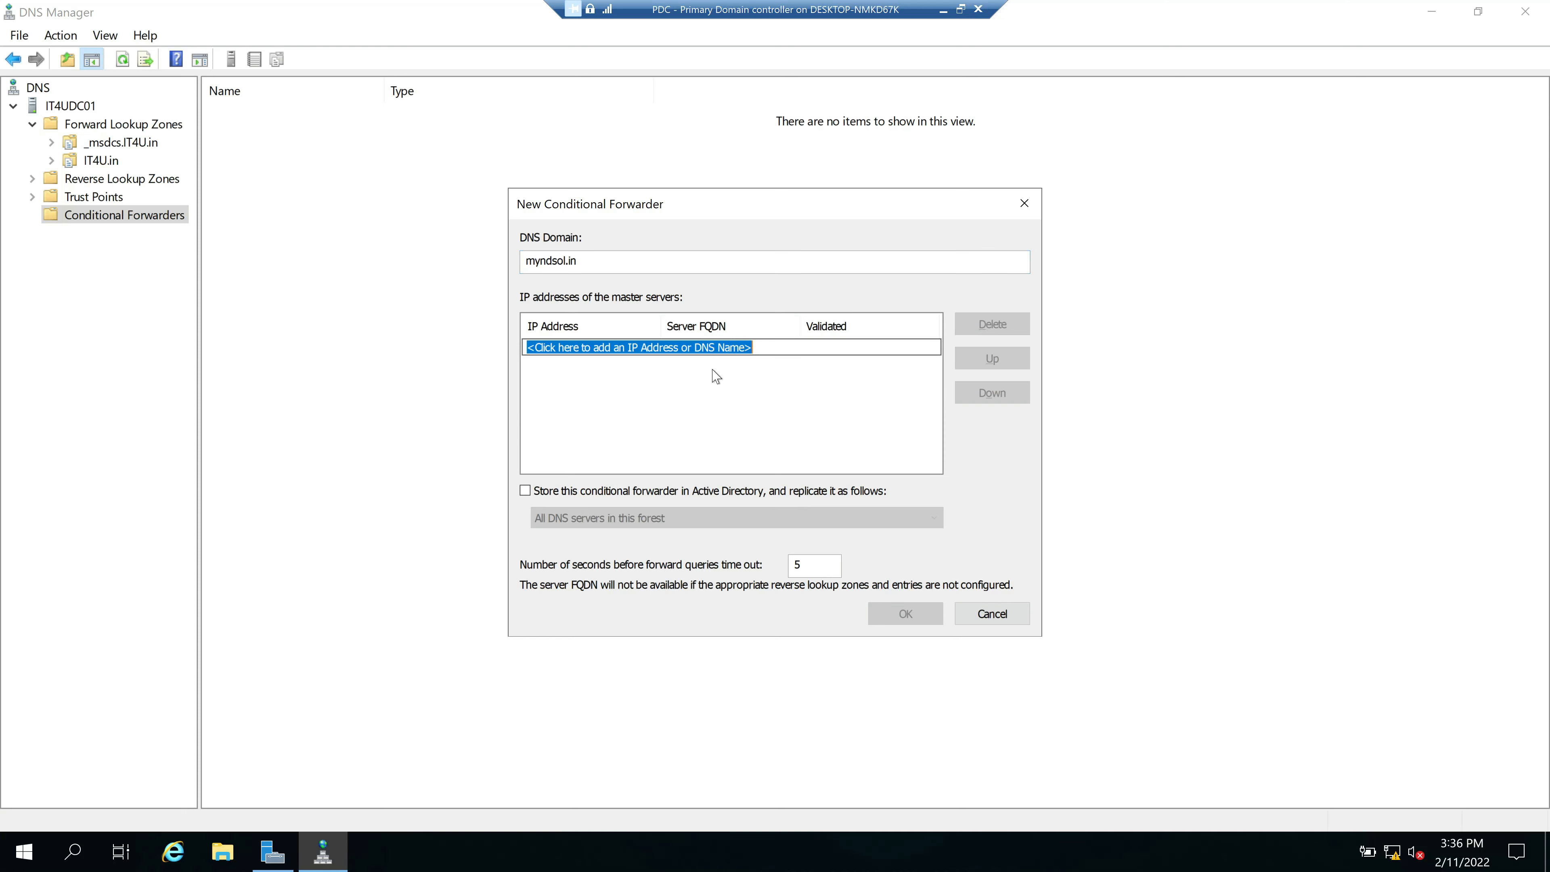
text(172.16.20.15)
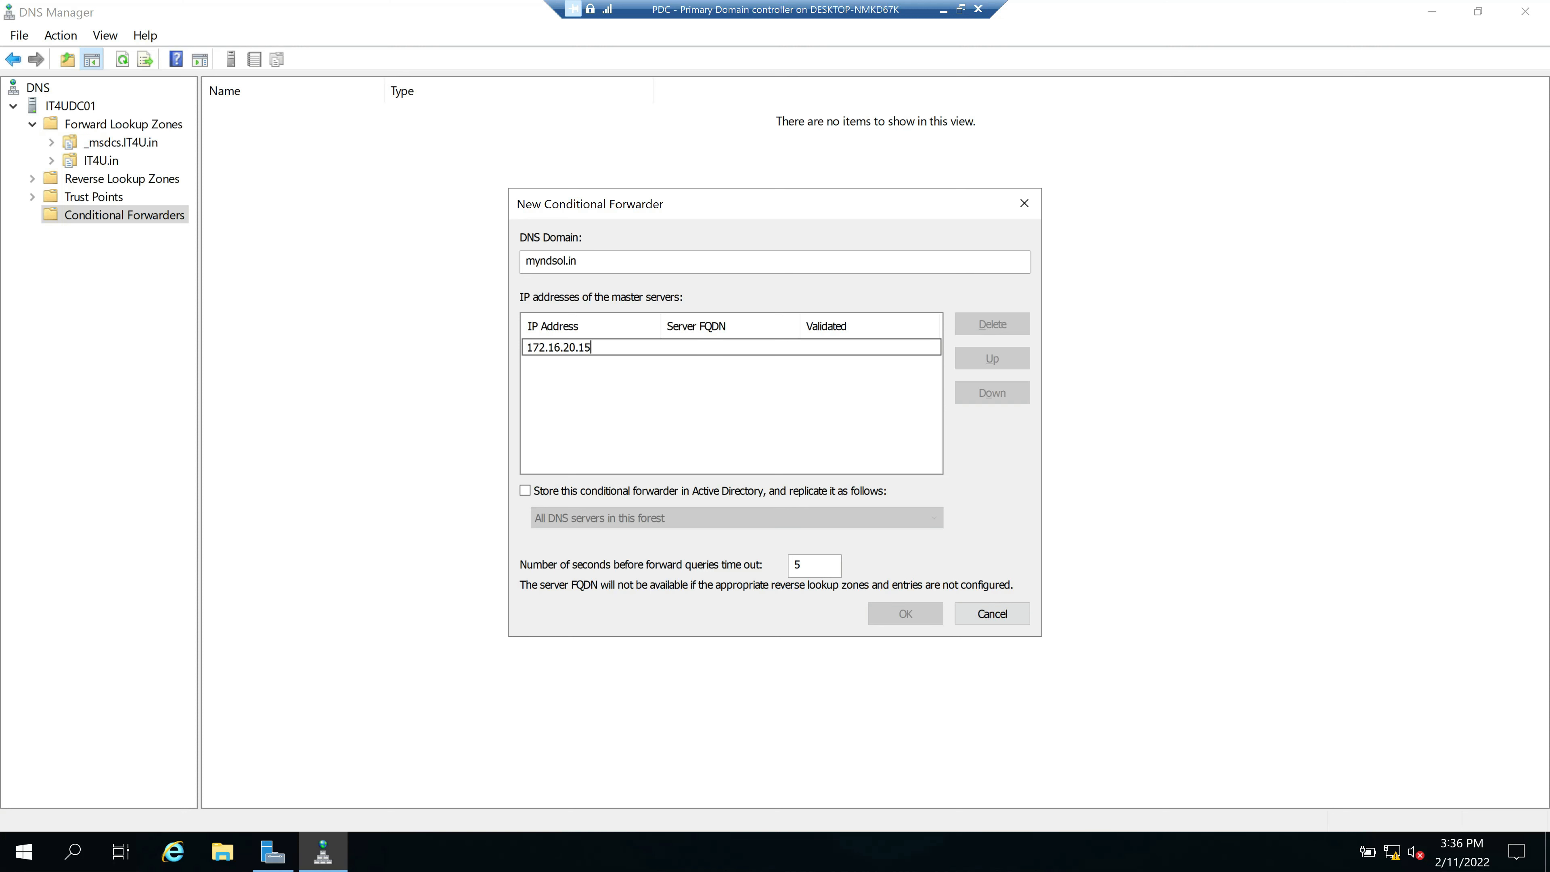
key(Return)
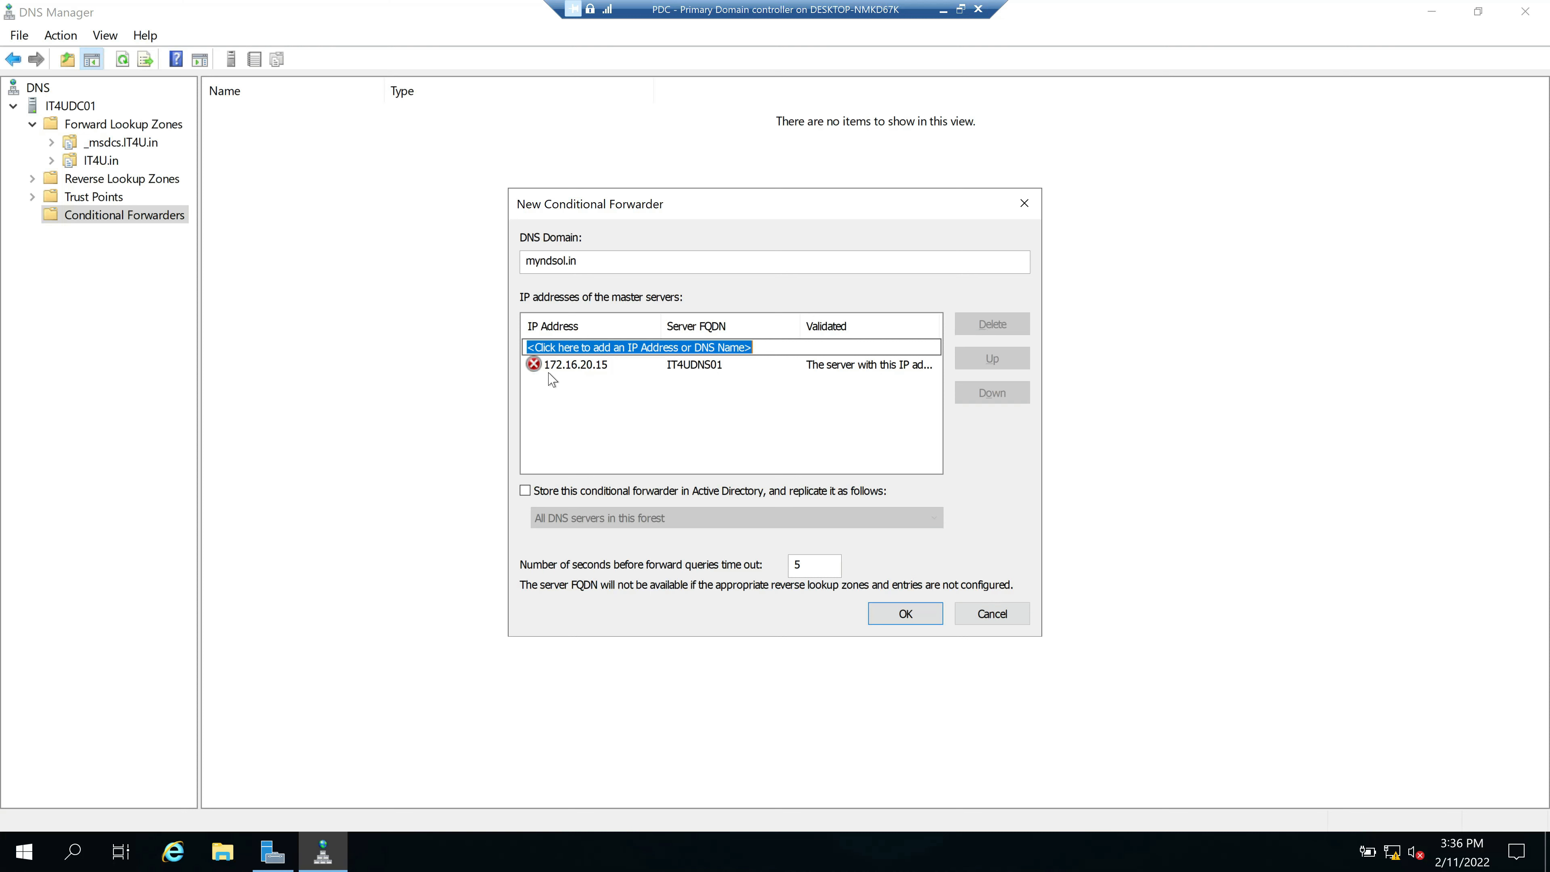
click(893, 614)
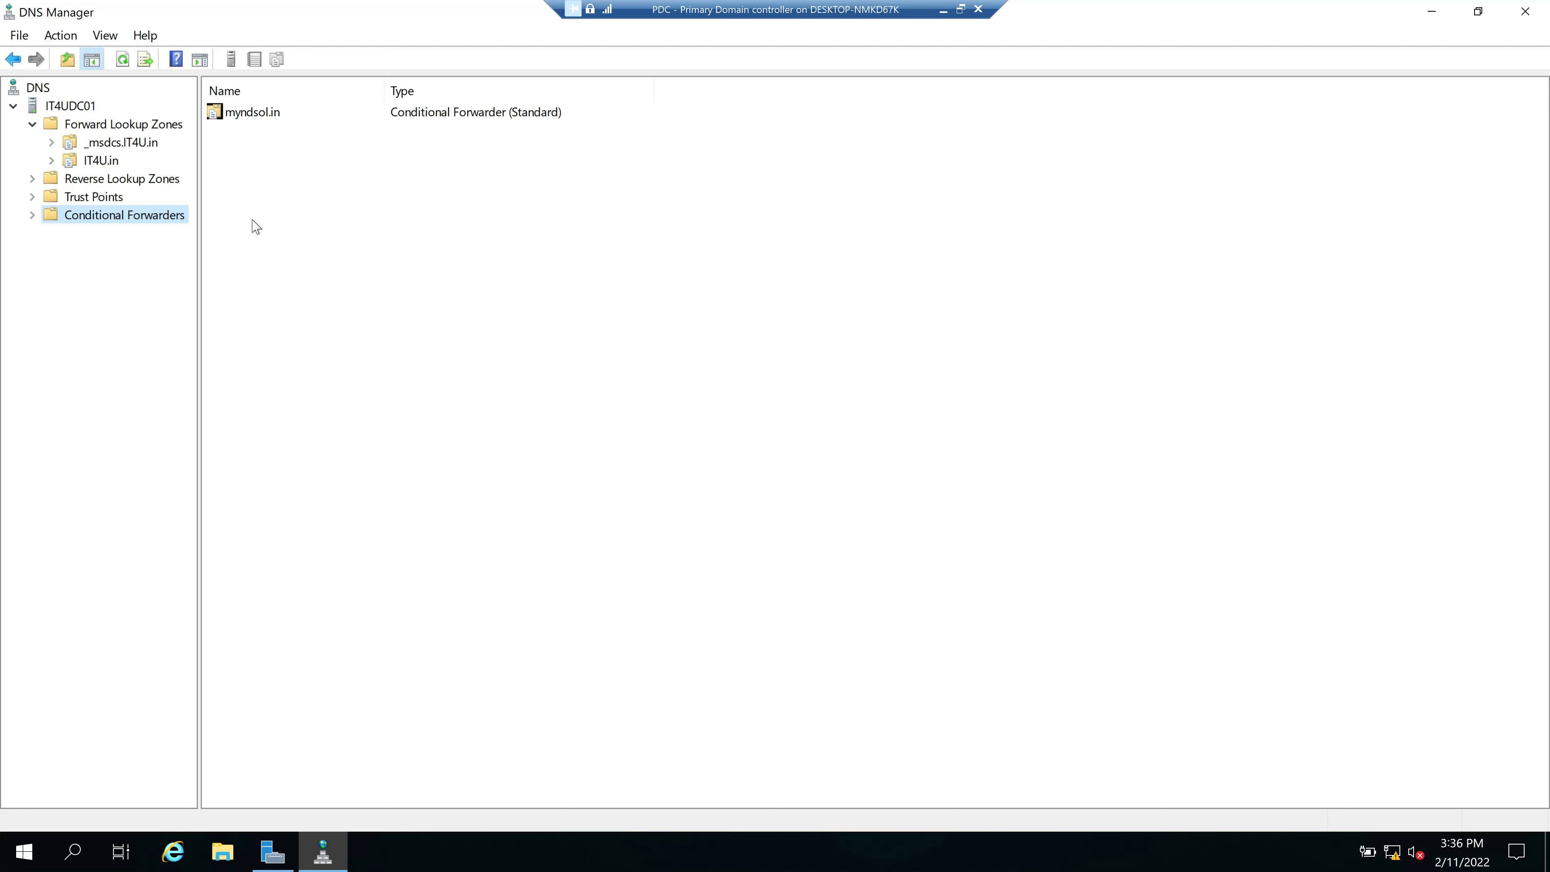
Step: Expand Conditional Forwarders and view the master server address listed for myndsol.in
double_click(125, 217)
click(120, 234)
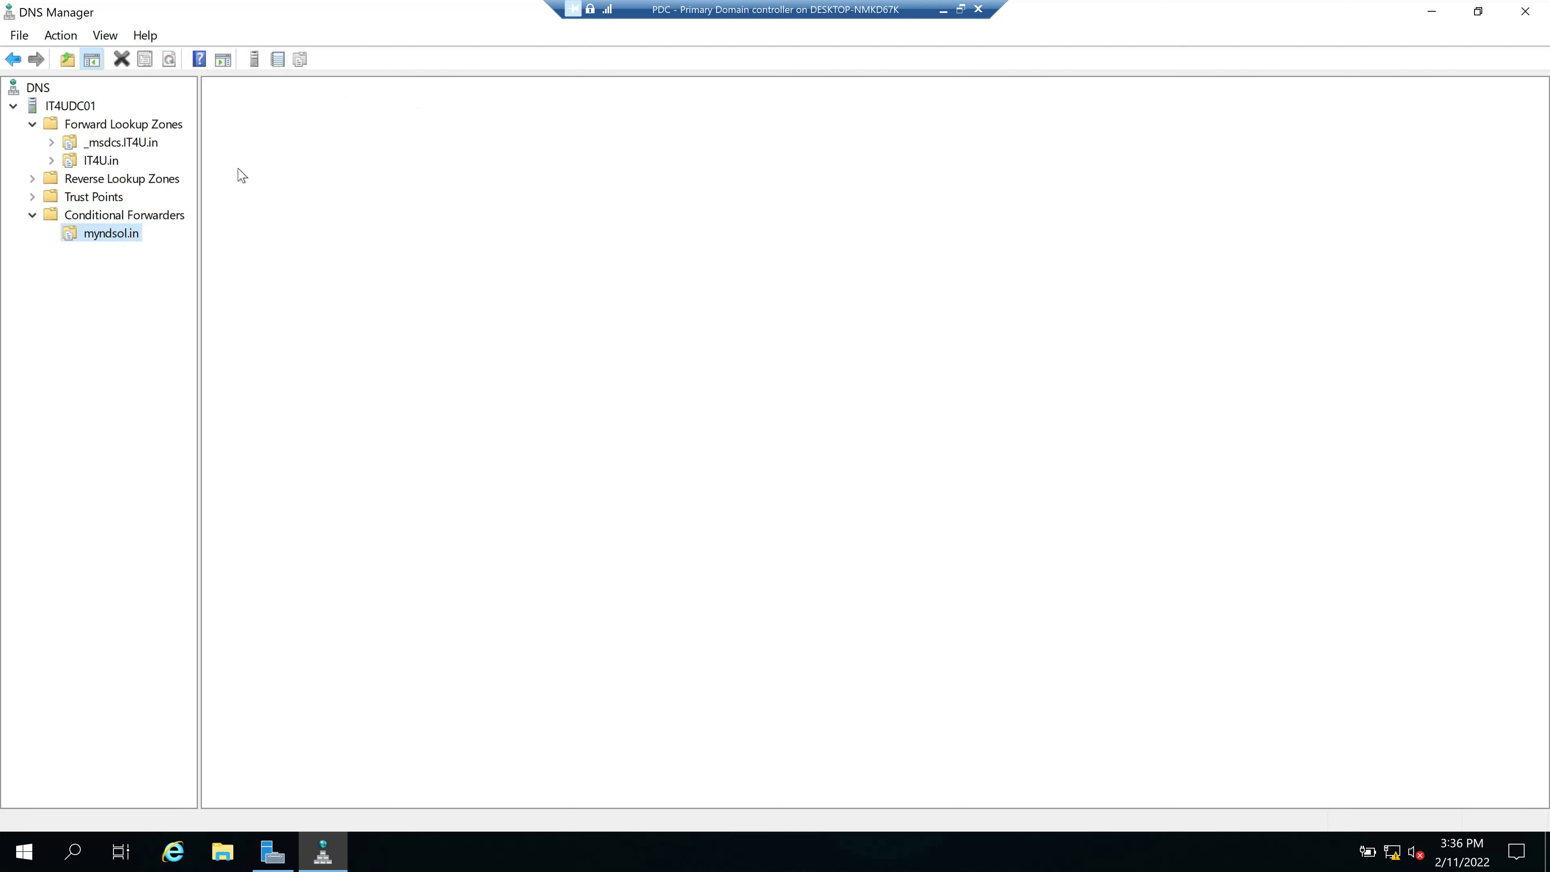
click(251, 115)
click(259, 125)
click(259, 117)
click(324, 209)
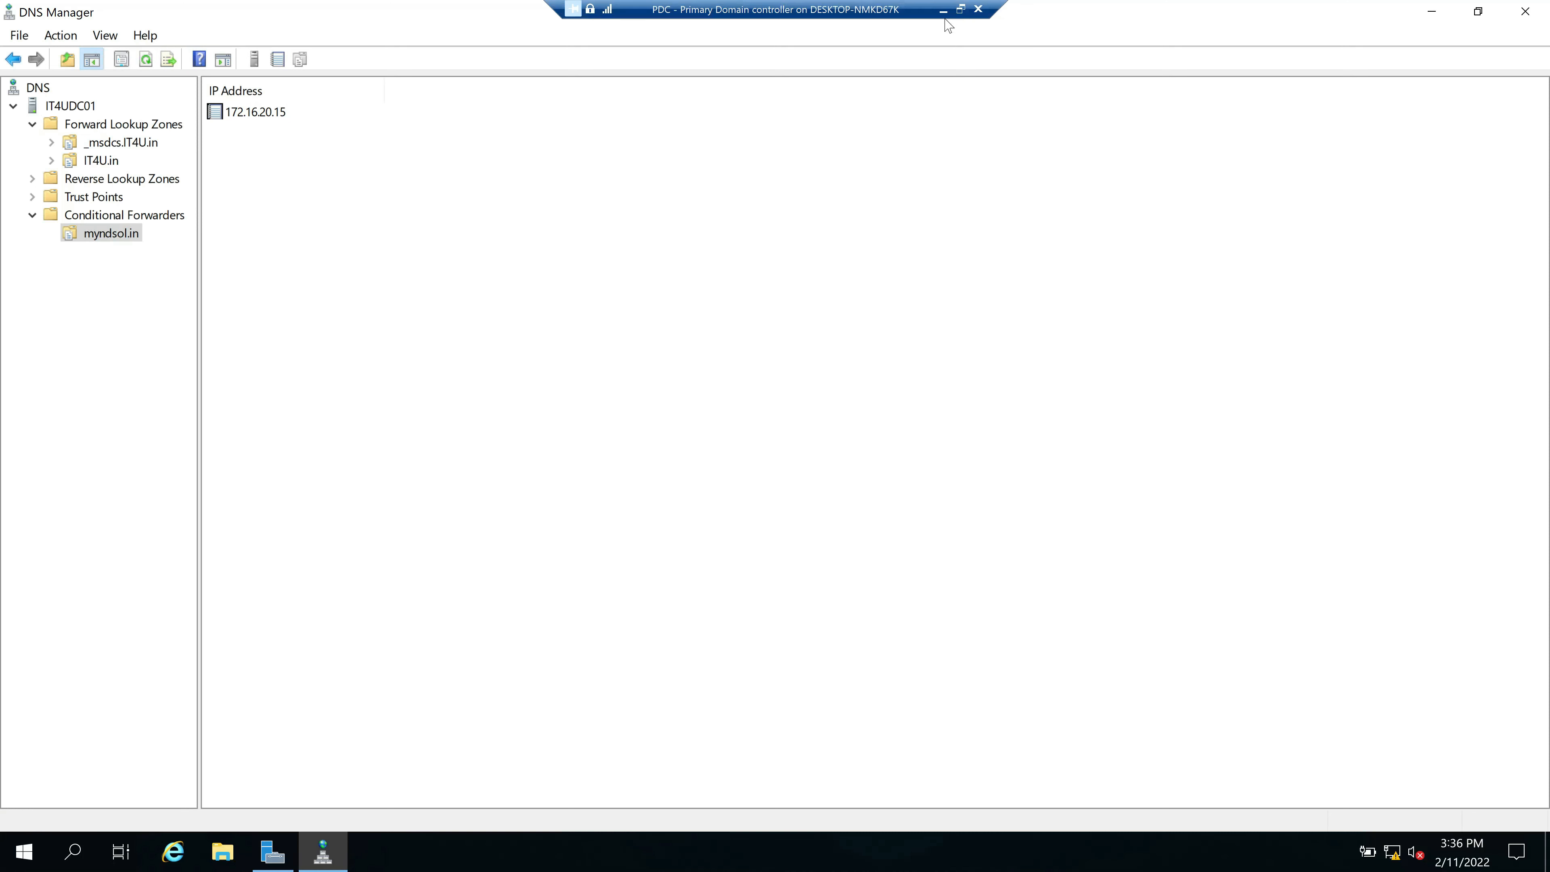
Step: Connect to the Windows-10 M4 virtual machine from Hyper-V Manager and sign in with the Localadmin account password
click(960, 9)
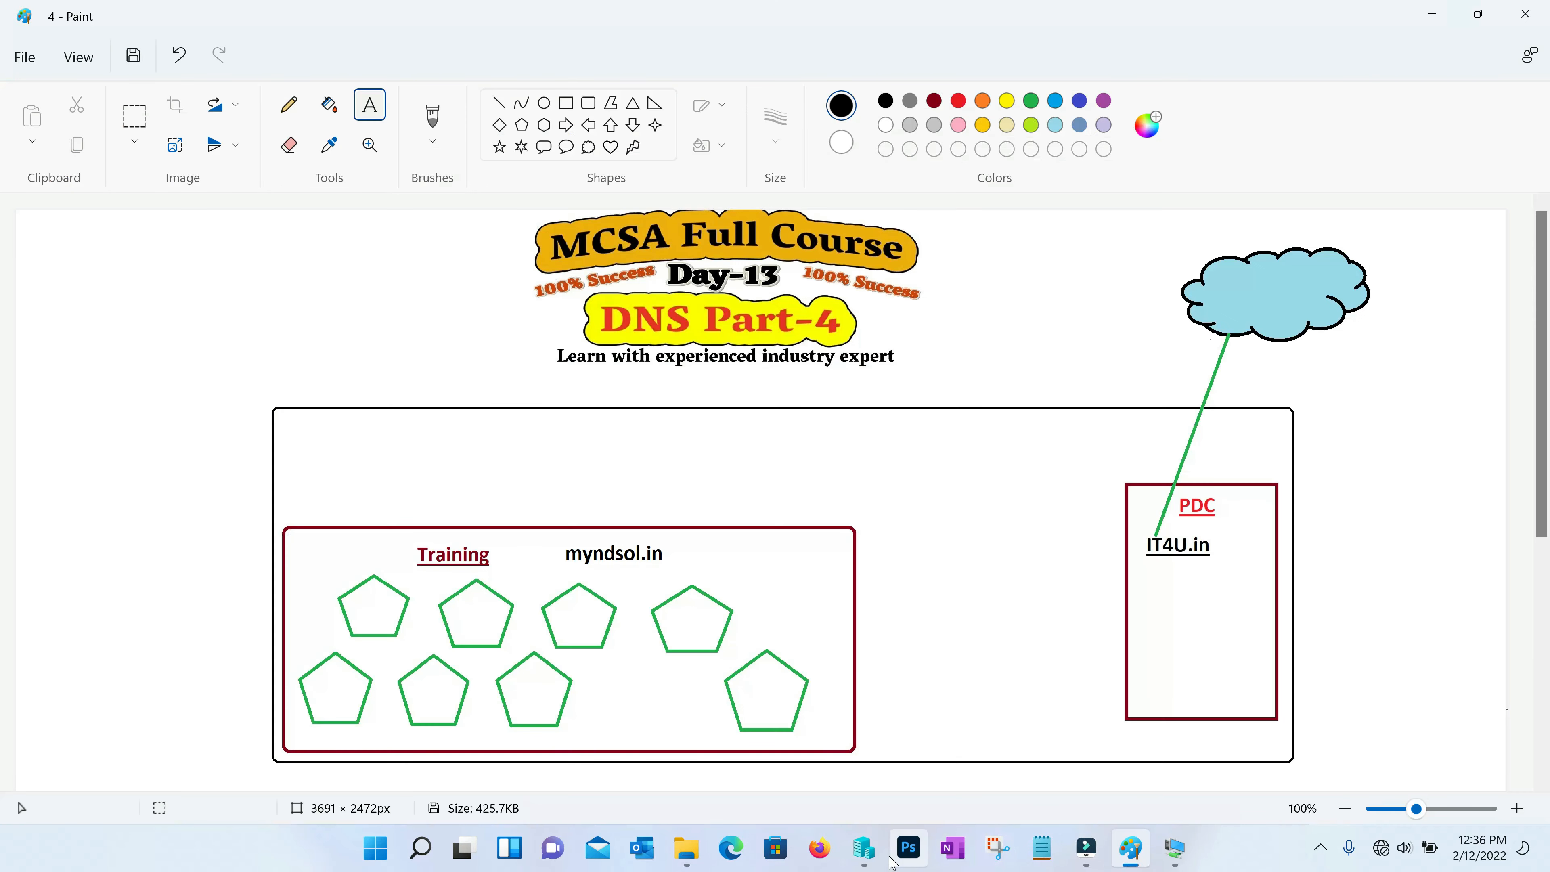
click(864, 849)
click(303, 320)
right_click(305, 320)
click(323, 334)
key(Return)
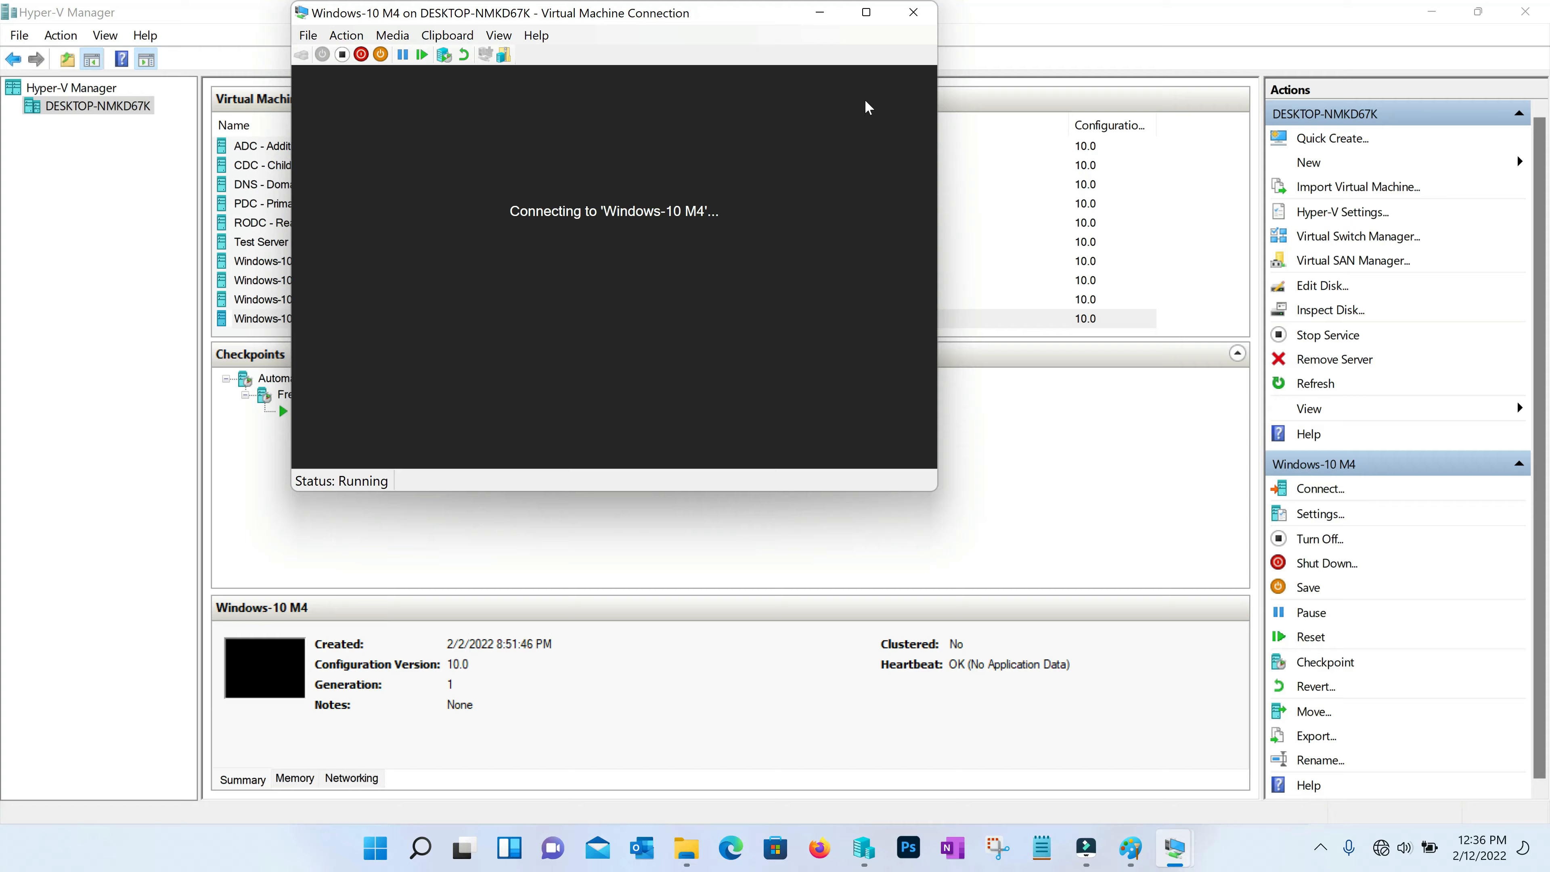
text(•••••••••)
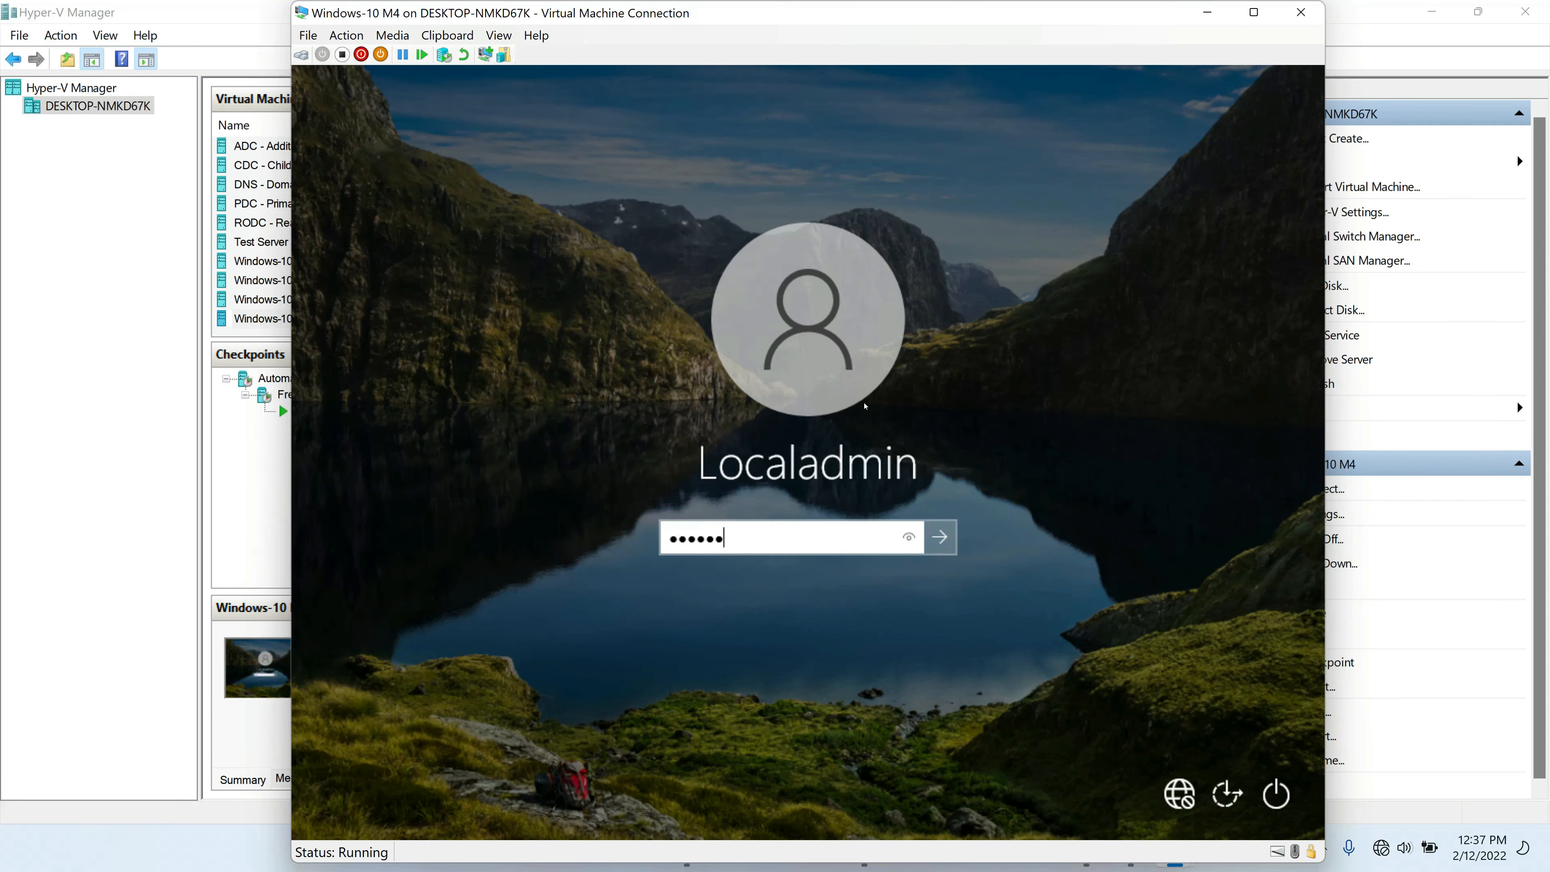
key(Return)
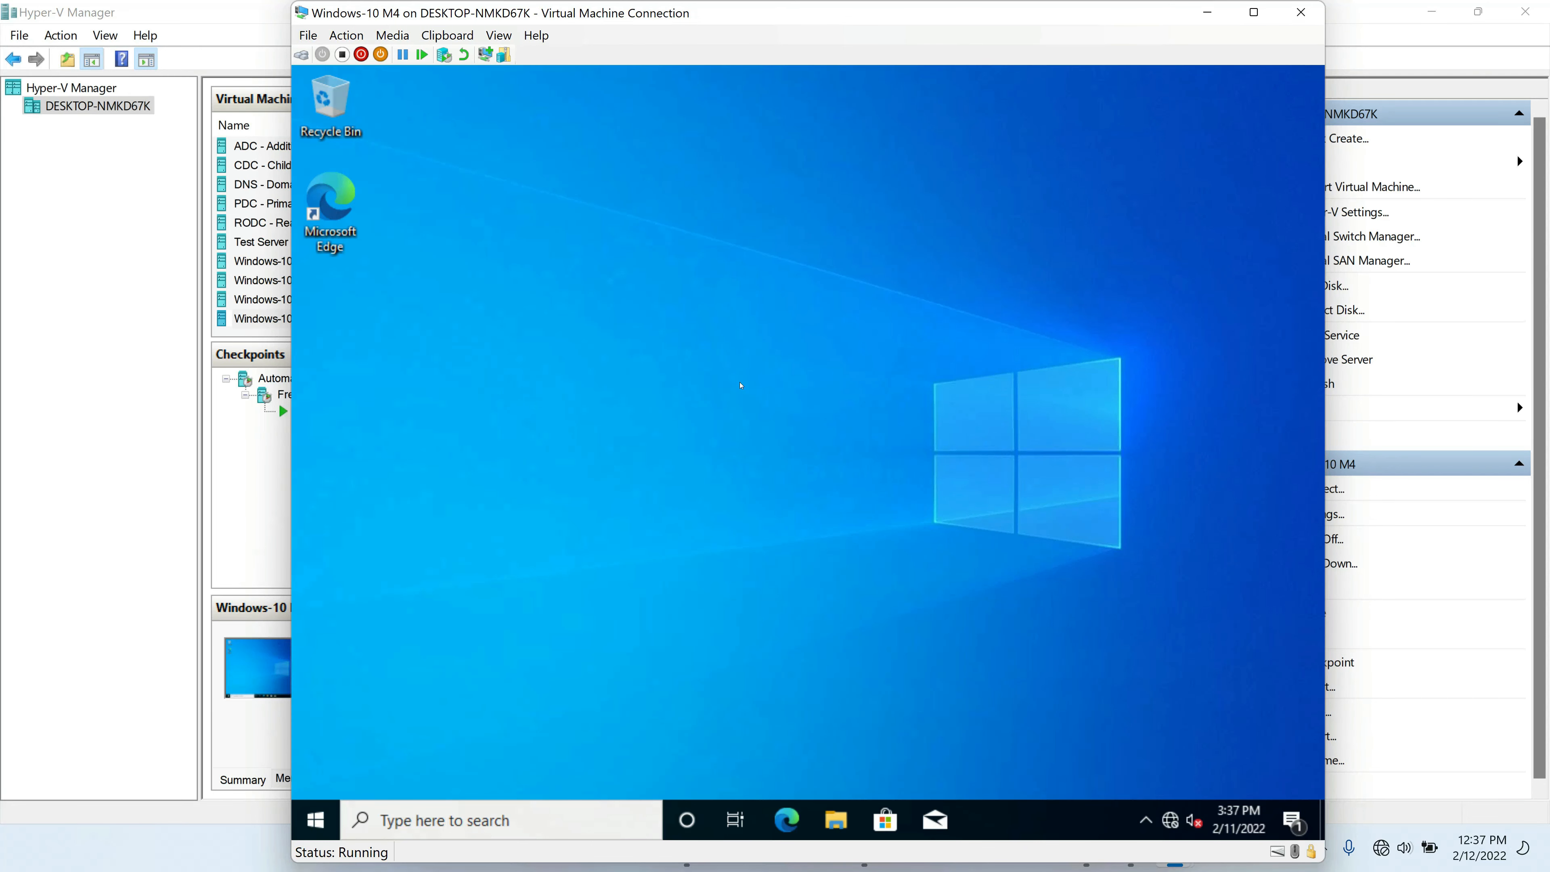
Step: Open Network Connections with ncpa.cpl and review the Ethernet adapter's IPv4 address, gateway and DNS server settings
key(super+r)
text(ncpa.cp,l)
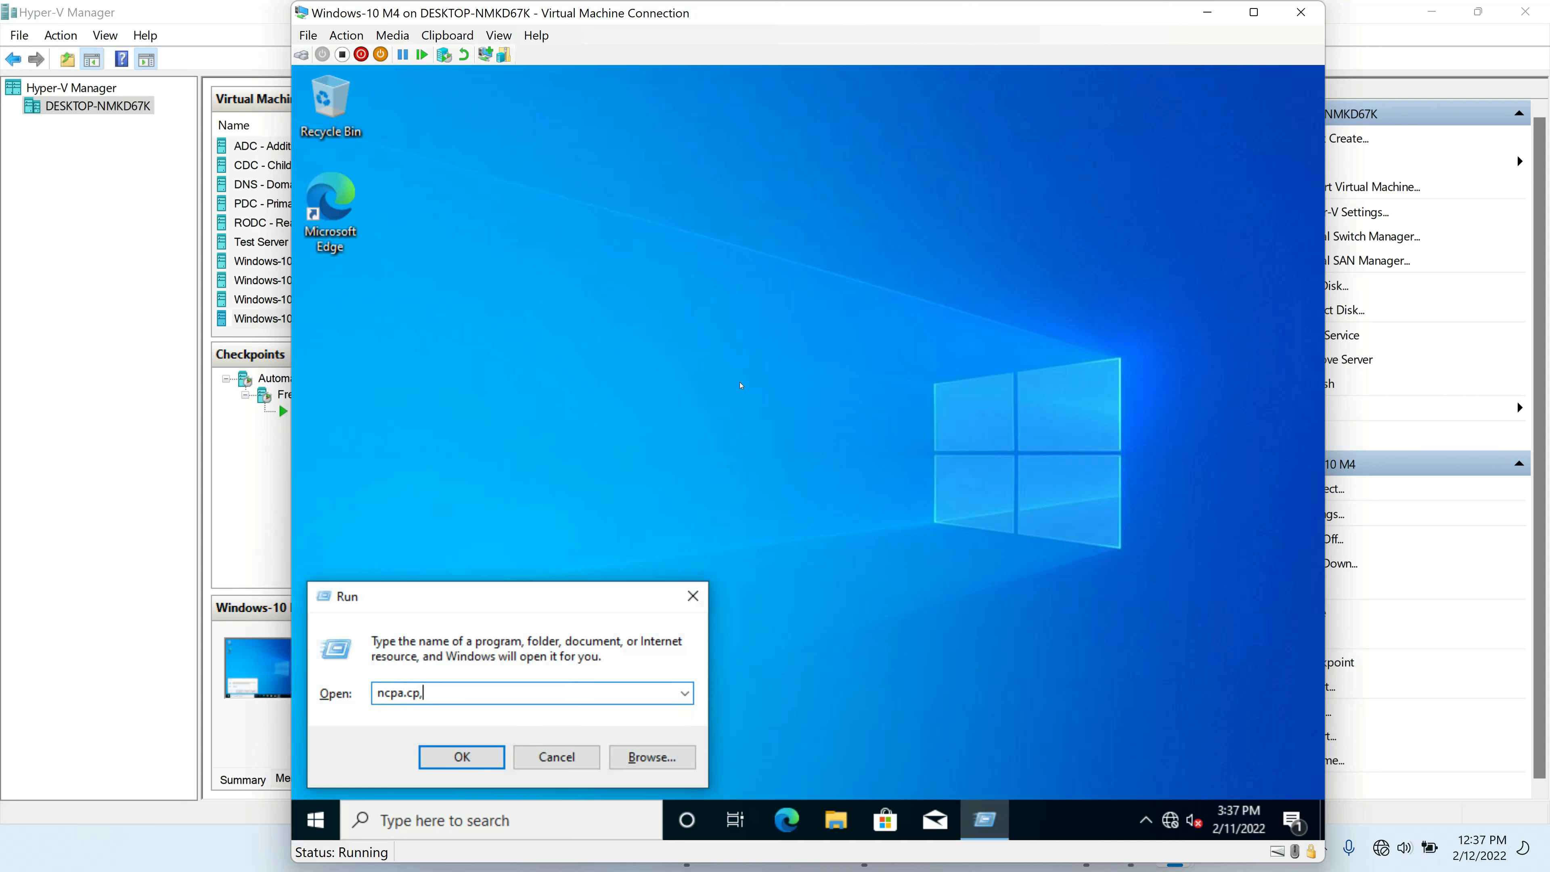
key(Return)
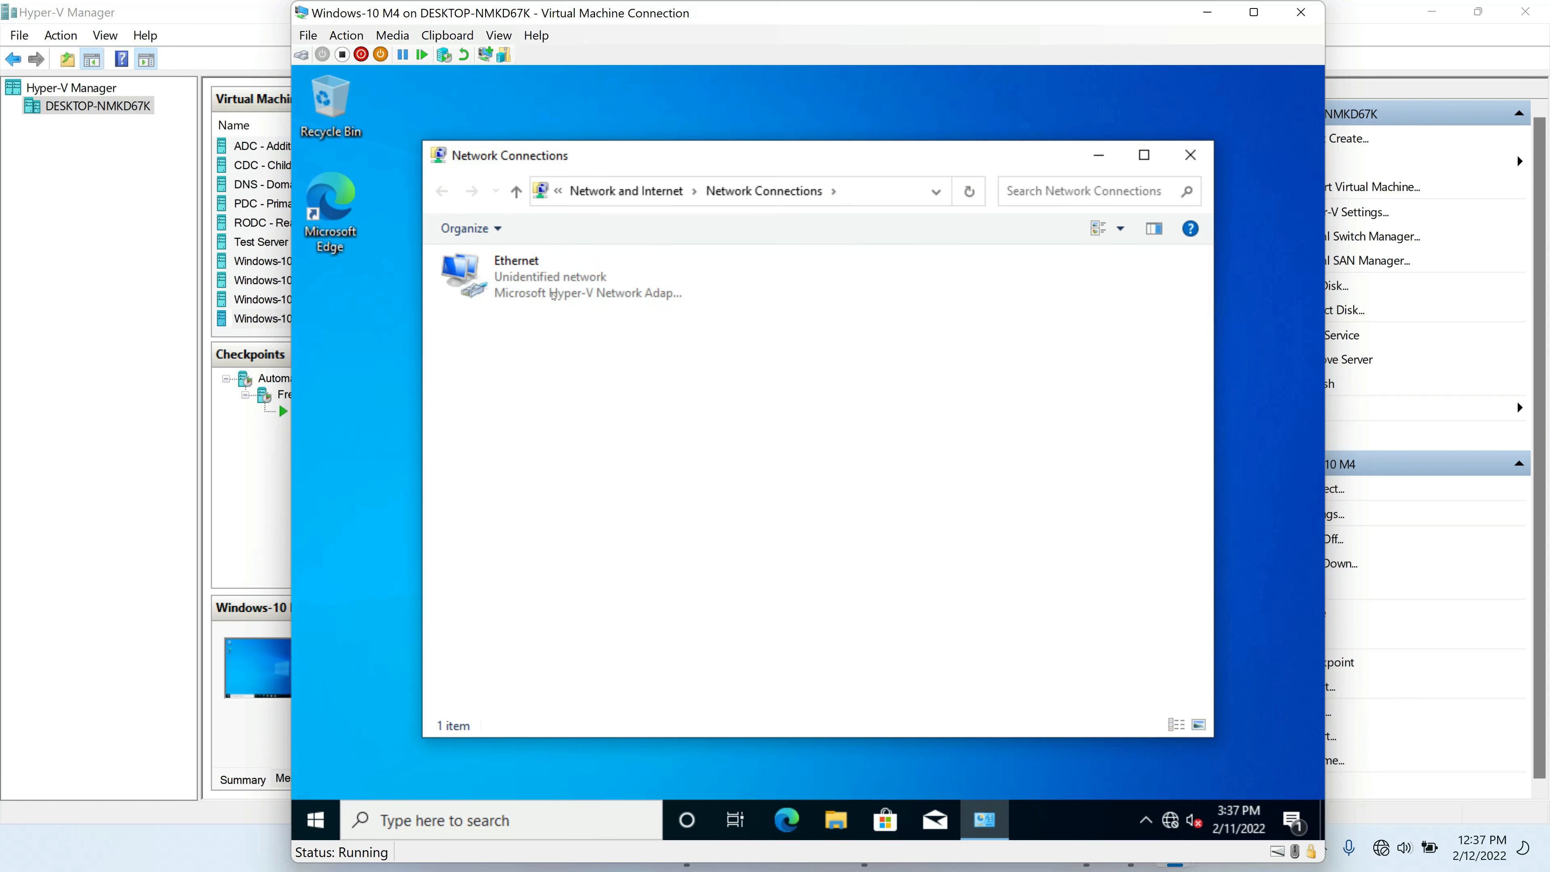
double_click(551, 287)
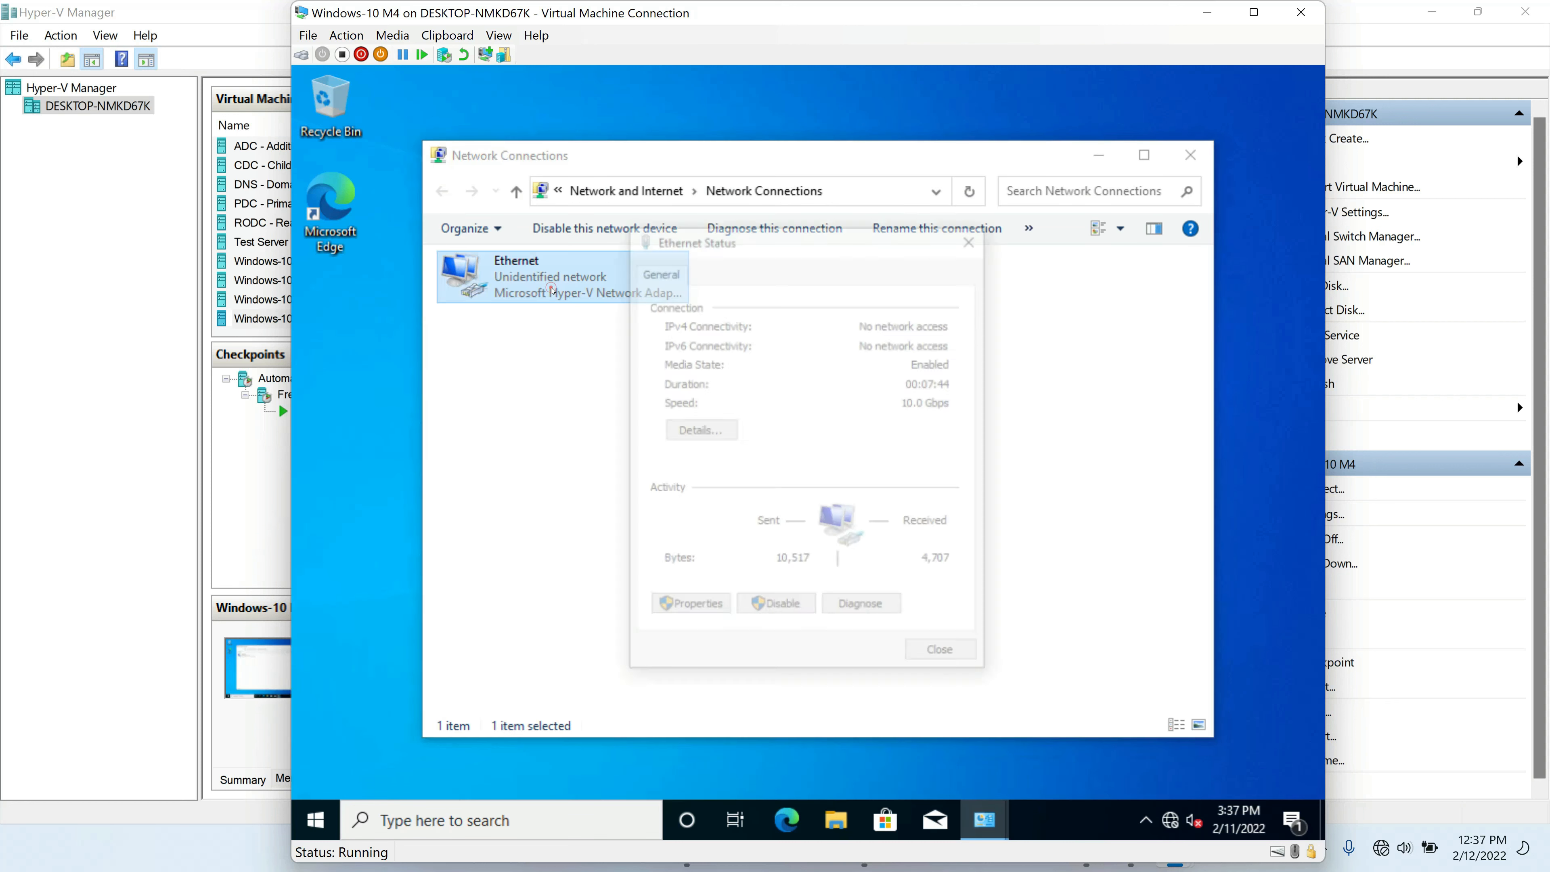
click(712, 604)
click(791, 469)
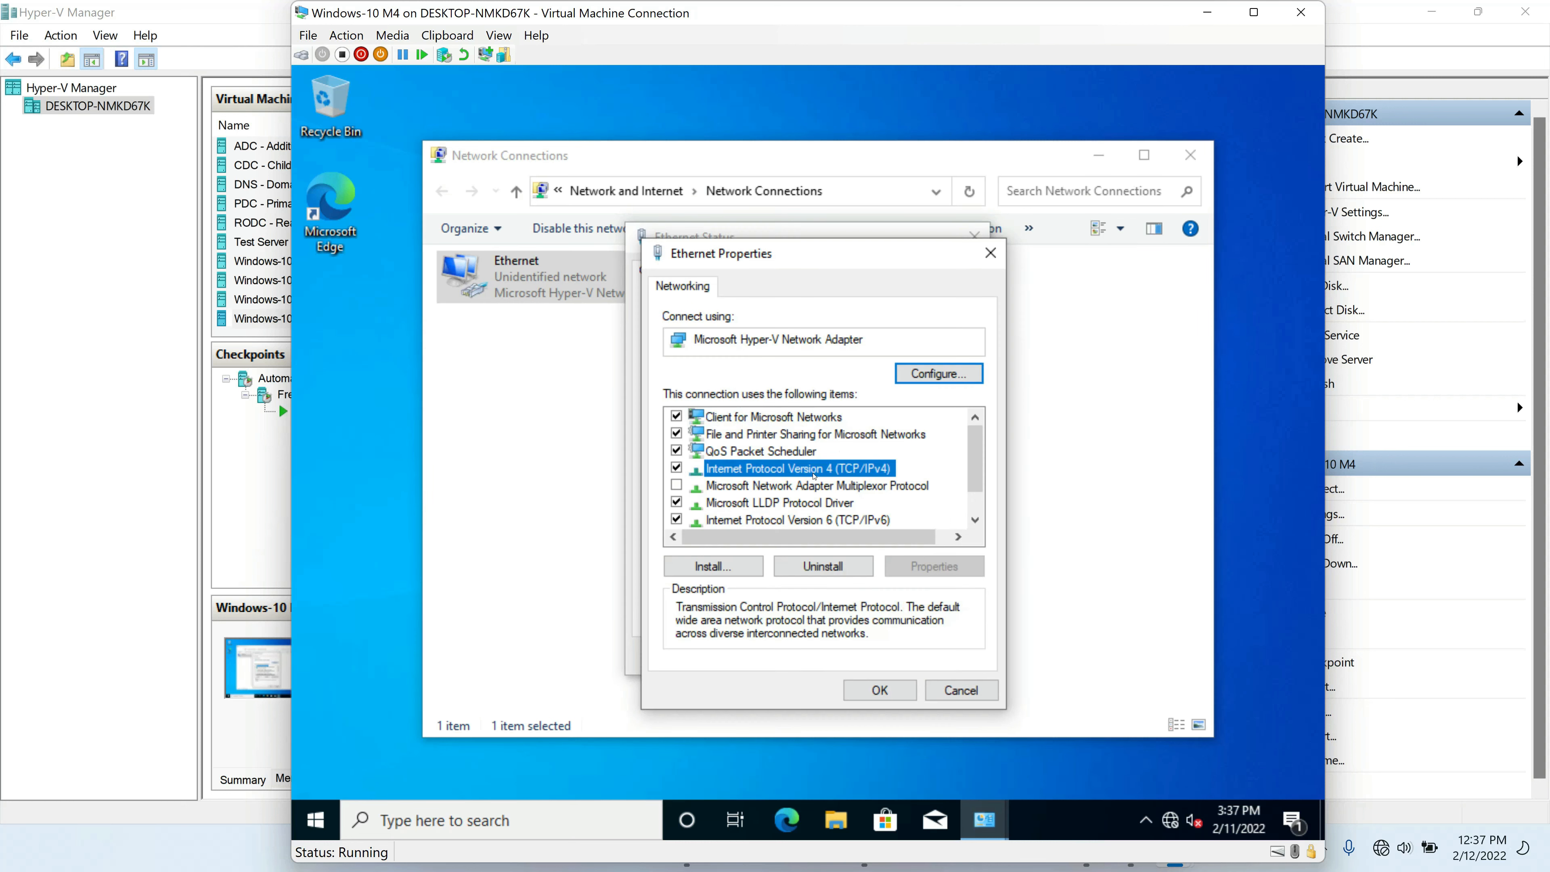
double_click(772, 472)
click(982, 502)
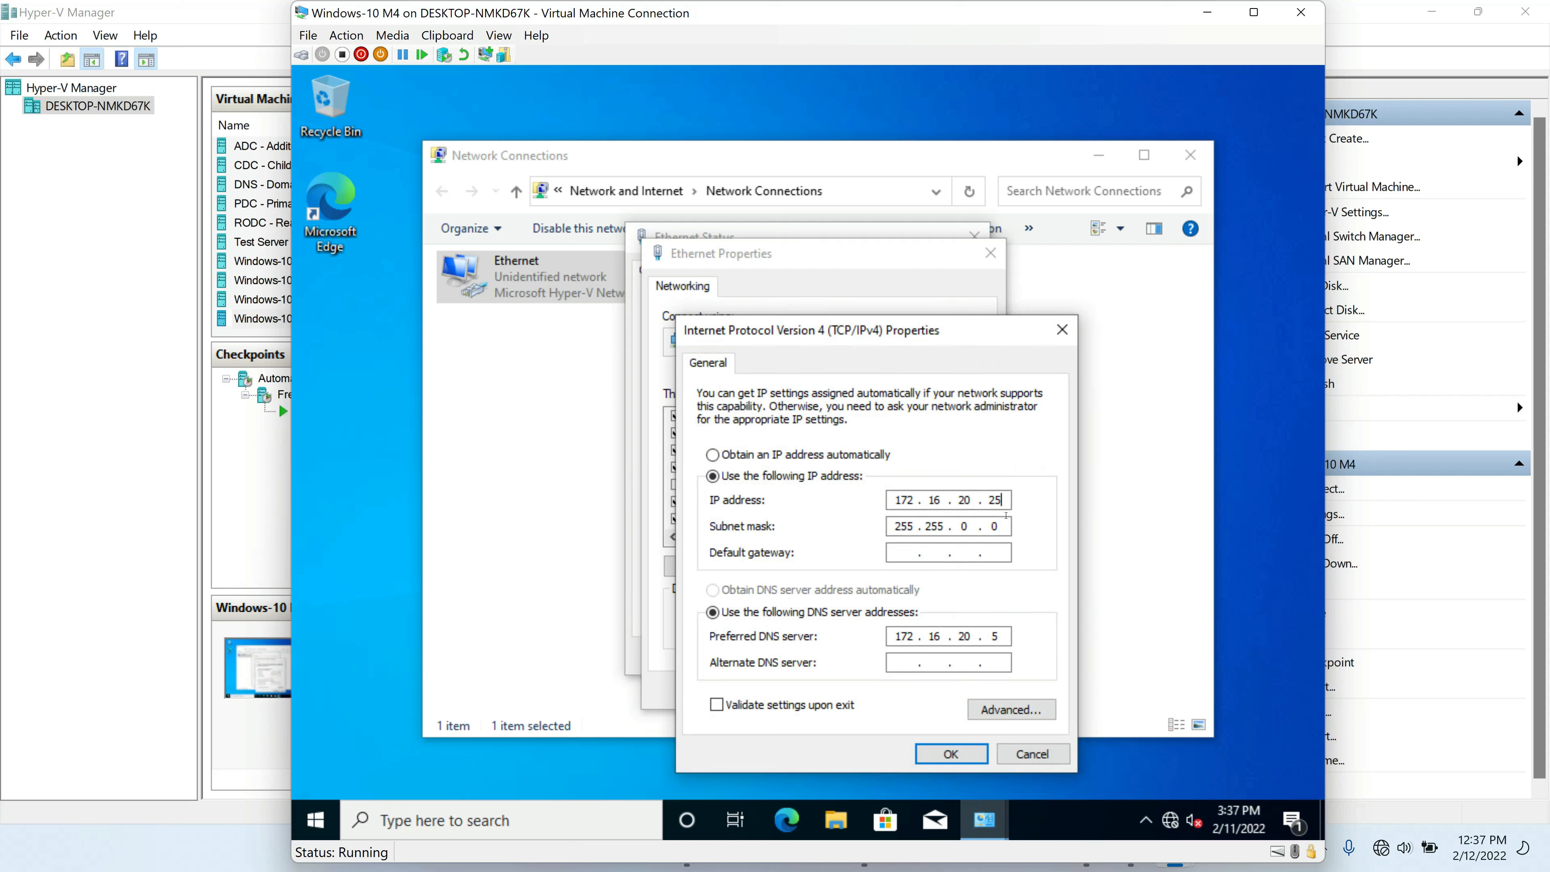
drag(1007, 499, 993, 500)
click(904, 552)
Step: Switch to the DNS - Domain Name System virtual machine and check the records in the myndsol.in zone
click(1214, 12)
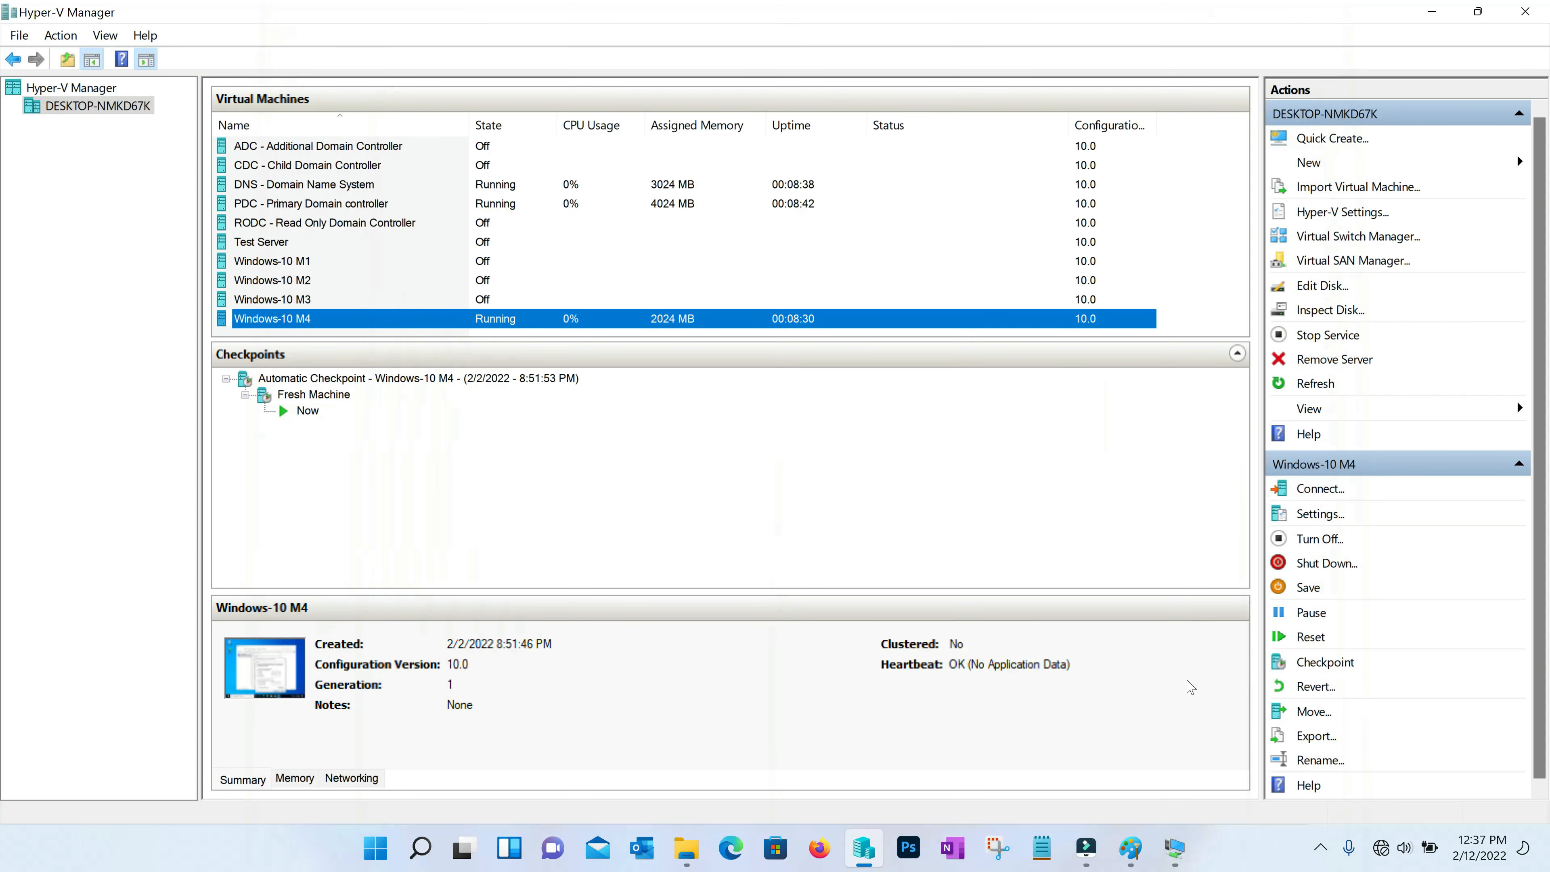
click(1196, 759)
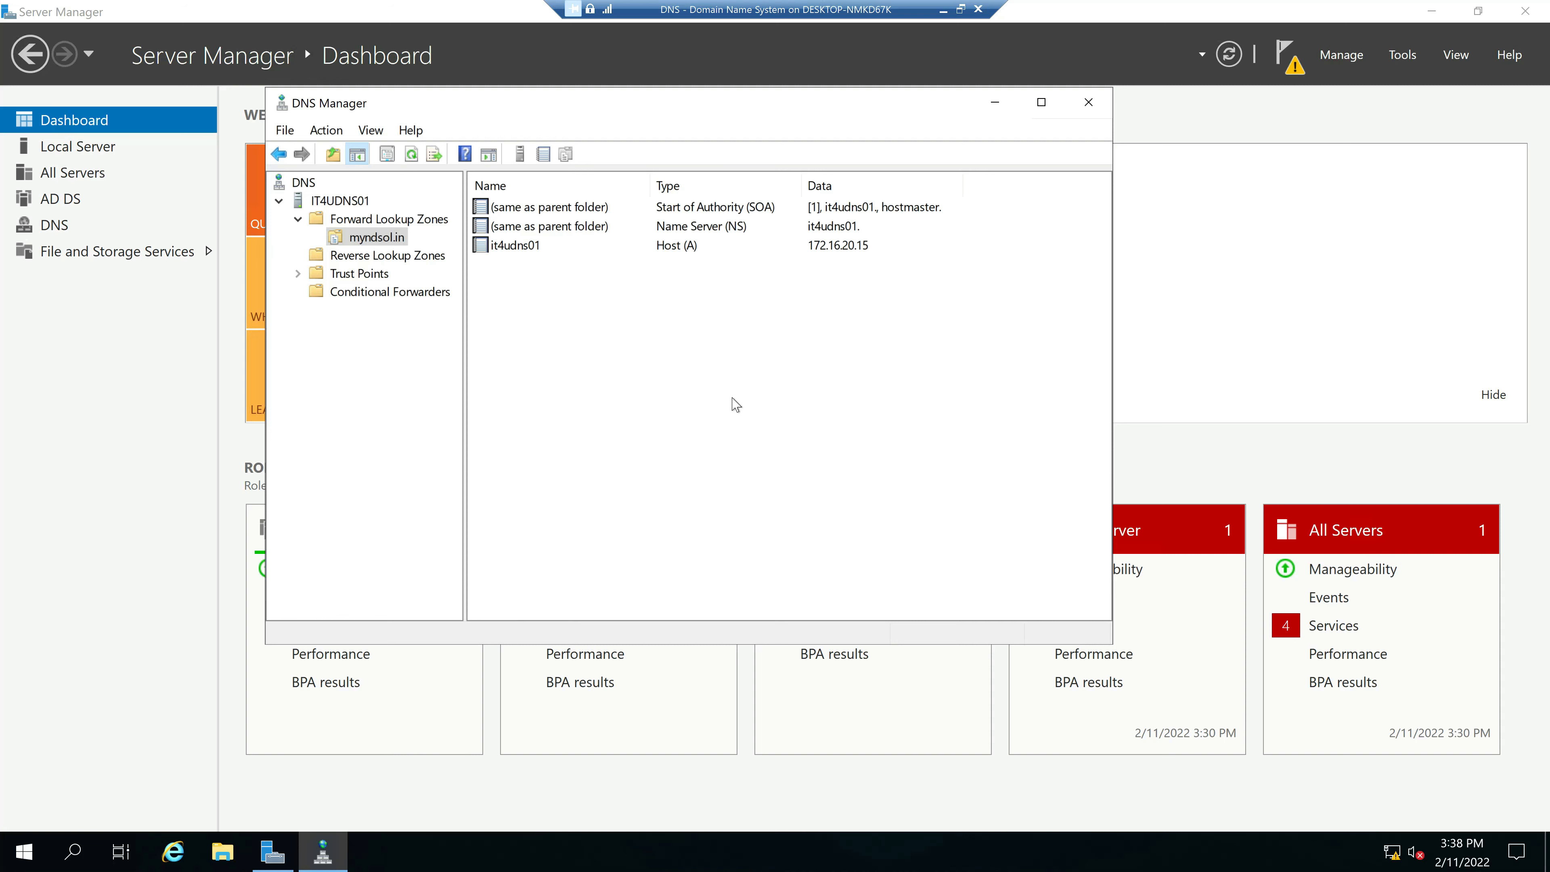
click(942, 10)
Step: Return to the Windows-10 M4 virtual machine, accept the adapter's IPv4 settings and close the network windows
click(1175, 847)
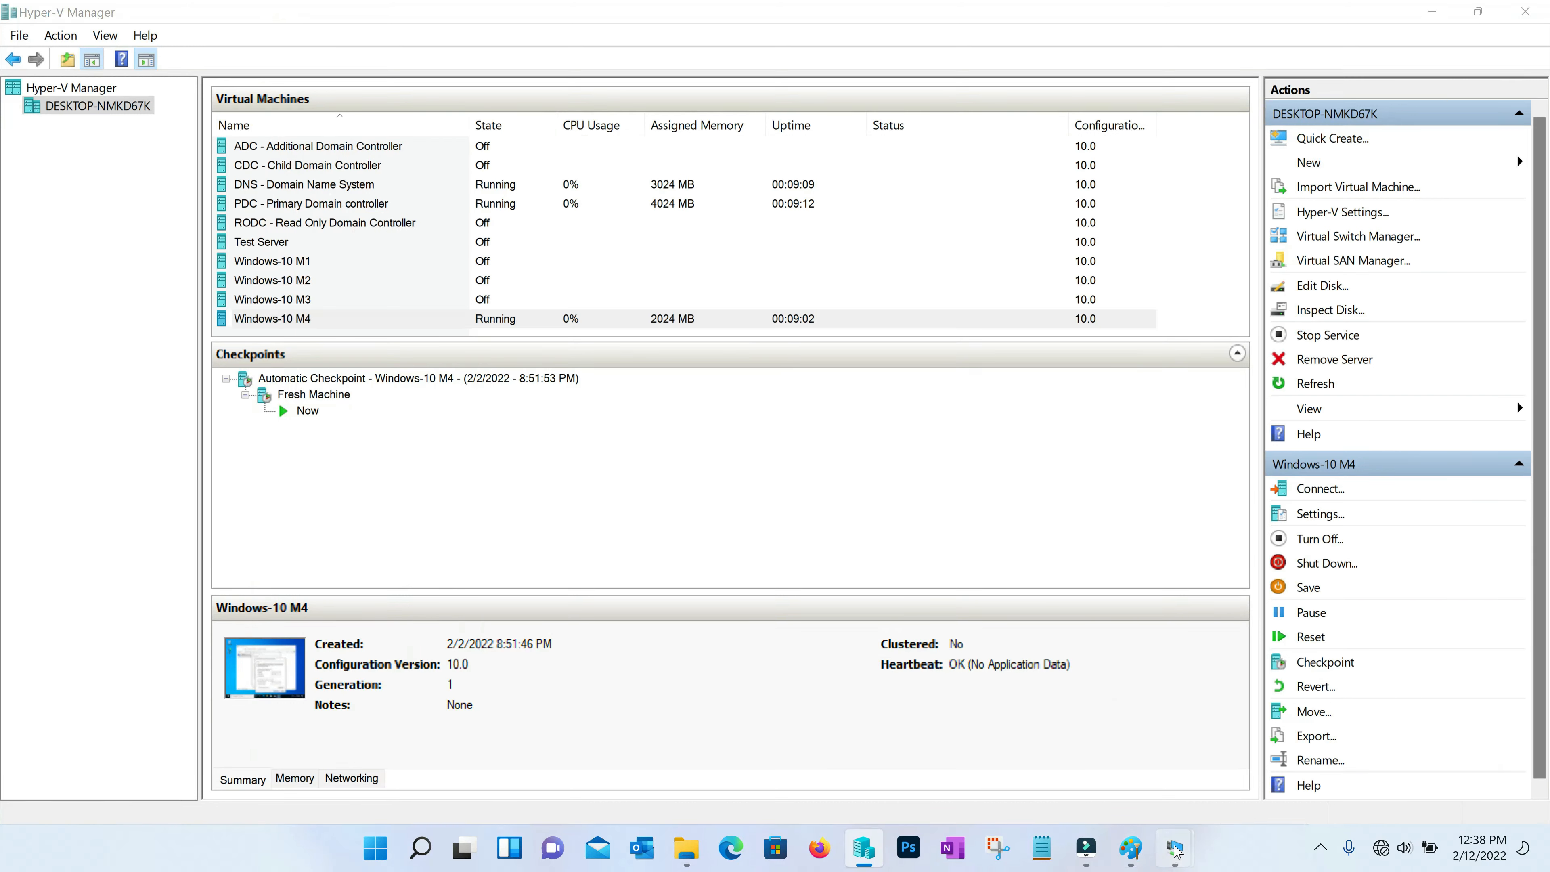
click(1361, 760)
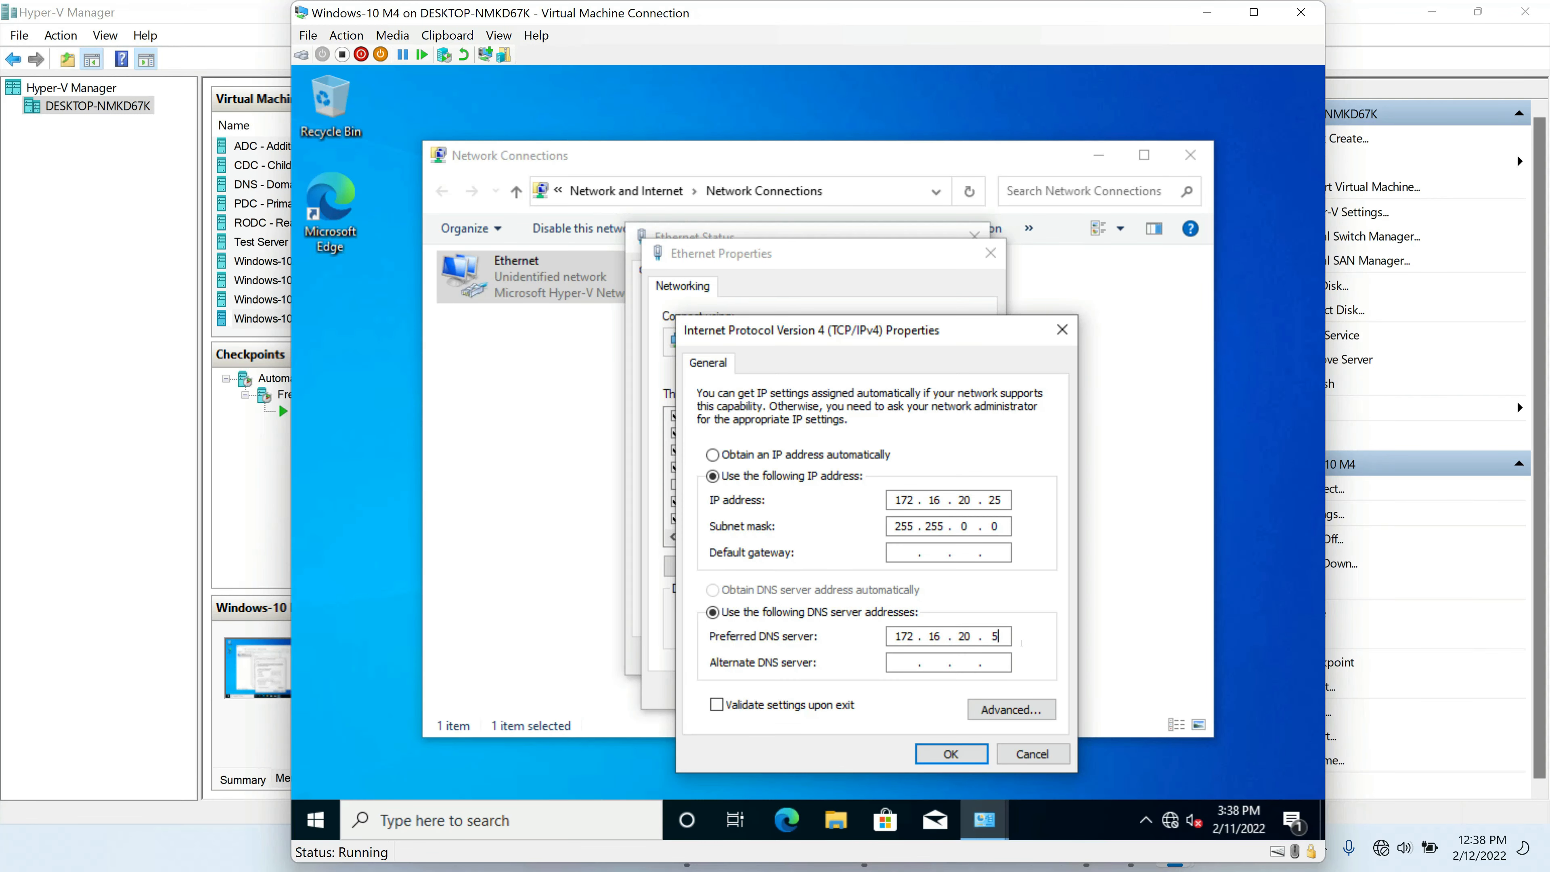
click(951, 754)
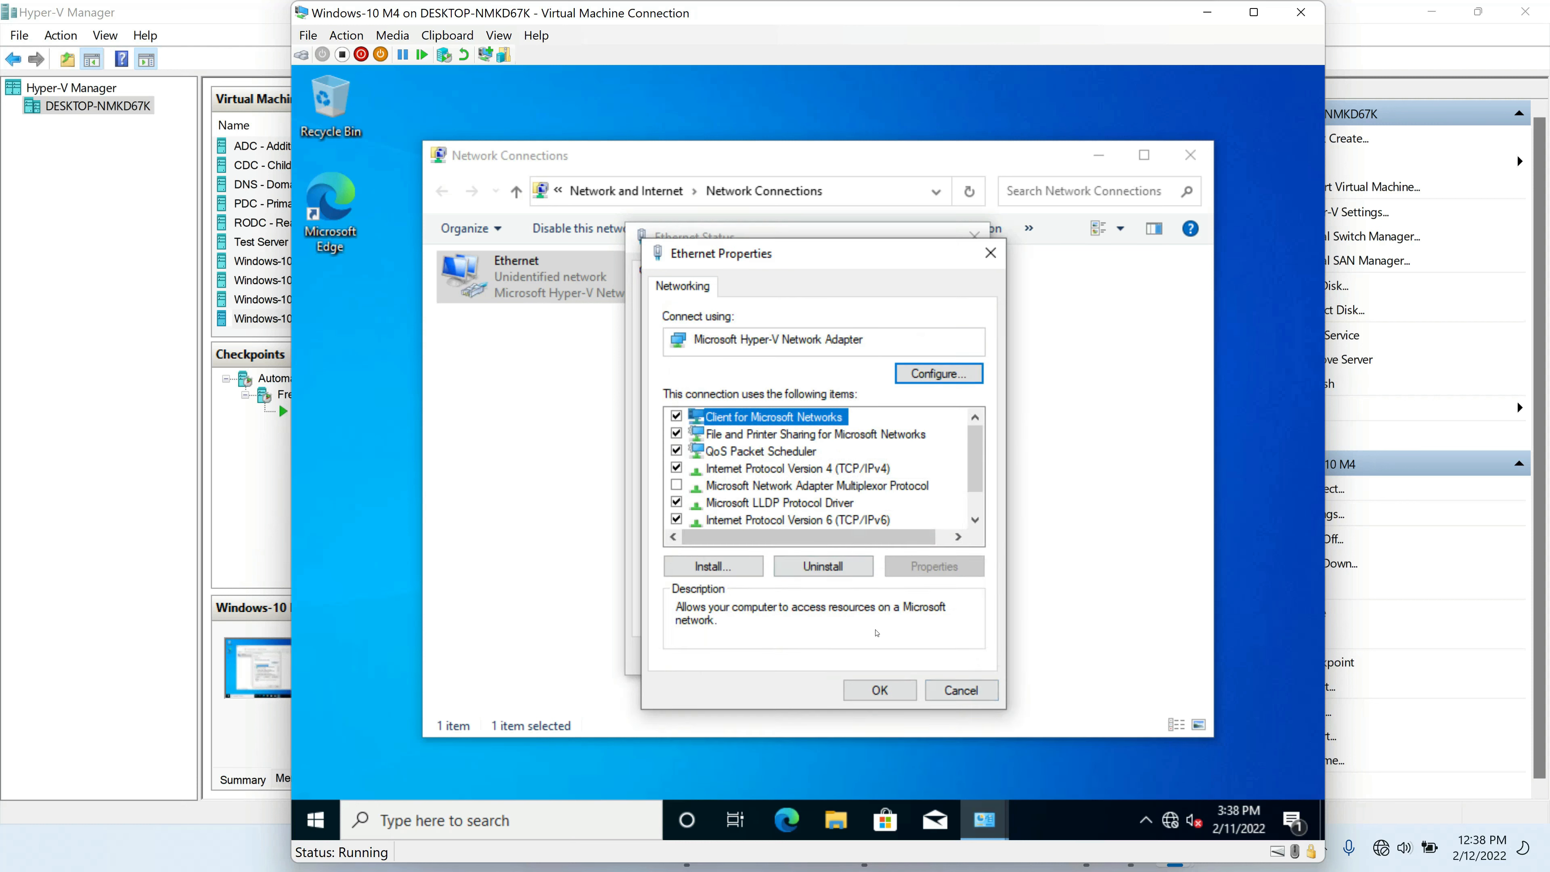
click(906, 684)
click(945, 656)
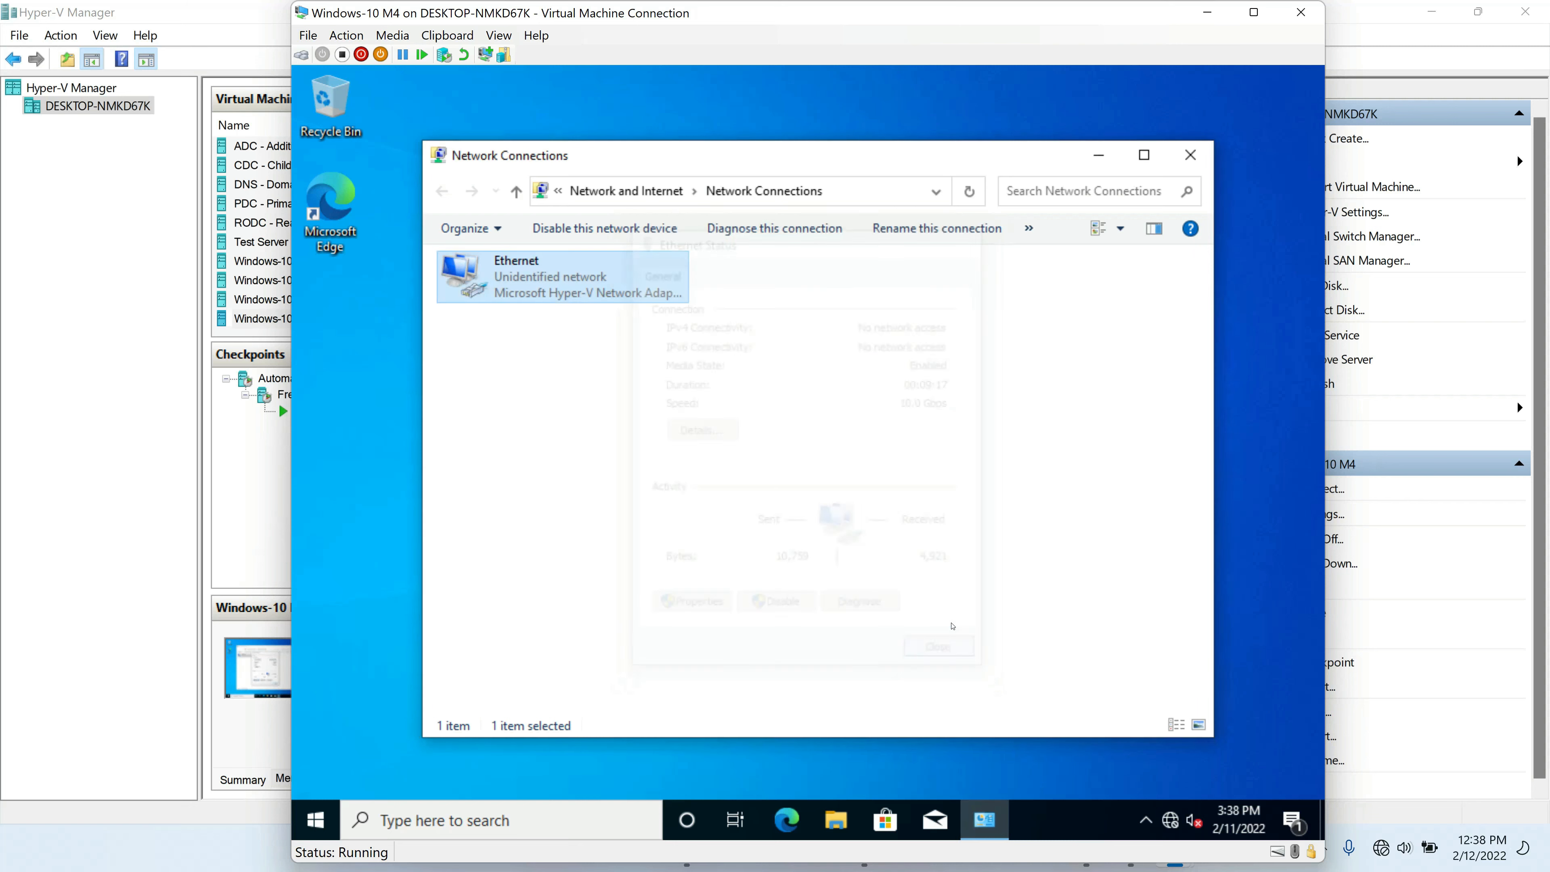
click(1191, 156)
Step: Open a Command Prompt on Windows-10 M4 and ping it4udc01.it4u.in to test name resolution
key(super+r)
text(cmd)
key(Return)
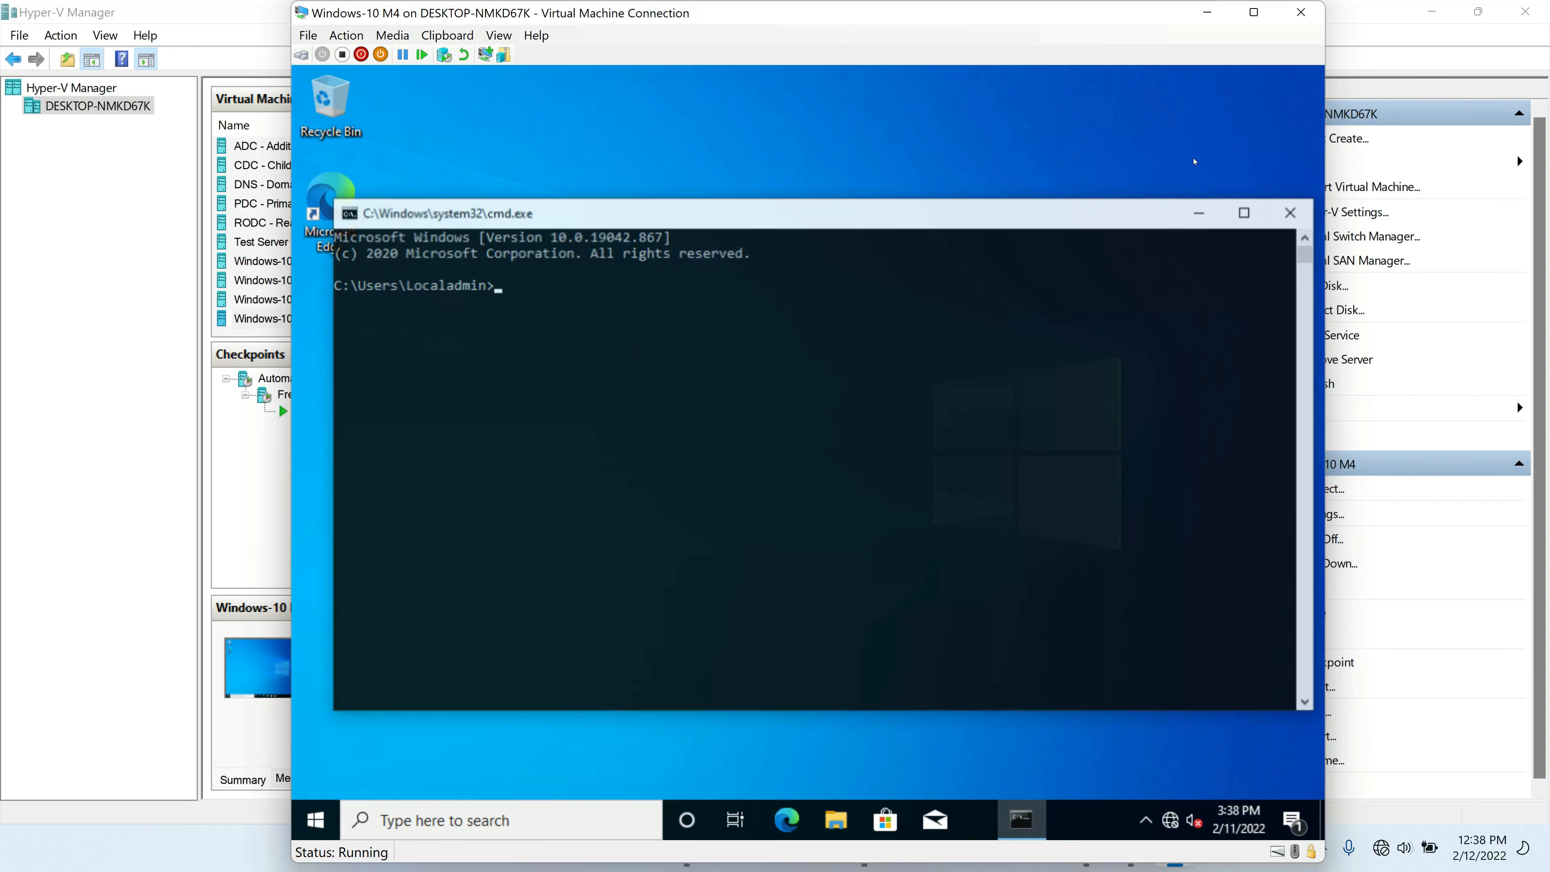
text(ping)
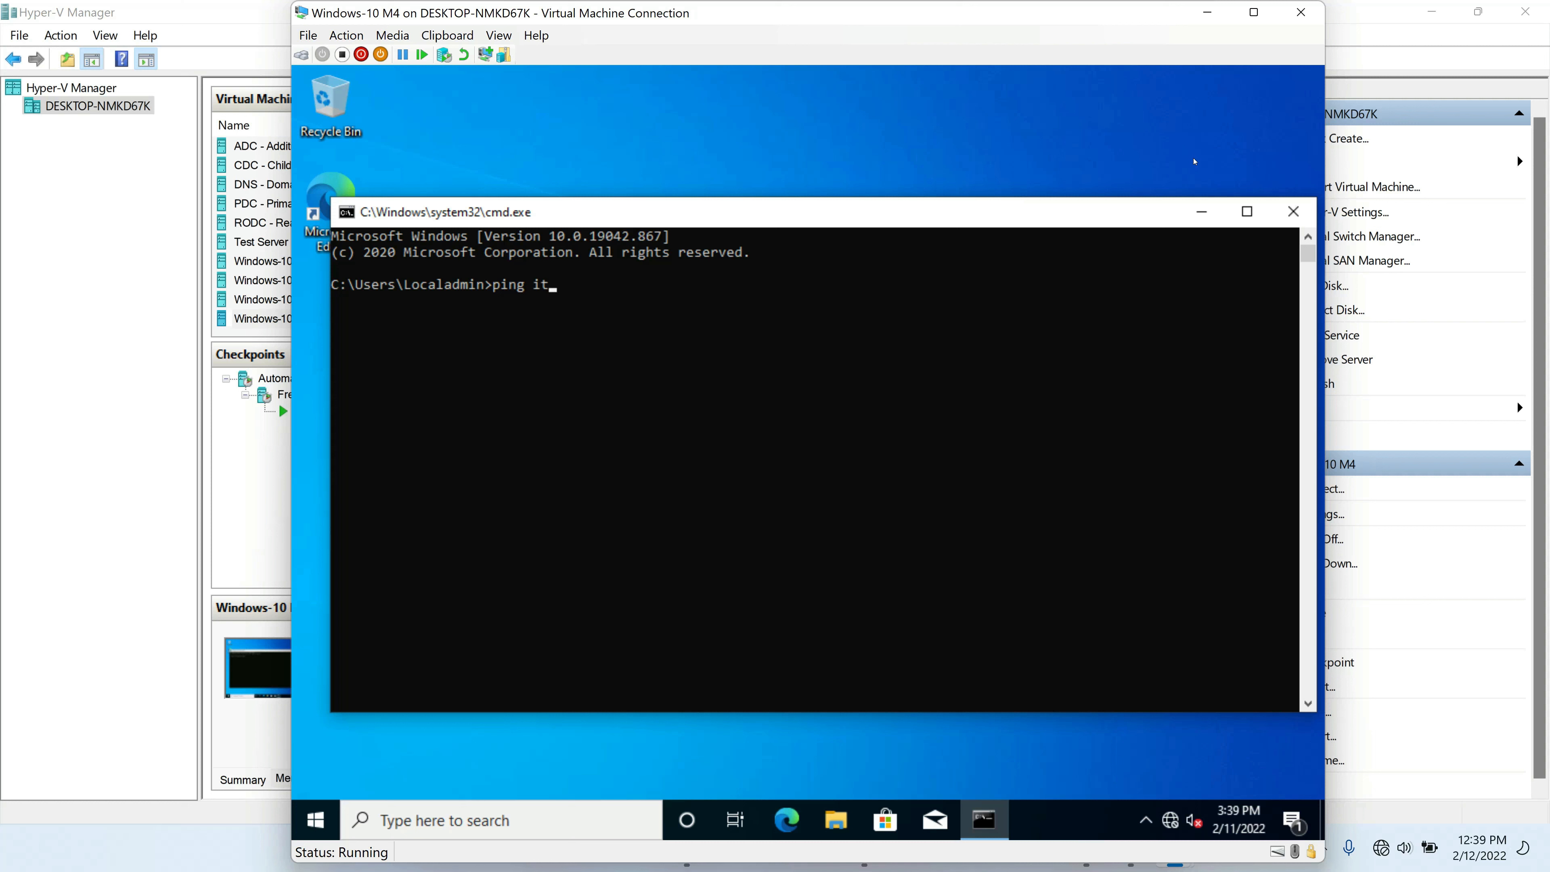
text(it4udc01)
text(.it4)
text(u.in)
key(Return)
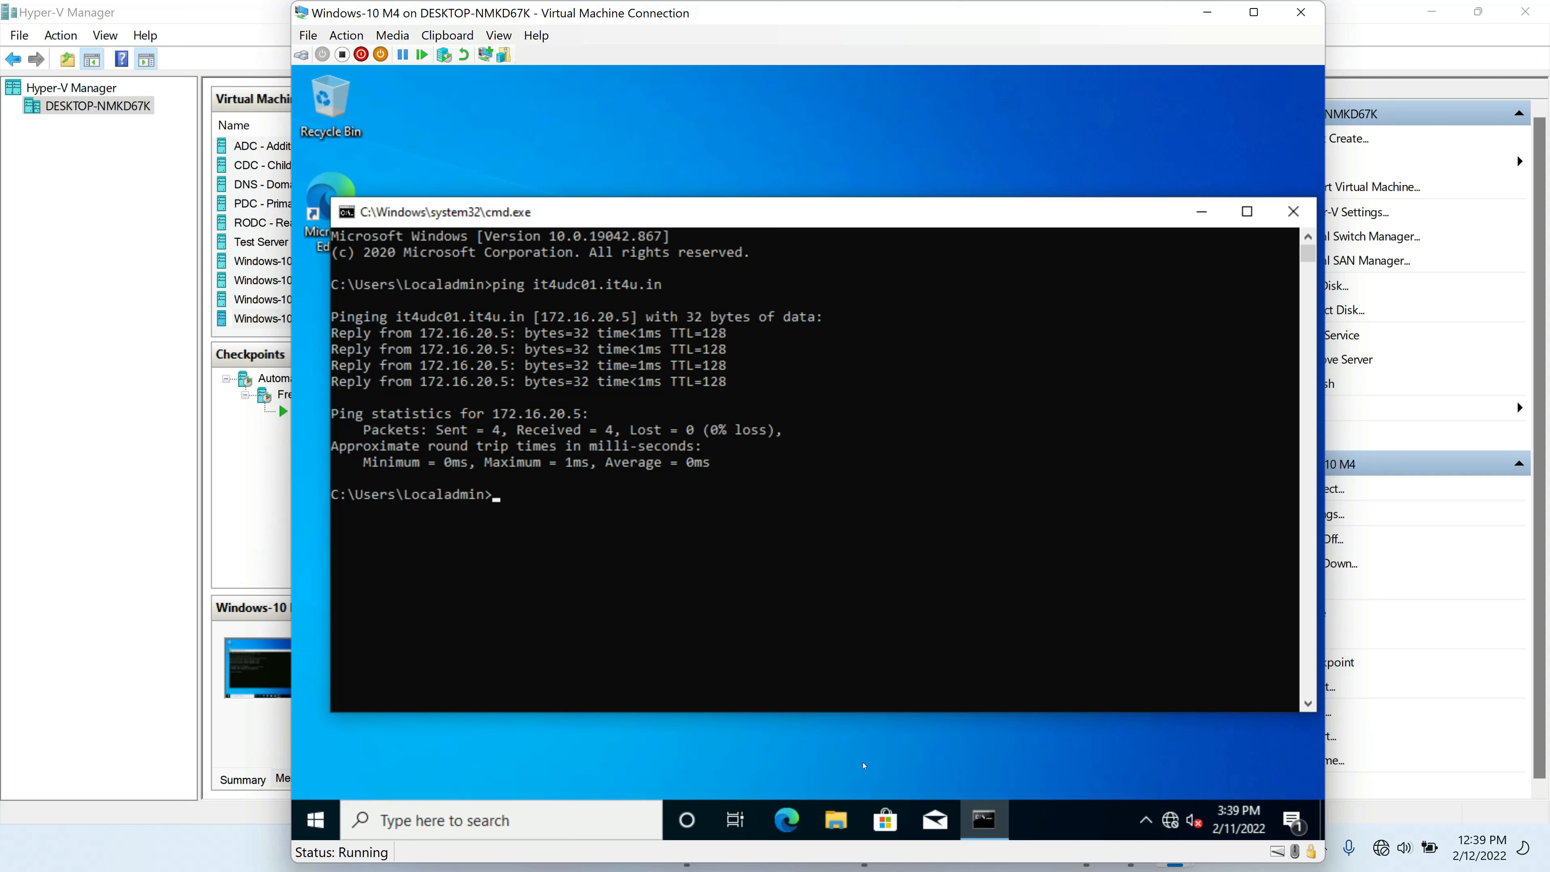
Step: Switch to the DNS - Domain Name System virtual machine and check the properties of the it4udns01 host record in myndsol.in
click(1206, 13)
mouse_move(1188, 861)
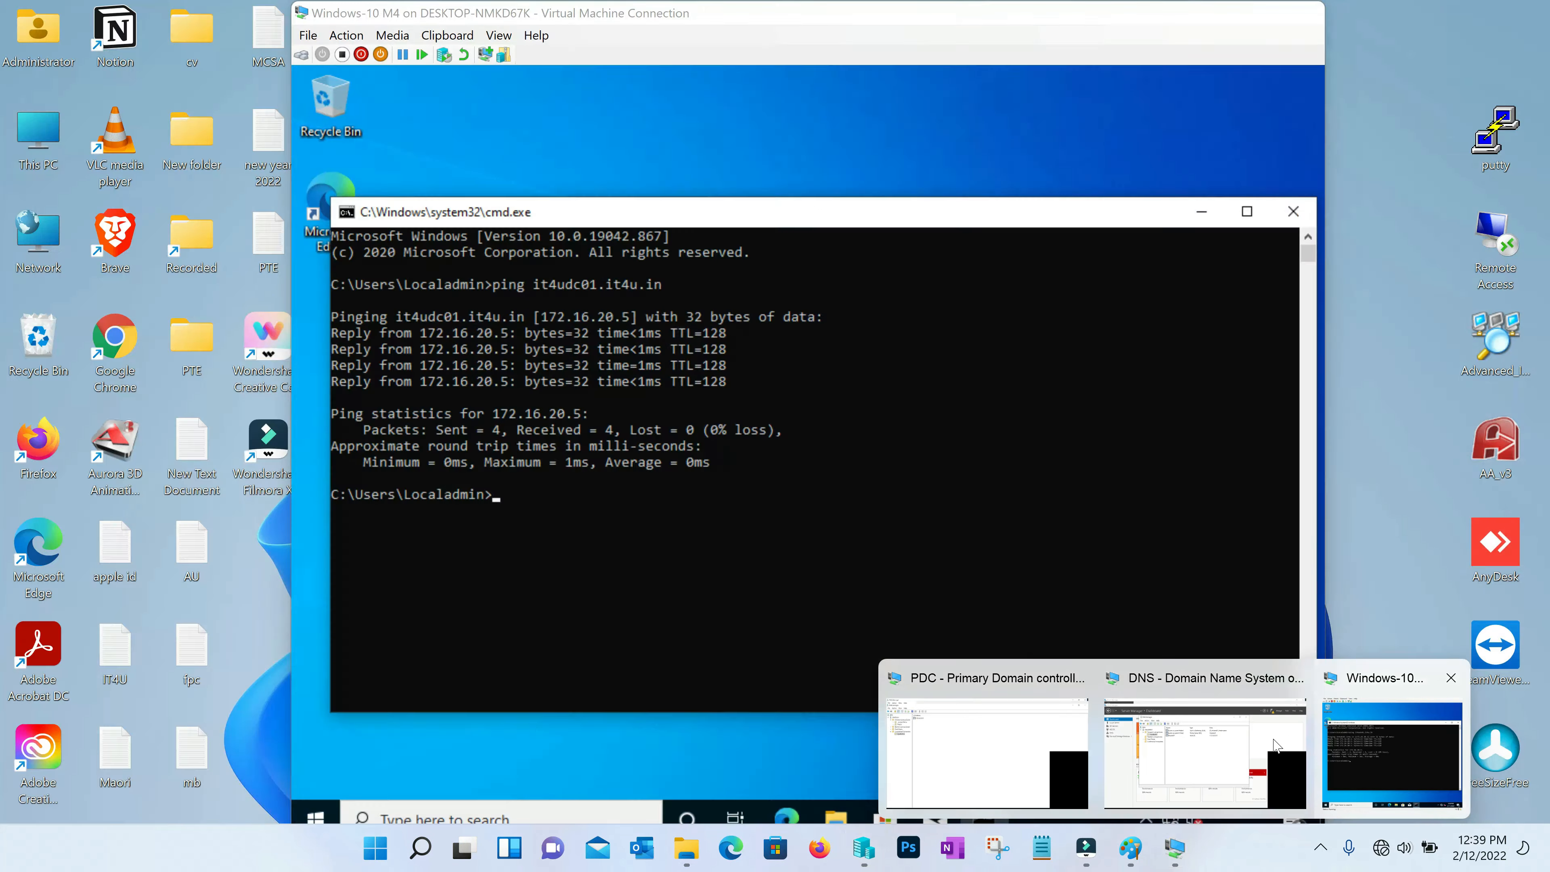
click(1206, 754)
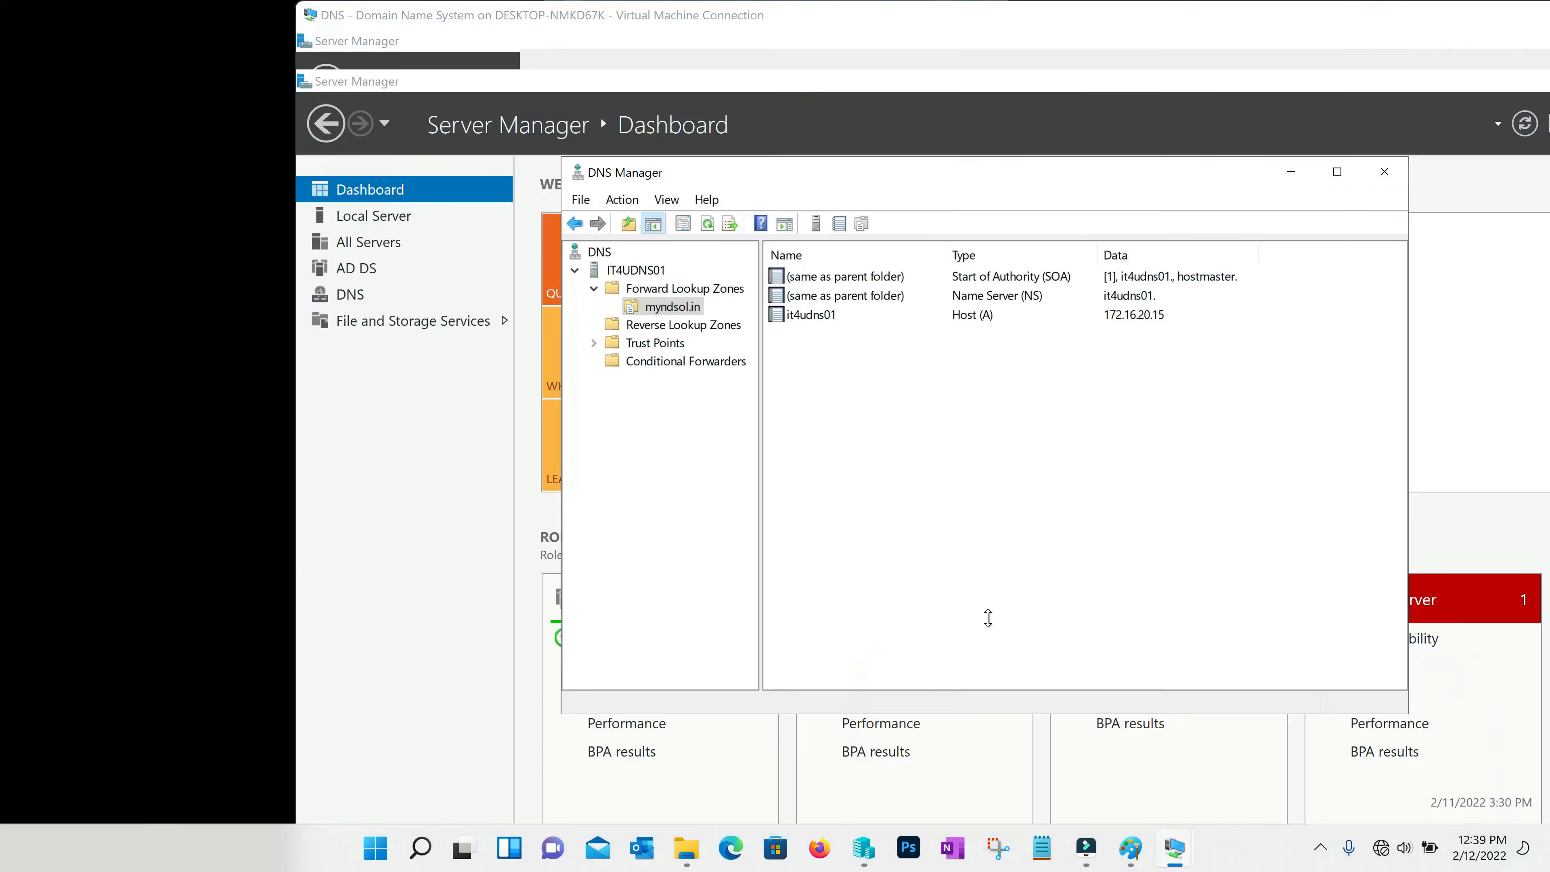
click(517, 246)
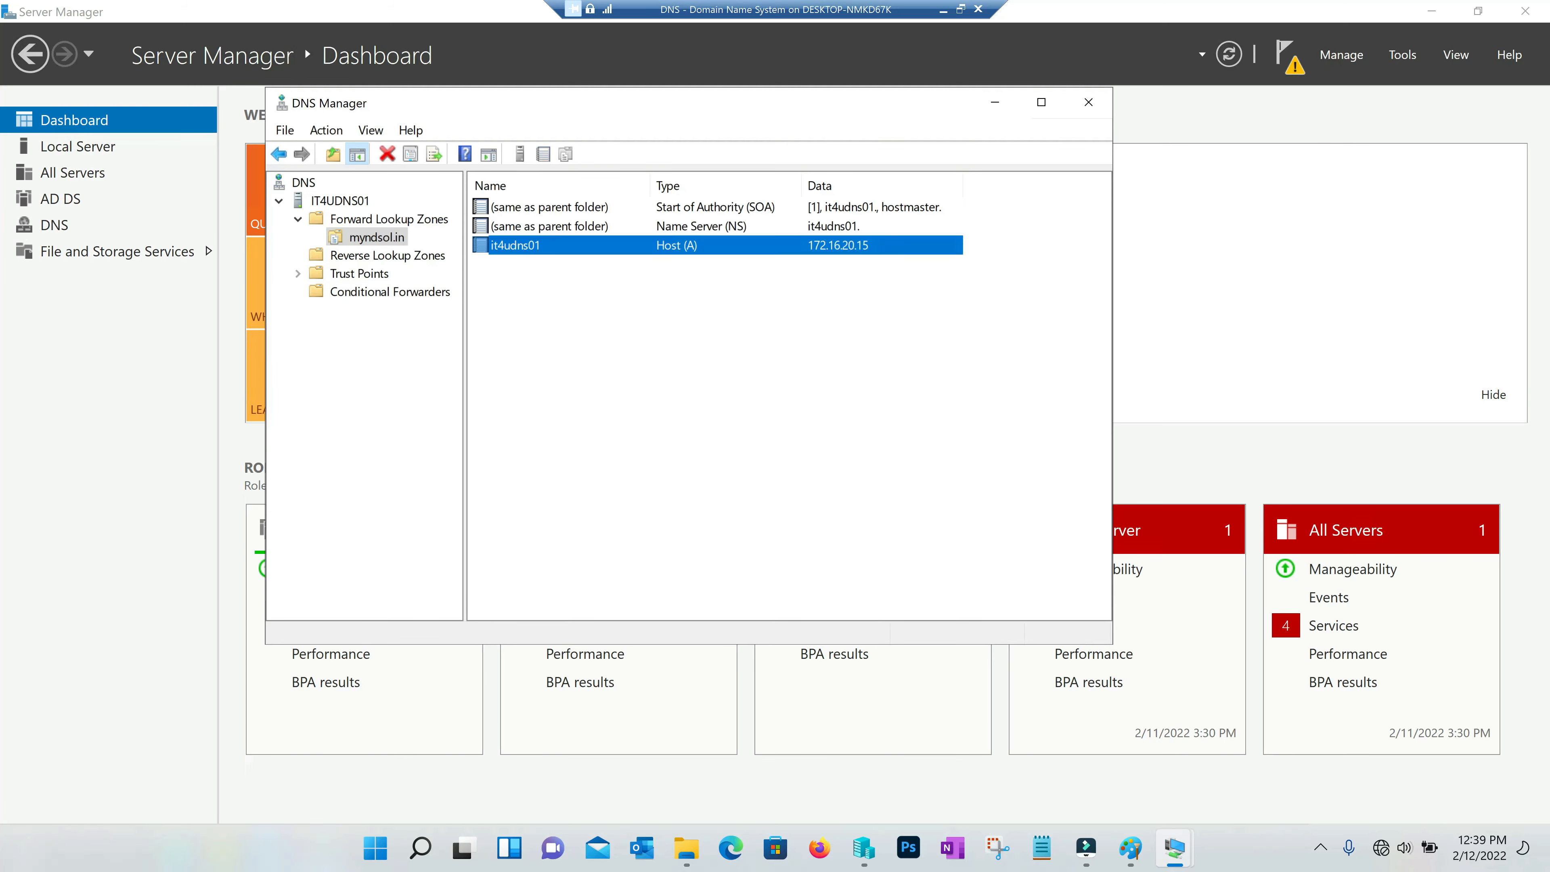
double_click(518, 247)
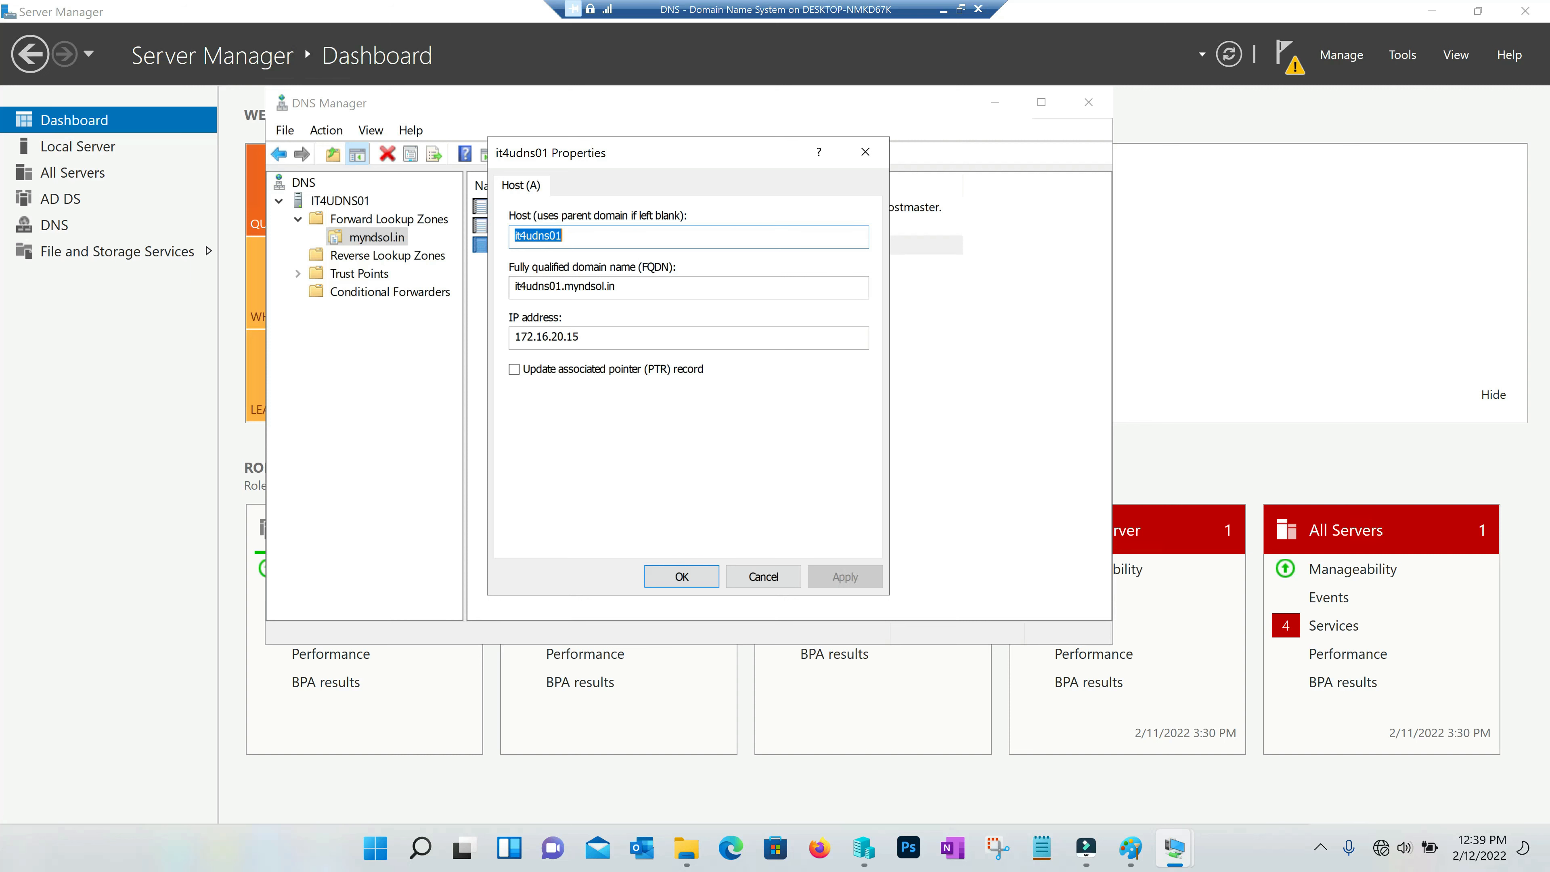
click(763, 578)
click(943, 9)
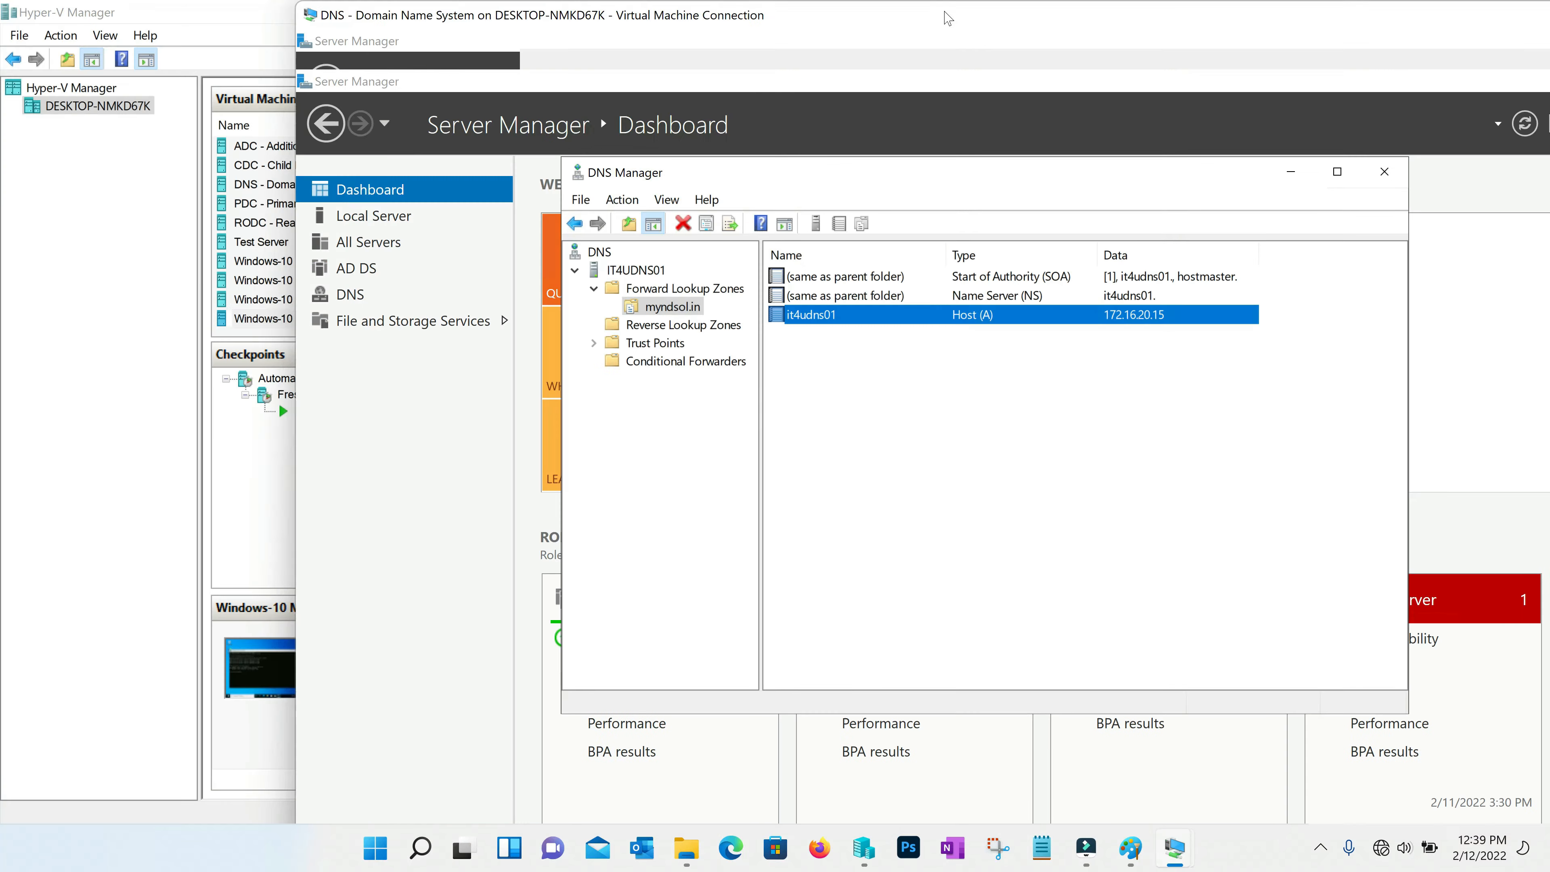
Step: Return to the Windows-10 M4 virtual machine and ping it4udns01.myndsol.in to test the conditional forwarder
mouse_move(1175, 847)
click(1398, 733)
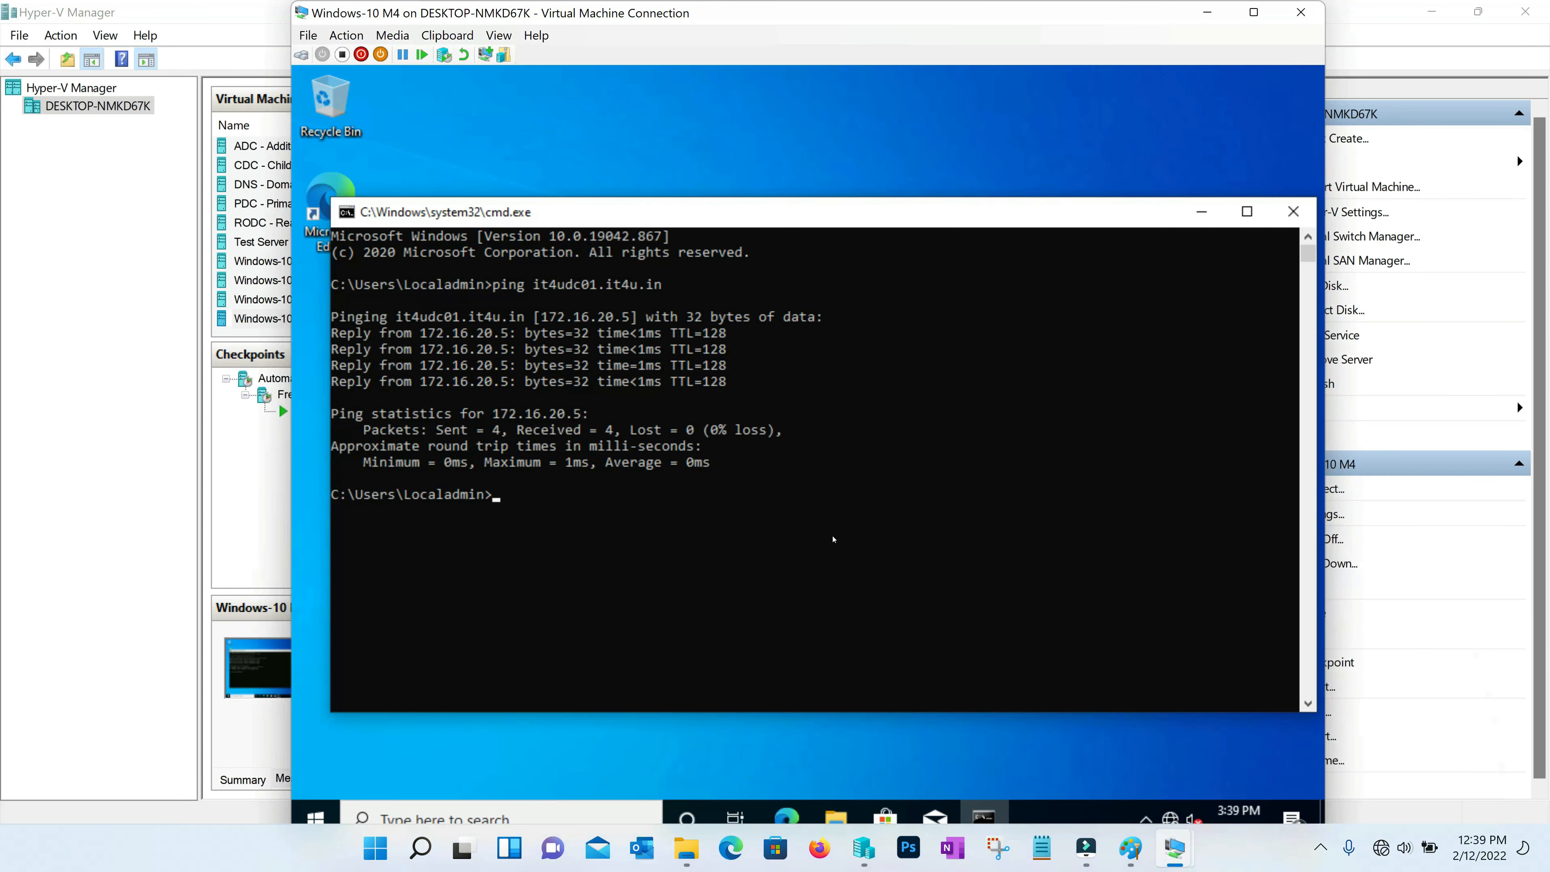
text(ing it4udns01.myndsol.in)
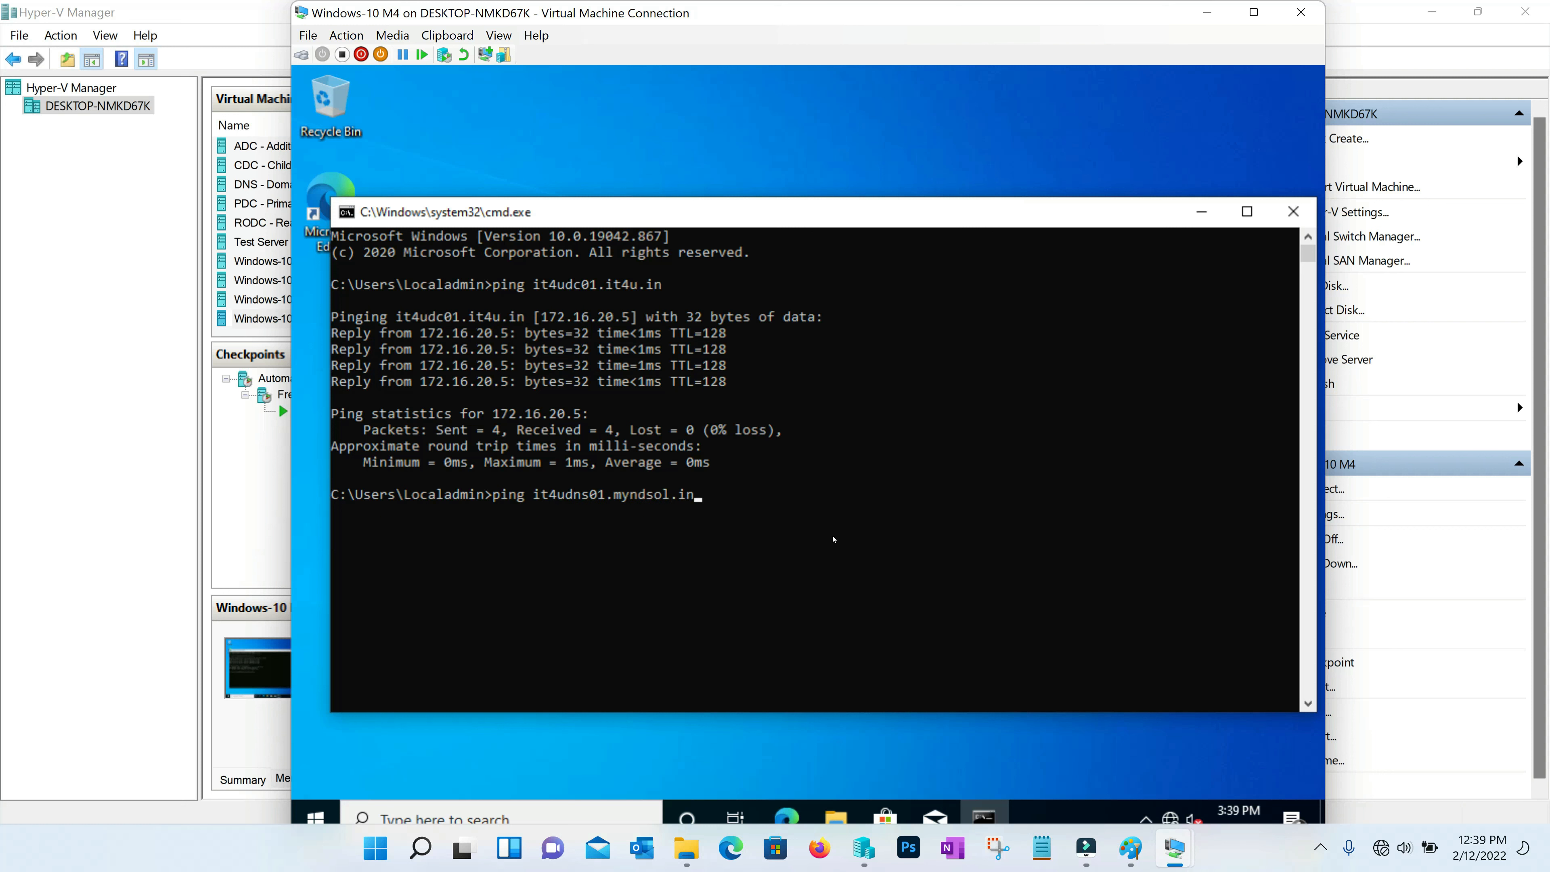
key(Return)
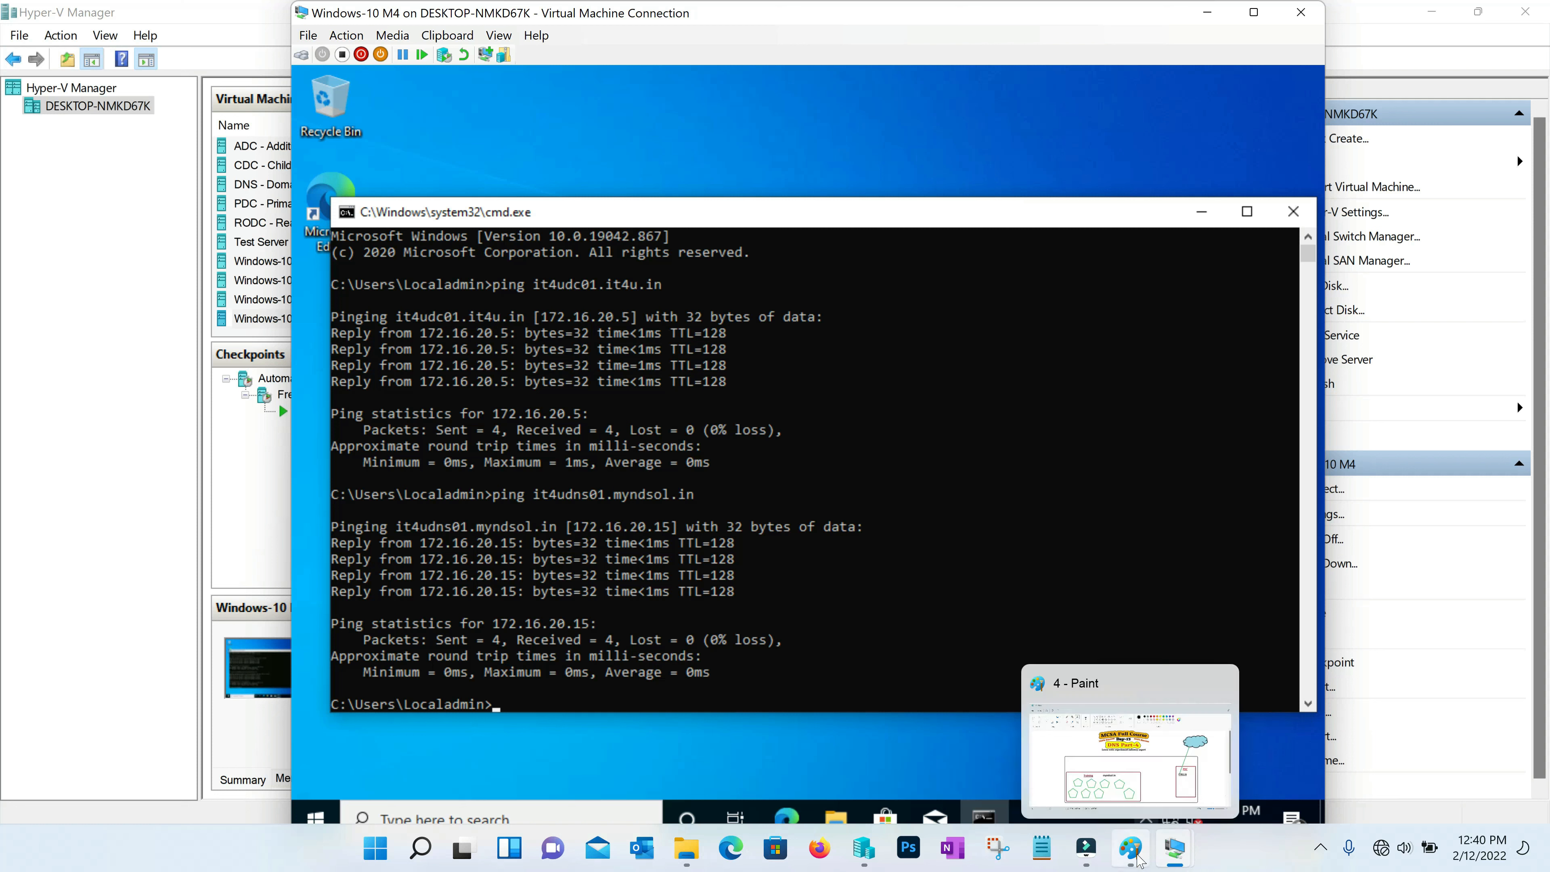
Step: Switch to the PDC - Primary Domain controller virtual machine and delete its myndsol.in conditional forwarder
mouse_move(1123, 836)
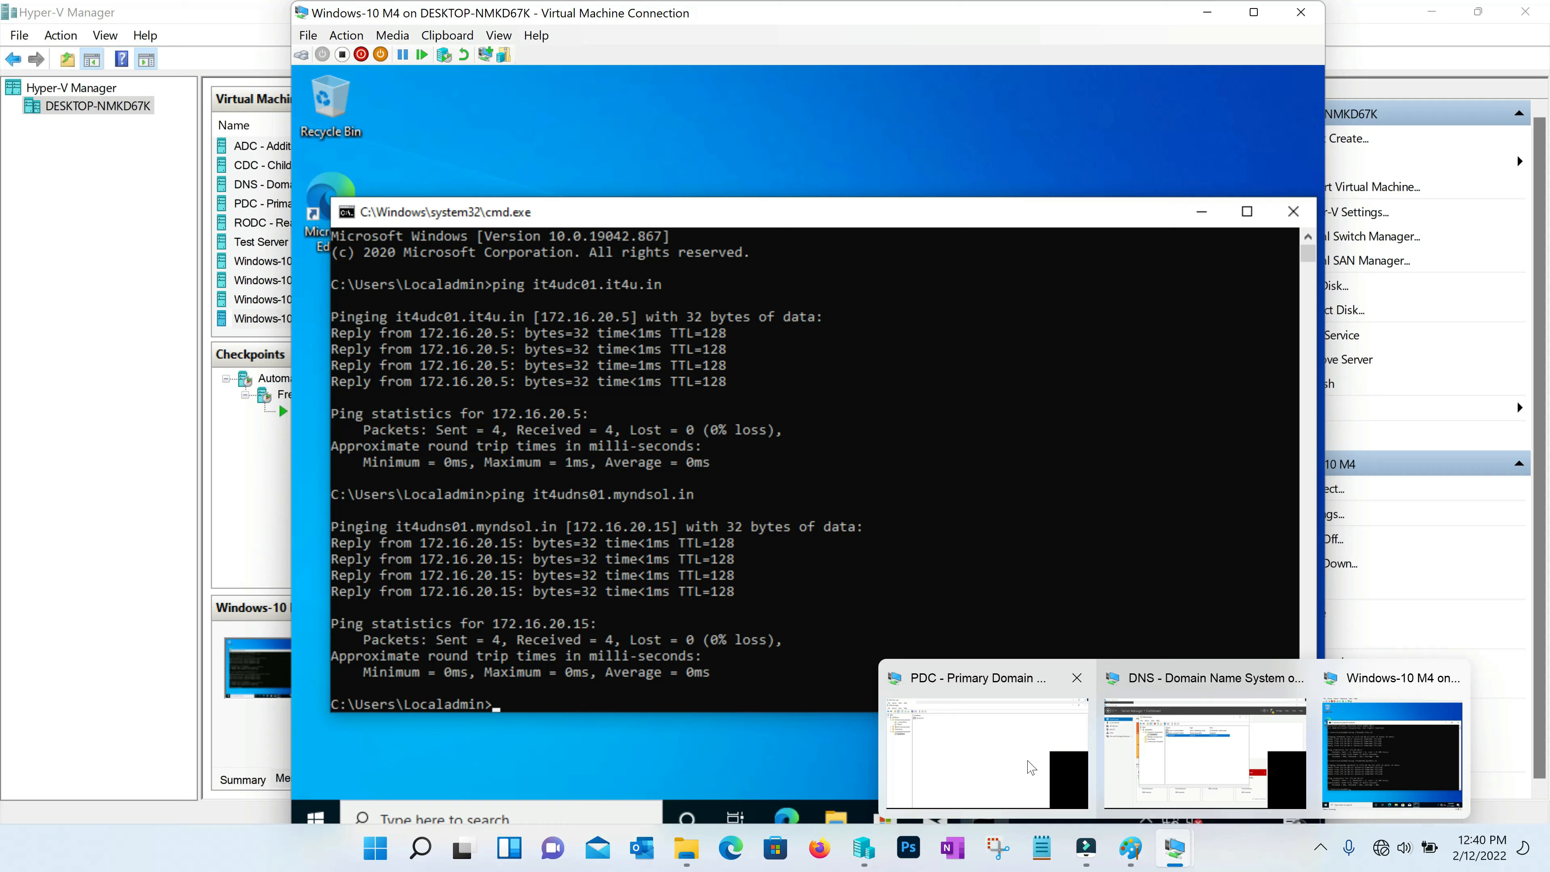
click(980, 730)
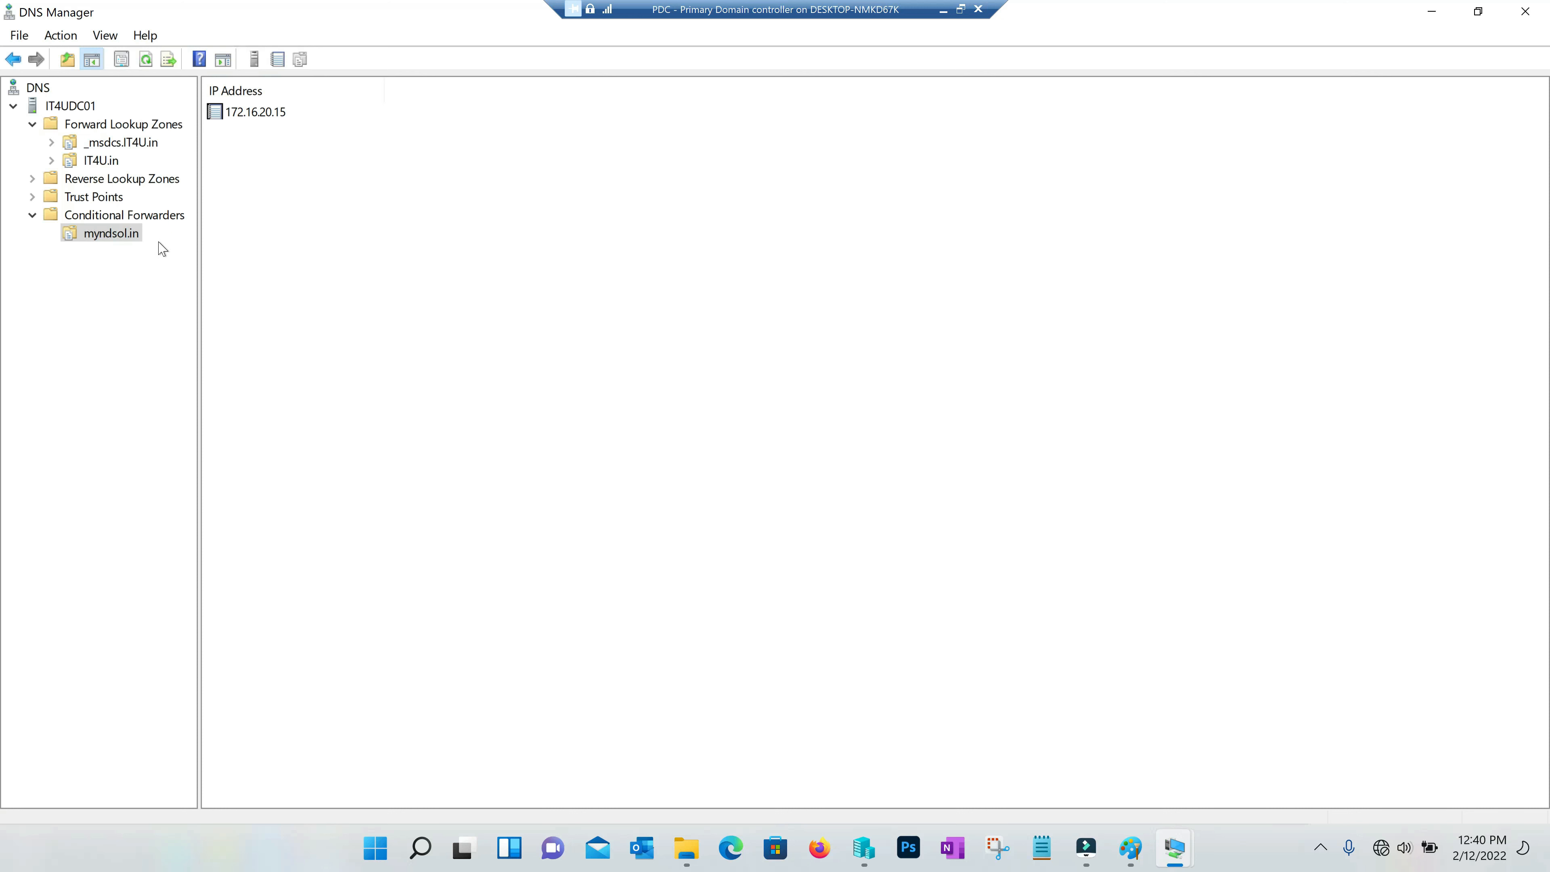
right_click(106, 240)
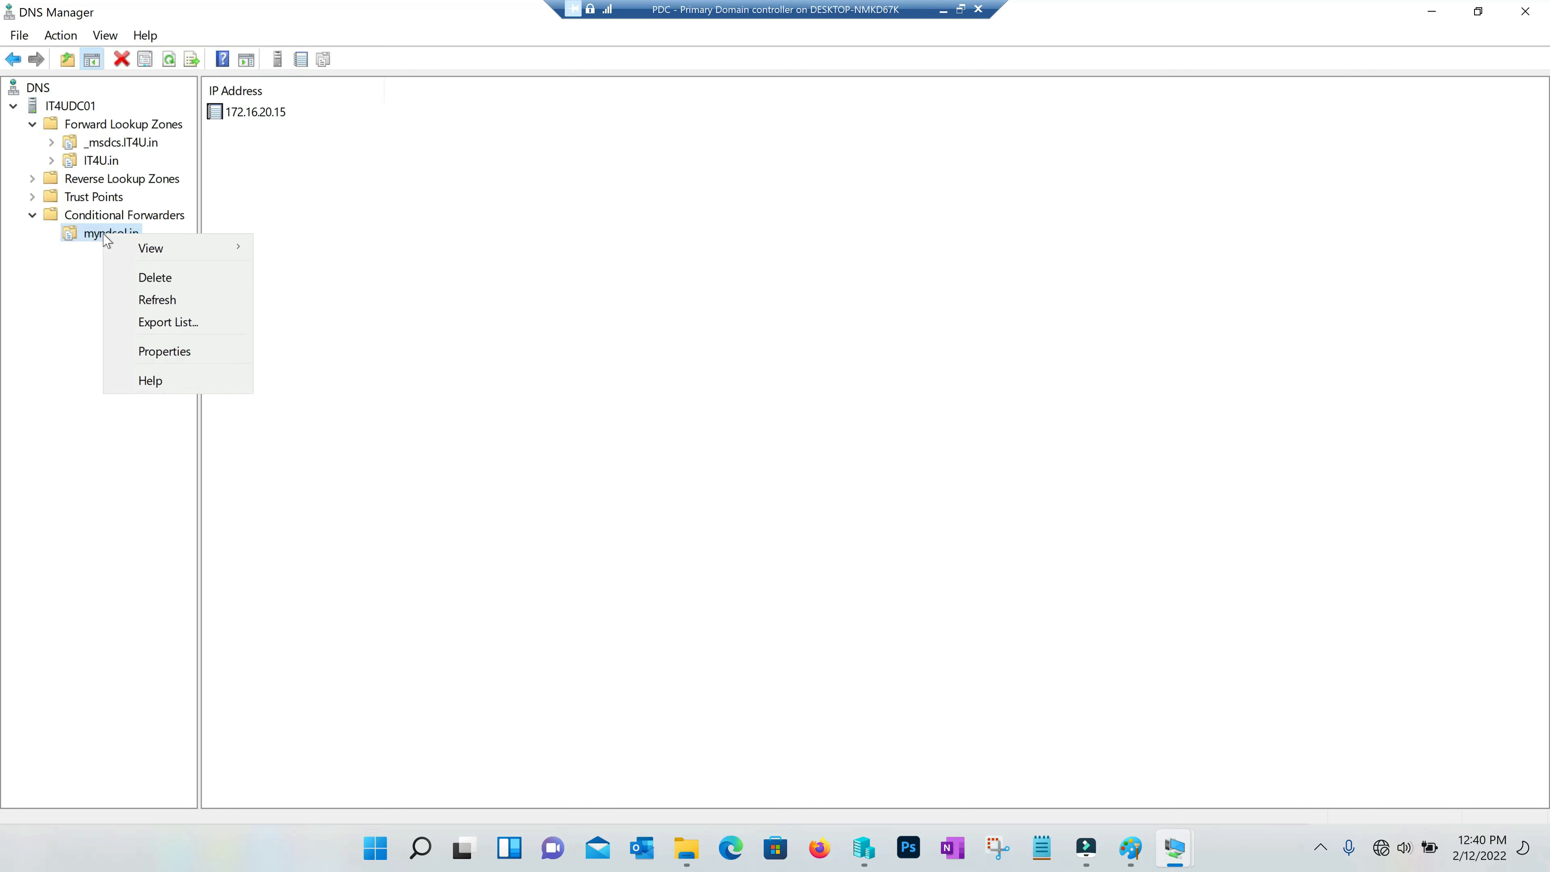
click(119, 237)
right_click(120, 235)
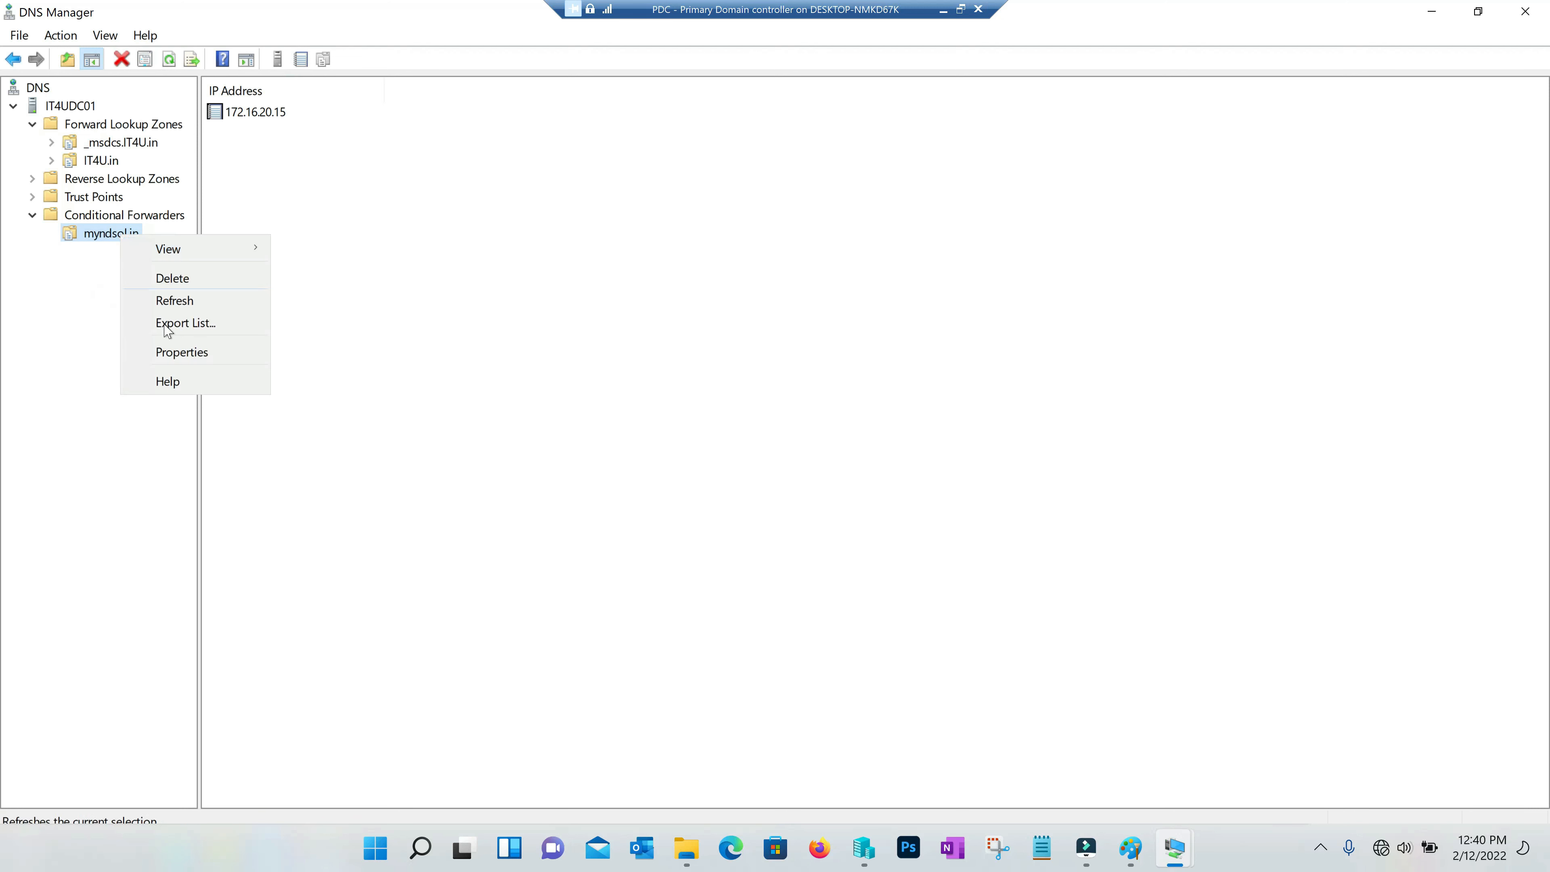
click(174, 278)
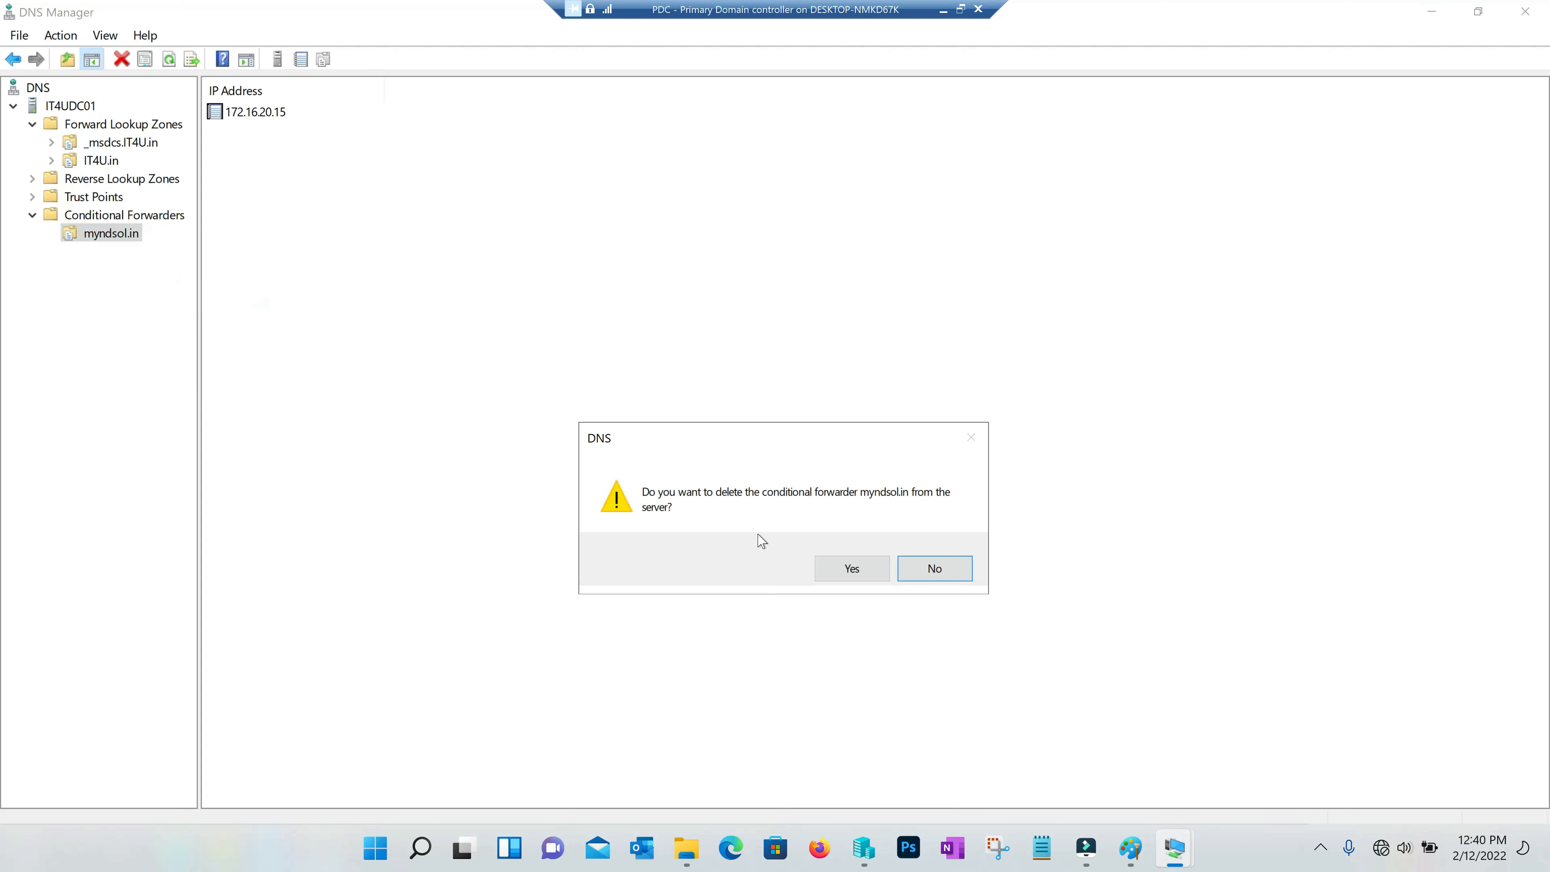
click(840, 565)
Step: Clear the DNS cache of the IT4UDC01 server and minimise the PDC virtual machine
right_click(80, 109)
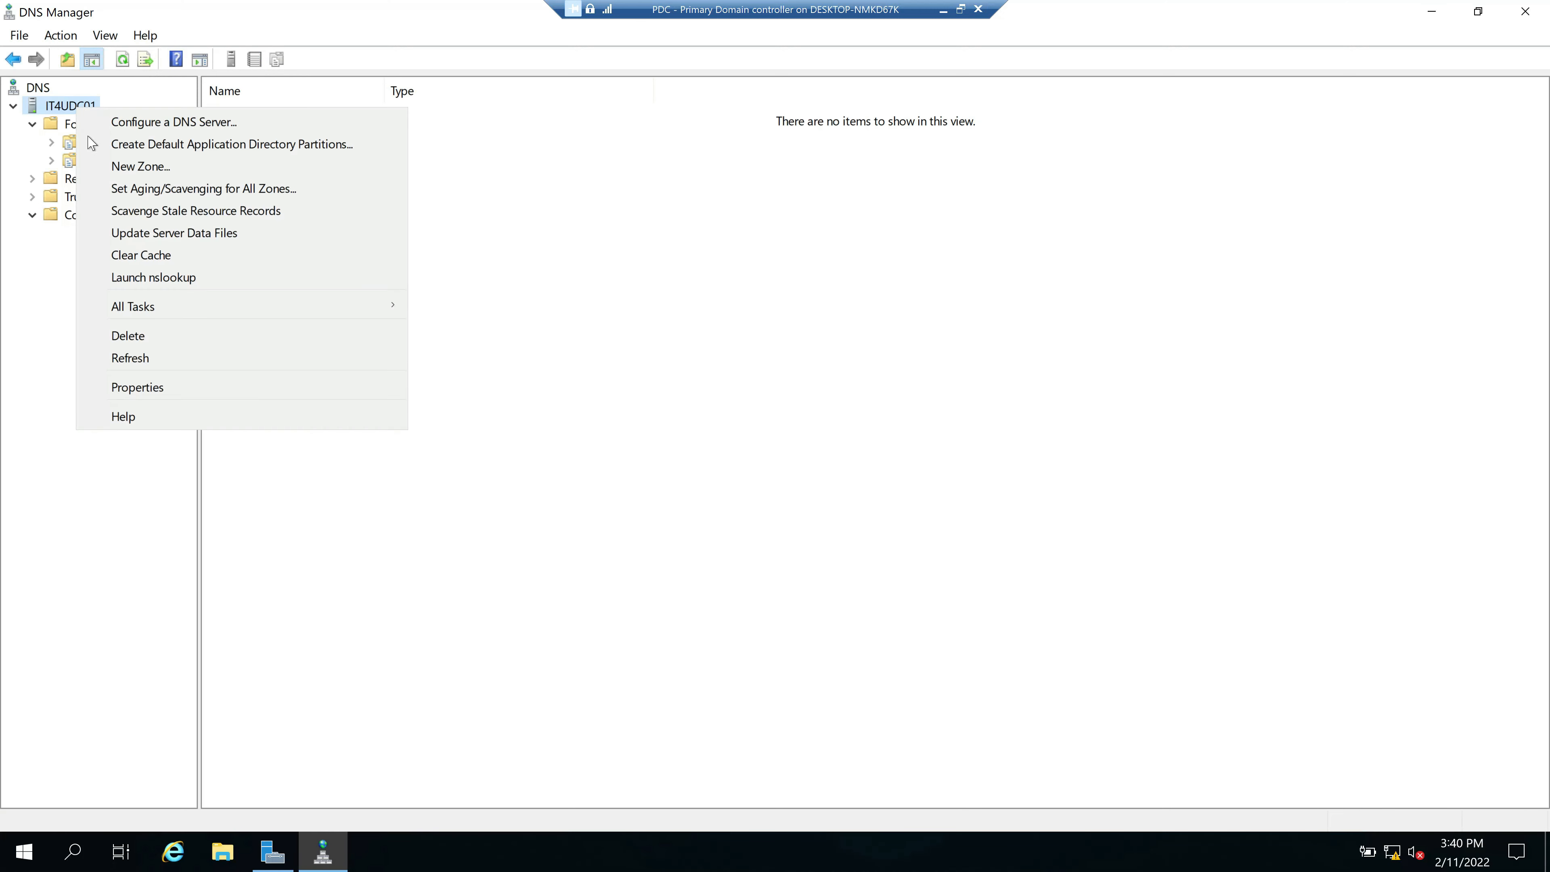
click(139, 257)
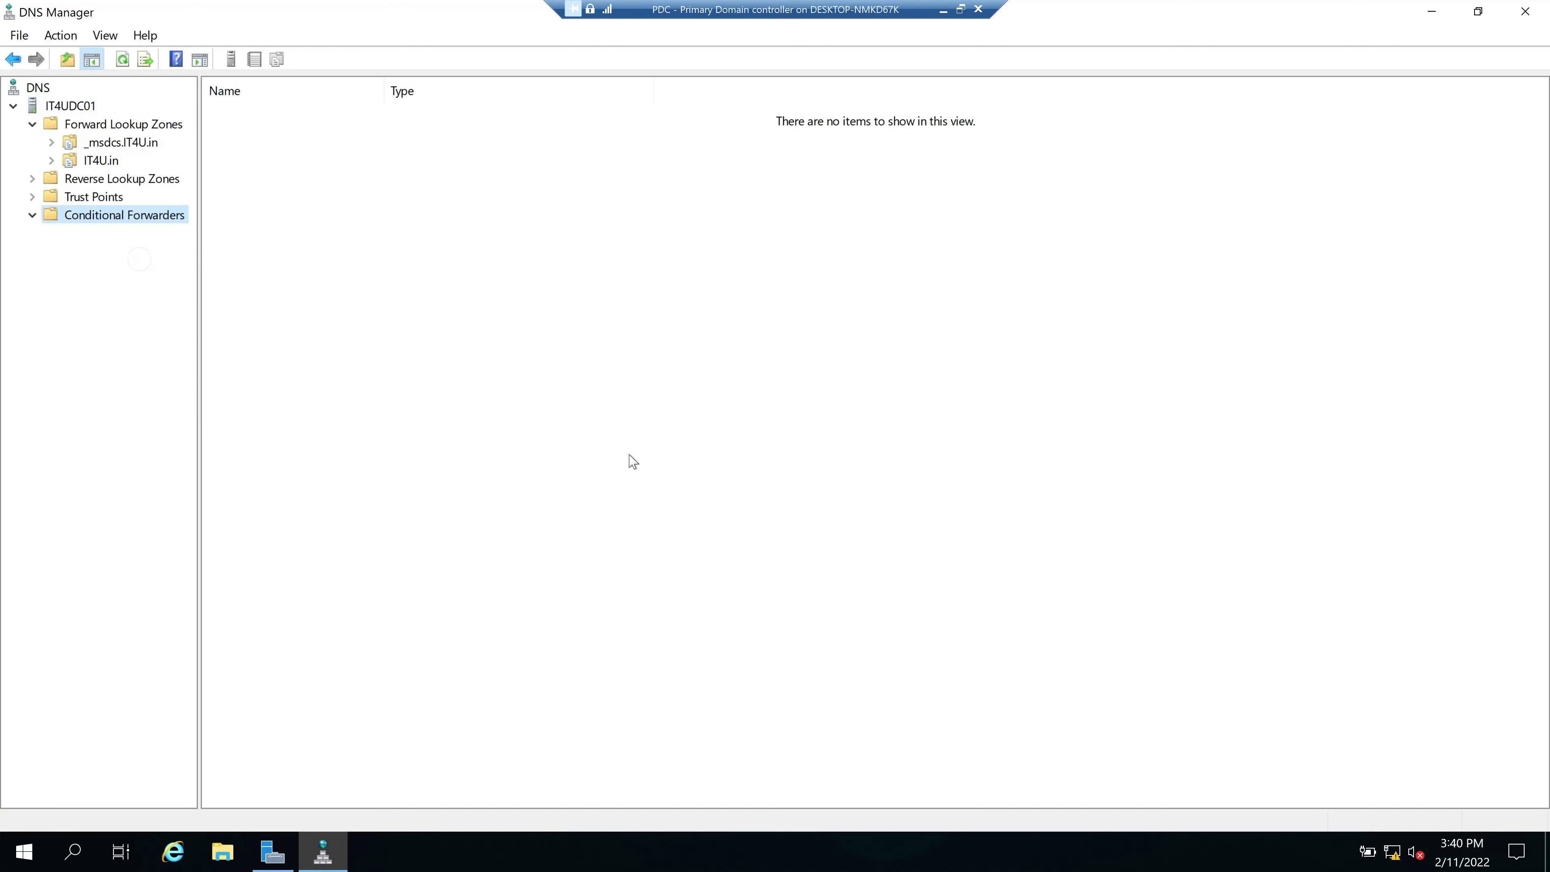
click(943, 10)
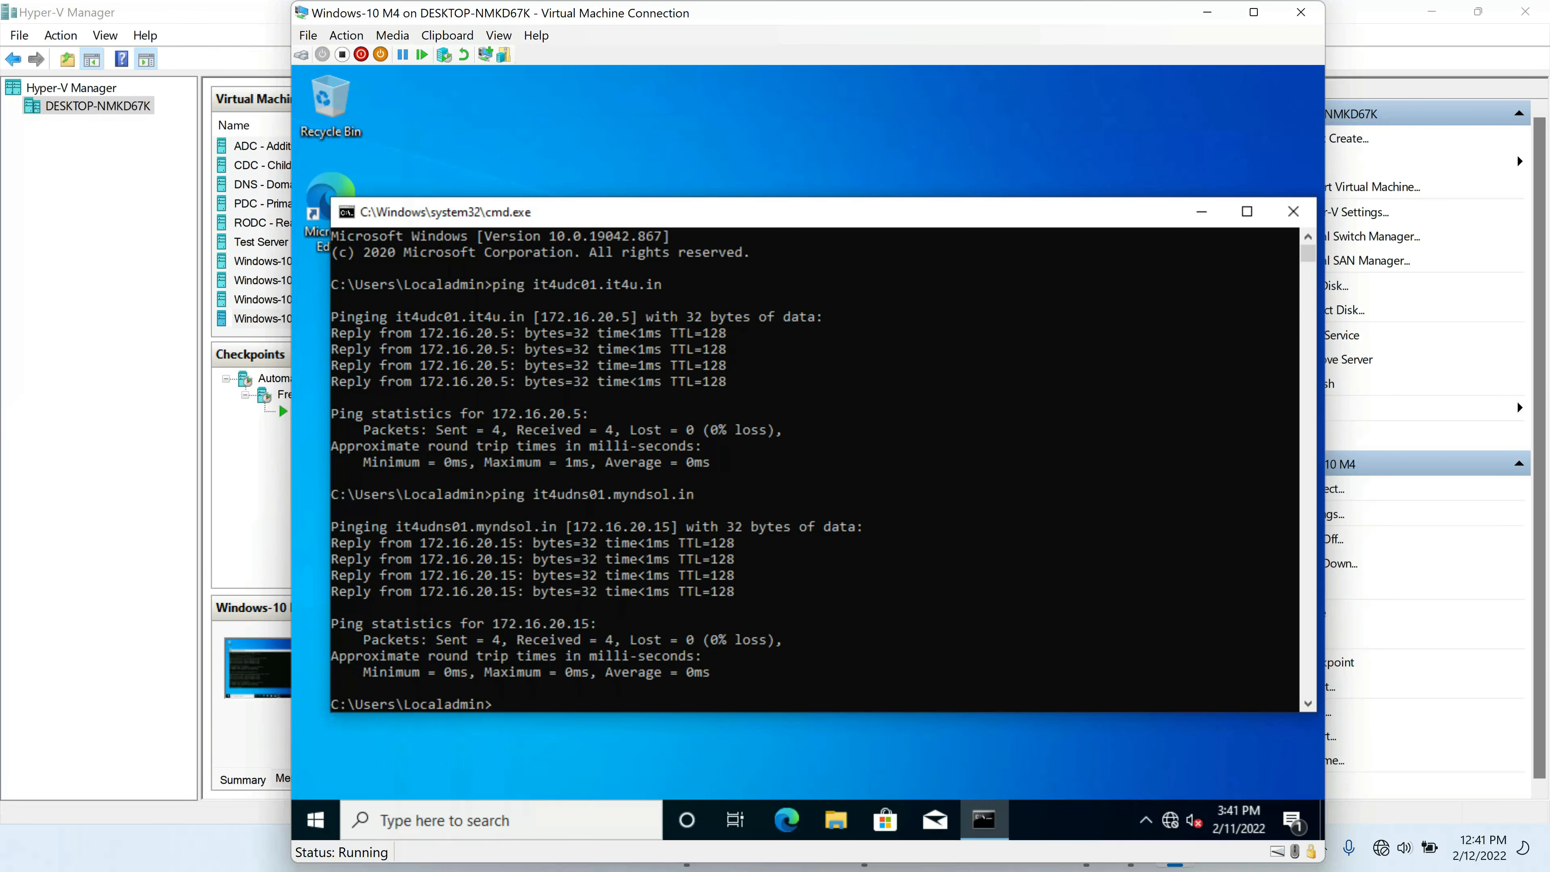
Step: Flush the DNS resolver cache on Windows-10 M4 with ipconfig /flushdns, running the command twice
click(668, 700)
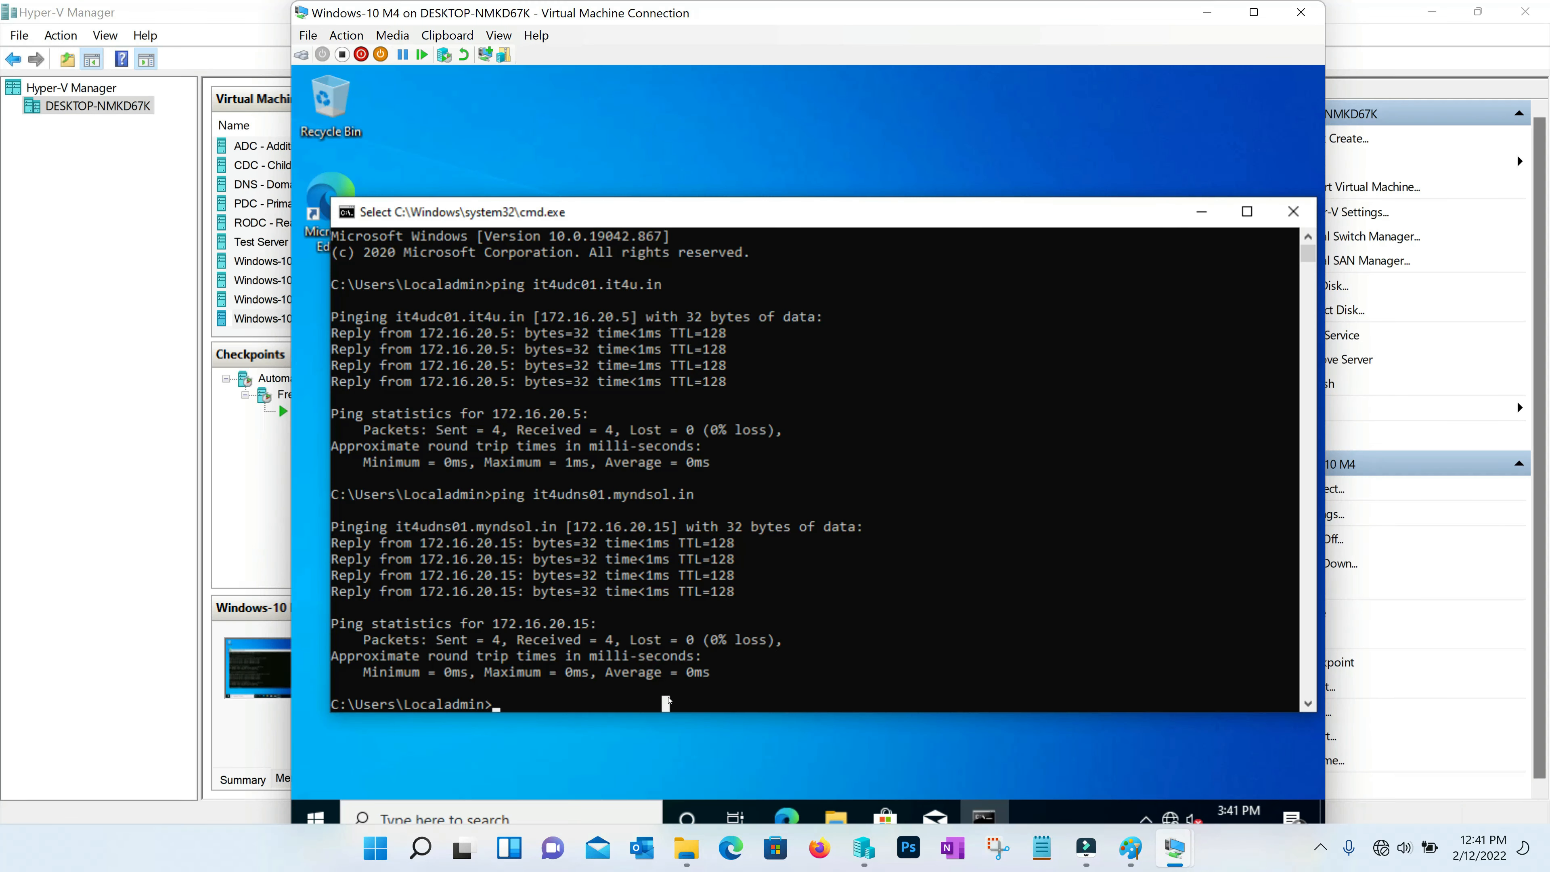
key(Escape)
text(ipco)
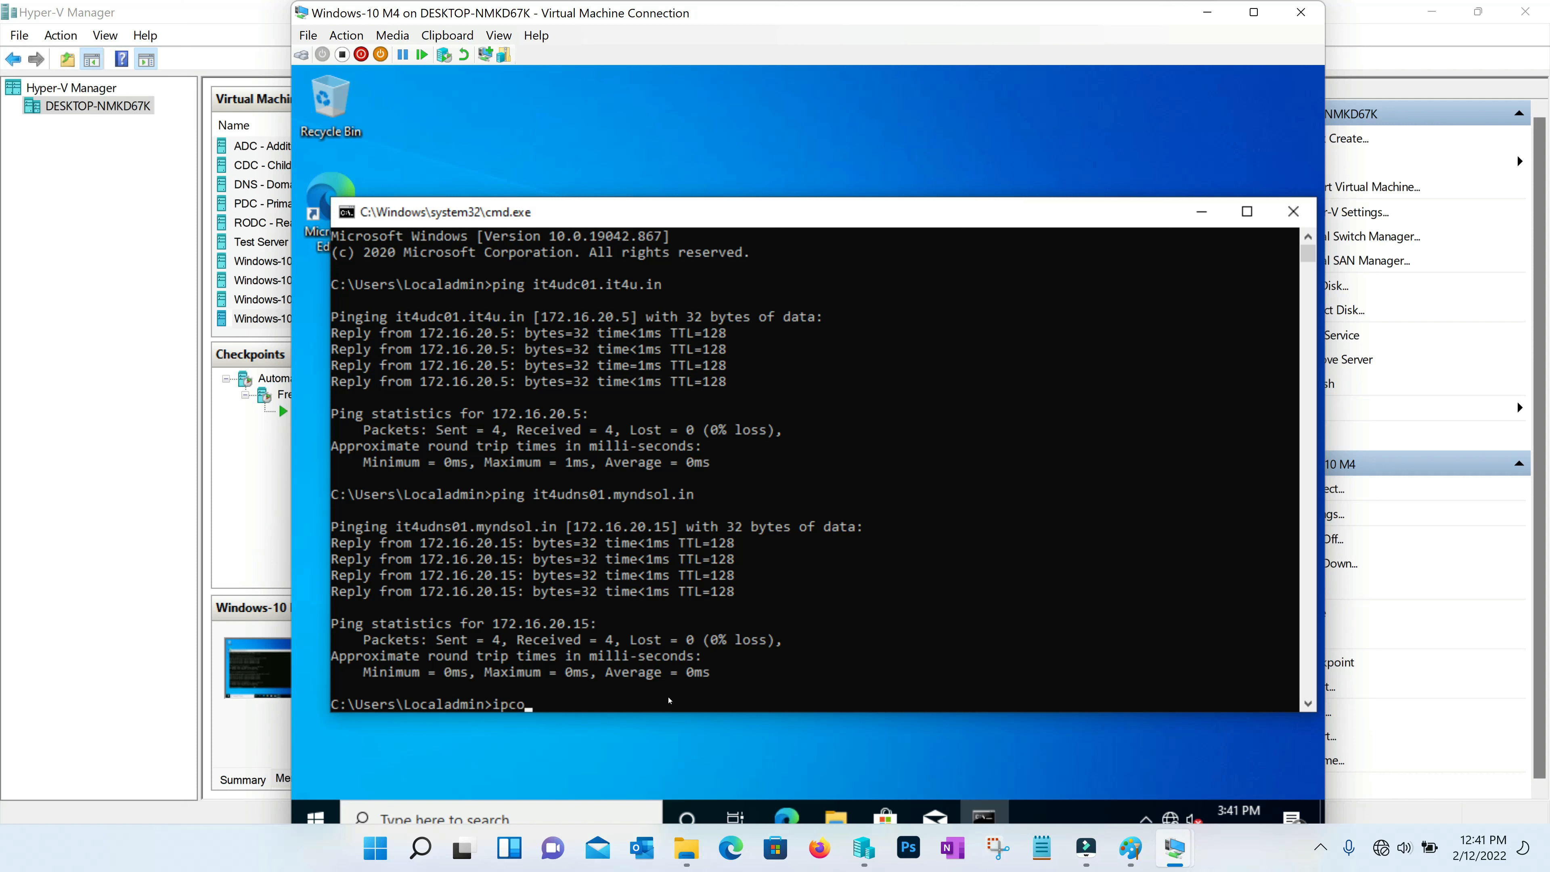
text(nfig /flushdns)
key(Return)
key(Up)
key(BackSpace)
key(BackSpace)
key(BackSpace)
key(BackSpace)
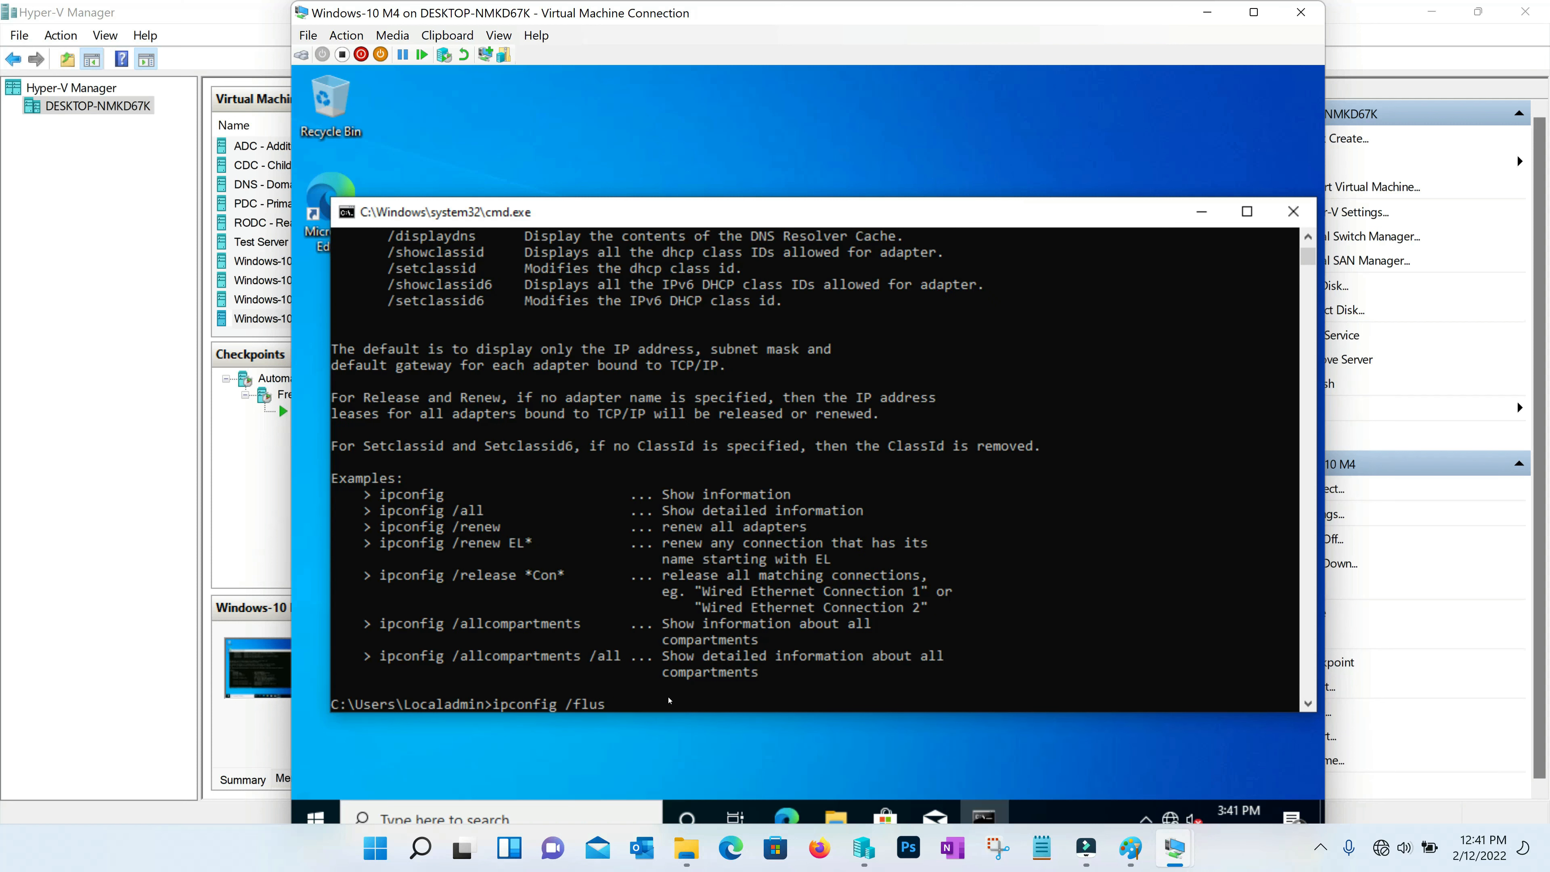
text(hdns)
key(Return)
key(Up)
key(Return)
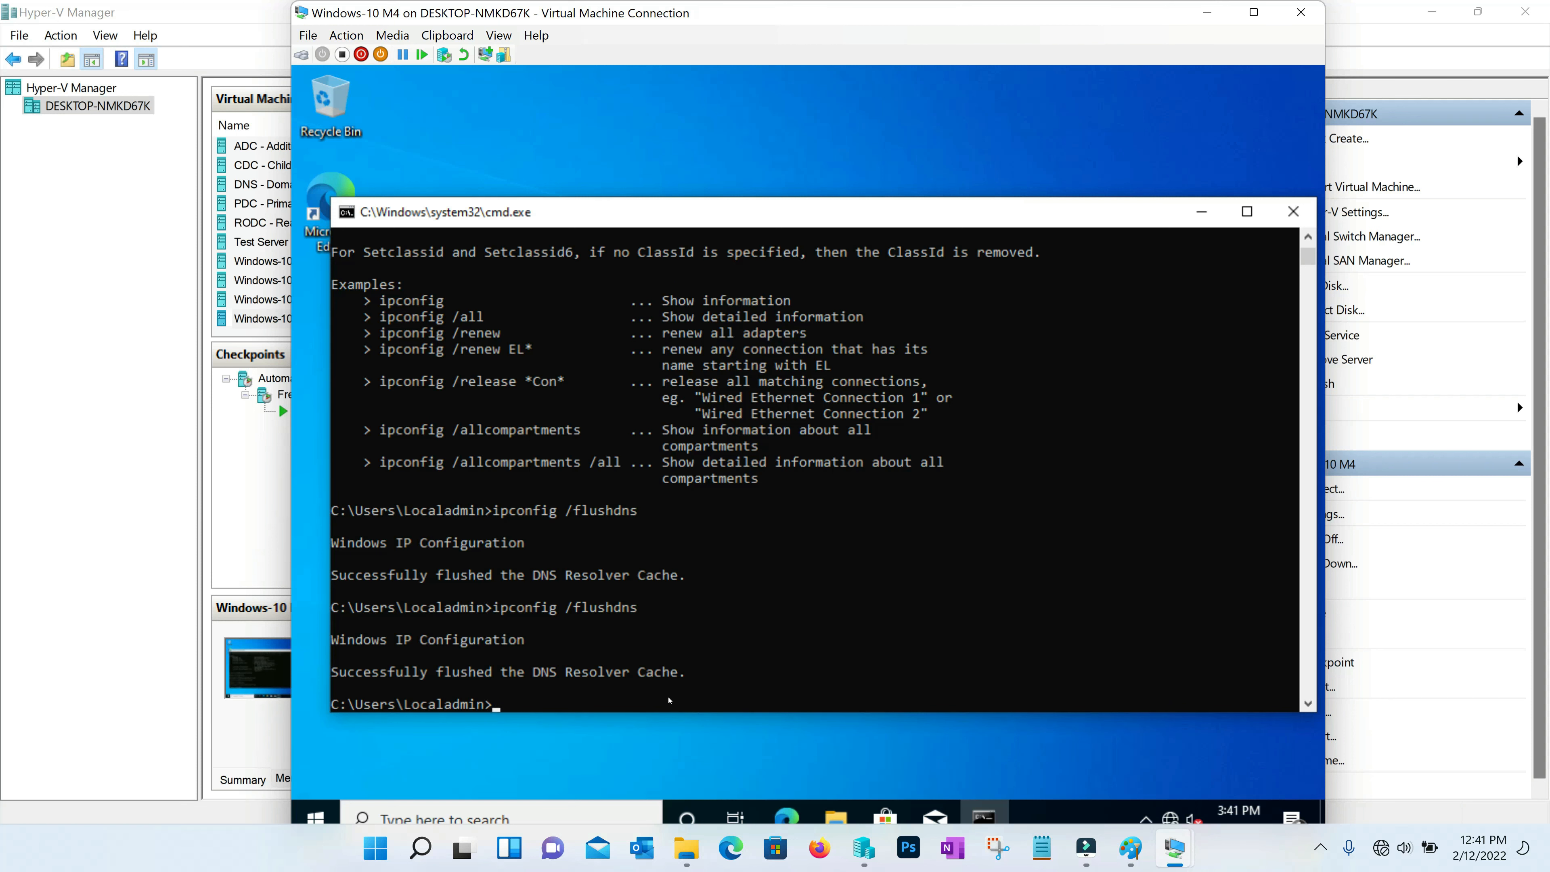
Step: Repeat the ping to it4udns01.myndsol.in from Windows-10 M4 to test resolution without the conditional forwarder
key(Up)
key(Up)
key(Up)
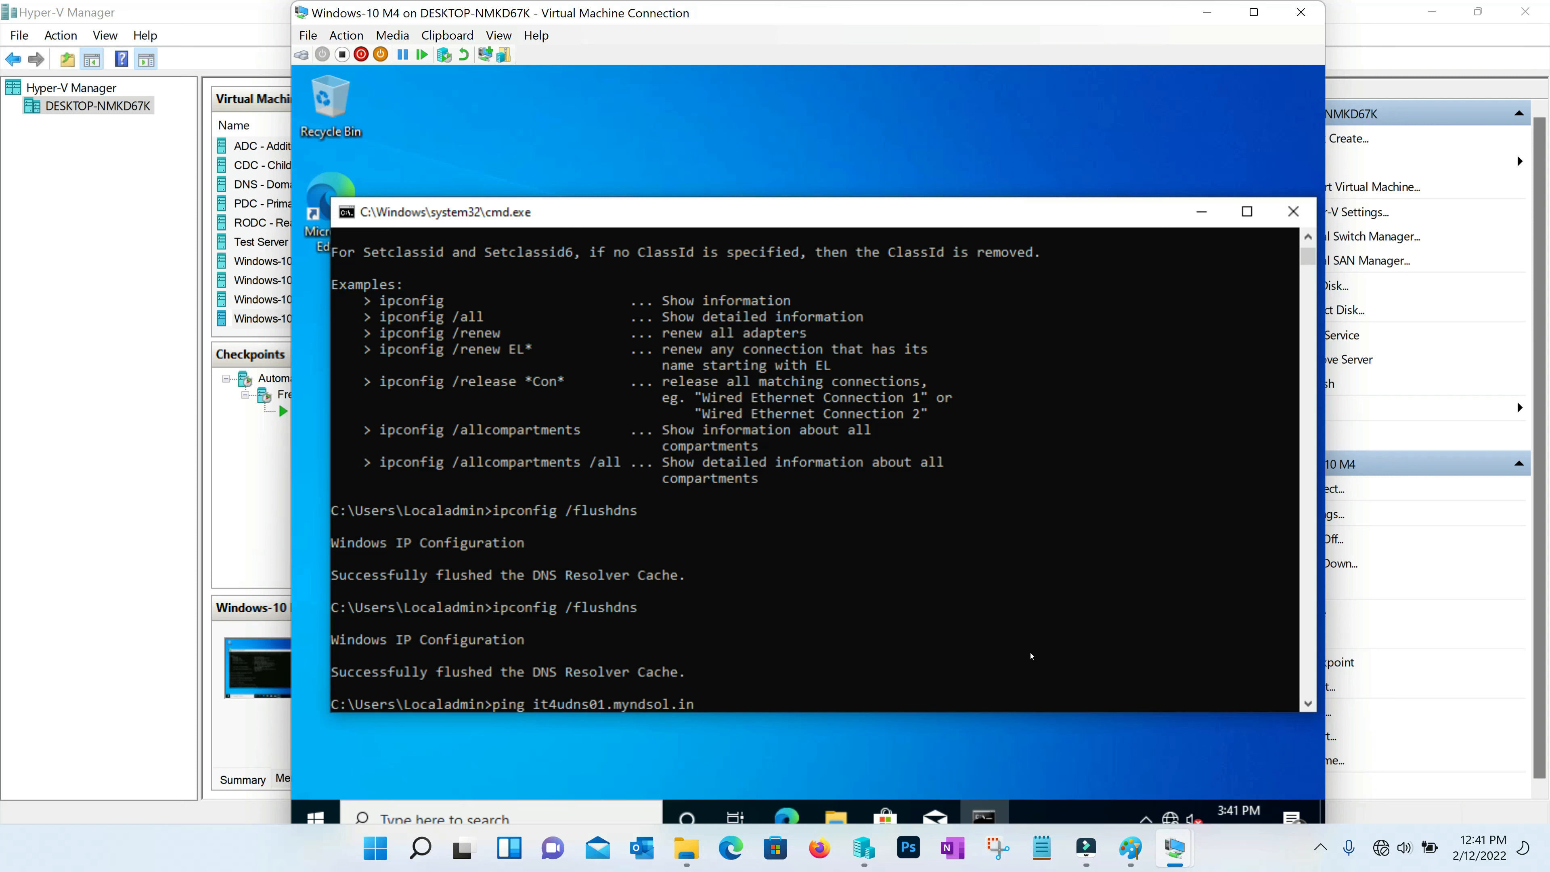
key(Return)
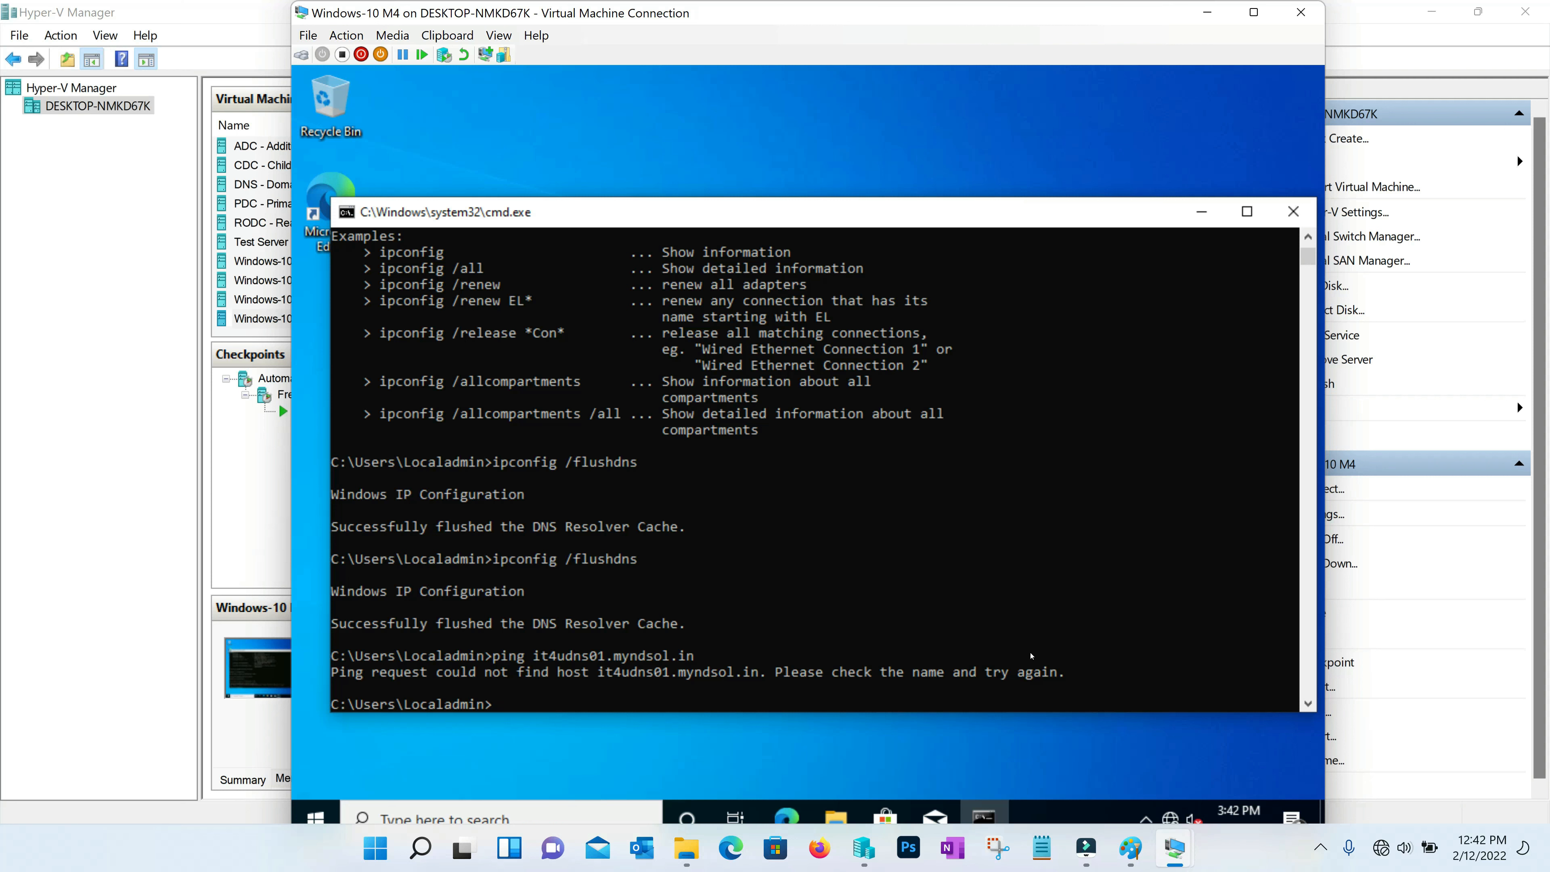
Step: On the PDC virtual machine, create a conditional forwarder for myndsol.in with master server 172.16.20.15 and open its entry
mouse_move(1175, 849)
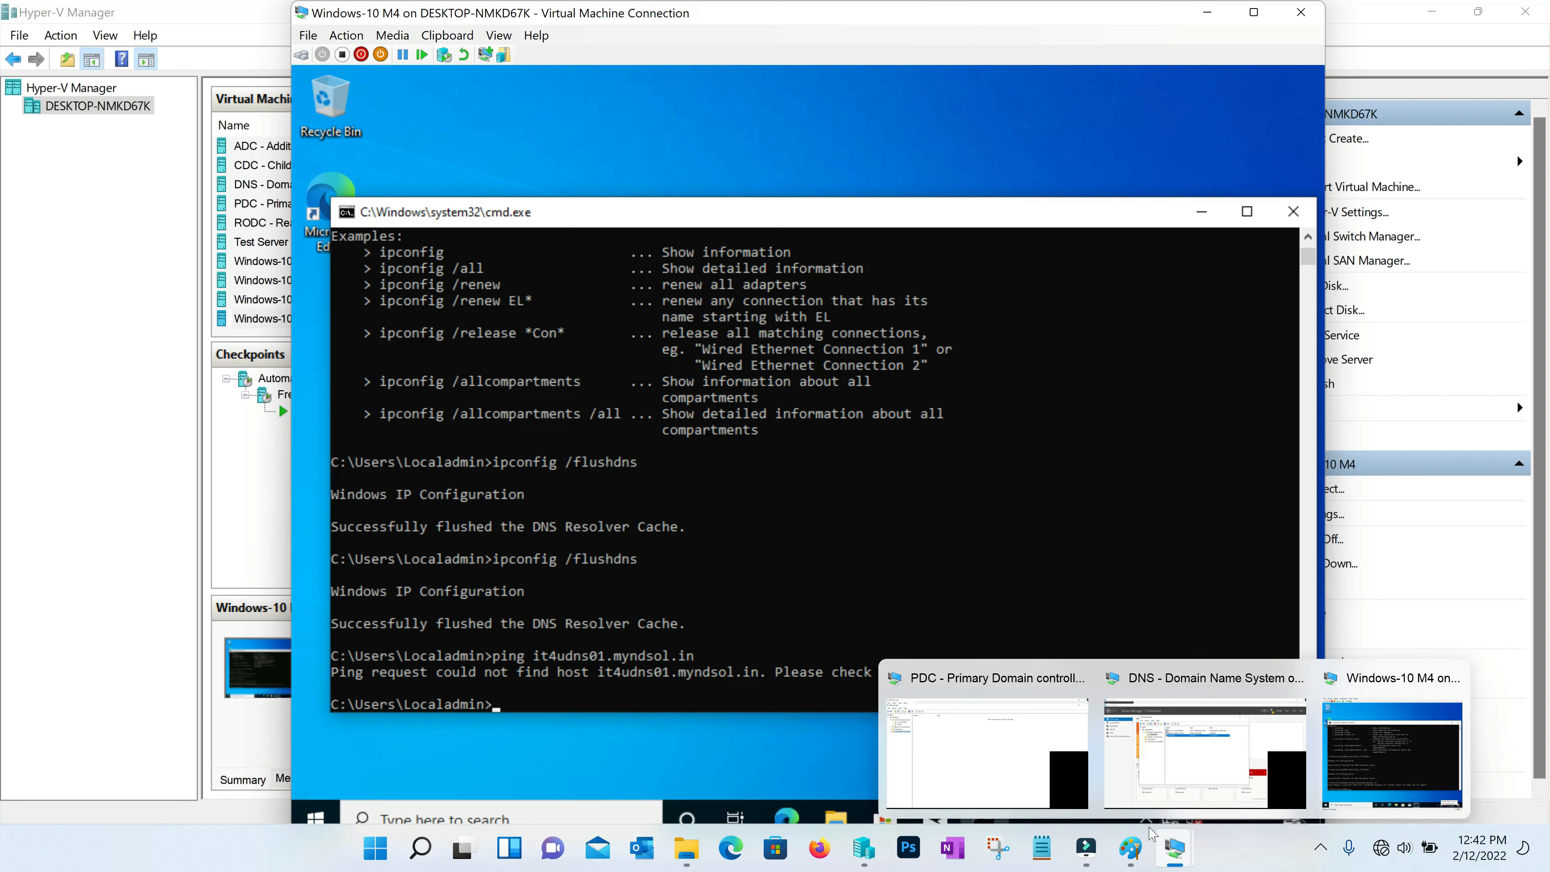
click(1019, 768)
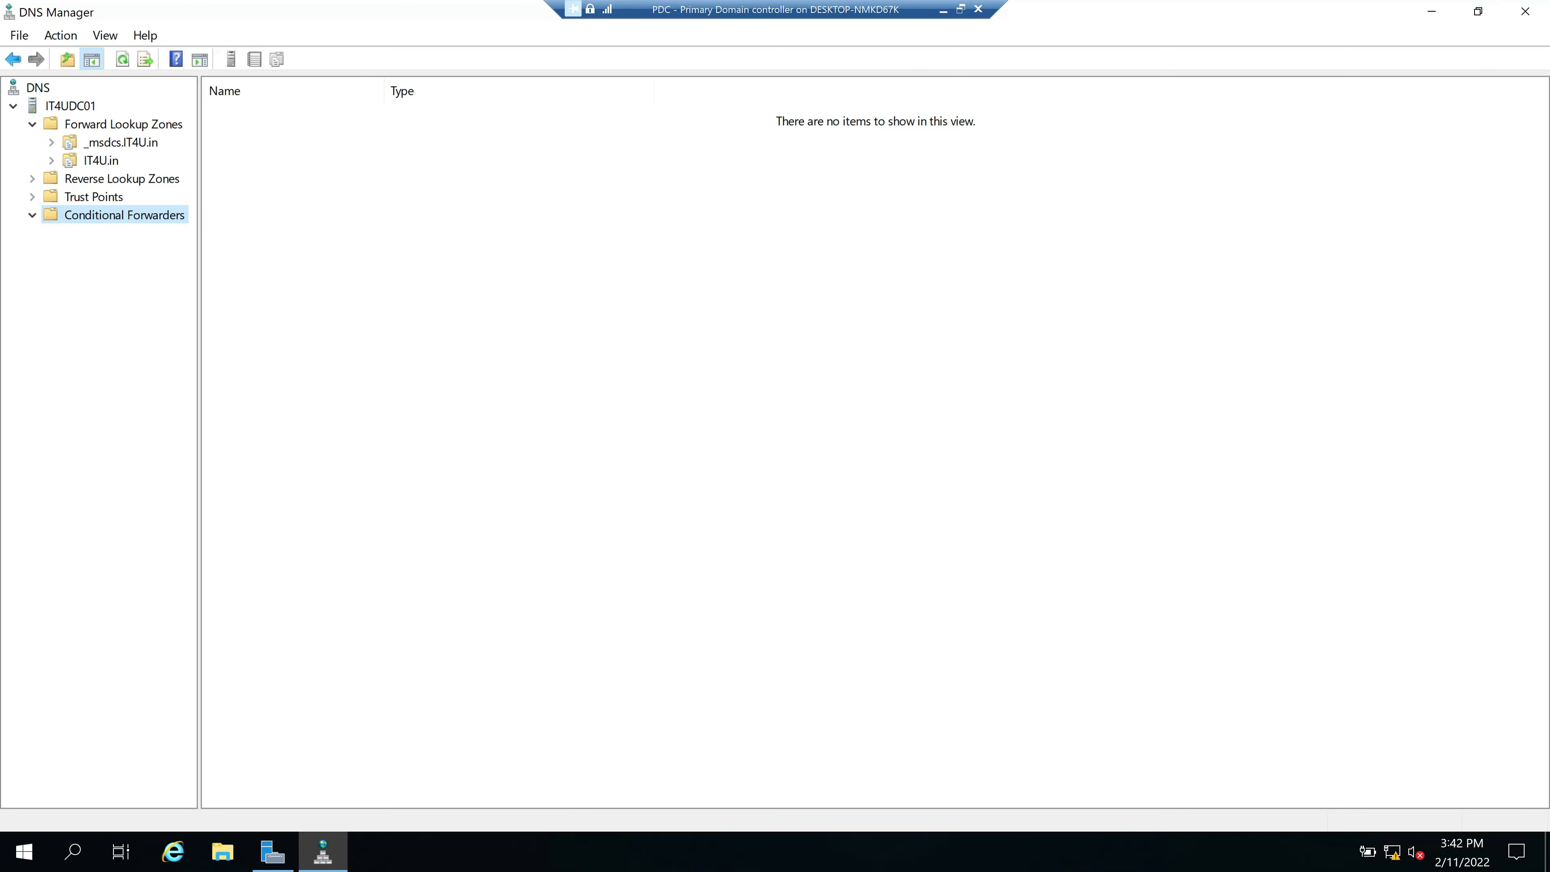
right_click(130, 219)
click(177, 243)
text(myndsol.in)
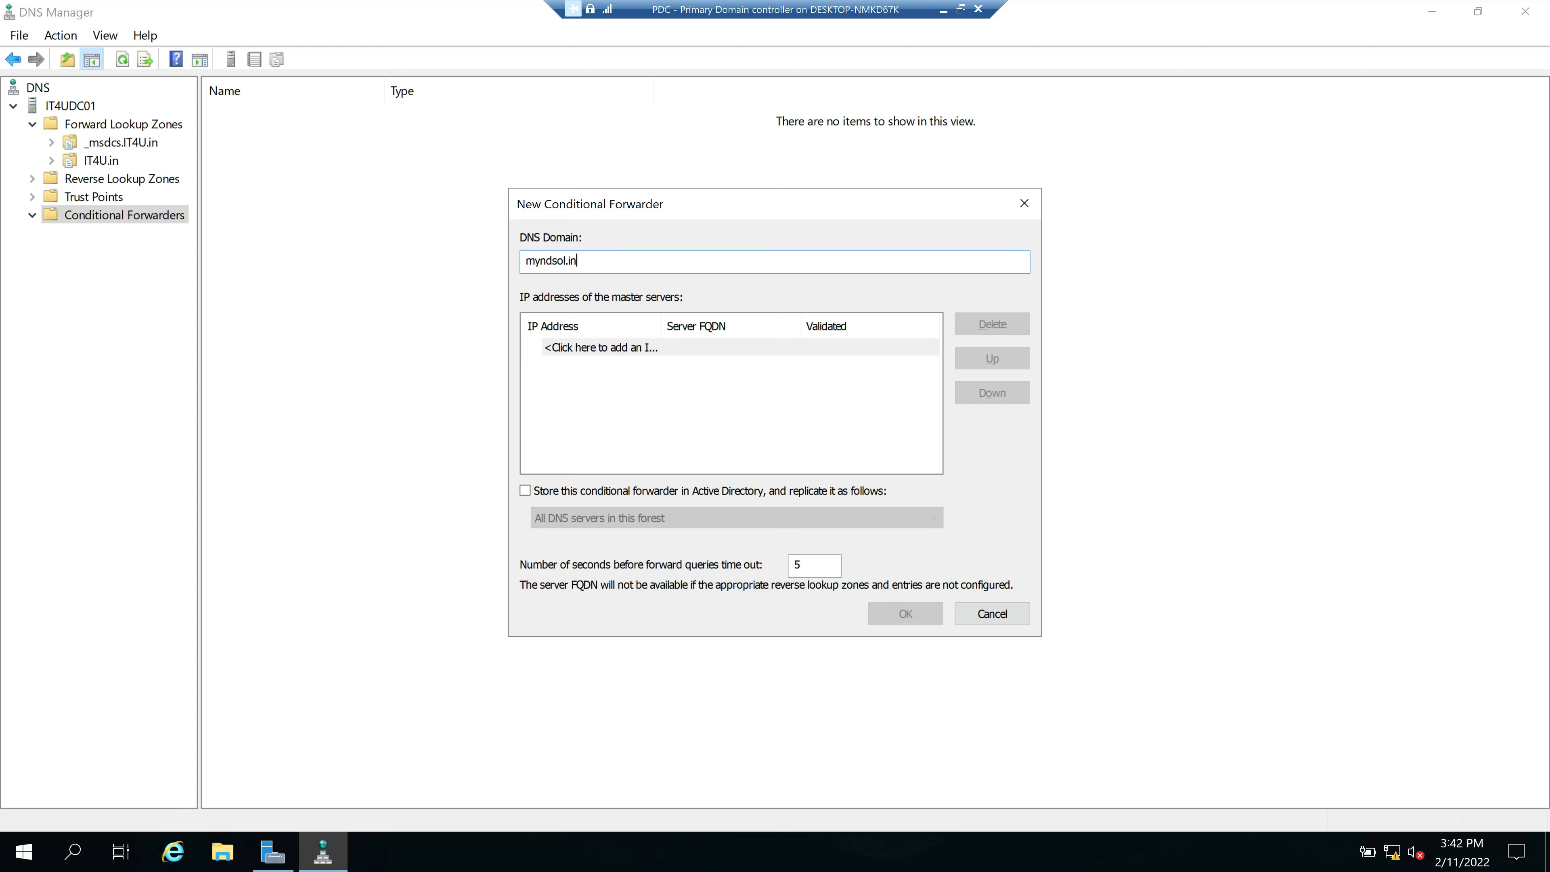
key(Tab)
text(172.)
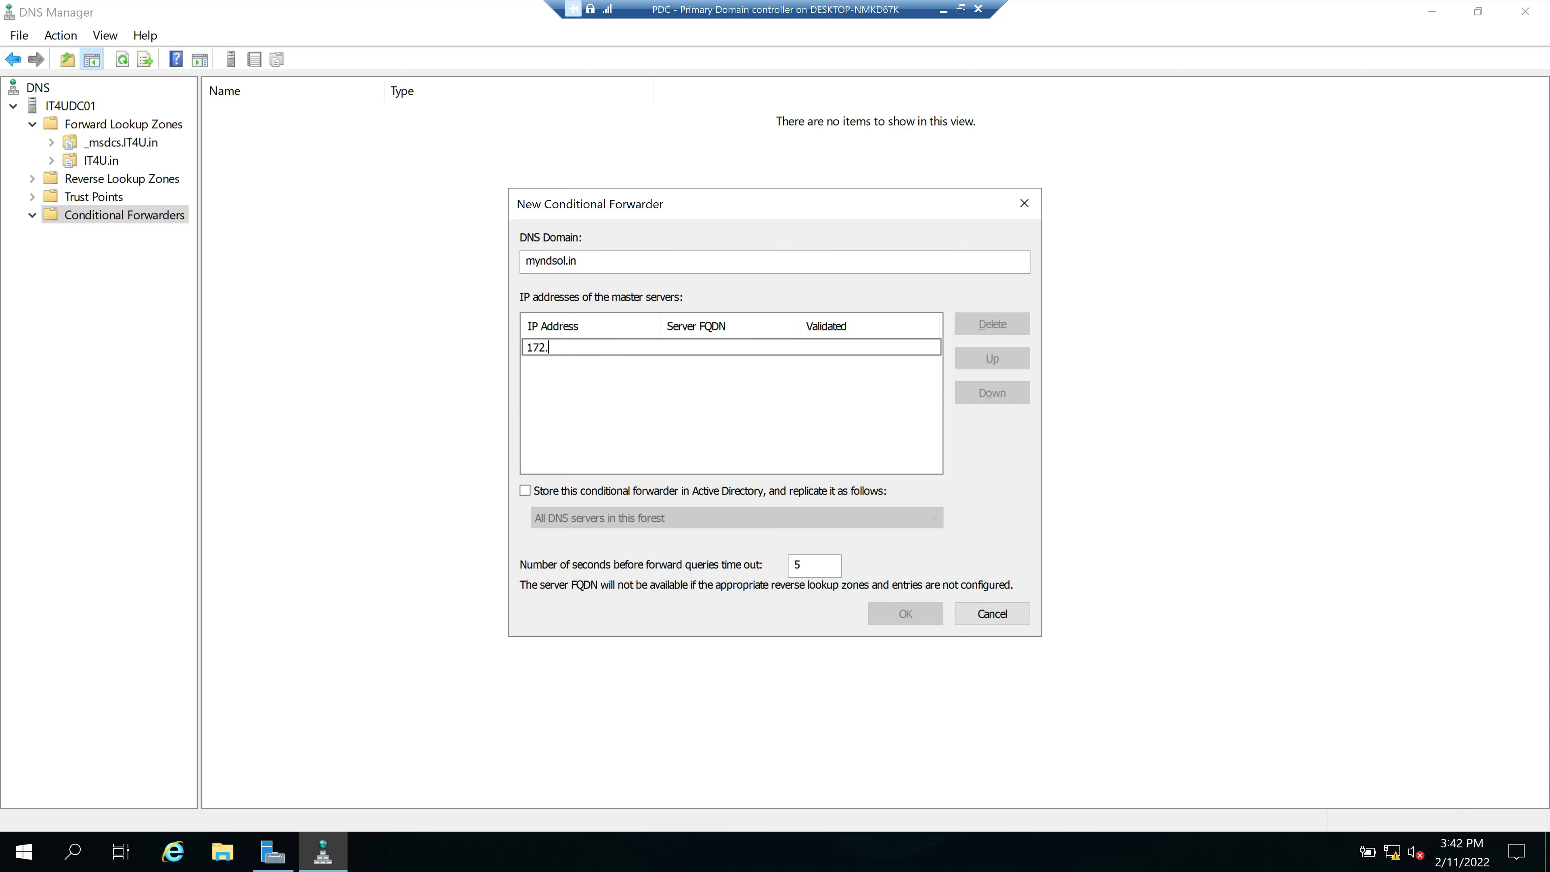
text(16.20.15)
key(Return)
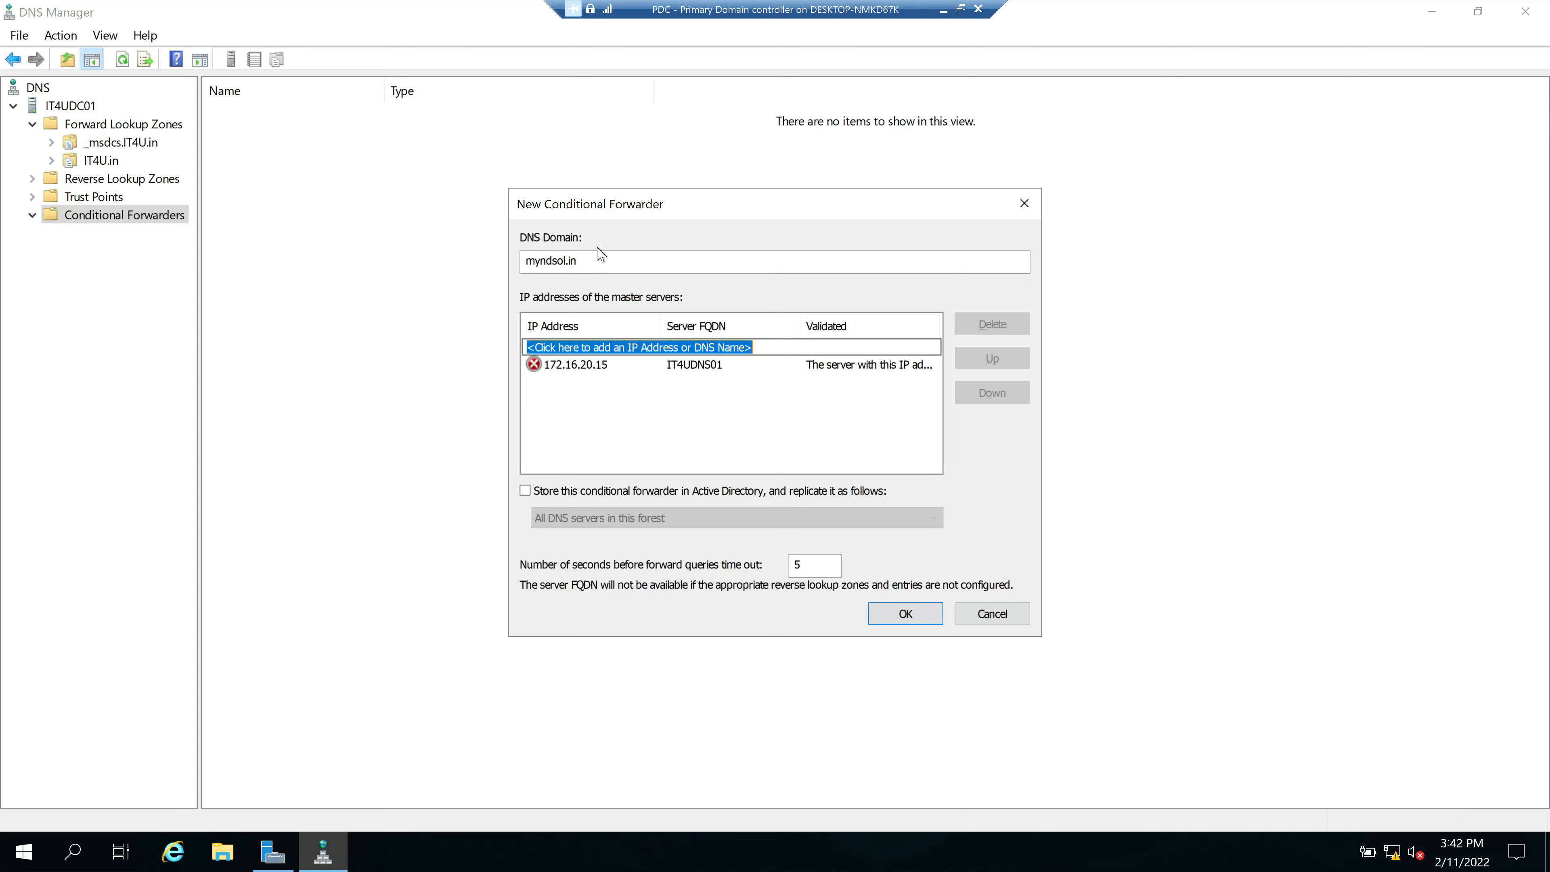
click(920, 617)
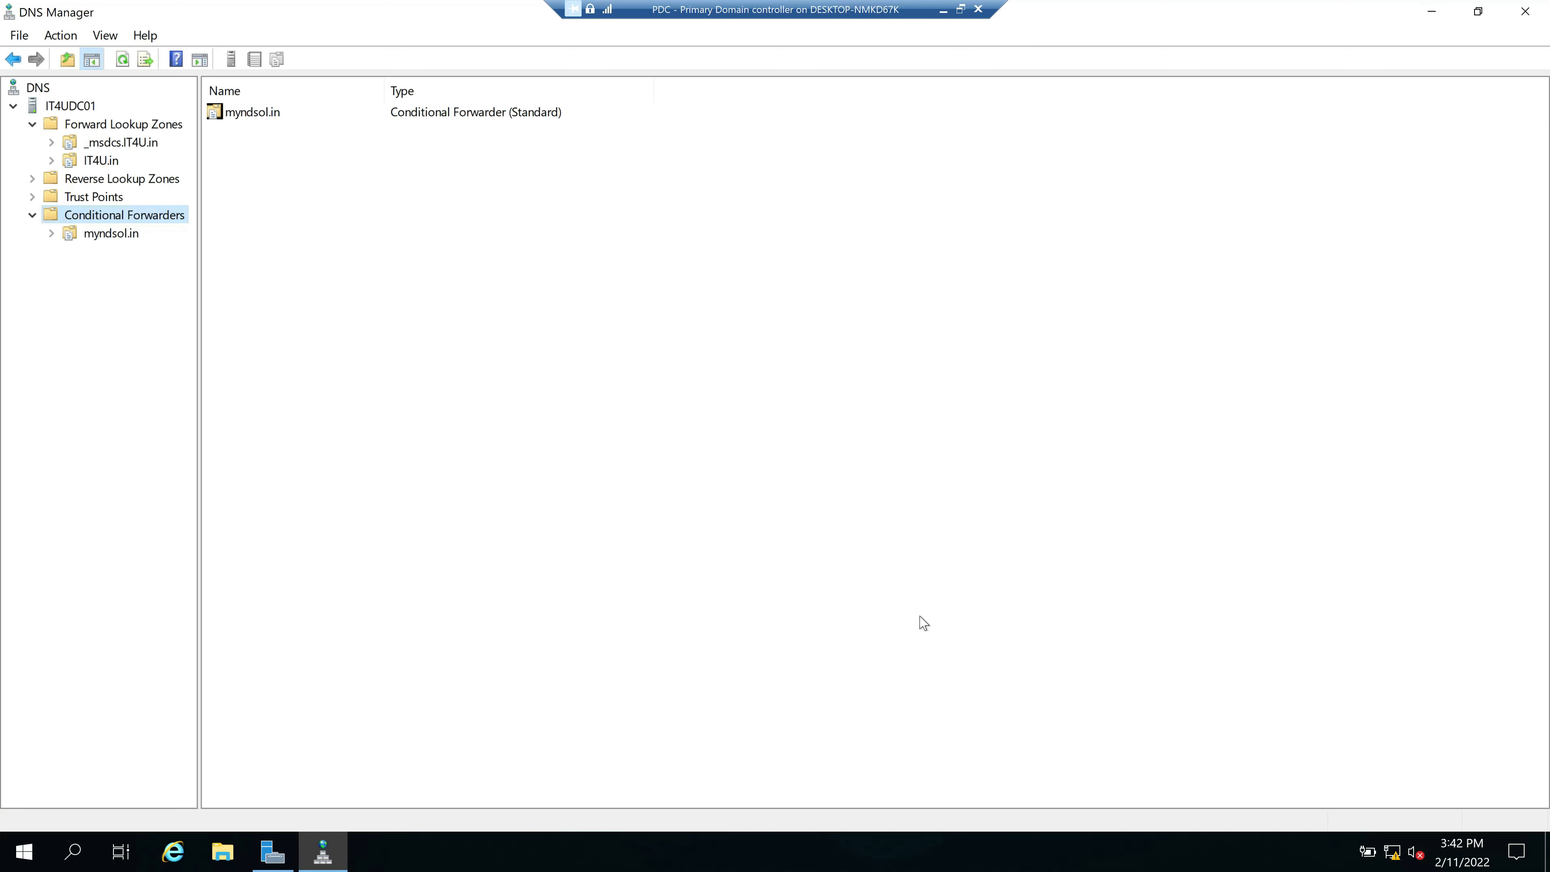
click(110, 236)
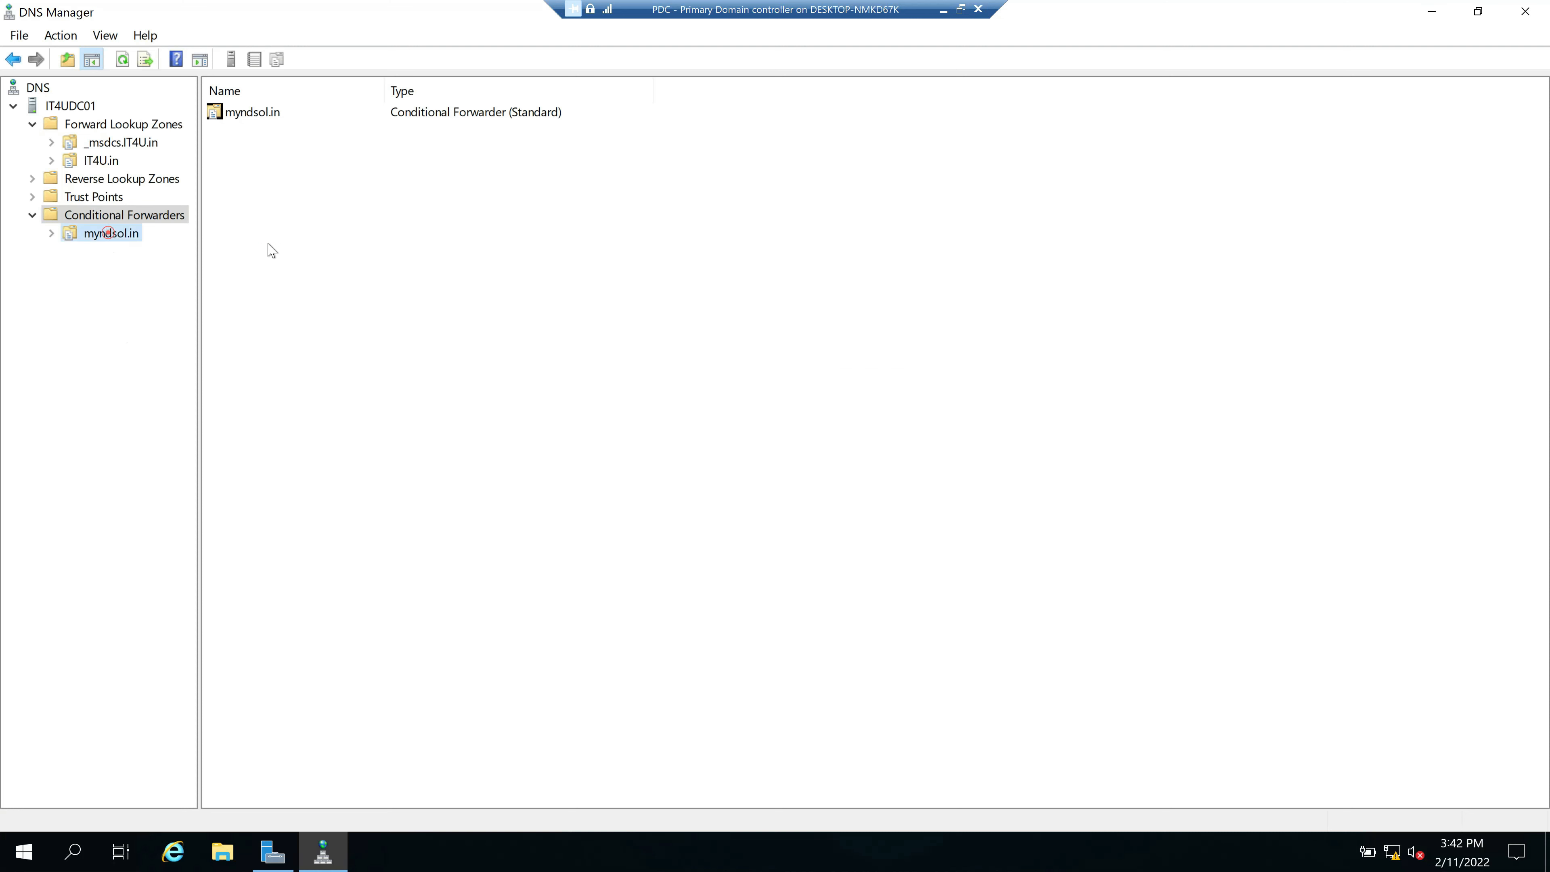
click(392, 323)
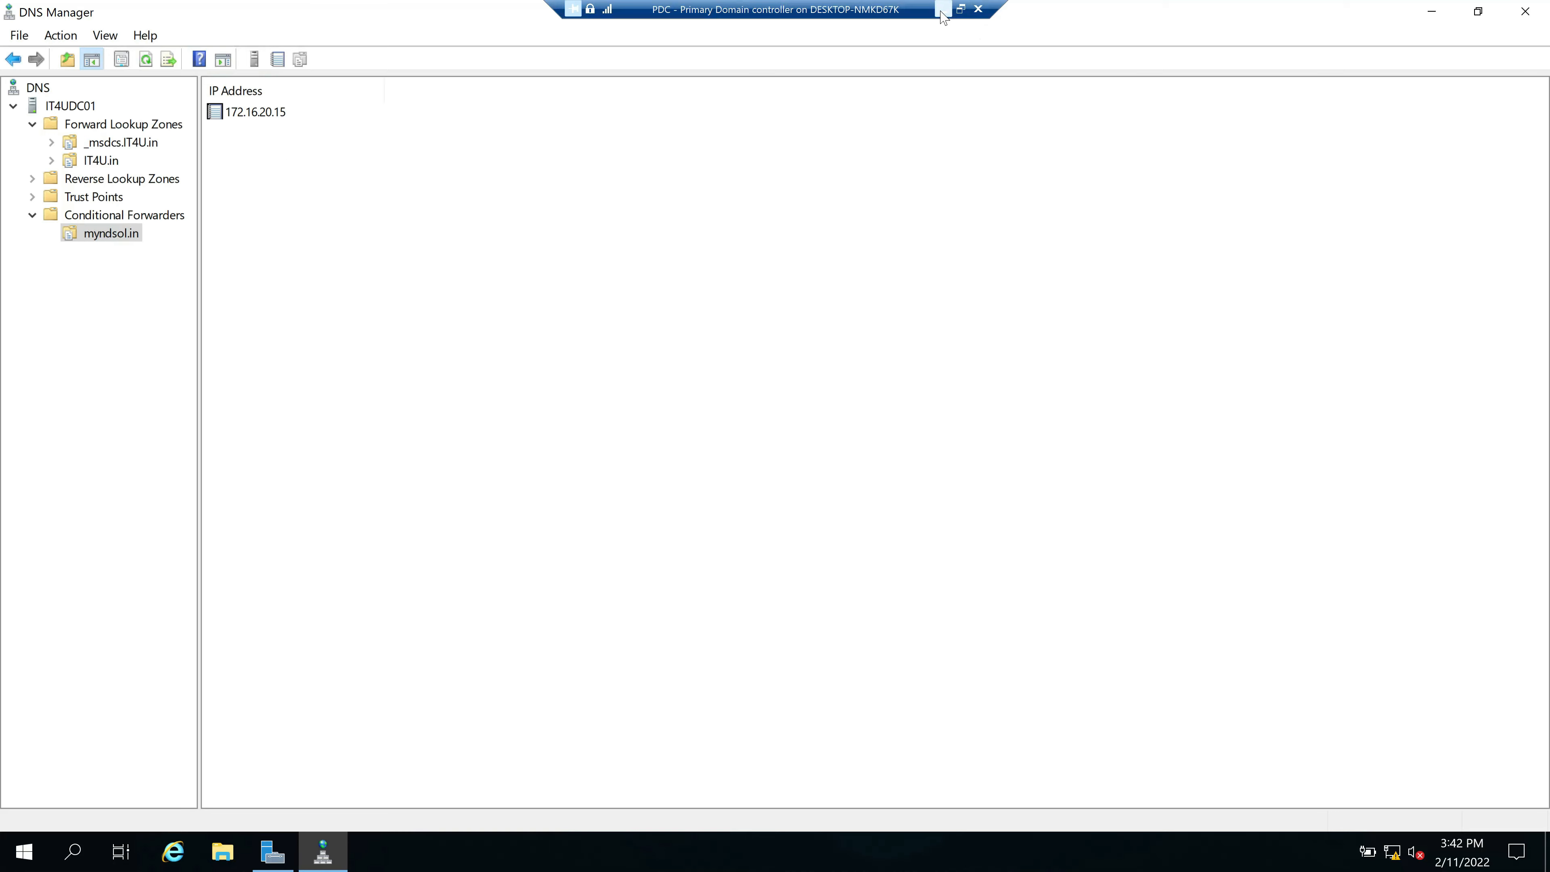
Step: Go back to Windows-10 M4 and ping it4udns01.myndsol.in again to test the recreated conditional forwarder
click(944, 10)
click(932, 704)
key(Up)
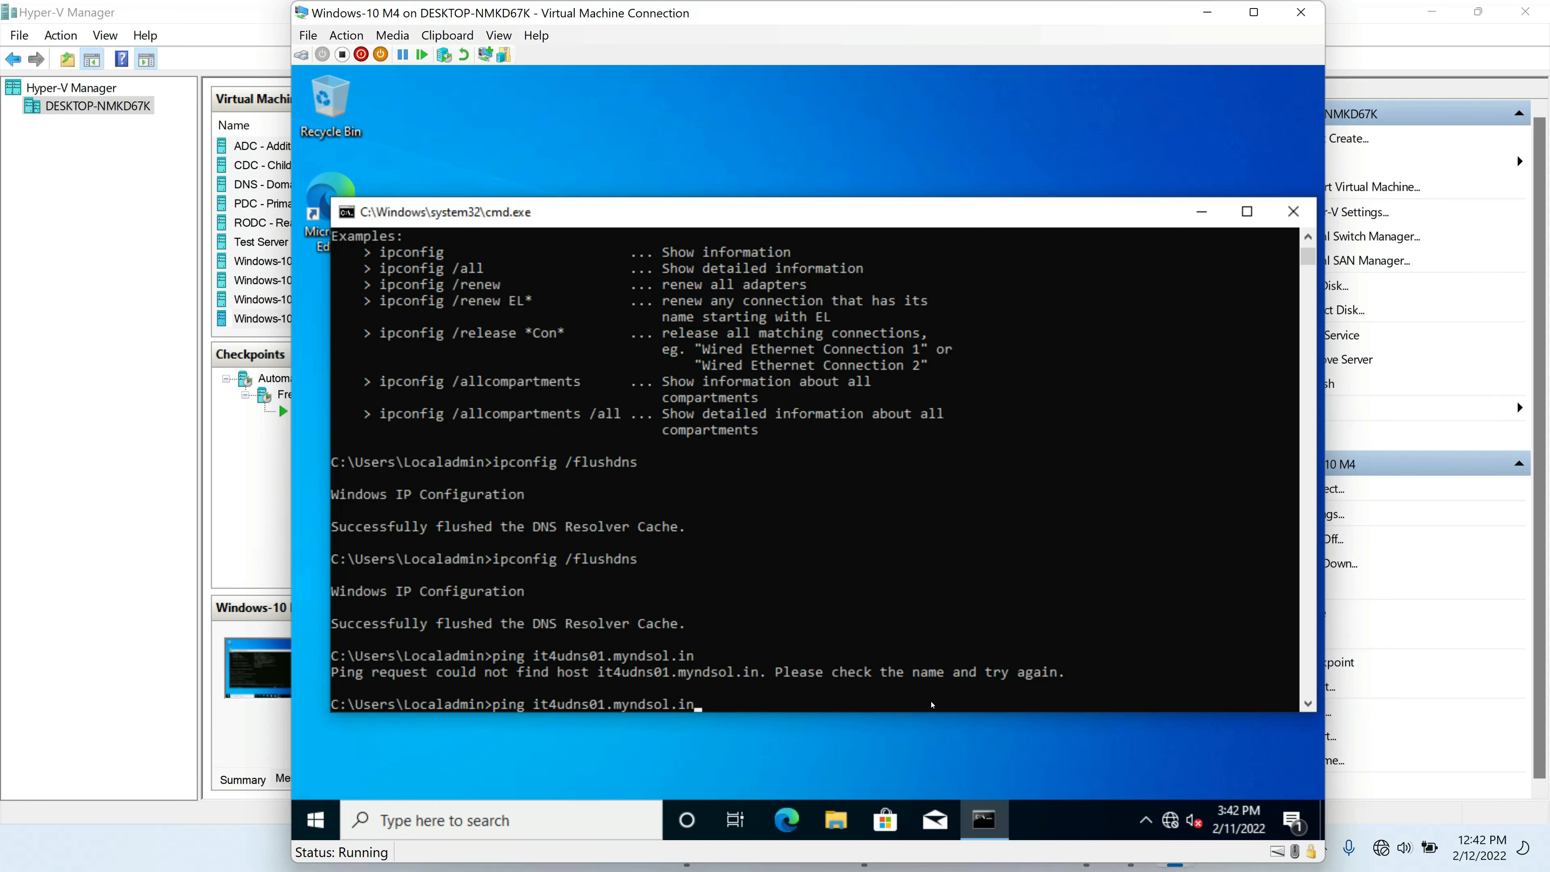
key(Return)
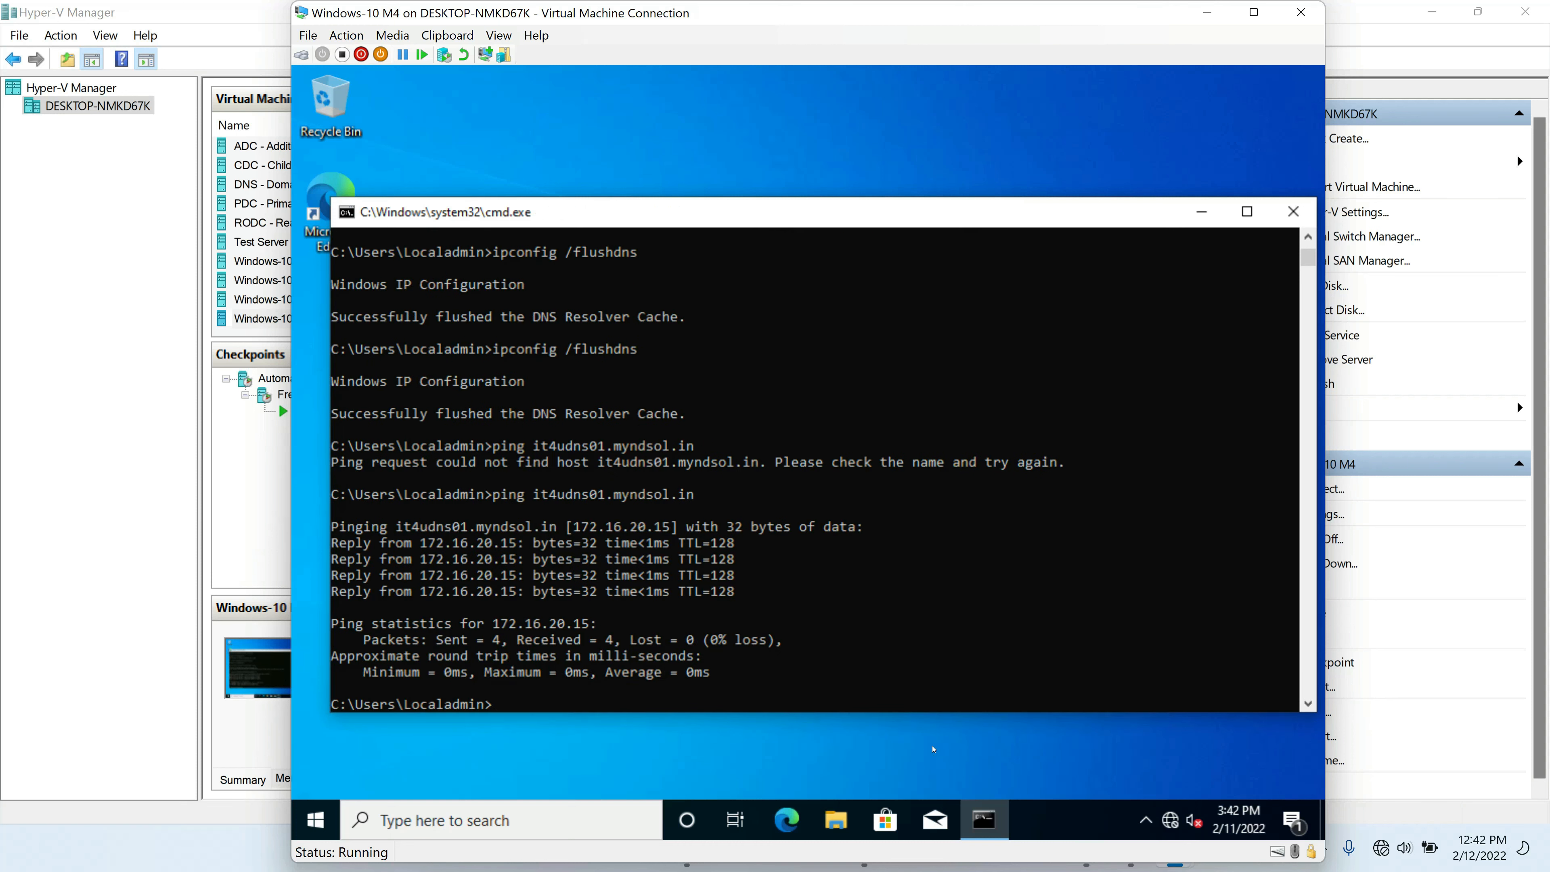
Step: Minimise the Windows-10 M4 virtual machine and switch to Paint to review the DNS Part-4 network diagram
click(153, 553)
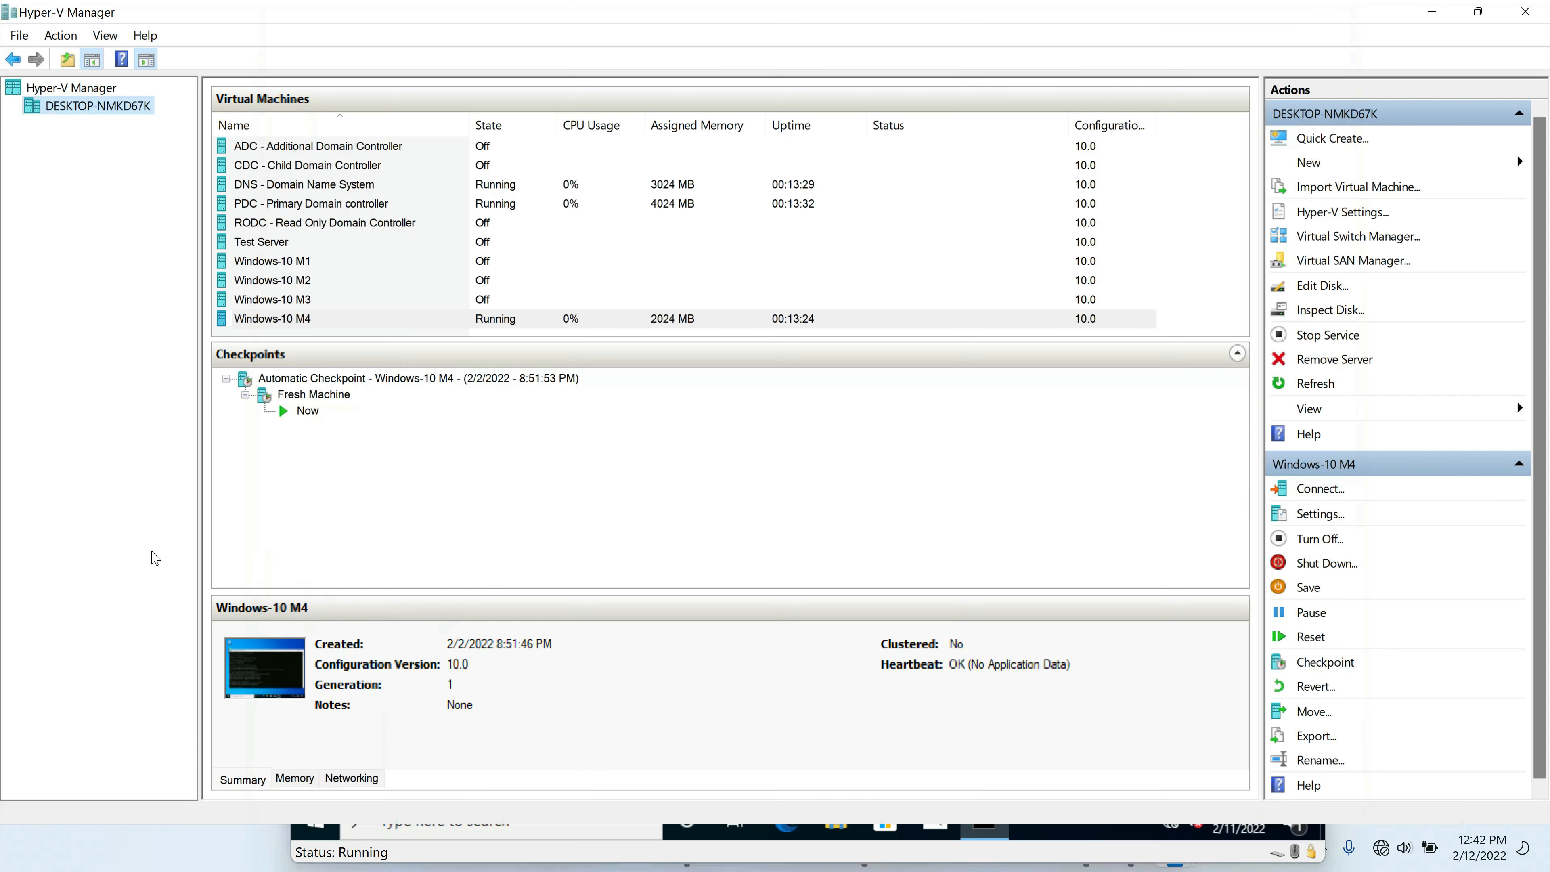
click(1171, 861)
click(1207, 12)
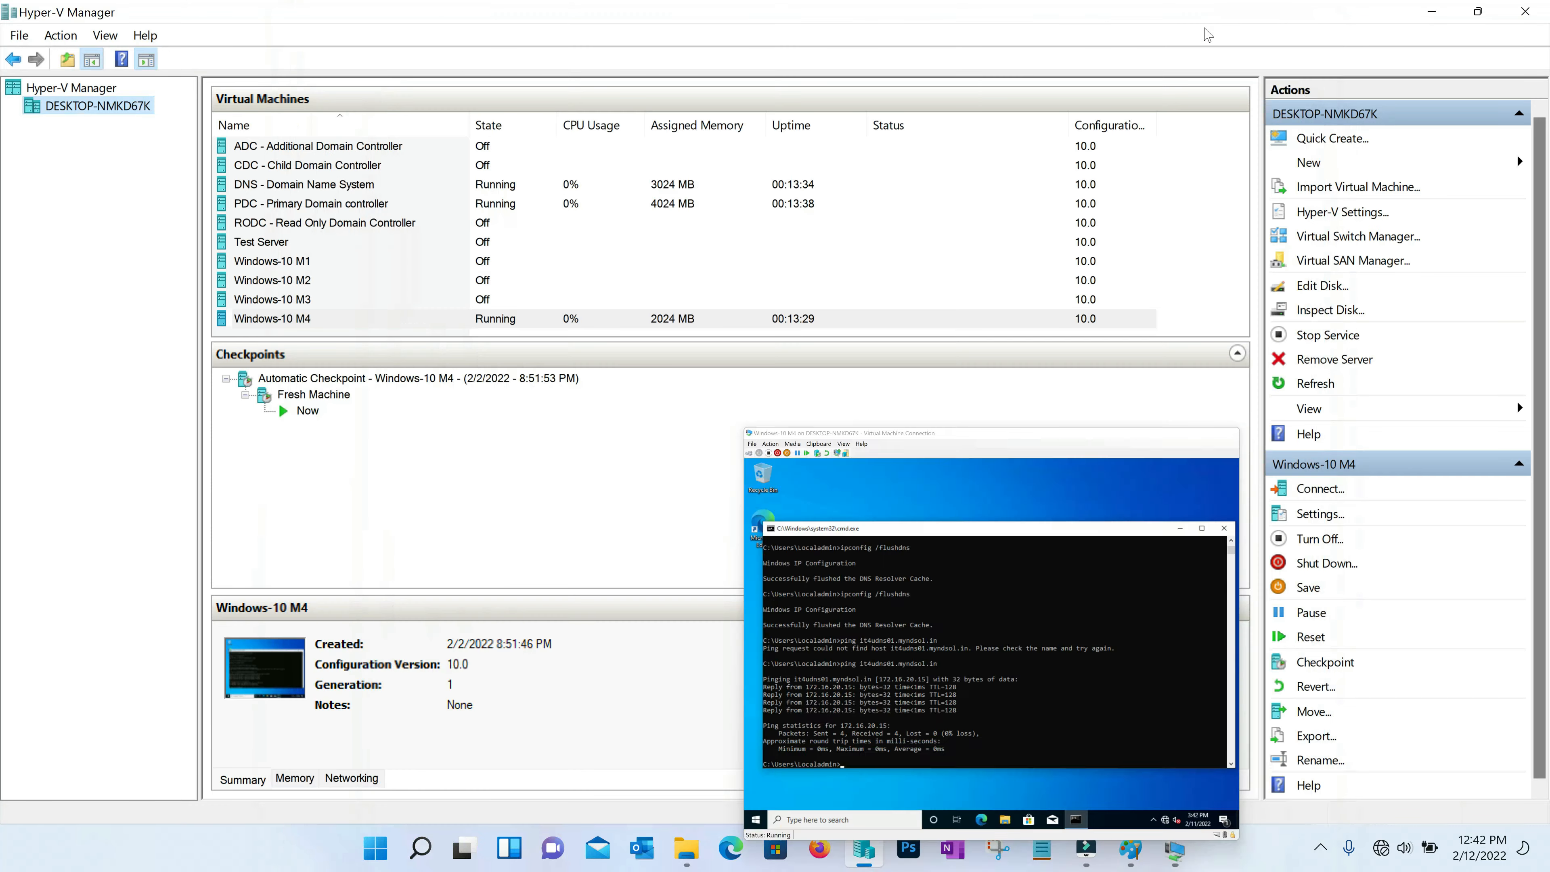
click(1131, 847)
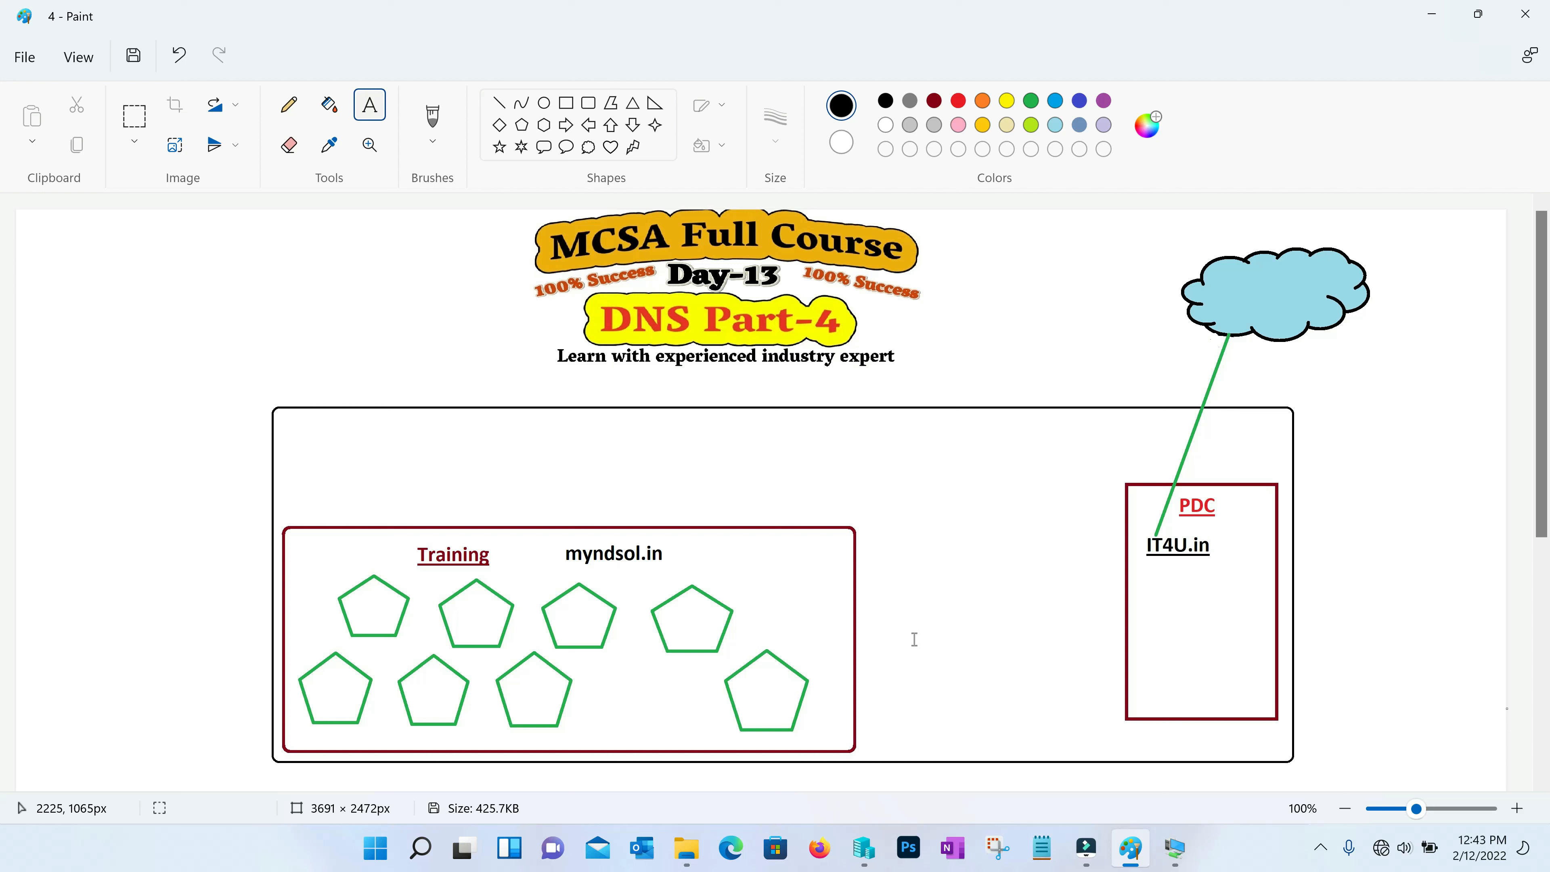
Step: Switch to the PDC virtual machine and review the host, name server and SOA records in the IT4U.in forward lookup zone
click(1175, 848)
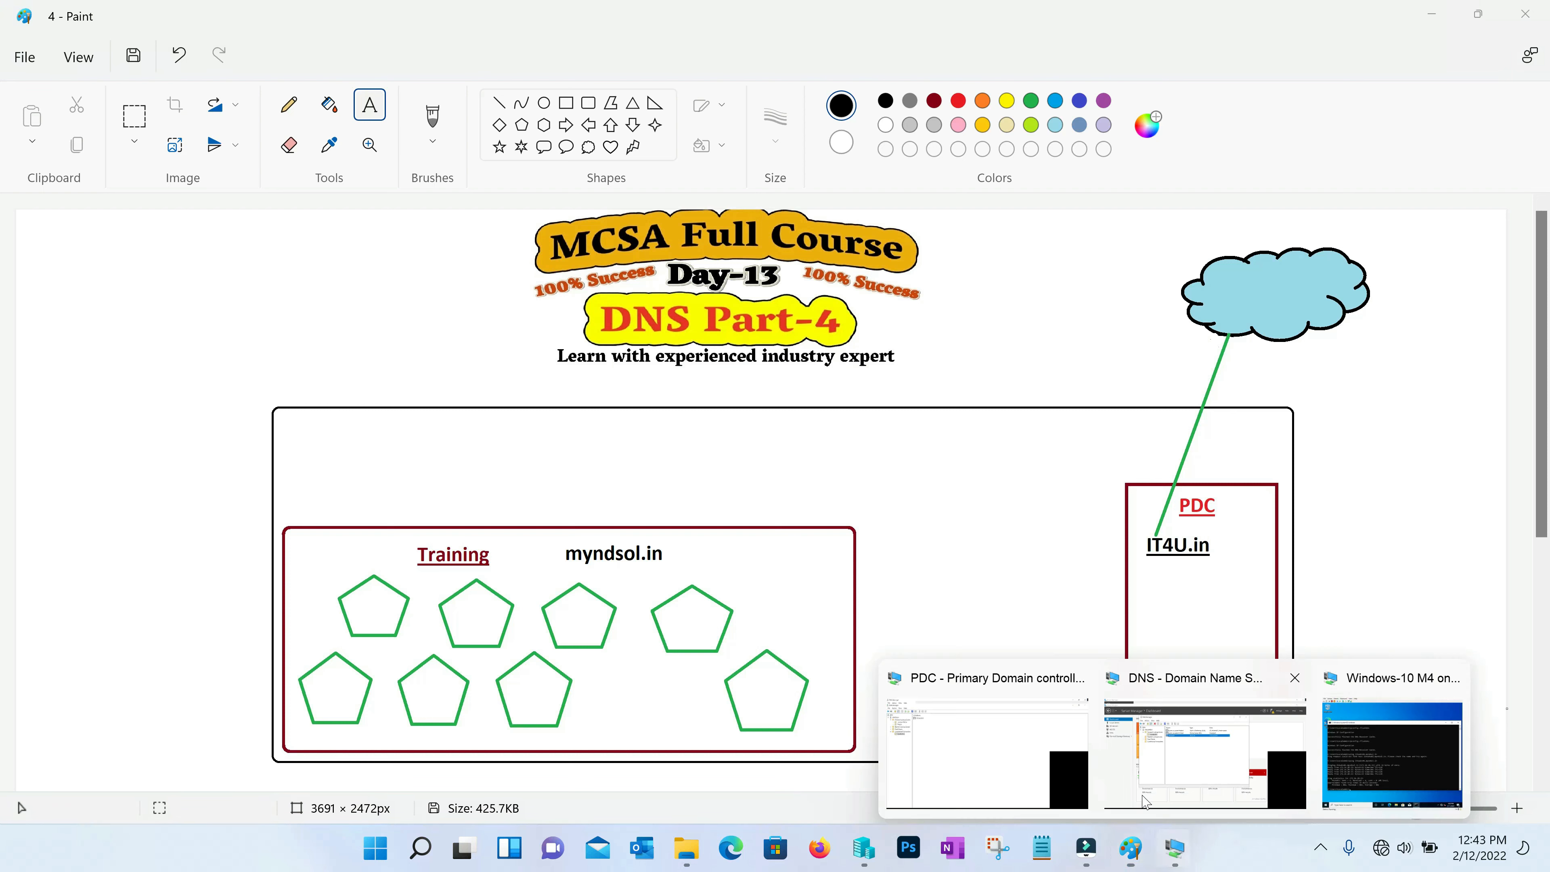
click(1033, 753)
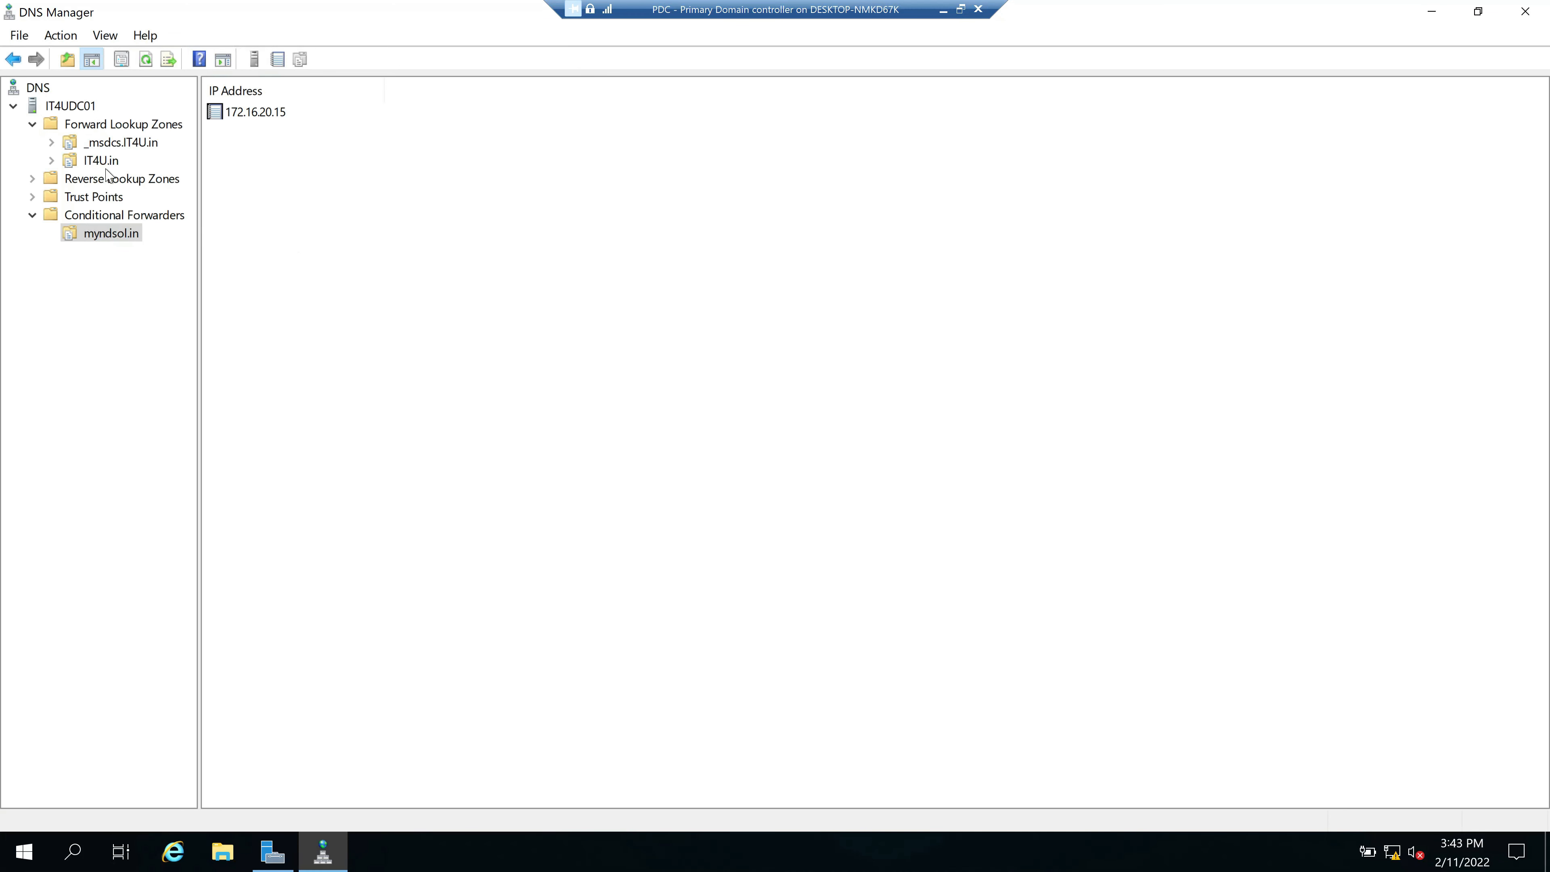
click(100, 160)
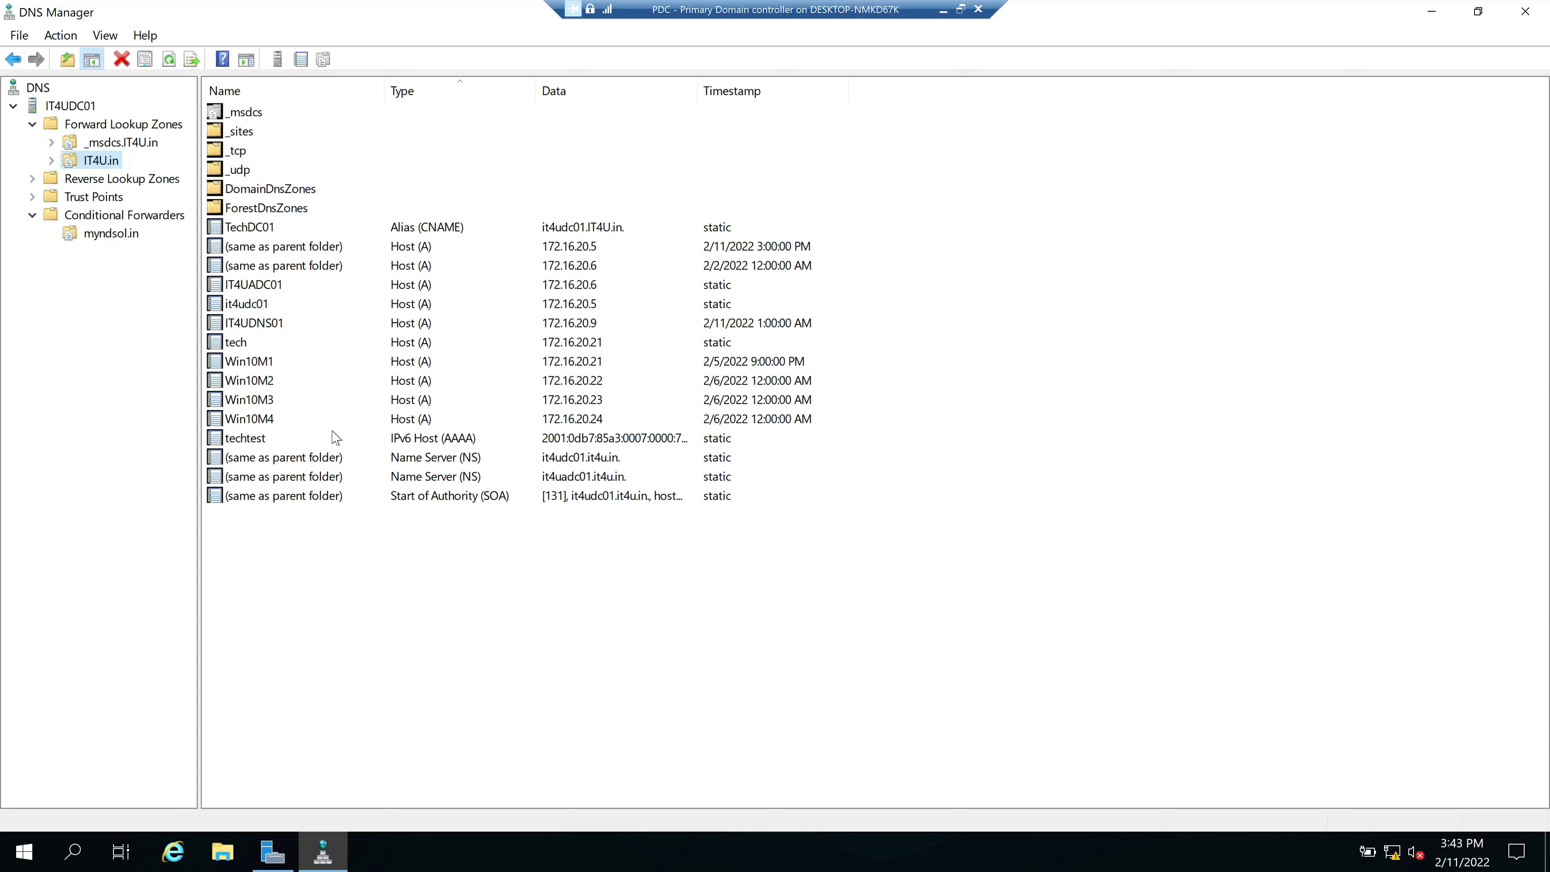
click(336, 440)
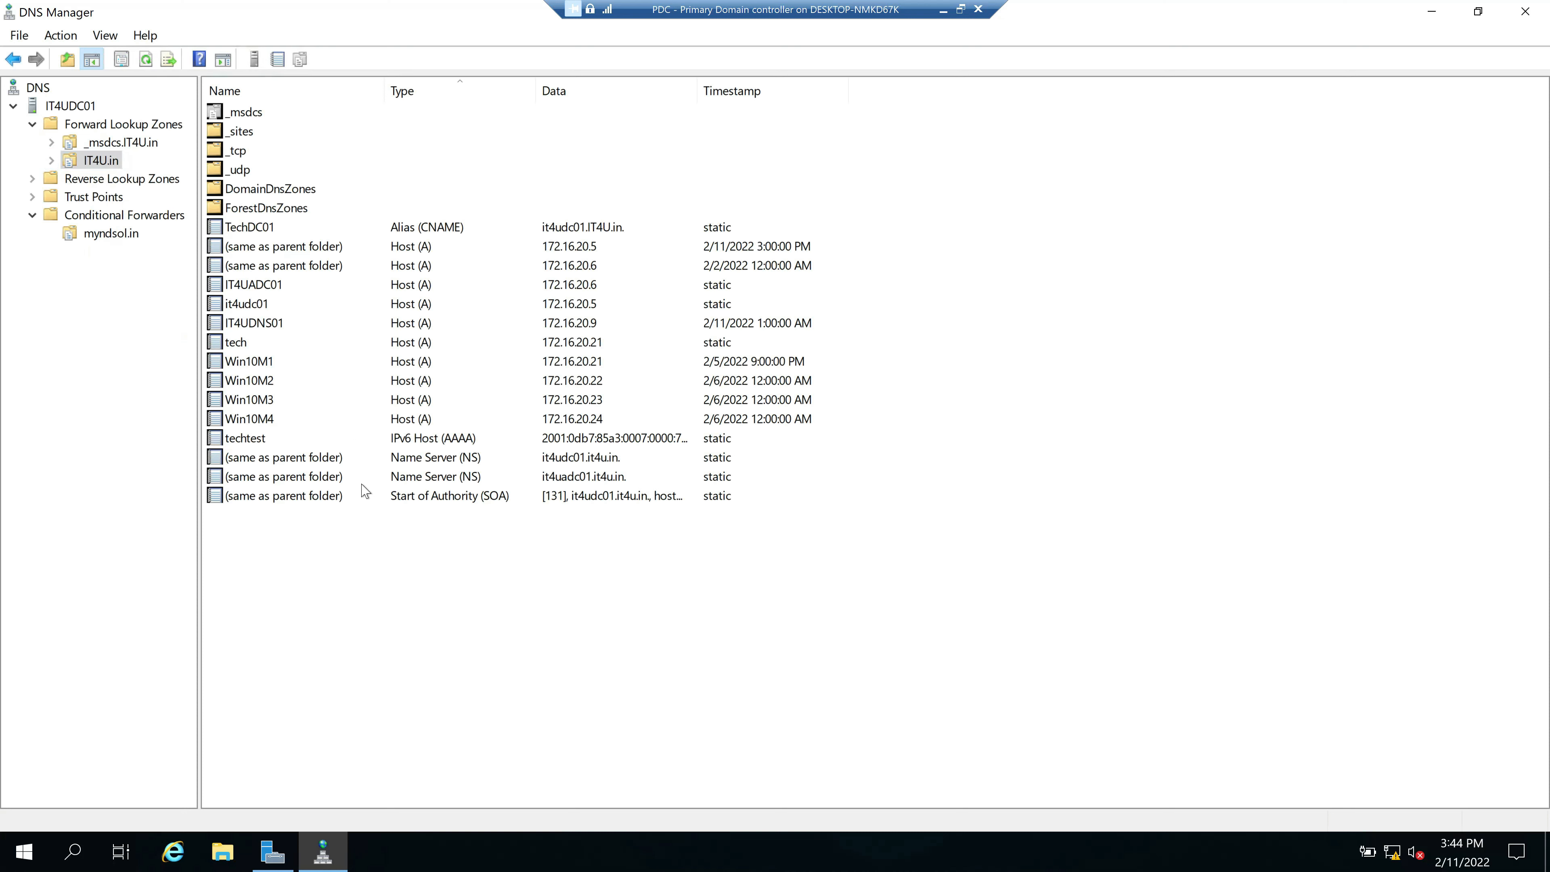
click(354, 501)
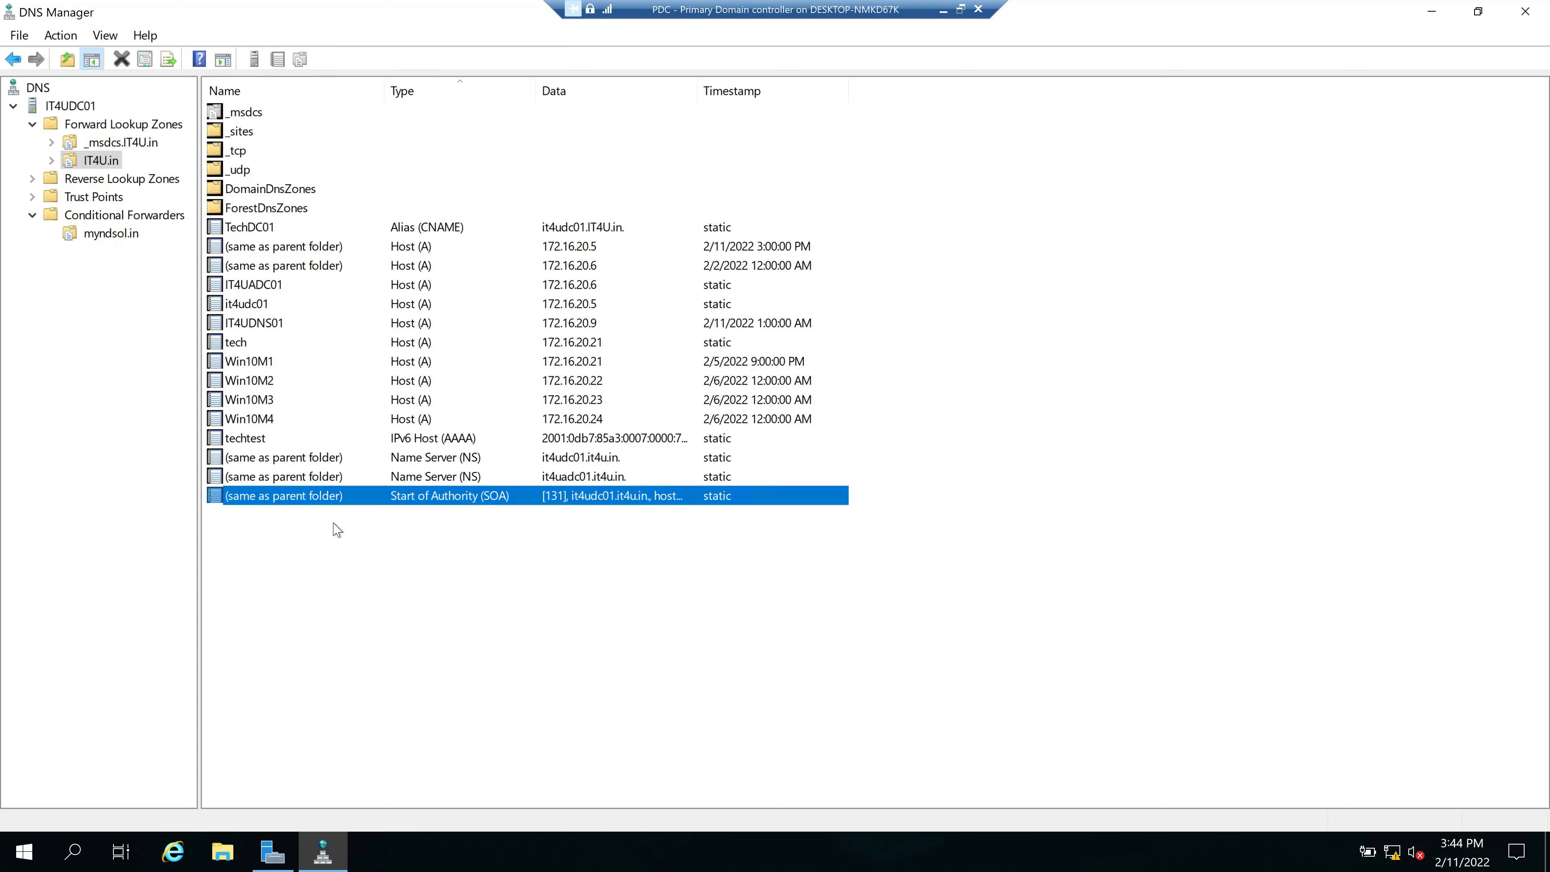
click(320, 478)
click(334, 423)
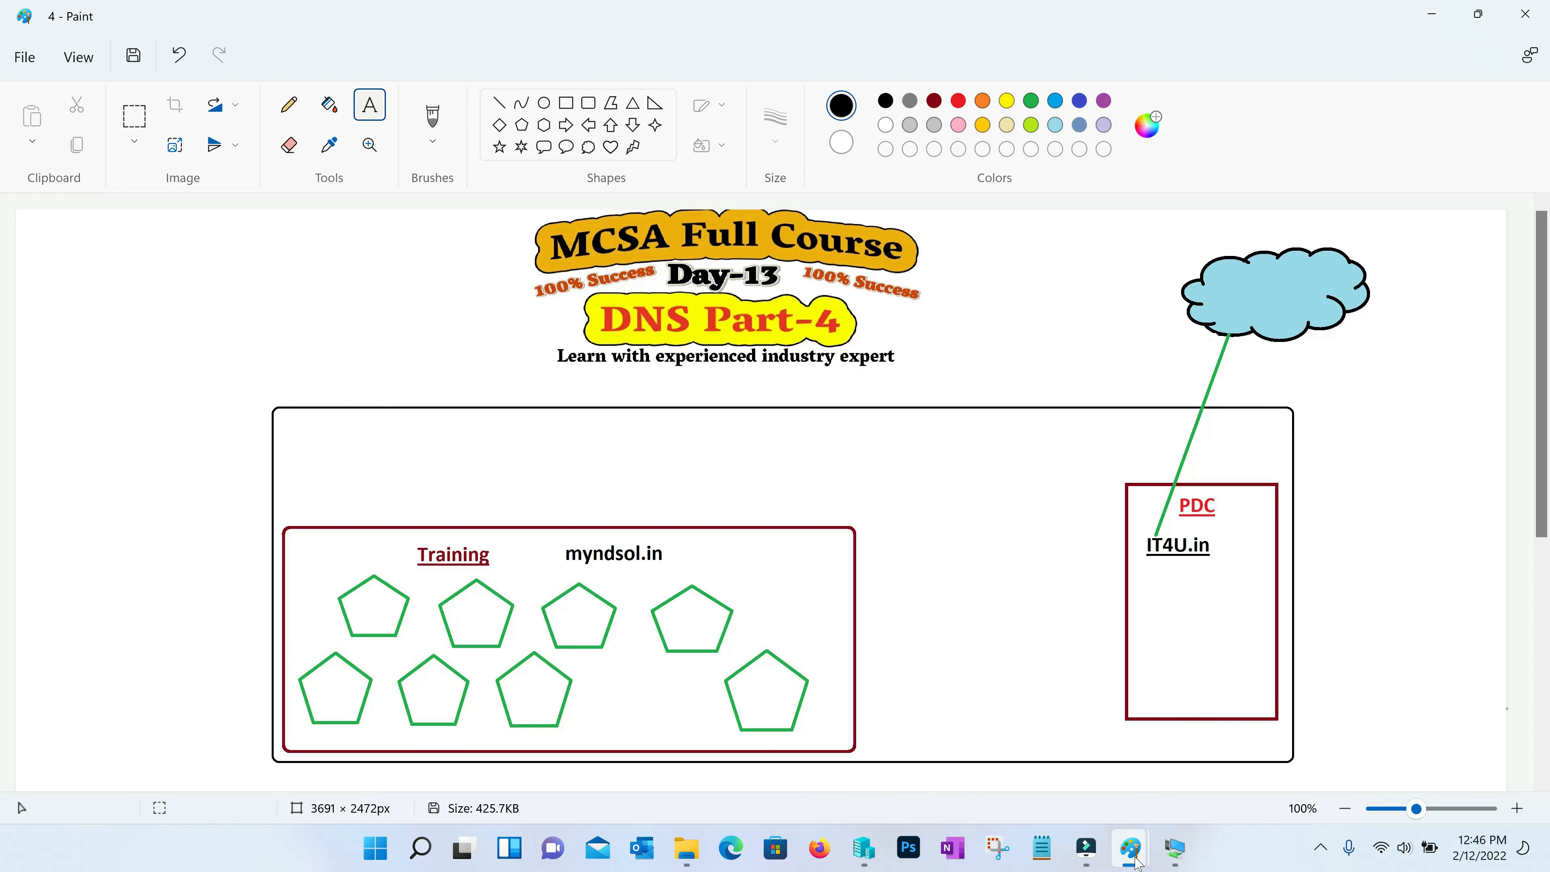
Step: Review the conditional forwarder notes in Paint and open the IT4UDC01 server properties in DNS Manager on the PDC
mouse_move(1136, 861)
click(1195, 794)
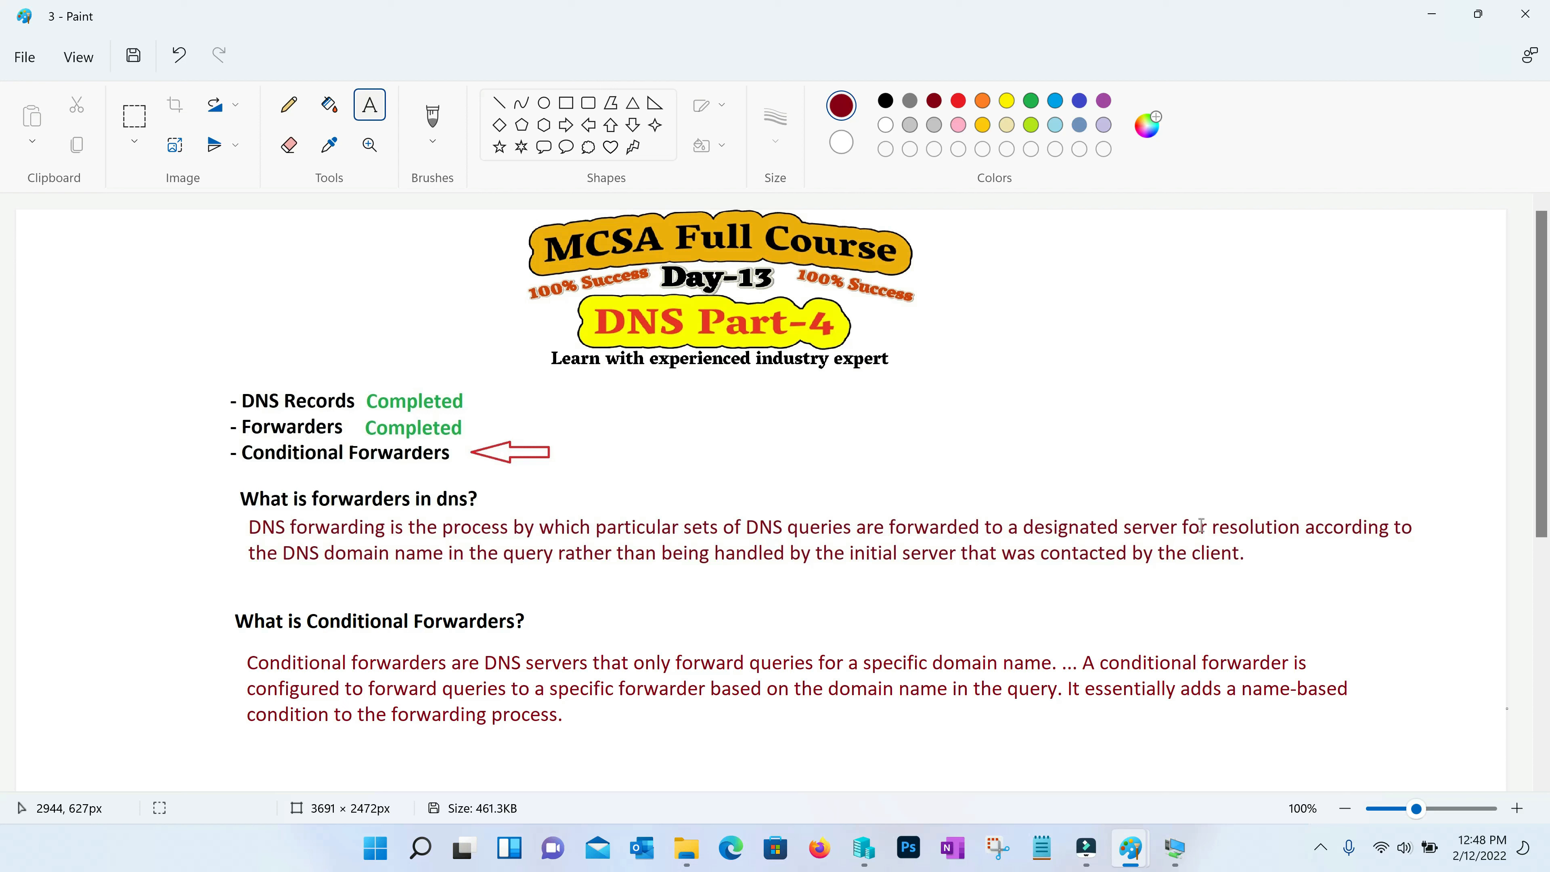
mouse_move(1174, 862)
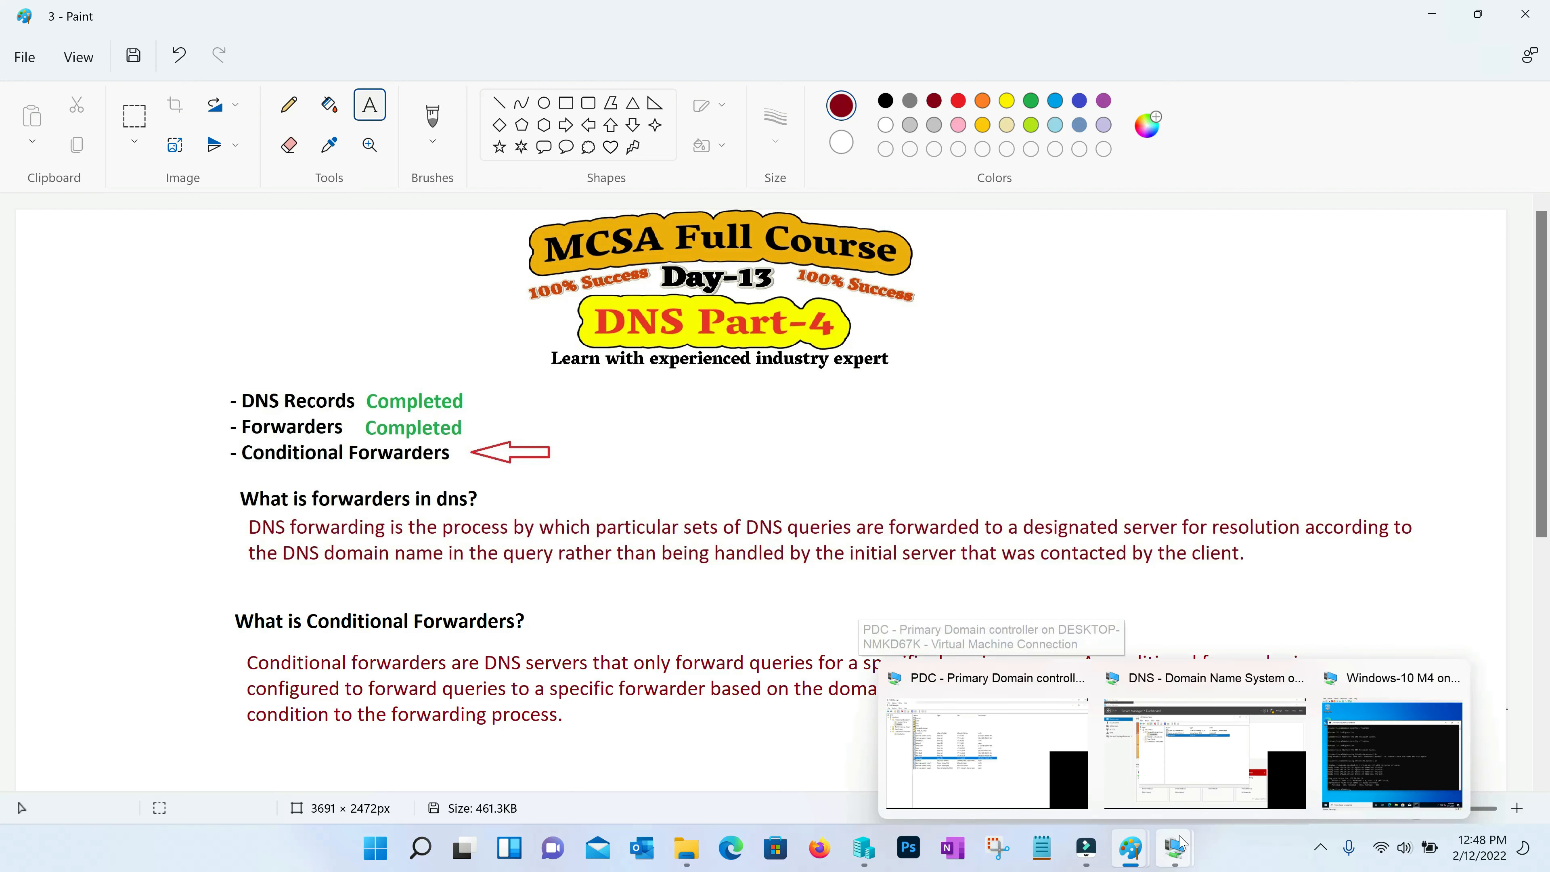
click(1007, 740)
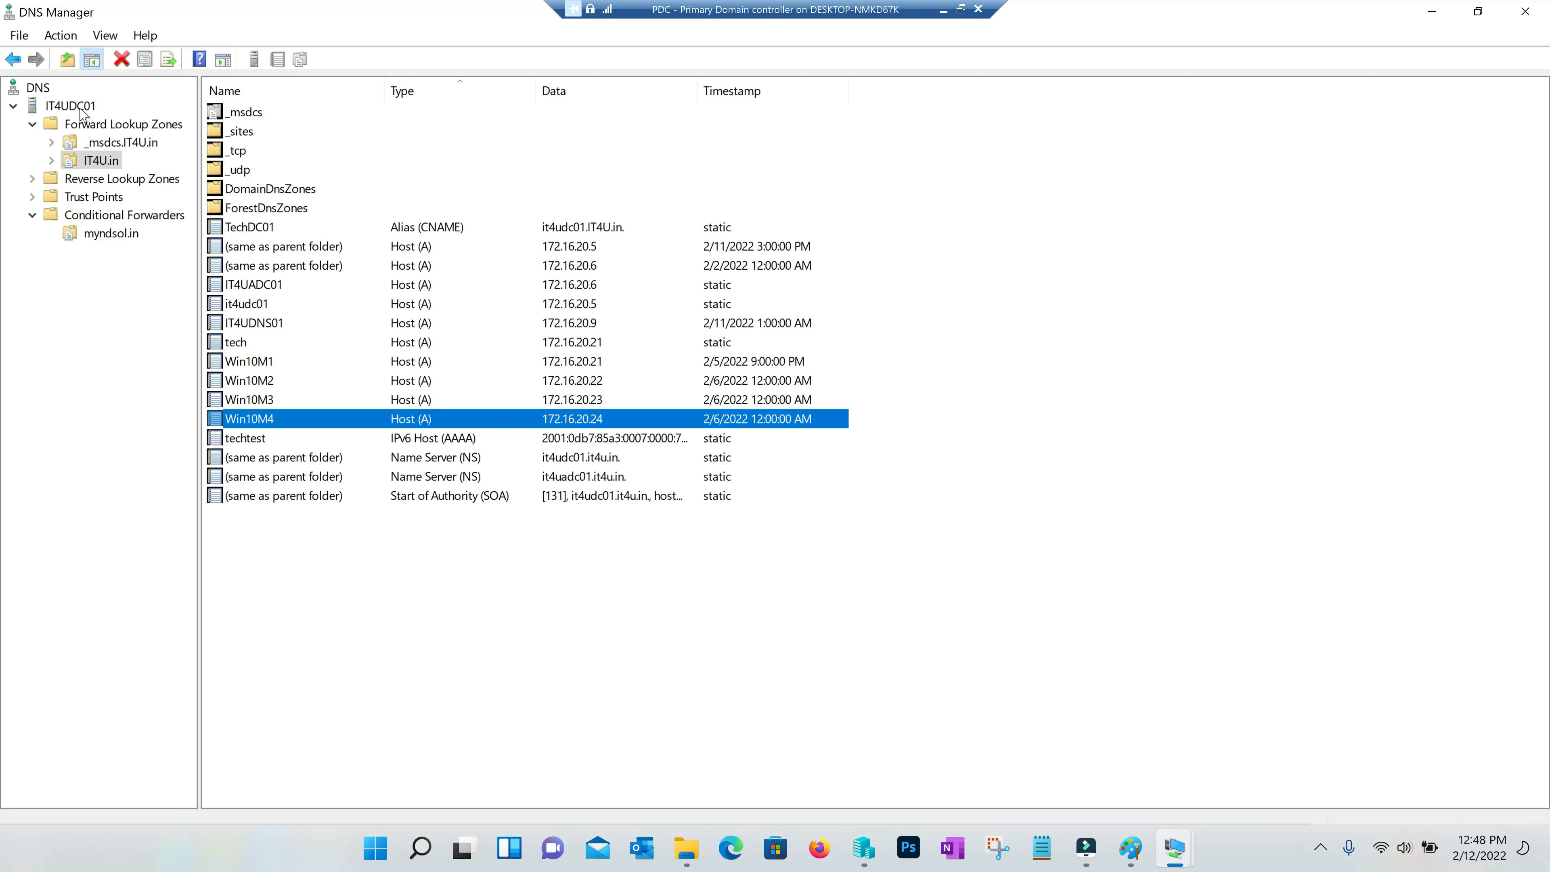
click(80, 107)
right_click(79, 107)
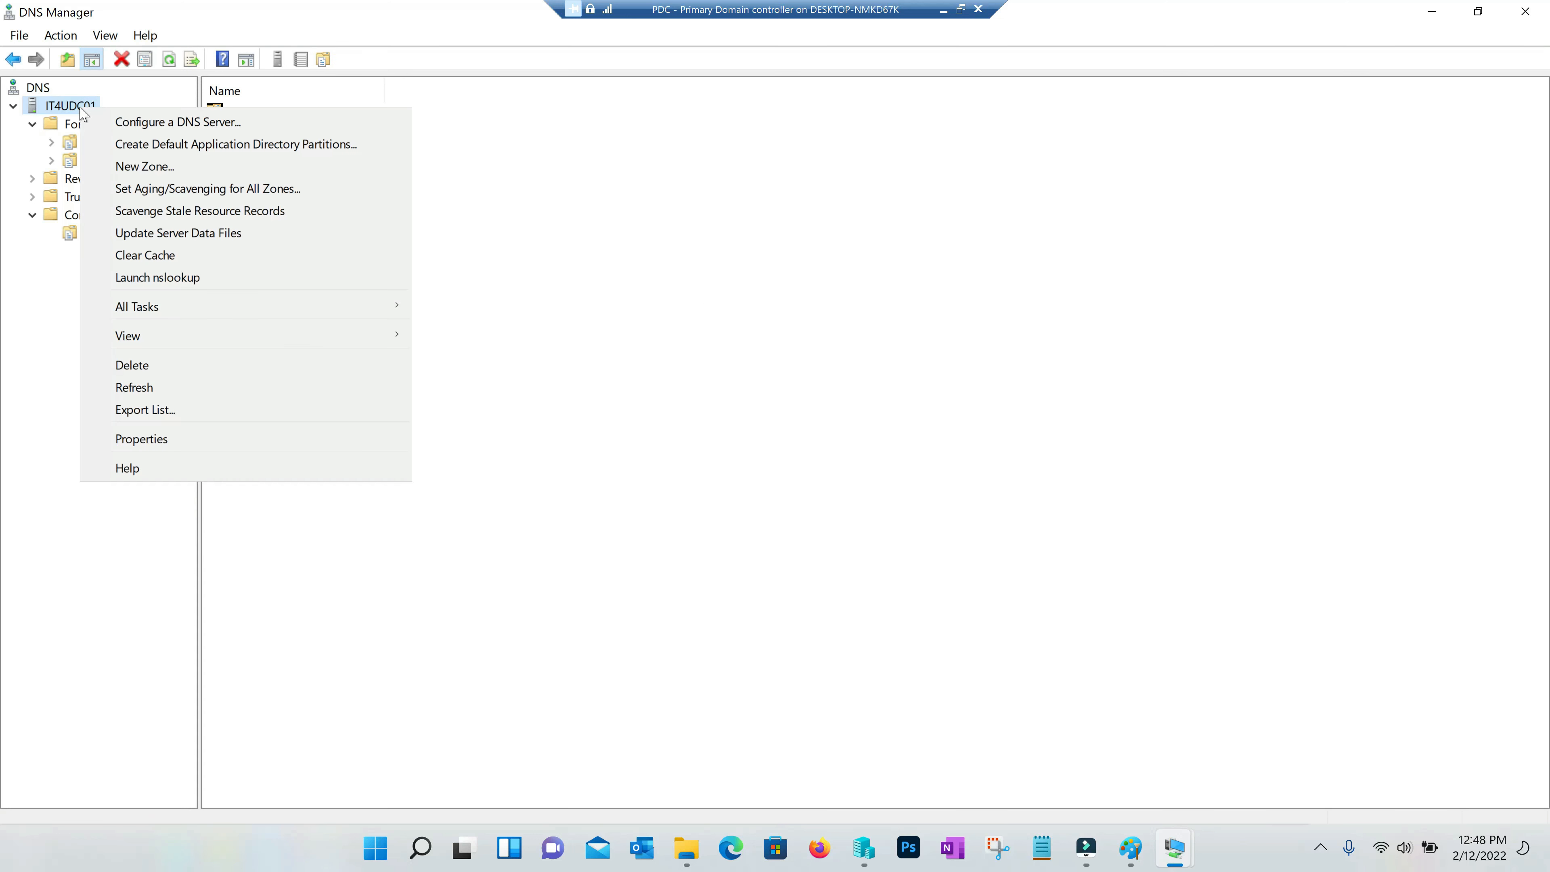
click(167, 441)
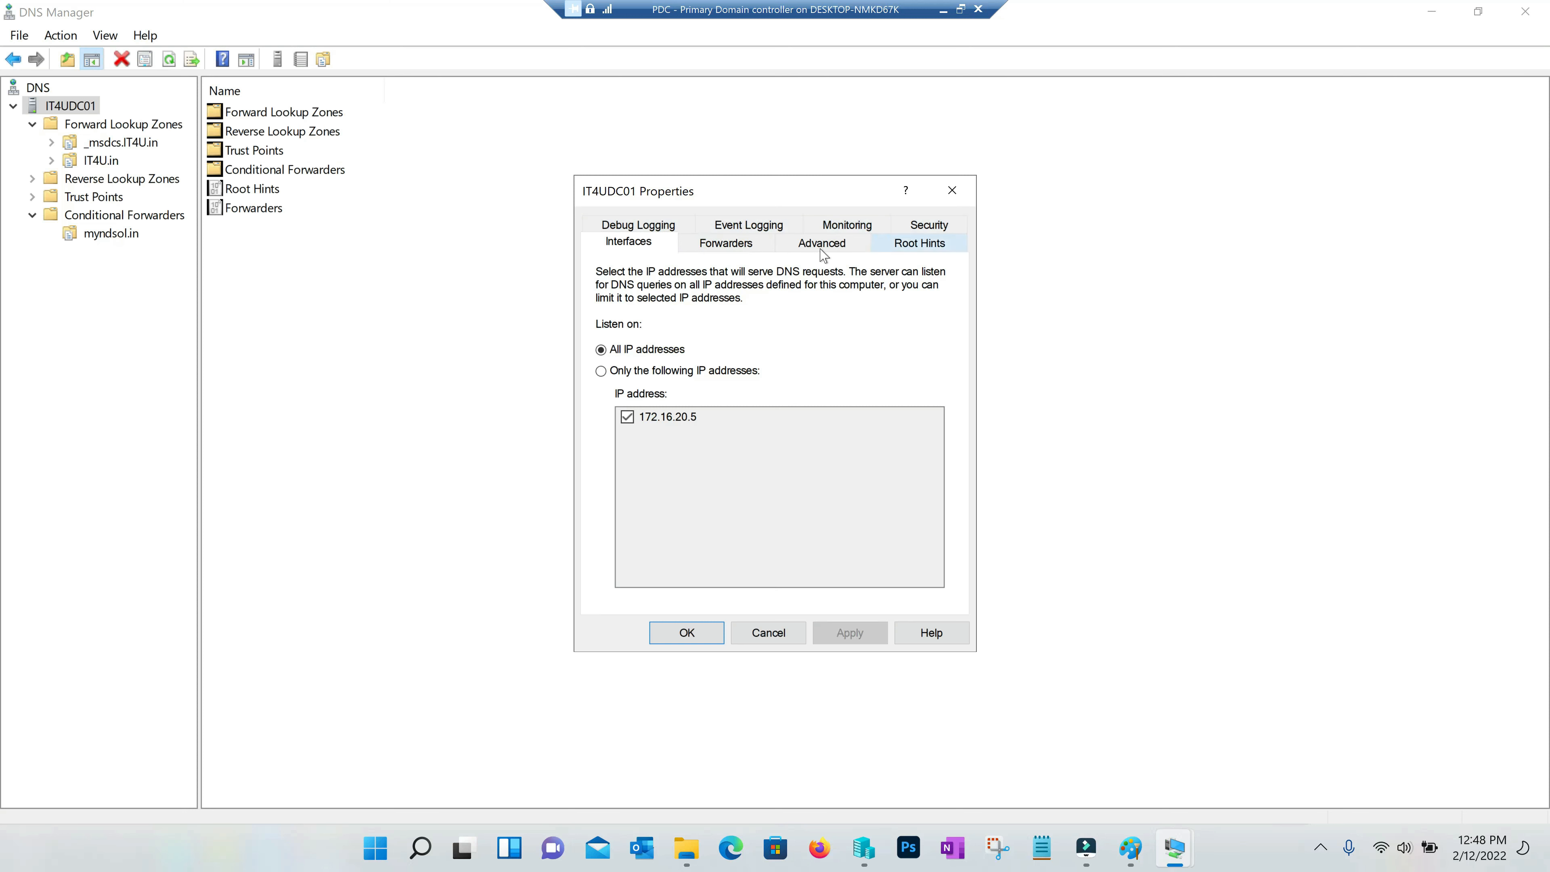
Step: Examine the forwarders, root hints and advanced server options in the IT4UDC01 properties
click(727, 248)
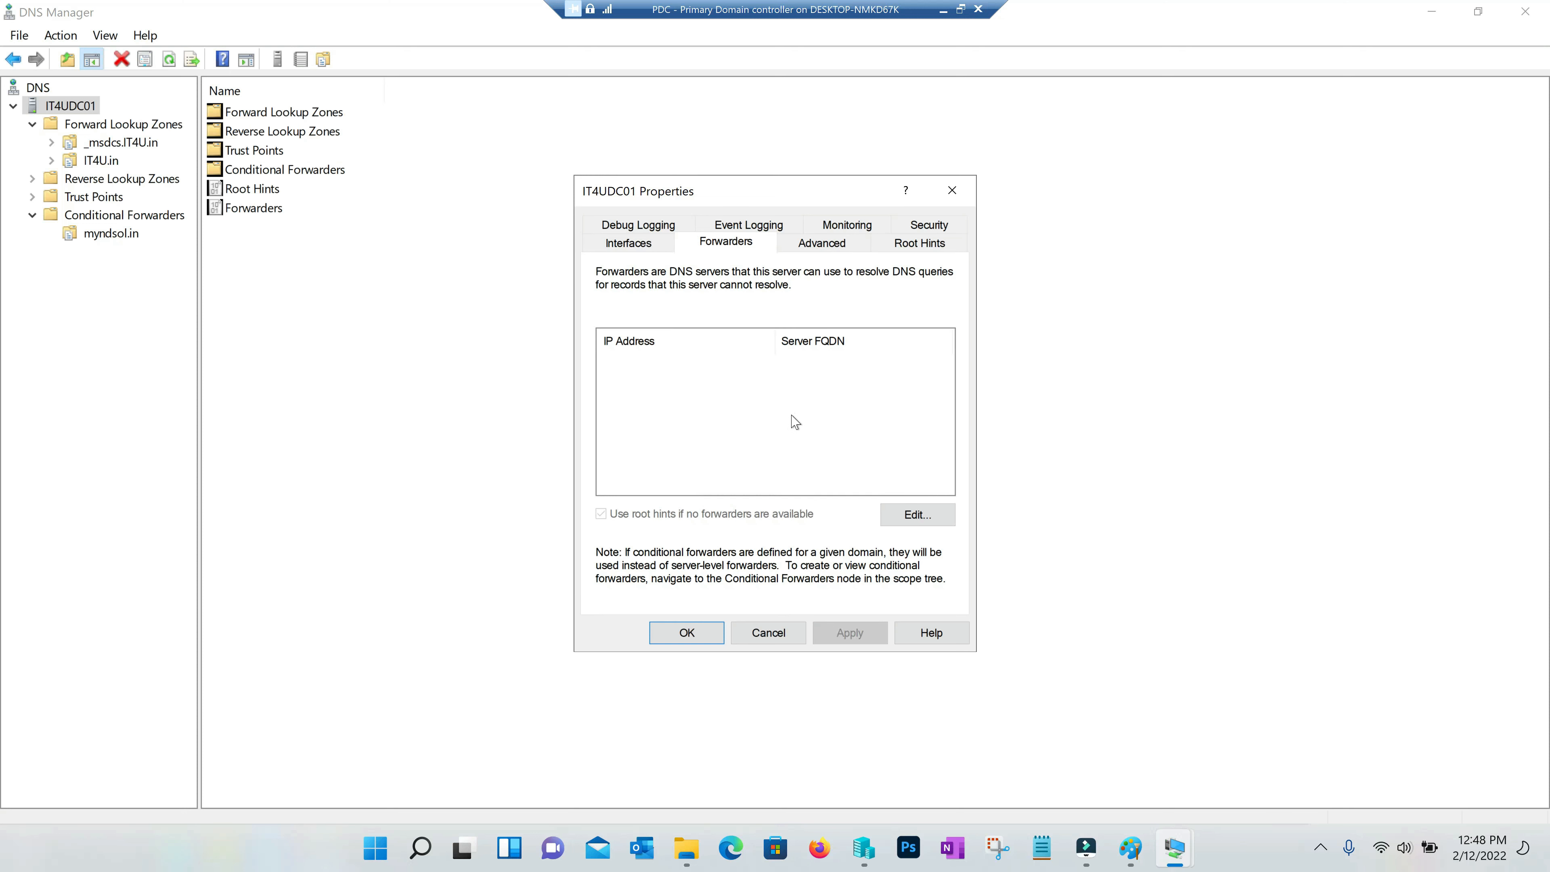
click(921, 248)
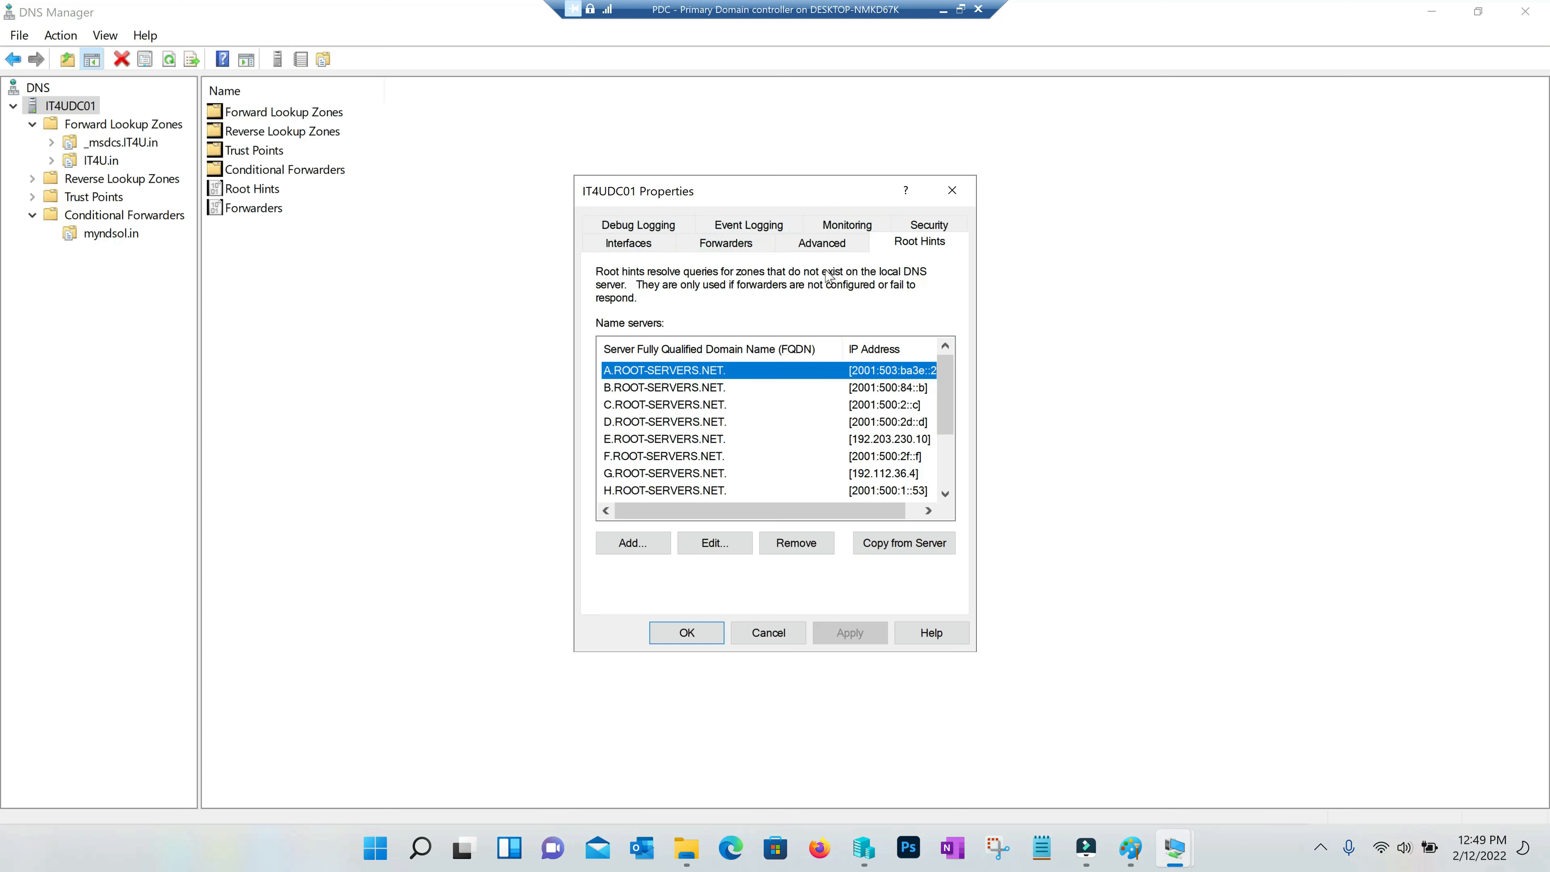
click(822, 243)
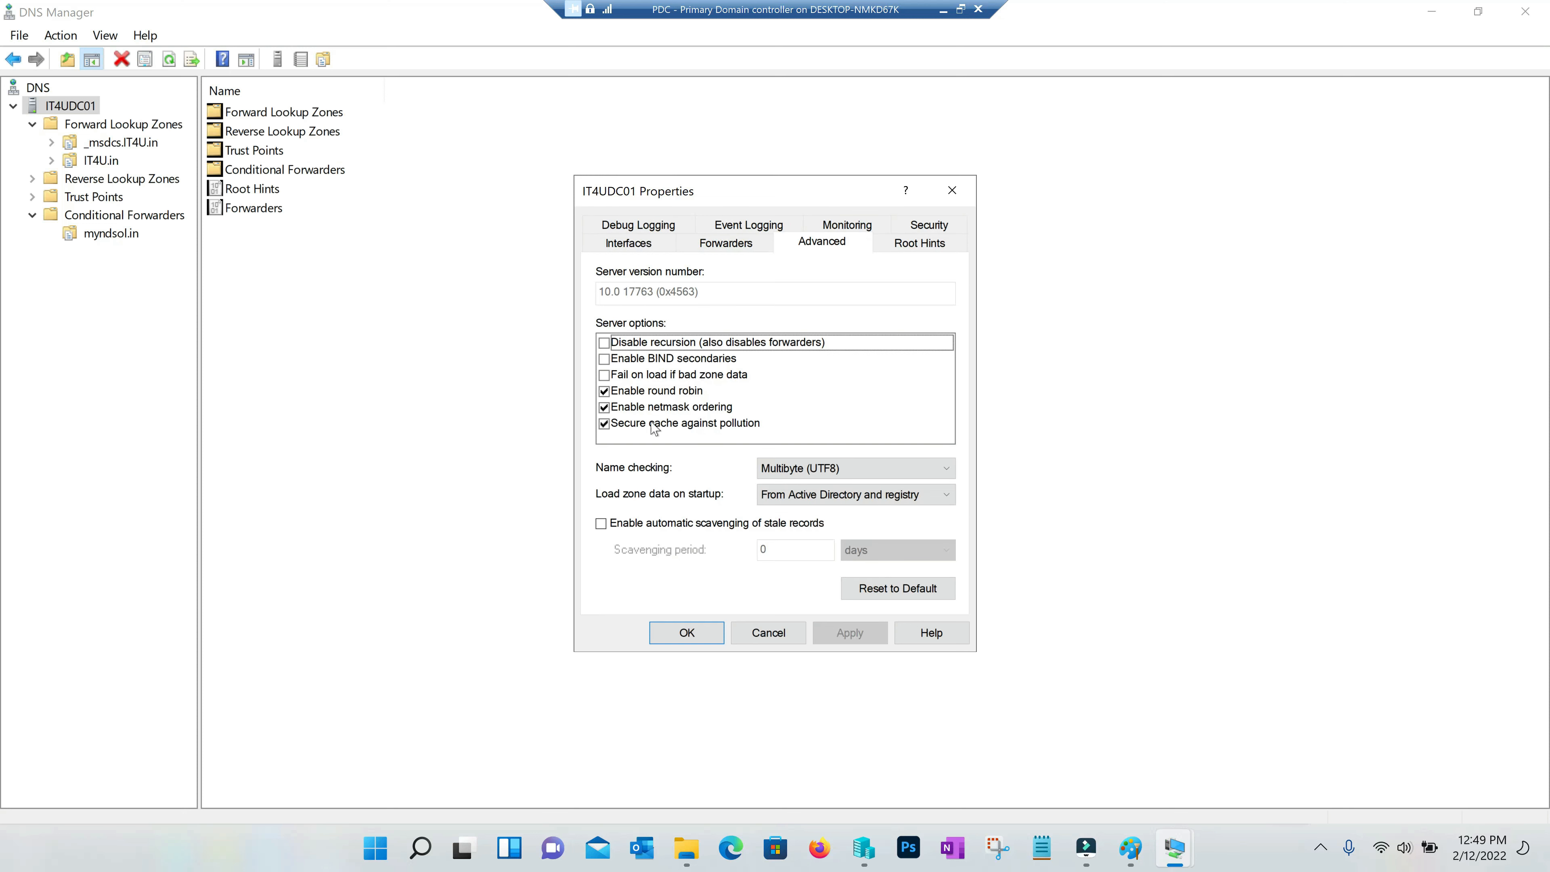
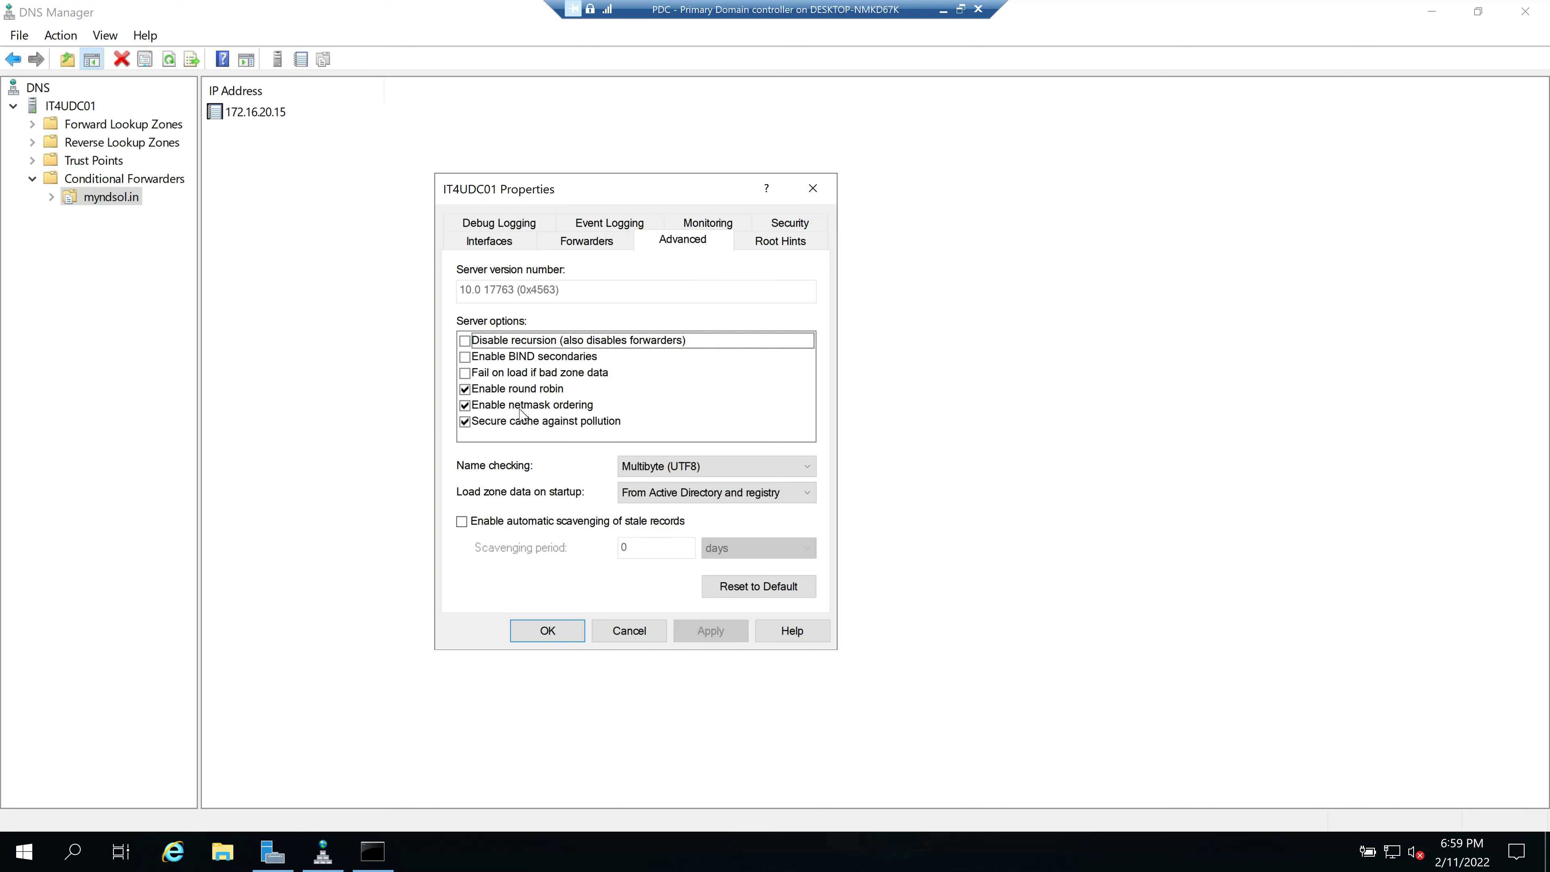
Step: Minimise the PDC virtual machine and review the DNS notes and the branch server network diagram in Paint
click(943, 16)
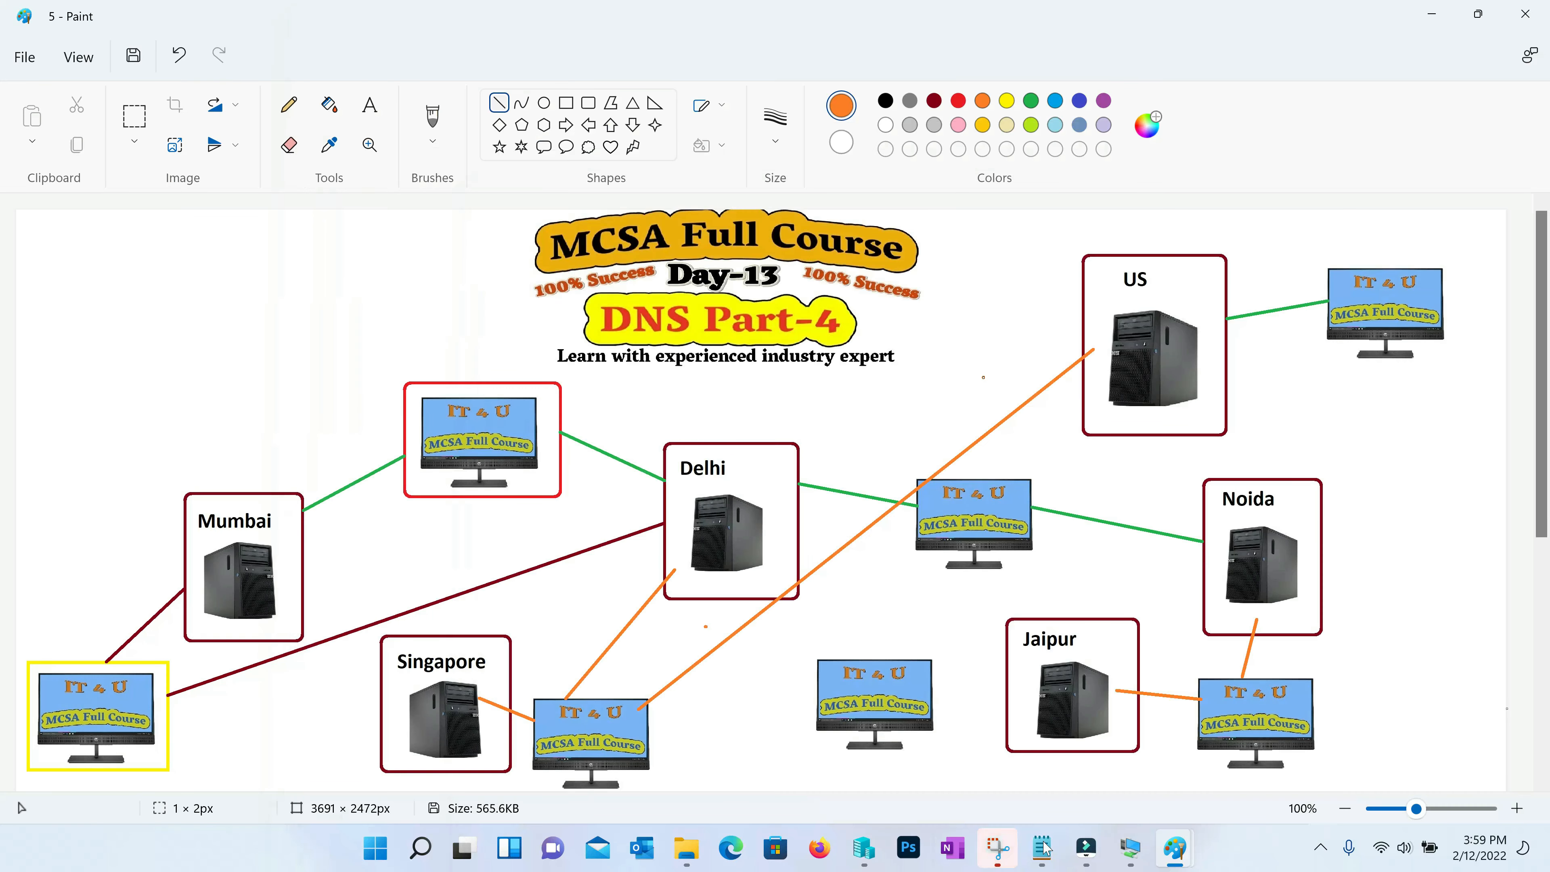
mouse_move(1242, 807)
click(1065, 754)
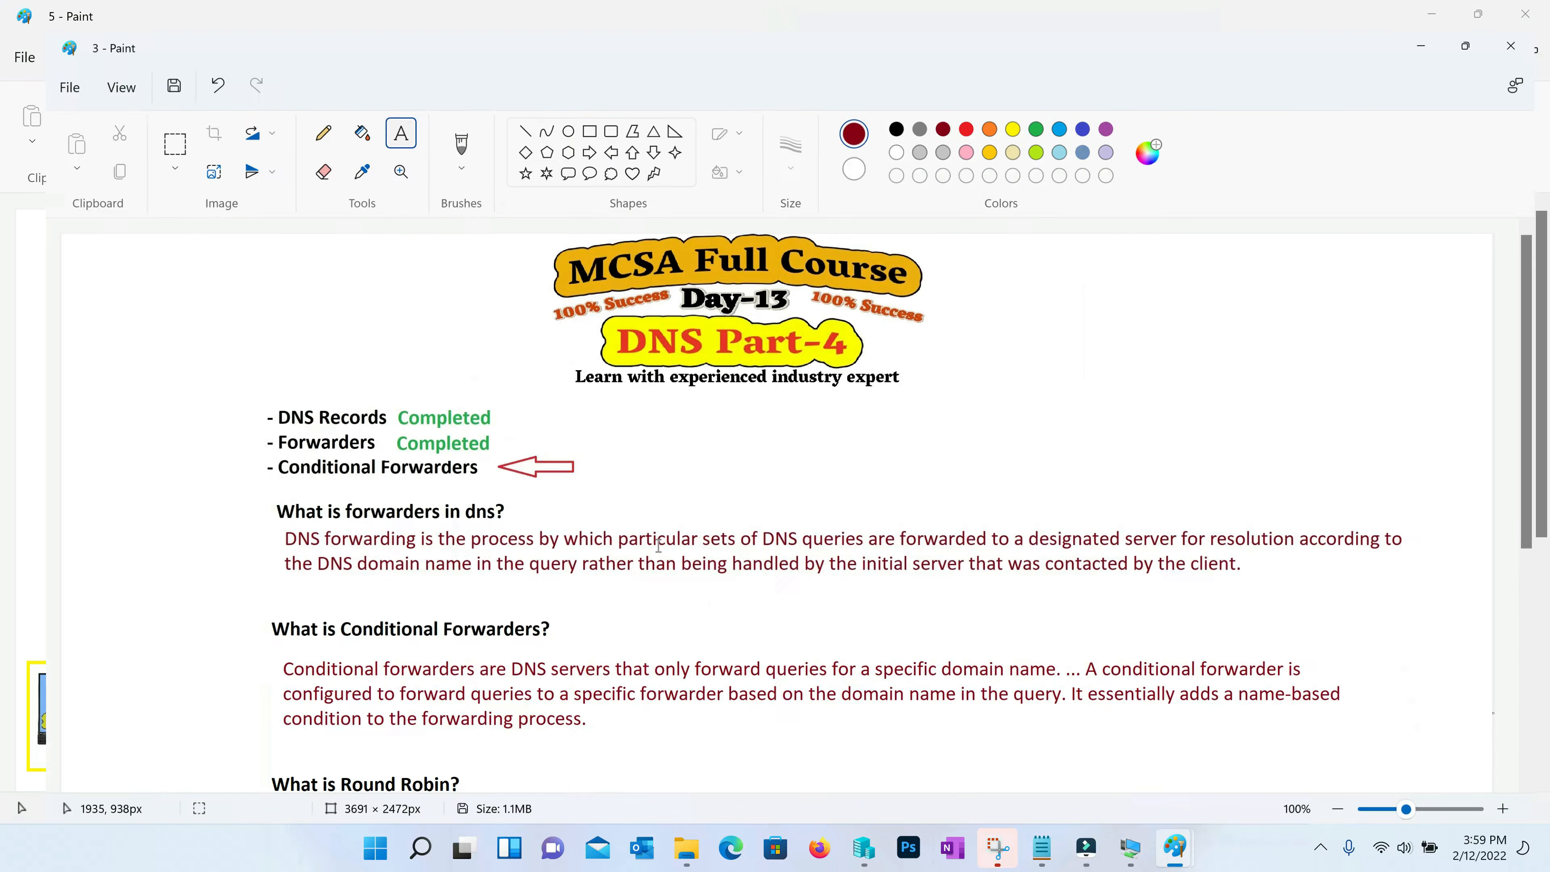
scroll(825, 590, down, 3)
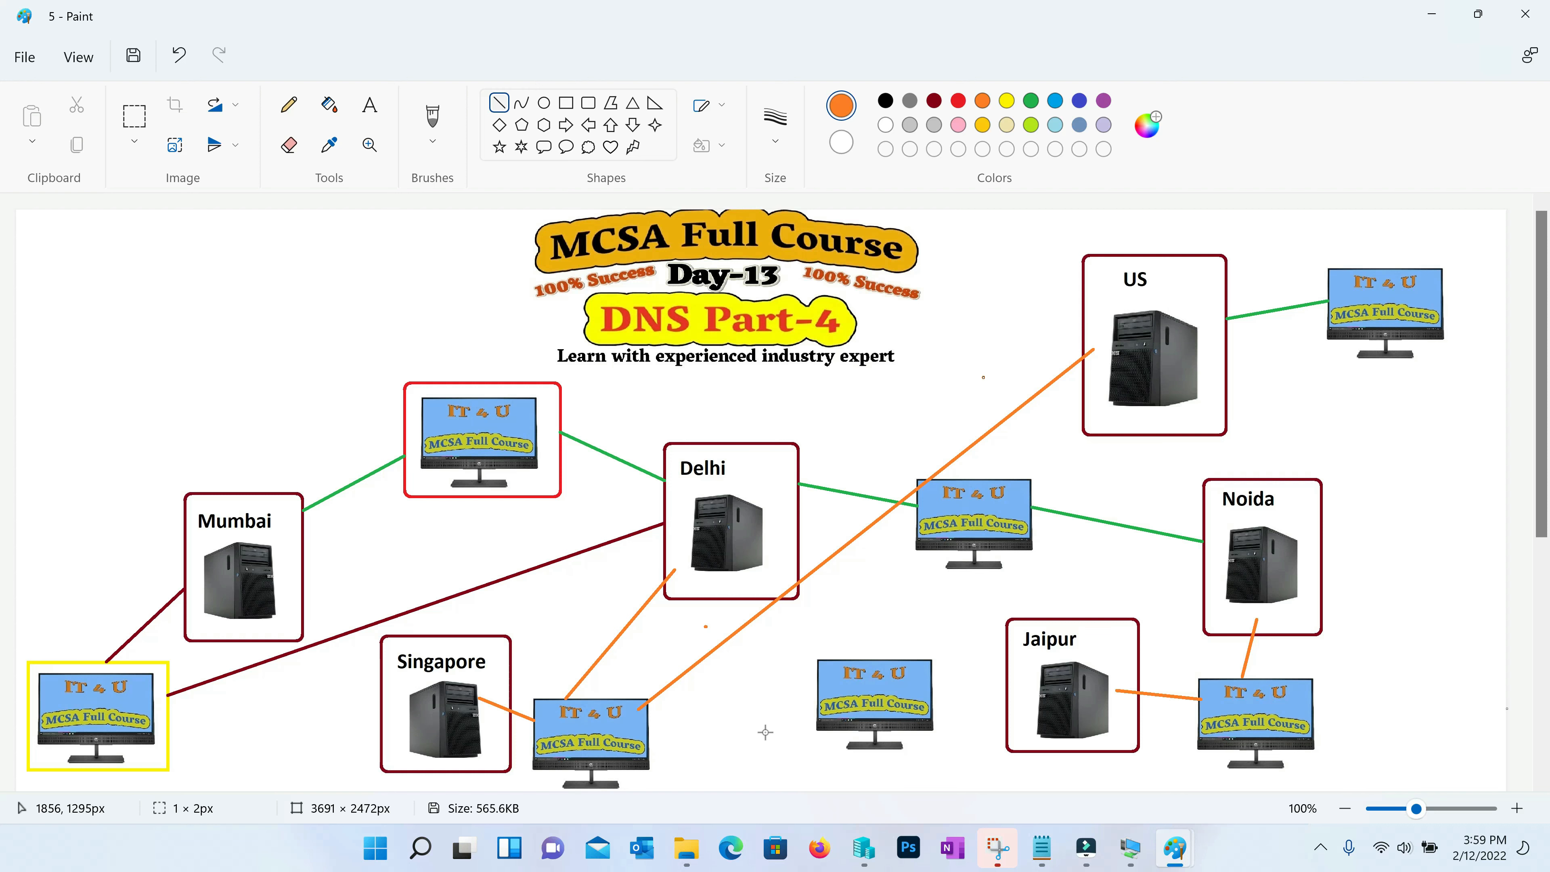
click(1440, 12)
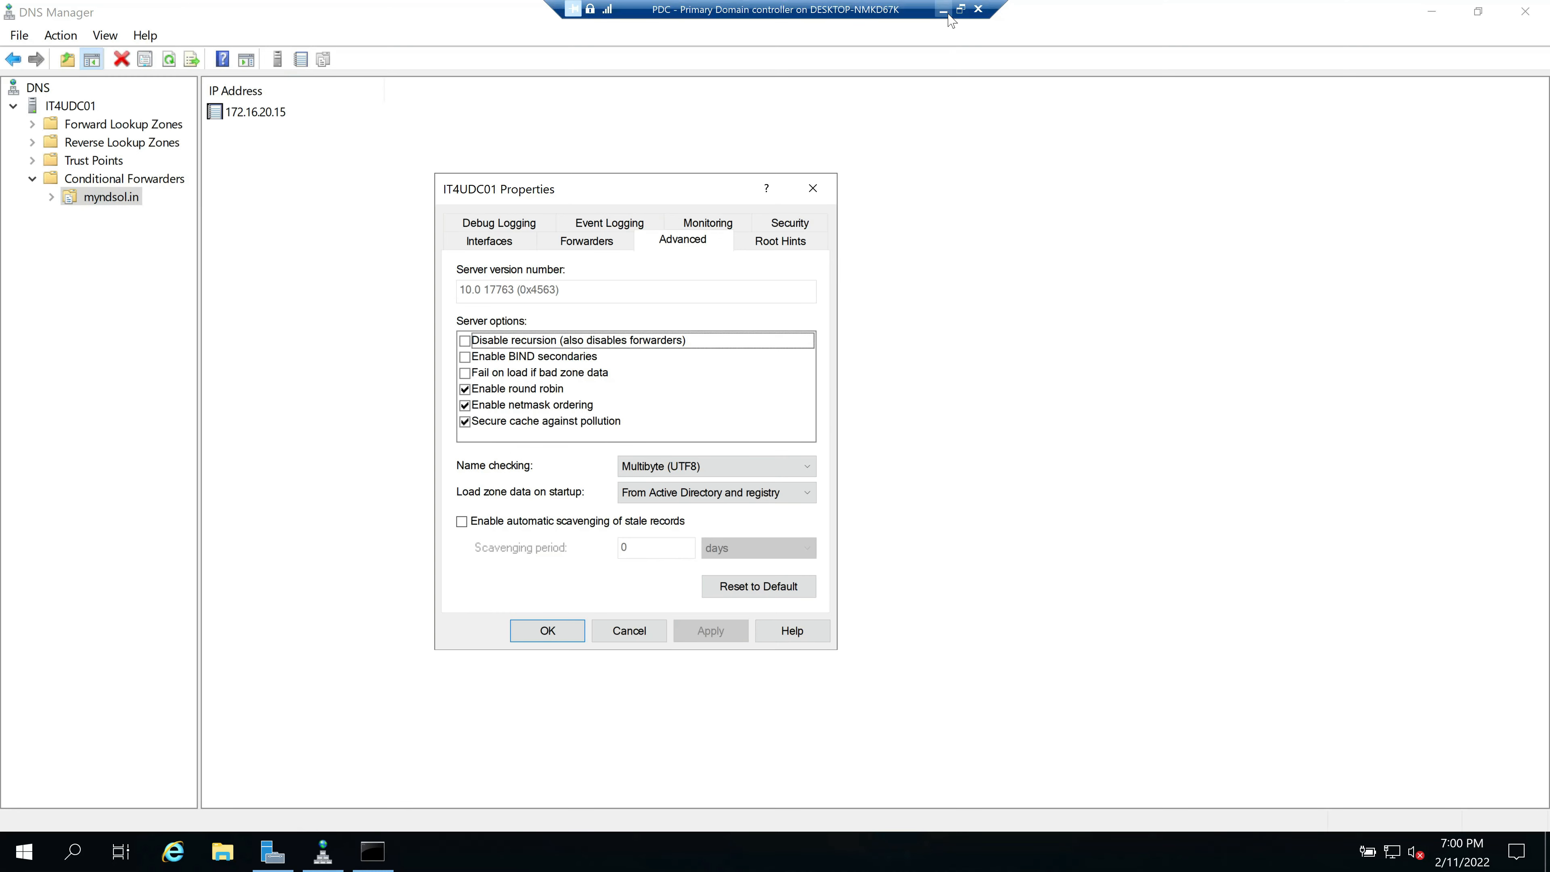
Step: Return to the Paint notes and read the definitions of round robin, netmask ordering and secure cache against pollution
click(960, 10)
key(alt+Tab)
scroll(827, 638, down, 3)
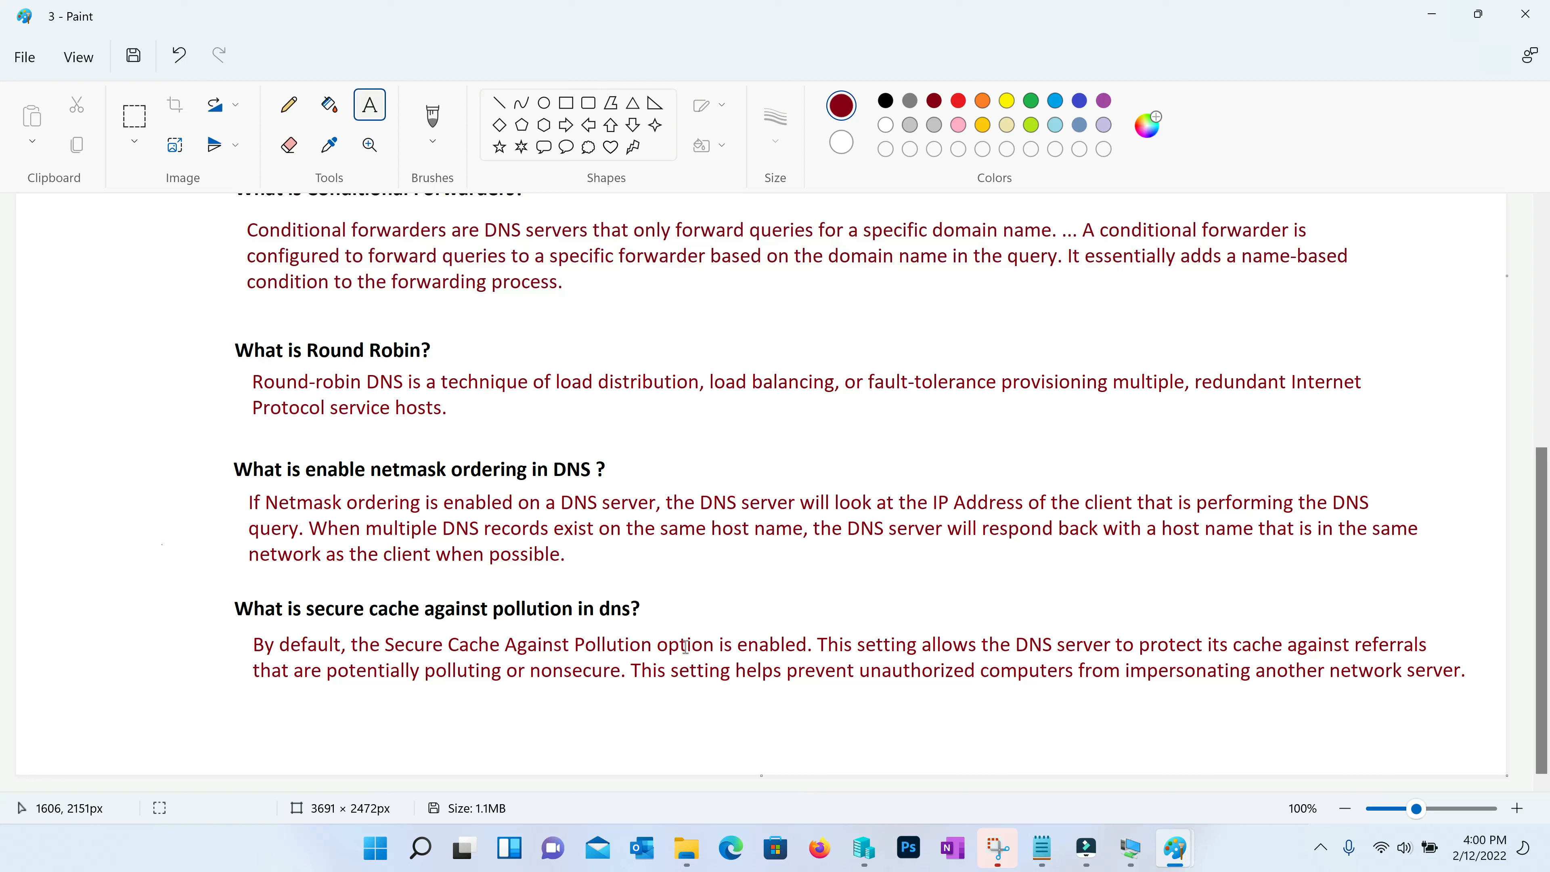
Step: Go back to the PDC virtual machine and examine the listening interfaces in the IT4UDC01 properties
click(1145, 857)
click(819, 847)
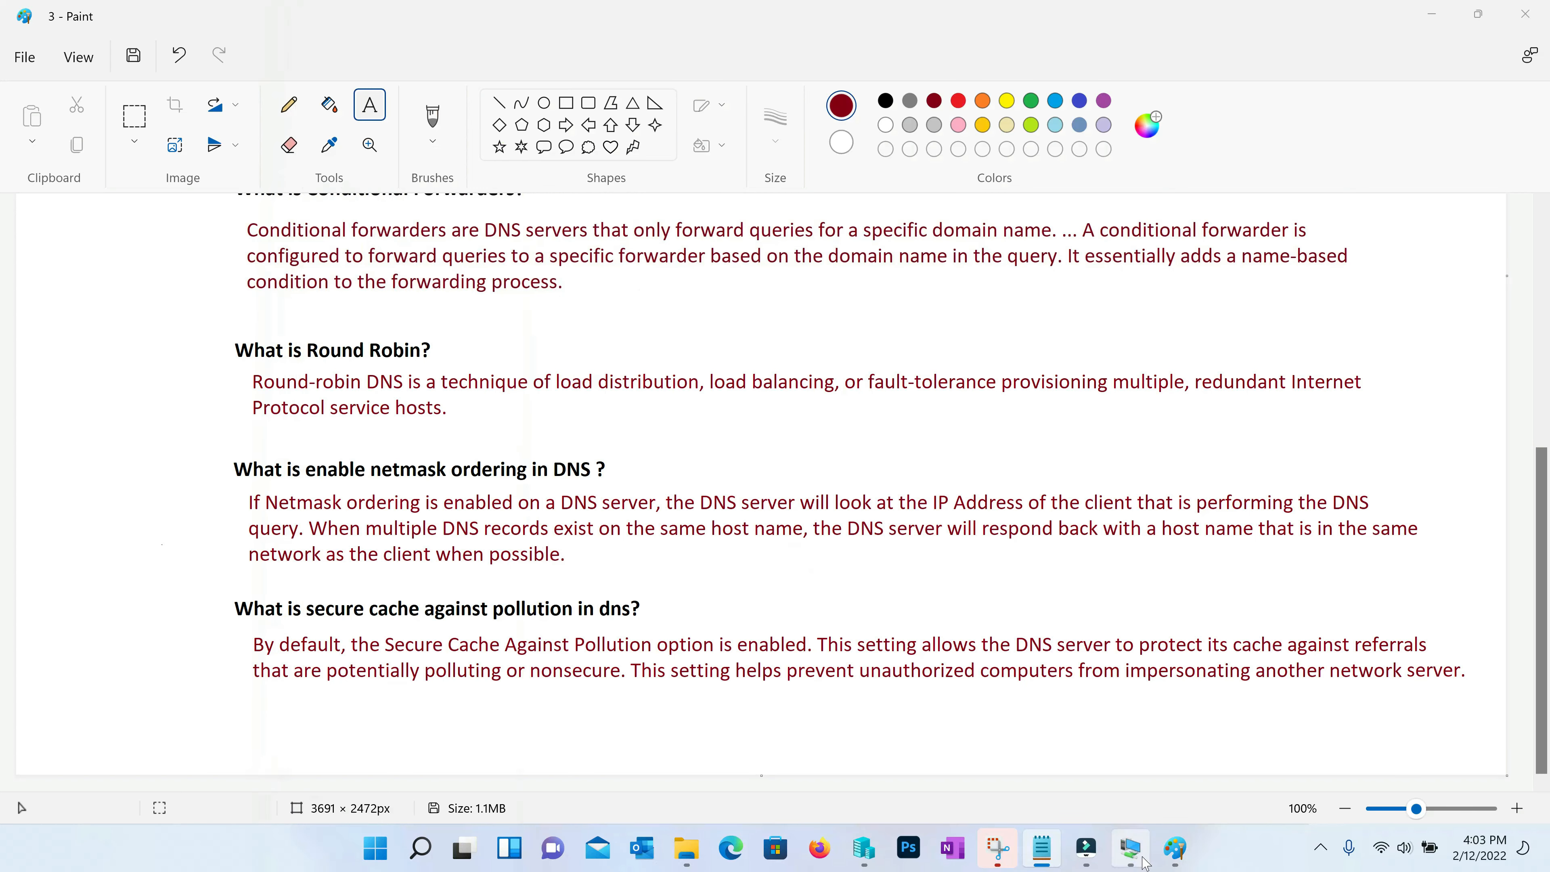
click(1133, 851)
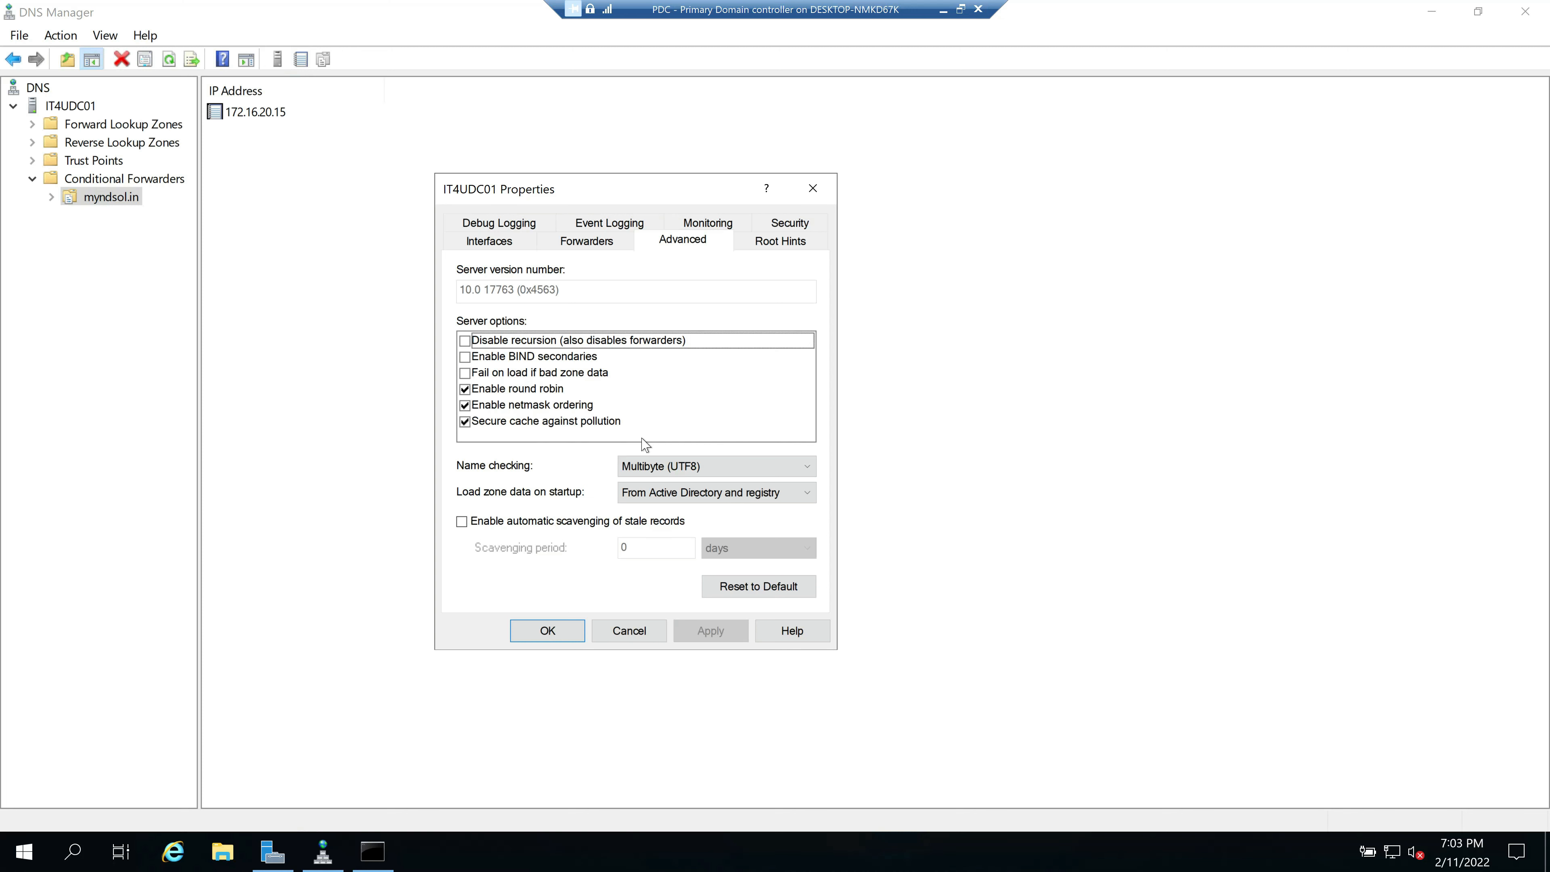
click(496, 242)
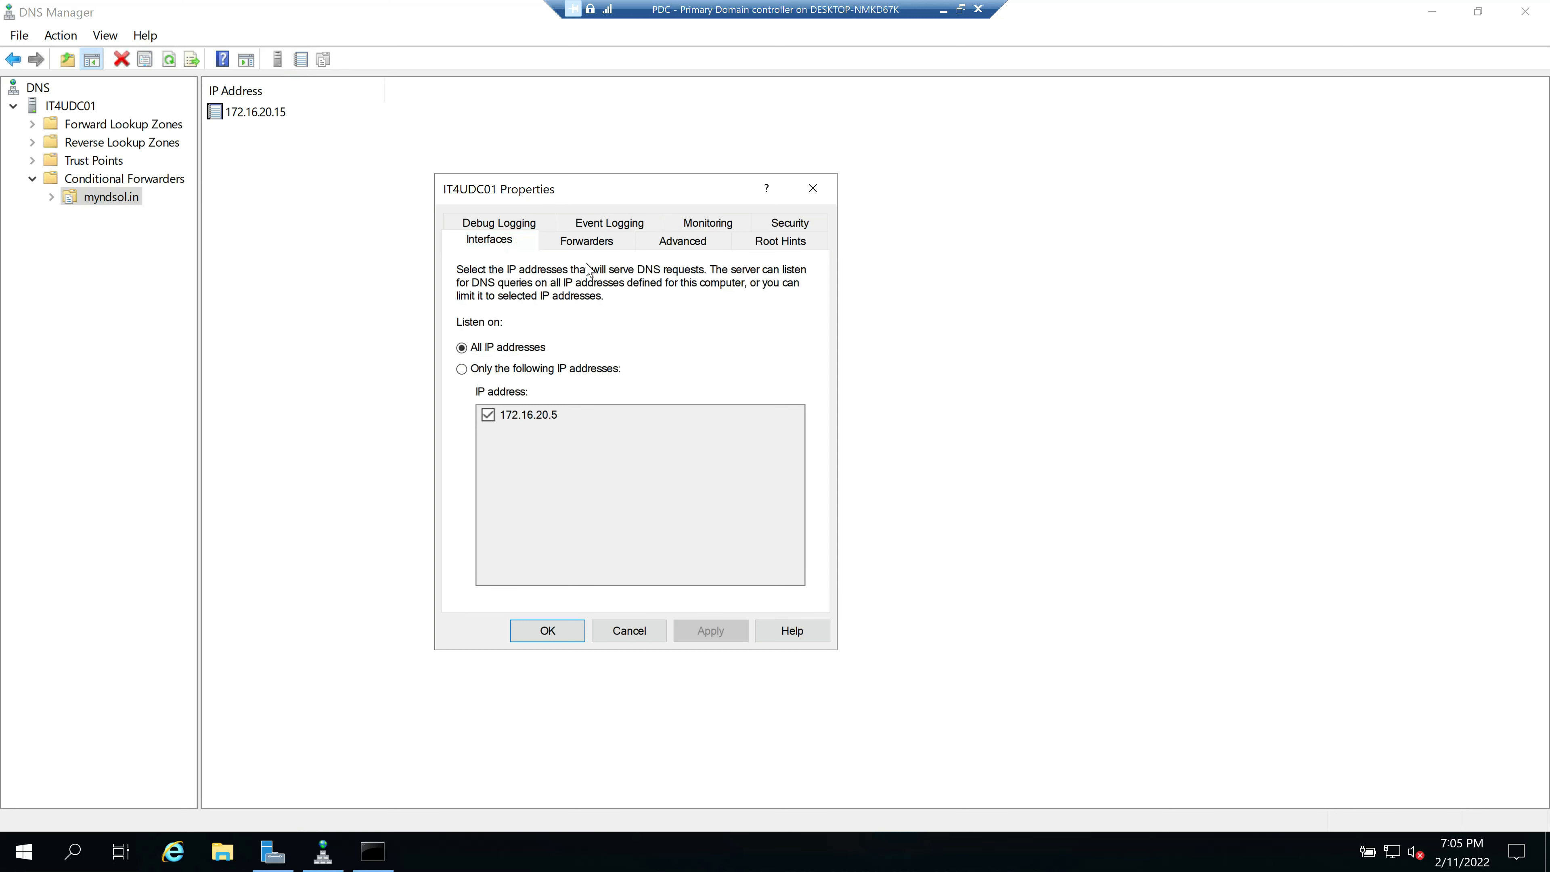
Step: Try other event logging levels in the IT4UDC01 properties and set logging back to All events
click(610, 223)
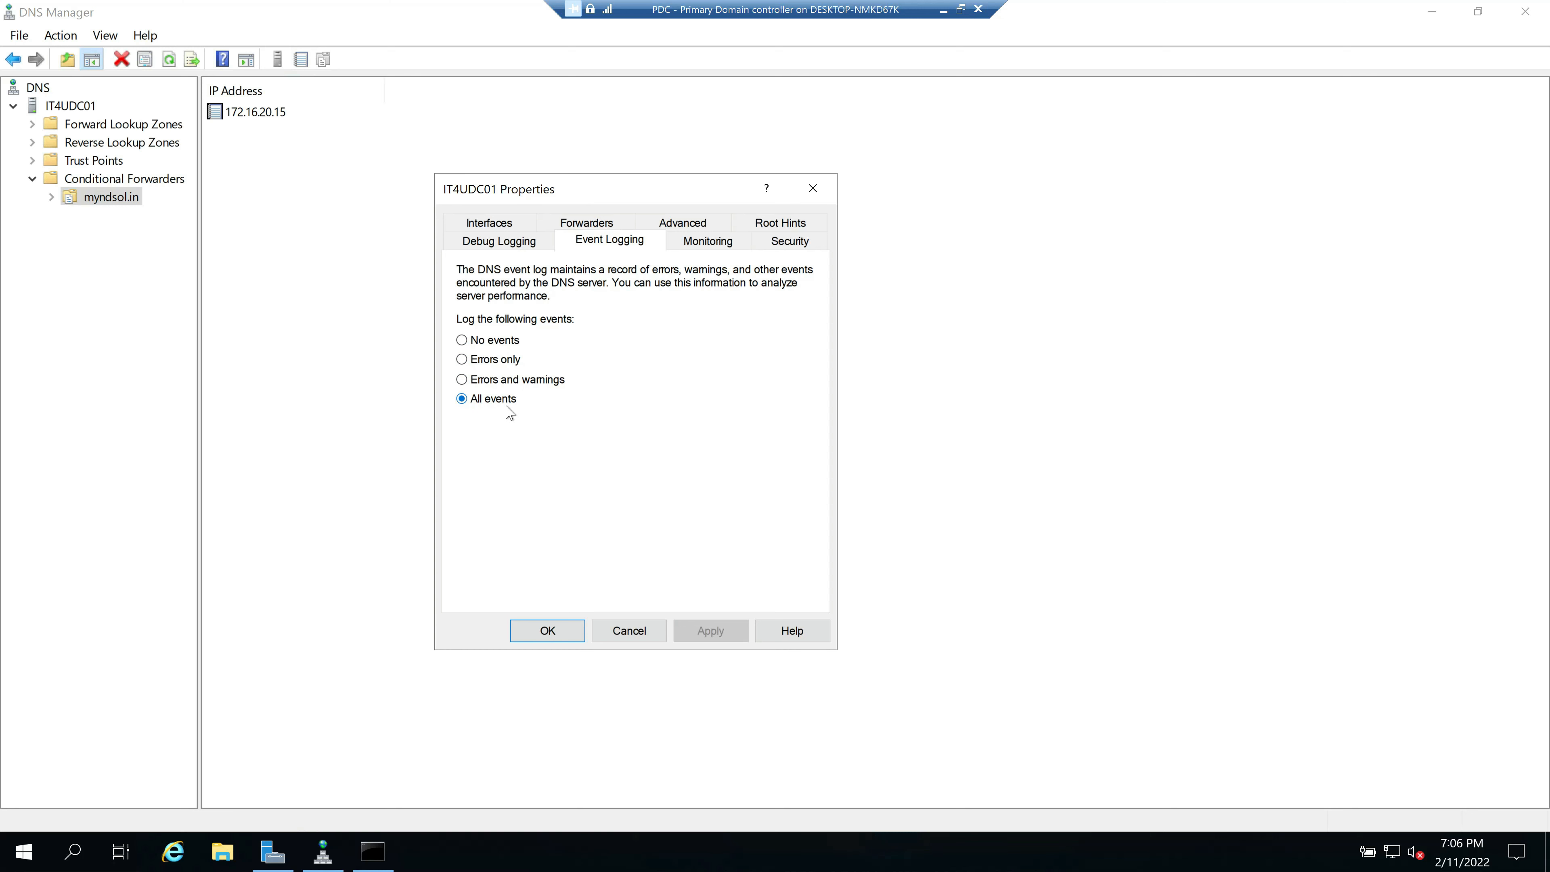
click(471, 362)
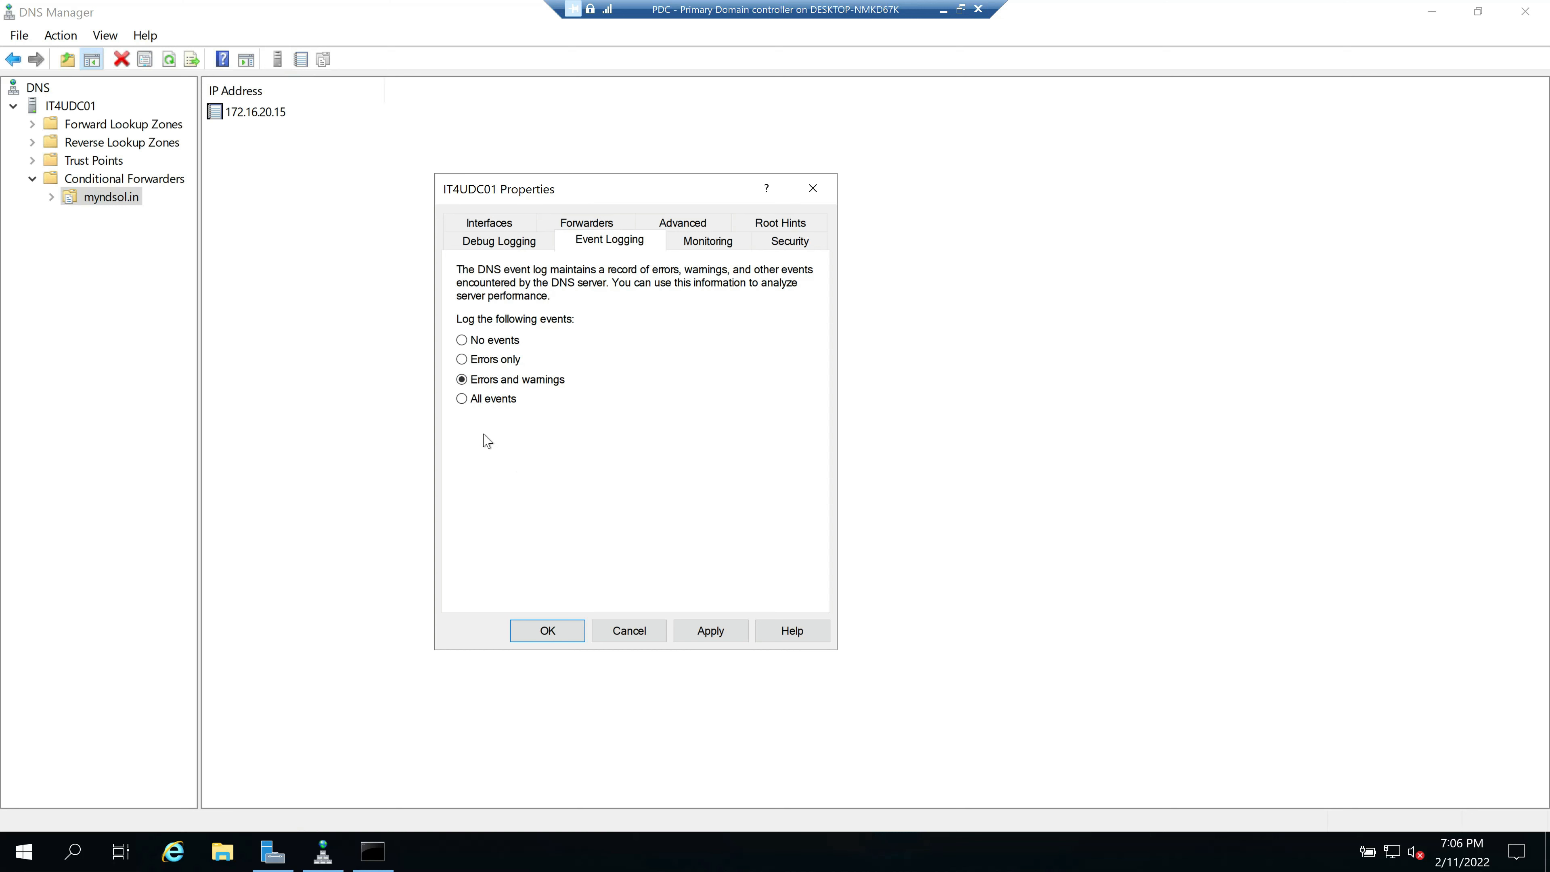
click(462, 400)
Step: Close the IT4UDC01 properties, open Event Viewer on the PDC and show the DNS Server custom view under Server Roles
key(super+x)
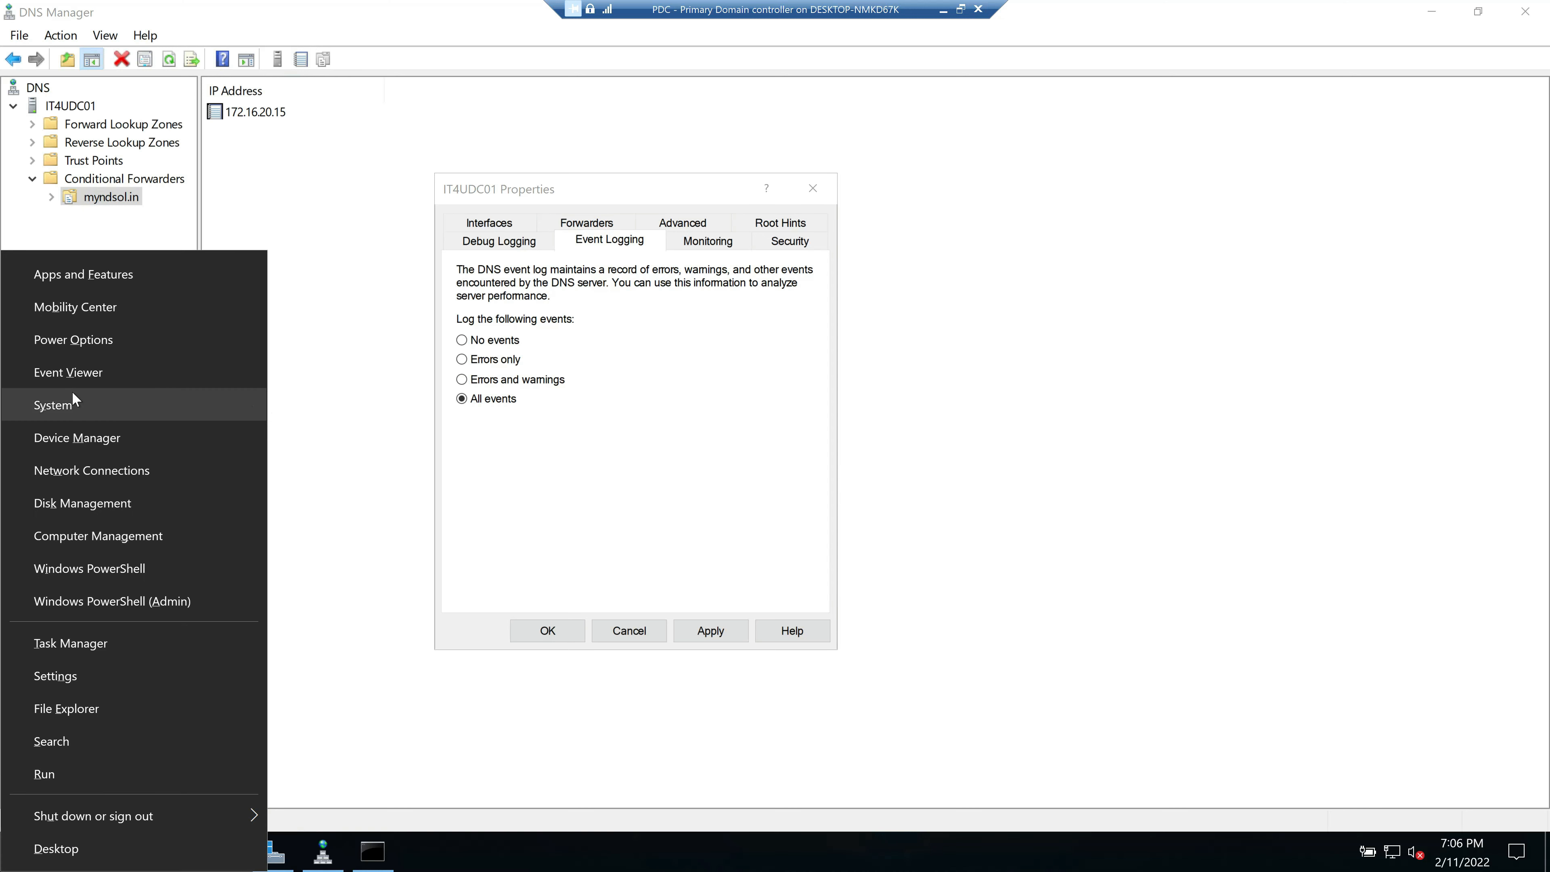
click(359, 450)
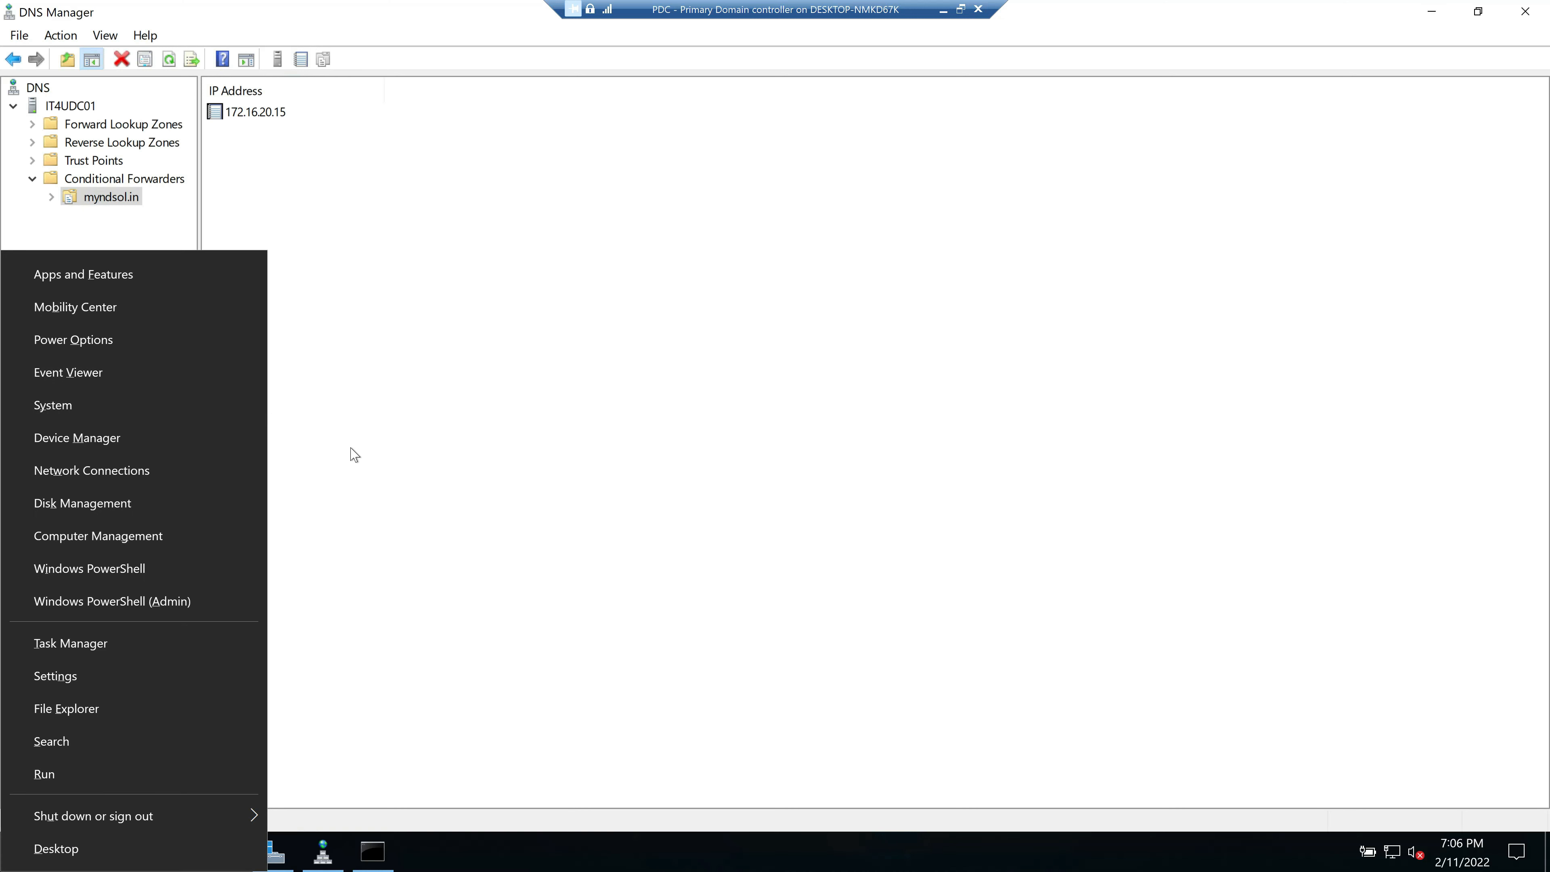
click(24, 852)
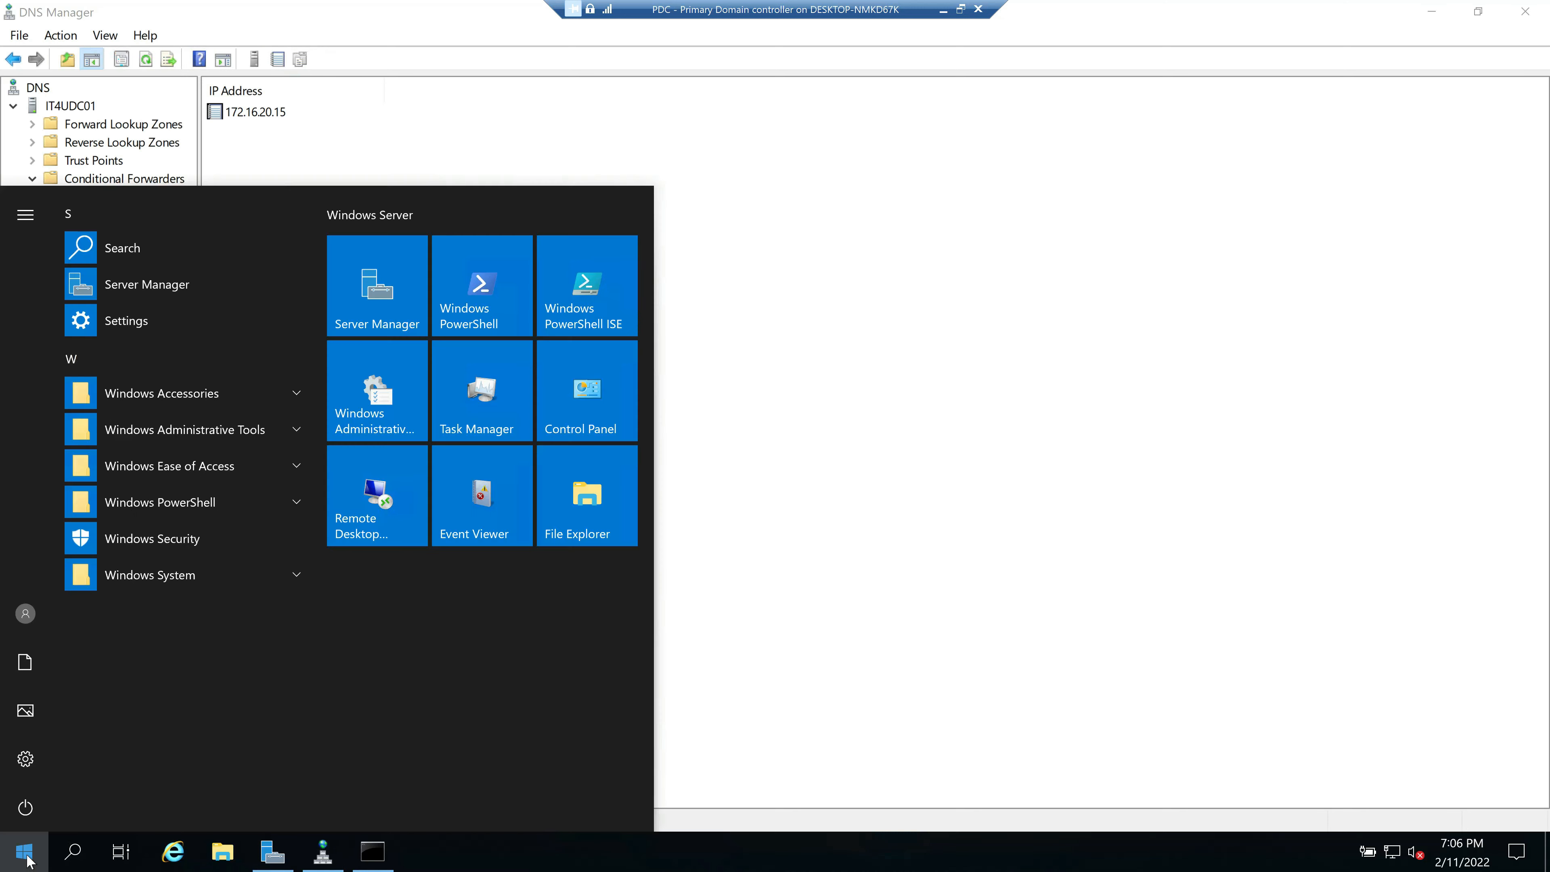
right_click(29, 857)
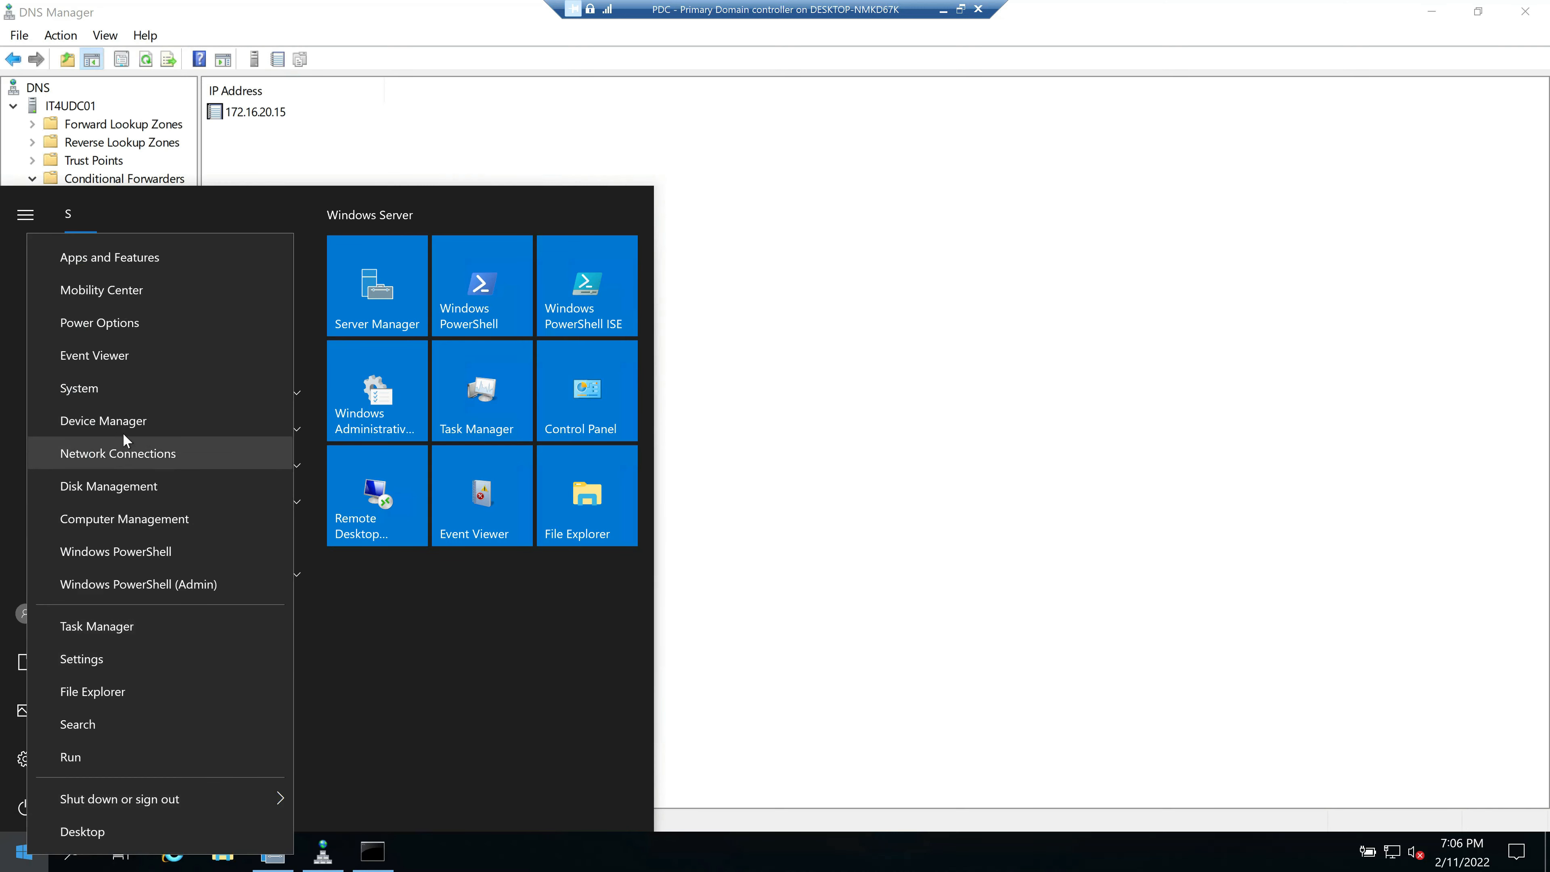
click(124, 358)
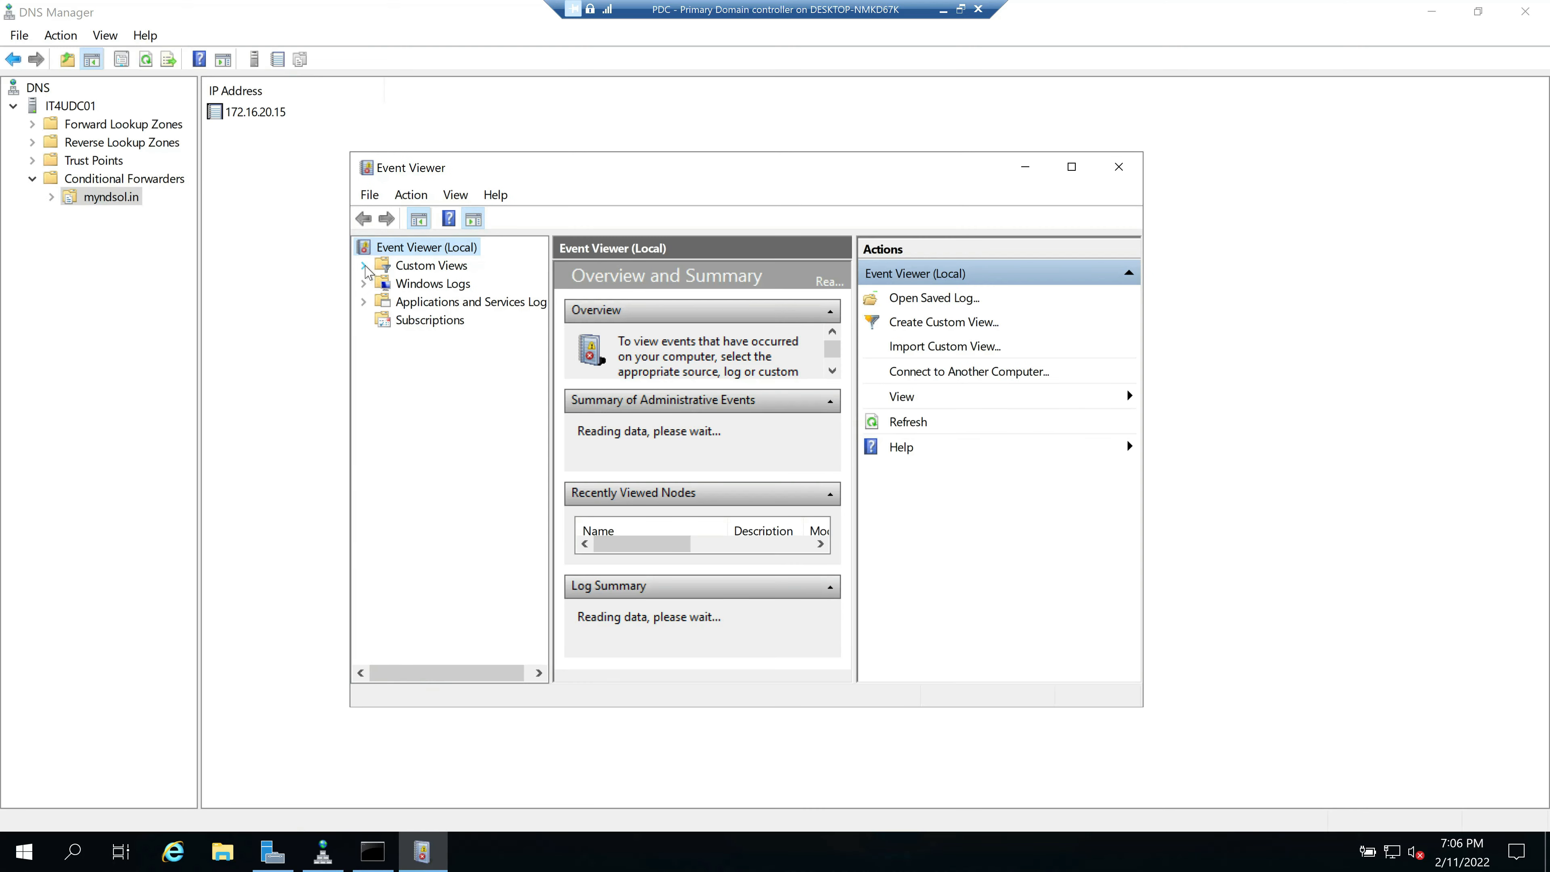
click(364, 266)
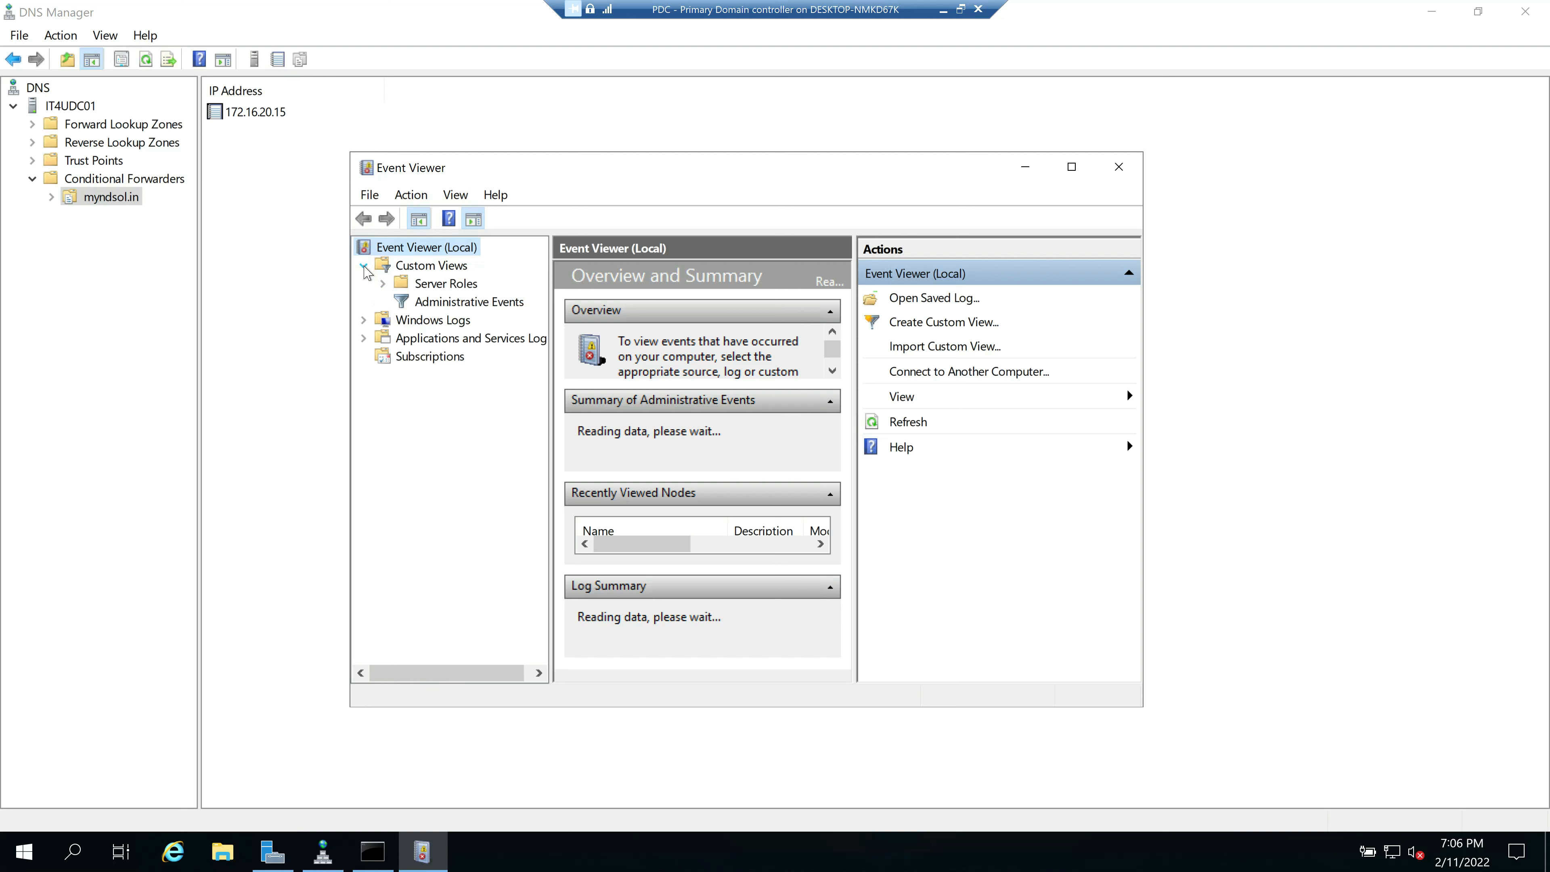
click(383, 284)
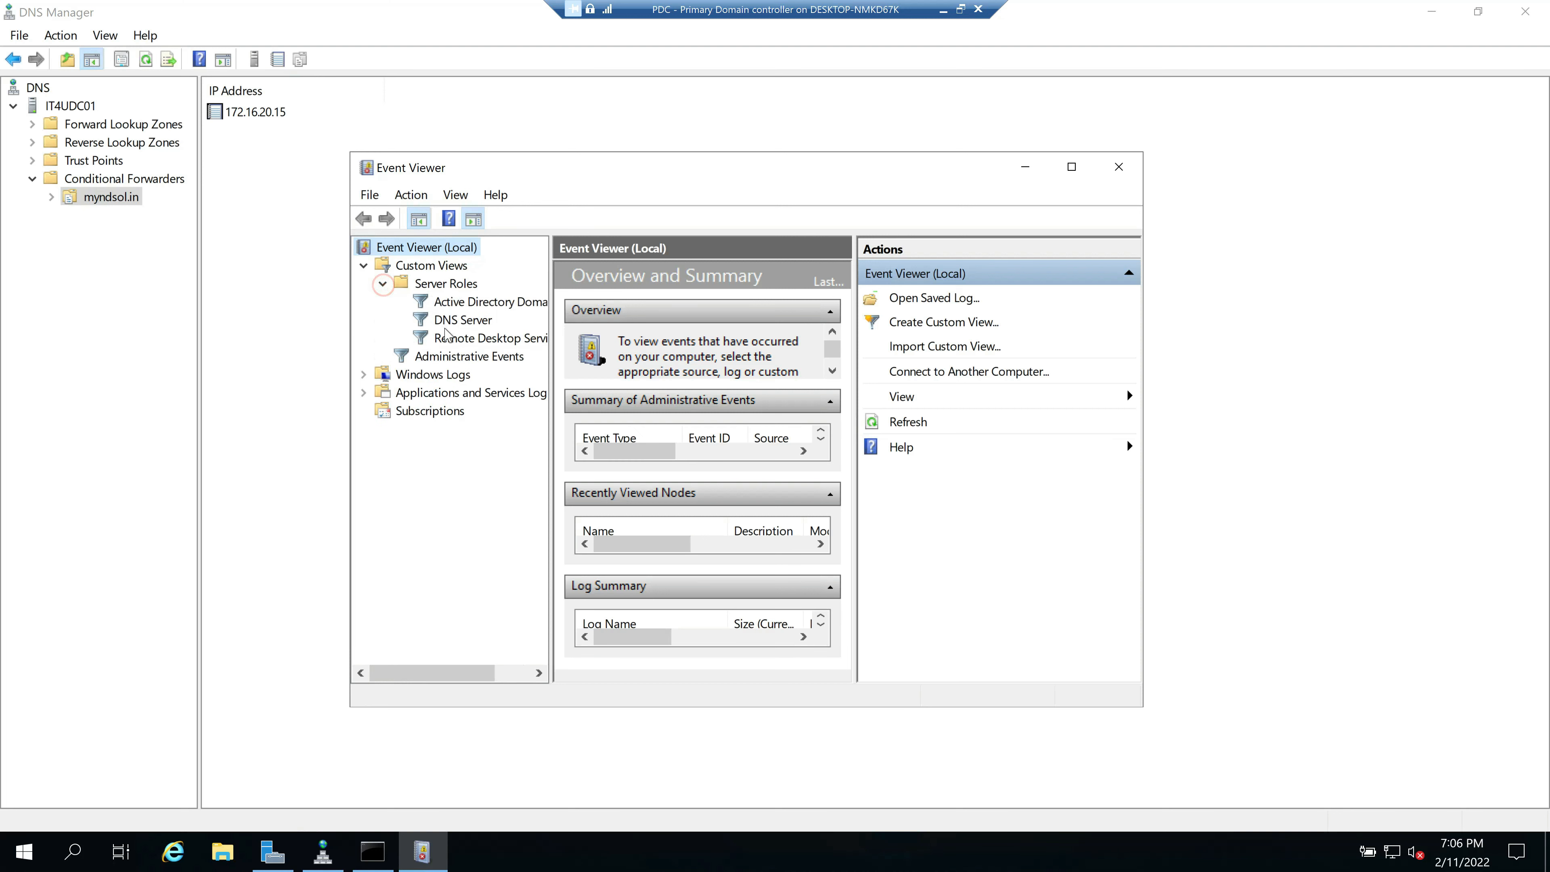
click(452, 319)
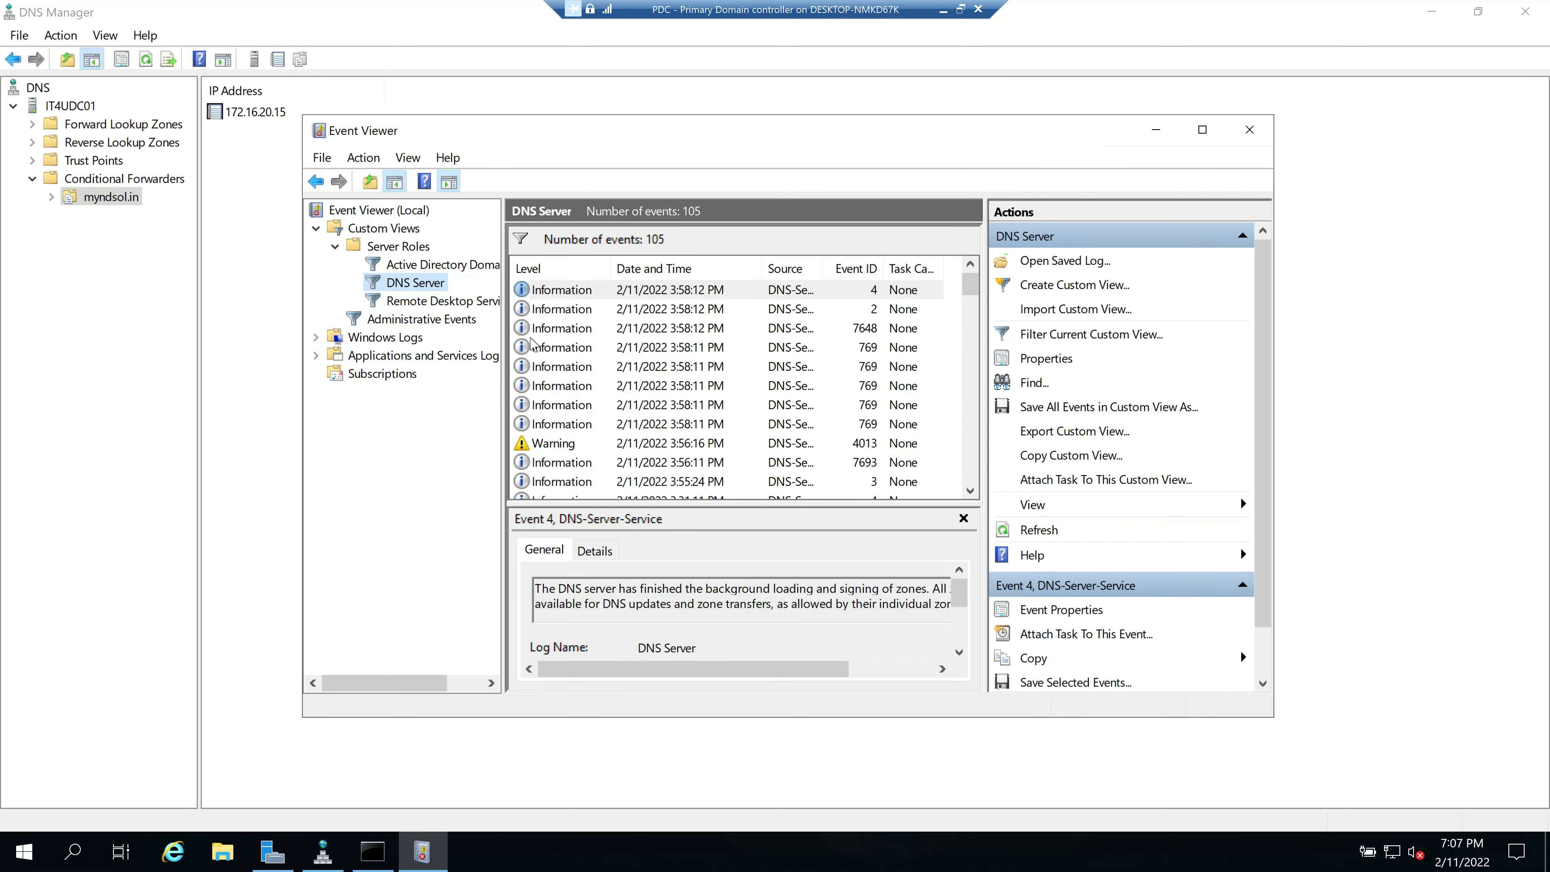
Step: Inspect the latest DNS Server information and warning events and browse the older log entries
click(573, 366)
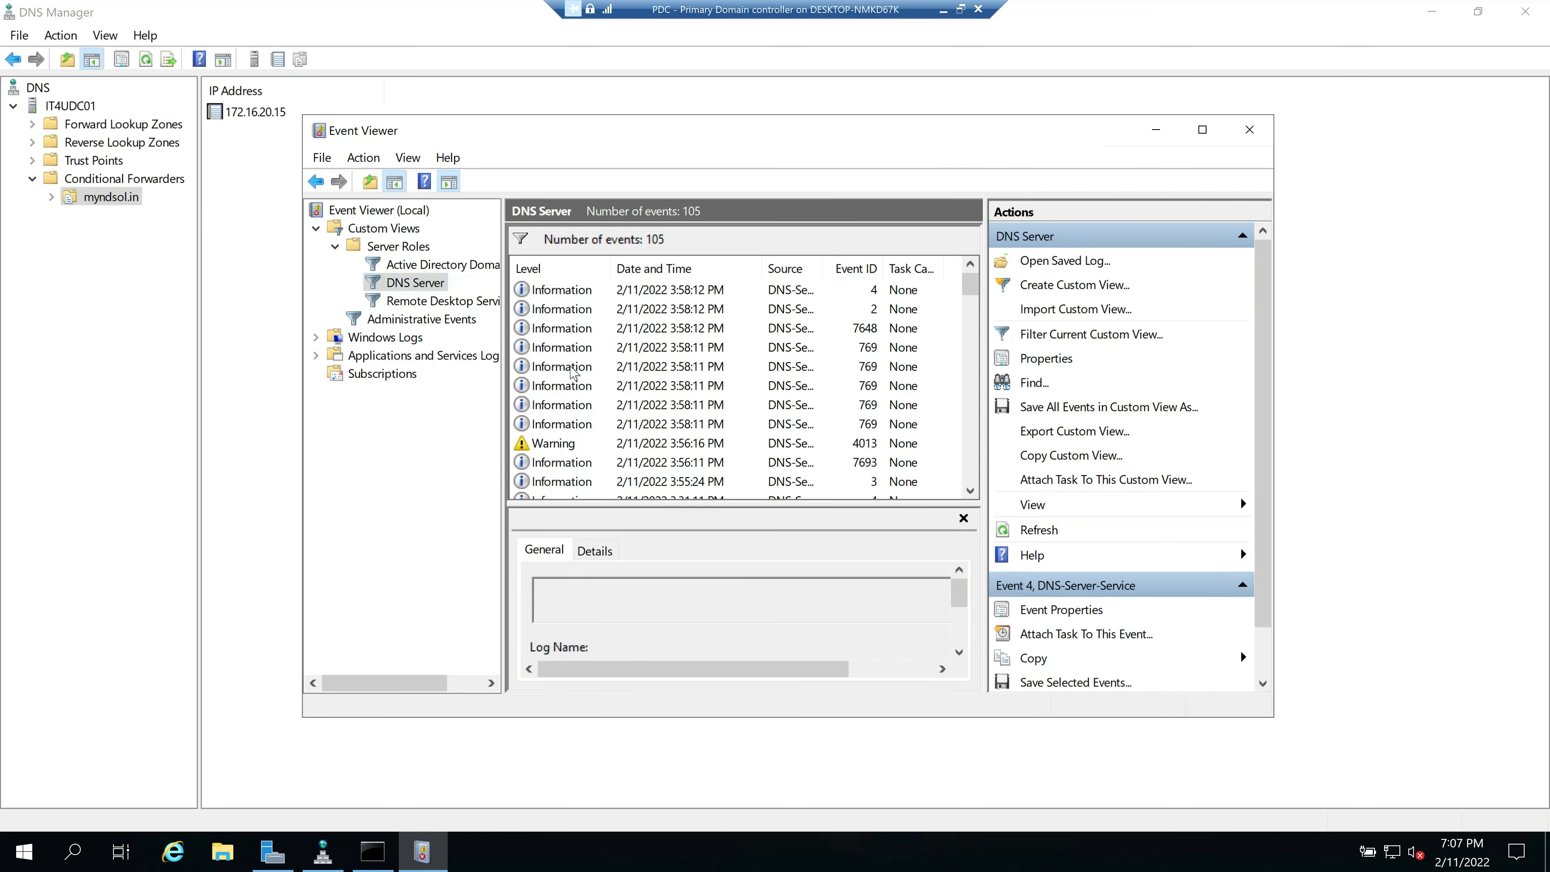
click(574, 443)
scroll(571, 470, down, 5)
scroll(597, 431, down, 15)
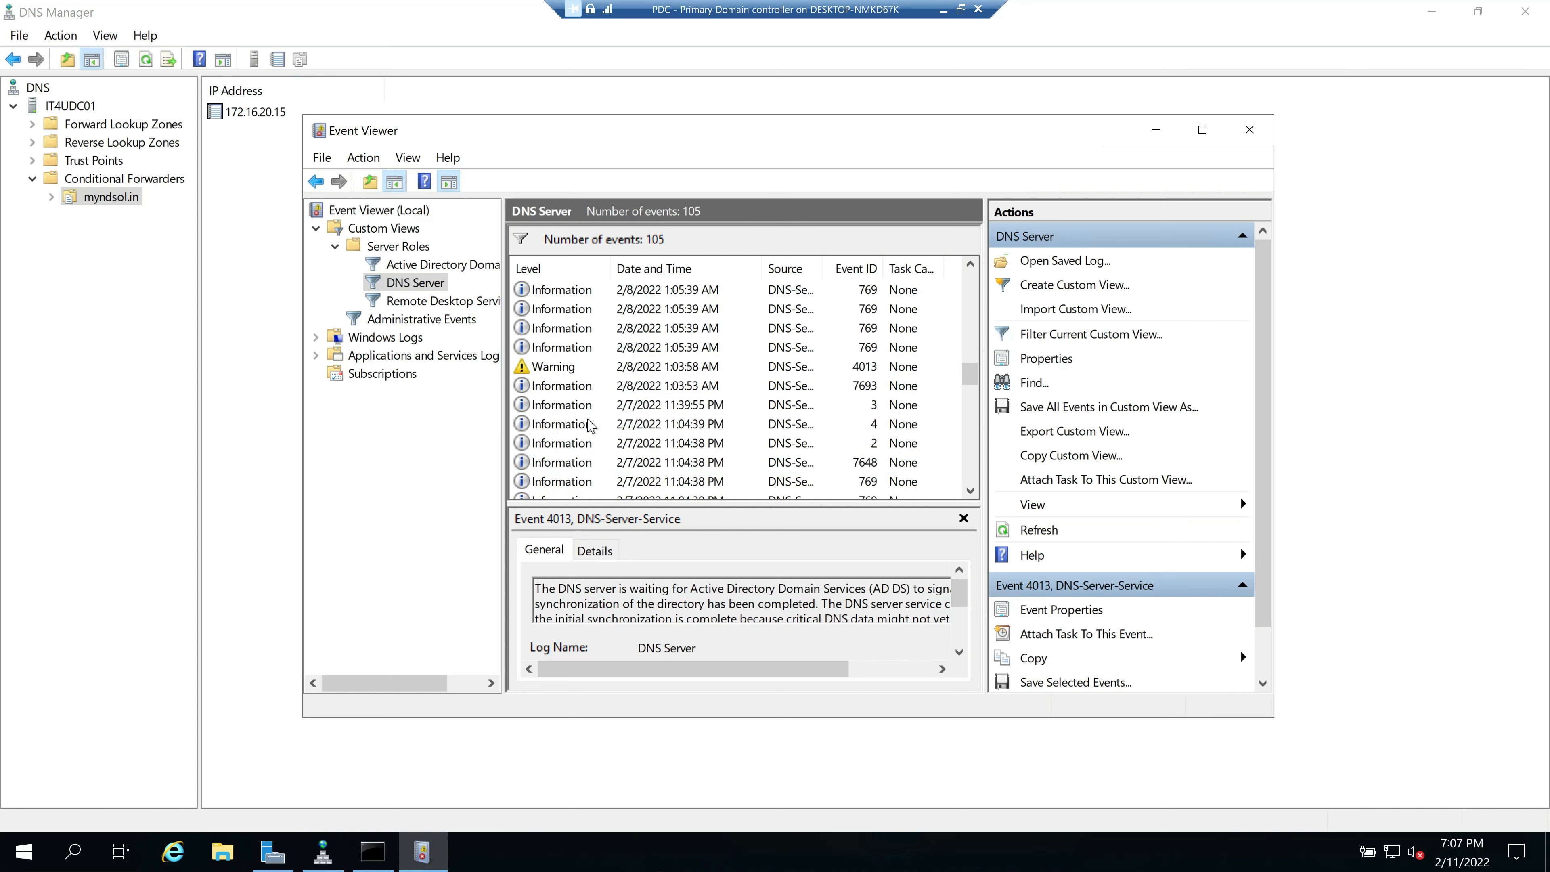
Step: Return to the latest DNS Server events, maximize Event Viewer and examine the details of warning event 4013 dated 2/11/2022
scroll(599, 426, up, 20)
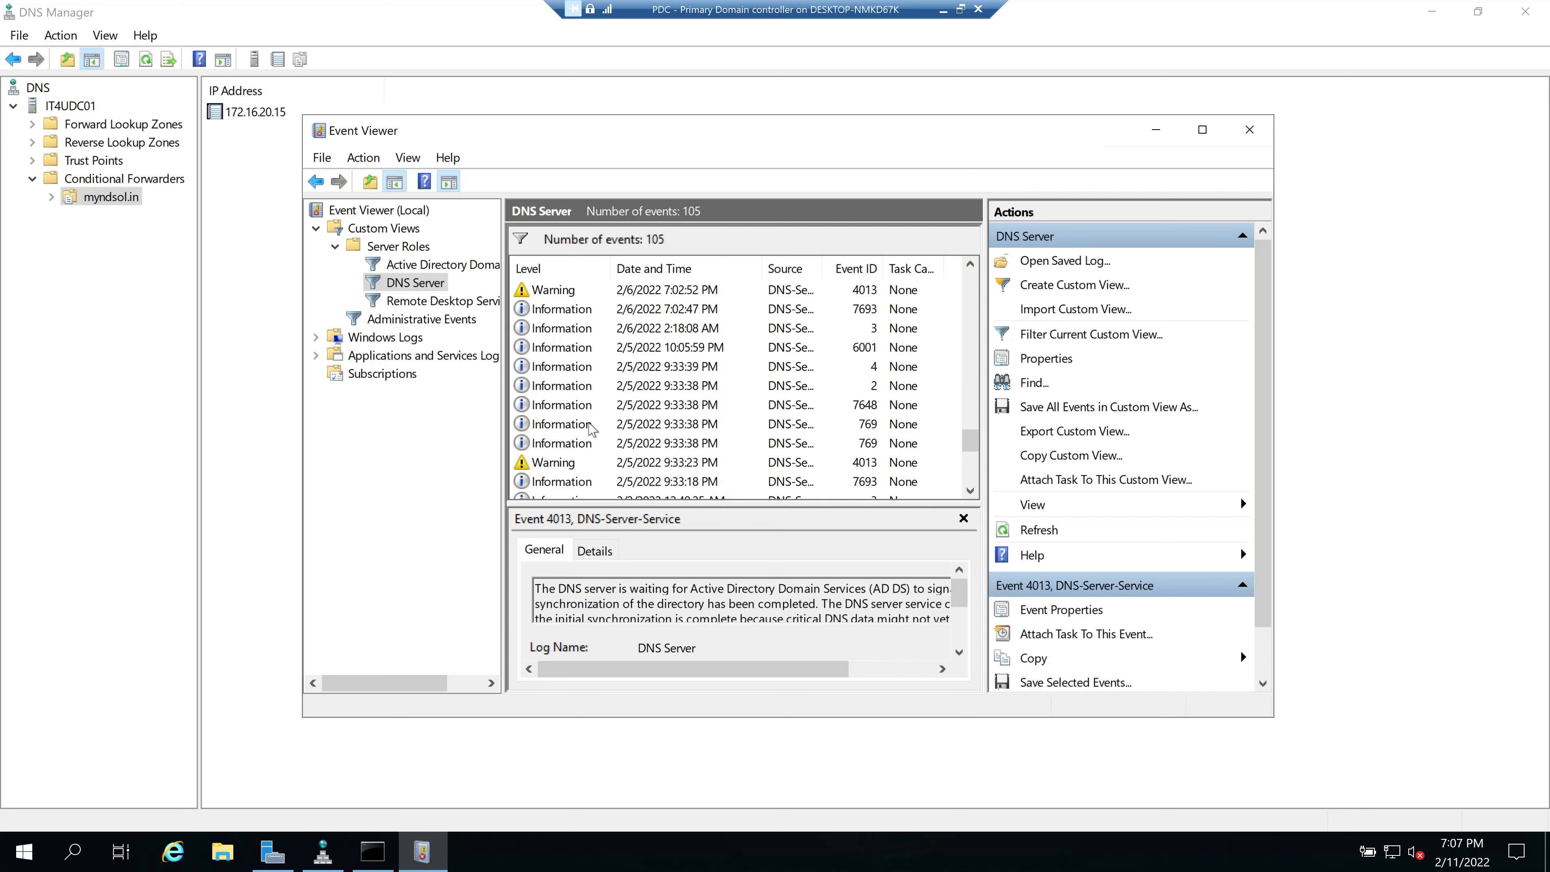
click(563, 449)
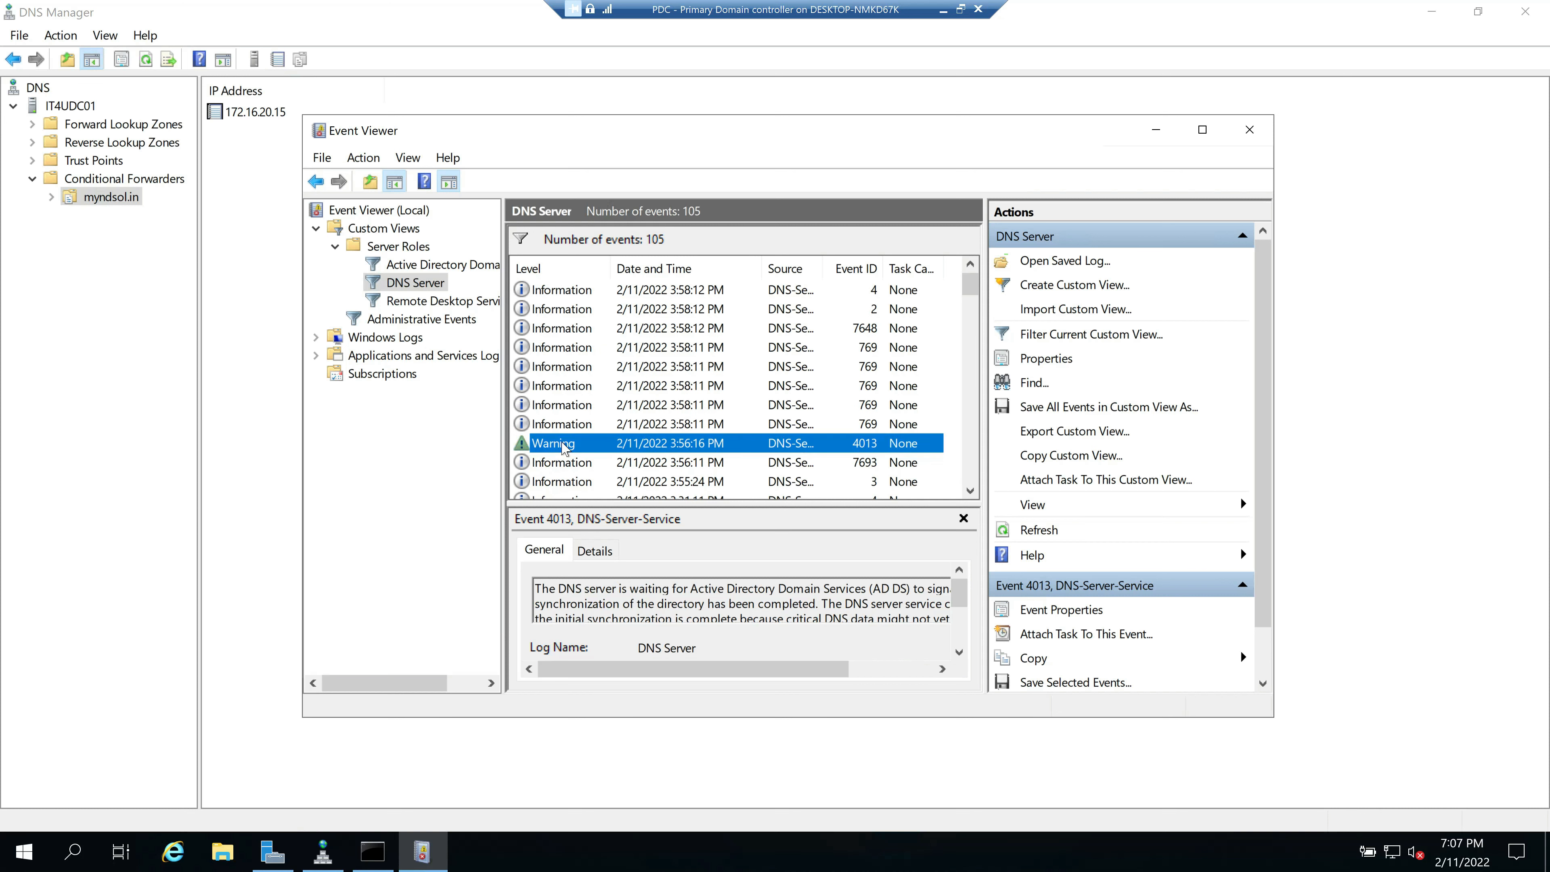
click(594, 550)
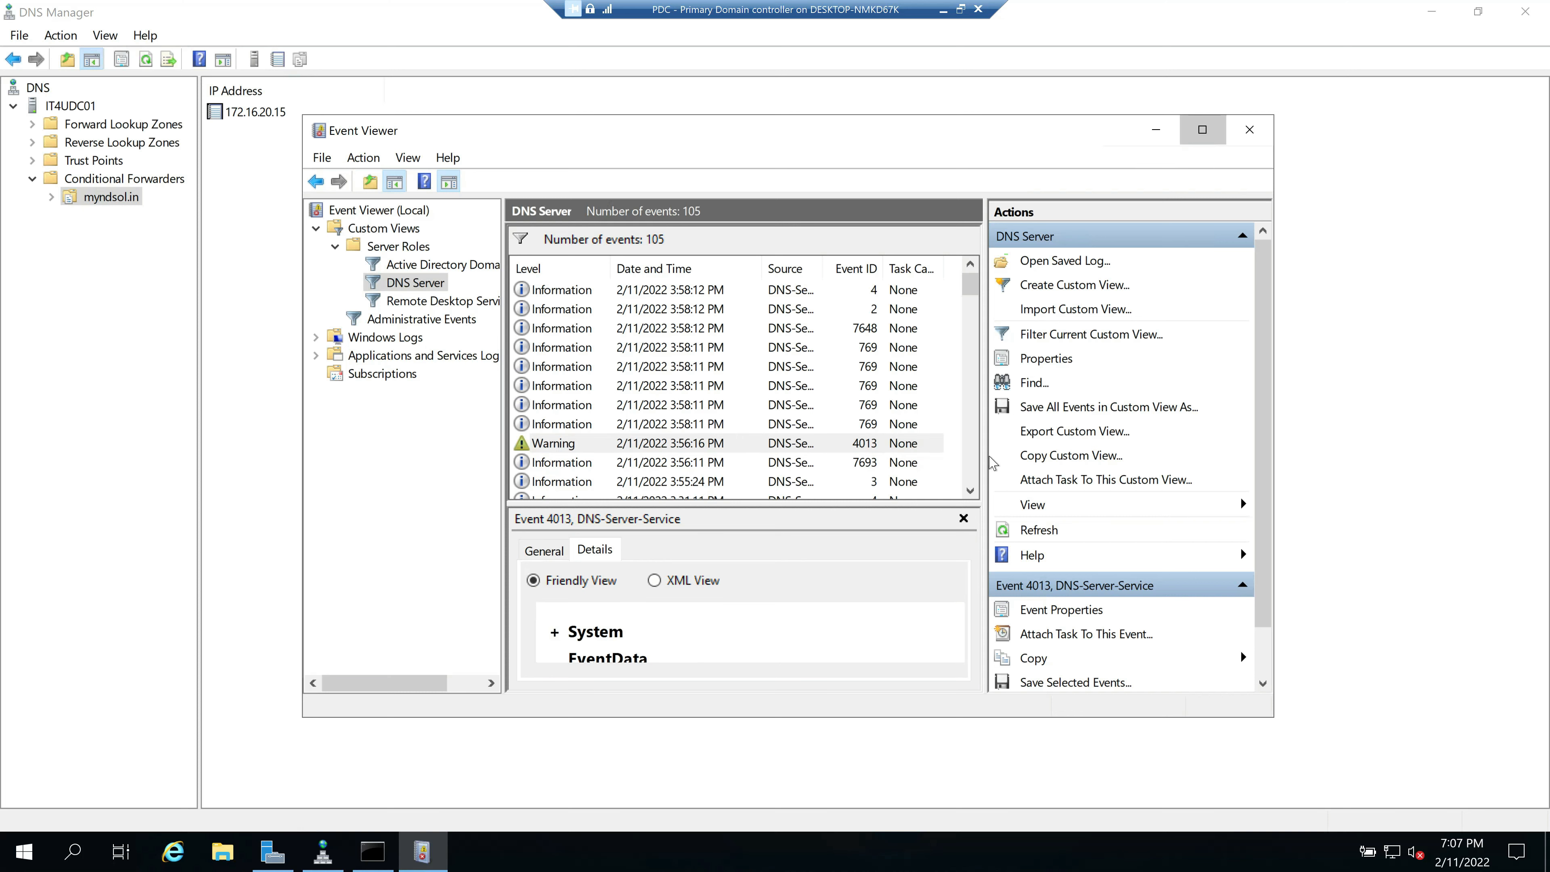
scroll(528, 705, down, 4)
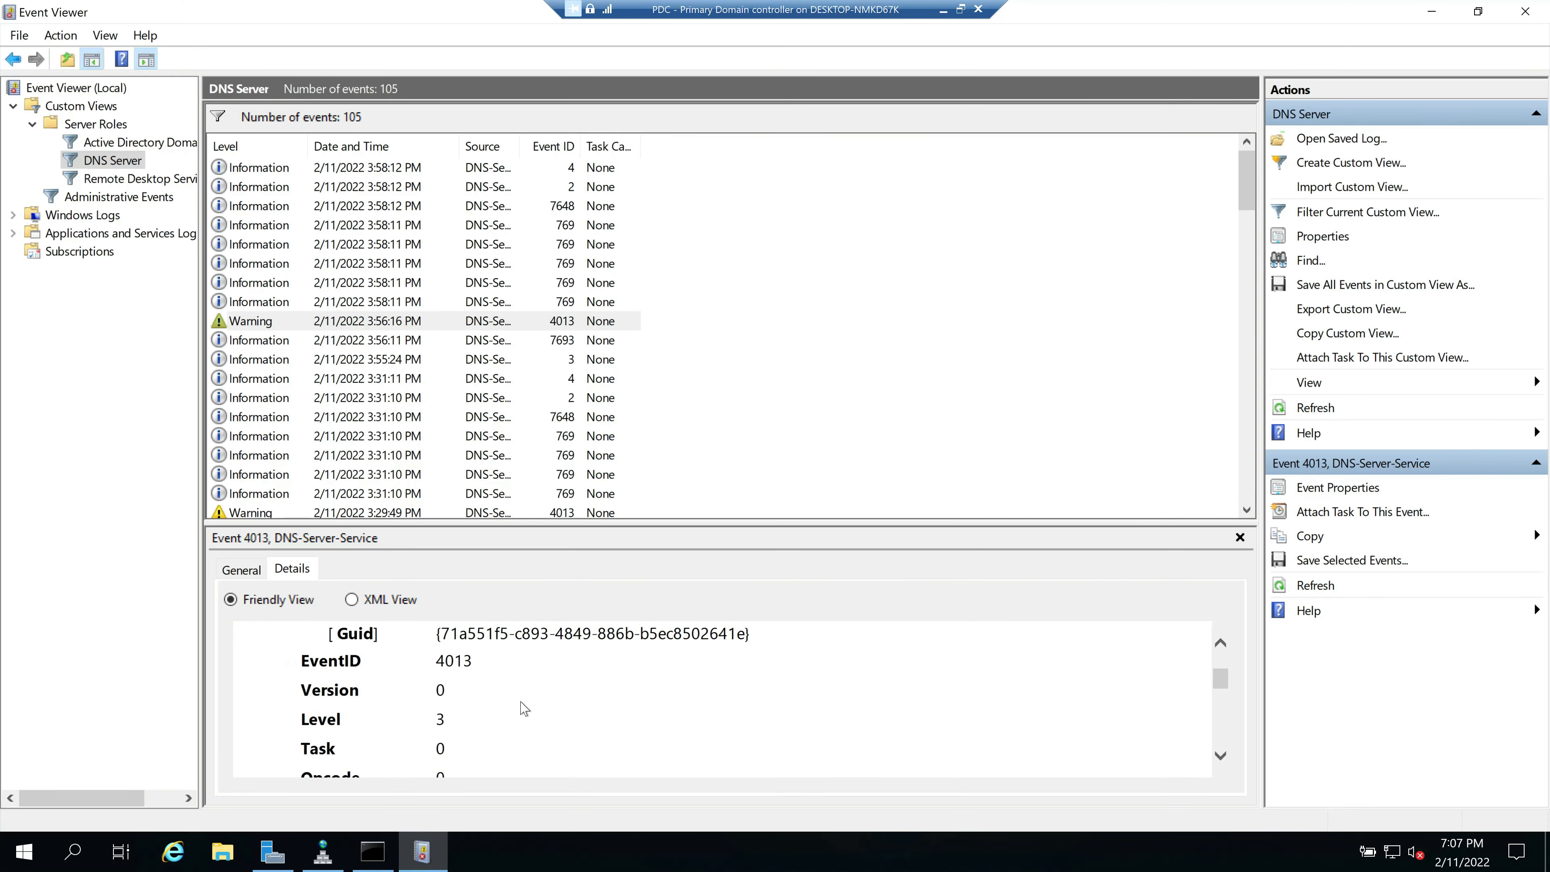
scroll(525, 715, down, 5)
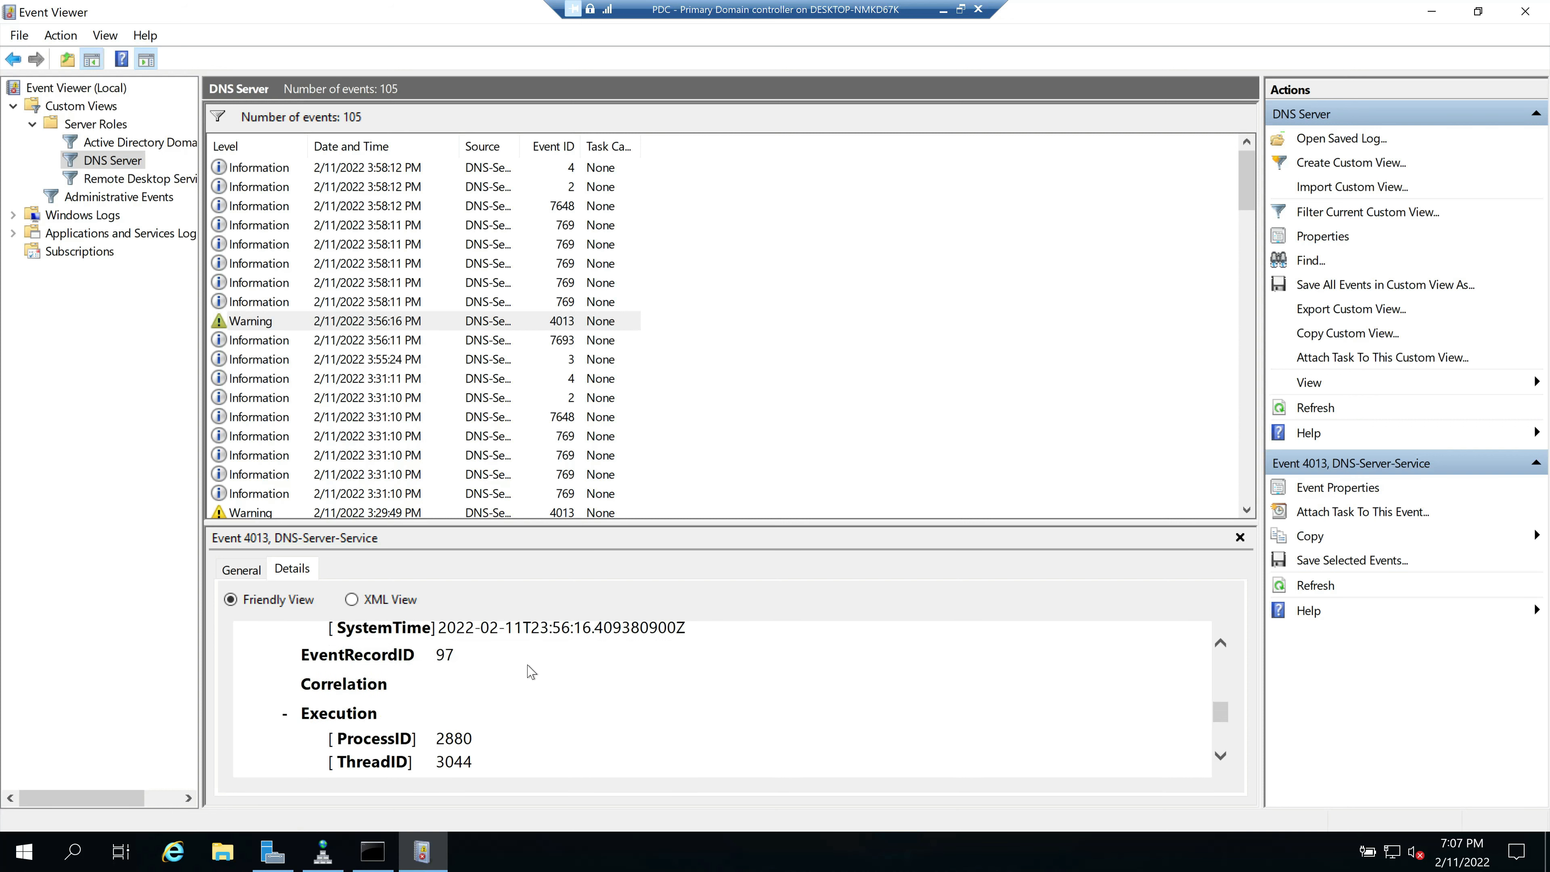
scroll(531, 672, down, 1)
scroll(537, 674, down, 1)
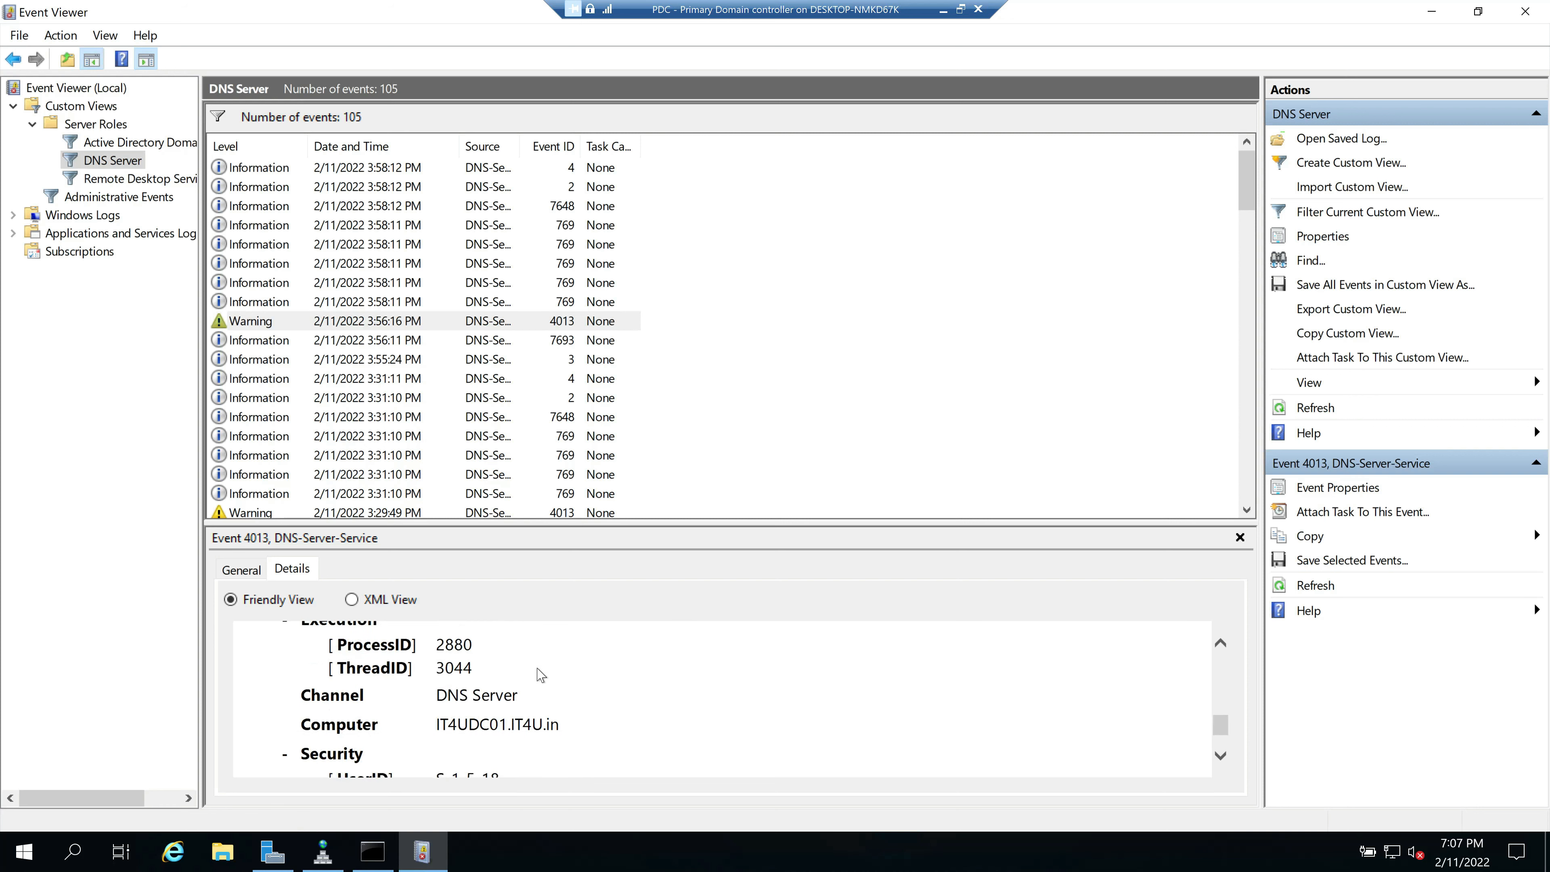
scroll(552, 675, down, 2)
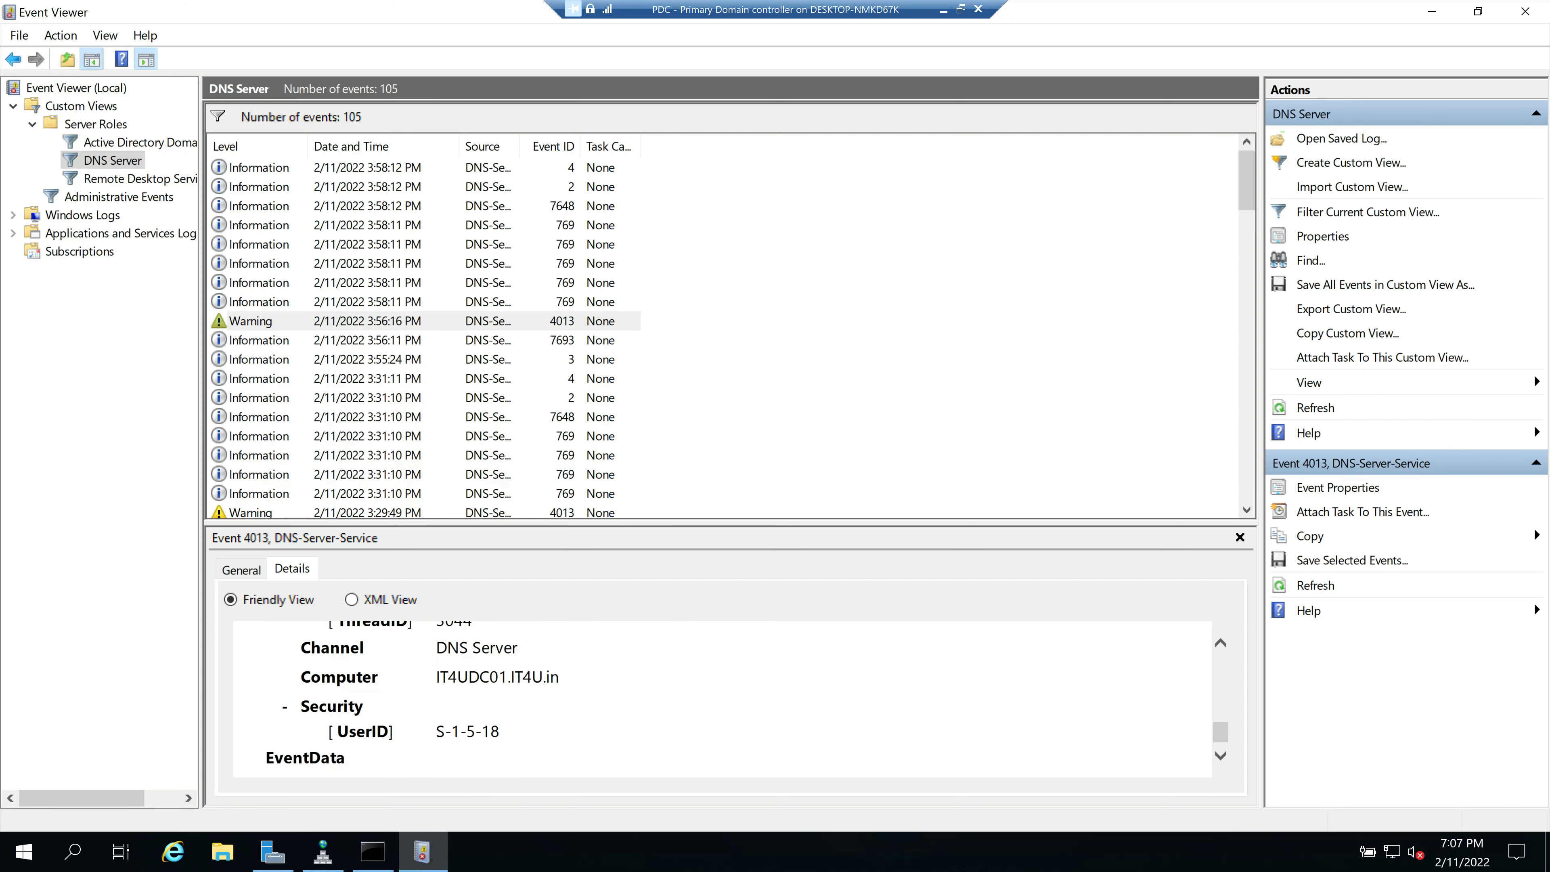
click(251, 577)
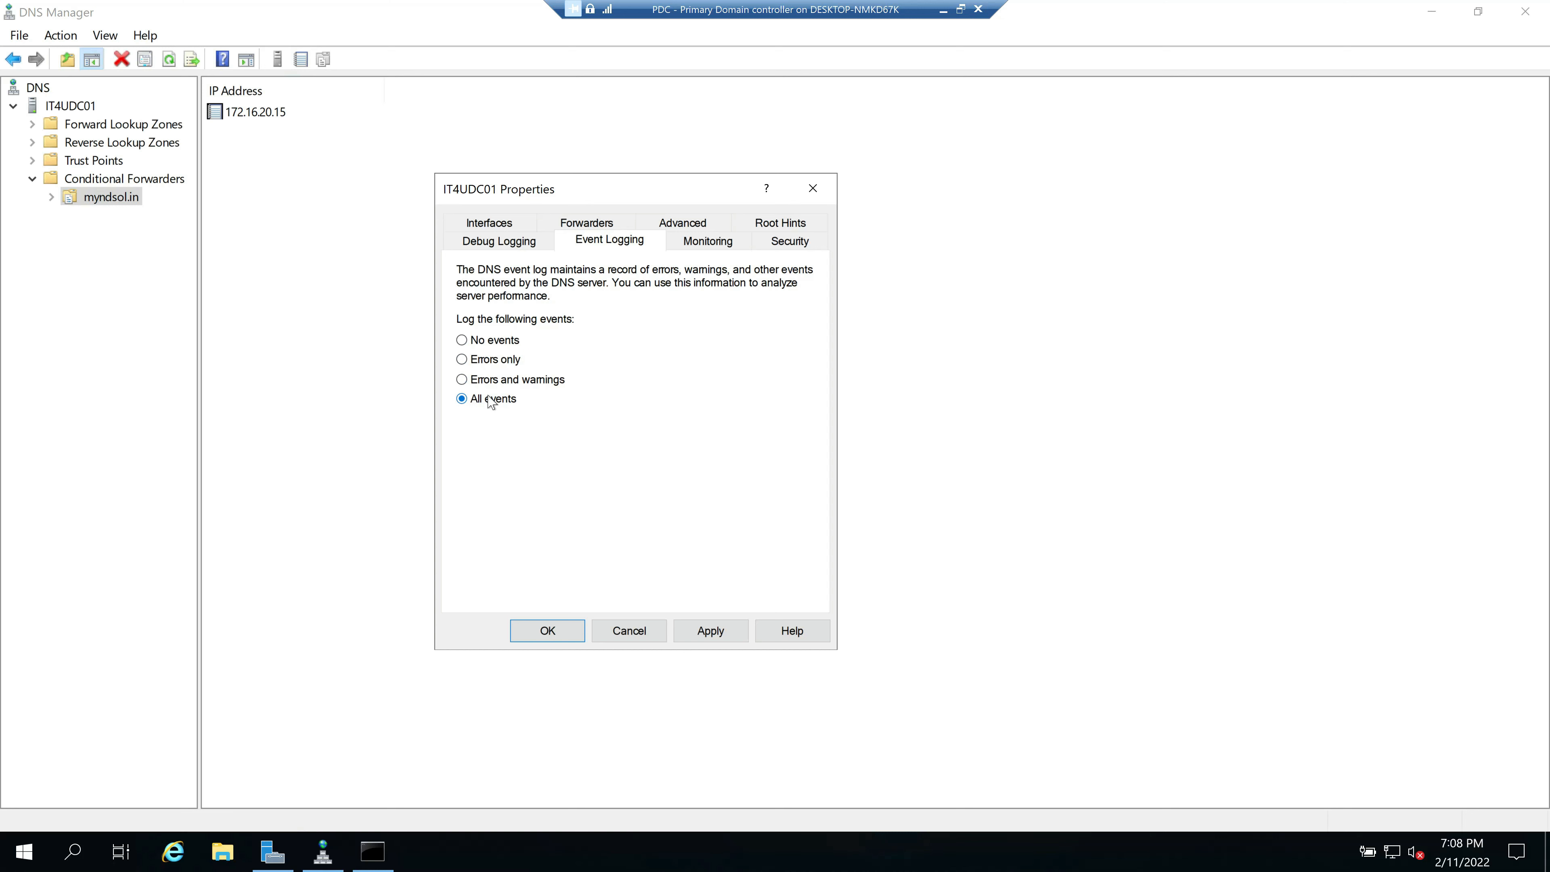
Step: Examine the security permissions of Domain Admins, Administrators and Key Admins in the IT4UDC01 properties
click(794, 243)
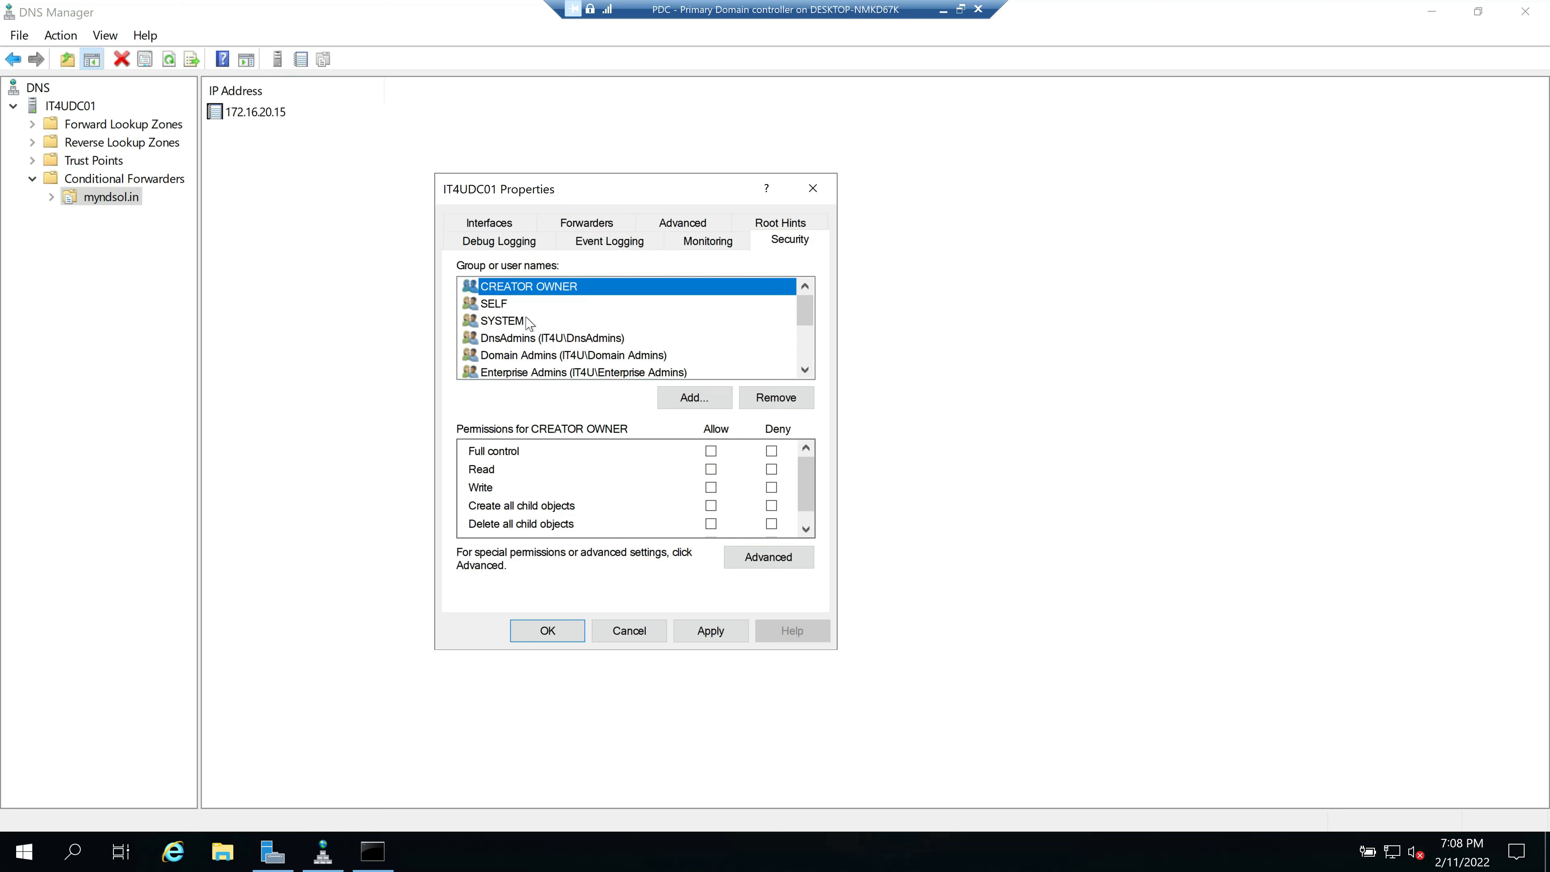
click(534, 357)
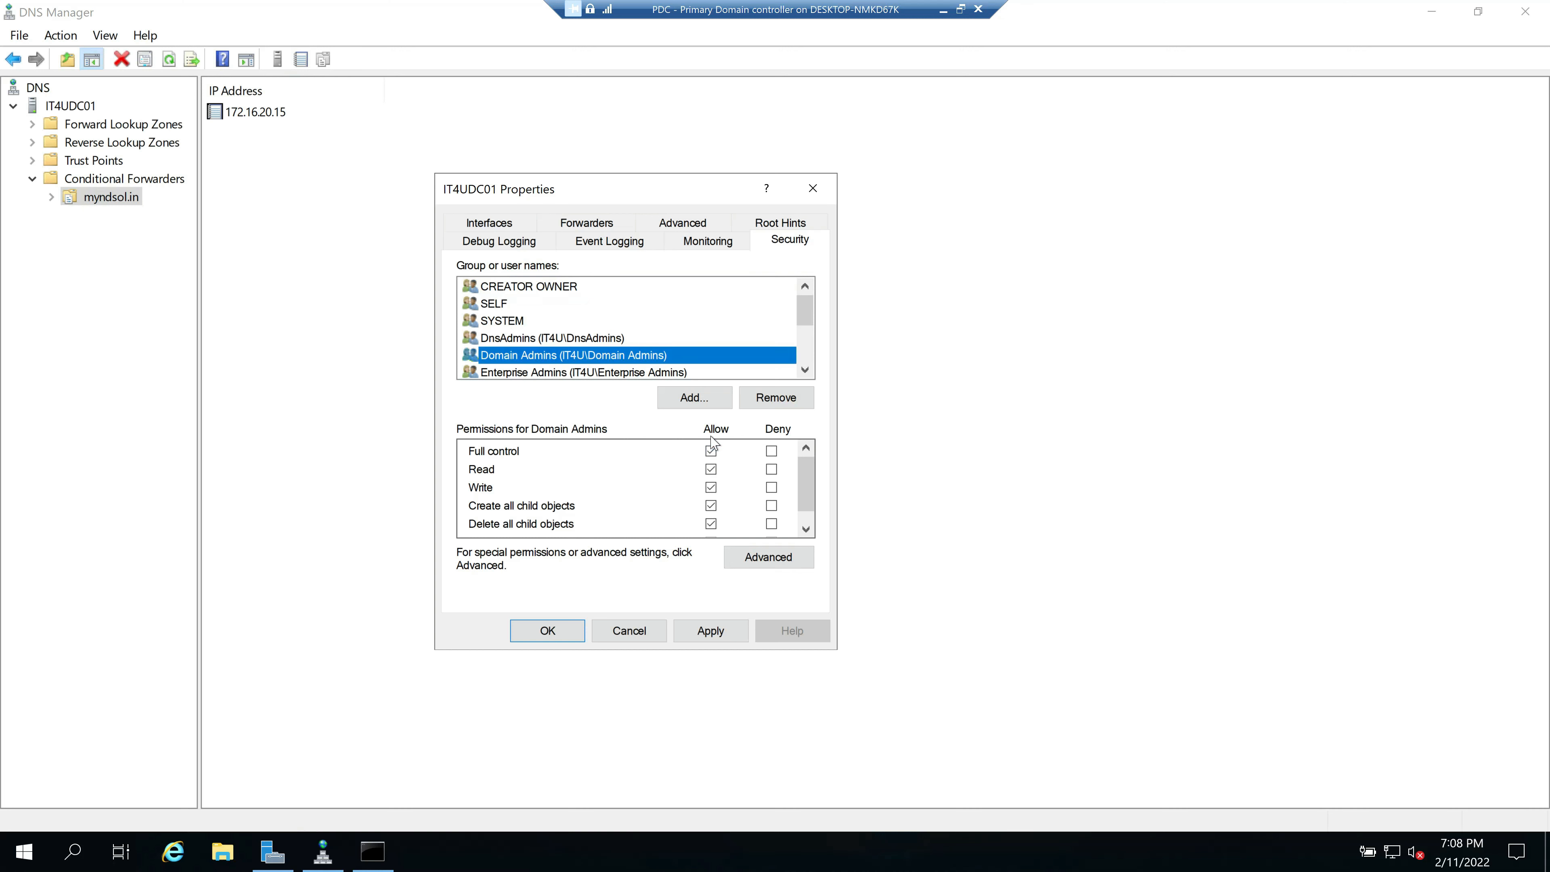
drag(805, 320, 796, 349)
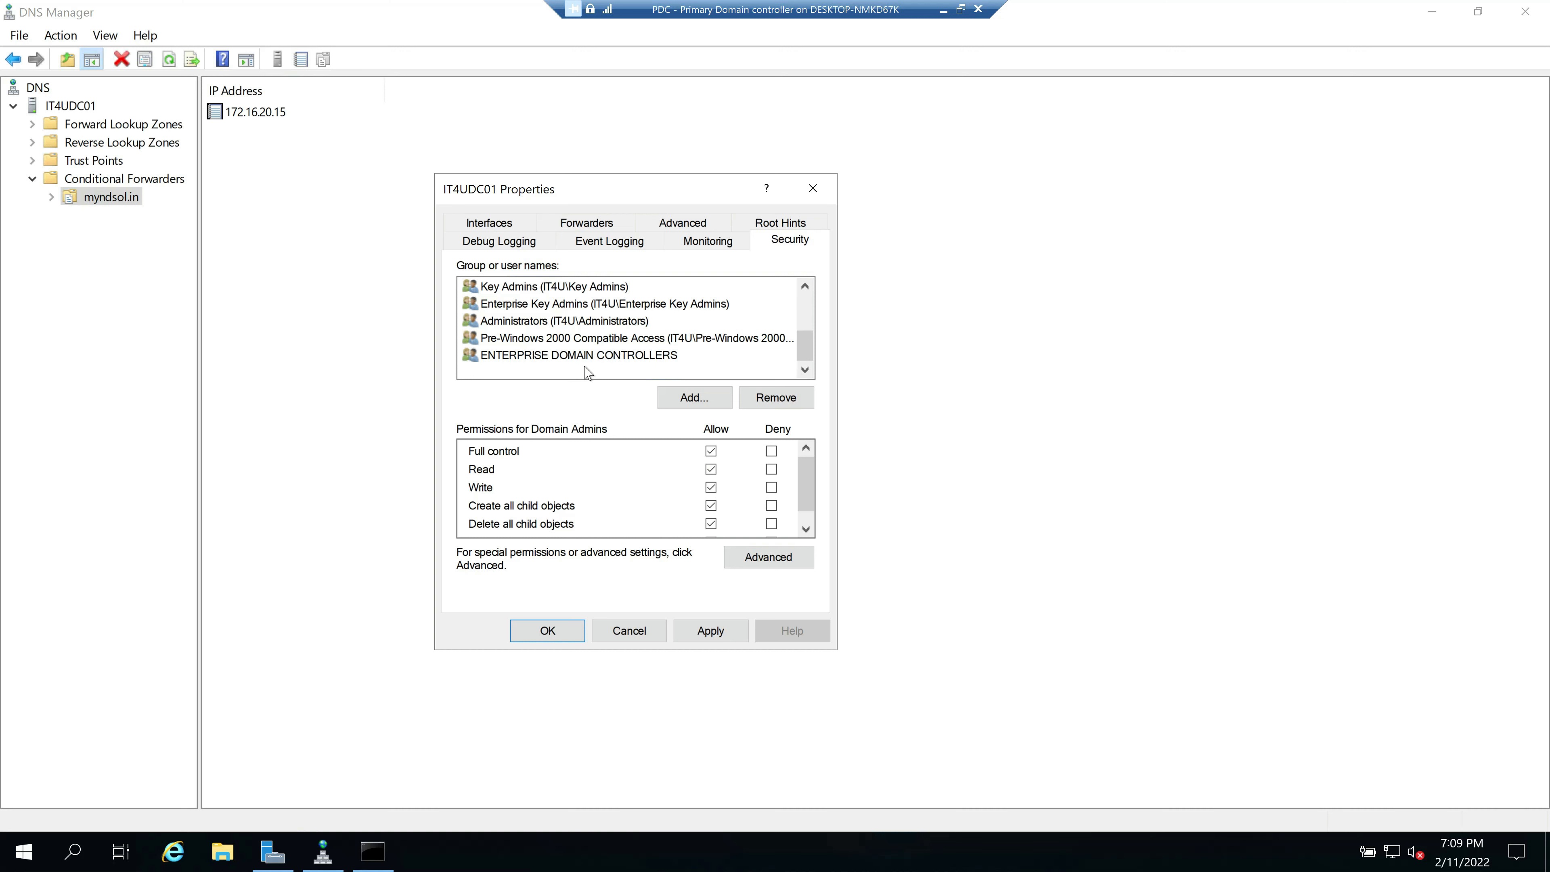
click(545, 322)
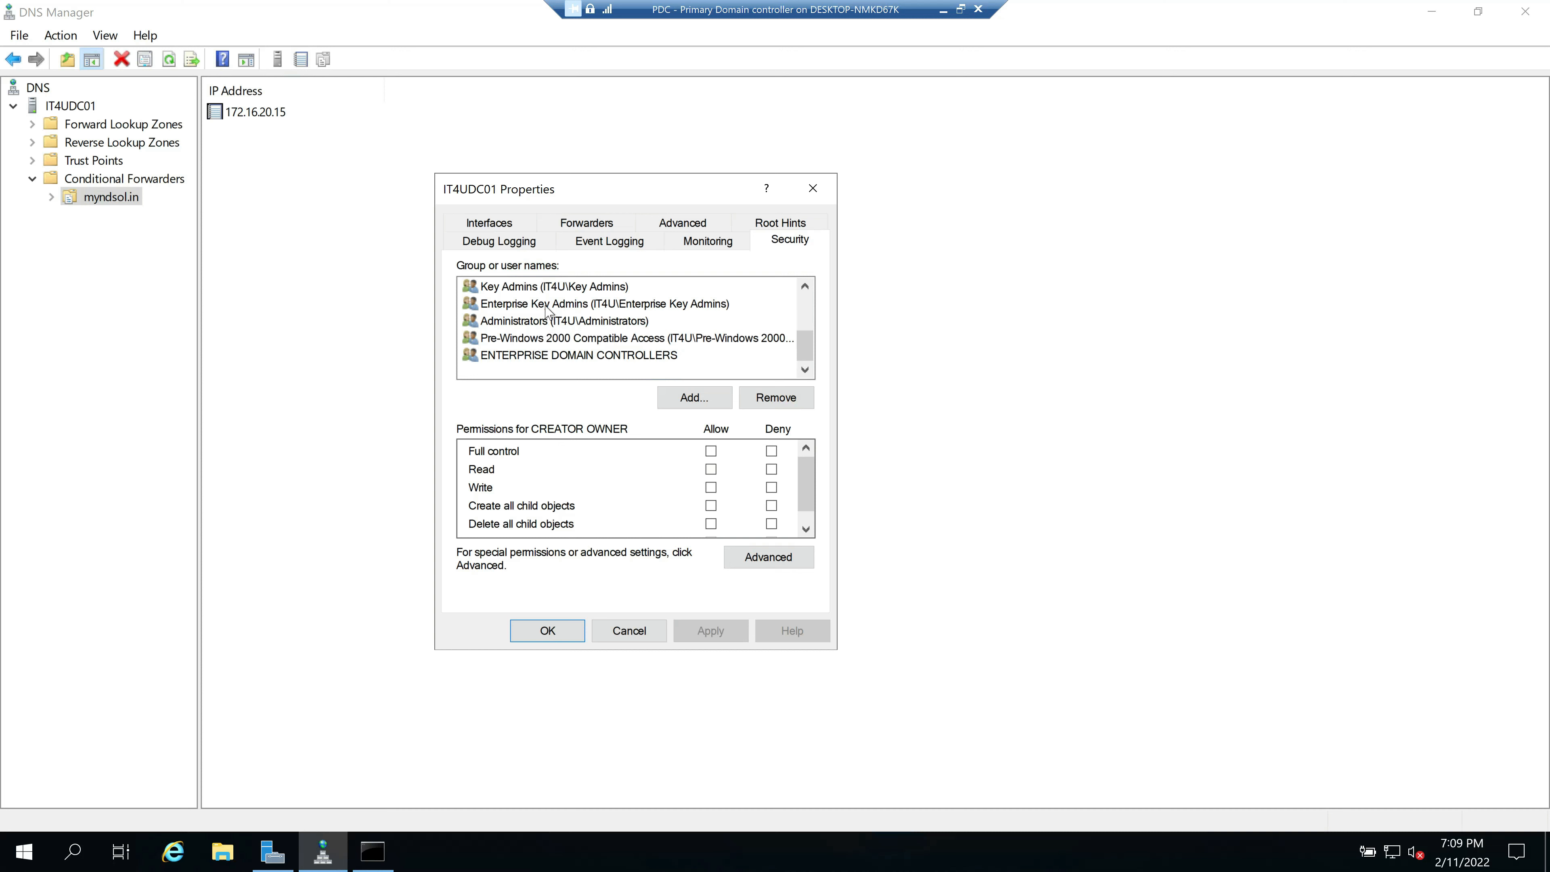
click(538, 289)
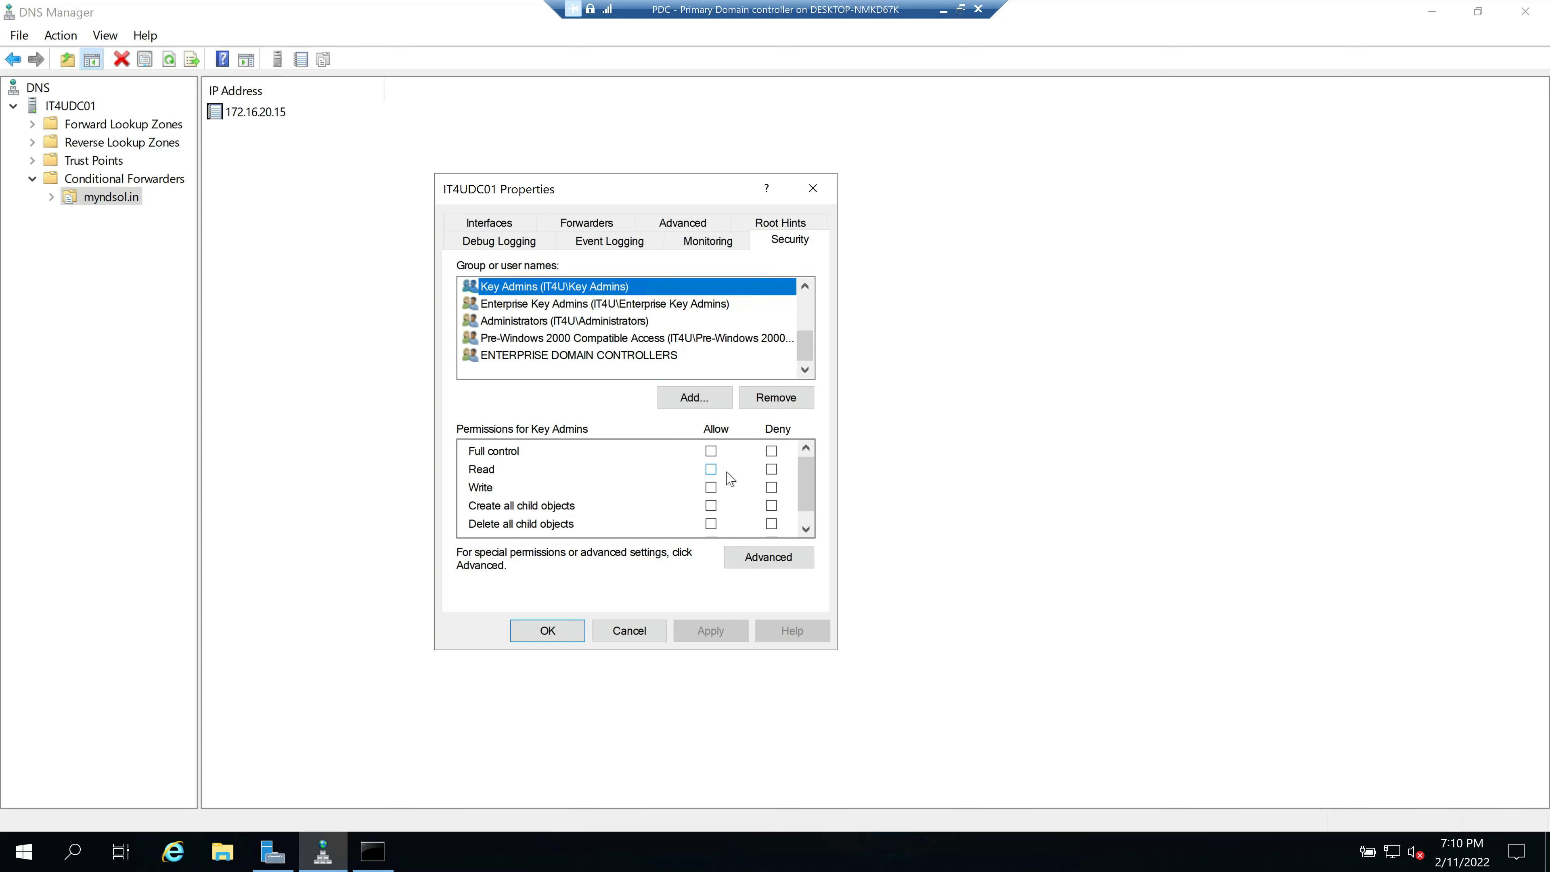
Step: Try denying Key Admins the Full control, Read, Write and child object permissions, and clear the denials again
click(772, 469)
click(772, 487)
click(771, 452)
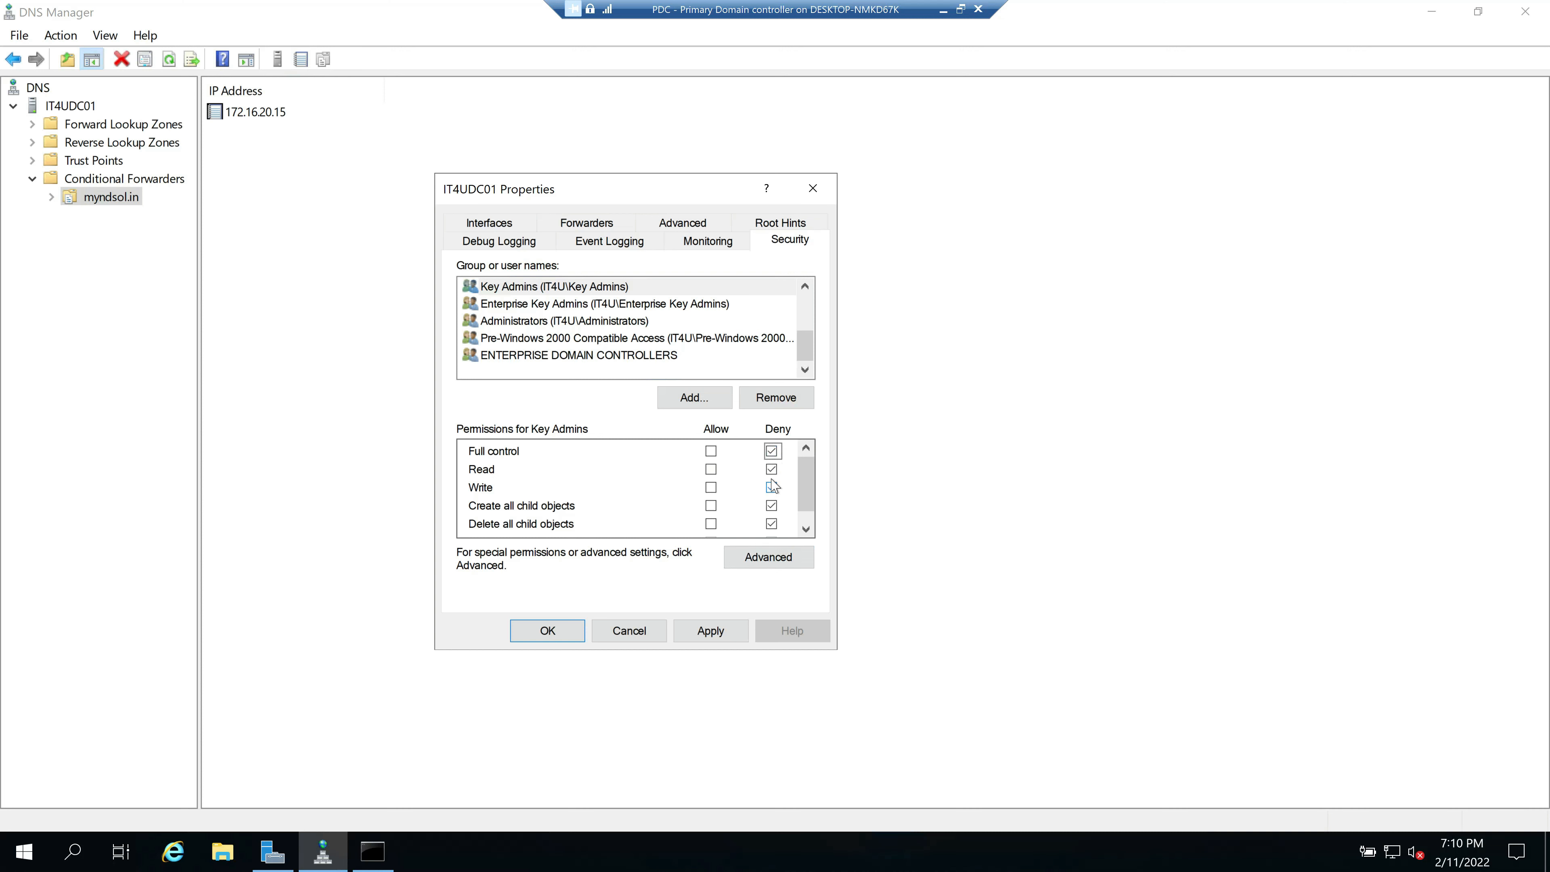
click(771, 451)
click(771, 506)
click(772, 523)
scroll(785, 524, down, 1)
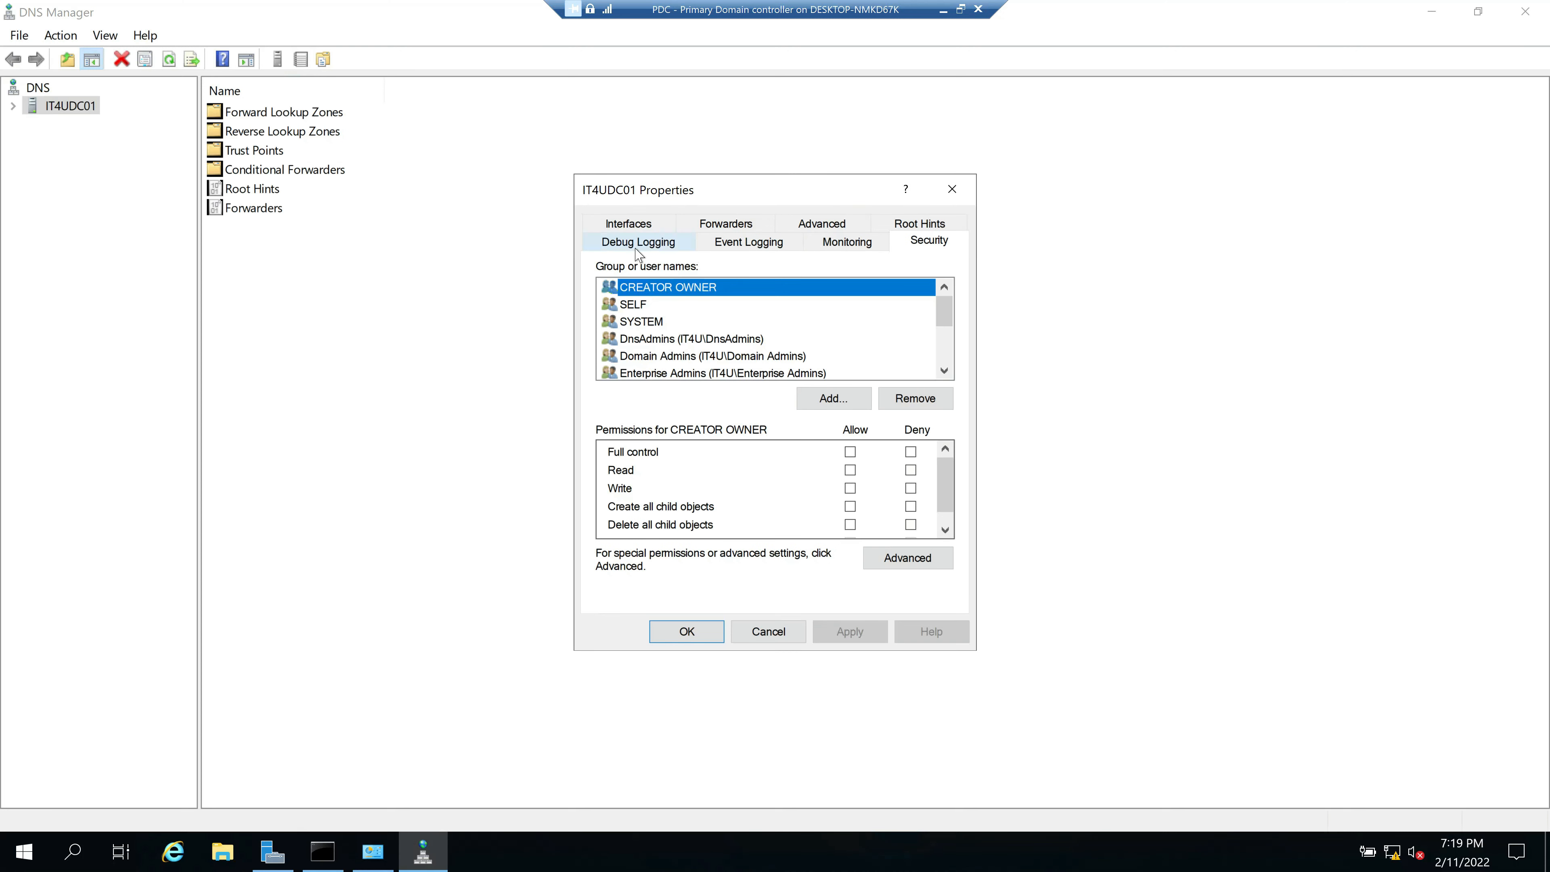
Step: Try enabling packet logging for debugging in the IT4UDC01 properties, look at the log file path setting, and turn logging off again
click(638, 244)
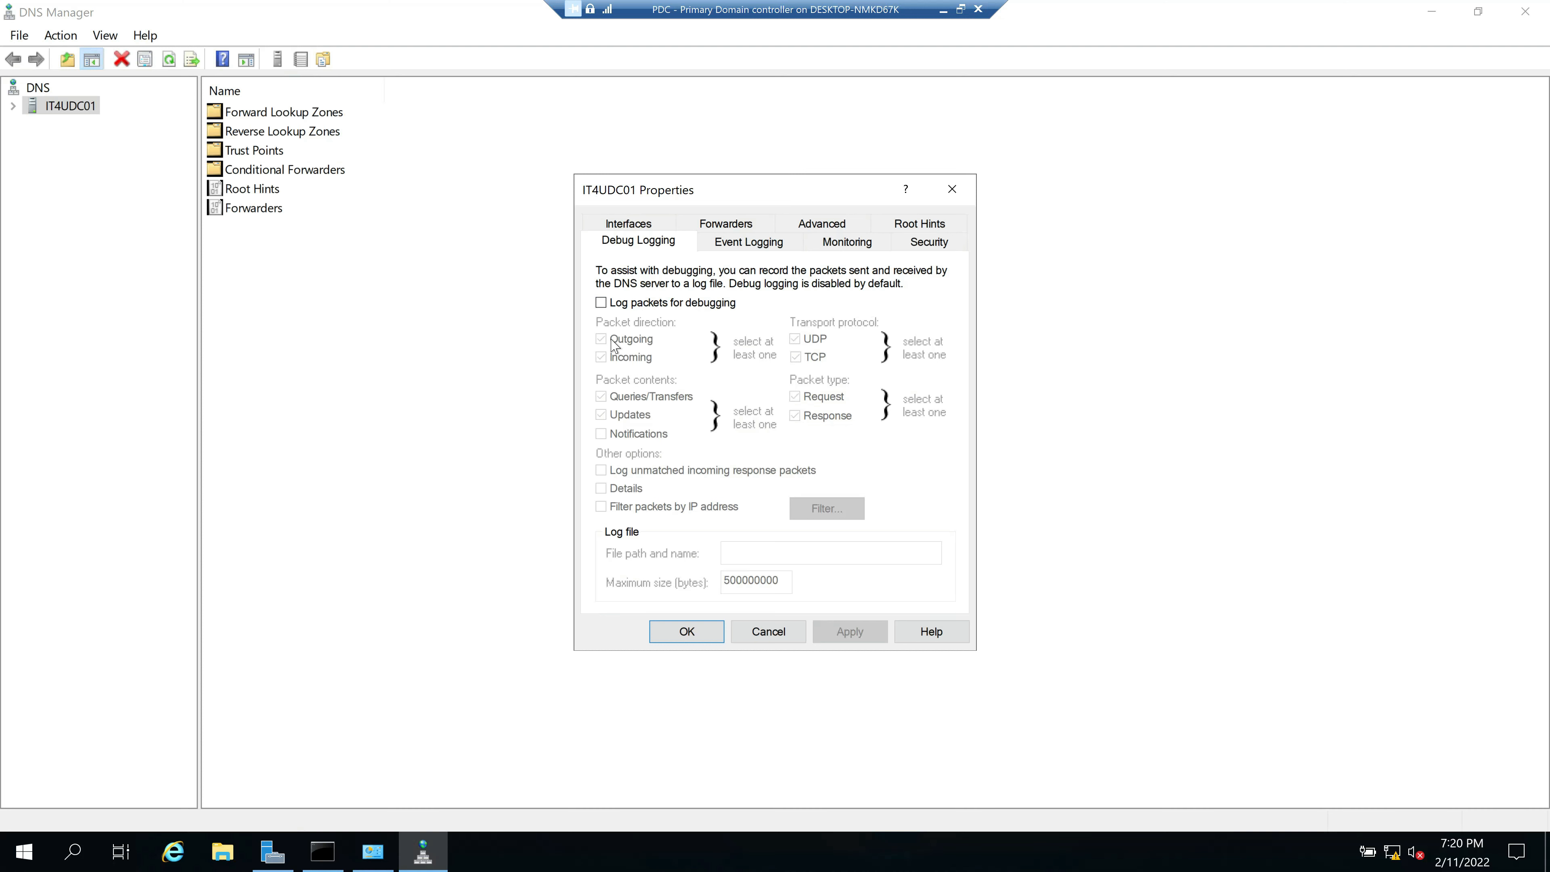
click(601, 304)
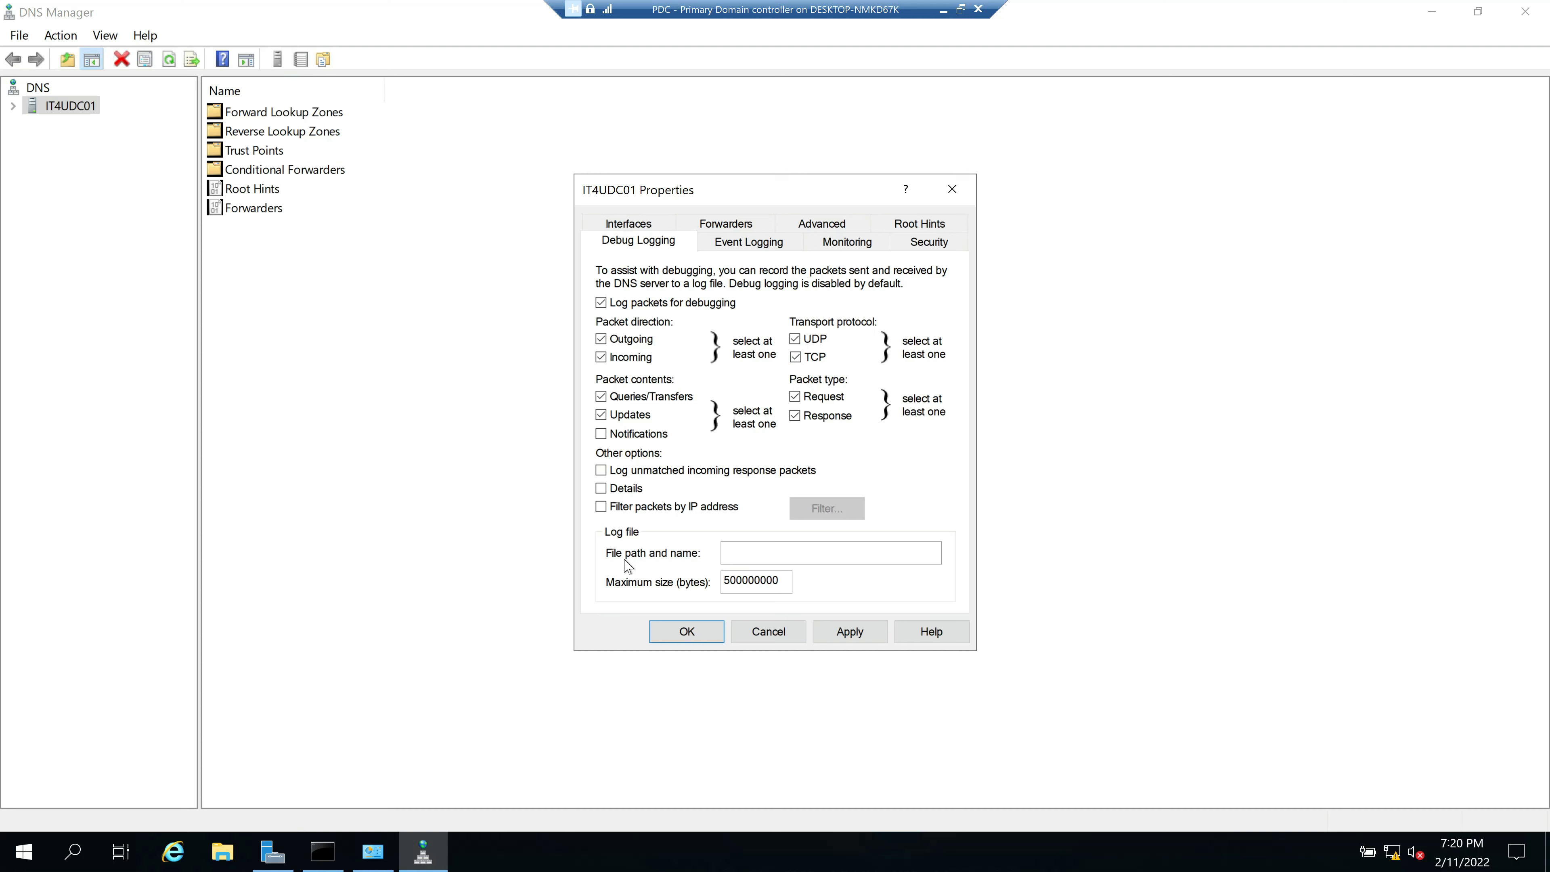
click(726, 553)
click(601, 303)
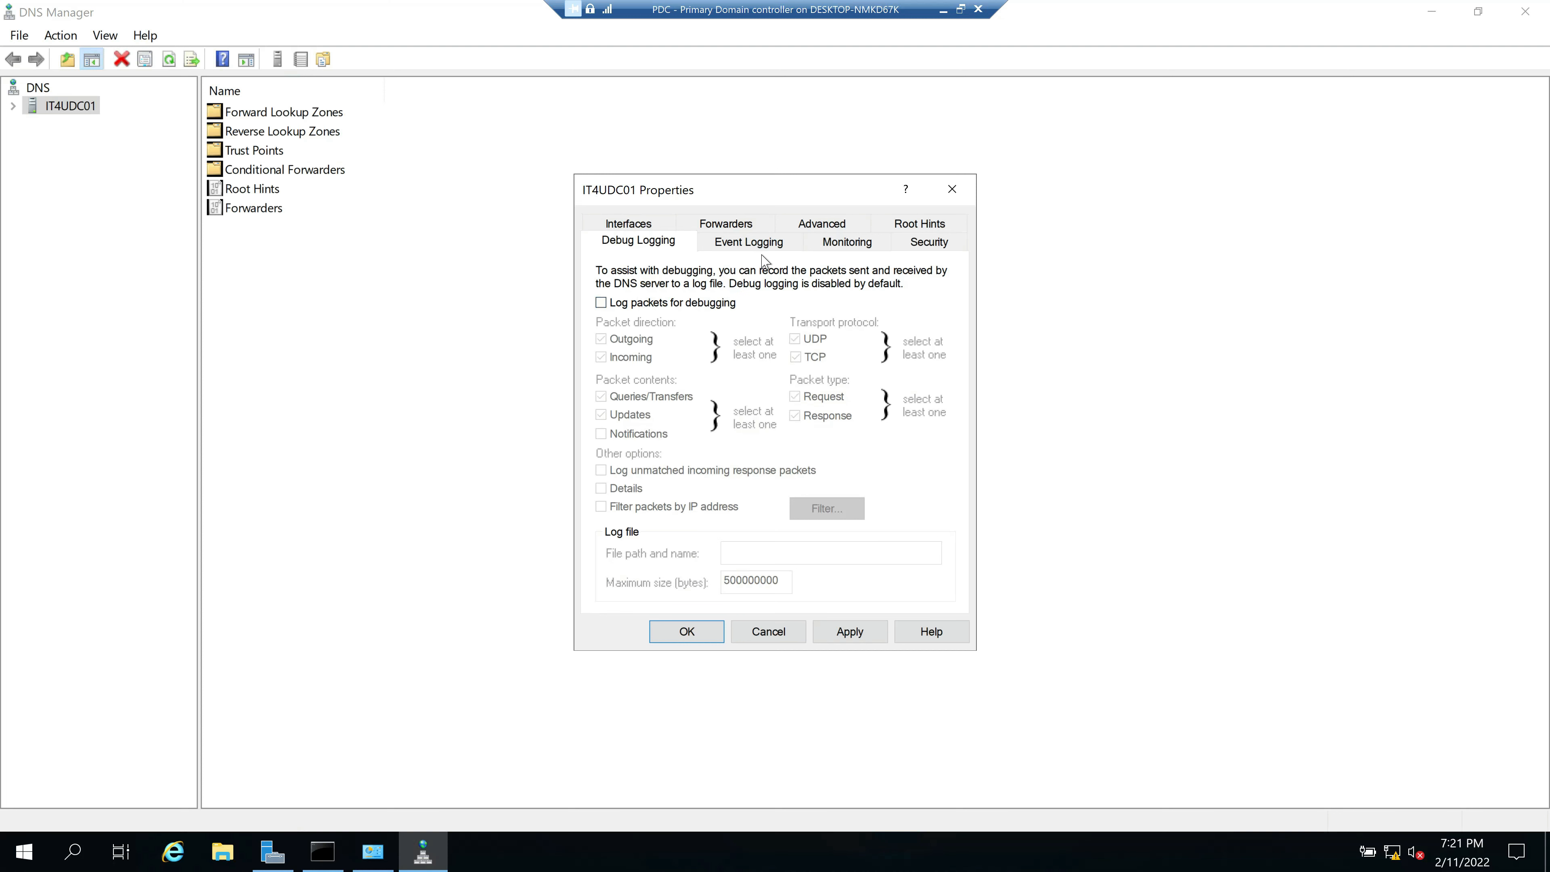
Step: Run a simple query test against this DNS server, followed by a recursive query test to other DNS servers
click(841, 250)
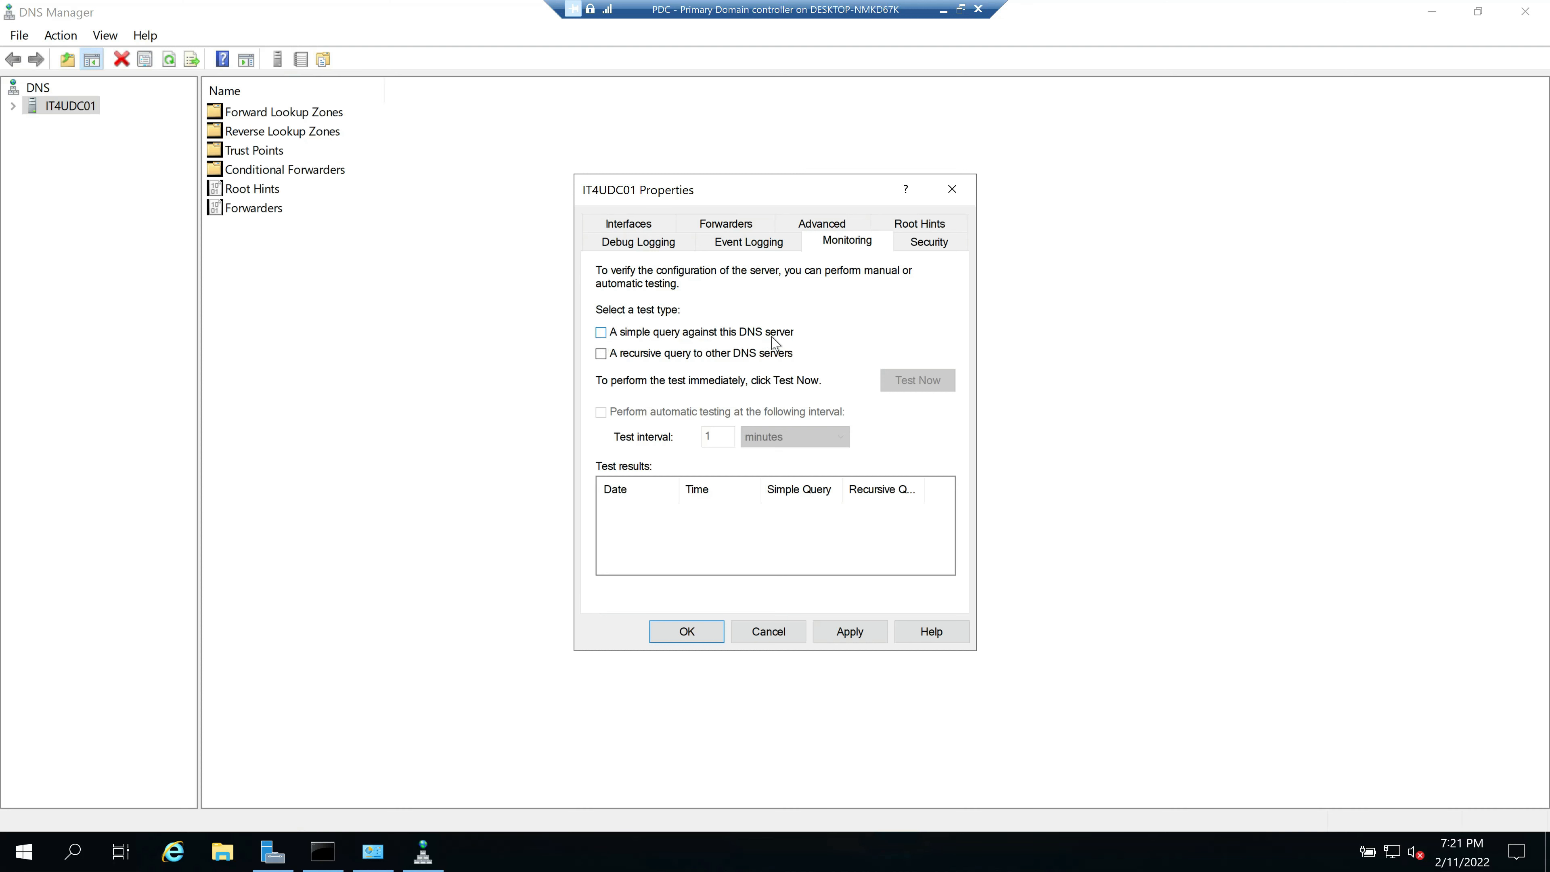
click(608, 335)
click(920, 384)
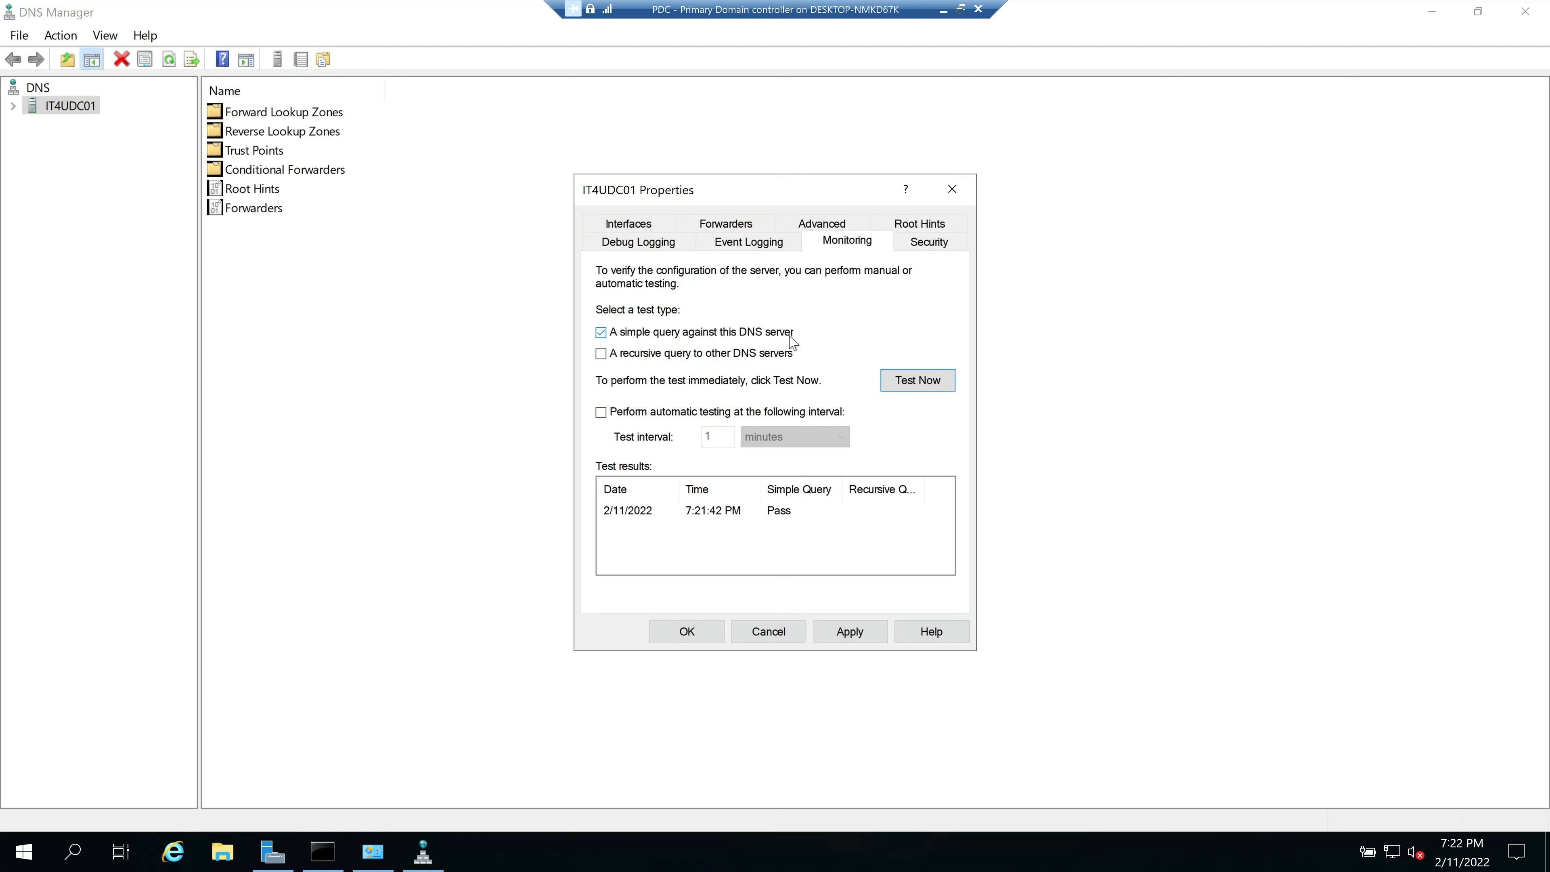
click(601, 355)
click(604, 338)
click(926, 389)
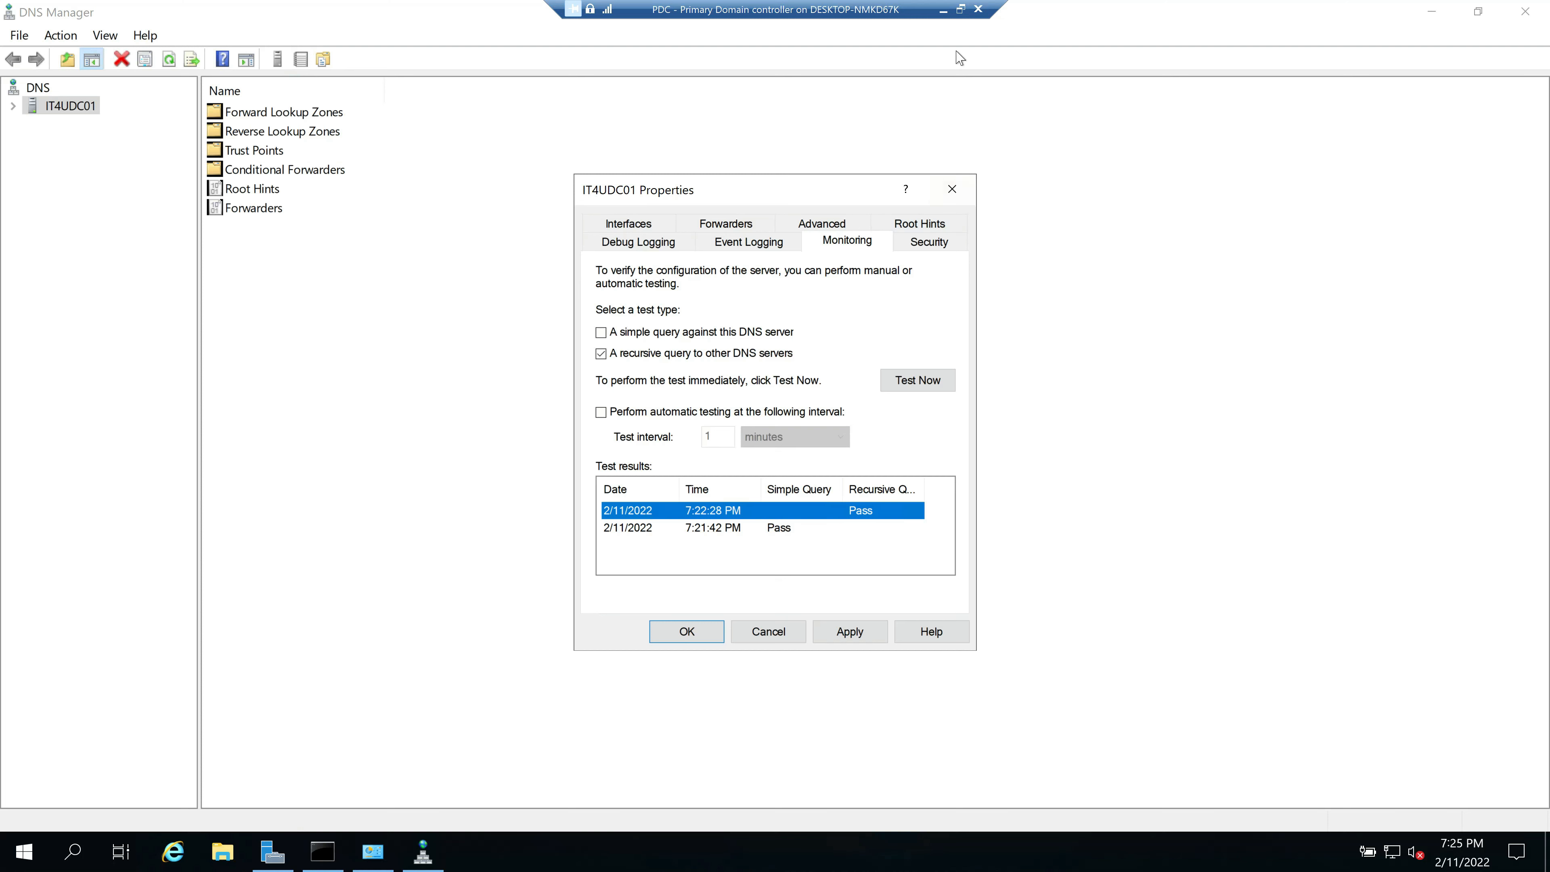
Step: Minimize the PDC virtual machine, switch to Paint and label the two computers in the DNS diagram Local Desktop-1 and Local Desktop-2
click(943, 10)
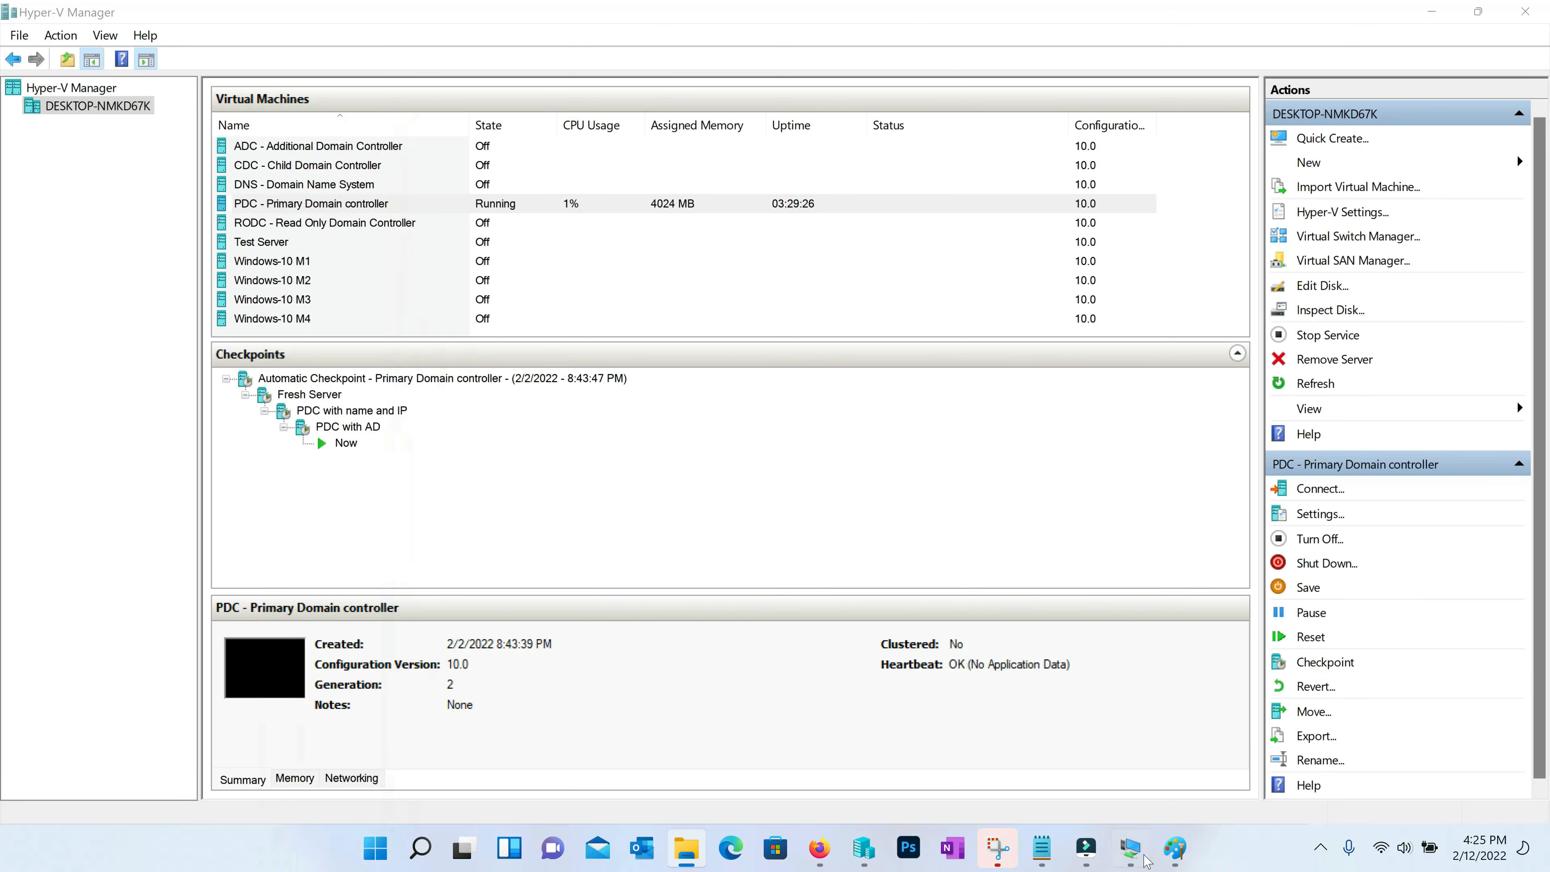
click(1175, 848)
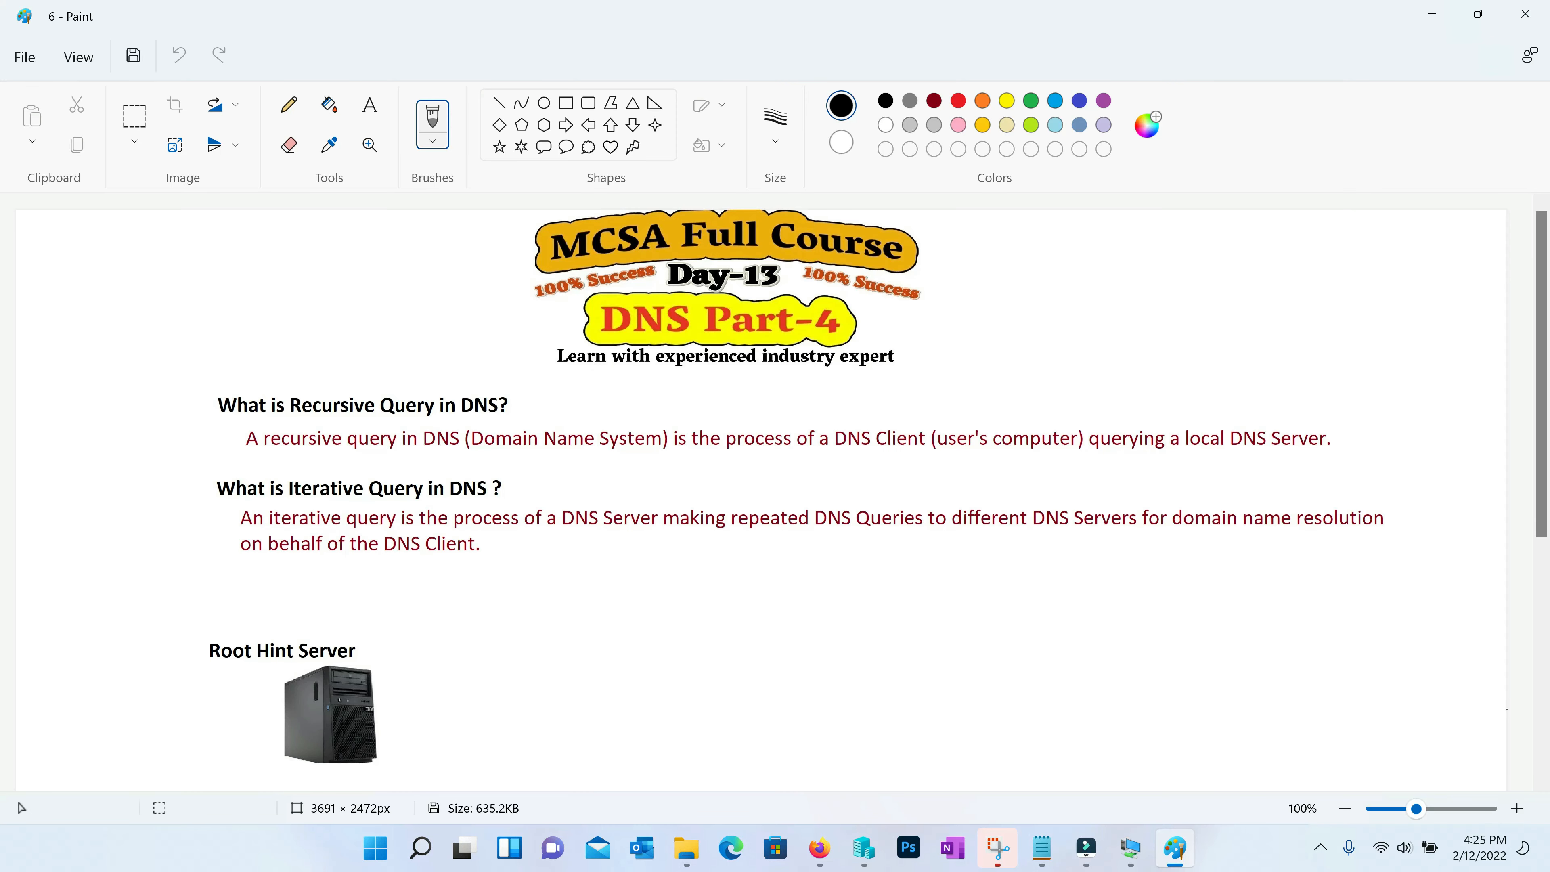
drag(1540, 262, 1543, 428)
drag(1543, 427, 1542, 436)
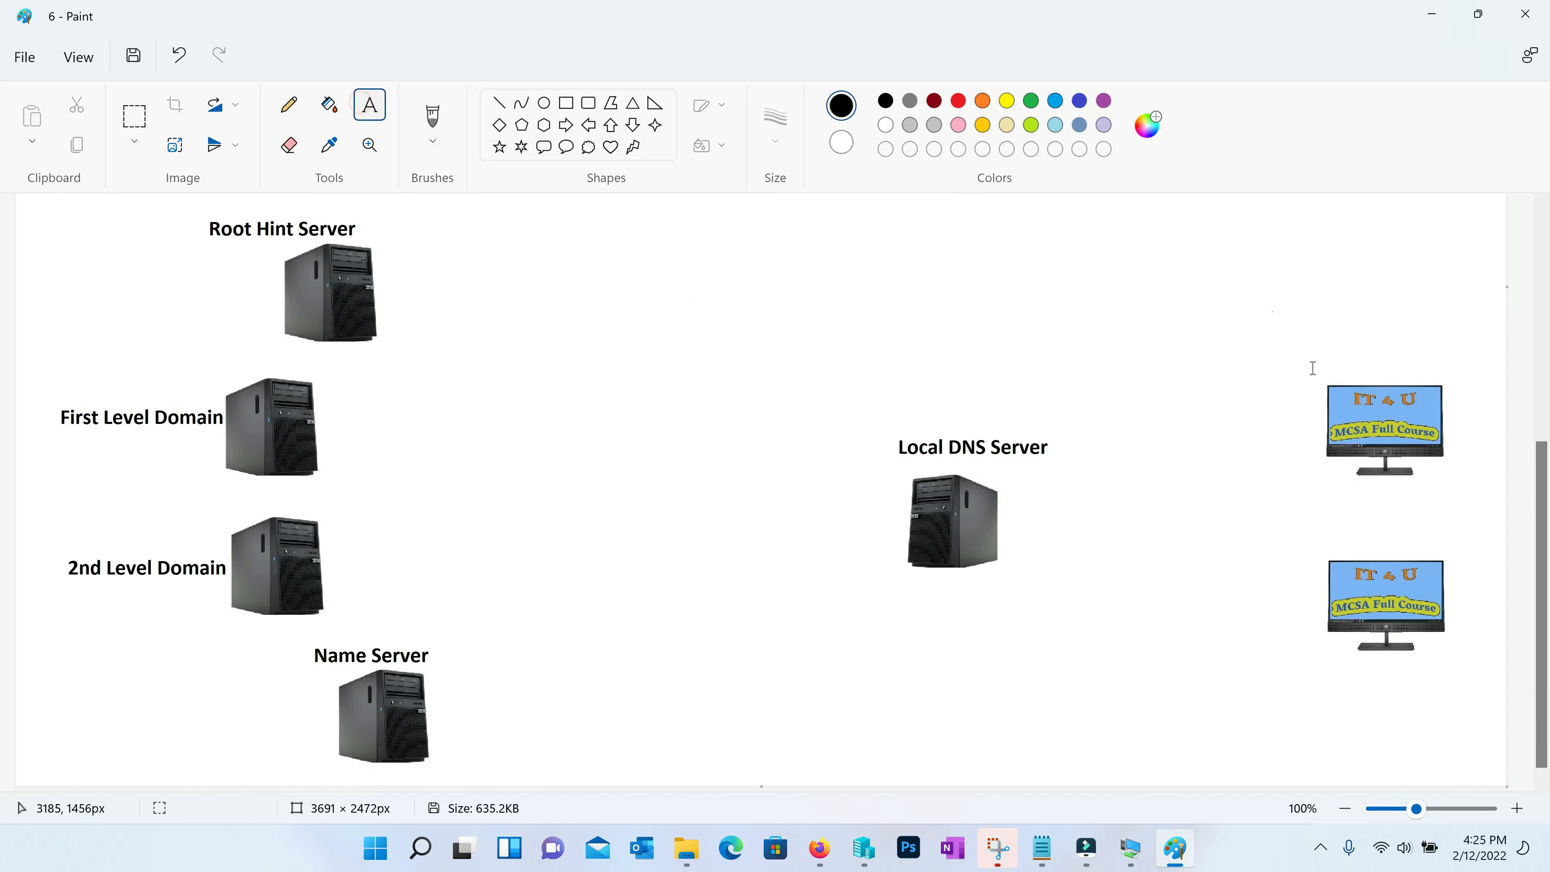
click(1316, 359)
text(Local Desktop-1)
key(ctrl+a)
key(ctrl+c)
click(1314, 534)
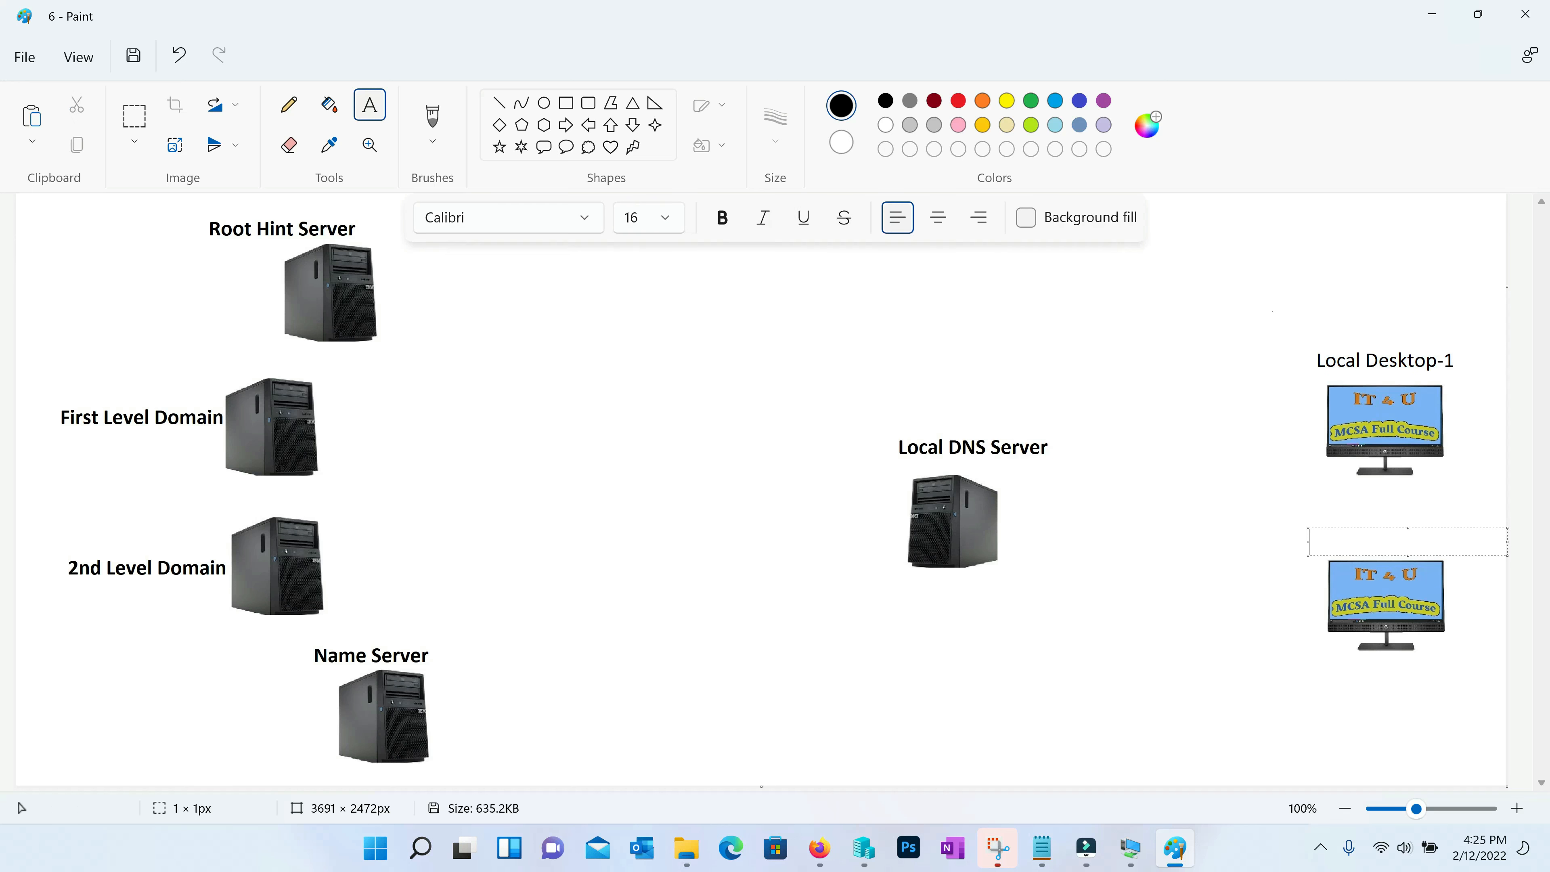
key(ctrl+v)
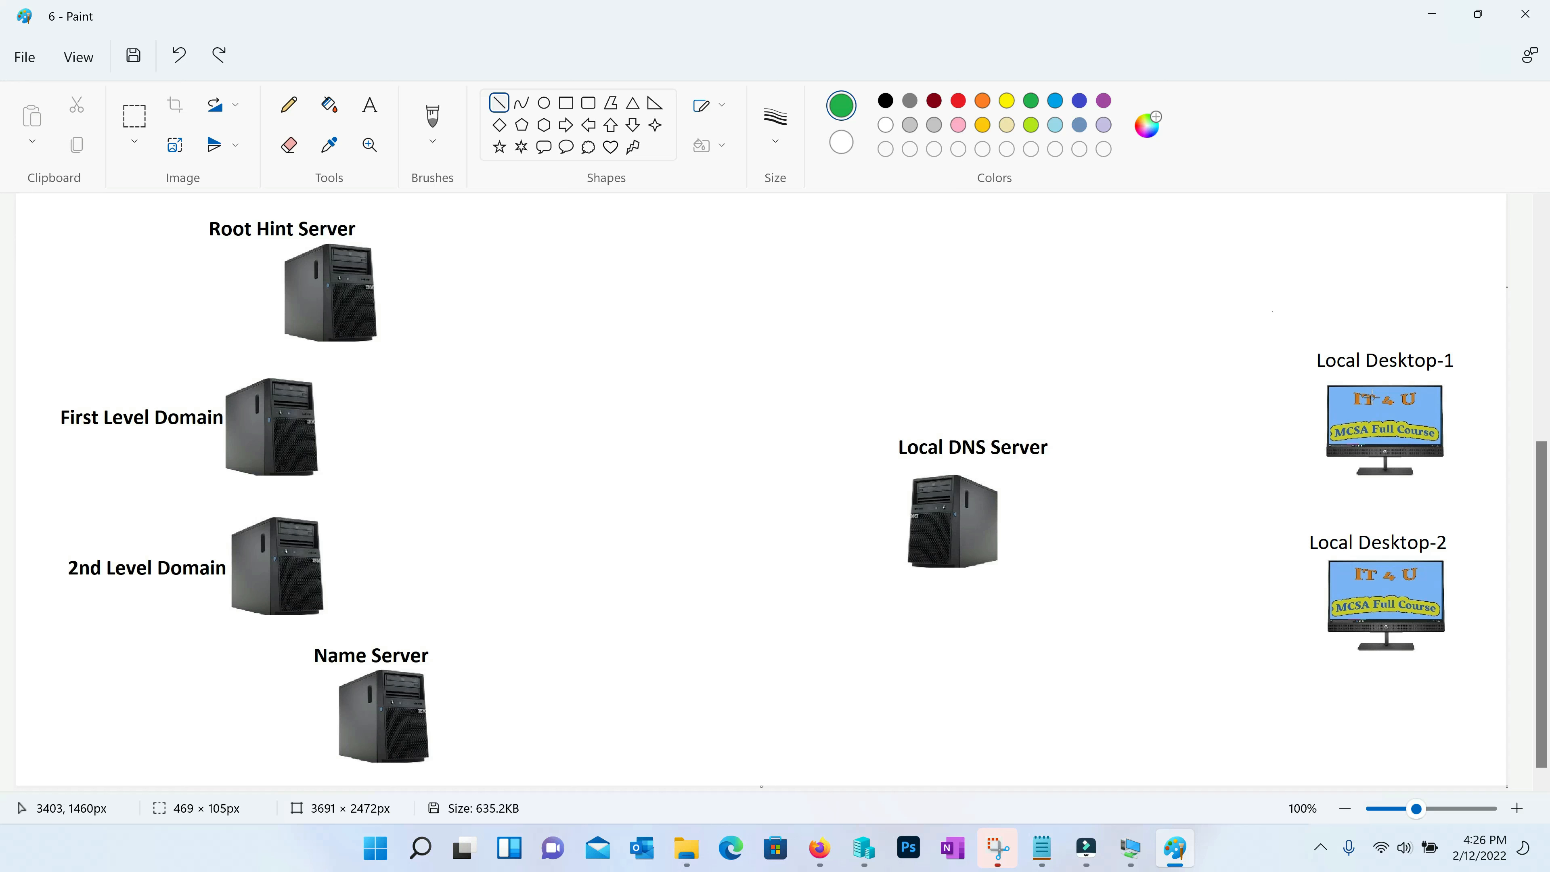
Step: Draw green lines connecting Local Desktop-1 and Local Desktop-2 to the Local DNS Server, and set the drawing colour to red
drag(1326, 421, 996, 516)
click(1040, 543)
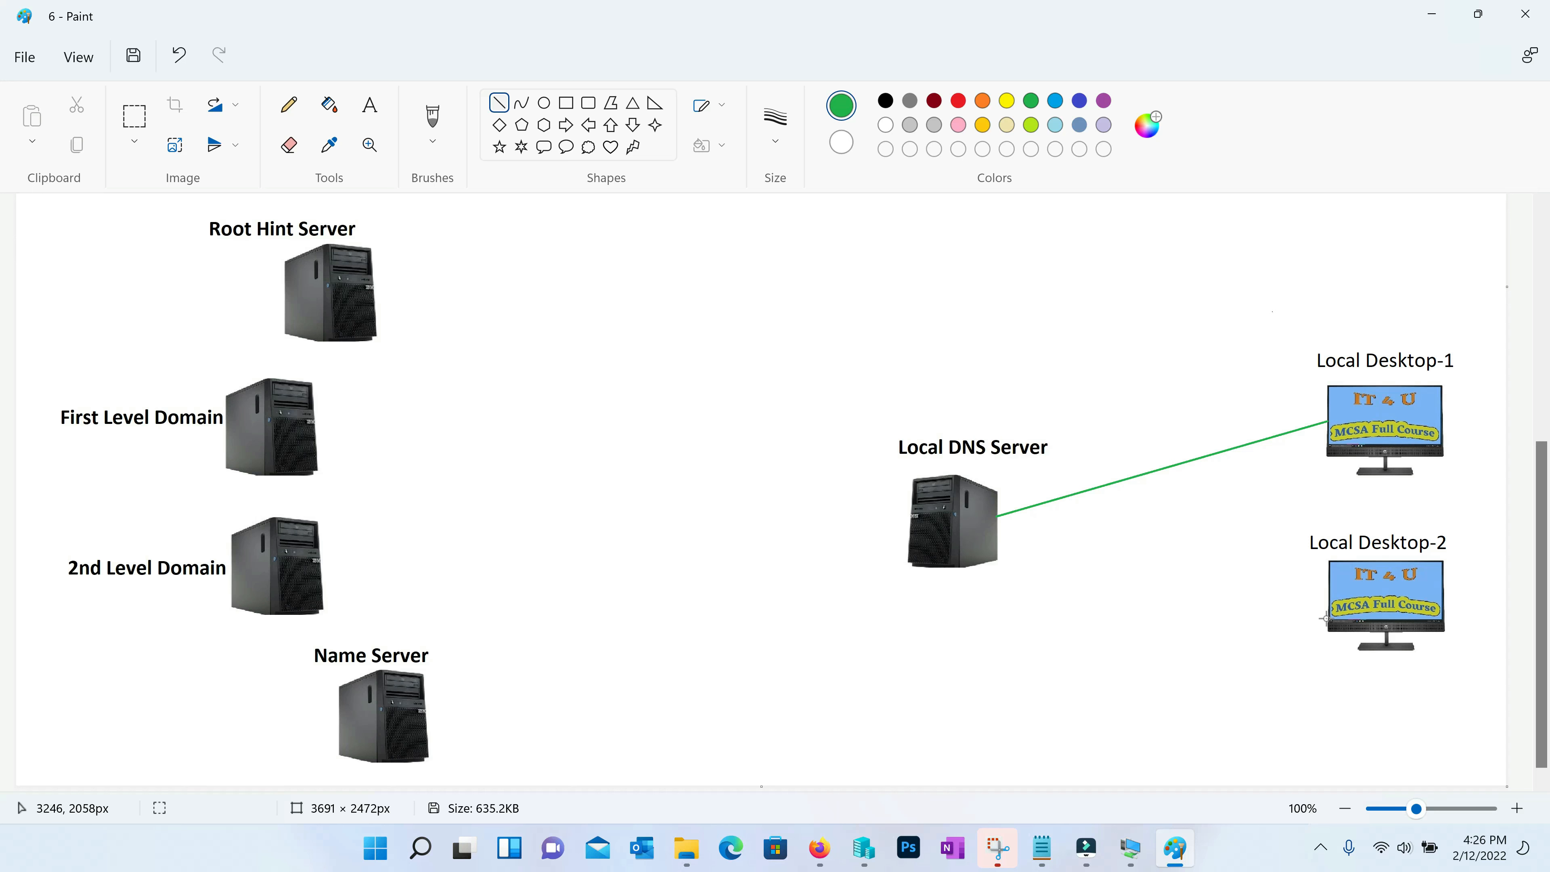
drag(1326, 618, 998, 538)
click(1116, 393)
click(959, 100)
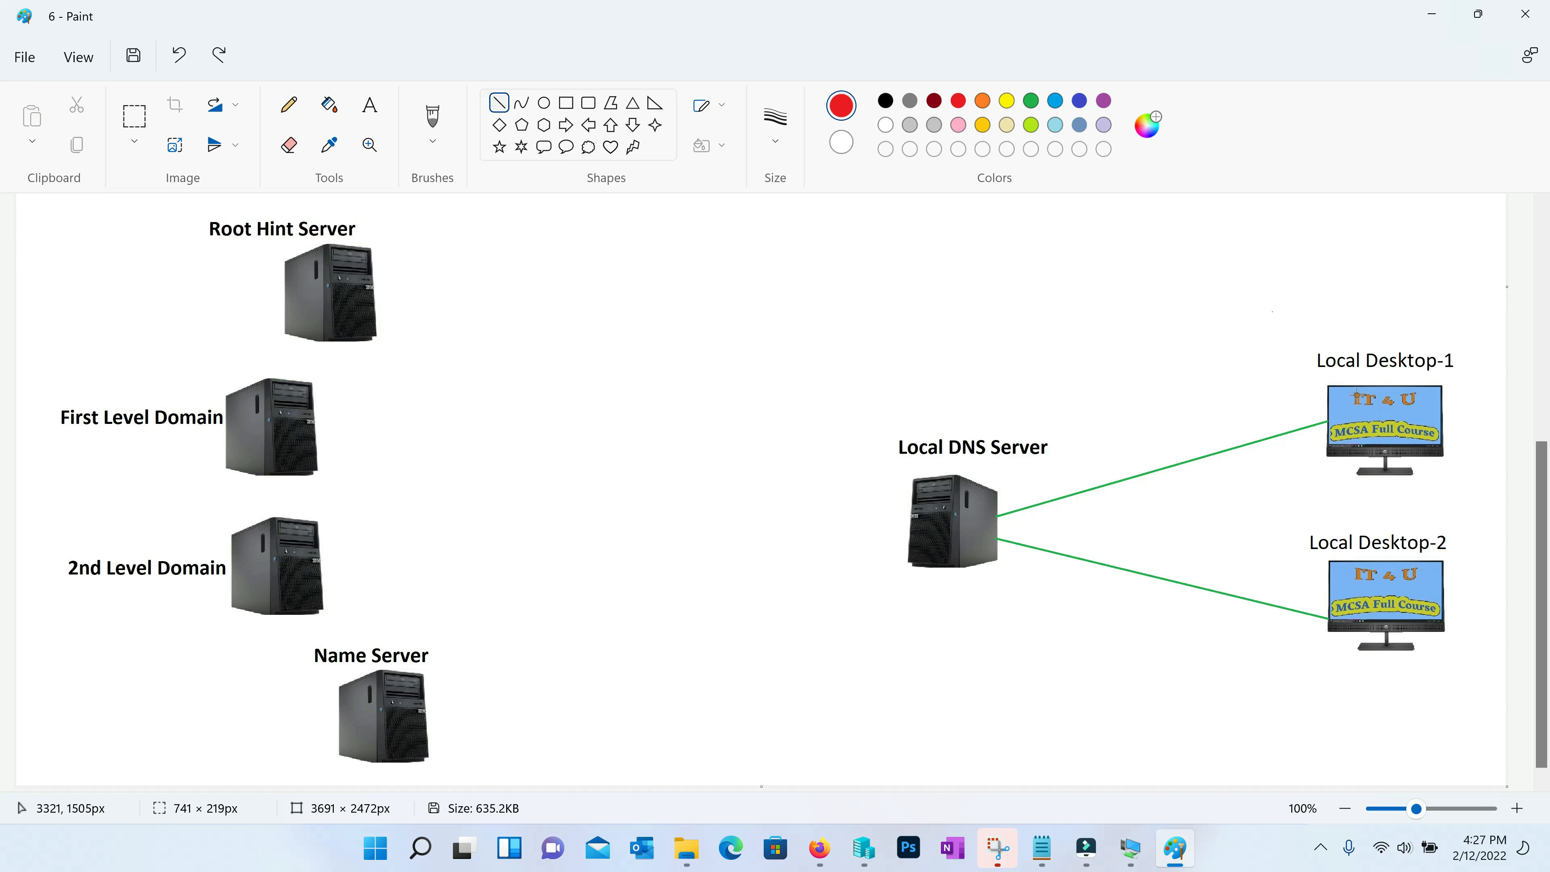